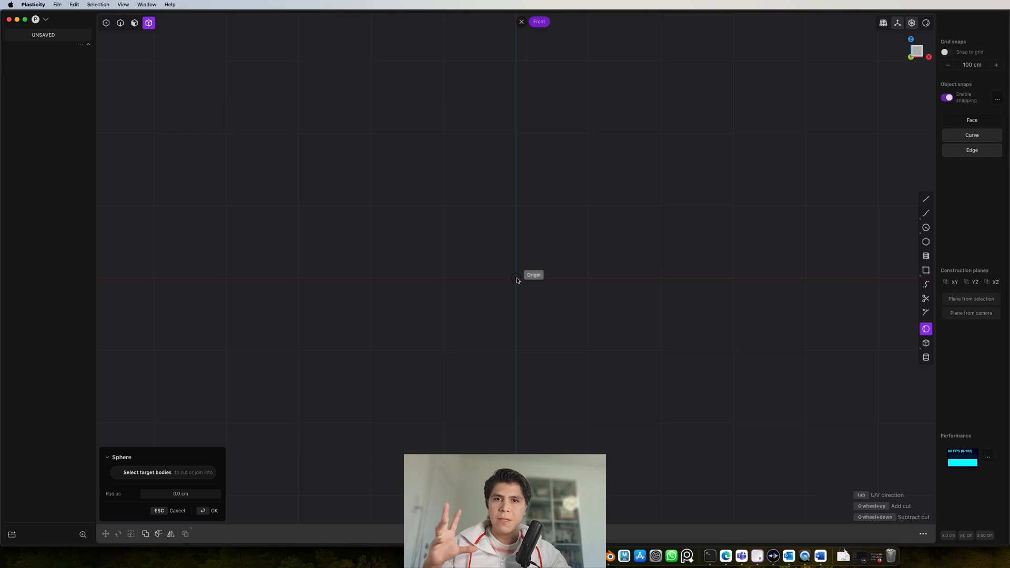
- Create a sphere centred on the origin with a radius of 100 cm
click(516, 279)
key(Tab)
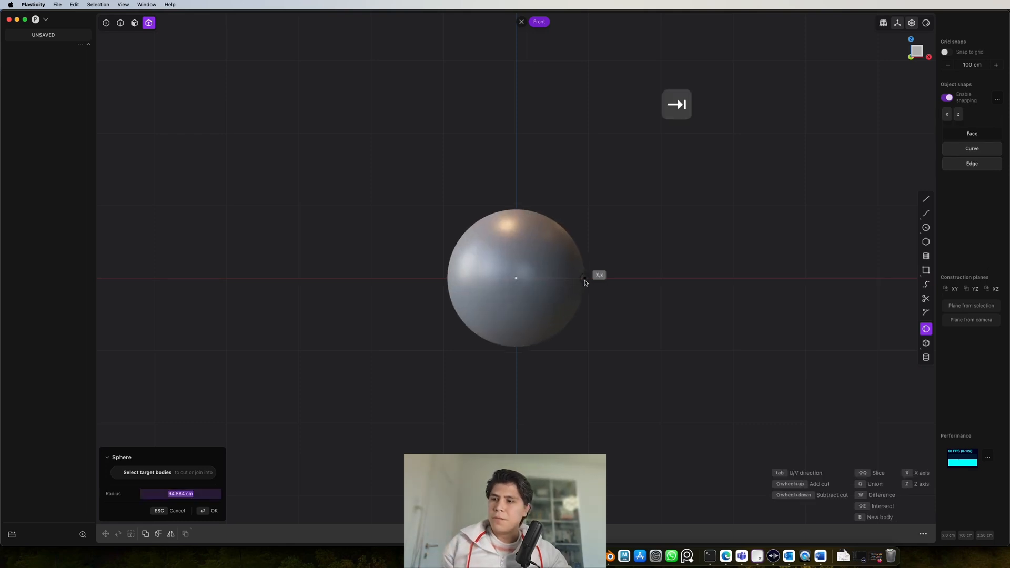
text(100)
key(Return)
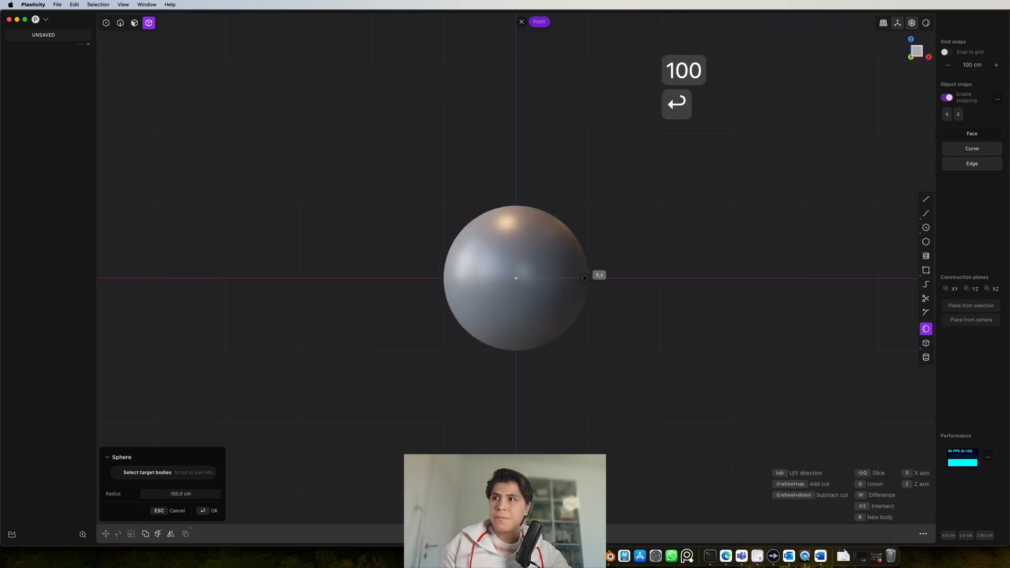
- Draw a horizontal line about 238 cm long across the whole sphere, slightly above its centre
scroll(590, 295, up, 1)
scroll(595, 304, up, 5)
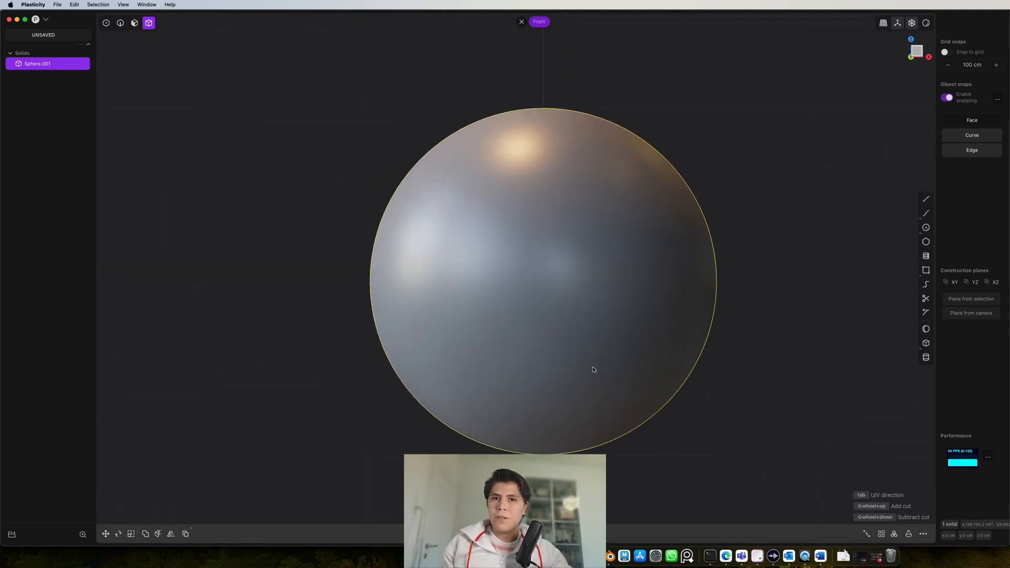
key(shift+a)
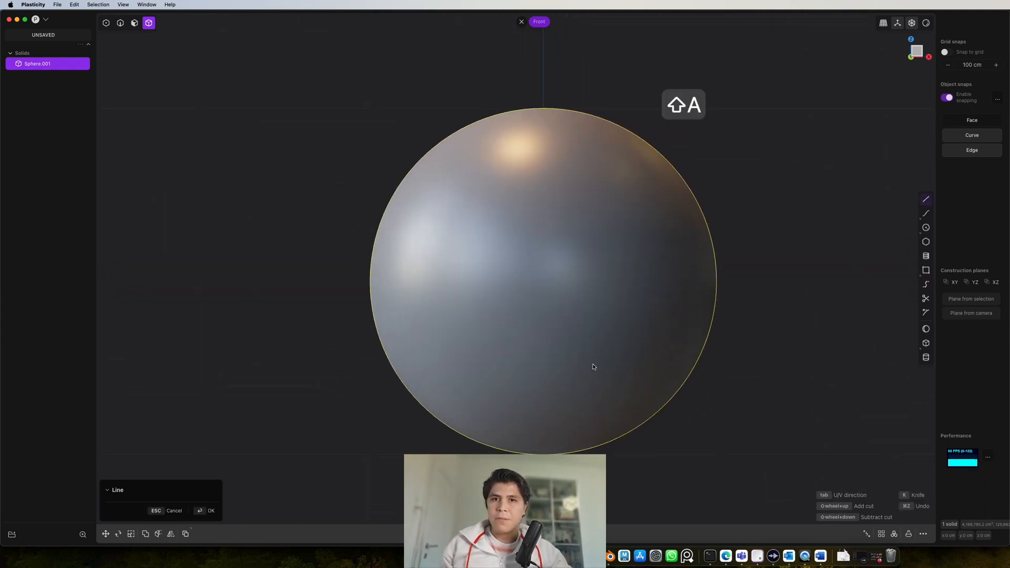
click(348, 273)
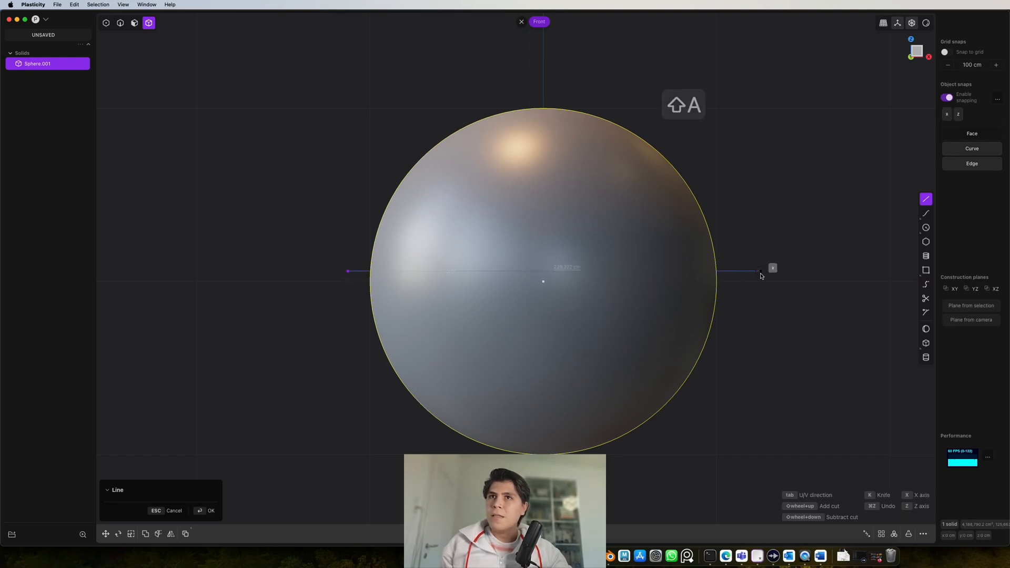
click(760, 273)
- Move the line slightly down along the Z axis, keeping it just above the sphere's centre
shift+middle_drag(727, 305, 747, 312)
key(g)
key(z)
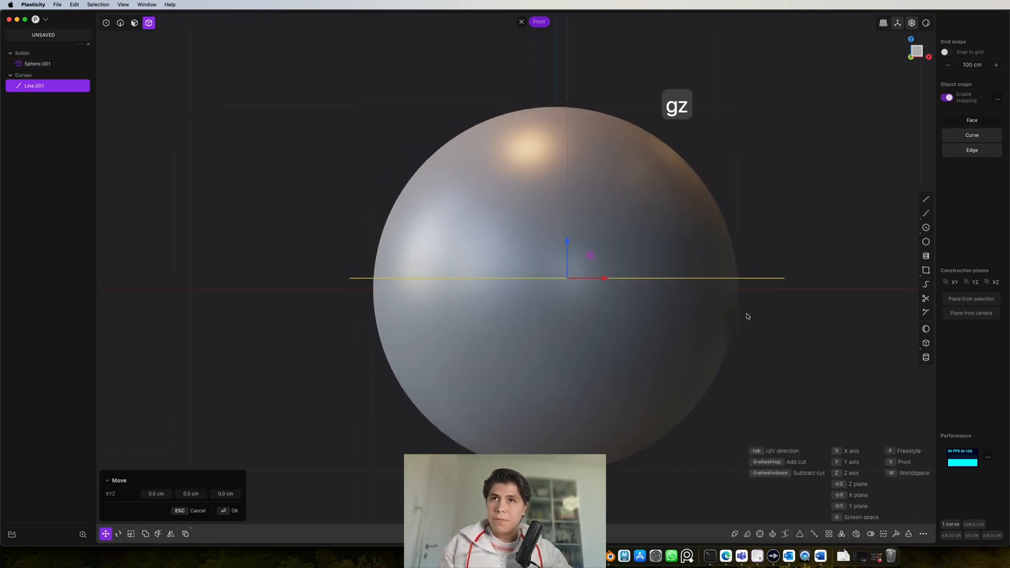
click(747, 318)
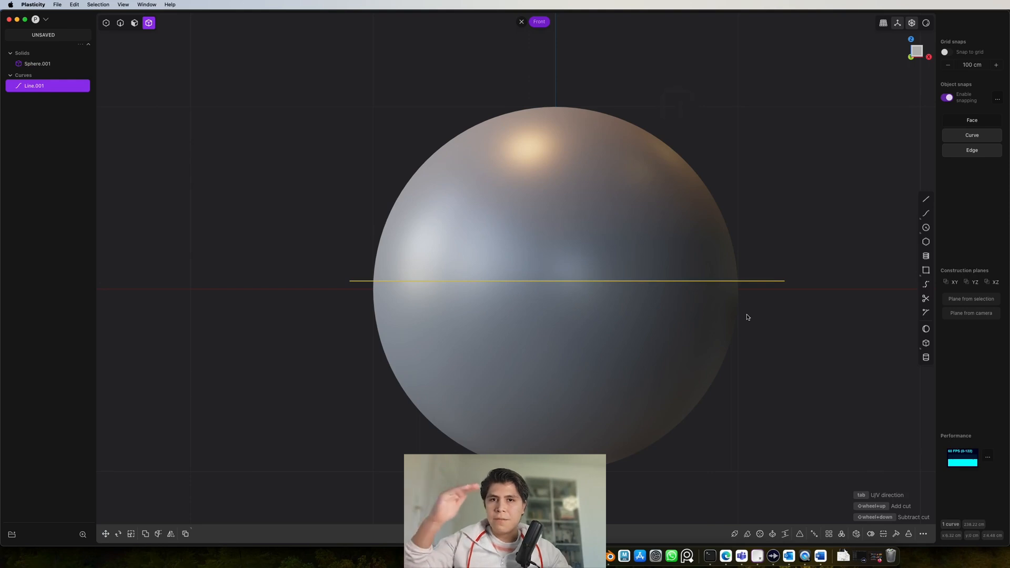
- Cut the sphere with the horizontal line and delete the lower piece
scroll(773, 292, up, 3)
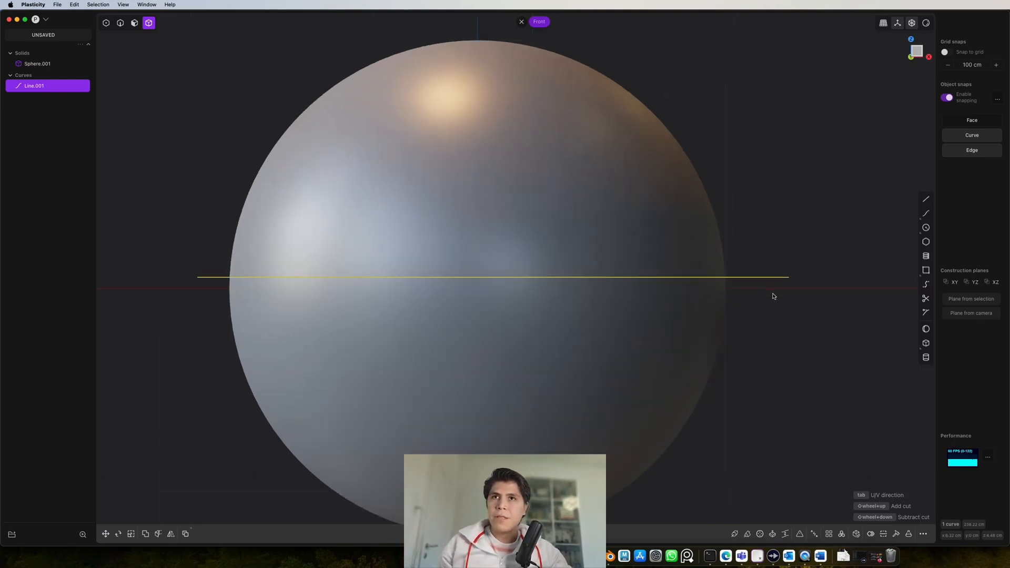
shift+middle_drag(716, 333, 766, 330)
scroll(758, 330, down, 3)
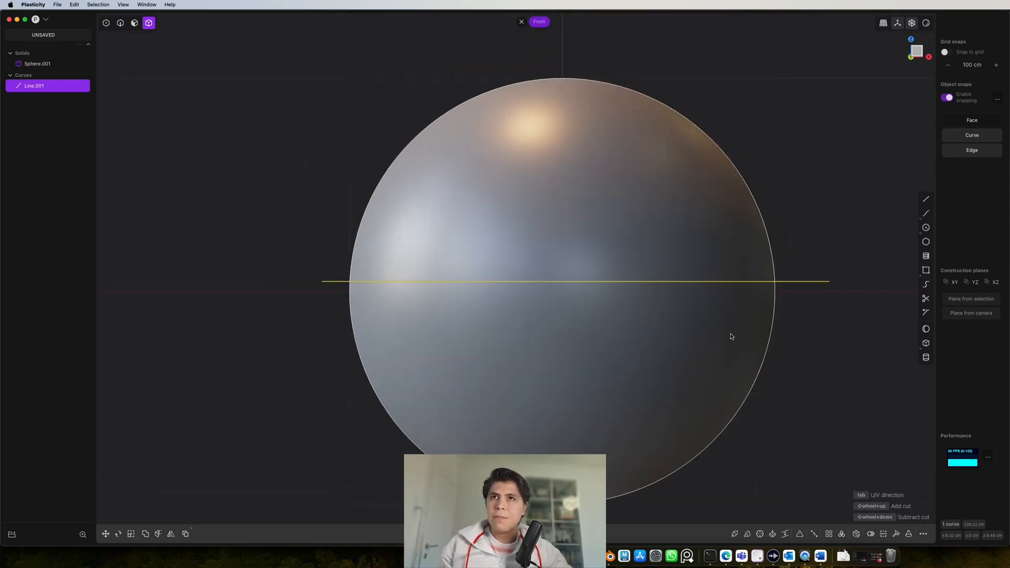
key(c)
click(705, 344)
key(4)
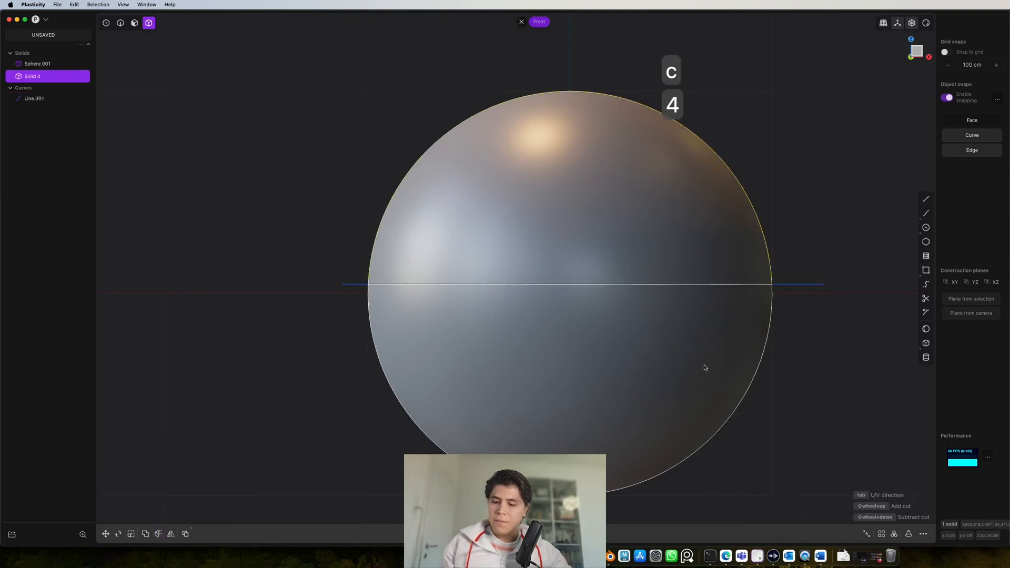
click(662, 378)
key(x)
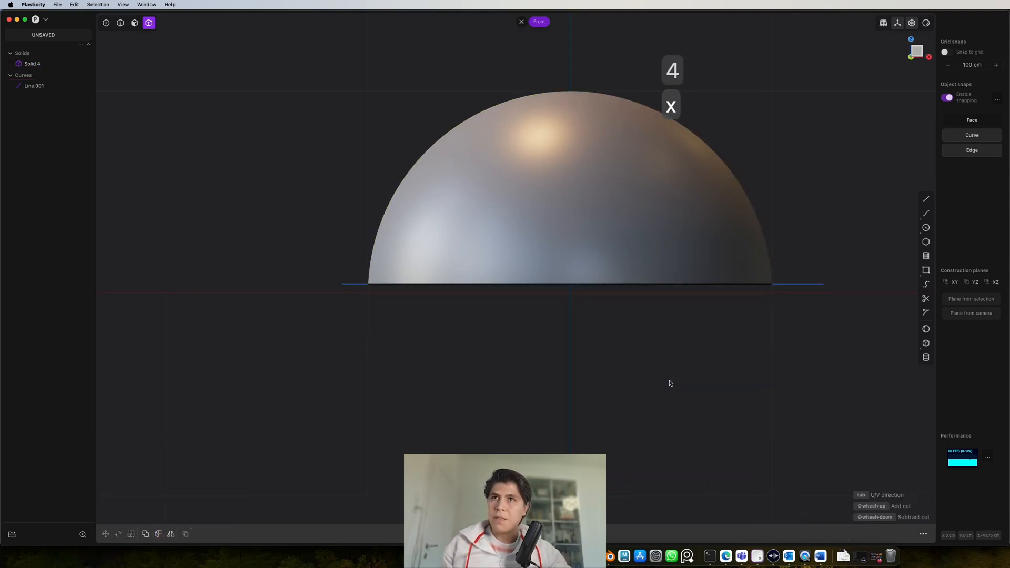
- Delete the flat bottom face of the remaining half sphere to leave an open dome sheet
middle_drag(668, 382, 615, 417)
key(3)
click(636, 347)
middle_drag(636, 353, 640, 348)
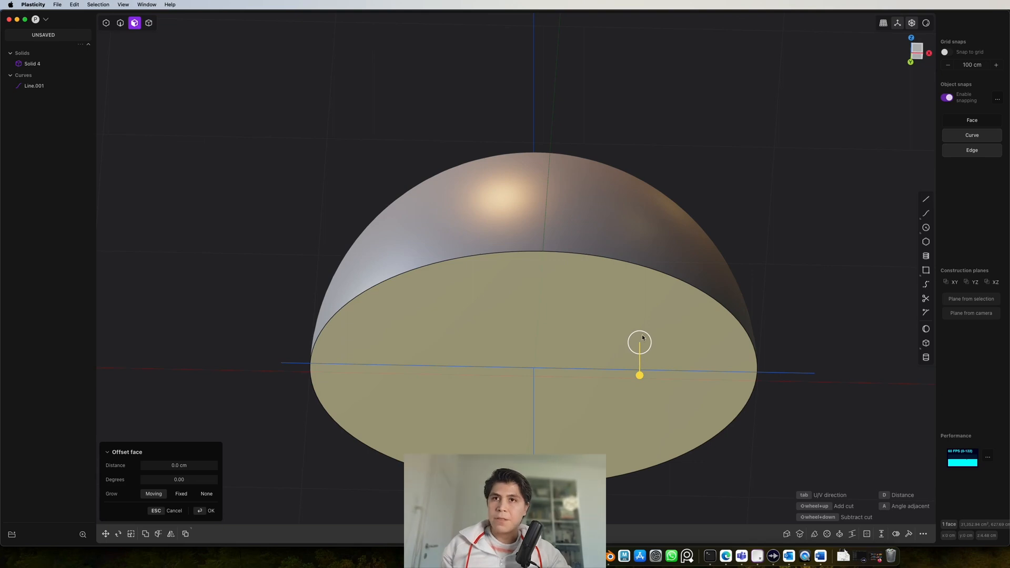
key(shift+x)
- Thicken the dome sheet inward by about 5.6 cm
middle_drag(642, 337, 691, 361)
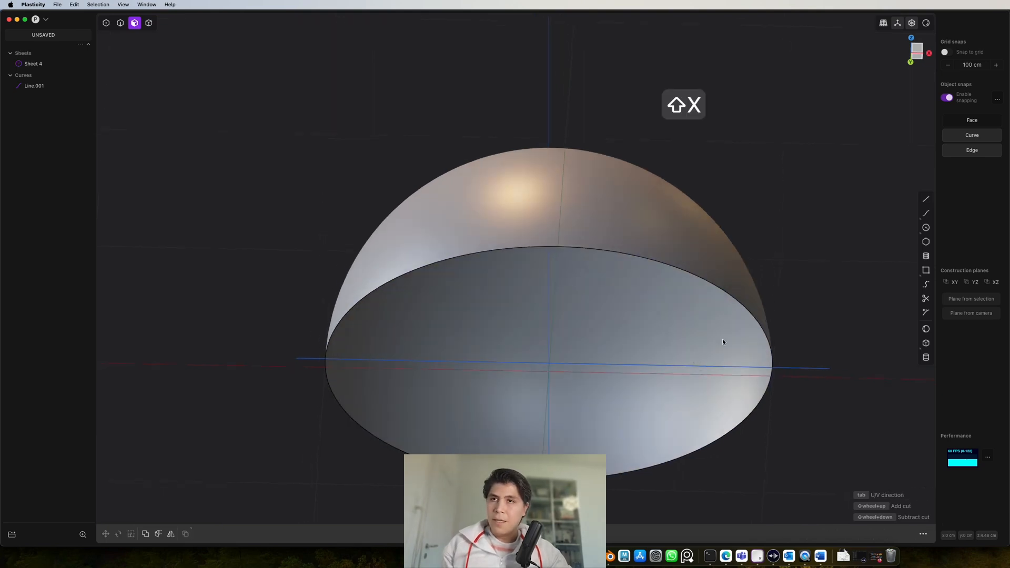
key(4)
click(755, 296)
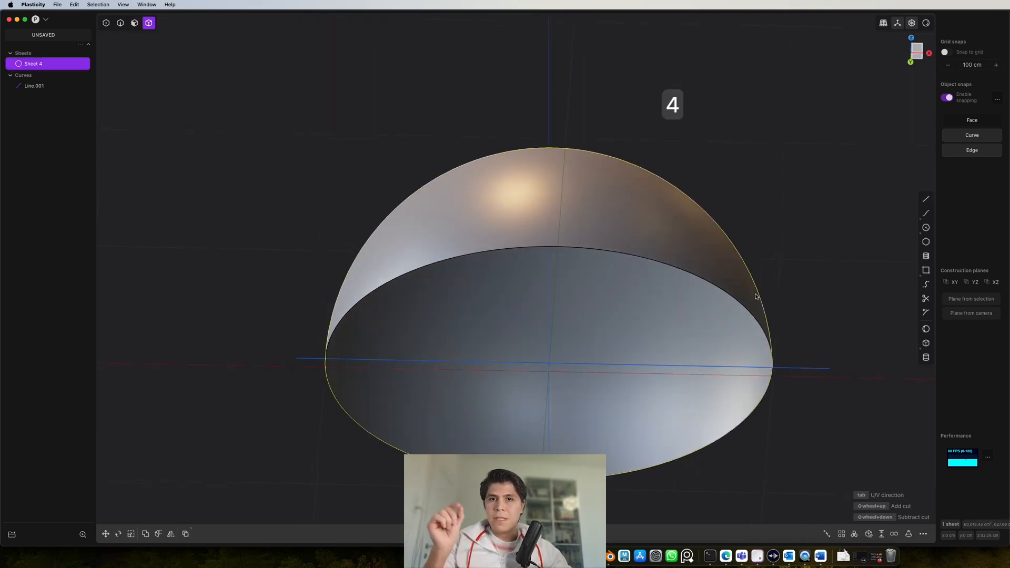
text(fthi)
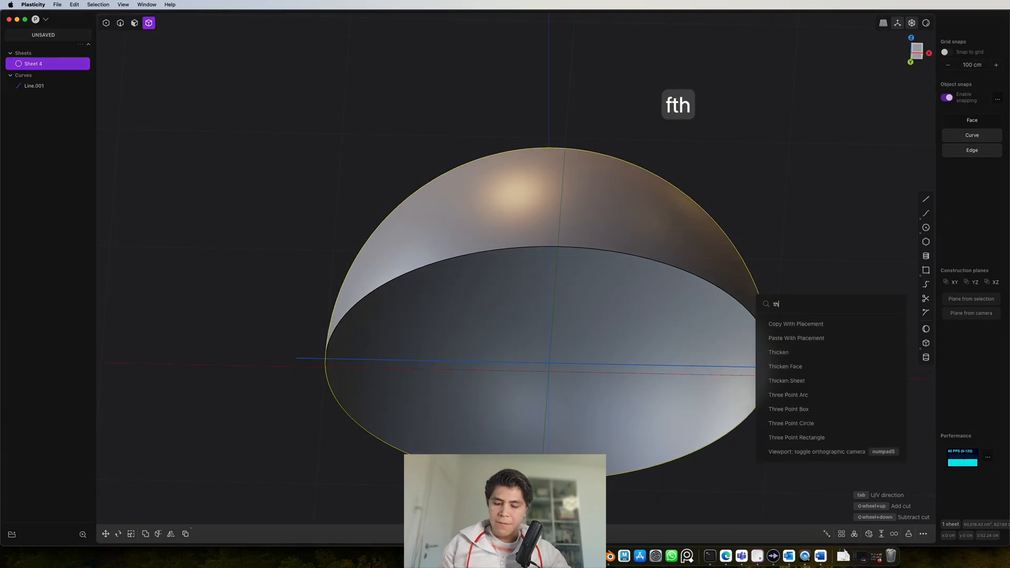
click(830, 332)
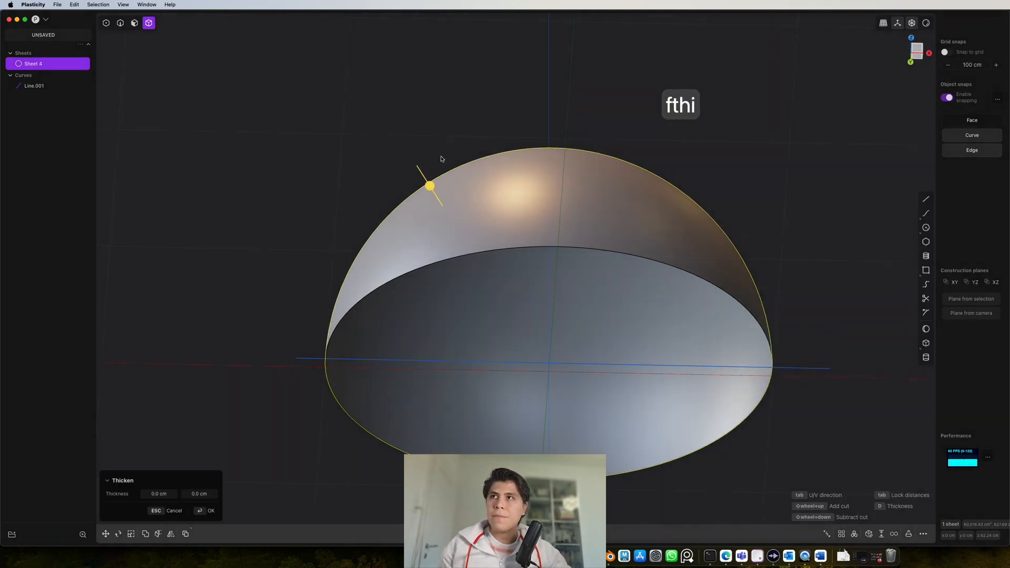
drag(430, 187, 439, 201)
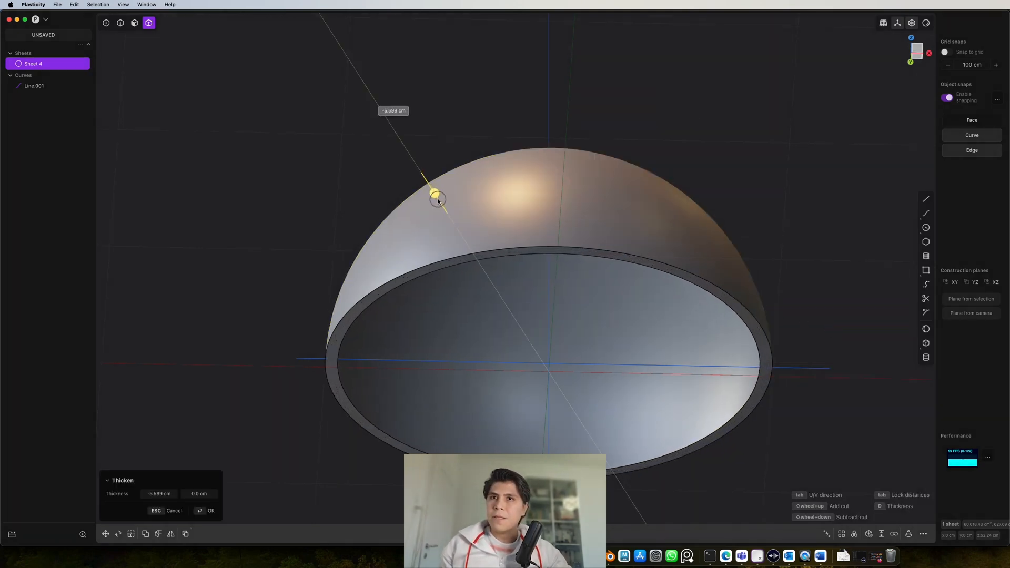
key(Return)
- In the front view, draw a circle centred on the origin with a radius of about 38.6 cm
middle_drag(619, 301, 689, 275)
click(918, 52)
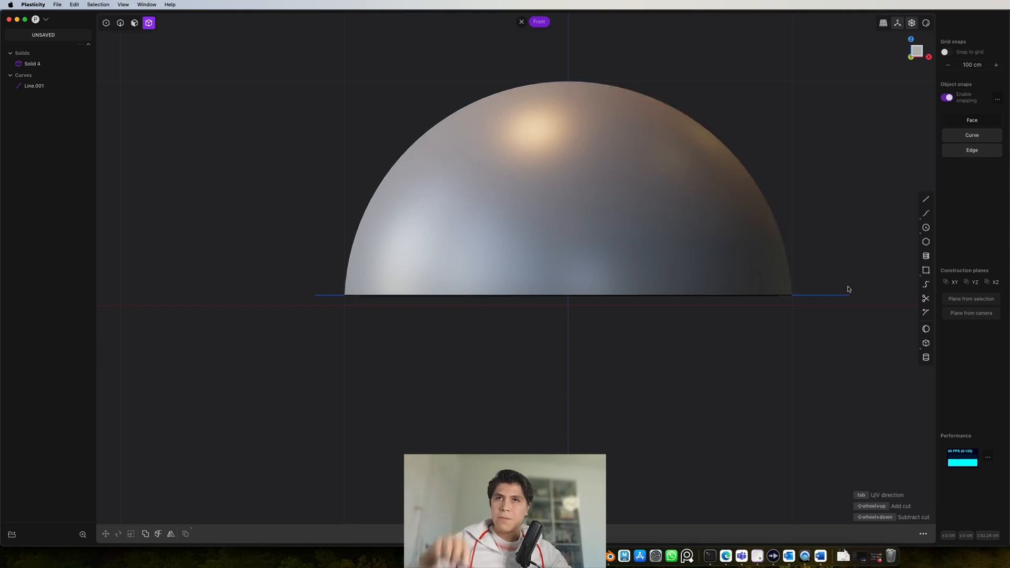
click(927, 229)
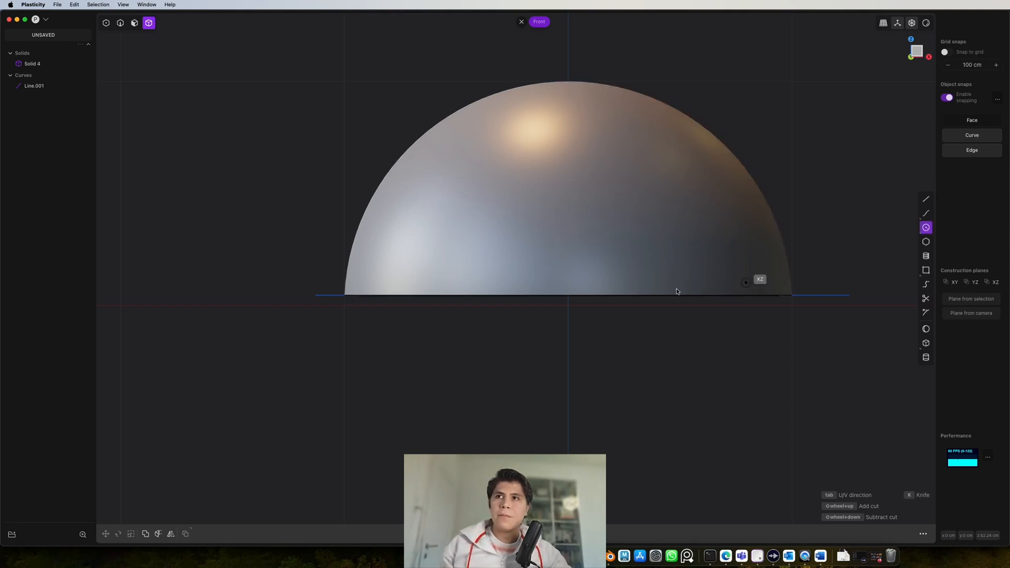
click(570, 311)
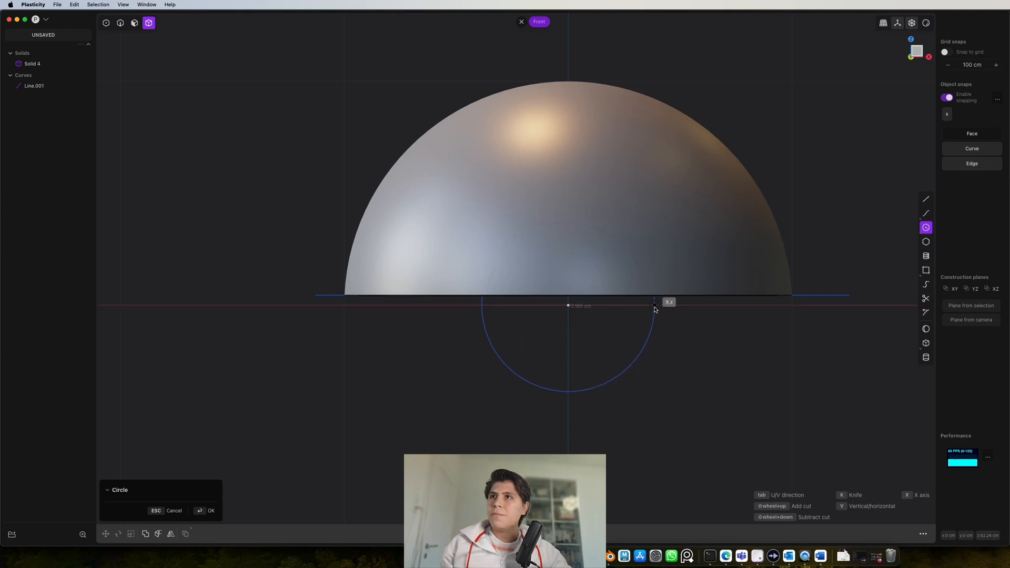
click(656, 309)
- Extrude the circular region forward into a cylinder that passes through the dome's front wall
middle_drag(656, 309, 616, 316)
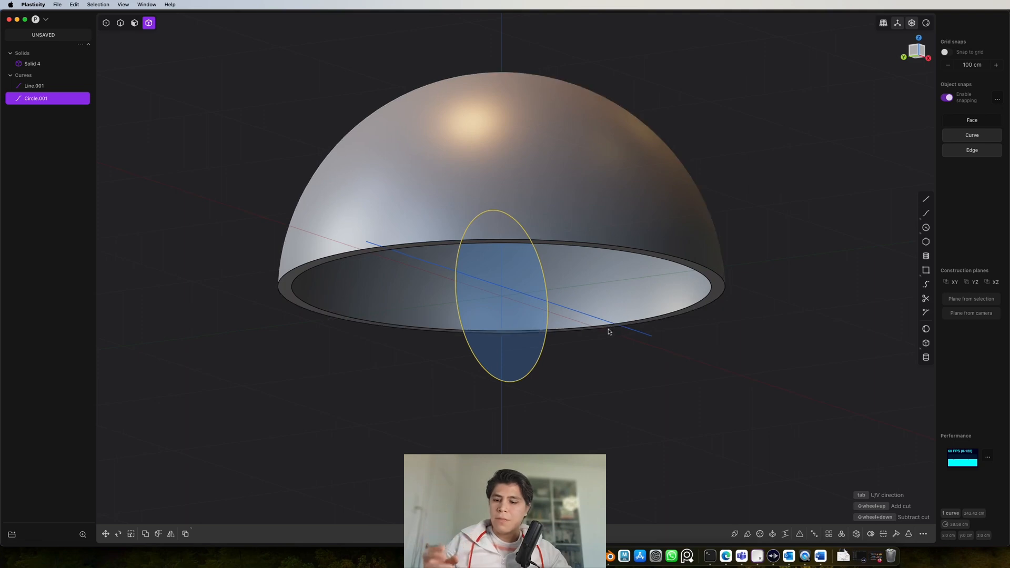
key(3)
click(543, 288)
key(e)
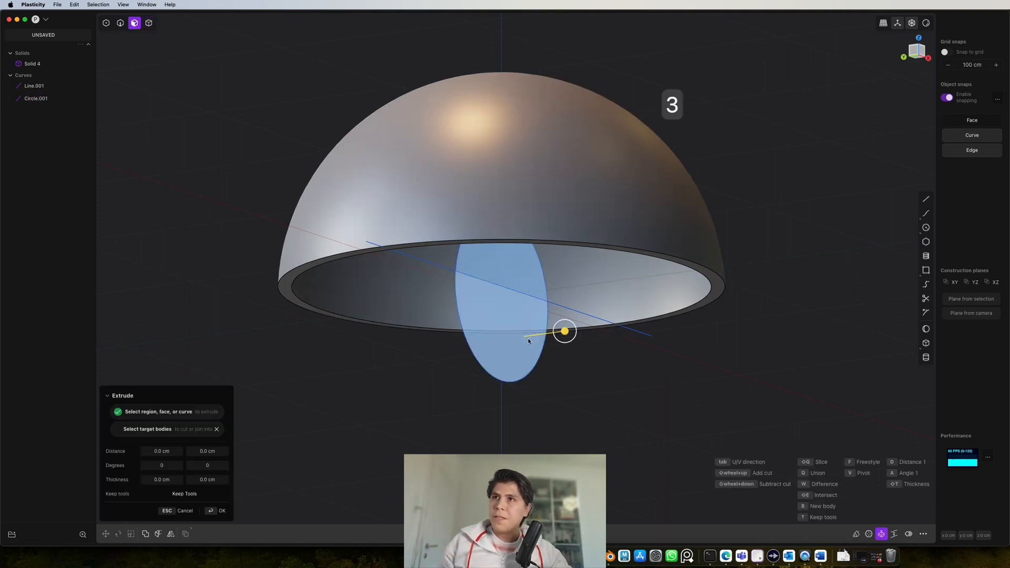
drag(567, 334, 799, 317)
middle_drag(760, 324, 818, 289)
key(Return)
- Subtract the extruded cylinder from the dome with a Boolean difference
key(4)
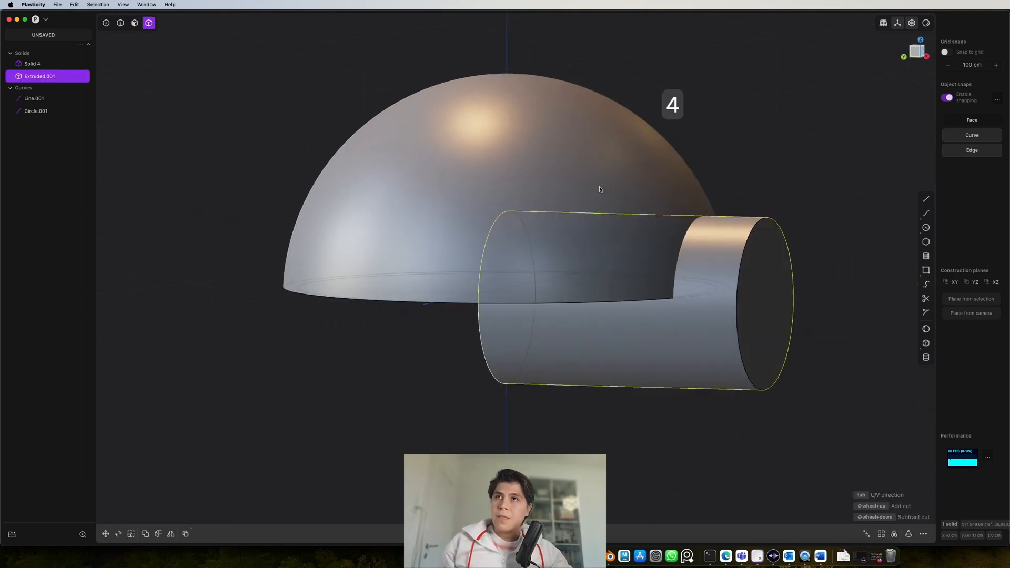
shift+click(730, 281)
key(q)
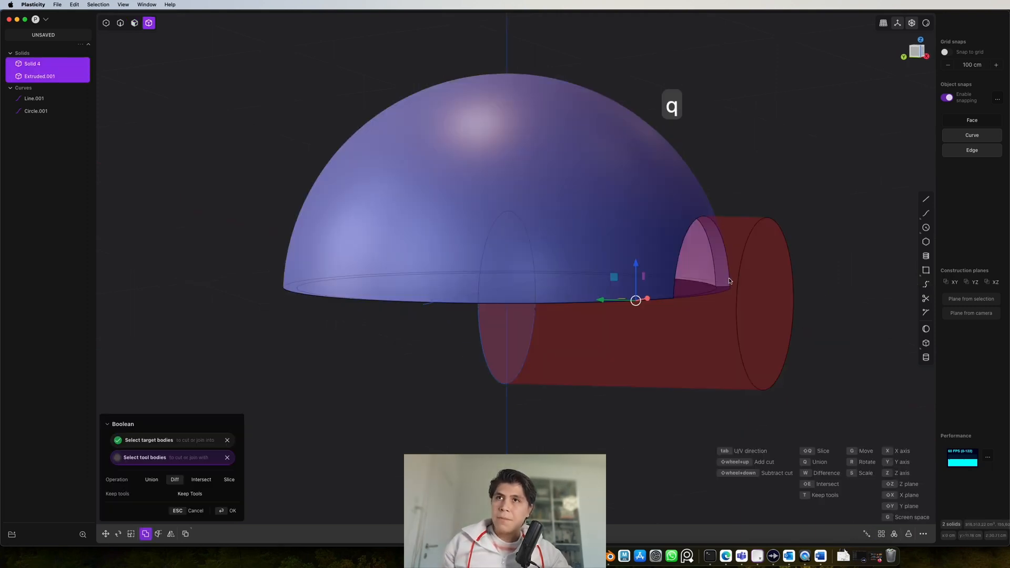
right_click(828, 280)
- Flatten the dome's bottom rim face by scaling it to 0 along the Z axis
middle_drag(827, 279, 732, 257)
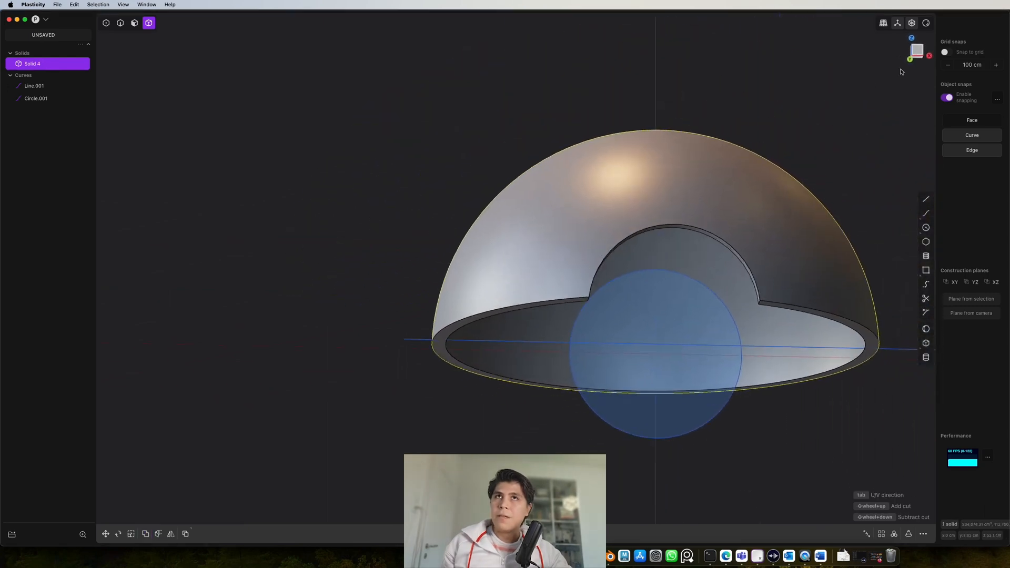
click(916, 51)
middle_drag(746, 344, 734, 383)
key(3)
click(753, 312)
click(918, 50)
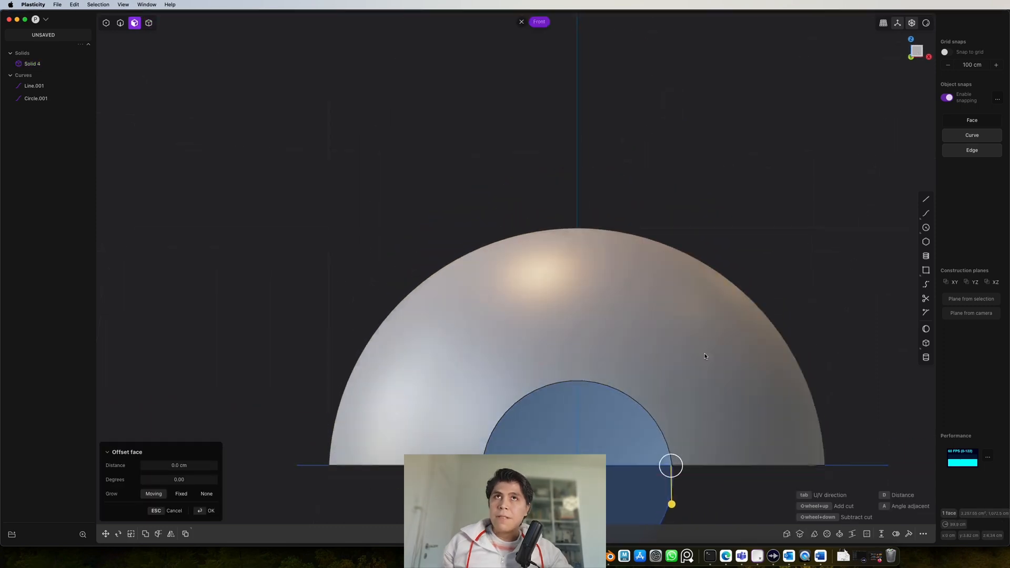
scroll(666, 256, up, 10)
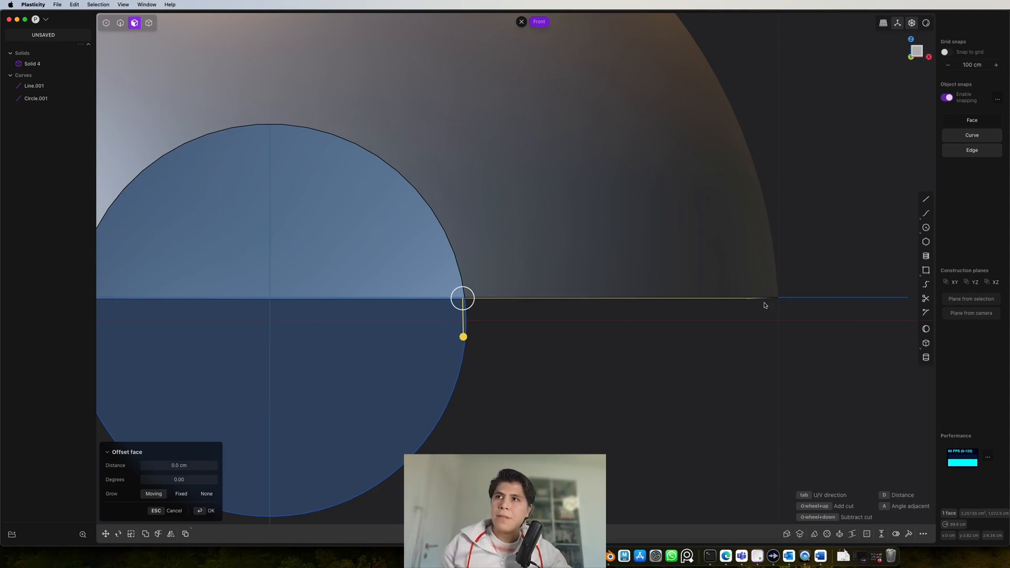
scroll(652, 313, down, 3)
shift+middle_drag(650, 315, 698, 276)
scroll(694, 305, down, 3)
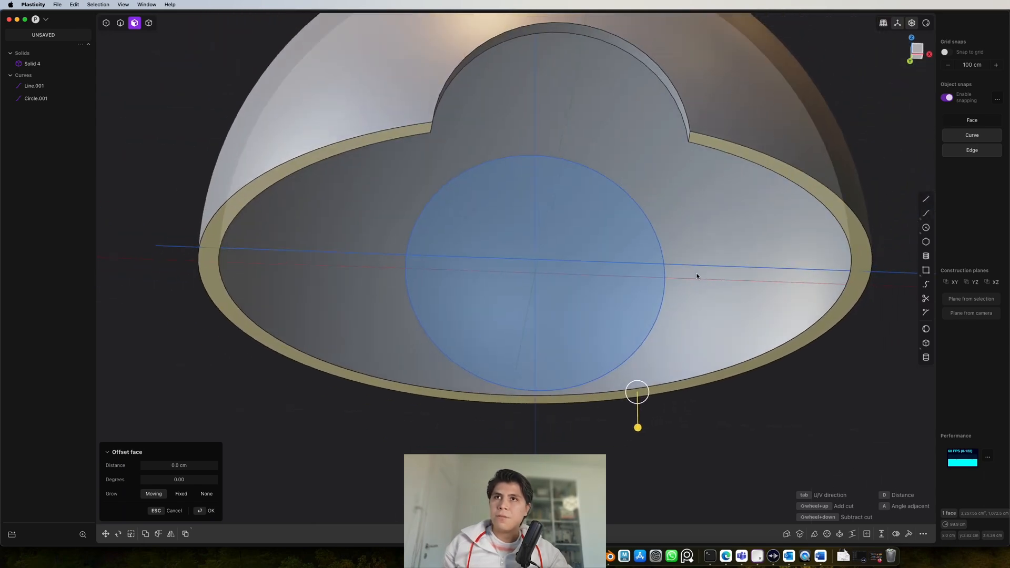
key(s)
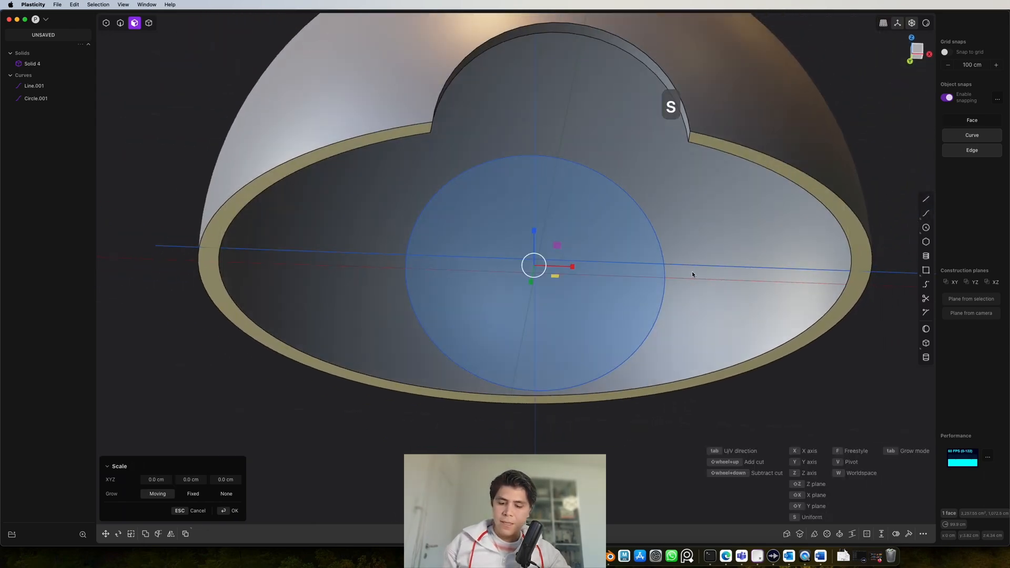
key(z)
key(0)
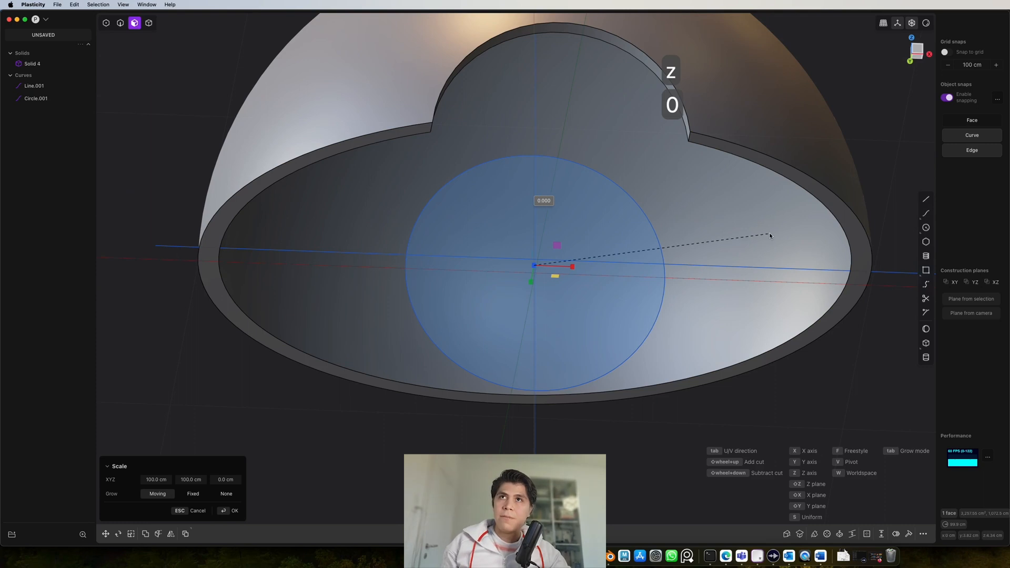
key(Return)
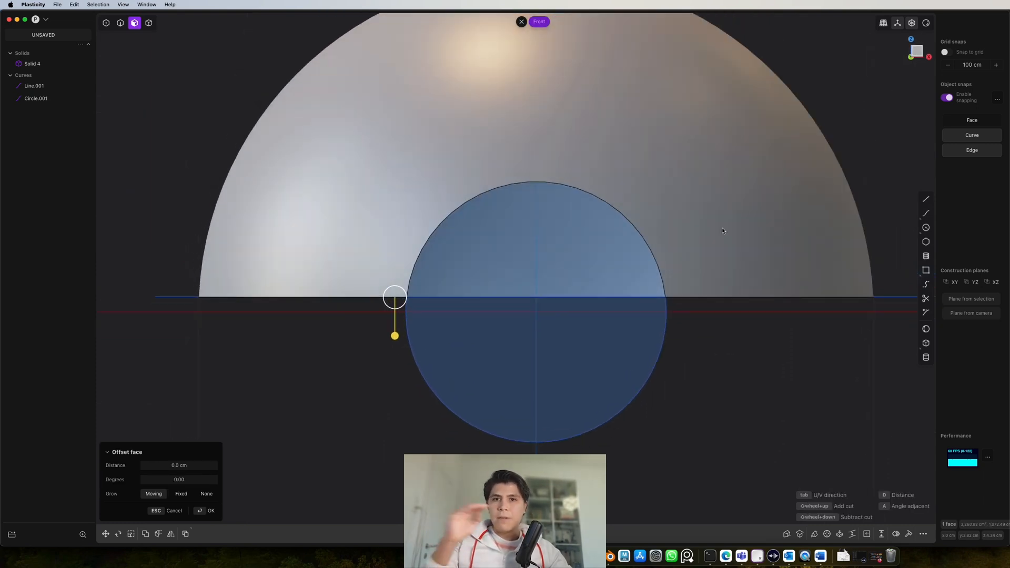
- Mirror the dome vertically across the origin to create a matching lower shell, and deselect both solids
scroll(721, 227, down, 3)
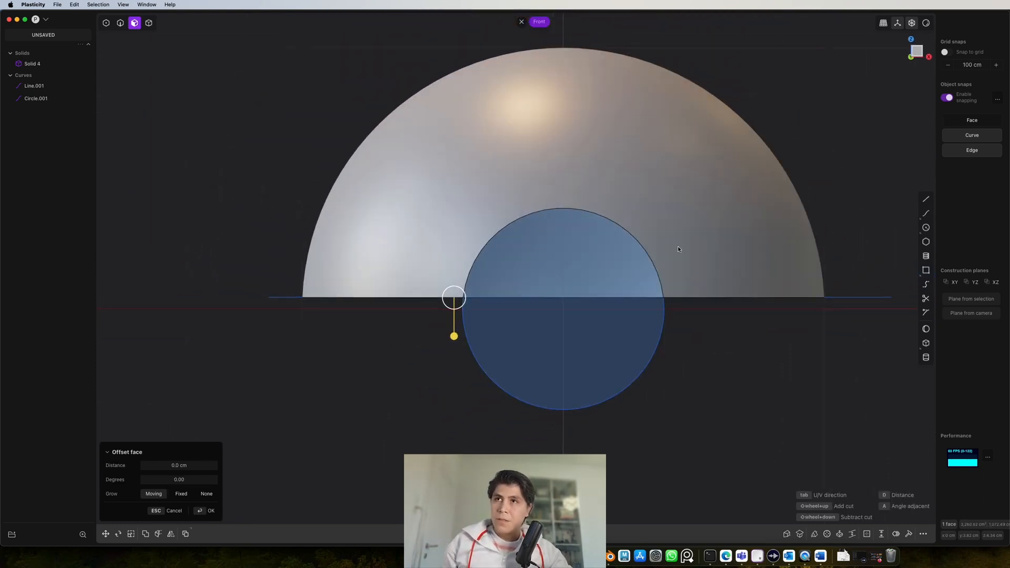
click(742, 245)
key(alt+x)
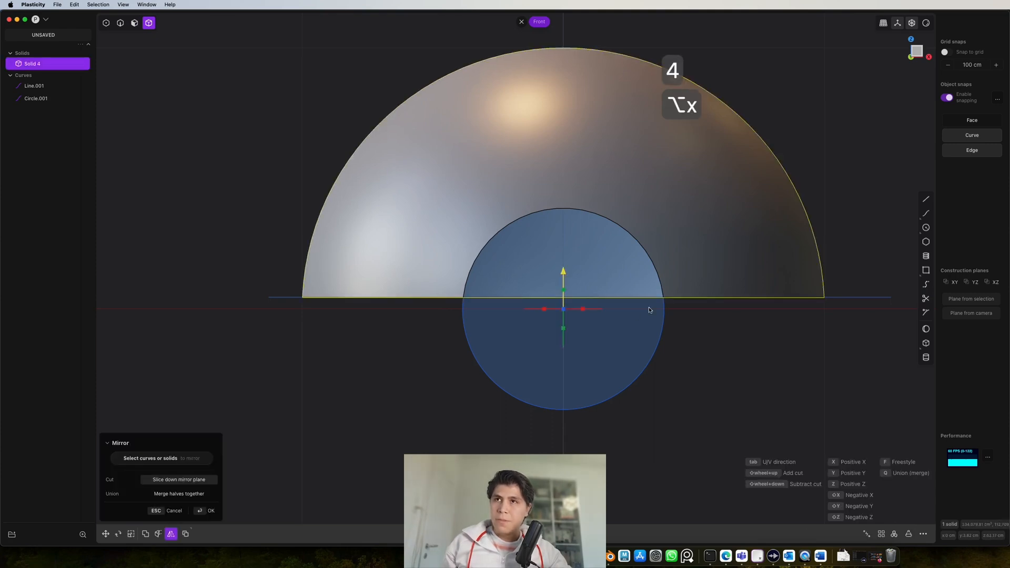
click(571, 291)
right_click(795, 372)
scroll(795, 372, down, 2)
shift+middle_drag(751, 346, 690, 295)
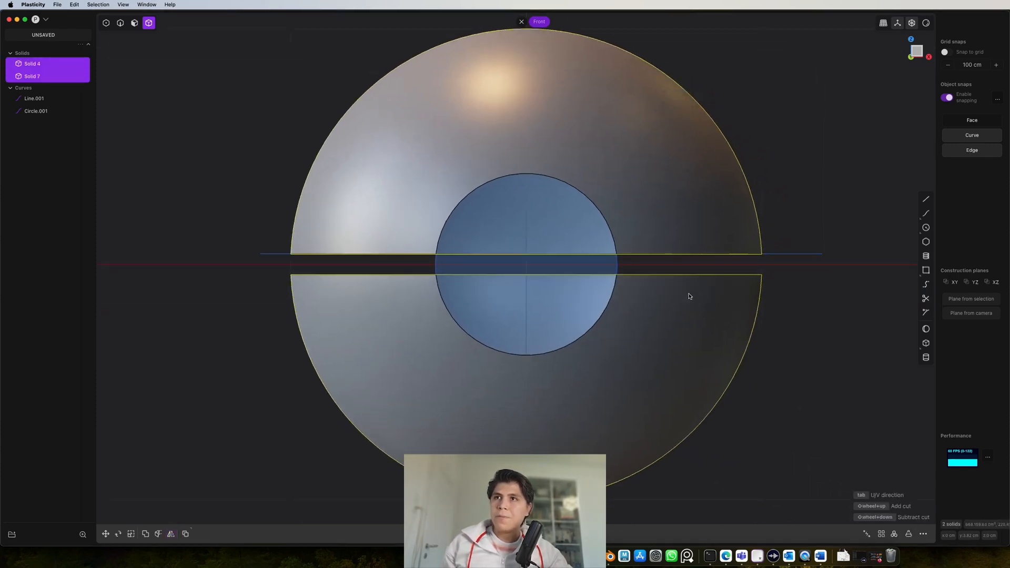
scroll(690, 296, down, 2)
click(803, 320)
mouse_move(804, 320)
middle_down()
mouse_move(753, 329)
mouse_move(797, 316)
middle_up()
click(918, 53)
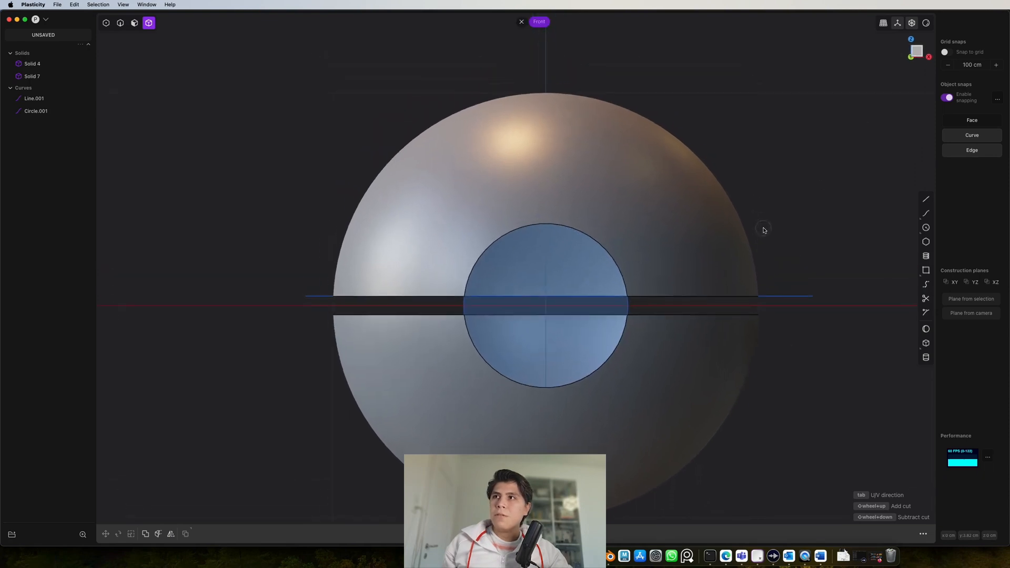
- Move the horizontal line slightly up along Z and cut the upper shell with it
key(2)
click(785, 297)
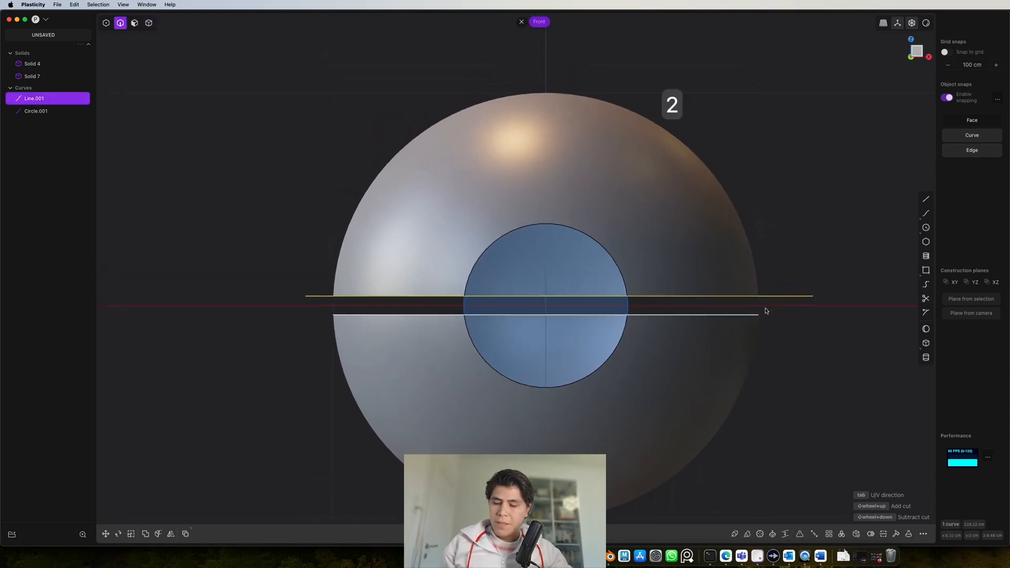
key(g)
drag(560, 258, 560, 251)
right_click(673, 290)
key(c)
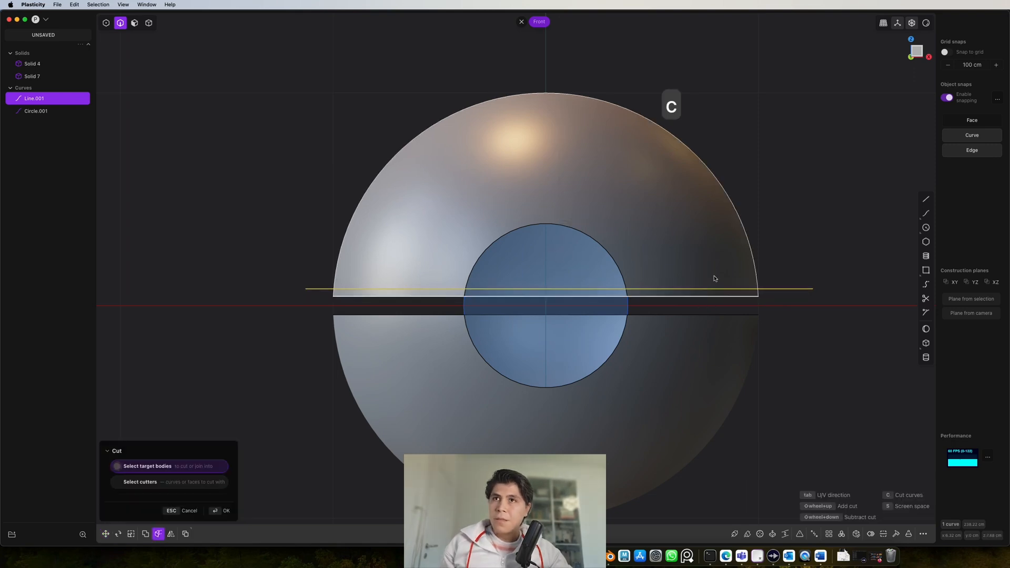
right_click(715, 279)
- Delete the thin strip cut off the upper shell's rim and the existing lower shell
key(4)
click(734, 294)
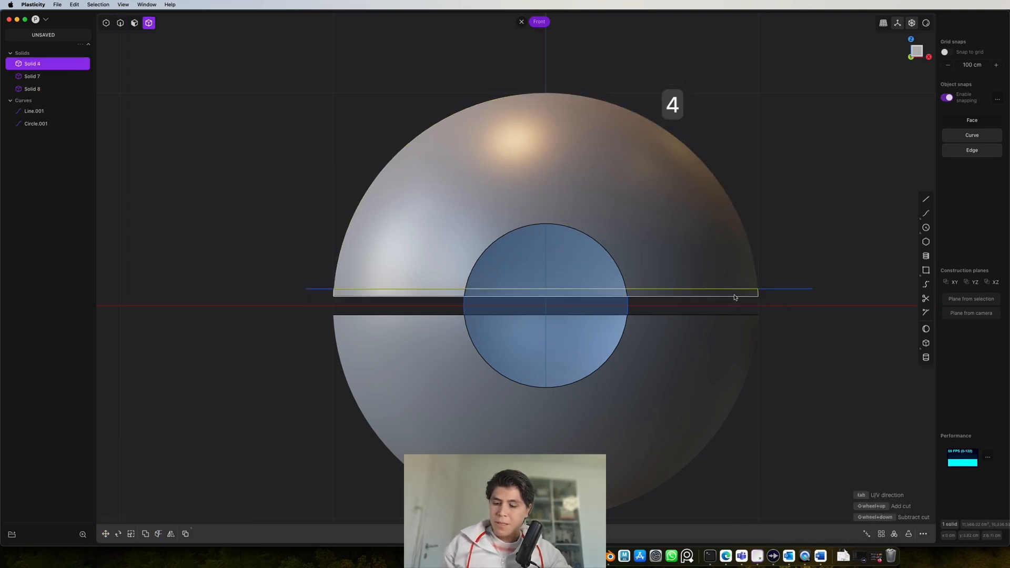
key(x)
click(733, 345)
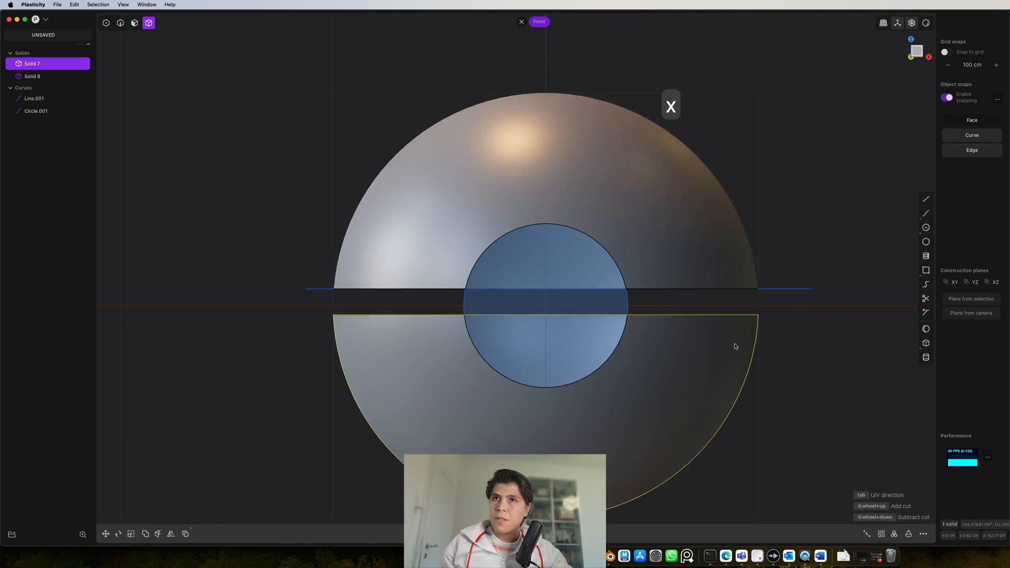
key(BackSpace)
- Mirror the trimmed upper shell vertically across the origin to make a new lower shell, and deselect both solids
click(702, 272)
key(alt+x)
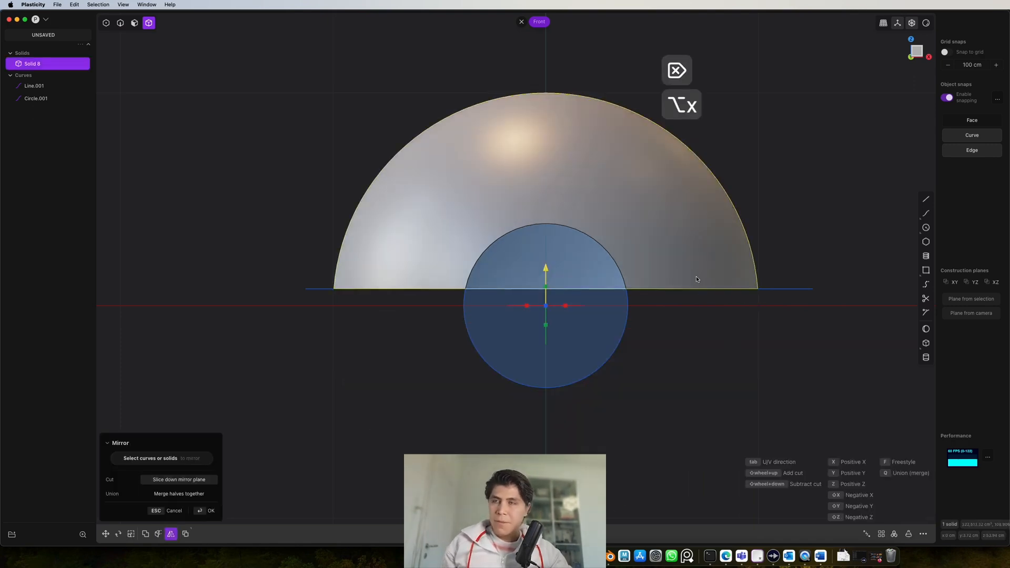
click(546, 276)
right_click(705, 325)
middle_drag(767, 324, 740, 285)
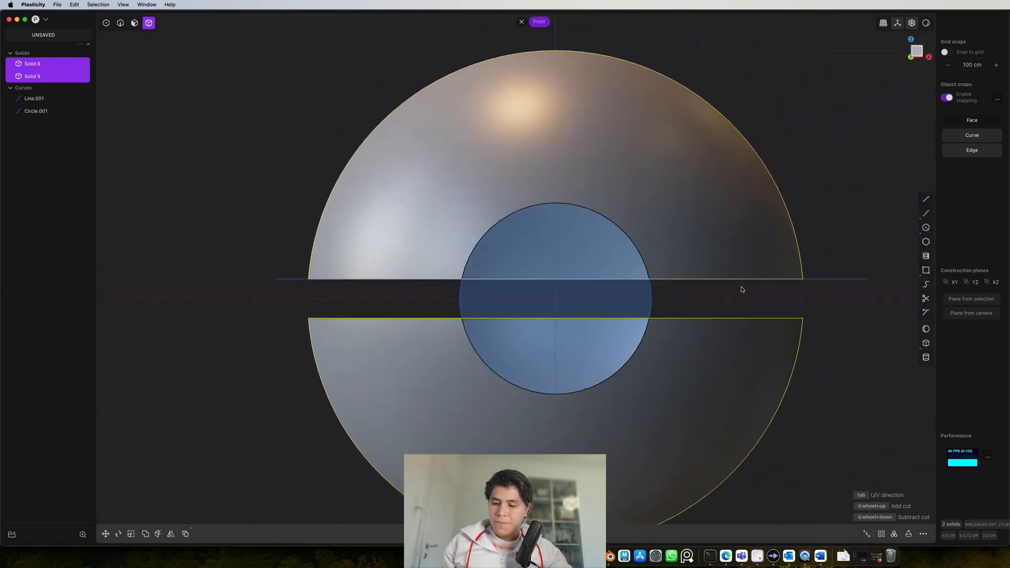
click(761, 295)
mouse_move(773, 314)
middle_down()
mouse_move(715, 308)
mouse_move(786, 298)
middle_up()
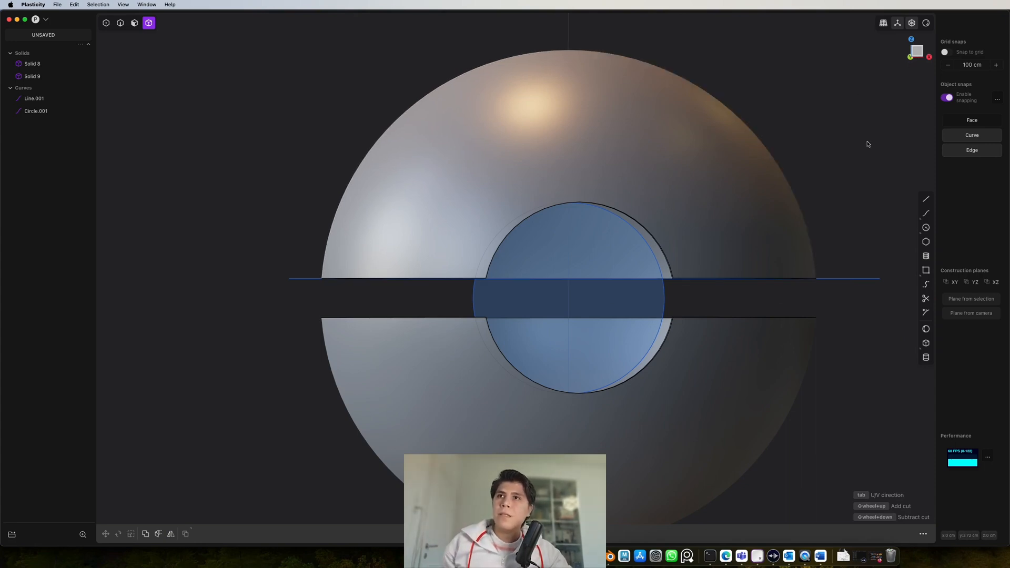
- Scale the circle curve about its centre to about 0.63 in X and Z
key(2)
click(664, 296)
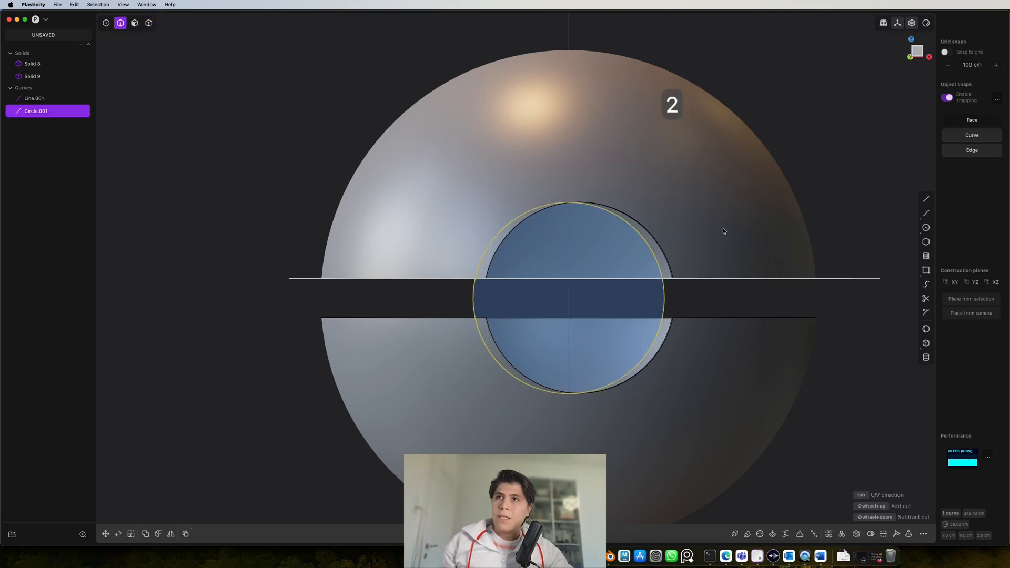
key(KP_1)
key(s)
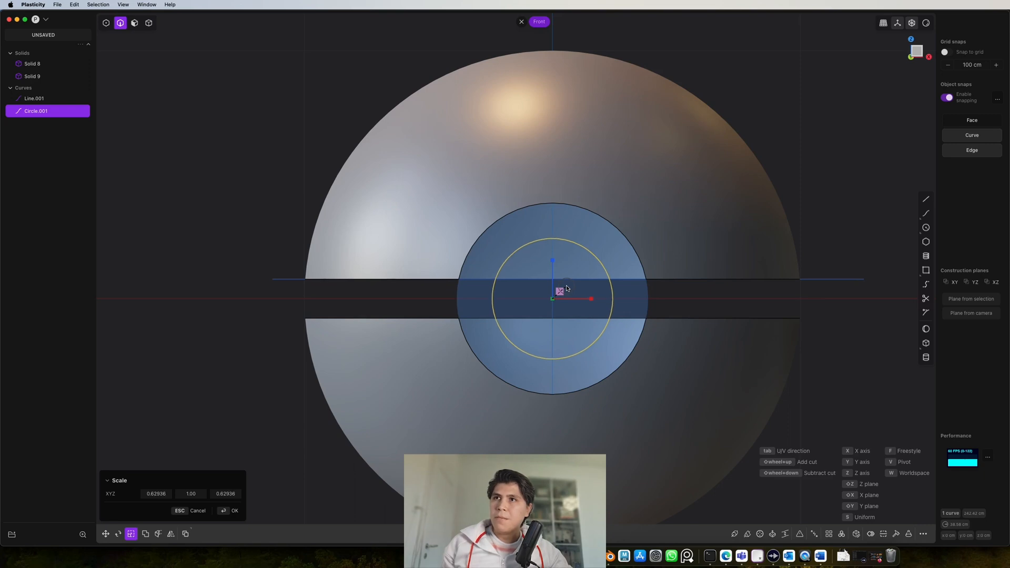
click(567, 289)
middle_drag(567, 289, 562, 322)
middle_drag(480, 345, 352, 327)
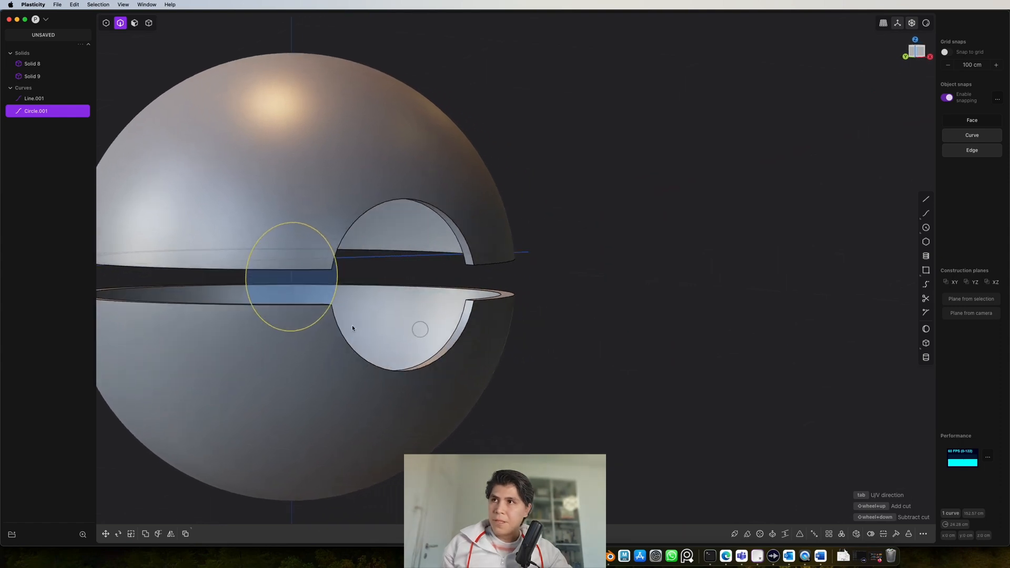
key(3)
click(318, 273)
key(e)
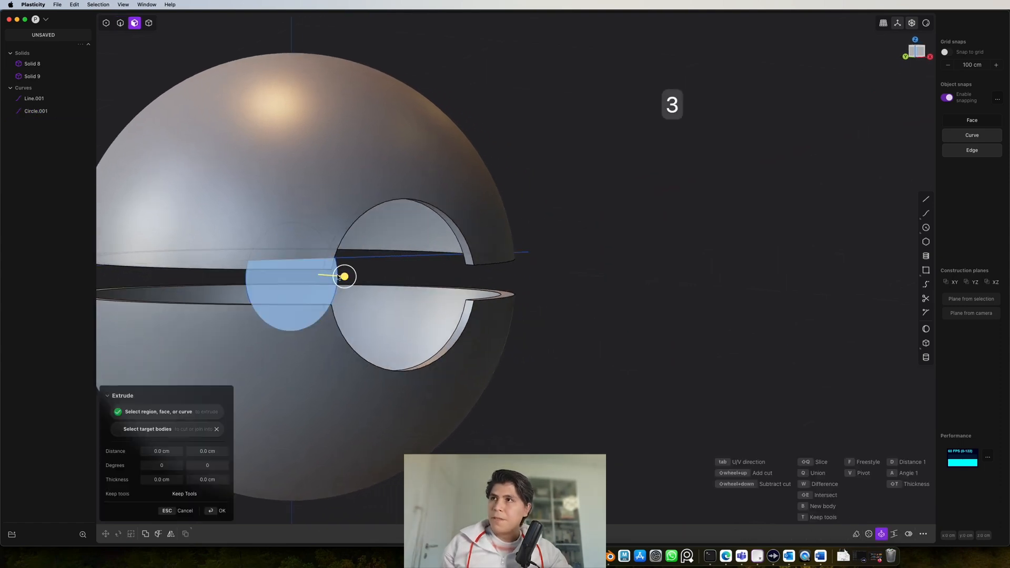
drag(539, 285, 594, 289)
shift+middle_drag(427, 309, 651, 277)
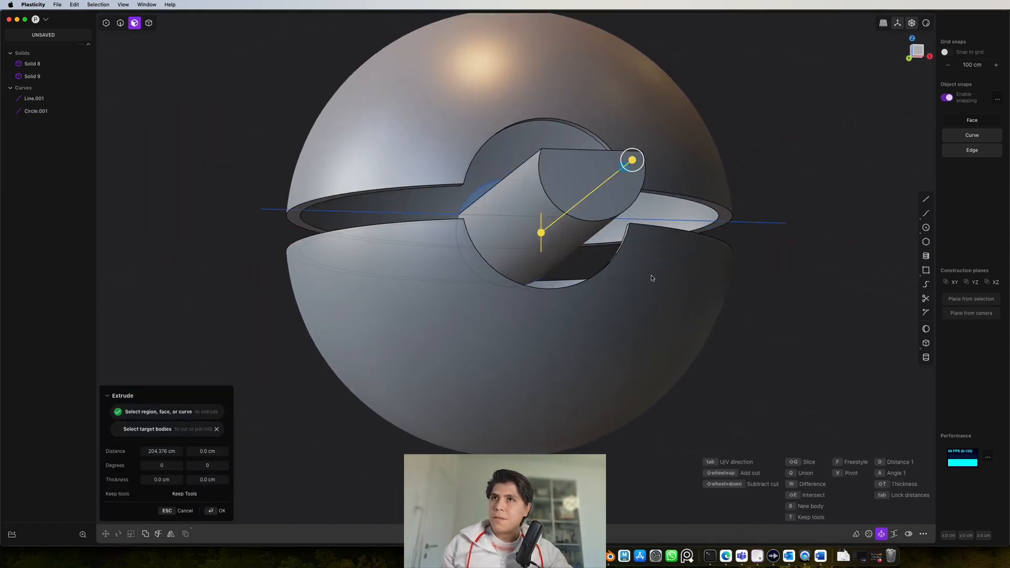
key(Escape)
- Extrude the full region of the reduced circle forward into a cylinder that protrudes through the front opening
key(e)
middle_drag(521, 203, 548, 200)
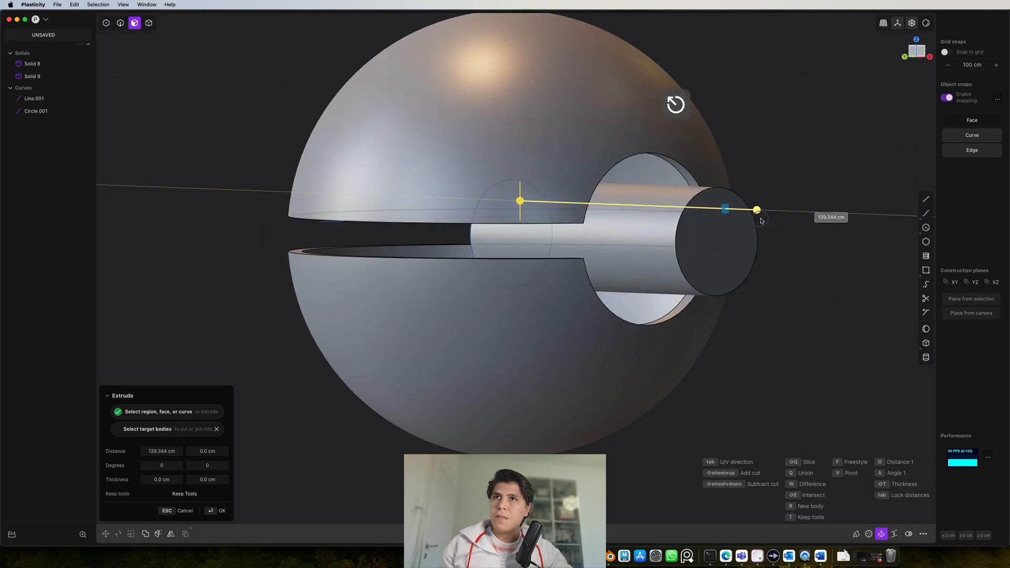
middle_drag(693, 296, 796, 205)
click(917, 52)
key(Return)
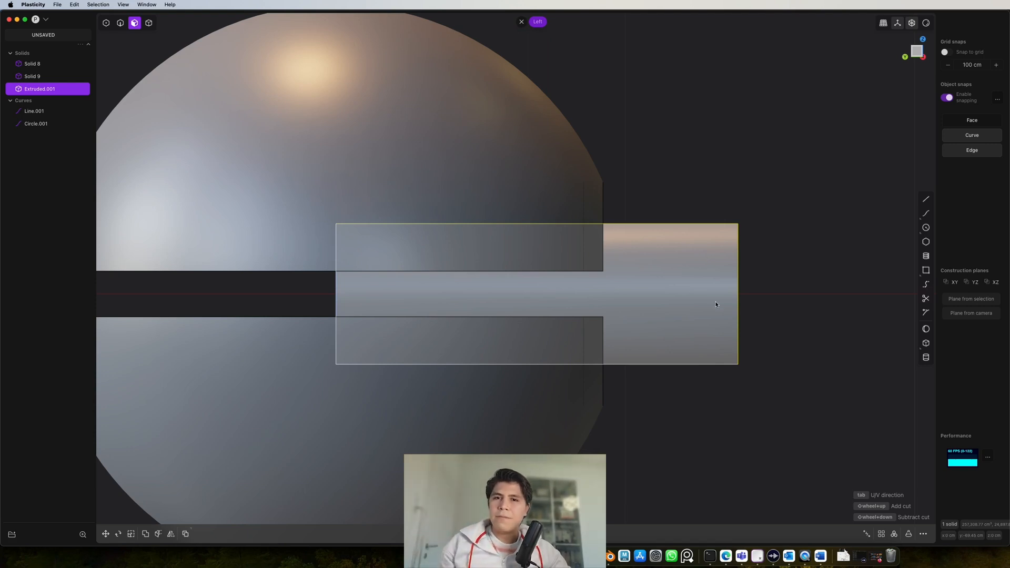
- Create a sphere as a new body, centred on the cylinder's back face, with its radius snapped to the shell's outer edge, about 99.7 cm
mouse_move(718, 304)
shift+middle_down()
mouse_move(778, 250)
mouse_move(861, 200)
shift+middle_up()
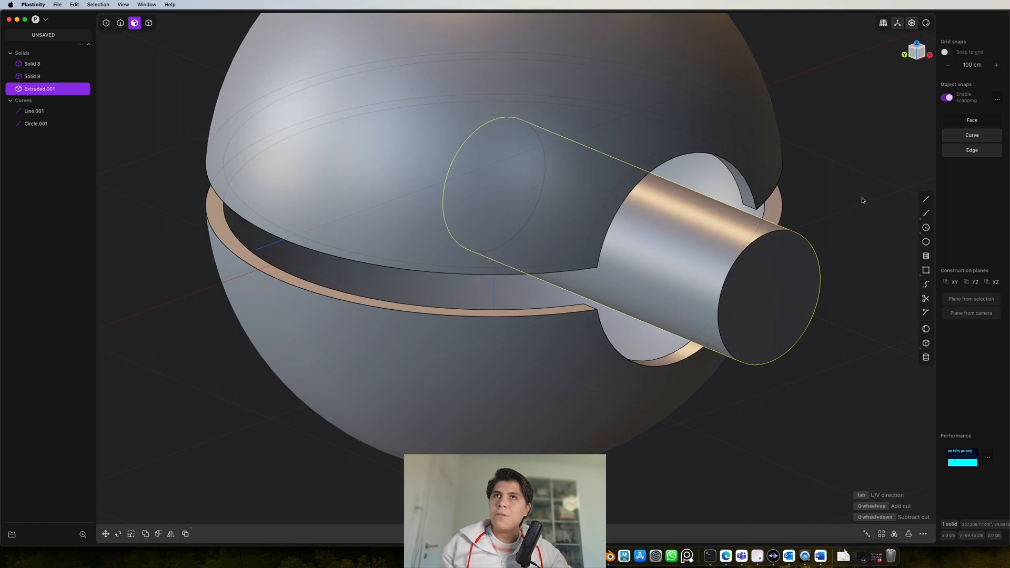
click(926, 329)
middle_drag(733, 330, 622, 324)
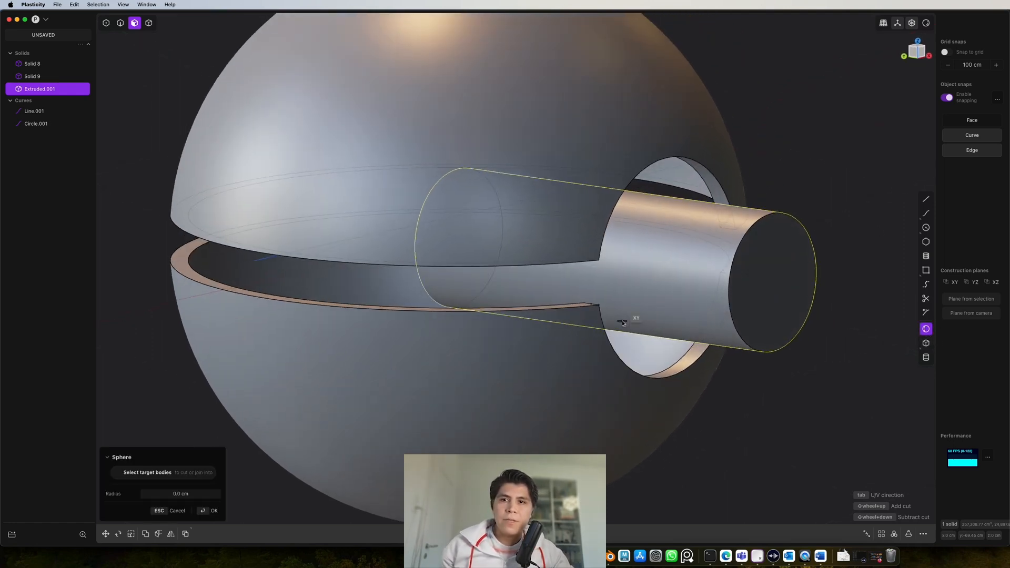
middle_drag(498, 278, 616, 266)
click(369, 266)
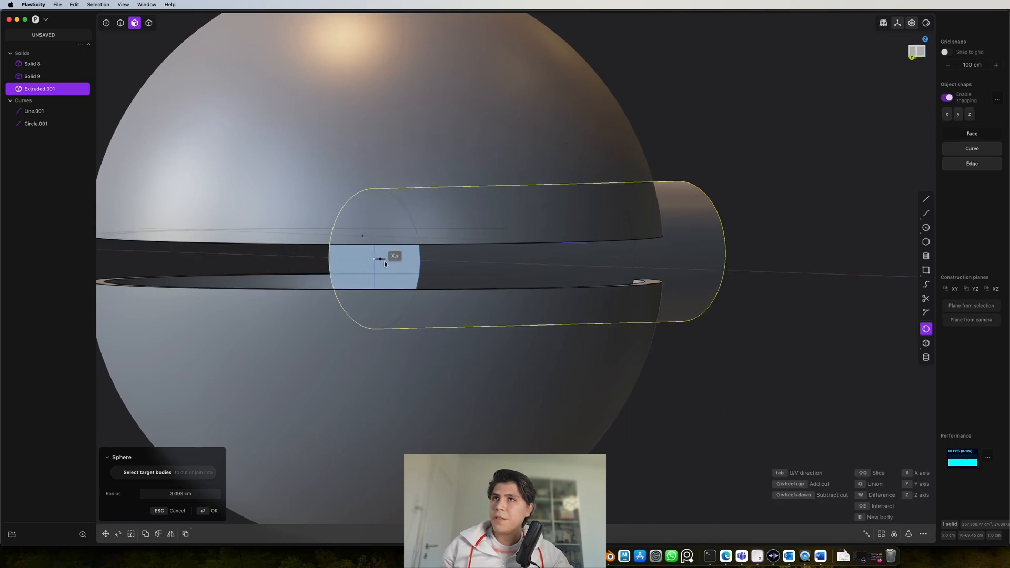
middle_drag(551, 286, 684, 312)
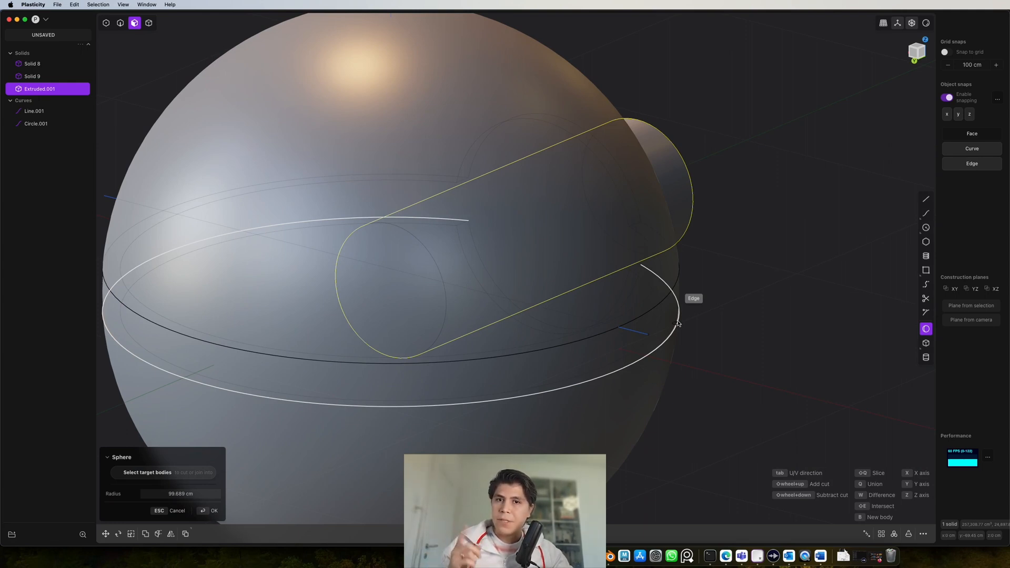
key(b)
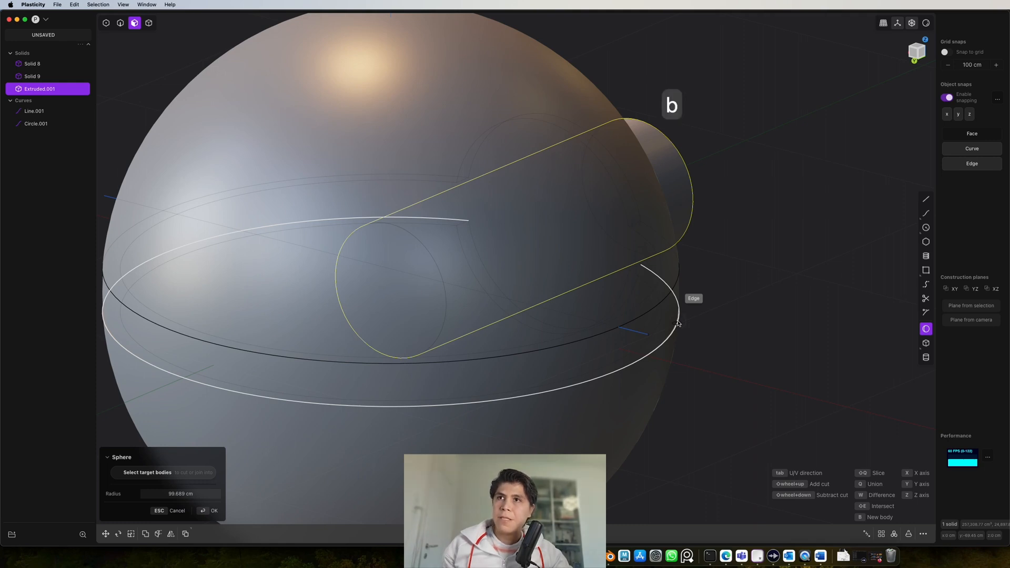
click(677, 323)
middle_drag(733, 316, 710, 377)
key(Return)
- Slice the cylinder along the sphere's surface using the Boolean Slice operation
key(4)
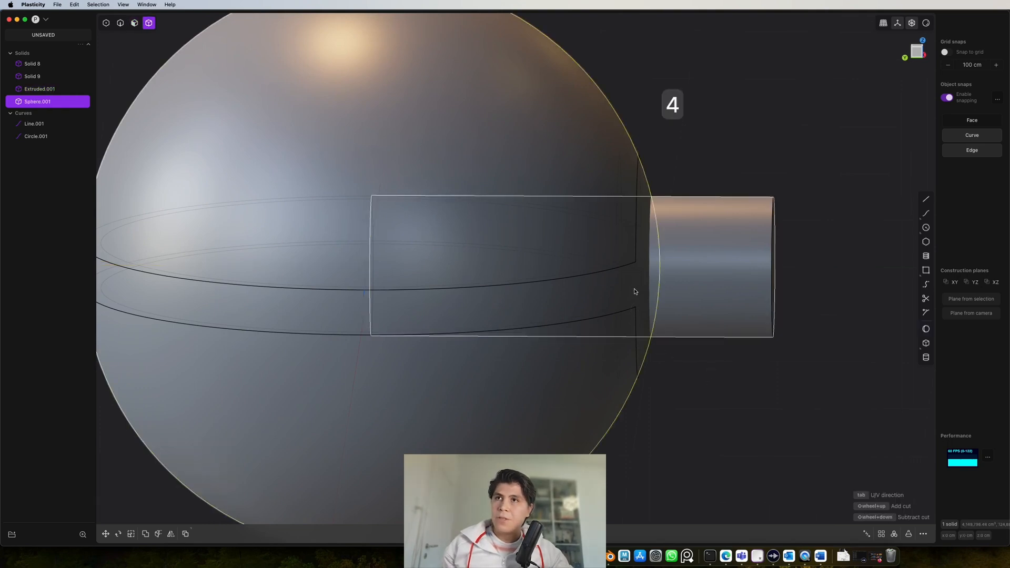
click(634, 291)
mouse_move(632, 302)
middle_down()
mouse_move(613, 293)
mouse_move(642, 301)
middle_up()
click(621, 285)
shift+click(706, 267)
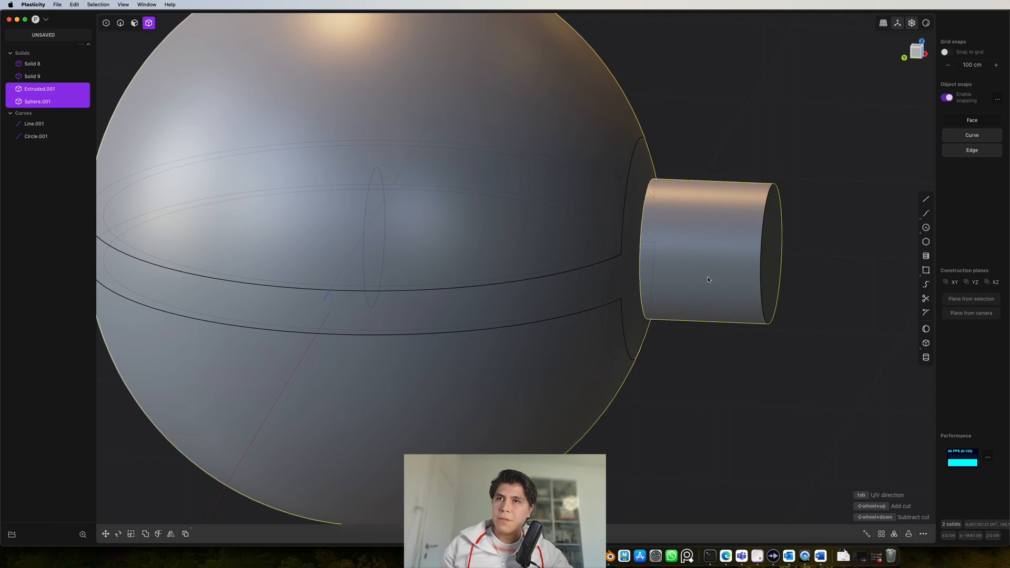
key(q)
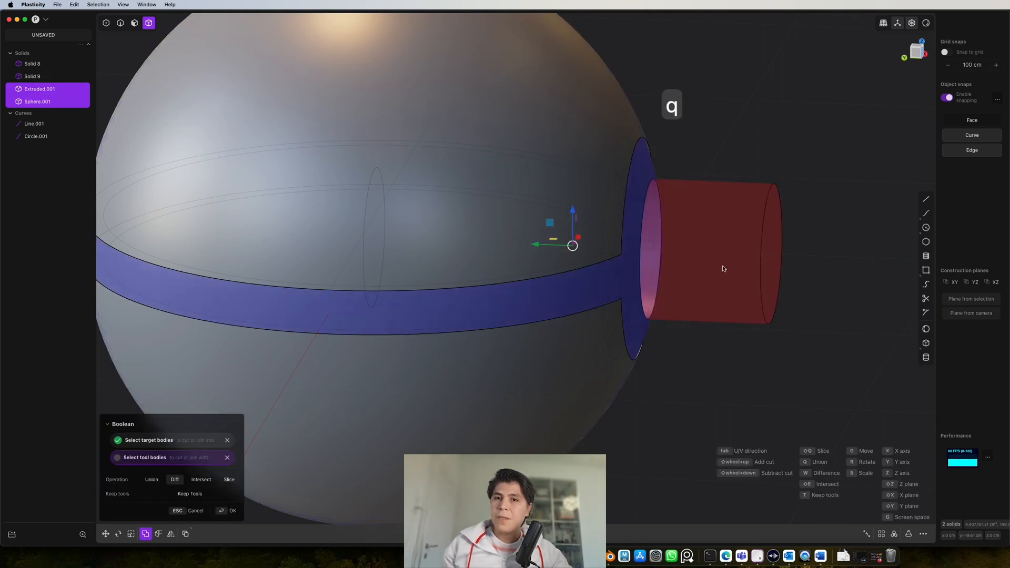
key(shift+q)
click(787, 318)
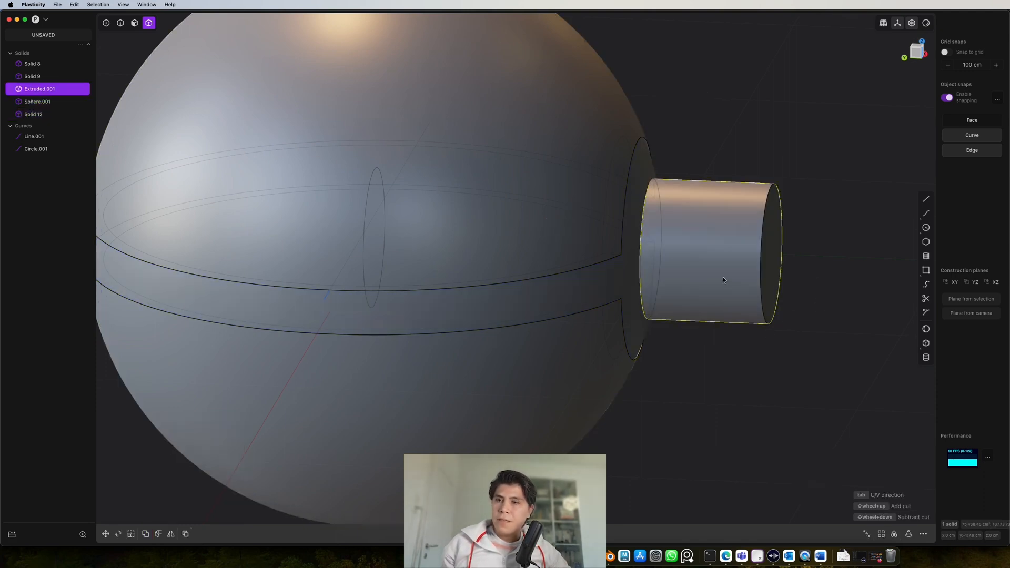
- Delete the protruding outer piece of the cylinder and the helper sphere
key(x)
middle_drag(755, 286, 803, 289)
click(642, 289)
key(x)
- Delete the circle curve at the back end of the remaining cylinder
scroll(803, 289, up, 5)
middle_drag(773, 244, 795, 232)
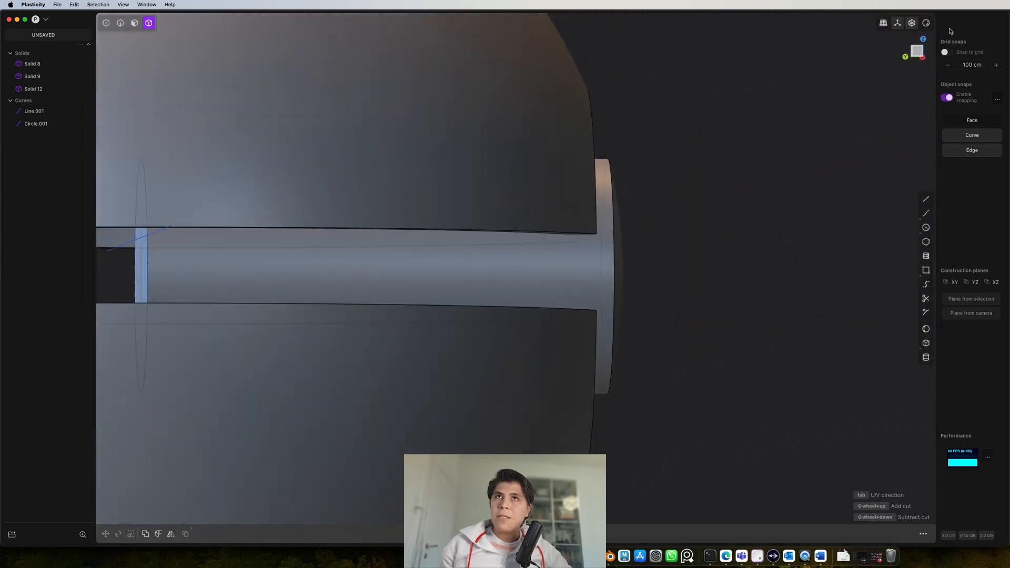
click(921, 54)
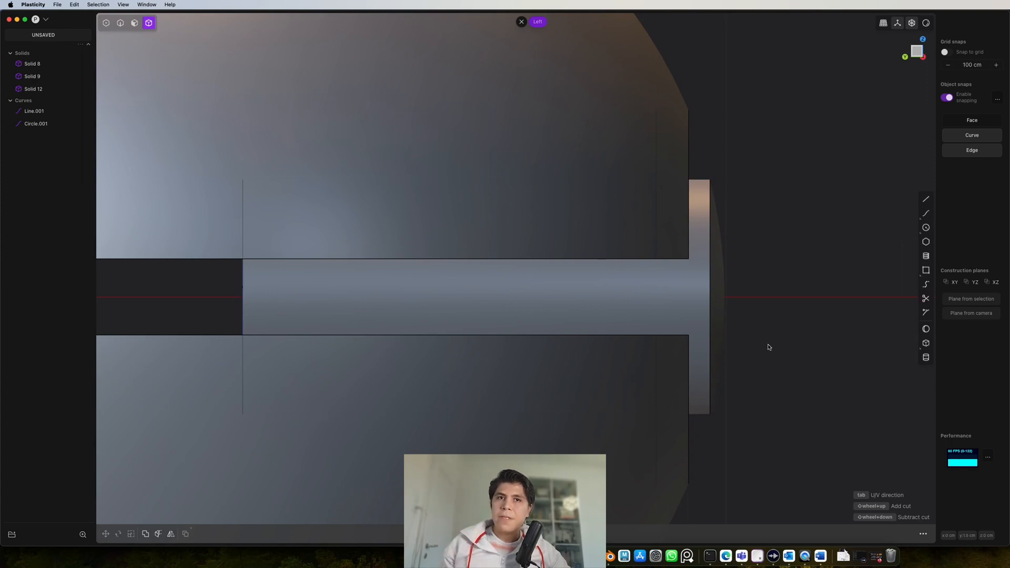
middle_drag(762, 340, 425, 337)
key(2)
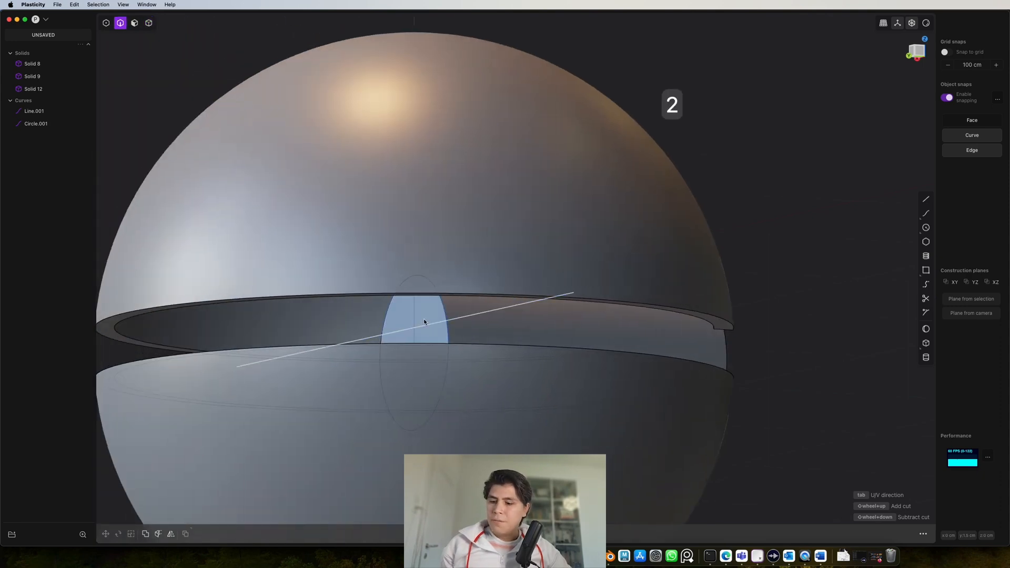
click(443, 311)
key(x)
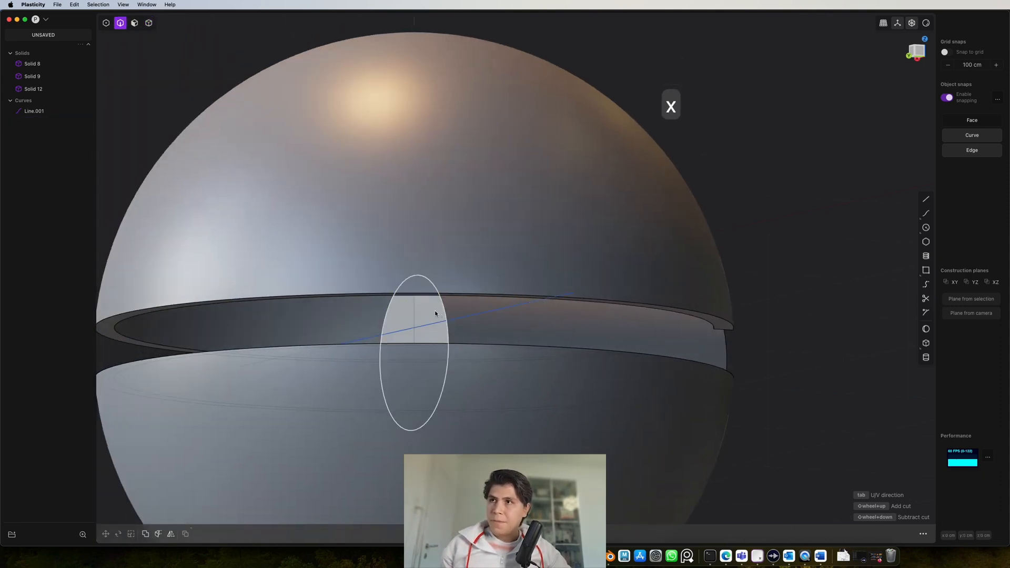
- Offset the cylinder's back face forward to shorten it into a thin button disc in the front opening
key(3)
click(408, 304)
drag(402, 309, 666, 323)
mouse_move(679, 345)
middle_down()
mouse_move(701, 355)
mouse_move(691, 308)
middle_up()
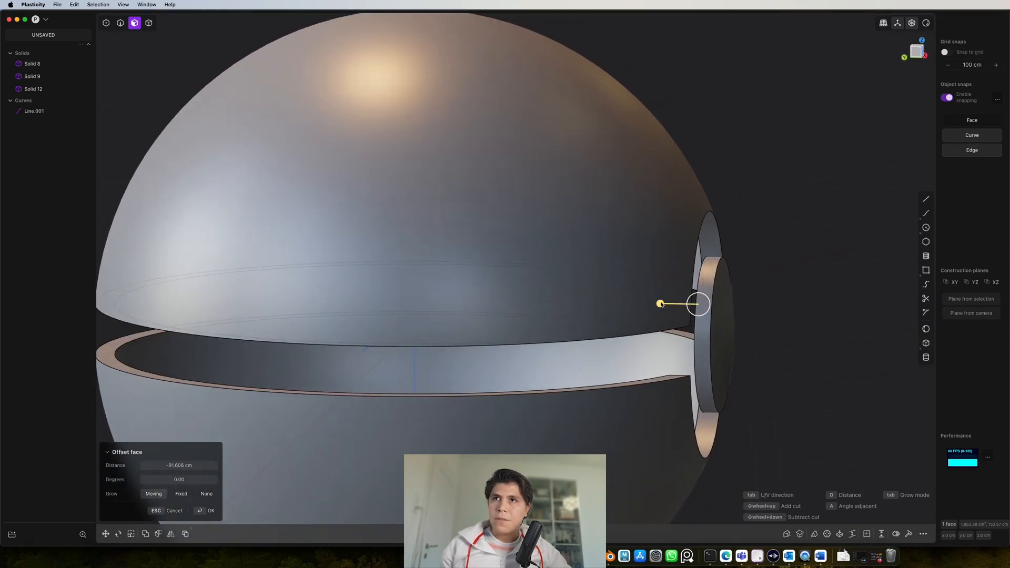
drag(660, 304, 650, 302)
key(Return)
middle_drag(650, 304, 840, 104)
click(920, 52)
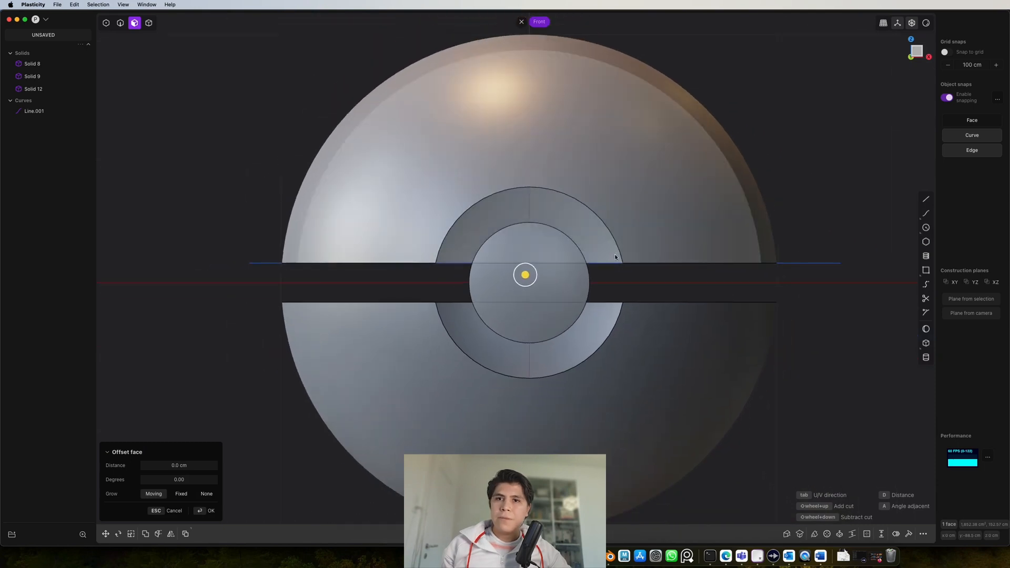
key(Escape)
- Offset the upper shell's outer rim edge and front opening arc upward as a border line on its surface in the front view
shift+middle_drag(654, 310, 669, 341)
scroll(669, 340, down, 1)
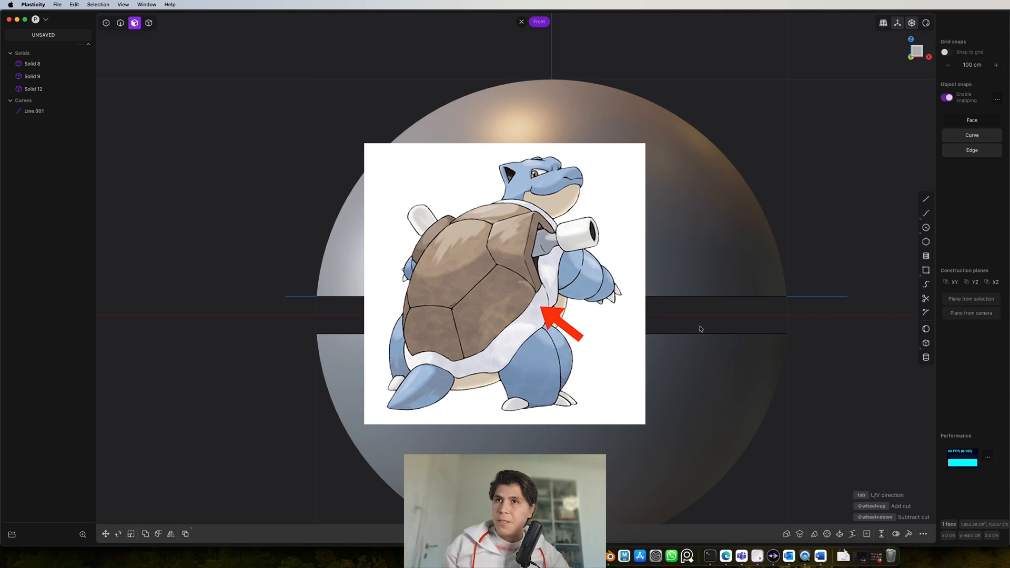
key(2)
click(689, 307)
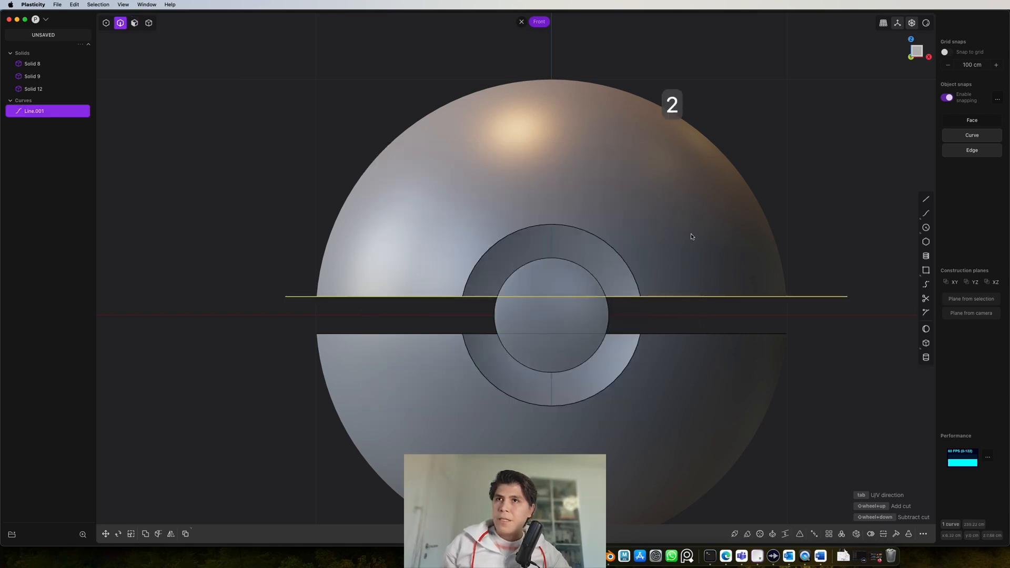
middle_drag(692, 237, 688, 260)
scroll(678, 288, up, 1)
click(675, 291)
scroll(634, 271, up, 5)
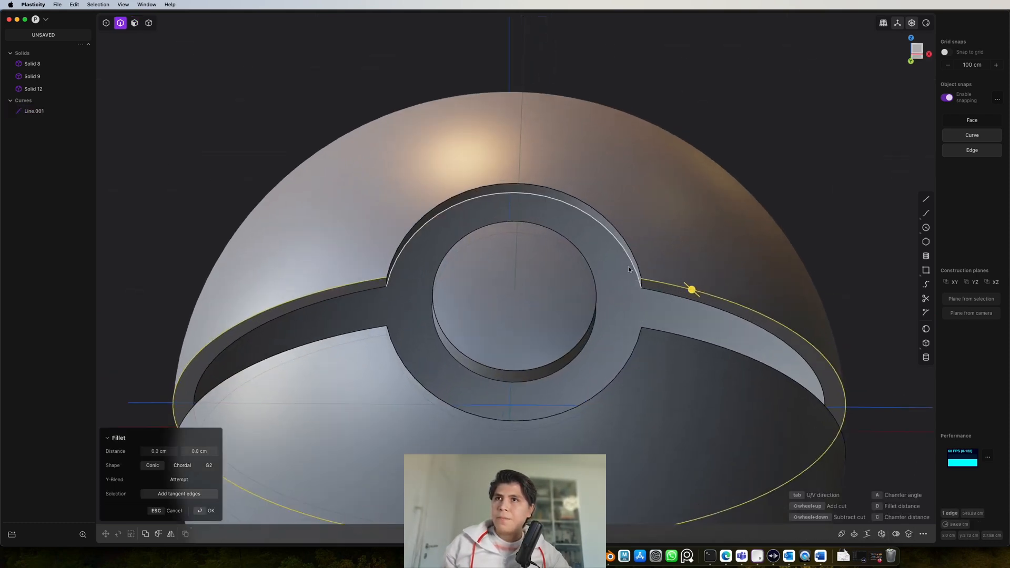
click(629, 268)
middle_drag(629, 268, 615, 299)
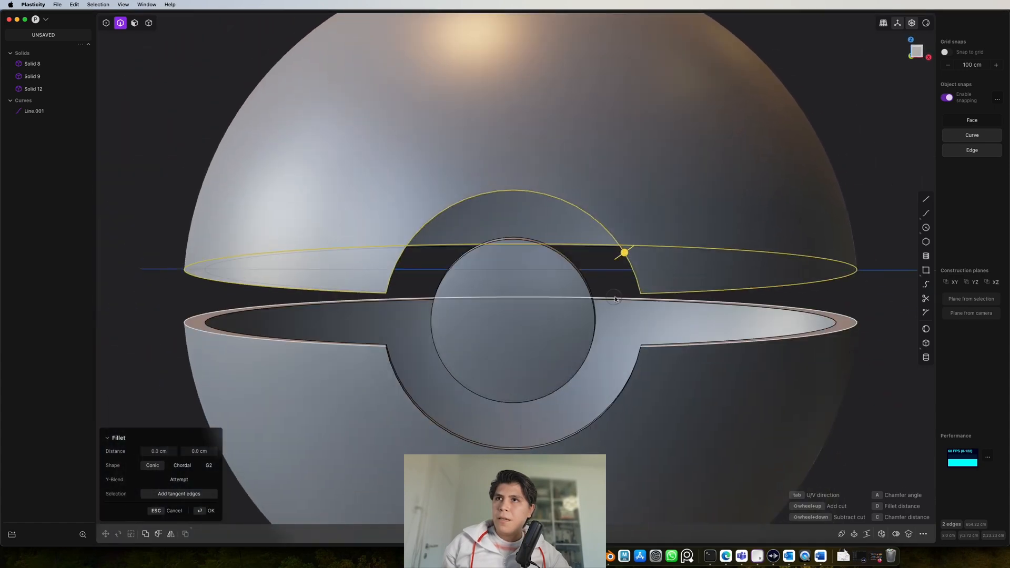
key(1)
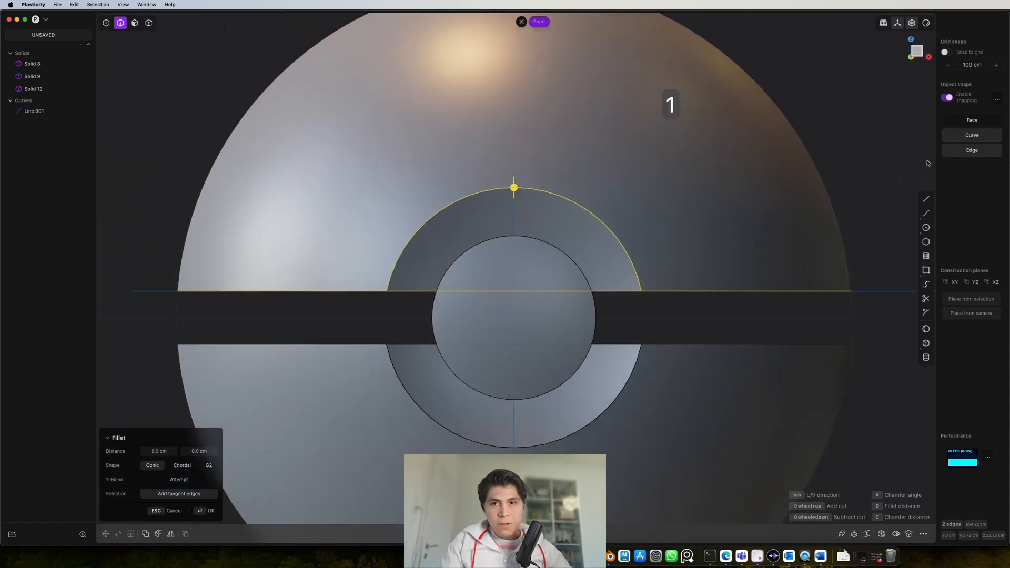
key(o)
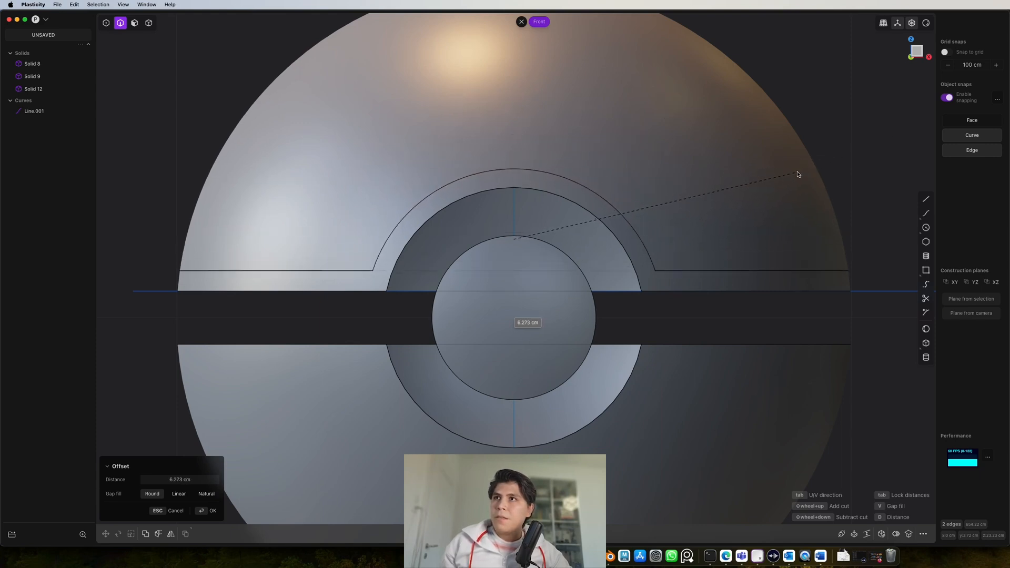
click(569, 205)
scroll(600, 244, down, 4)
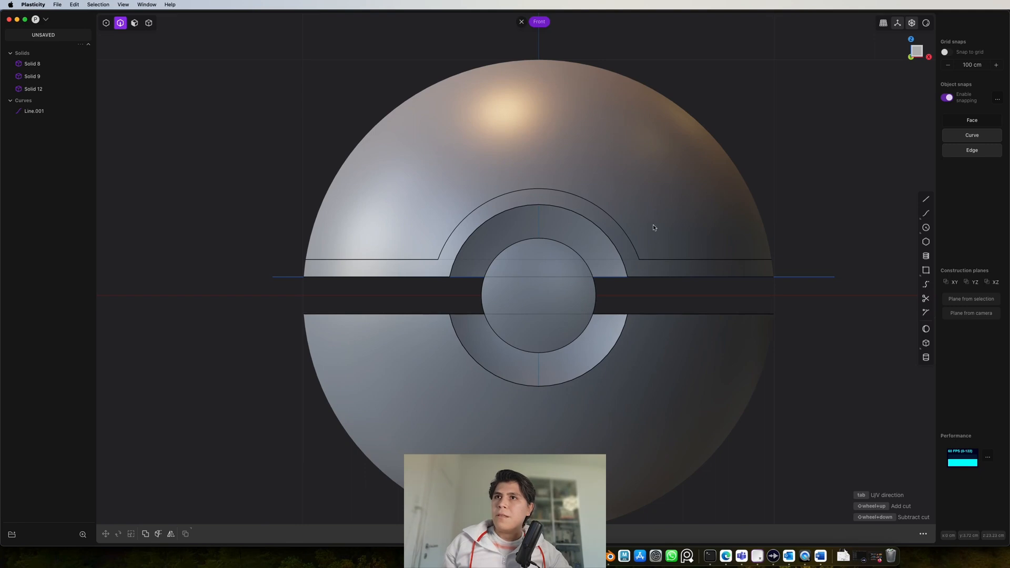
- Delete the lower half shell
key(4)
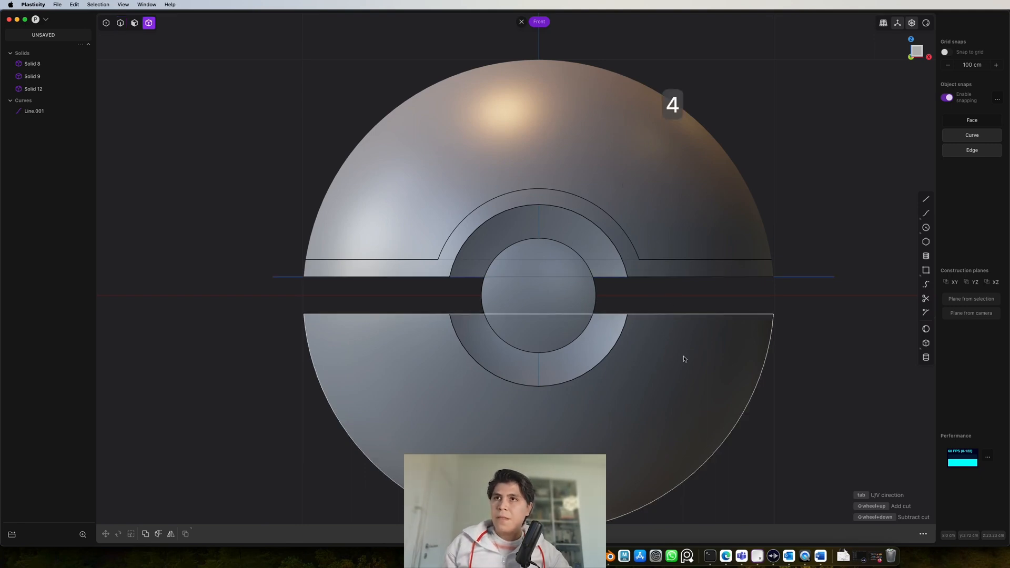
click(684, 358)
key(x)
- Mirror the upper half shell downward to create a matching lower half with the border line
click(687, 210)
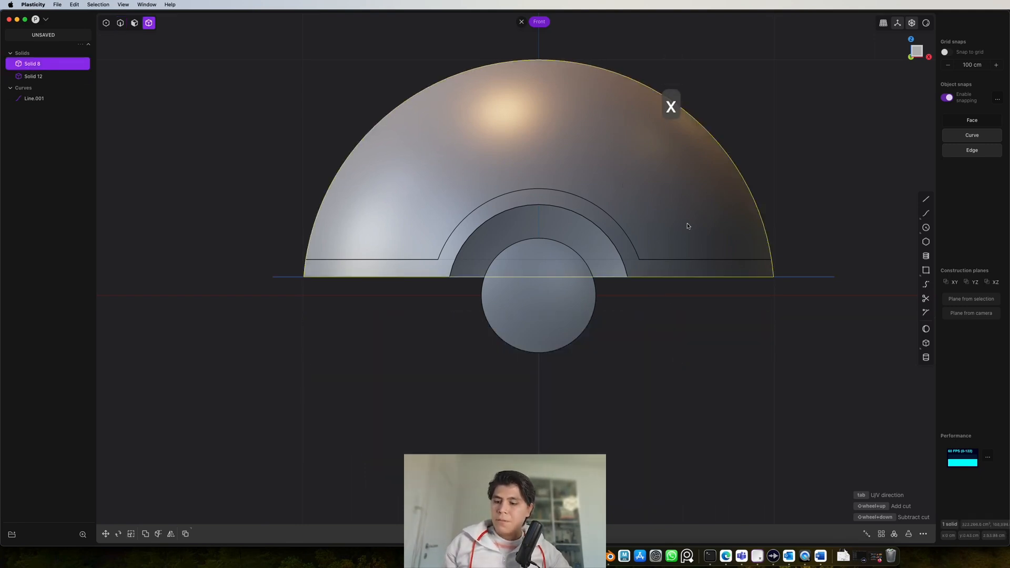
key(alt+x)
click(537, 278)
right_click(537, 278)
middle_drag(674, 309, 642, 316)
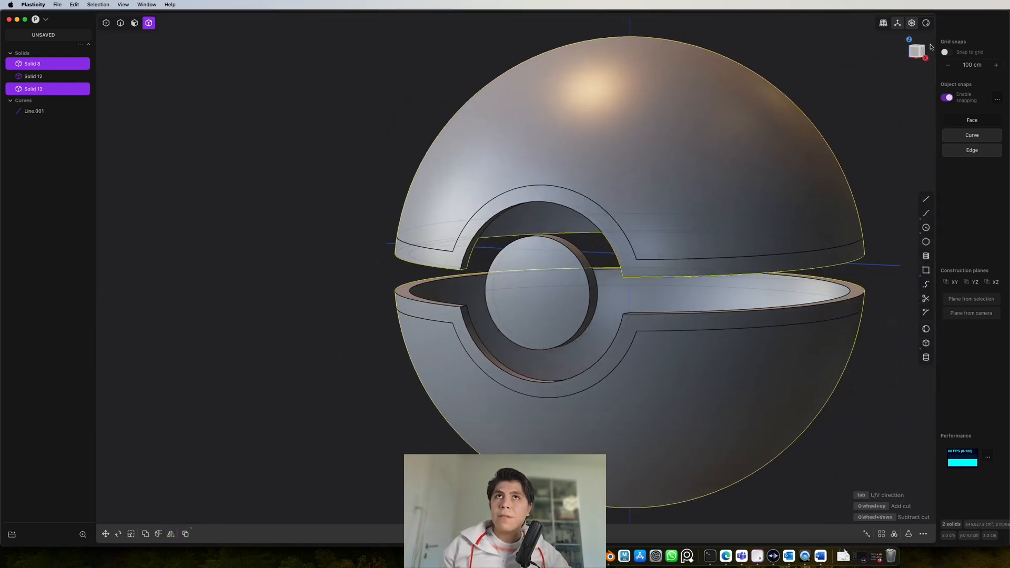
- Draw a six-sided polygon beside the sphere in the top view, centred on the X axis with two corners on it
click(916, 54)
middle_drag(654, 229, 654, 295)
scroll(653, 295, down, 4)
shift+middle_drag(652, 252, 626, 317)
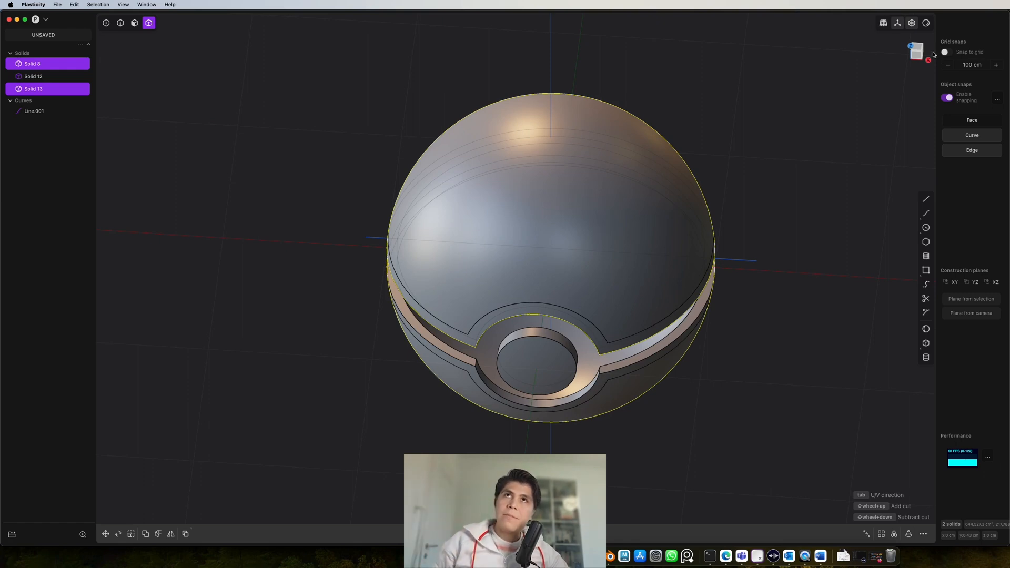
click(917, 49)
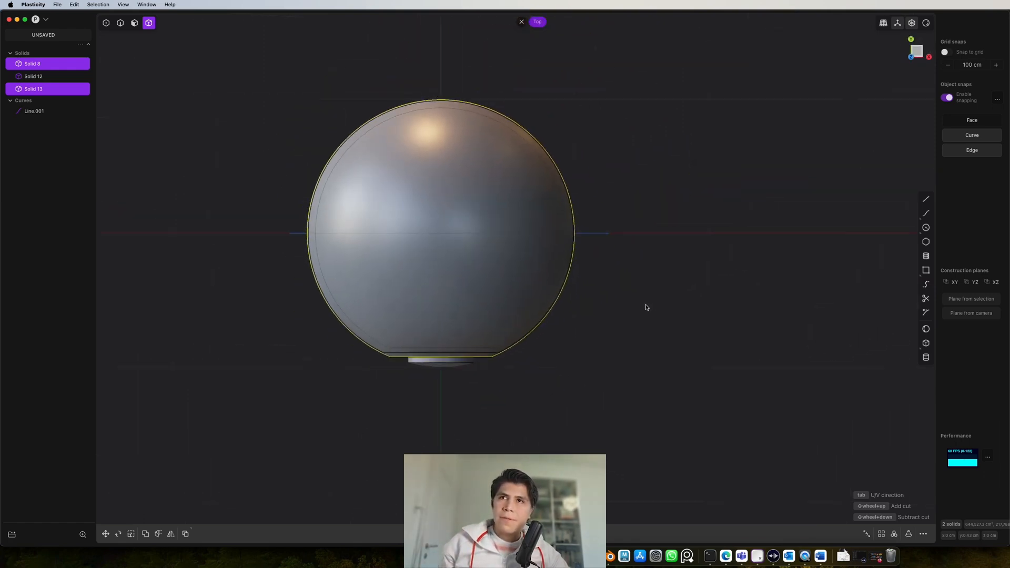
click(926, 242)
scroll(763, 300, right, 5)
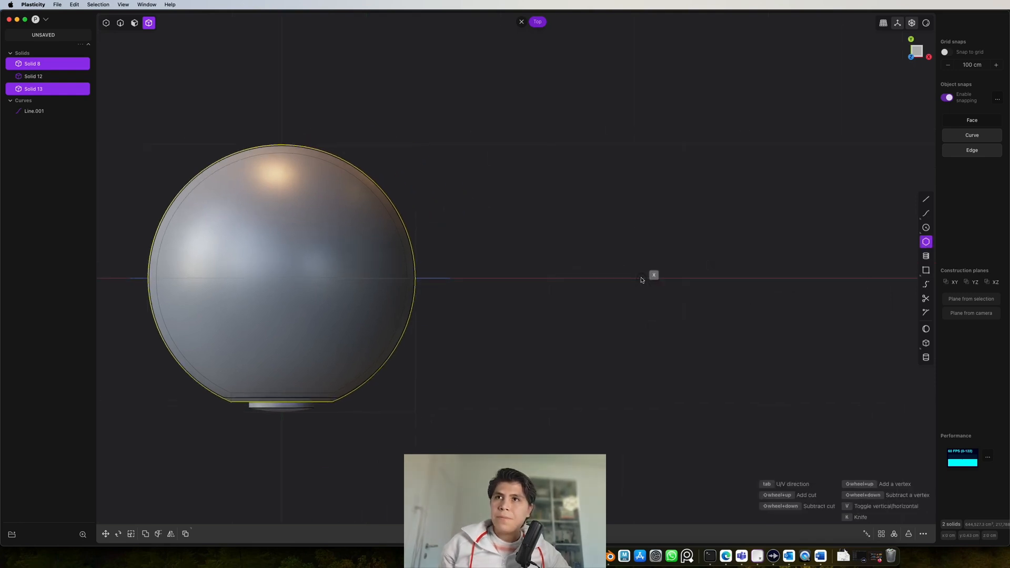
click(666, 277)
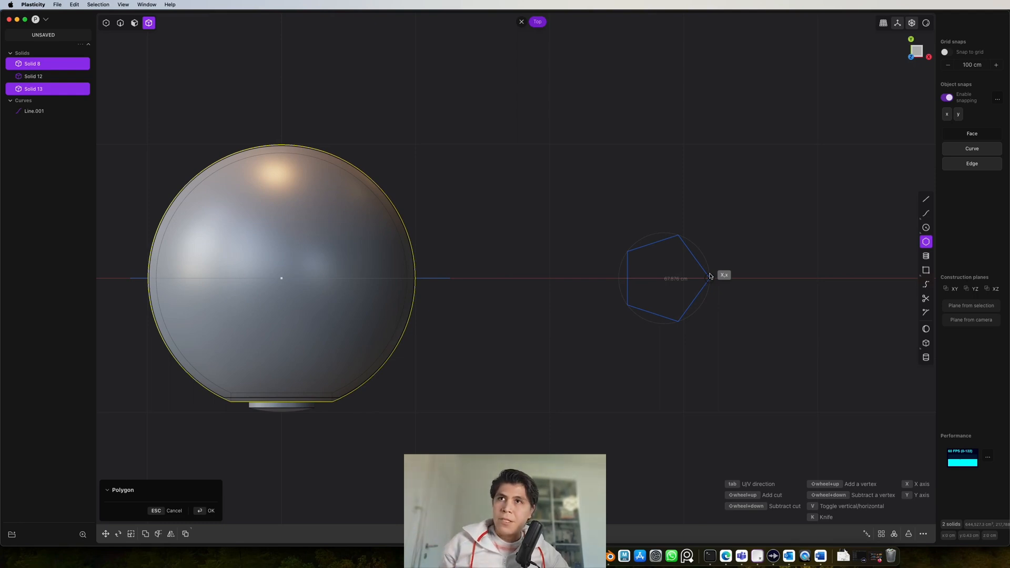
shift+scroll(709, 276, up, 1)
shift+scroll(710, 275, up, 4)
shift+scroll(709, 275, down, 6)
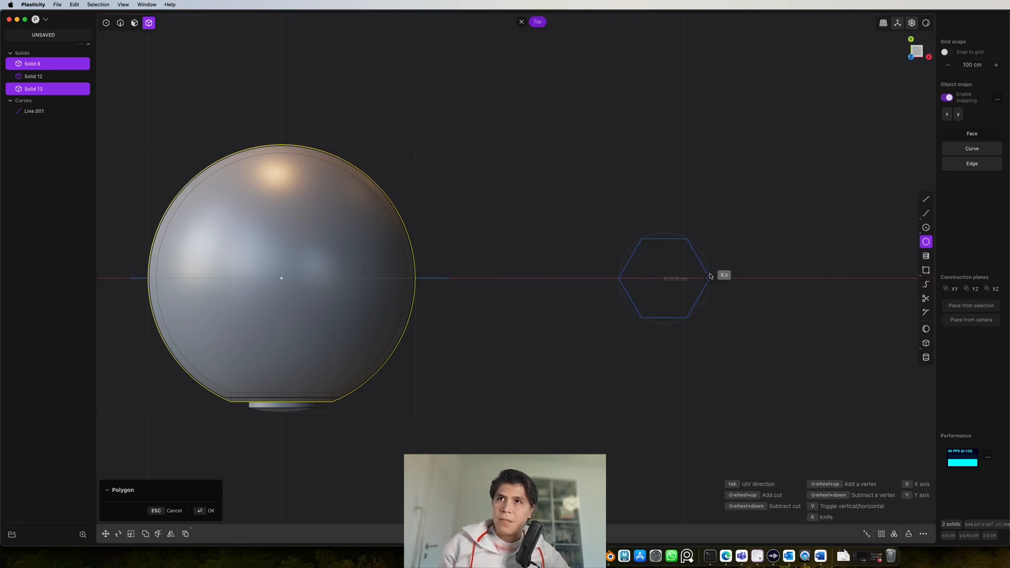
shift+scroll(709, 276, up, 5)
shift+scroll(710, 276, down, 3)
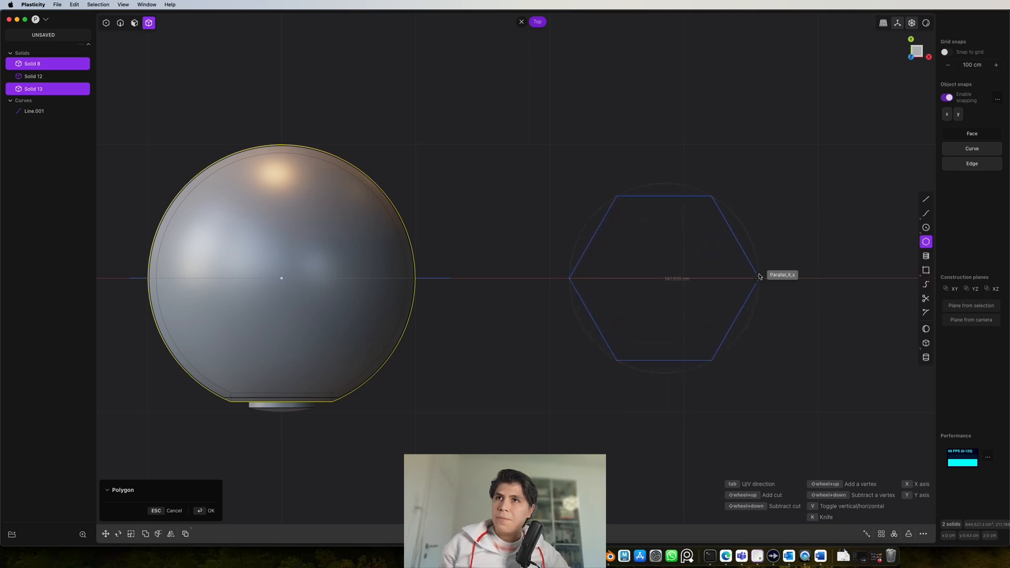
click(749, 278)
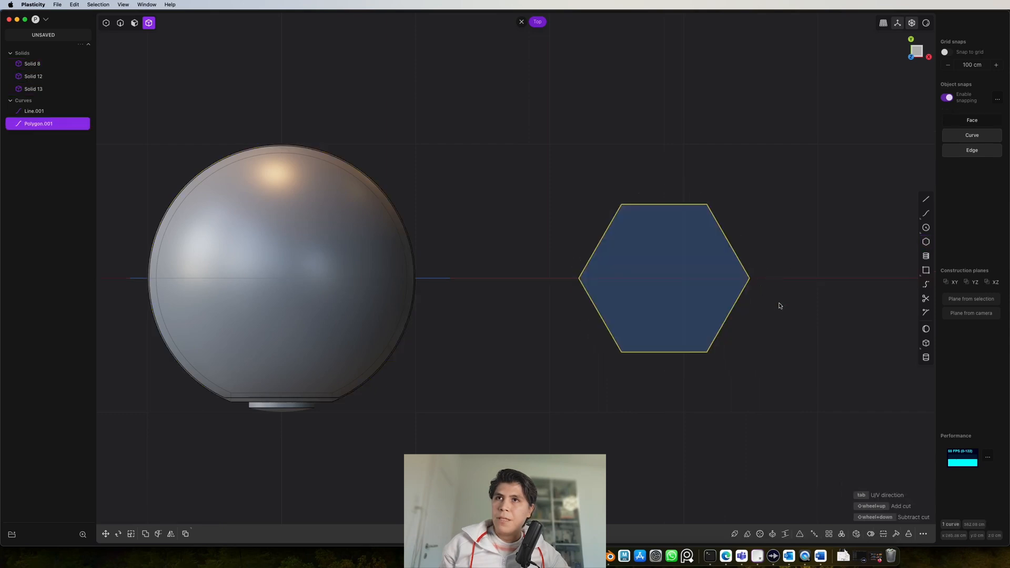
- Duplicate the hexagon and snap the copy's corner to the original's lower-right corner so they share an edge
shift+middle_drag(779, 305, 666, 323)
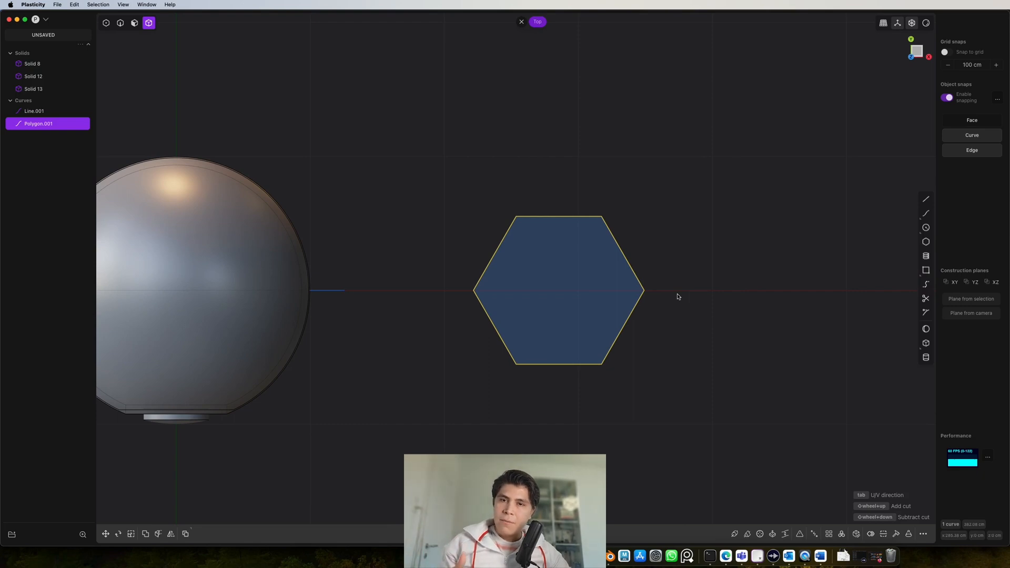
key(shift+d)
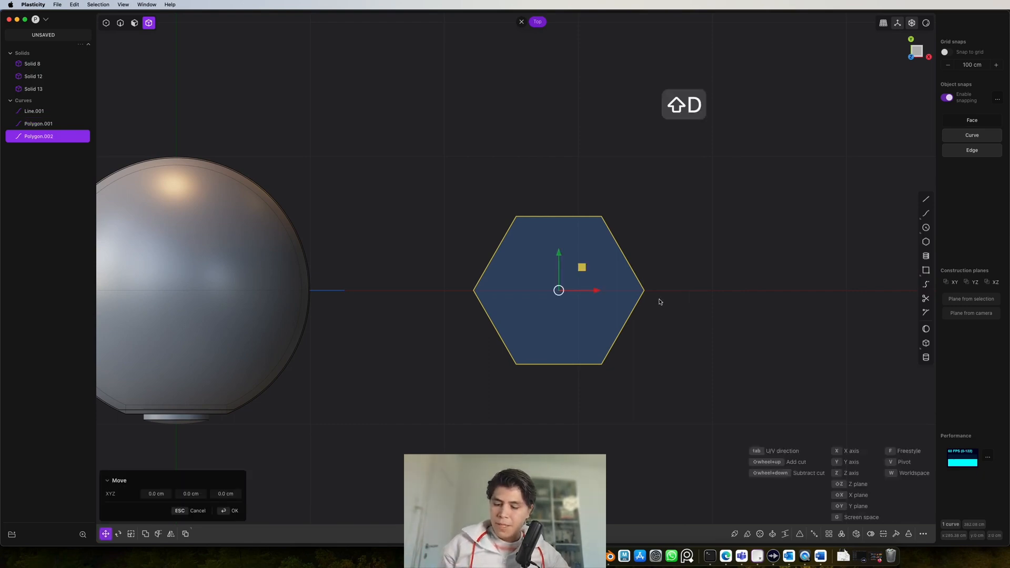
key(f)
click(474, 291)
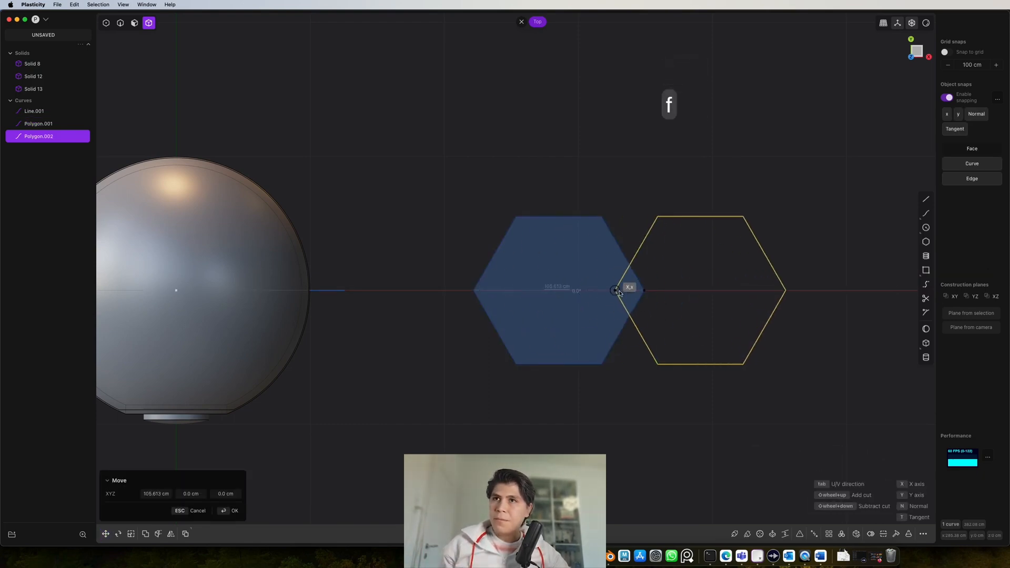
click(604, 363)
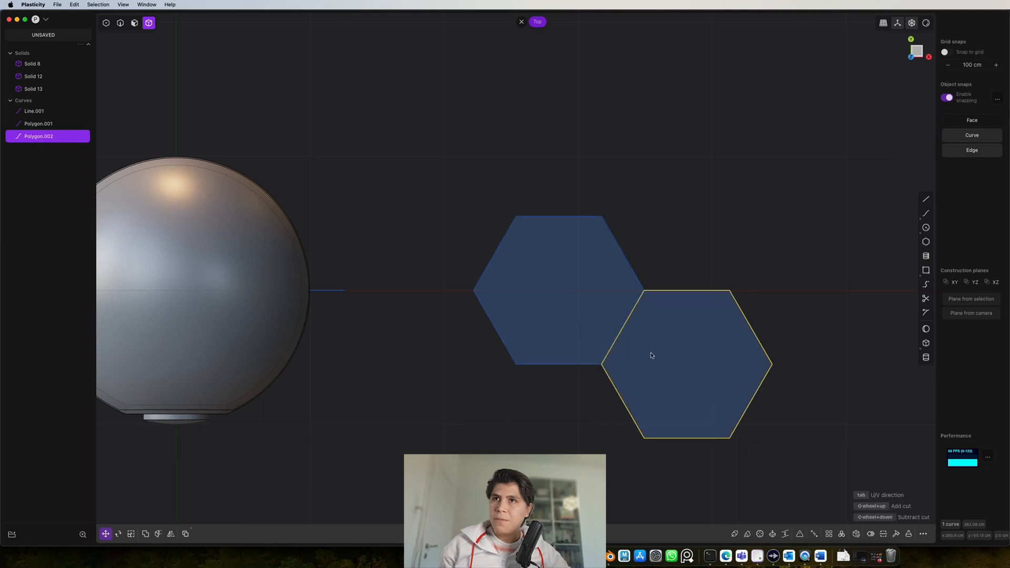
- Duplicate both hexagons and snap the copies up and to the right, forming a cluster of four with shared edges
click(632, 270)
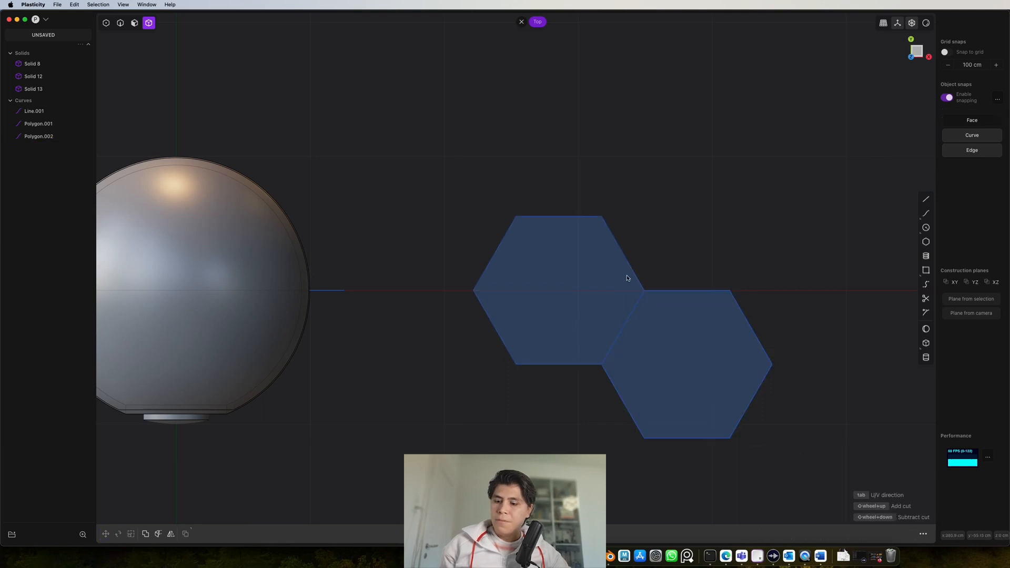
key(2)
click(628, 279)
click(678, 301)
shift+middle_drag(678, 301, 661, 307)
key(shift+d)
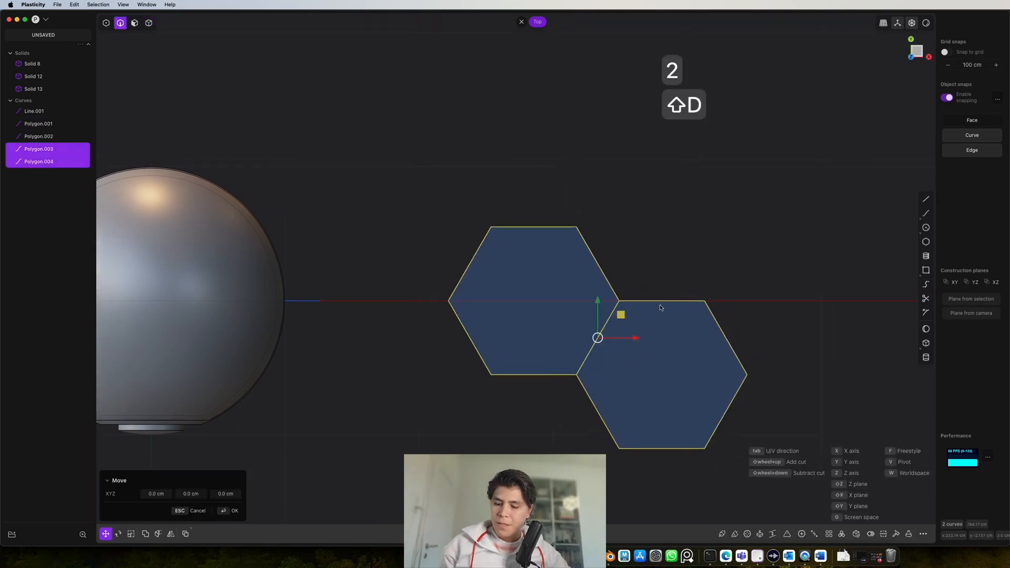
key(f)
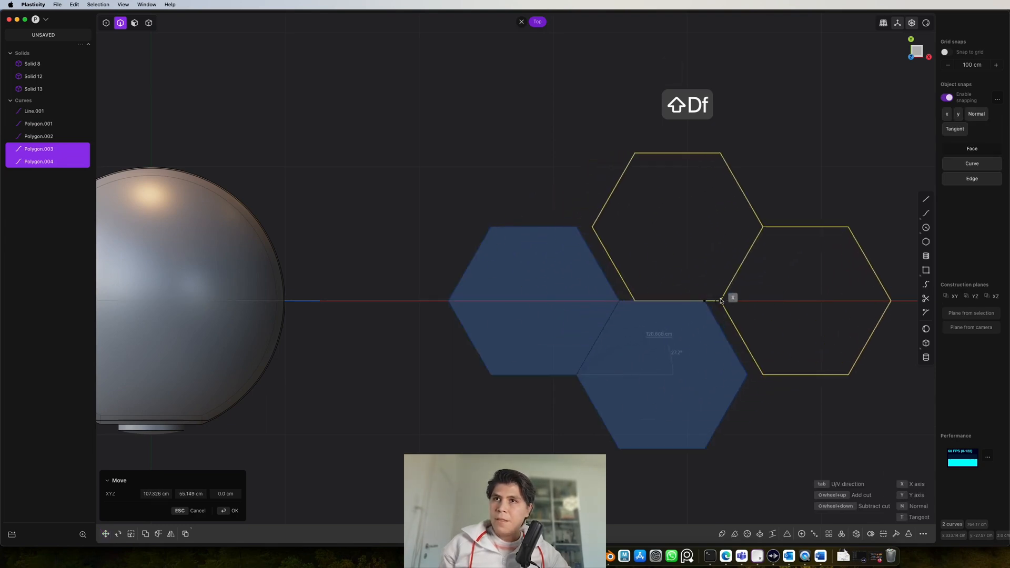
click(704, 301)
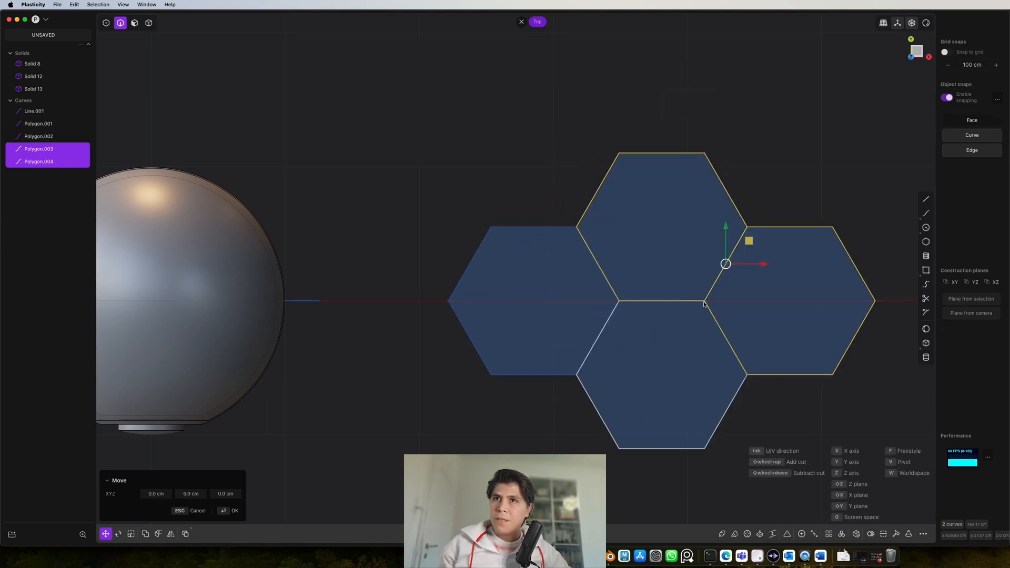
right_click(718, 365)
- Duplicate the left, lower and right hexagons and snap the copies directly below to complete a seven-cell honeycomb
shift+middle_drag(721, 375, 665, 319)
scroll(665, 320, down, 2)
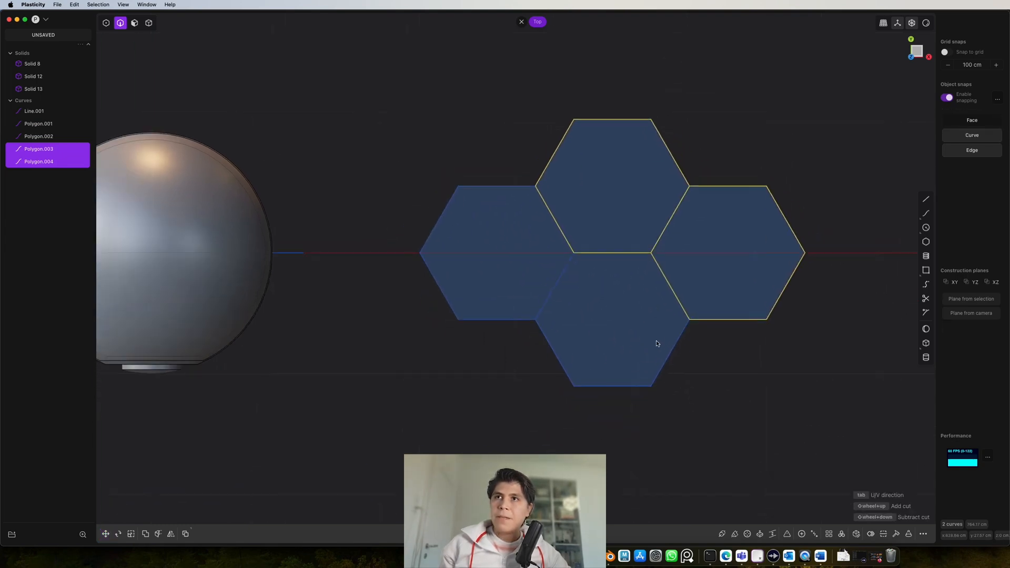
click(516, 316)
shift+click(611, 389)
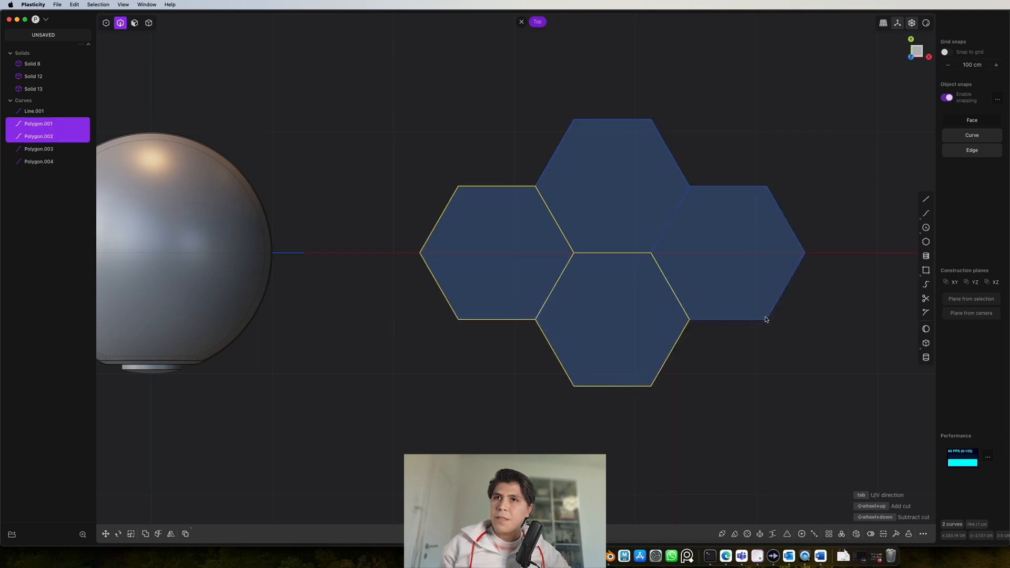
shift+click(757, 319)
key(shift+d)
key(f)
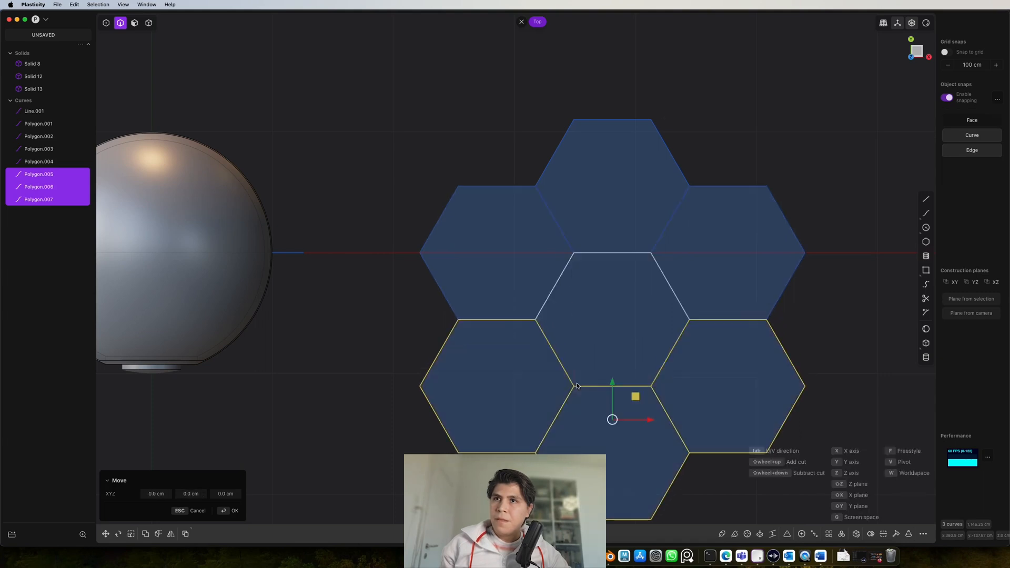
click(612, 419)
- Move all seven hexagons onto the sphere, snapping the middle hexagon to the sphere's centre
scroll(625, 351, down, 2)
drag(824, 139, 462, 477)
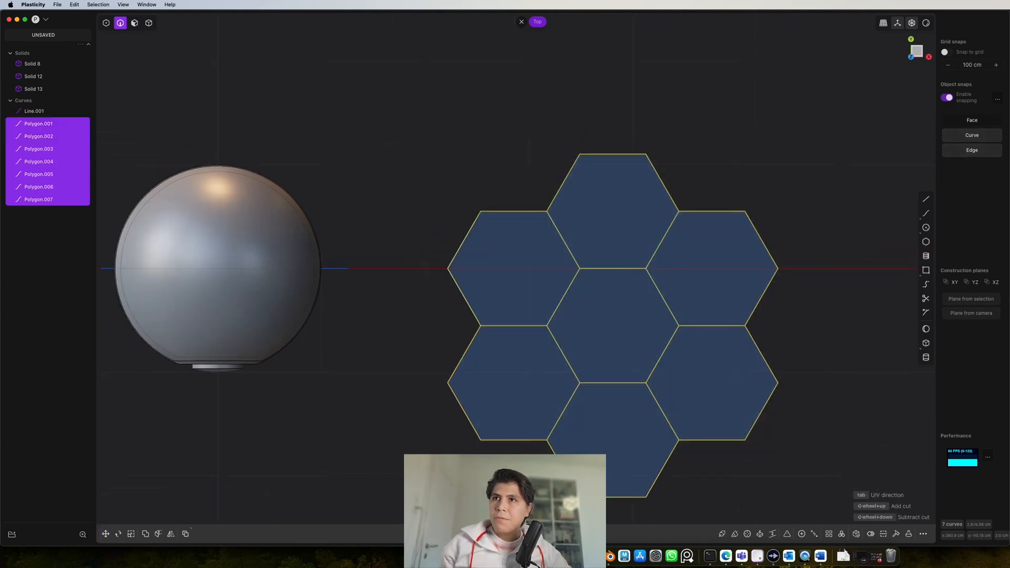
shift+middle_drag(579, 309, 597, 247)
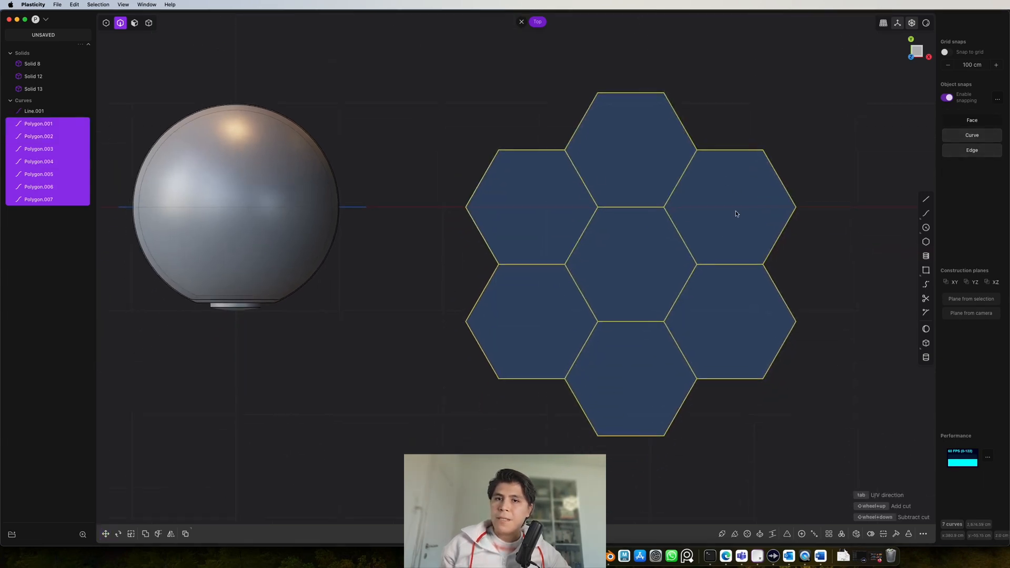
shift+middle_drag(626, 327, 661, 350)
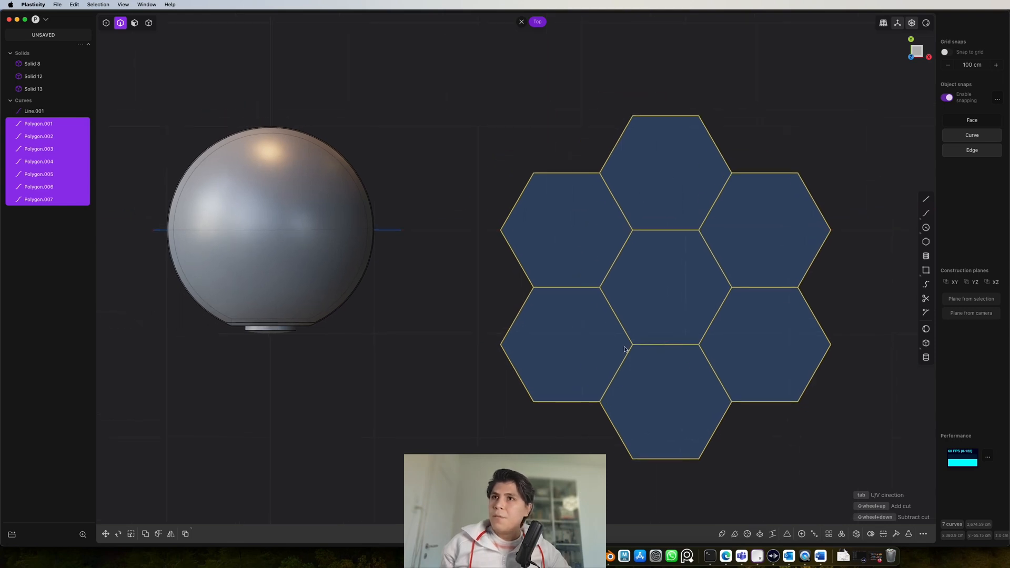
key(g)
key(g)
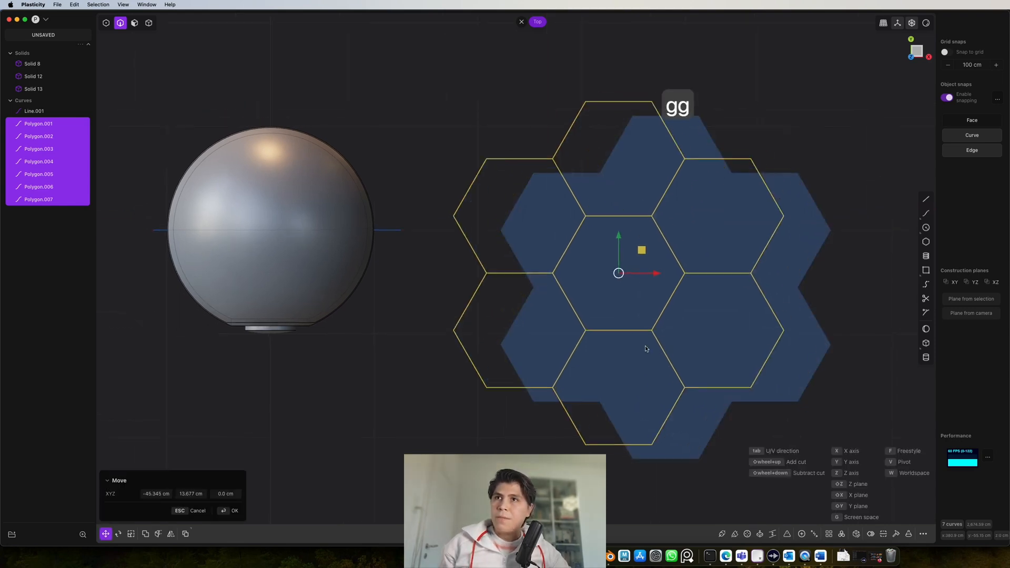
click(273, 232)
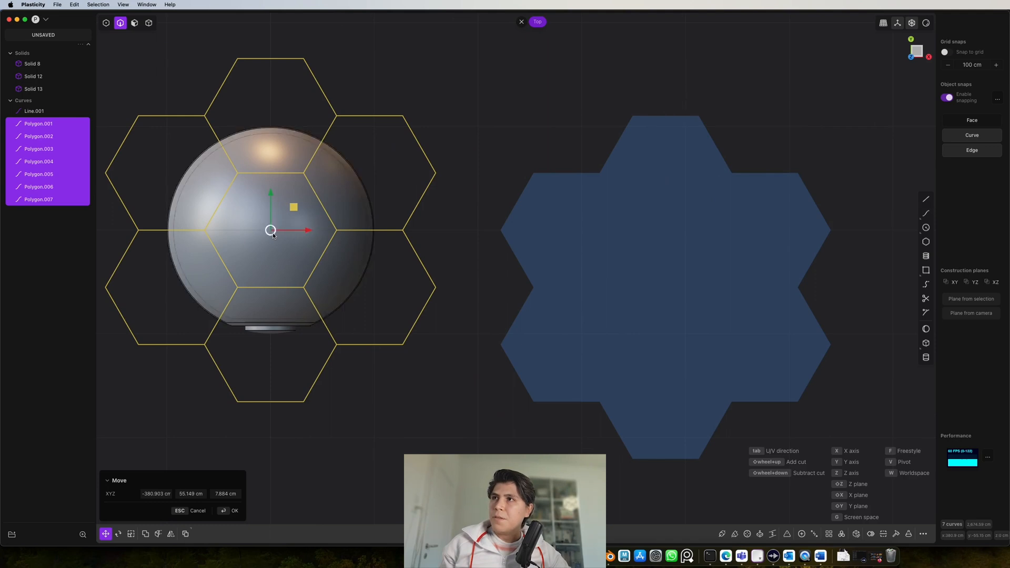
shift+middle_drag(382, 289, 720, 326)
right_click(721, 326)
scroll(722, 328, up, 4)
shift+middle_drag(670, 277, 721, 343)
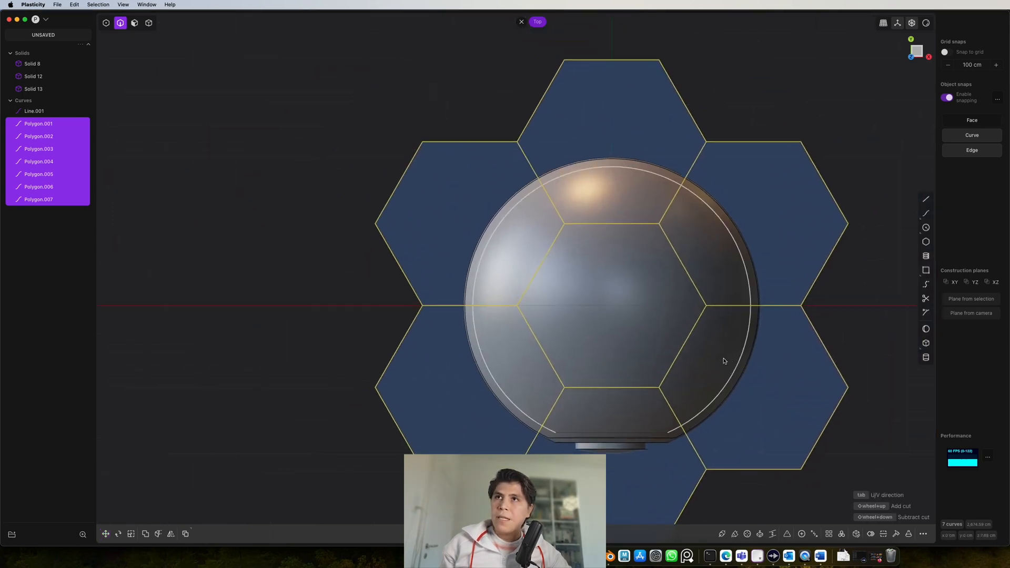
scroll(722, 358, up, 2)
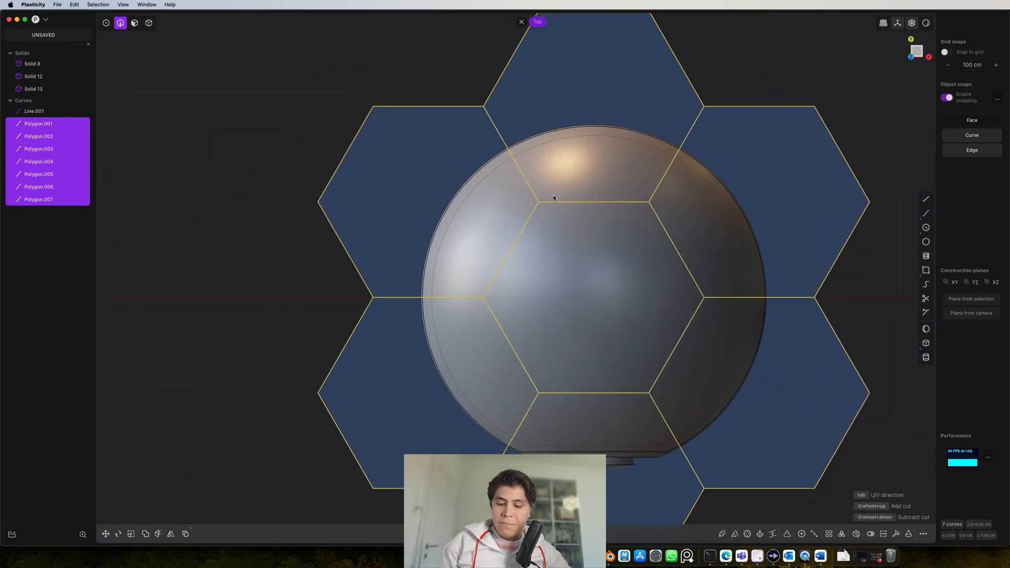
key(shift+i)
click(677, 368)
middle_drag(677, 368, 884, 113)
click(920, 58)
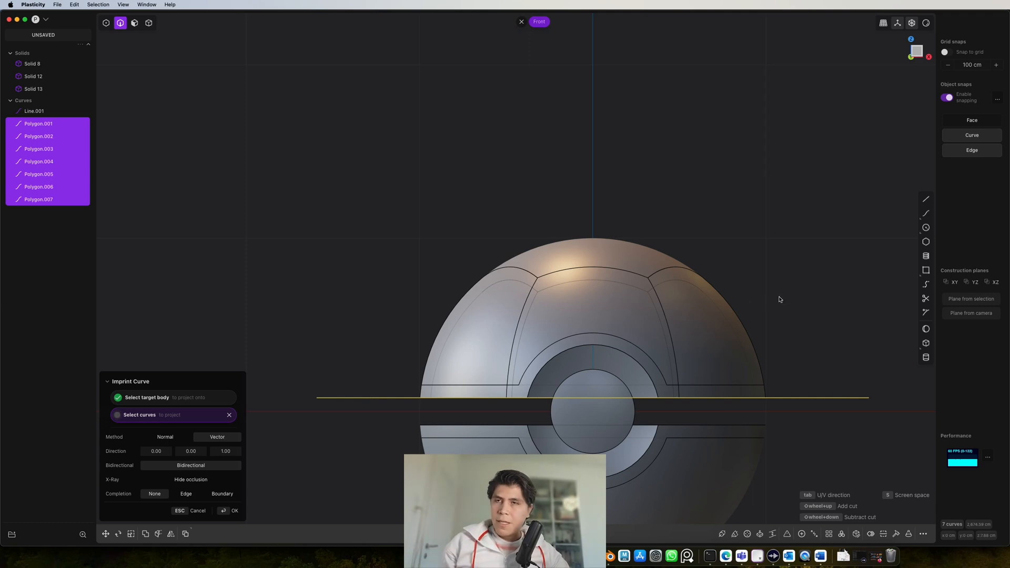
key(Escape)
- From the top view, scale the seven hexagons up by about 1.2 around the sphere's centre
middle_drag(781, 297, 788, 366)
click(919, 51)
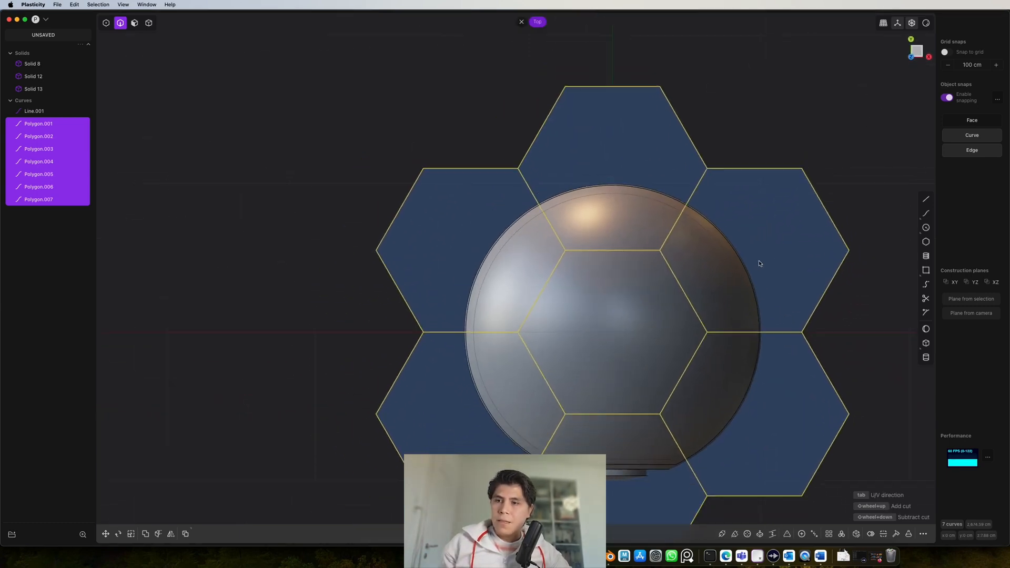
key(s)
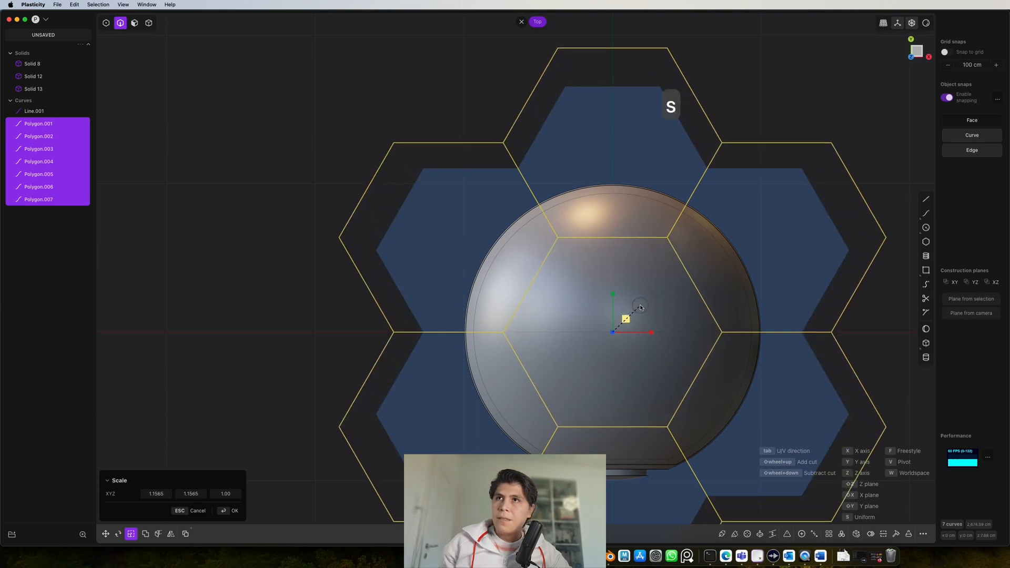
click(642, 304)
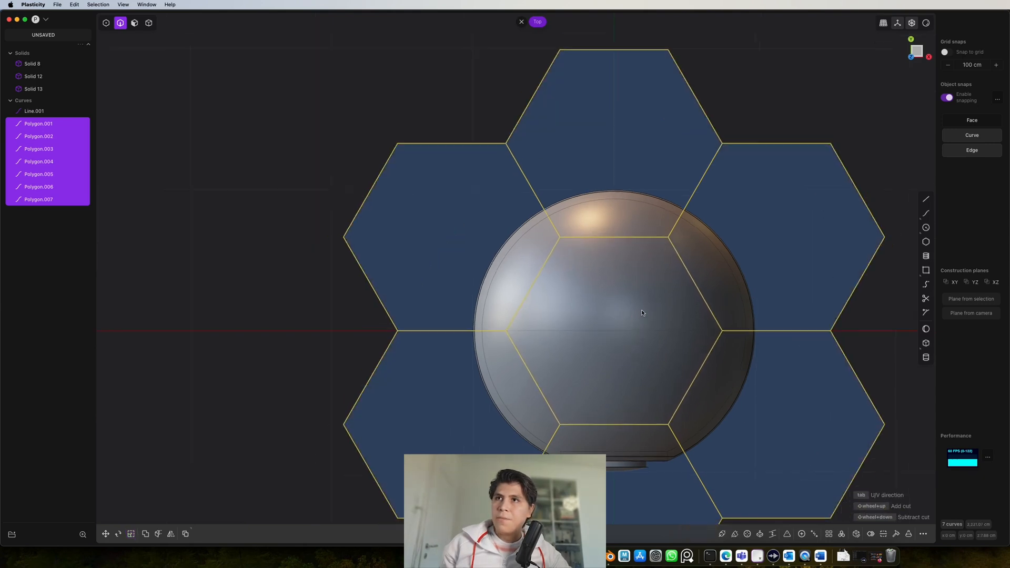
- Try imprinting the enlarged hexagons onto the upper shell, check the pattern from the front, and undo
middle_drag(638, 318, 875, 92)
key(shift+i)
click(645, 324)
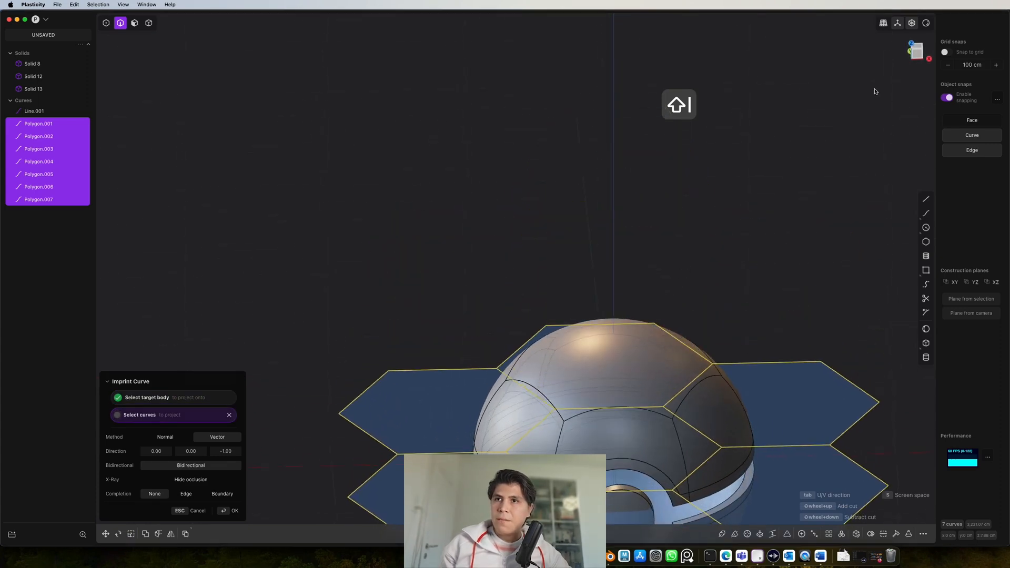
click(917, 53)
scroll(722, 271, up, 3)
shift+middle_drag(725, 340, 714, 295)
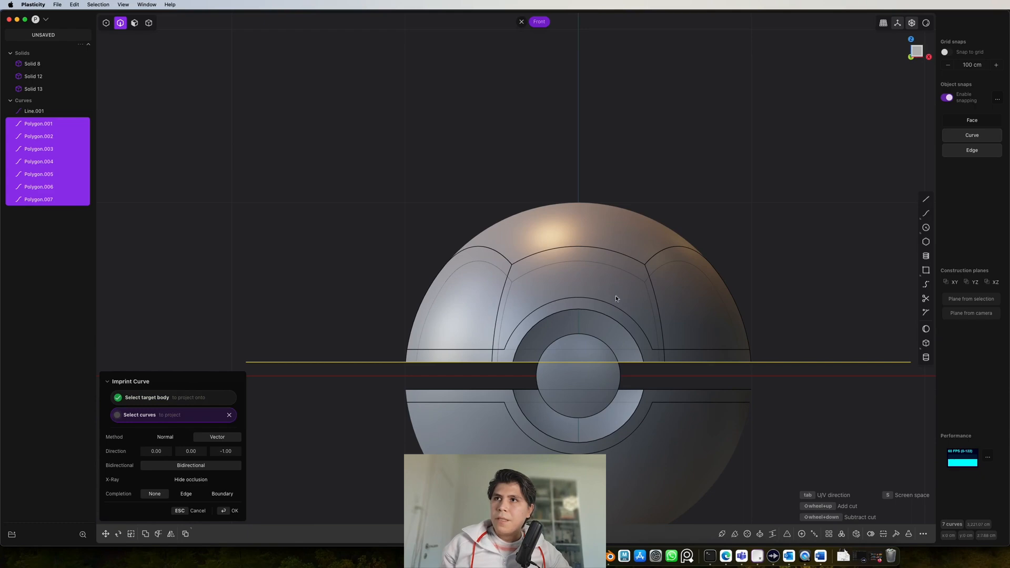
middle_drag(617, 299, 714, 283)
scroll(684, 283, down, 2)
shift+middle_drag(658, 265, 635, 334)
scroll(621, 316, down, 1)
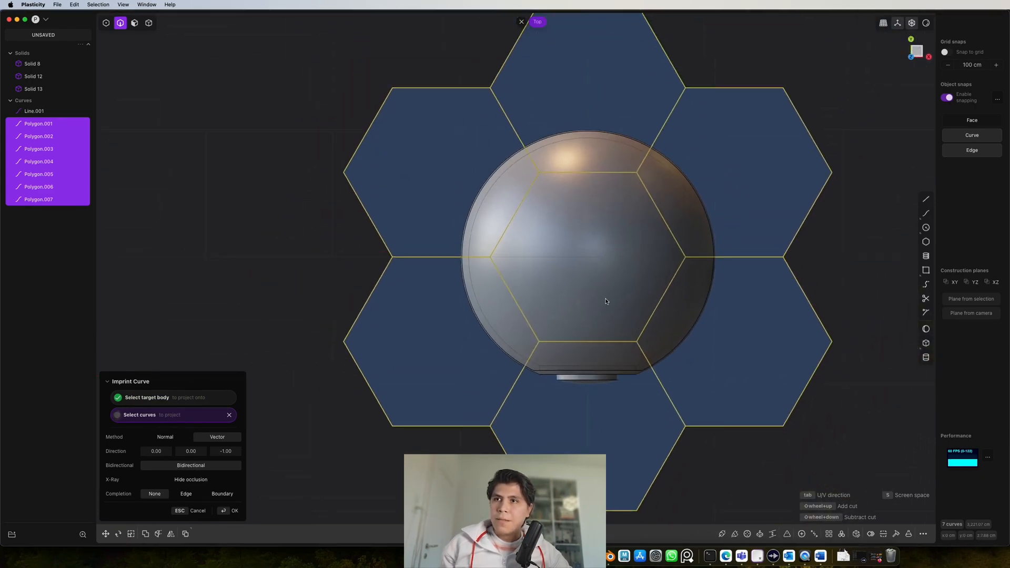
key(super+z)
- Enlarge the seven hexagons around the sphere's centre and imprint them vertically onto the upper shell using the Vector method
key(s)
click(586, 304)
key(shift+i)
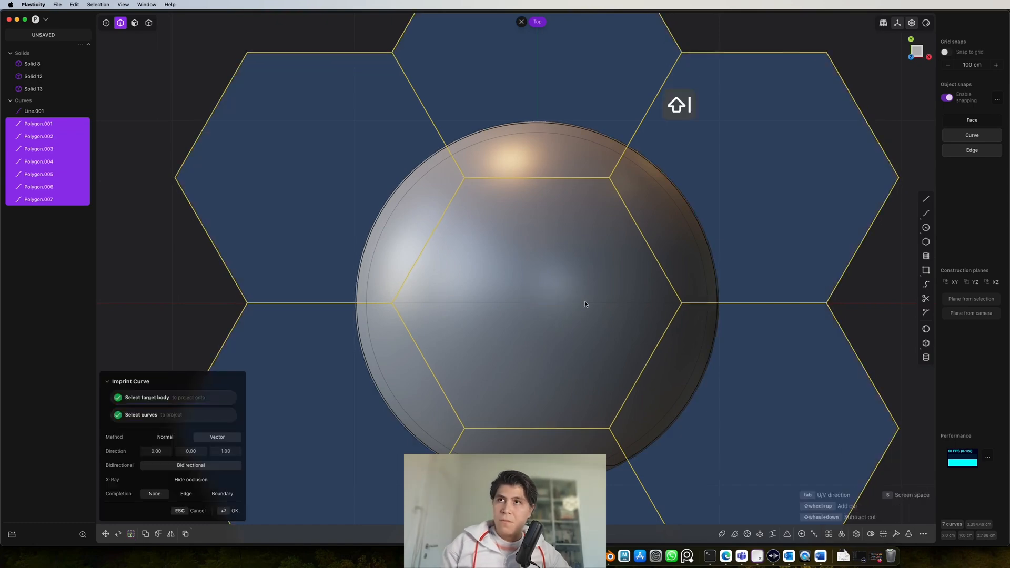
middle_drag(586, 304, 570, 205)
click(918, 55)
shift+middle_drag(737, 254, 736, 234)
scroll(708, 247, down, 2)
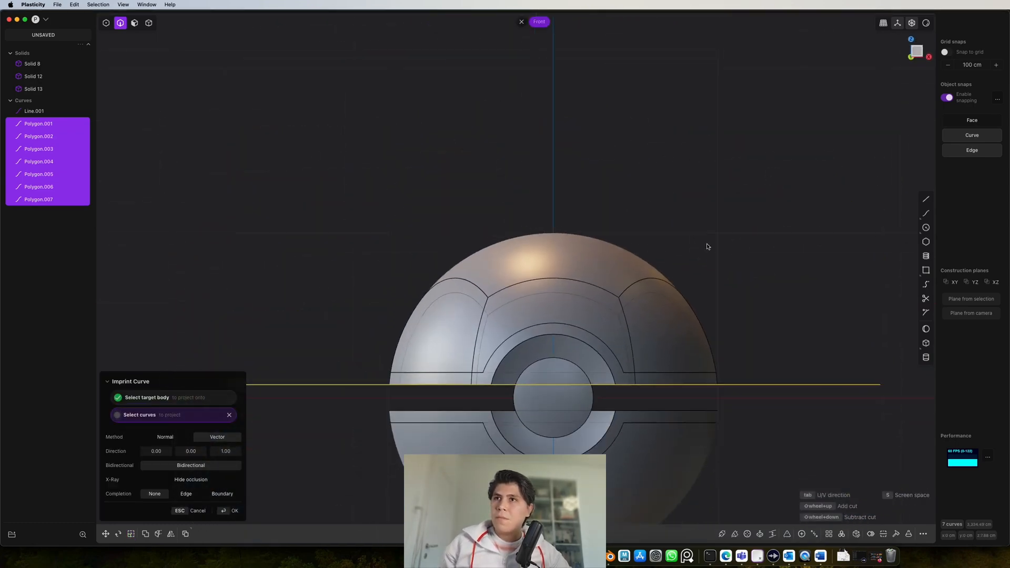
middle_drag(675, 263, 616, 261)
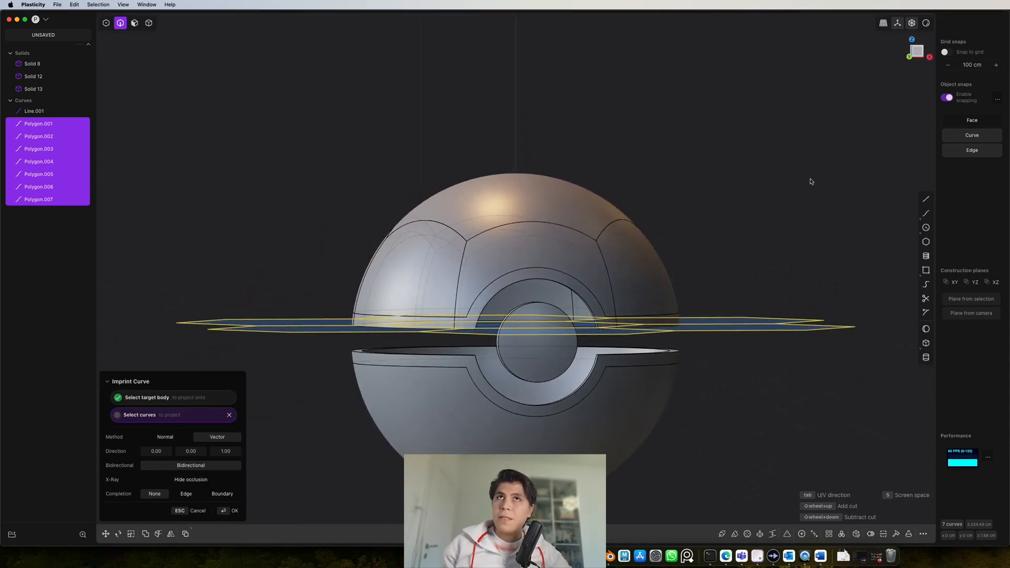
middle_drag(812, 181, 729, 248)
key(Escape)
- Group the seven hexagon curves, Polygon.001 to Polygon.007, and hide them
click(18, 123)
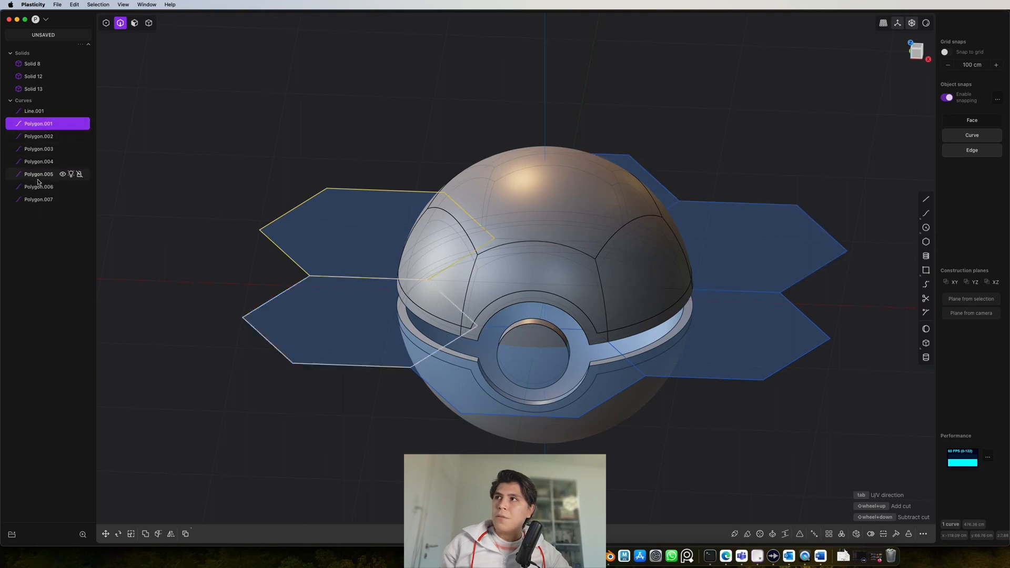
shift+click(58, 201)
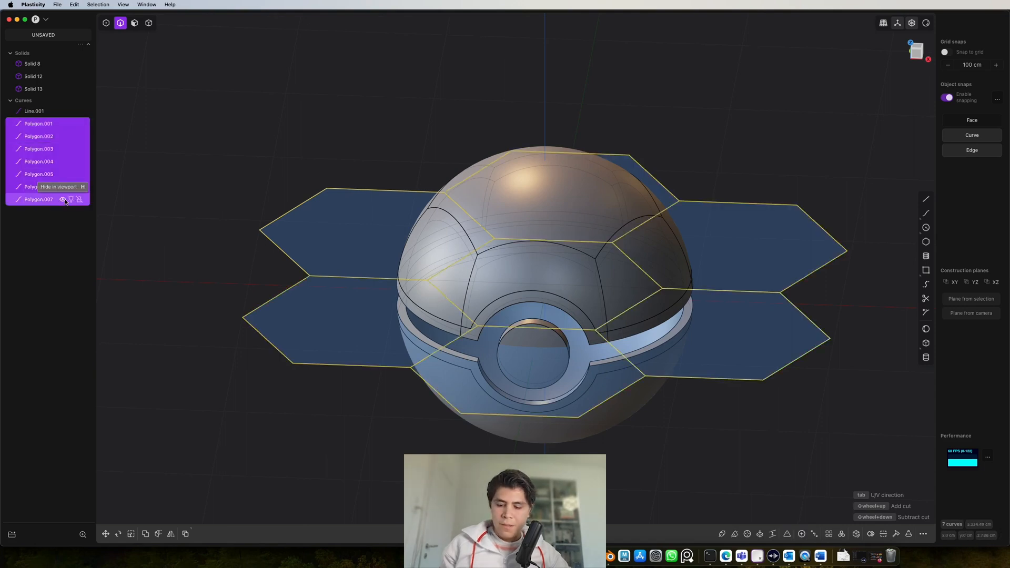
key(ctrl+g)
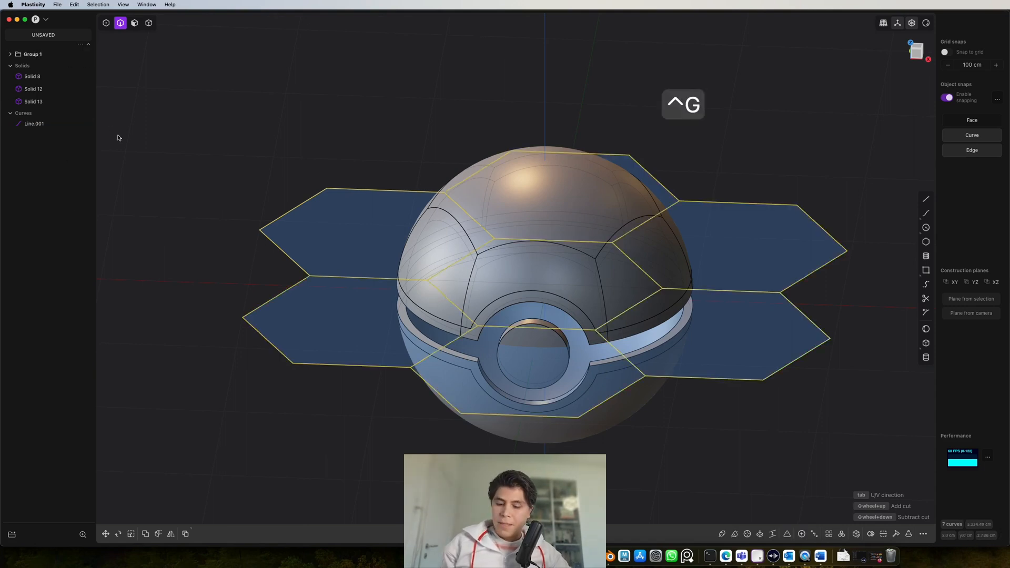
key(h)
middle_drag(415, 251, 537, 337)
scroll(648, 280, up, 5)
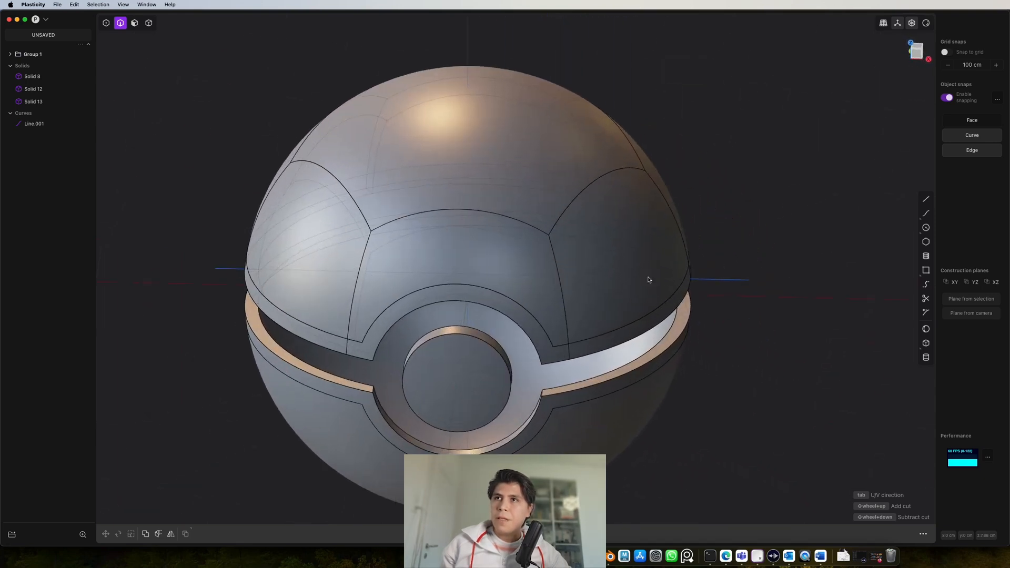
middle_drag(649, 280, 514, 297)
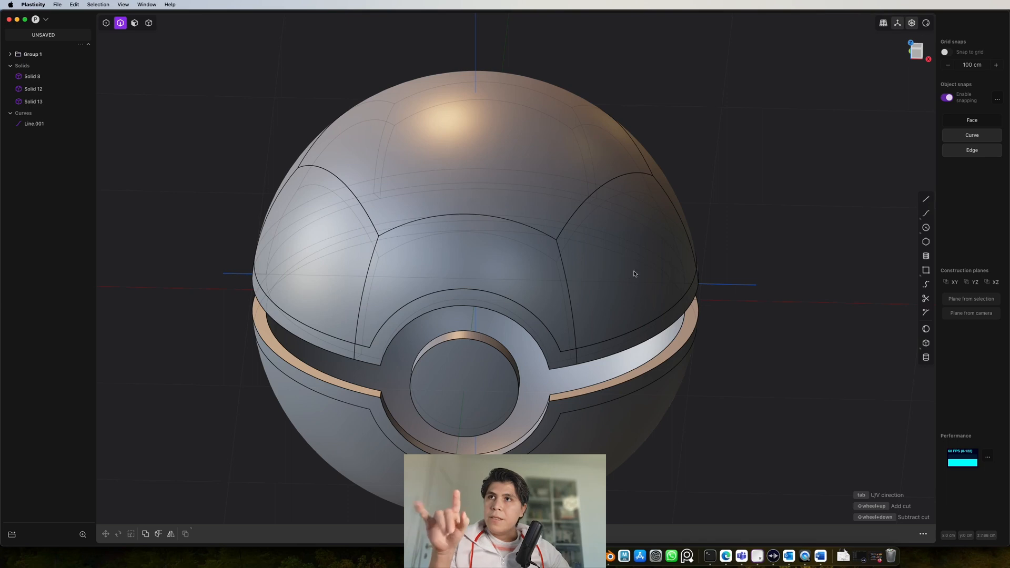
key(Tab)
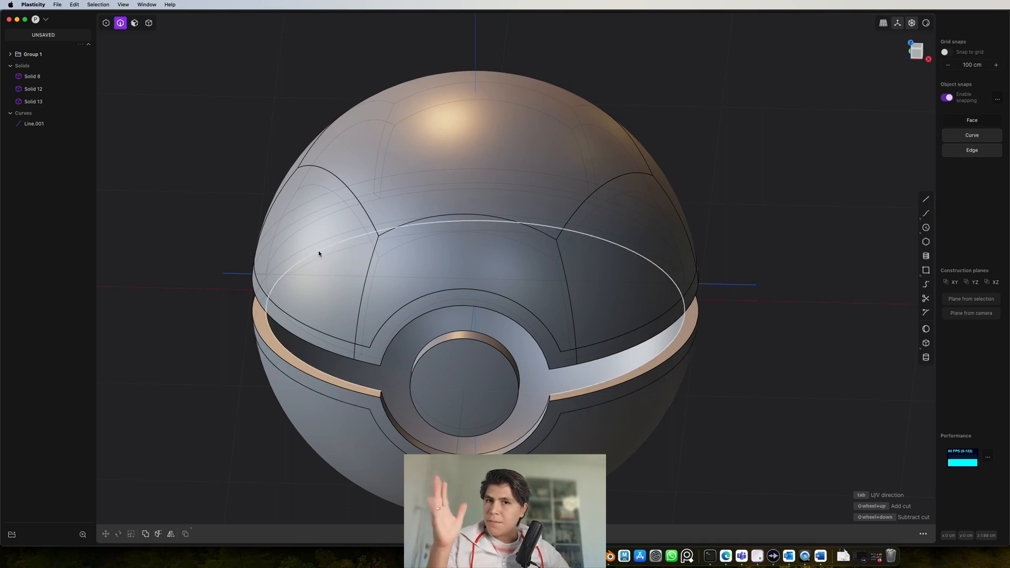
key(Escape)
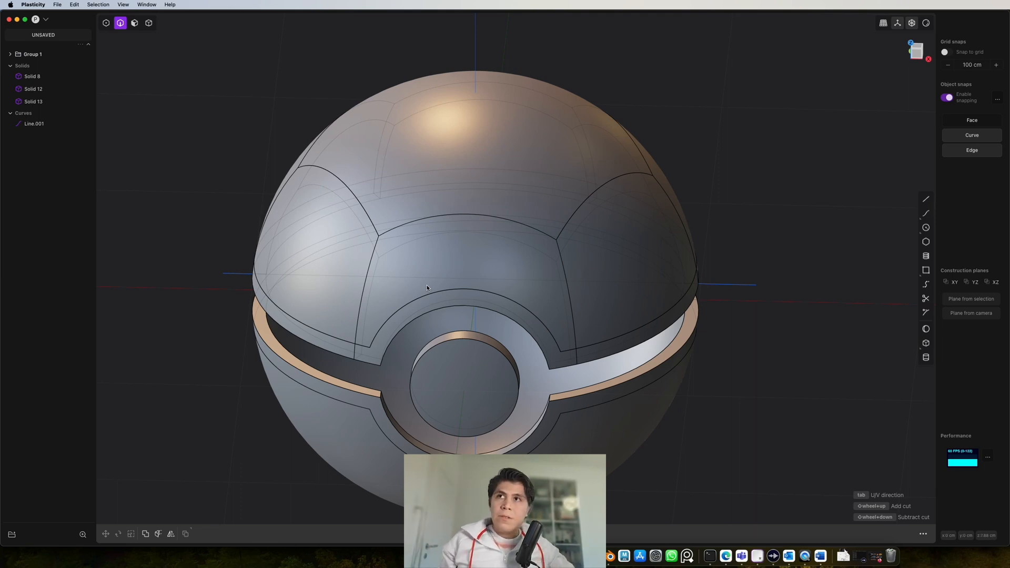
- Offset the outline of the front panel above the button inward by about 1 cm
middle_drag(485, 256, 585, 314)
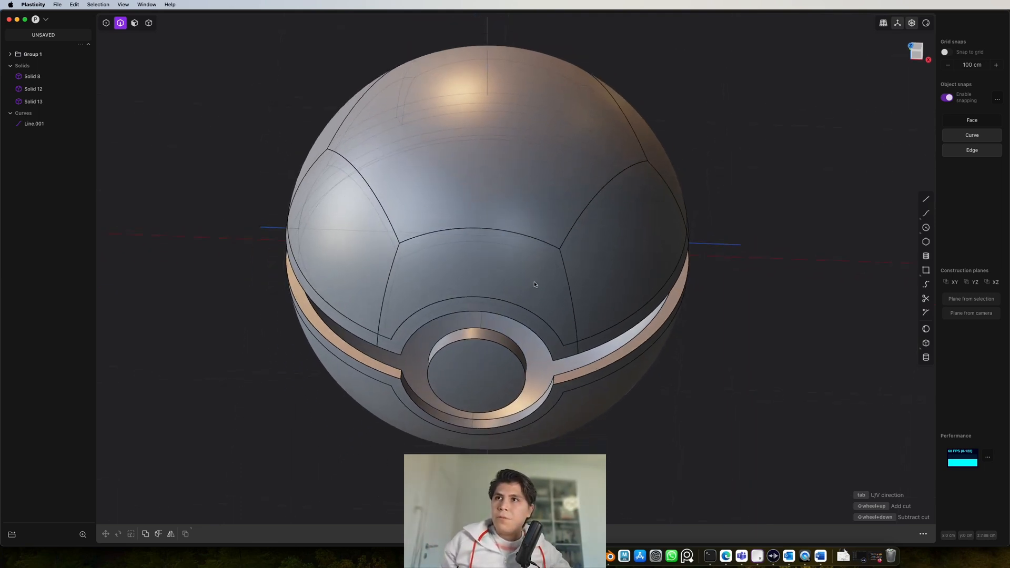
scroll(529, 295, up, 3)
key(3)
click(498, 282)
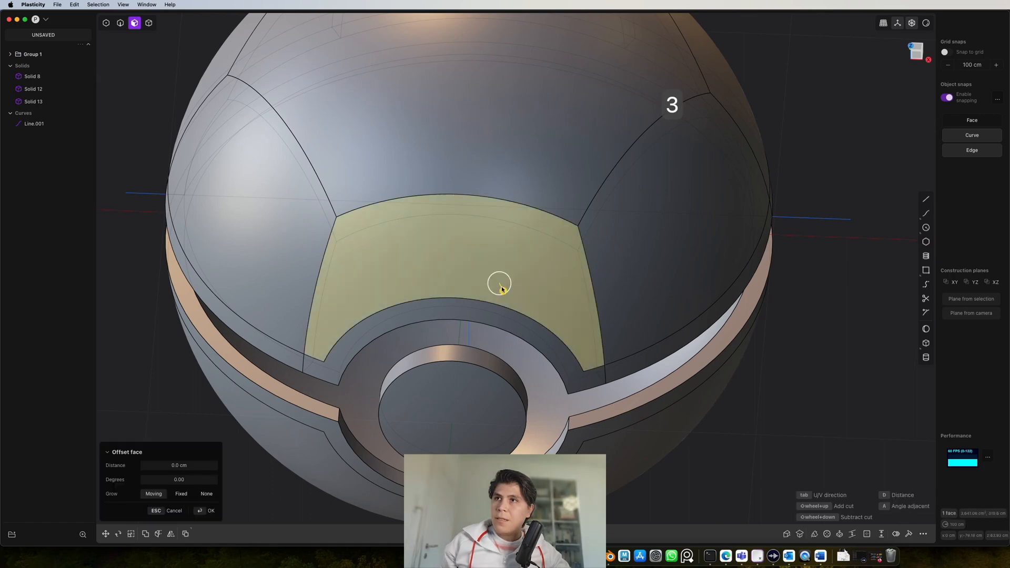
scroll(605, 364, up, 2)
middle_drag(606, 366, 602, 284)
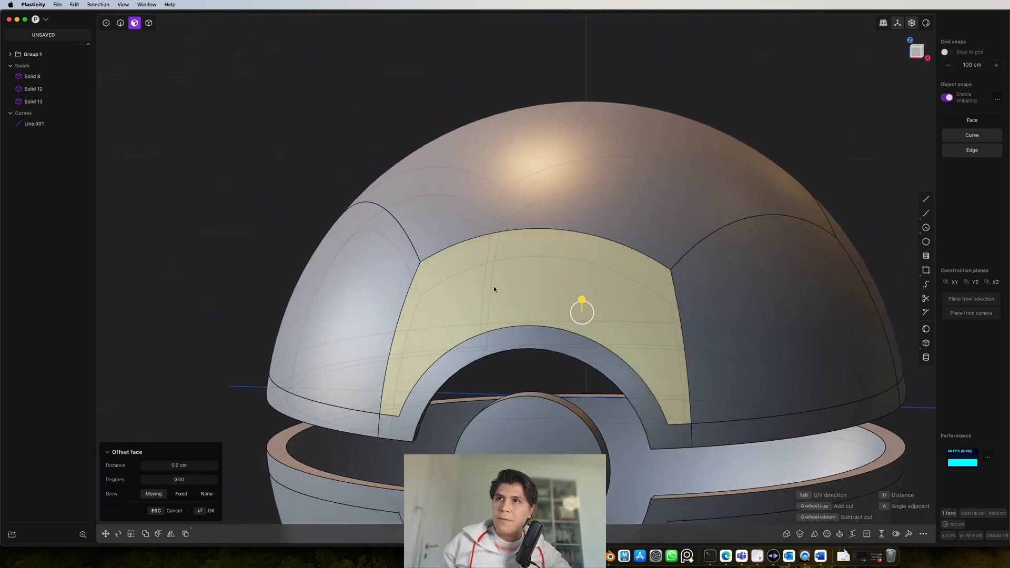
scroll(570, 317, up, 2)
key(o)
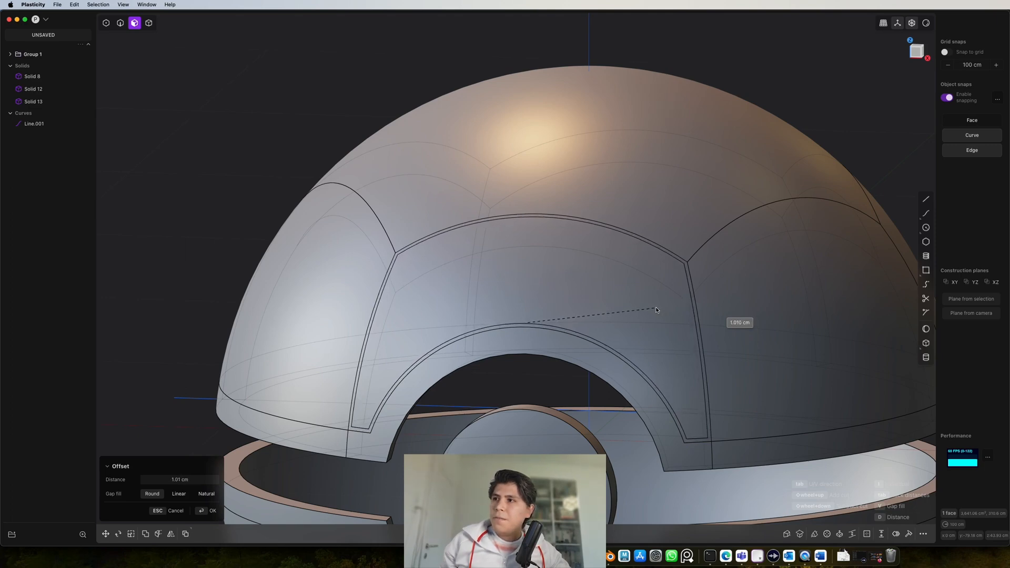
click(655, 307)
right_click(656, 307)
- Offset the outline of the upper shell's right-rear panel inward by about 1 cm
middle_drag(655, 307, 595, 310)
shift+middle_drag(769, 378, 531, 386)
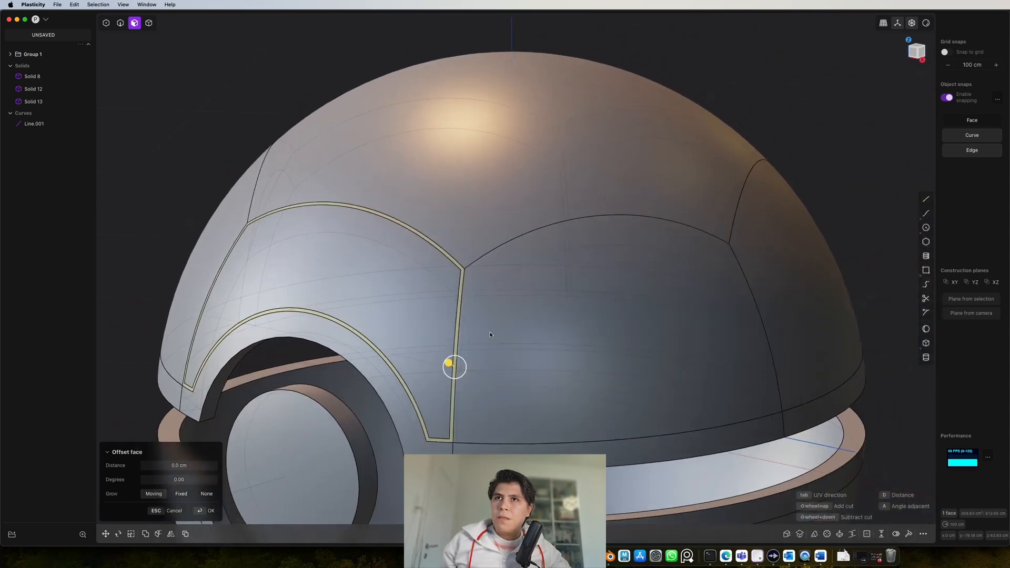
scroll(532, 386, down, 3)
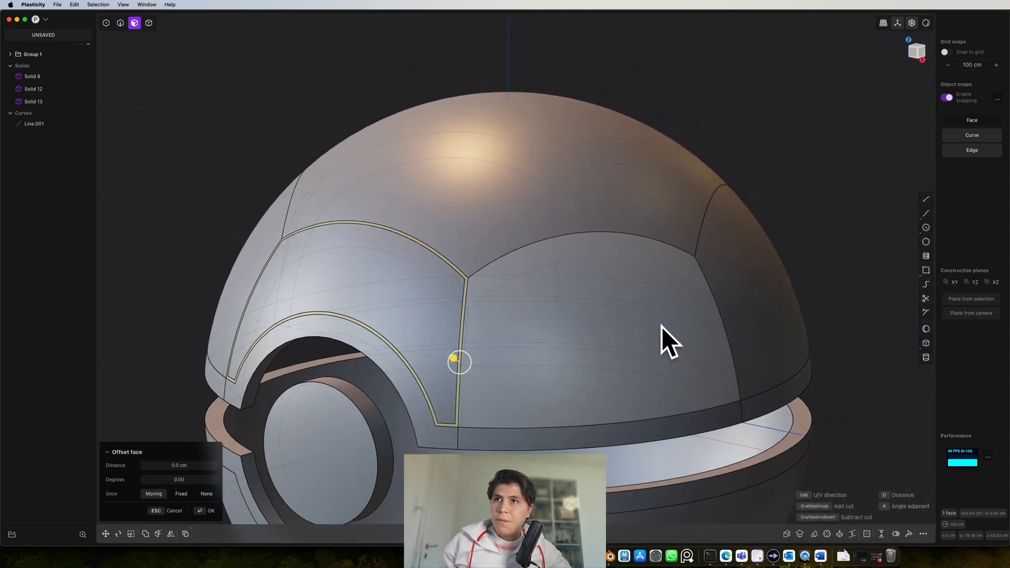
middle_drag(662, 327, 559, 356)
shift+middle_drag(889, 320, 597, 318)
click(625, 309)
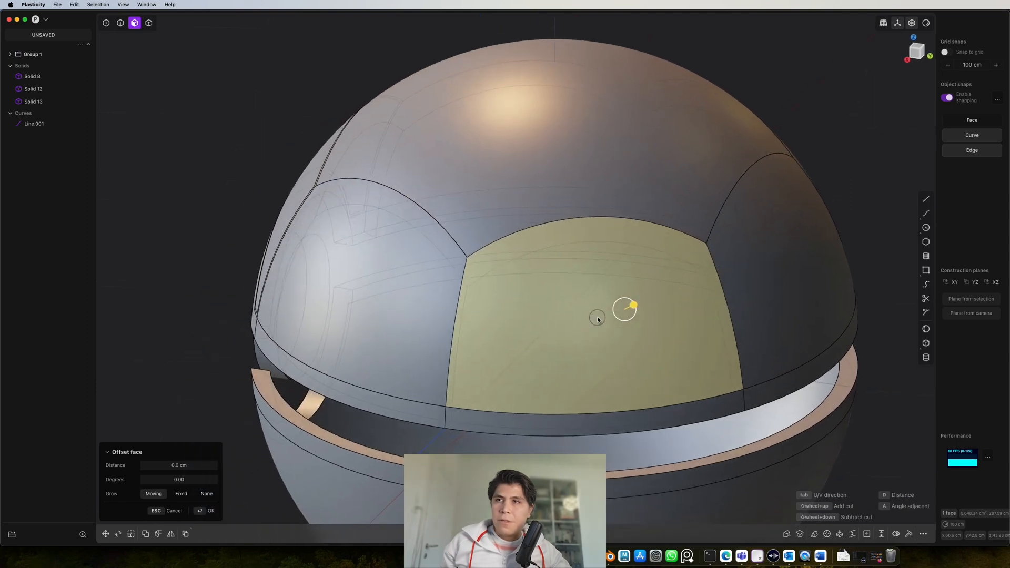
key(o)
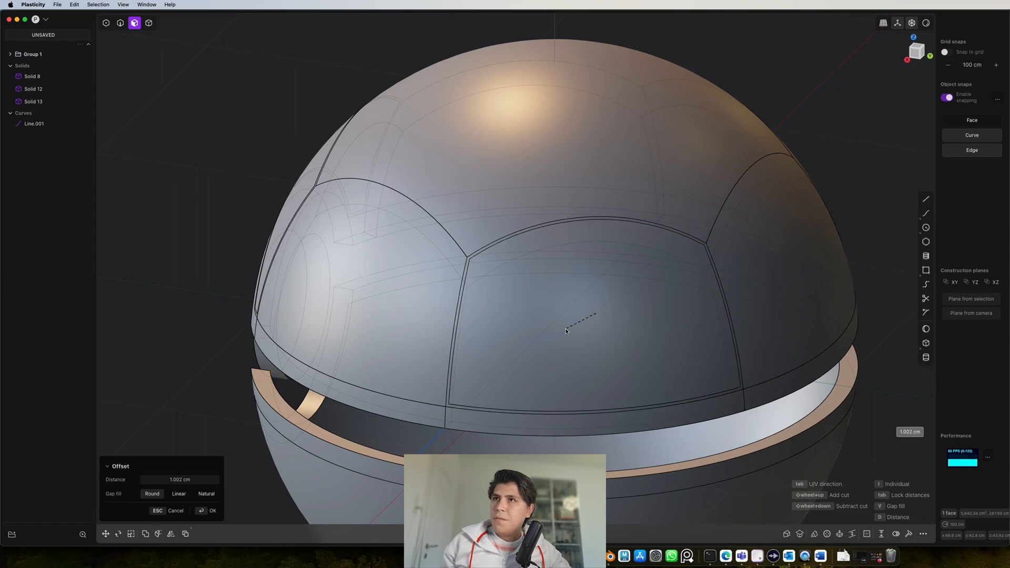
click(566, 330)
- Offset the outline of the rear panel opposite the button inward by about 1.15 cm
middle_drag(552, 336, 489, 337)
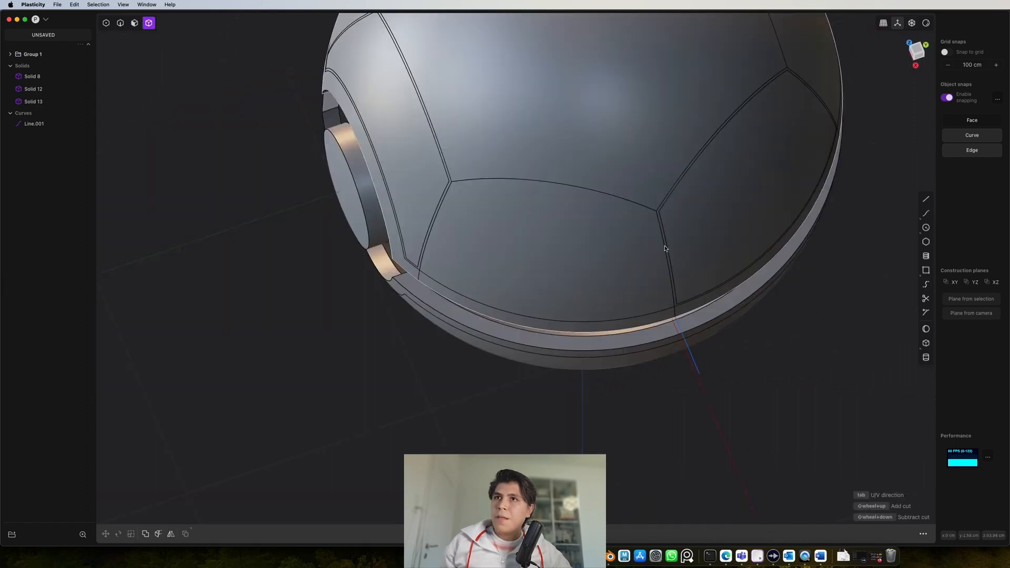
shift+middle_drag(782, 217, 486, 205)
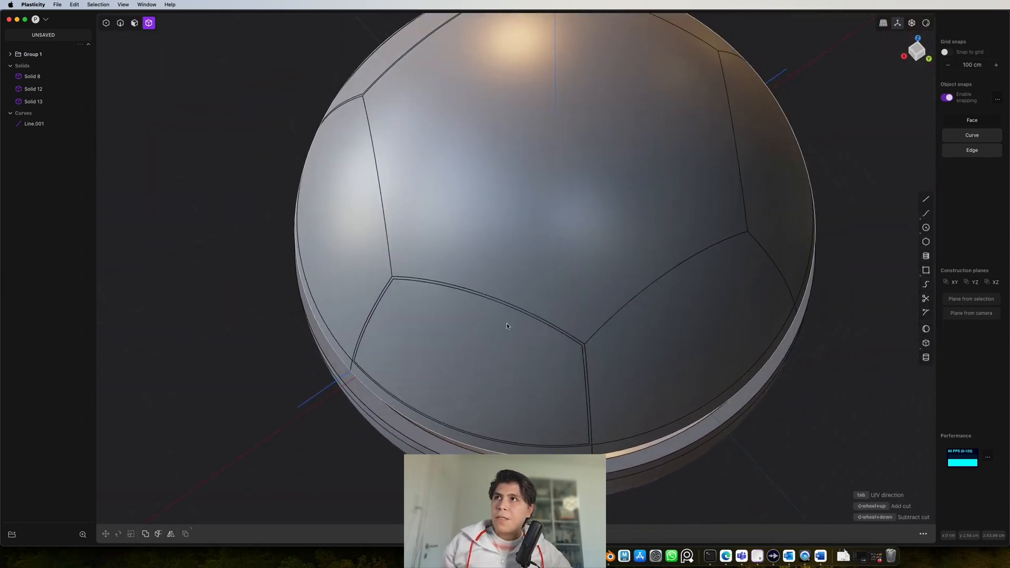
middle_drag(507, 326, 642, 225)
click(649, 232)
key(3)
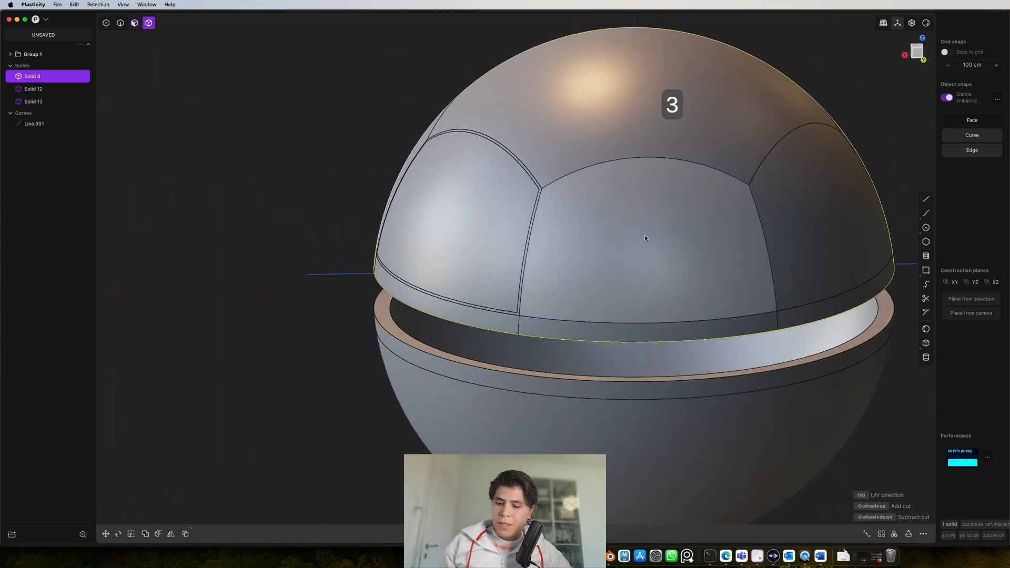
click(645, 235)
scroll(642, 233, up, 3)
key(o)
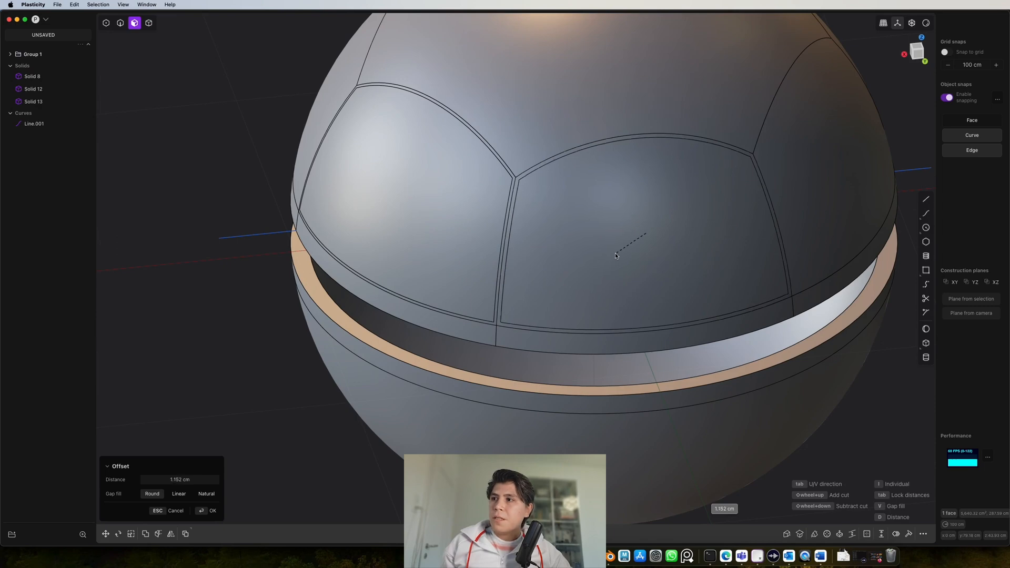
click(613, 254)
scroll(610, 254, down, 3)
middle_drag(589, 253, 805, 271)
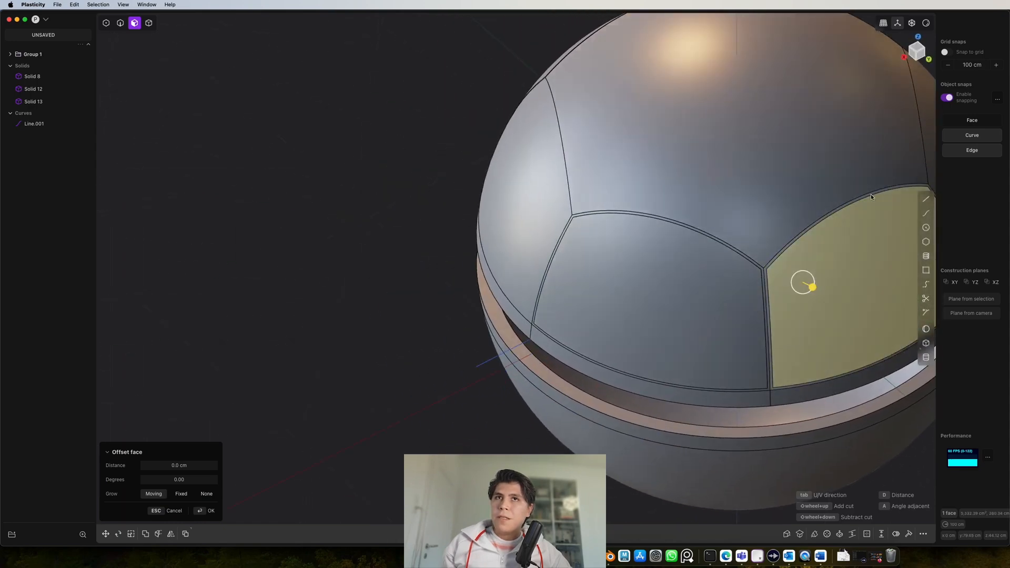
- In the front view, draw a vertical line through the ball's centre, extending past its top and bottom
middle_drag(546, 184, 678, 271)
click(912, 54)
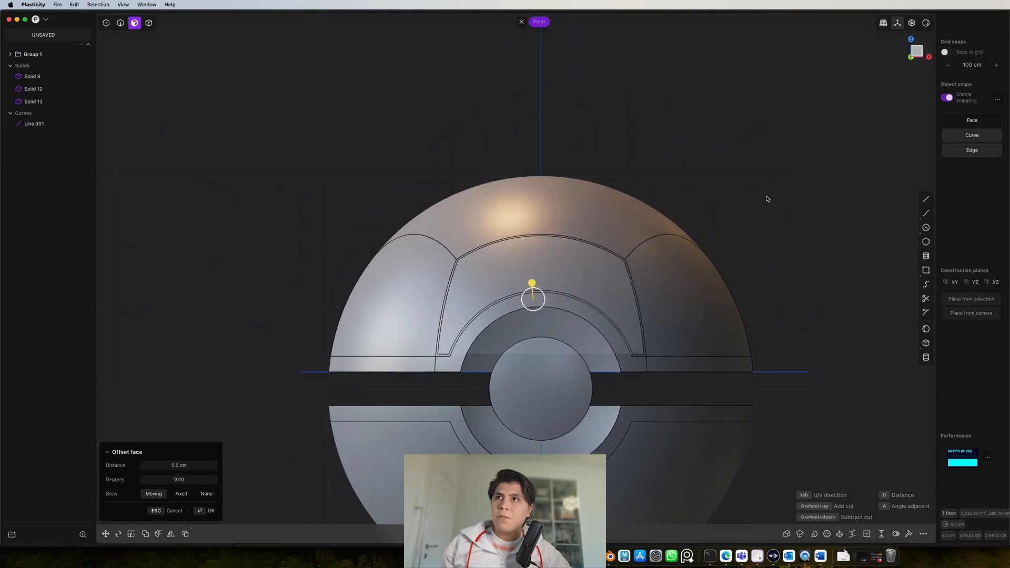
key(shift+a)
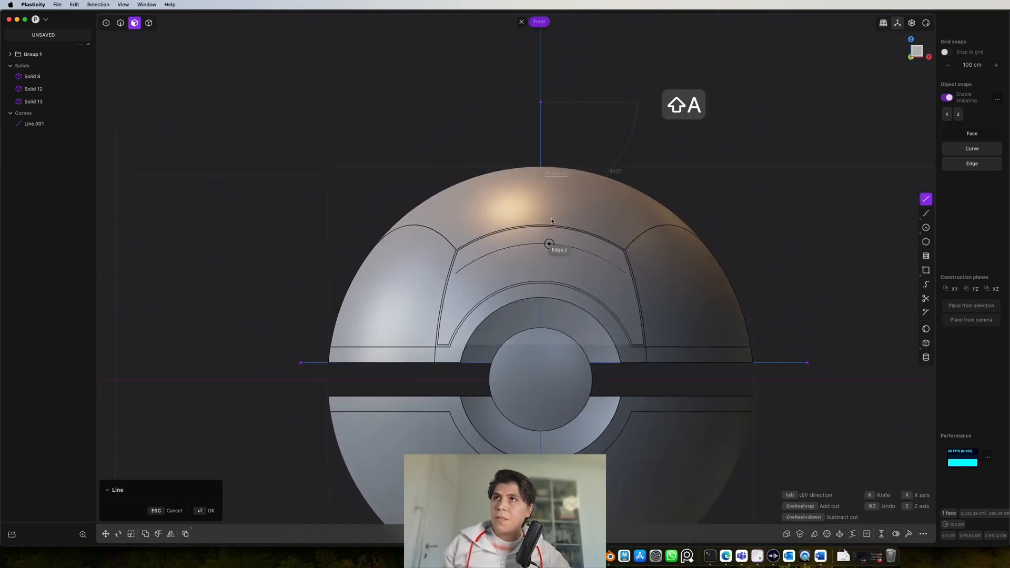
scroll(560, 436, down, 5)
click(539, 515)
scroll(567, 282, down, 5)
- Cut the upper shell into two halves with the vertical centre line
key(2)
key(c)
click(608, 180)
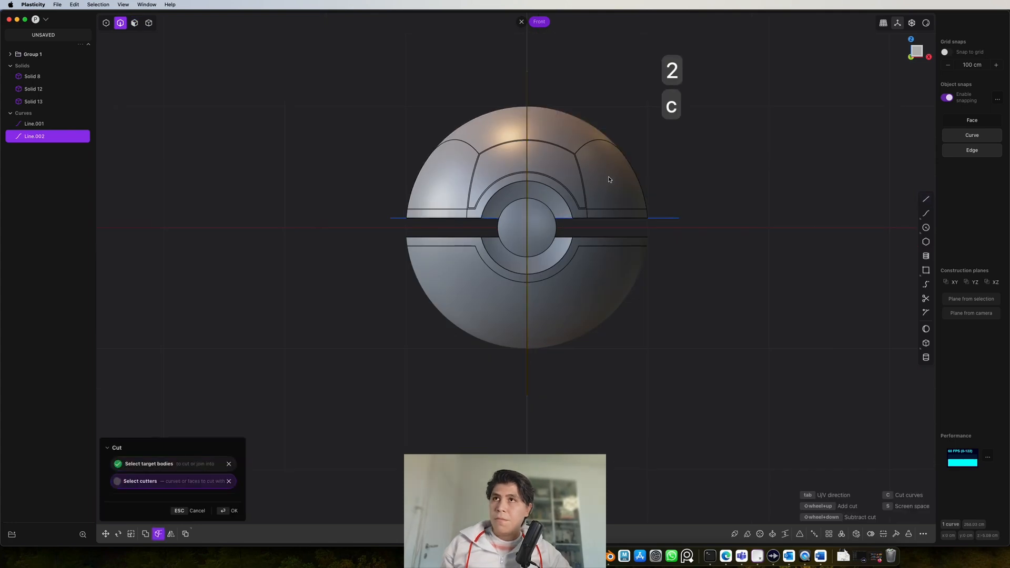
right_click(609, 181)
middle_drag(609, 181, 635, 188)
- Delete the left half of the upper shell, keeping only the right half
key(4)
click(482, 167)
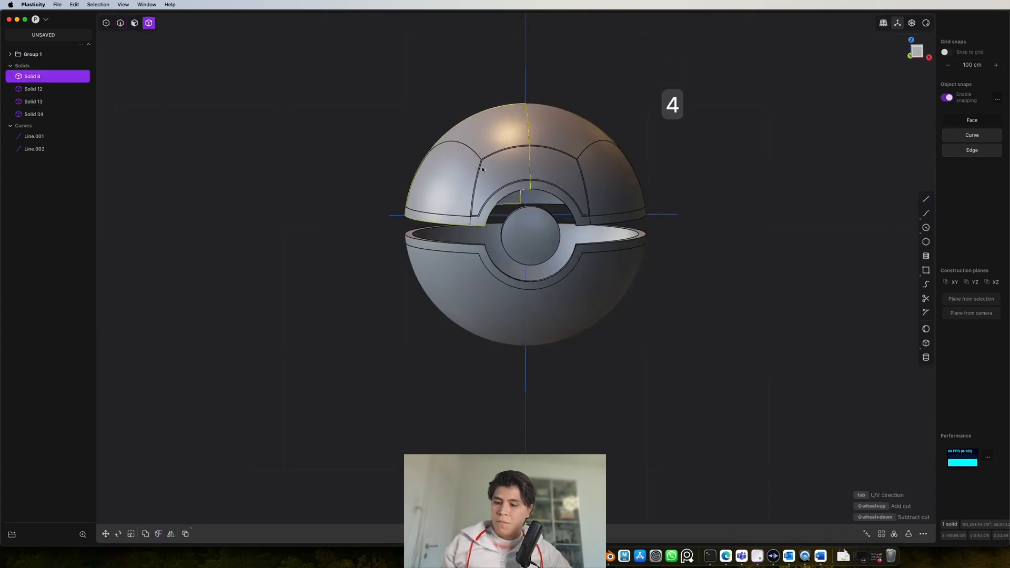
key(x)
middle_drag(564, 153, 506, 179)
shift+middle_drag(595, 143, 597, 268)
scroll(555, 265, up, 5)
scroll(608, 311, up, 3)
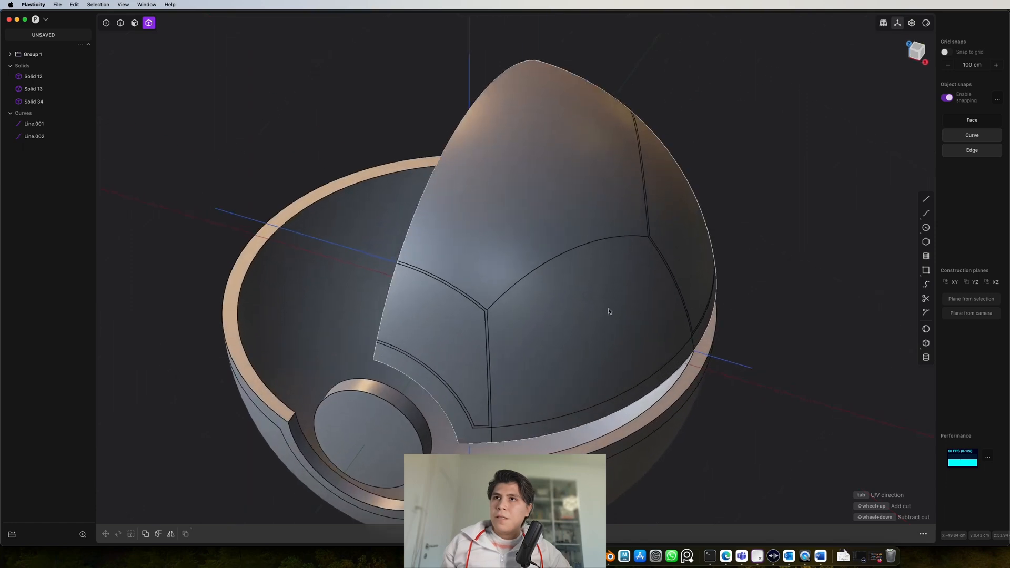
click(910, 44)
shift+middle_drag(640, 258, 649, 285)
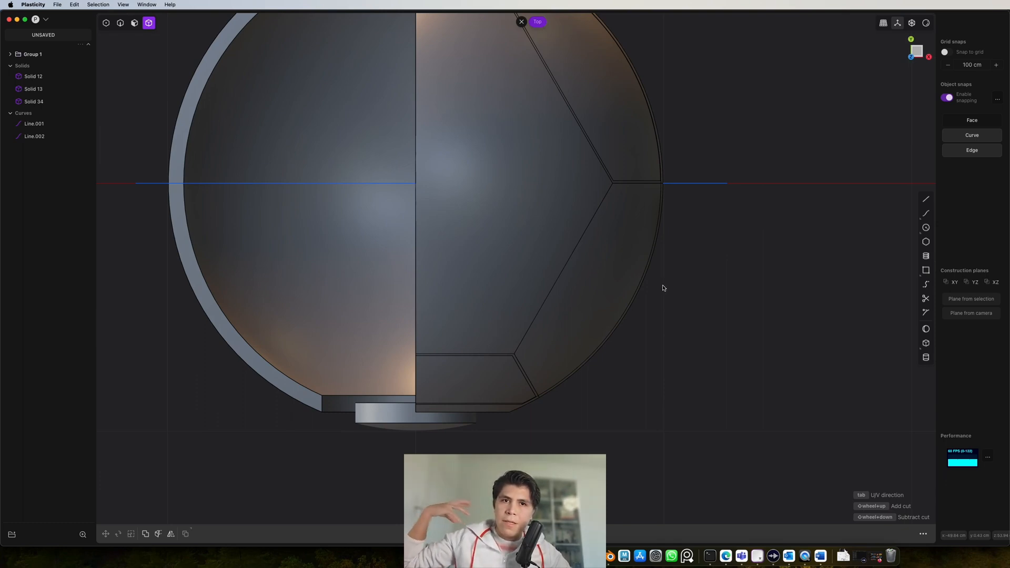
key(3)
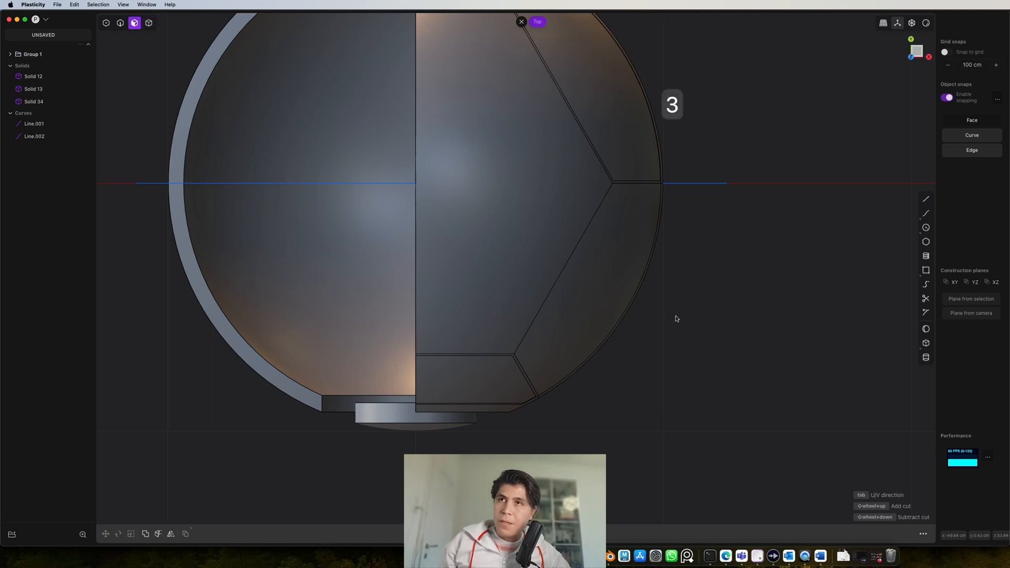
click(609, 280)
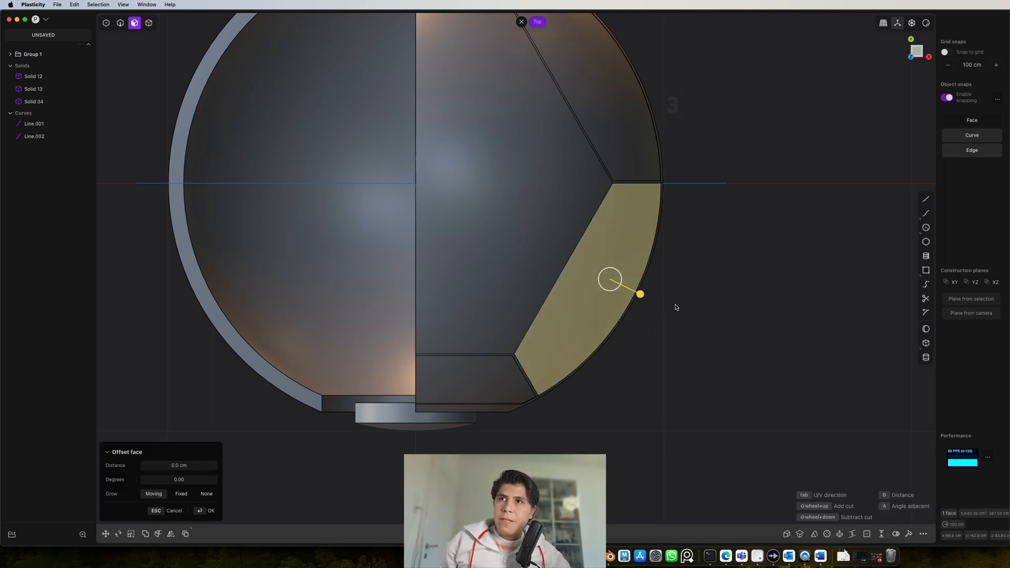
drag(645, 297, 785, 360)
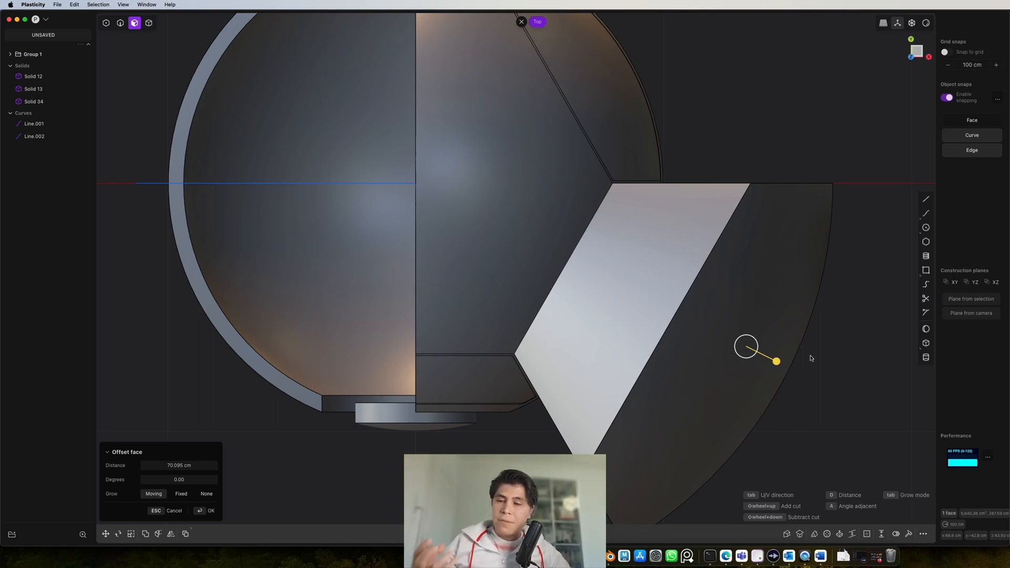
middle_drag(810, 359, 887, 97)
click(921, 54)
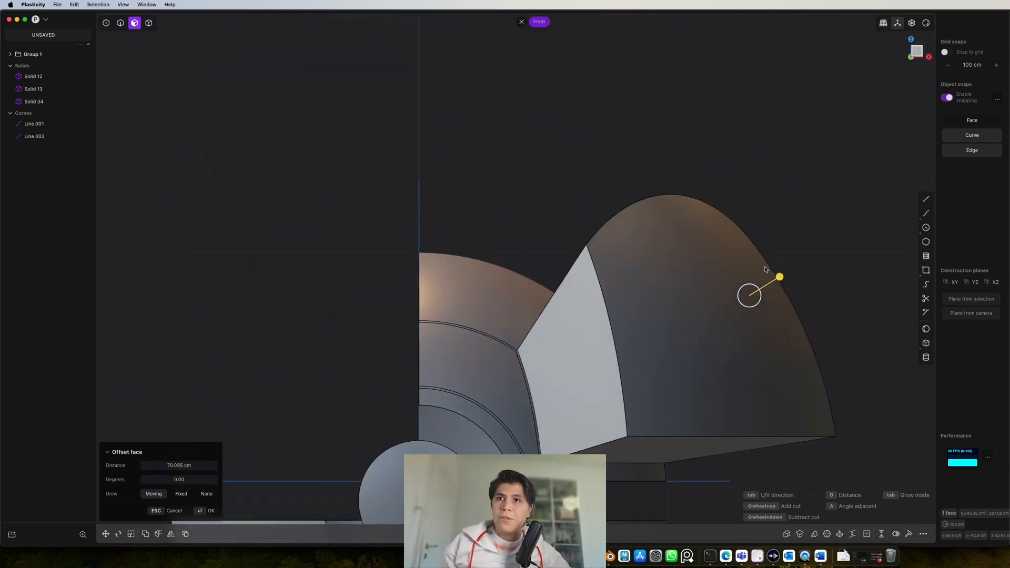
key(super+z)
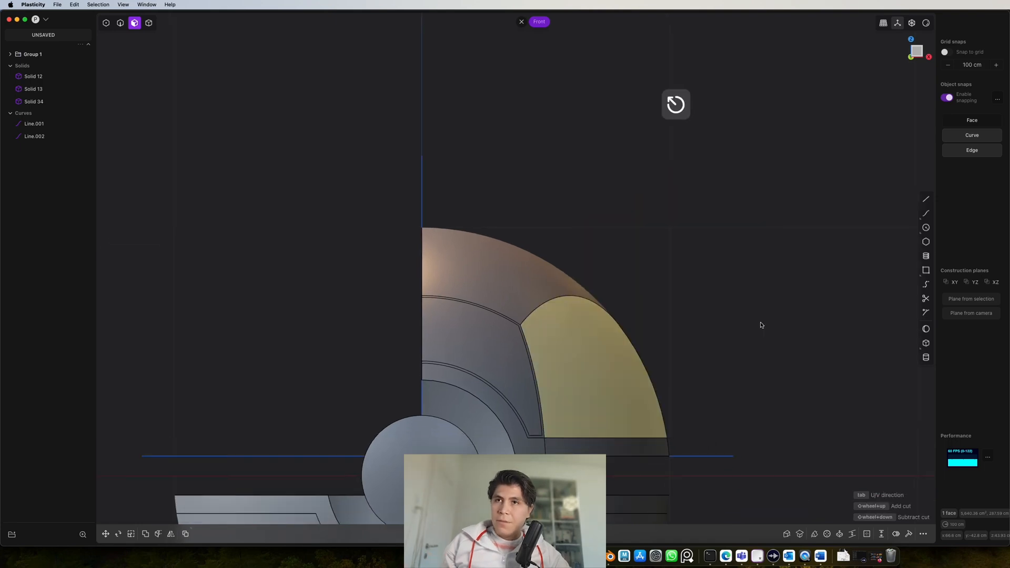
- Extrude the side shell panel beside the button outward by about 19.56 cm
middle_drag(666, 334, 670, 427)
click(916, 49)
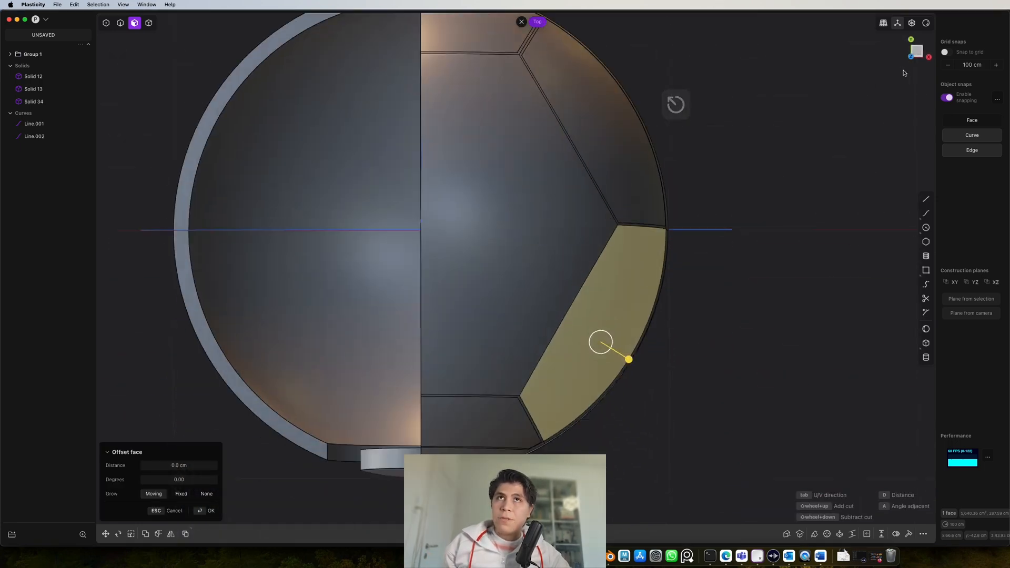
key(e)
middle_drag(695, 391, 699, 258)
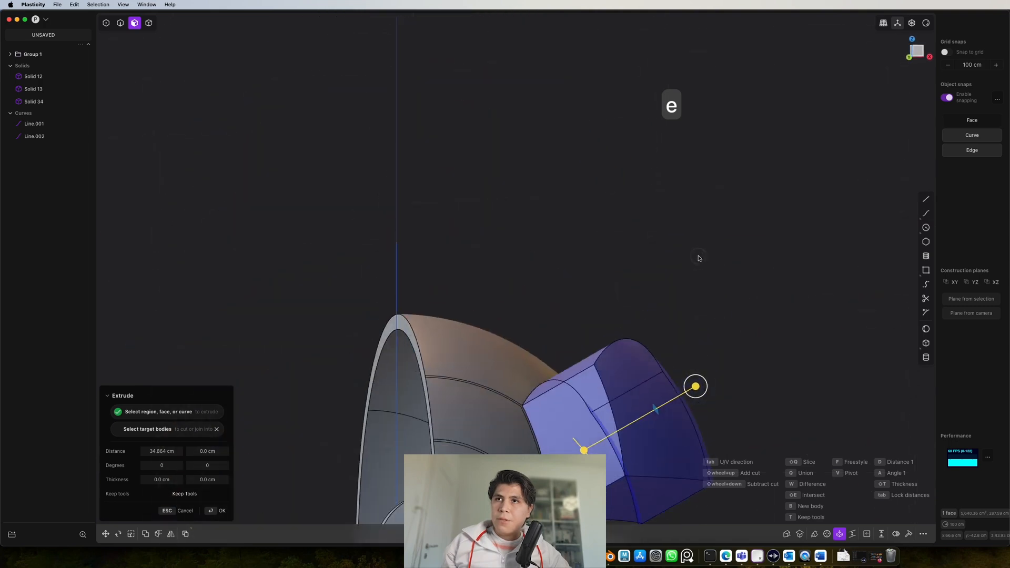
click(921, 58)
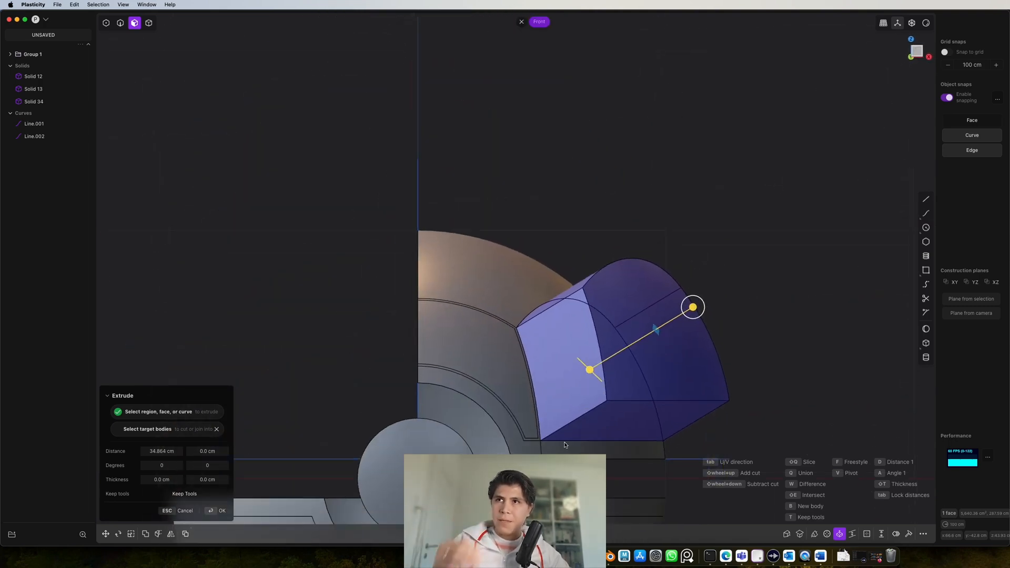
drag(686, 313, 665, 320)
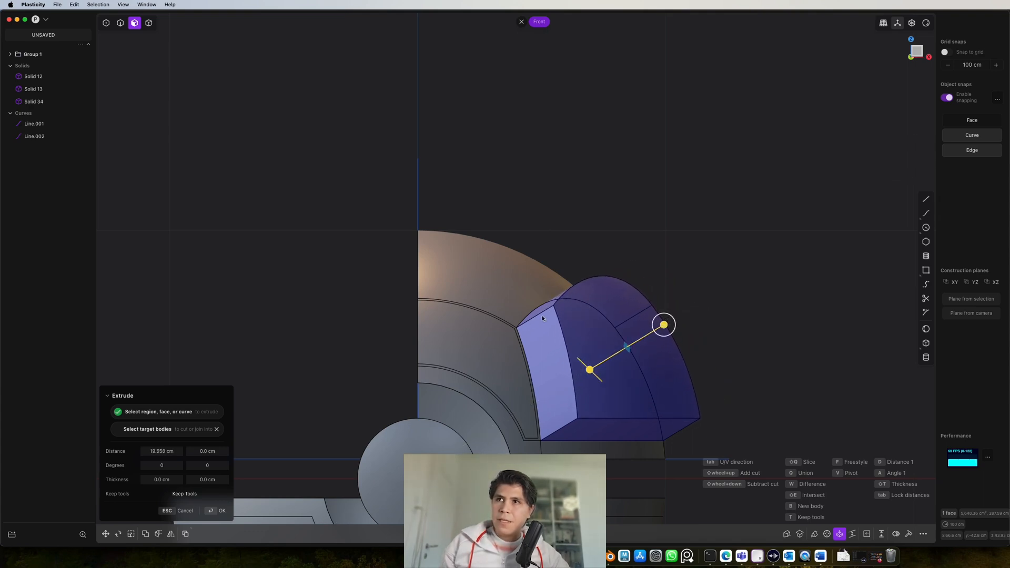
shift+middle_drag(596, 449, 699, 337)
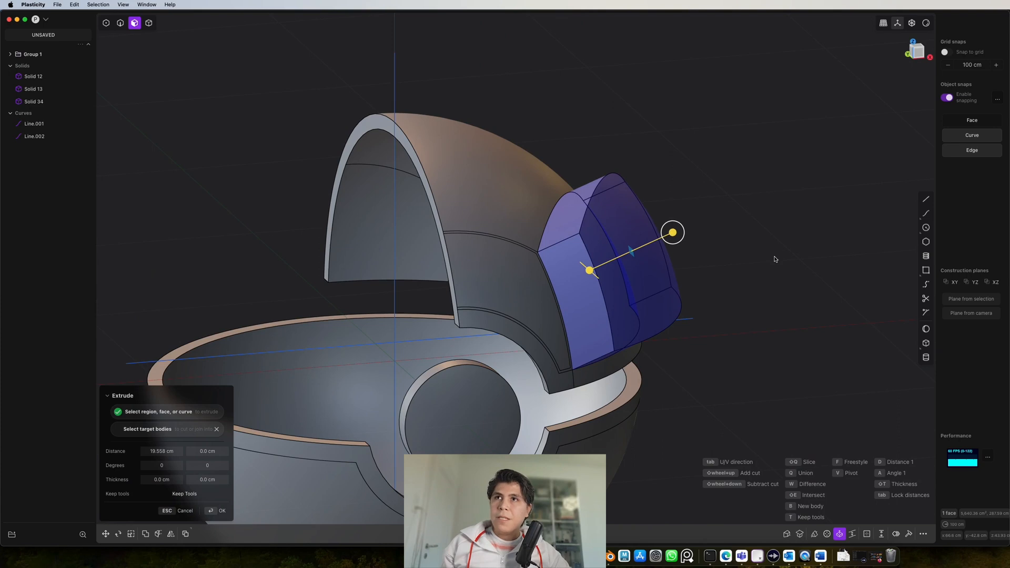
key(Return)
- Offset the underside of the extruded side panel downward by about 14.6 cm
click(916, 52)
scroll(666, 337, up, 3)
click(667, 345)
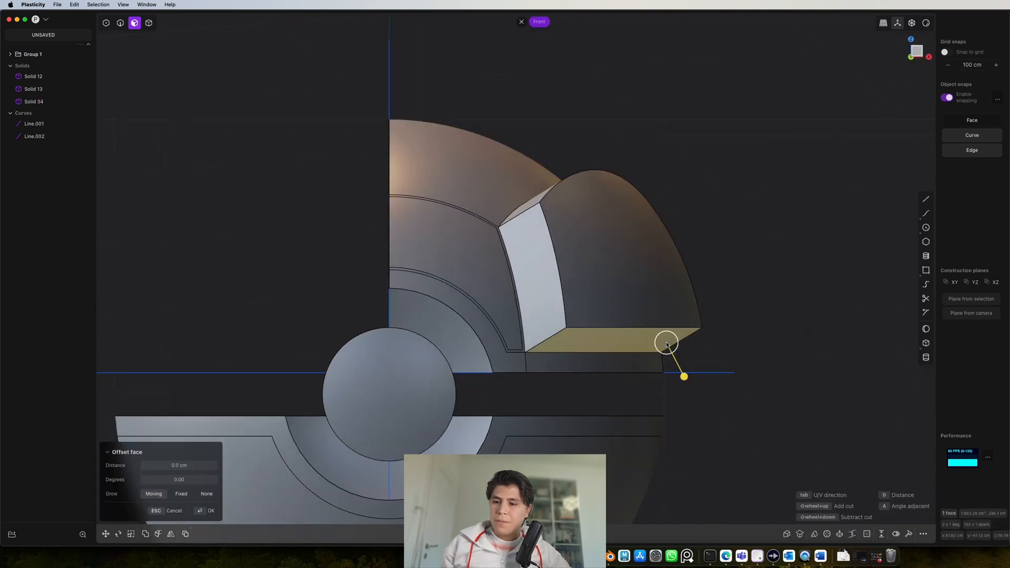
drag(666, 344, 685, 425)
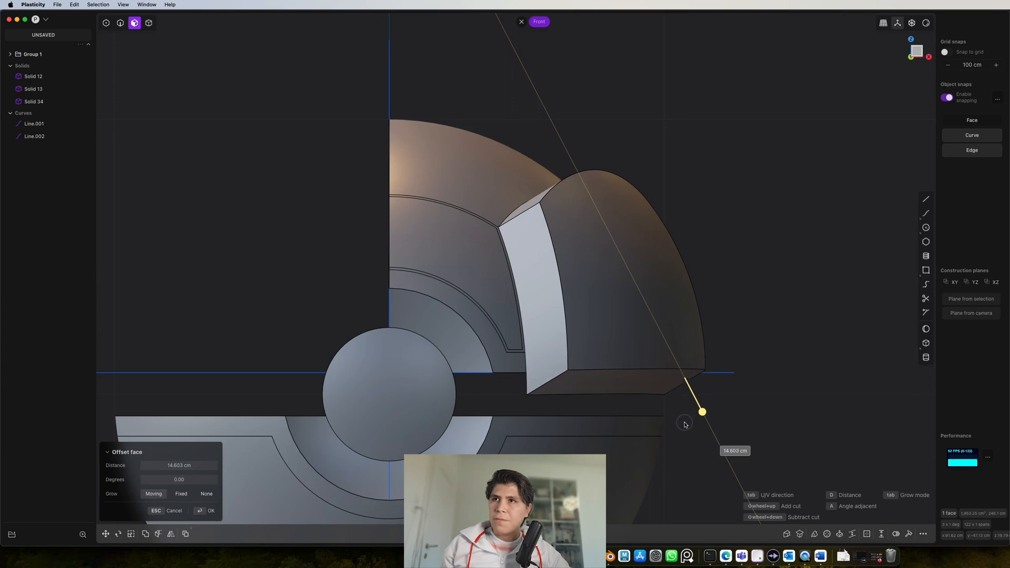
mouse_move(685, 424)
middle_down()
mouse_move(809, 429)
mouse_move(683, 416)
middle_up()
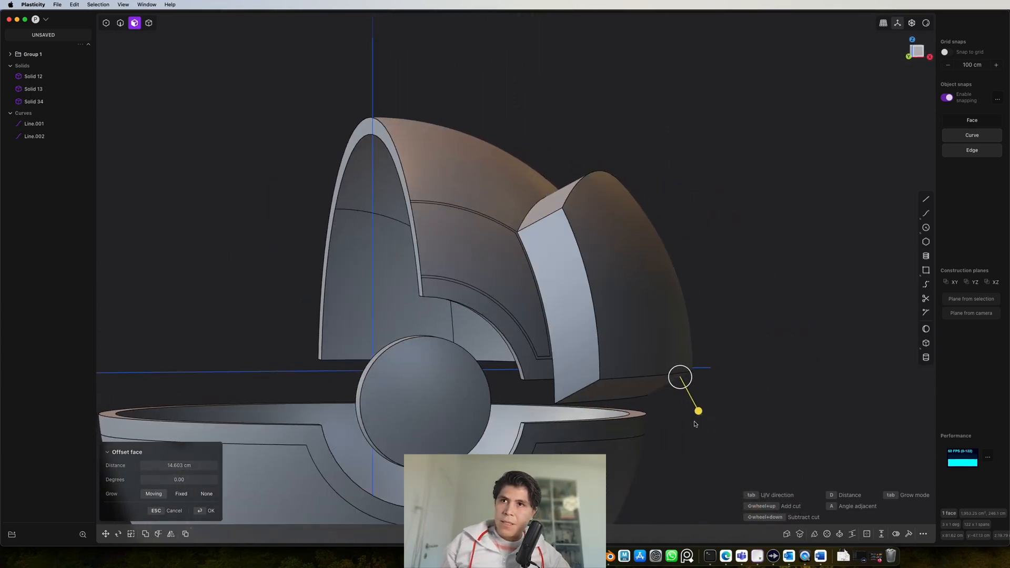
- Undo the underside offset and the extrusion of the side panel
key(super+z)
key(super+z)
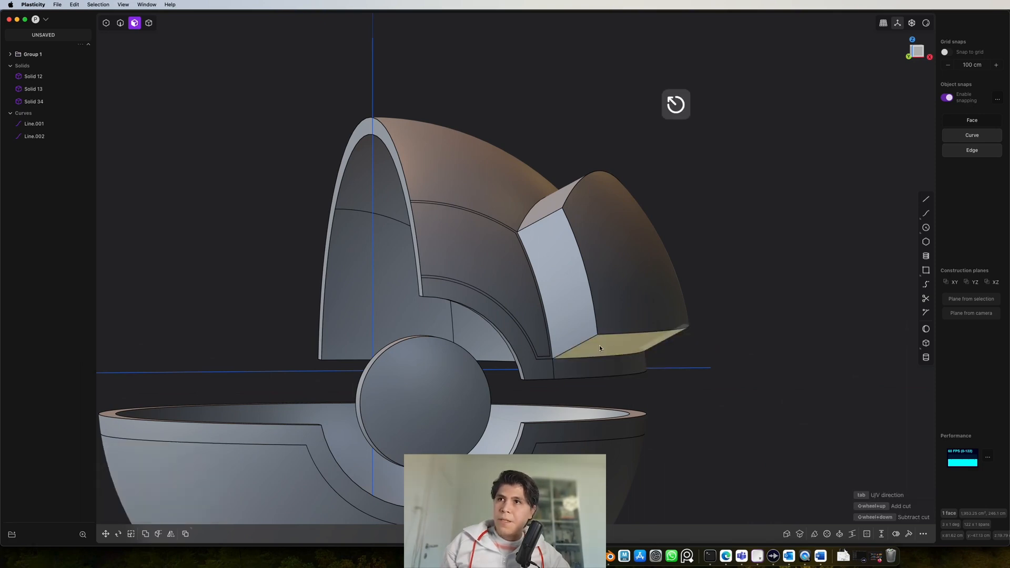
key(super+z)
key(super+z)
key(super+z)
key(super+z)
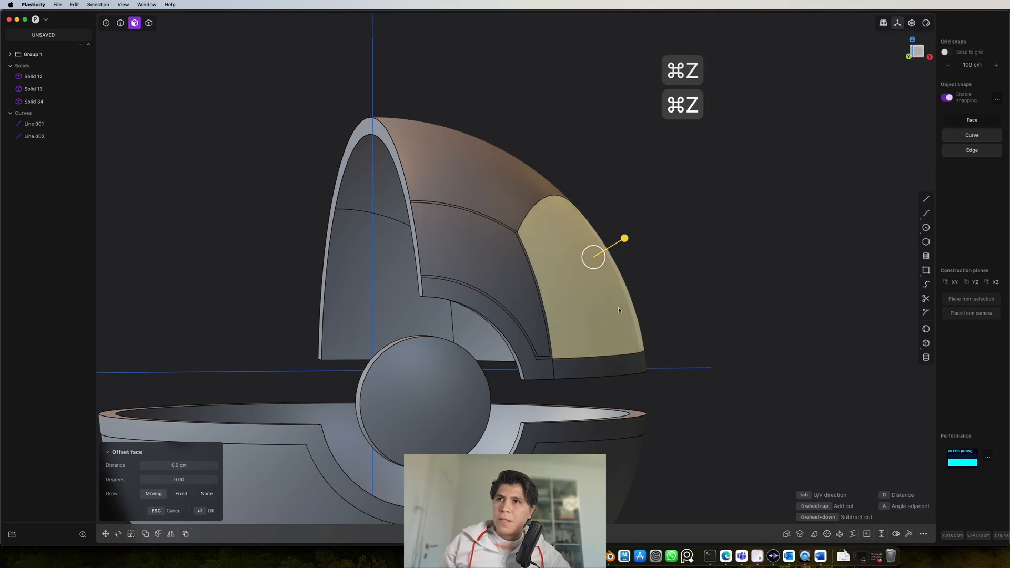
key(super+z)
key(super+z)
- Extrude the side shell panel outward by about 9.94 cm as a new body
key(e)
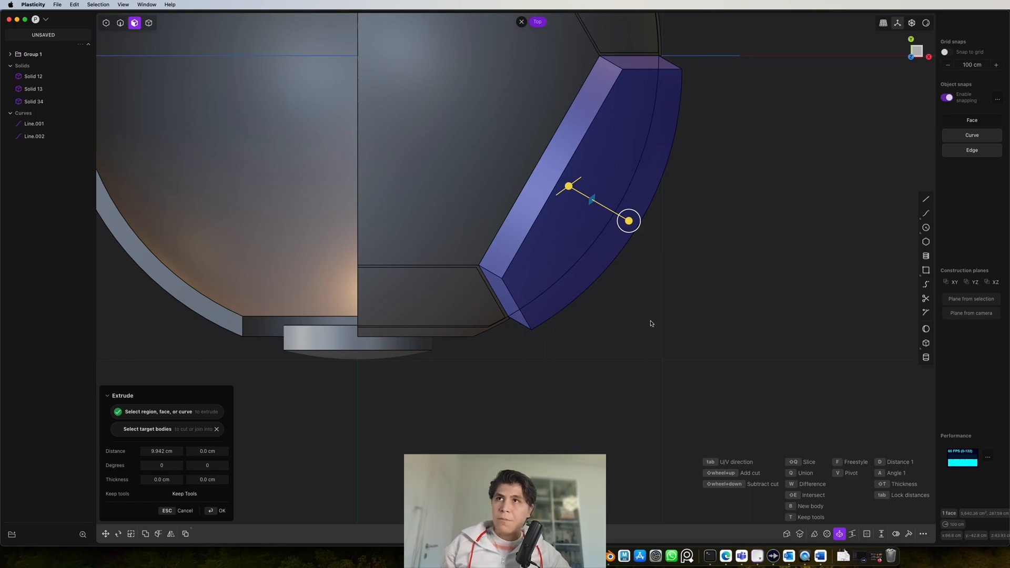
key(b)
right_click(679, 286)
shift+middle_drag(665, 364, 710, 303)
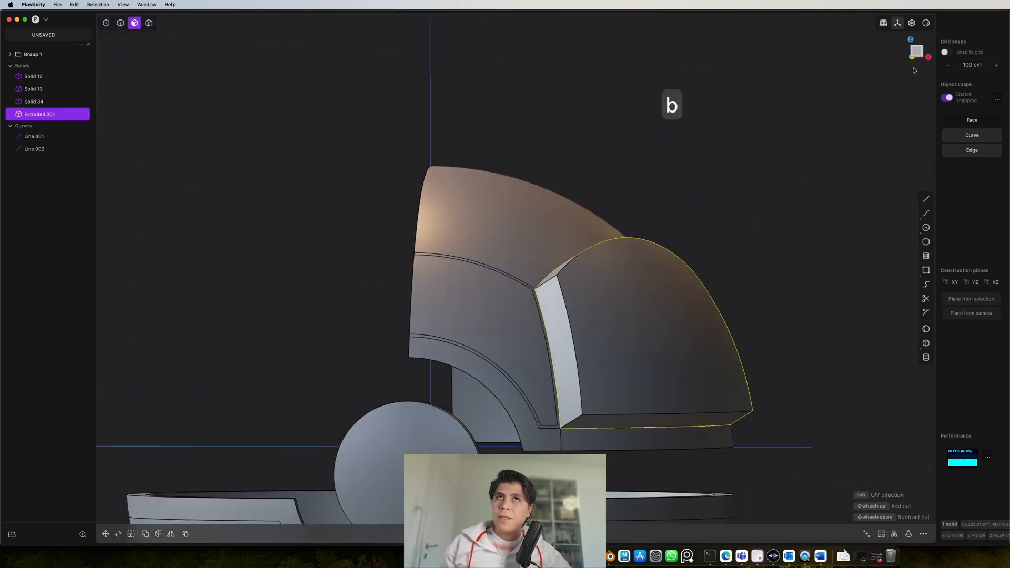
- In the front view, offset the underside of the new panel body downward by about 9.8 cm, past the shell's rim
click(916, 52)
shift+middle_drag(697, 395, 681, 264)
key(3)
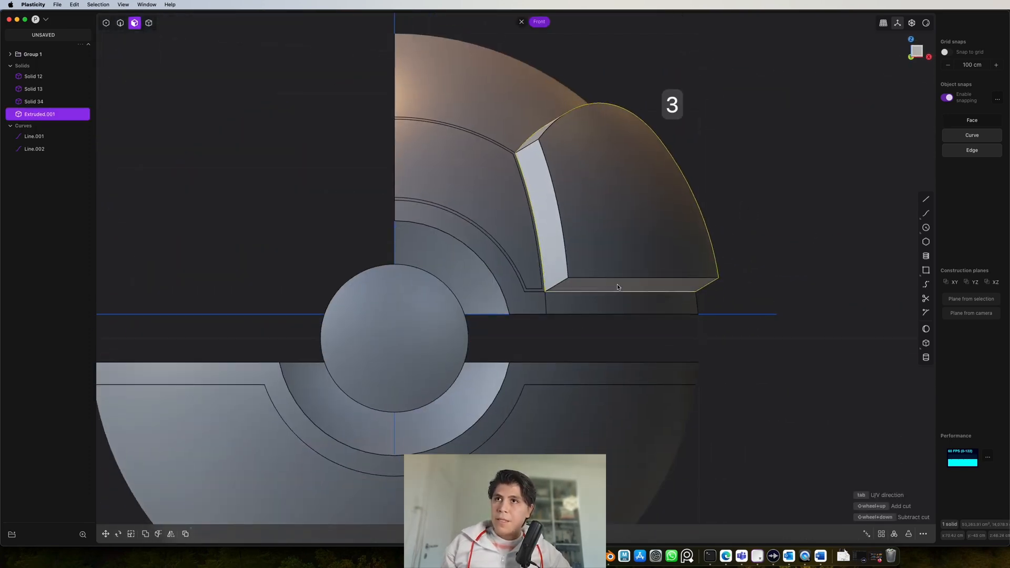
click(617, 285)
drag(630, 318, 640, 345)
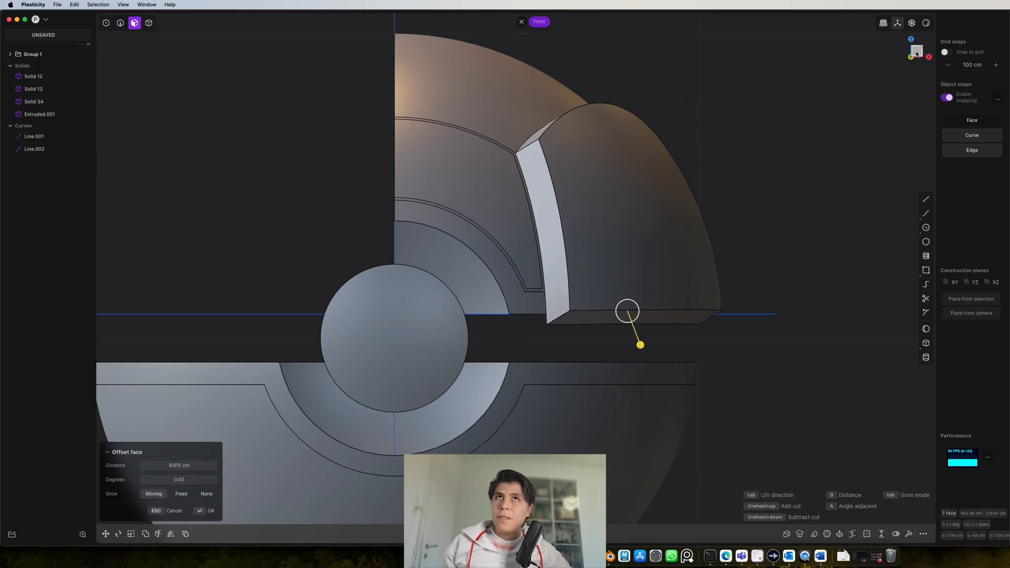
scroll(714, 240, down, 2)
- Draw a horizontal line from the front panel's lower groove past the extruded panel body, and cut that body with it
key(shift+a)
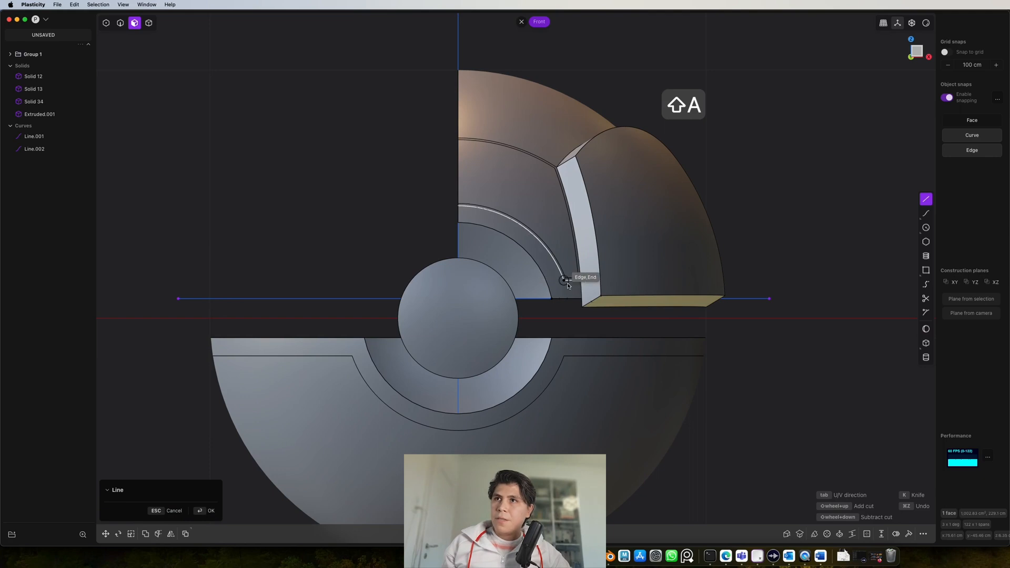
click(572, 282)
click(799, 280)
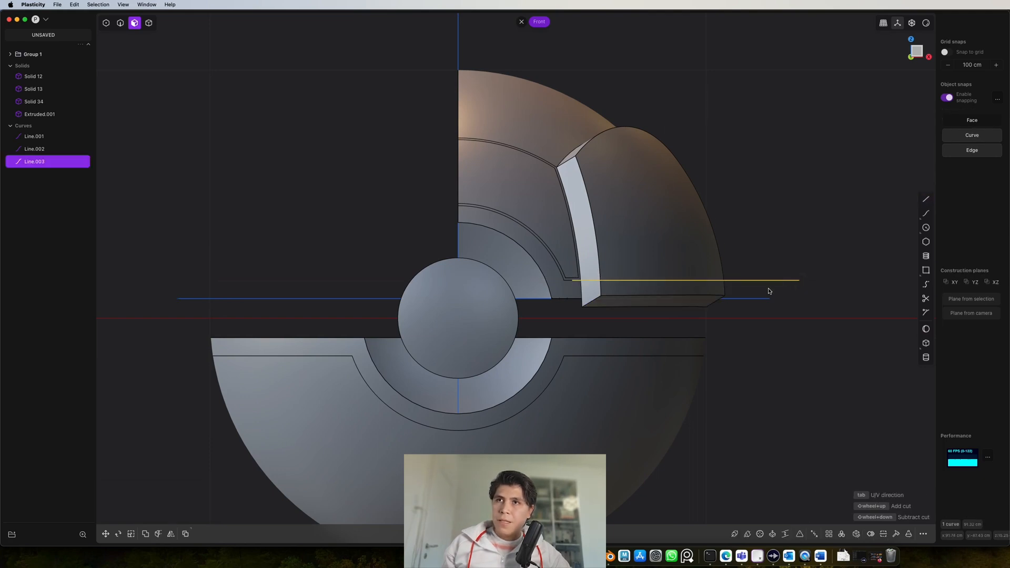
key(c)
click(710, 299)
key(4)
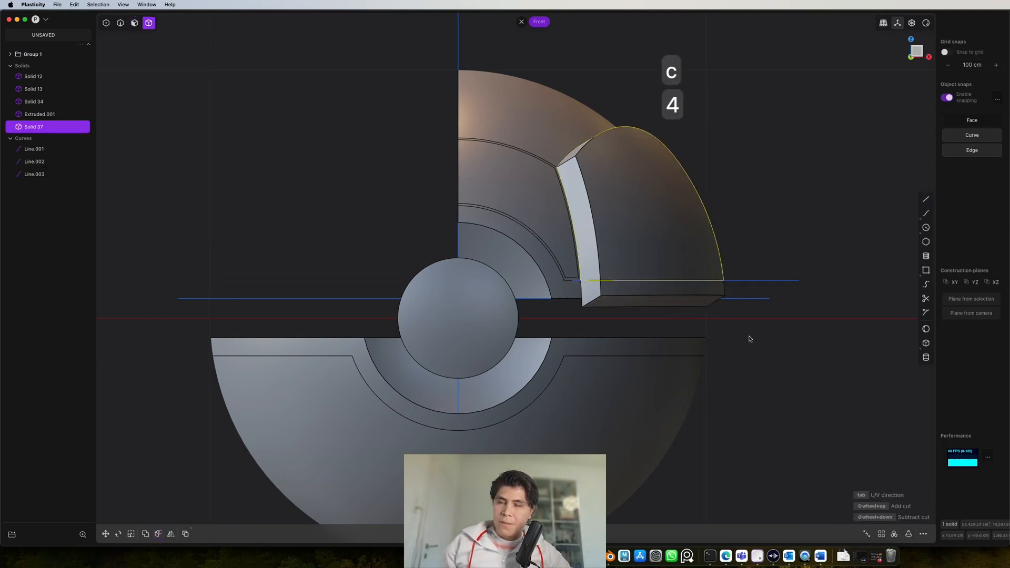
- Delete the piece of the panel body below the horizontal cut line
click(690, 296)
key(x)
middle_drag(746, 318, 829, 339)
key(KP_1)
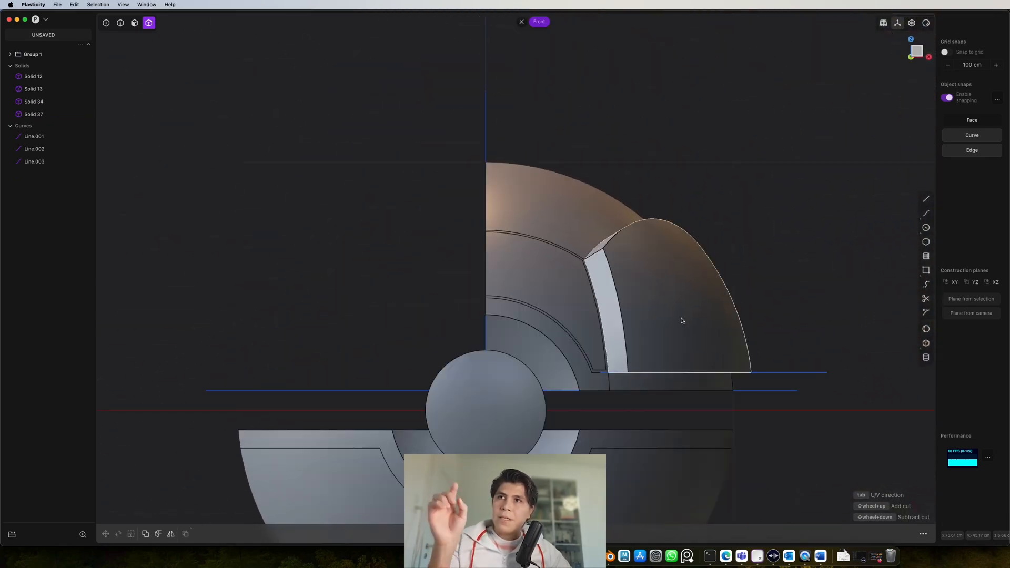
- In the top view, draw a line from the ball's centre through the midpoint of the extruded panel's long edge, extending well past the ball
click(688, 318)
key(3)
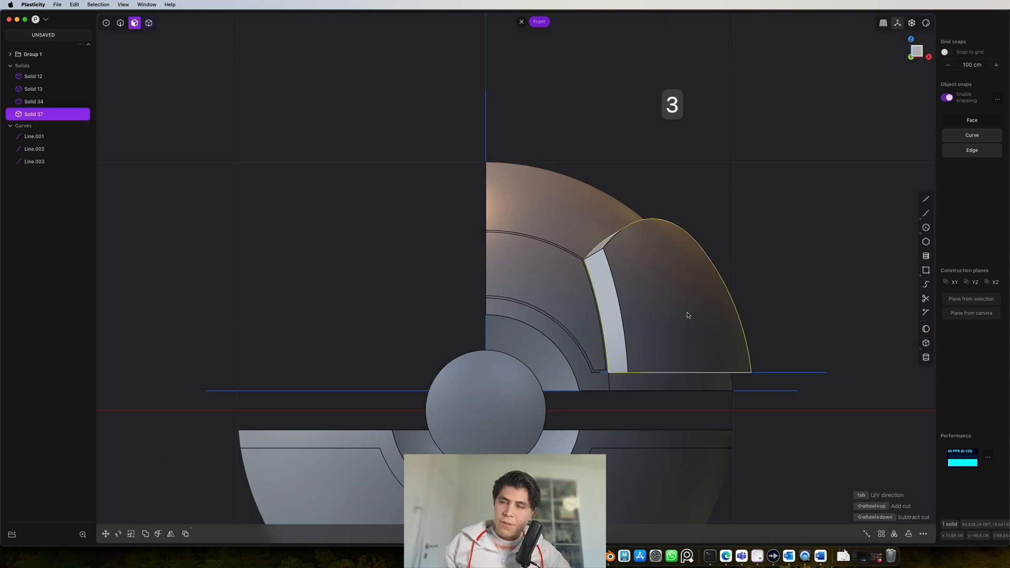
click(680, 300)
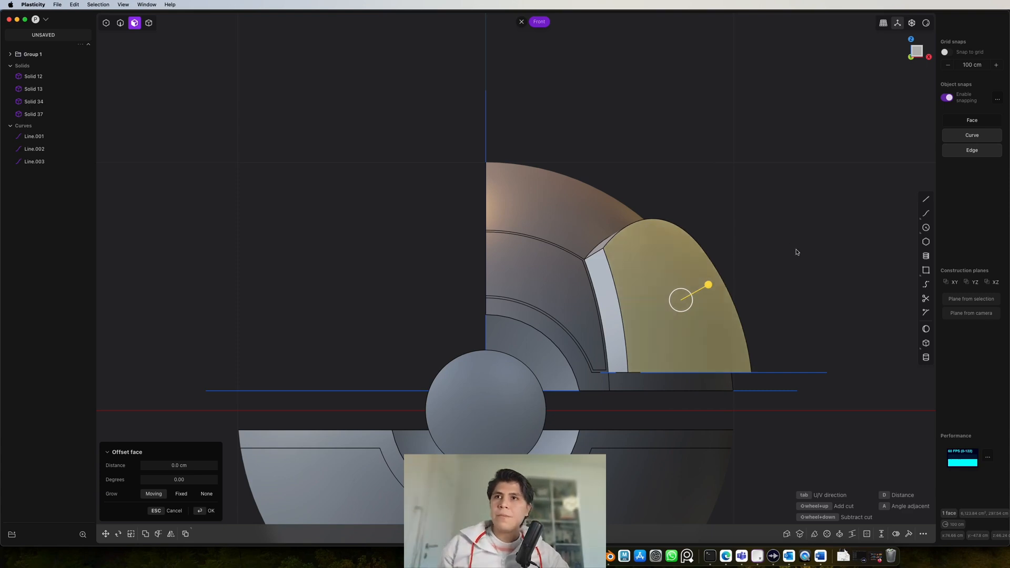
middle_drag(797, 252, 873, 117)
click(922, 48)
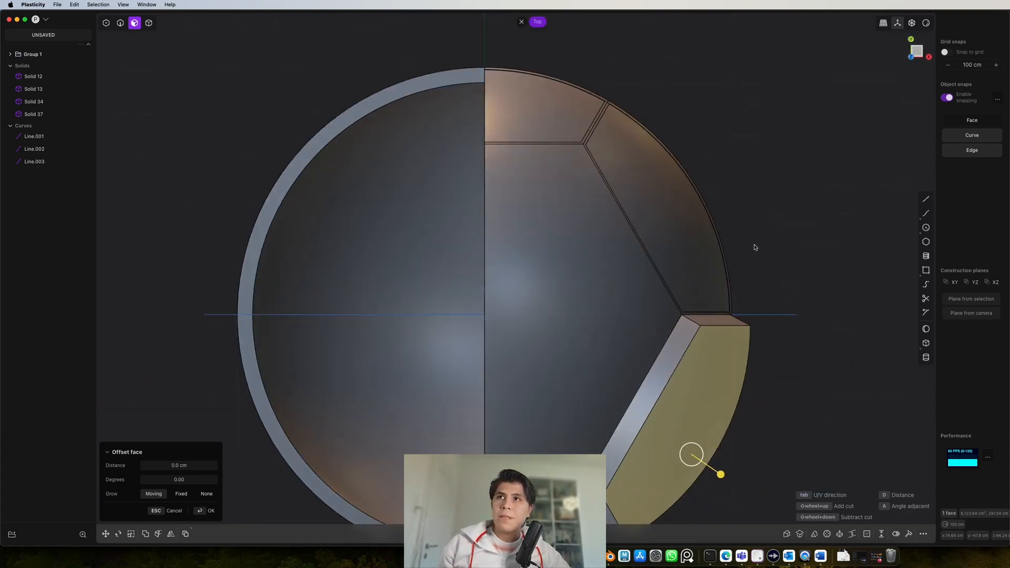
key(shift+a)
click(508, 304)
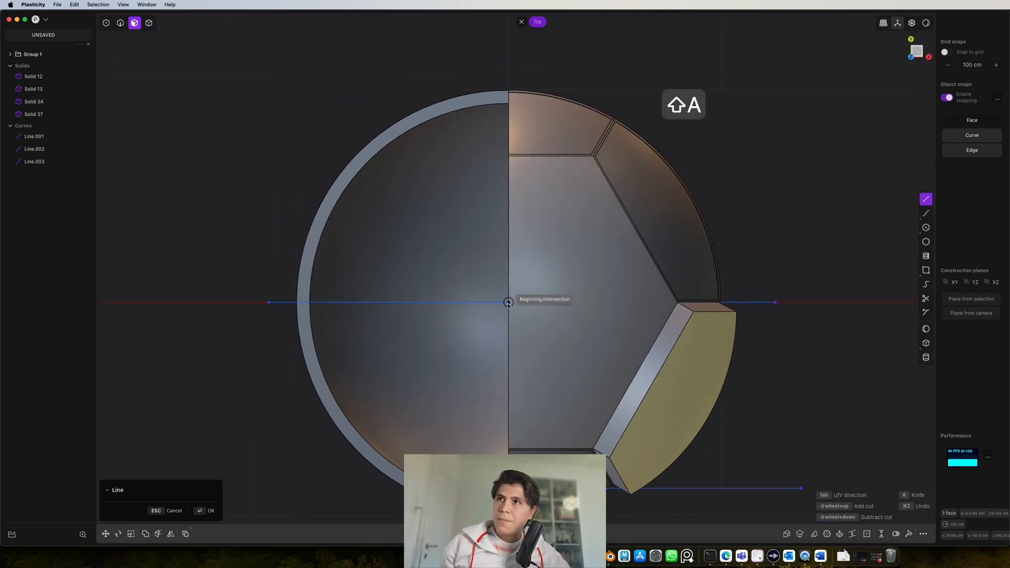
scroll(548, 288, down, 5)
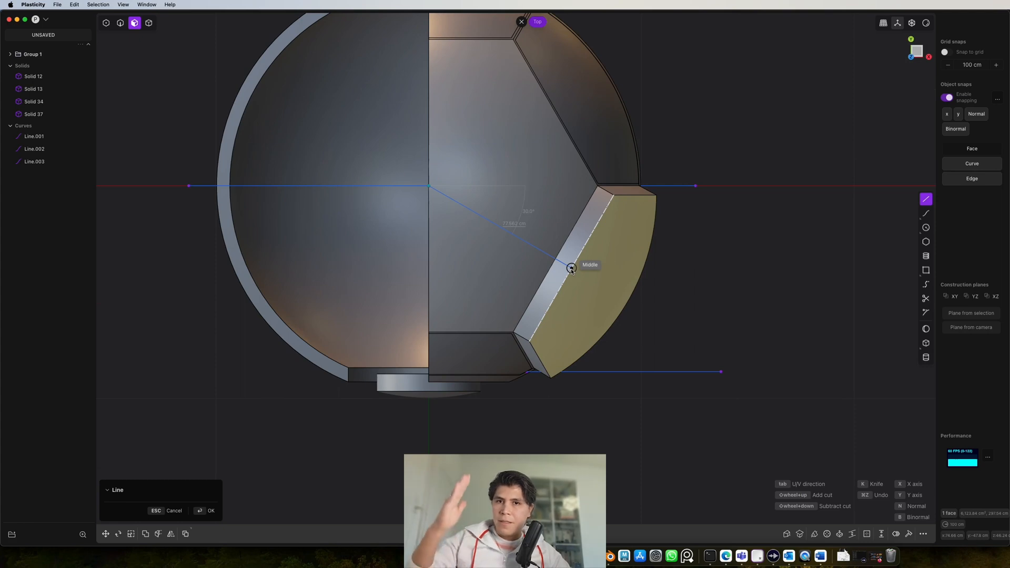
click(838, 421)
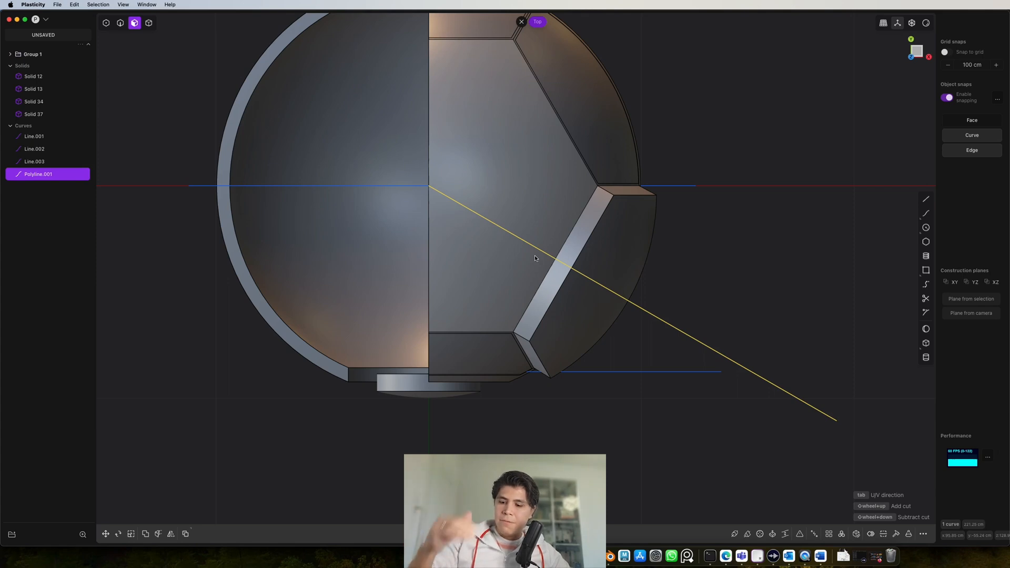
- Move the diagonal line straight down along Z to around the height of the extruded panel's base
click(616, 249)
middle_drag(640, 318, 700, 205)
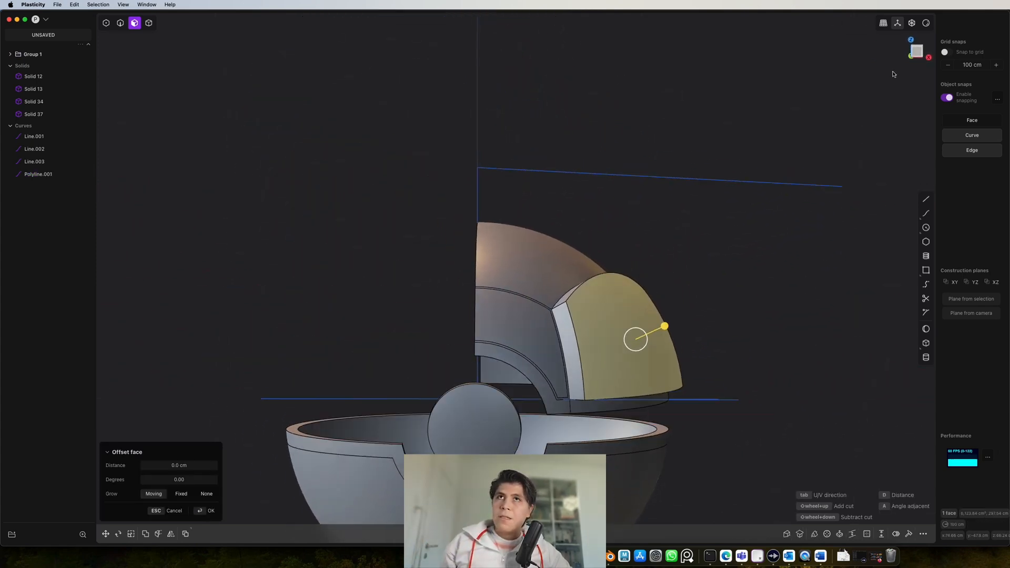
click(918, 51)
key(super+z)
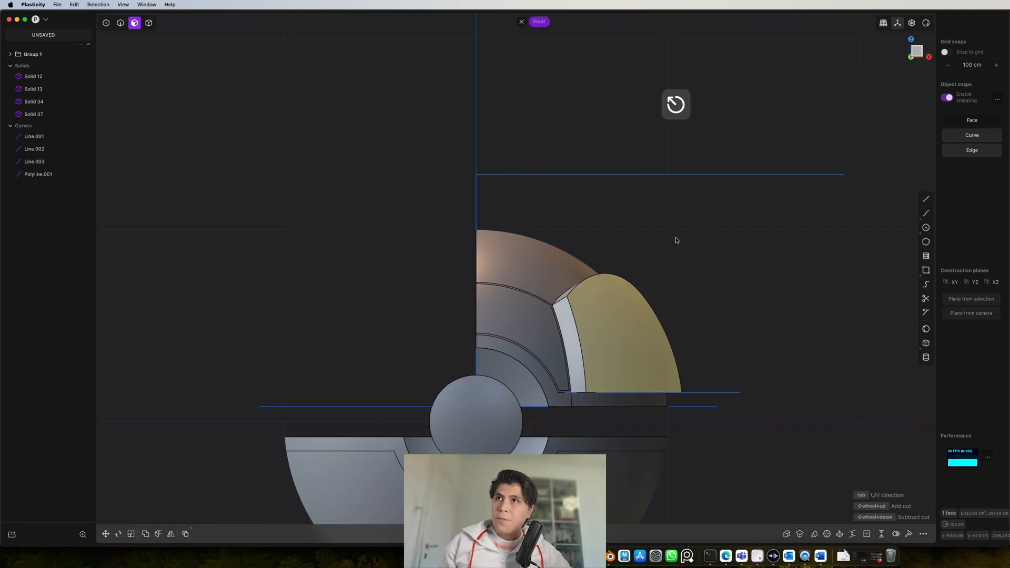
key(2)
click(612, 177)
key(g)
key(z)
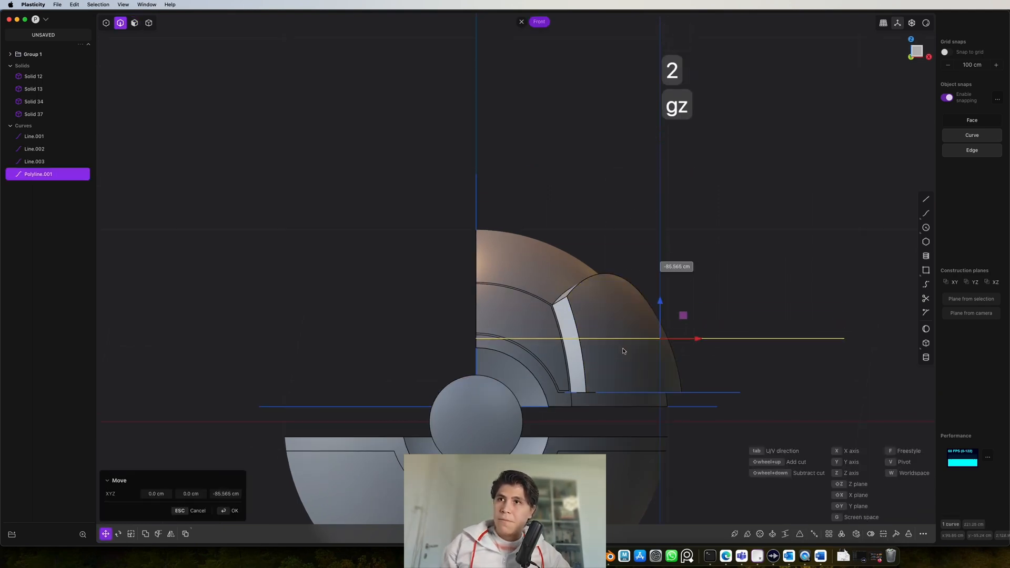
click(625, 398)
middle_drag(624, 397, 663, 449)
right_click(662, 449)
shift+middle_drag(671, 399, 657, 383)
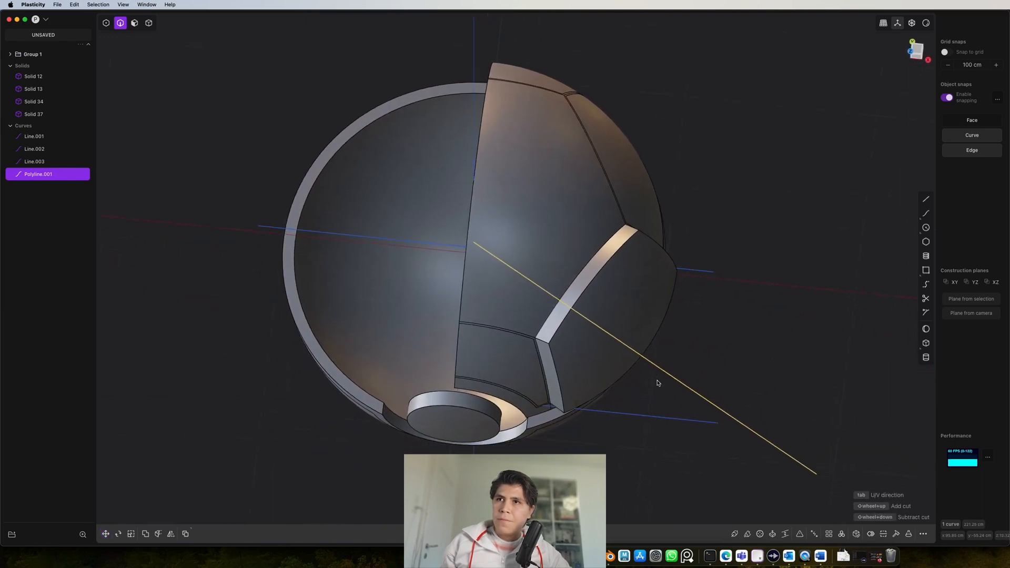
key(KP_7)
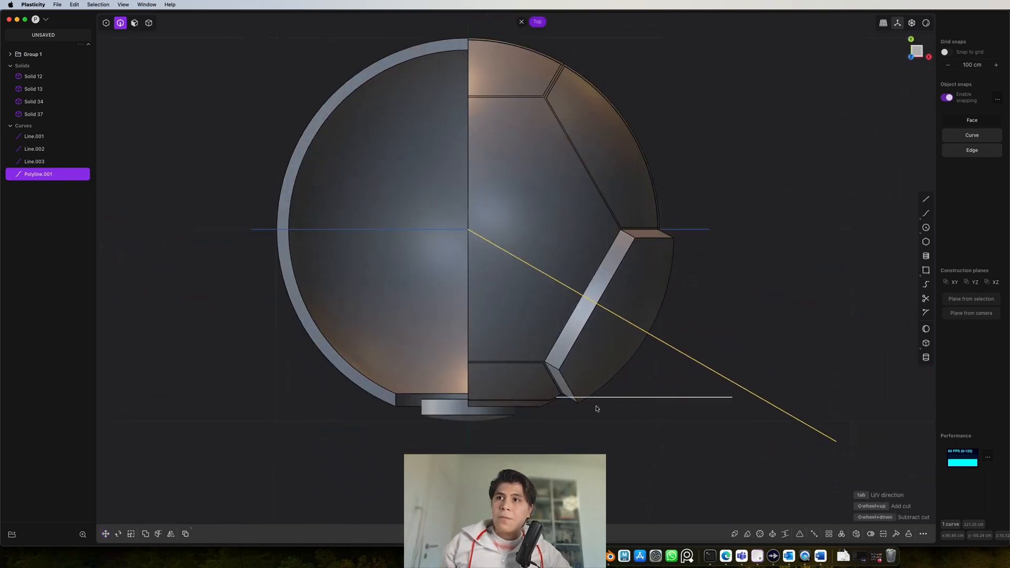
- Delete the horizontal line that was used to cut the extruded panel body
click(631, 400)
key(x)
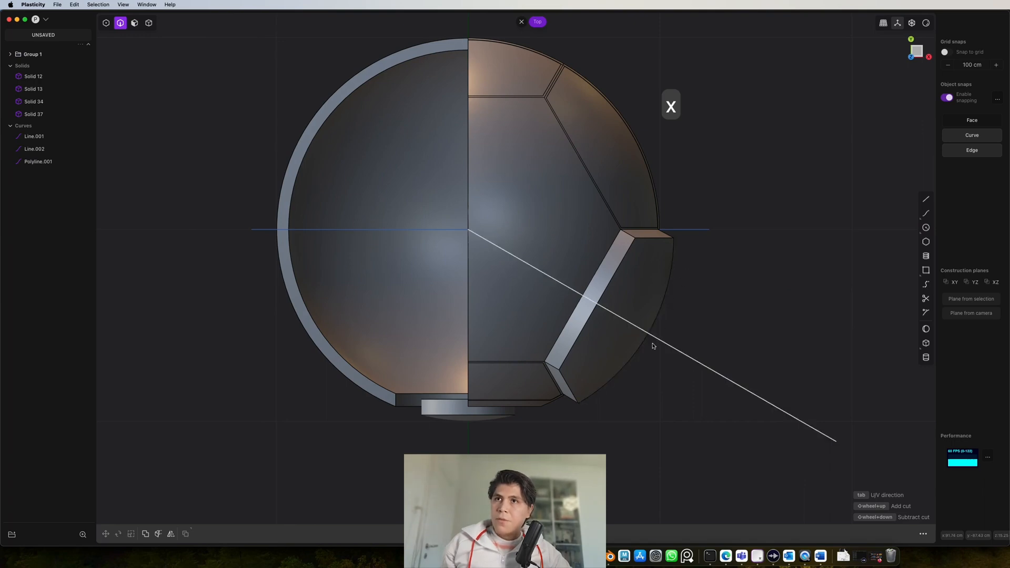
- Tilt the extruded panel body's outer face with Rotate, using a pivot placed on the diagonal line
key(3)
click(641, 315)
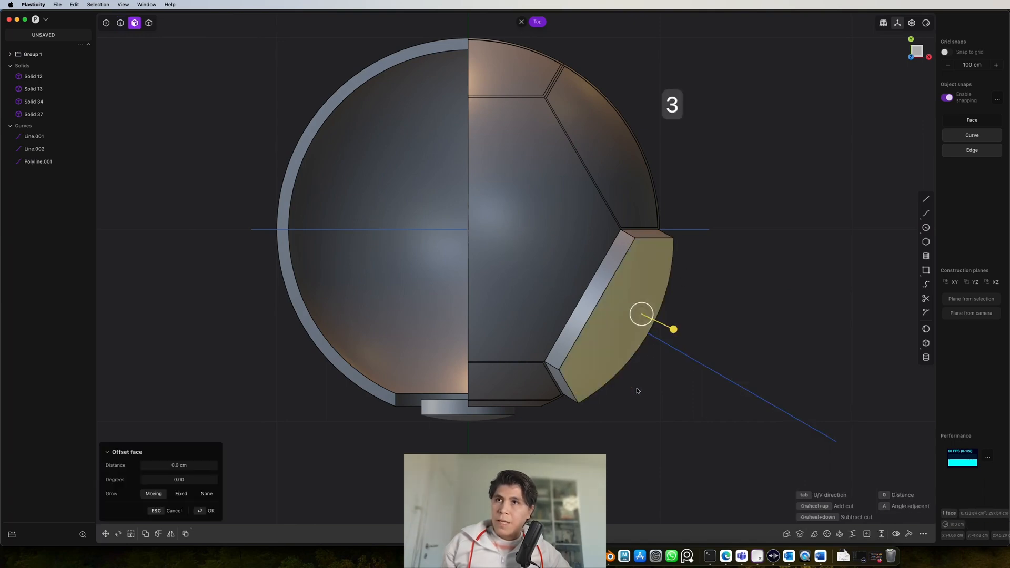
middle_drag(661, 406, 667, 287)
key(r)
scroll(667, 288, up, 5)
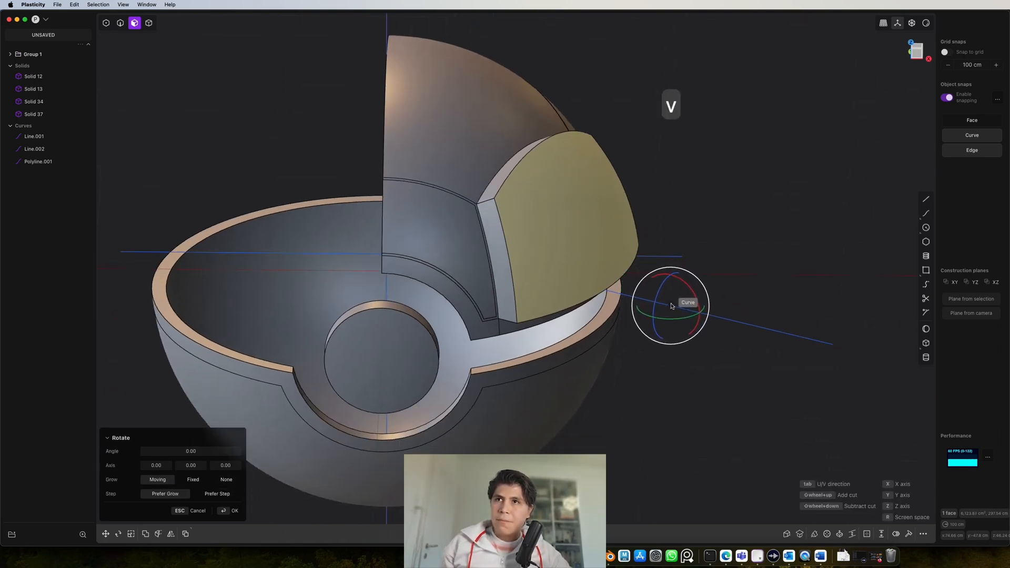
click(665, 304)
shift+middle_drag(664, 299, 670, 316)
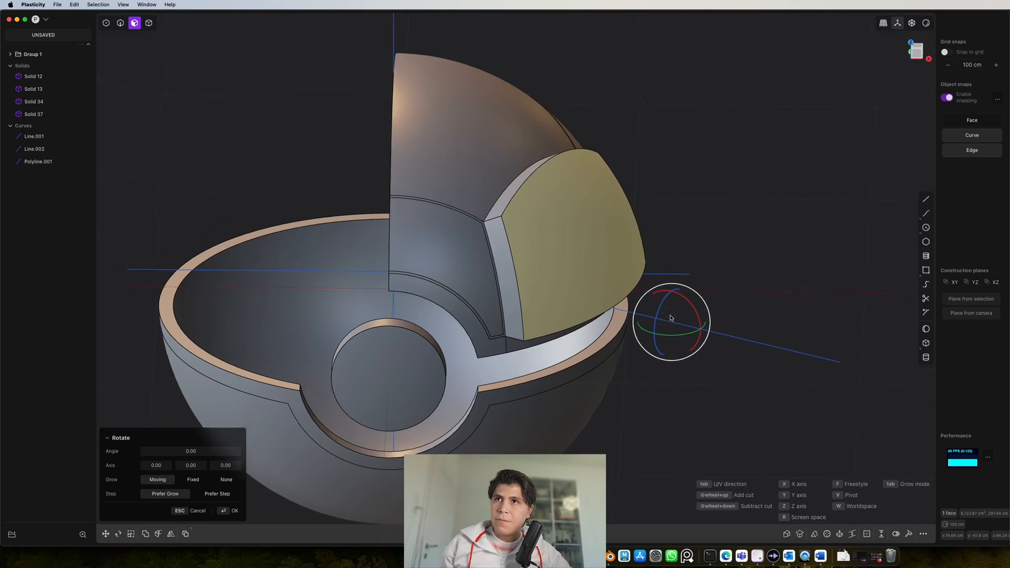
drag(687, 305, 727, 302)
click(914, 53)
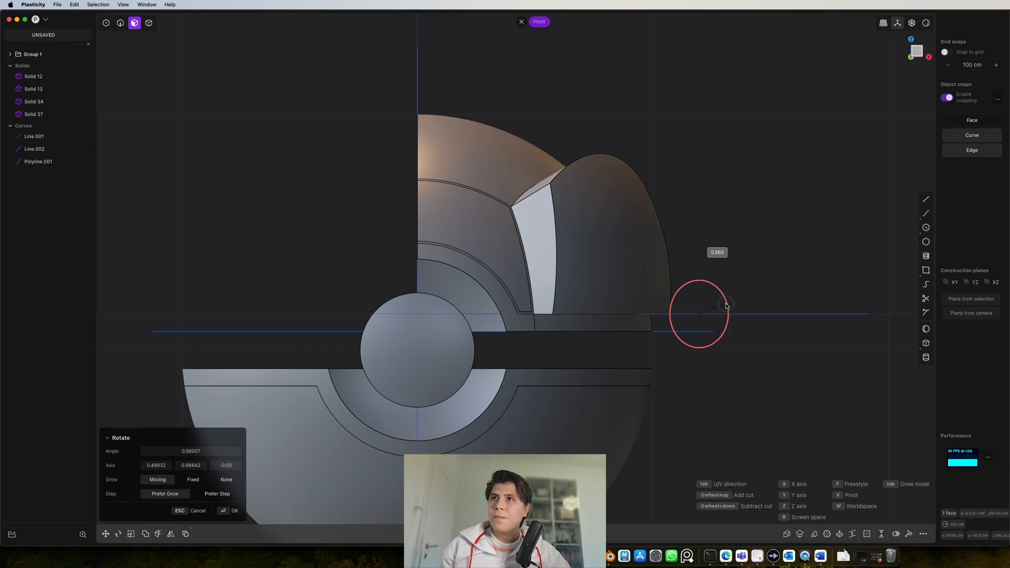
key(Return)
- Offset the faces of the upper shell's lower rim band outward together by about 5 cm
middle_drag(746, 256, 609, 266)
key(3)
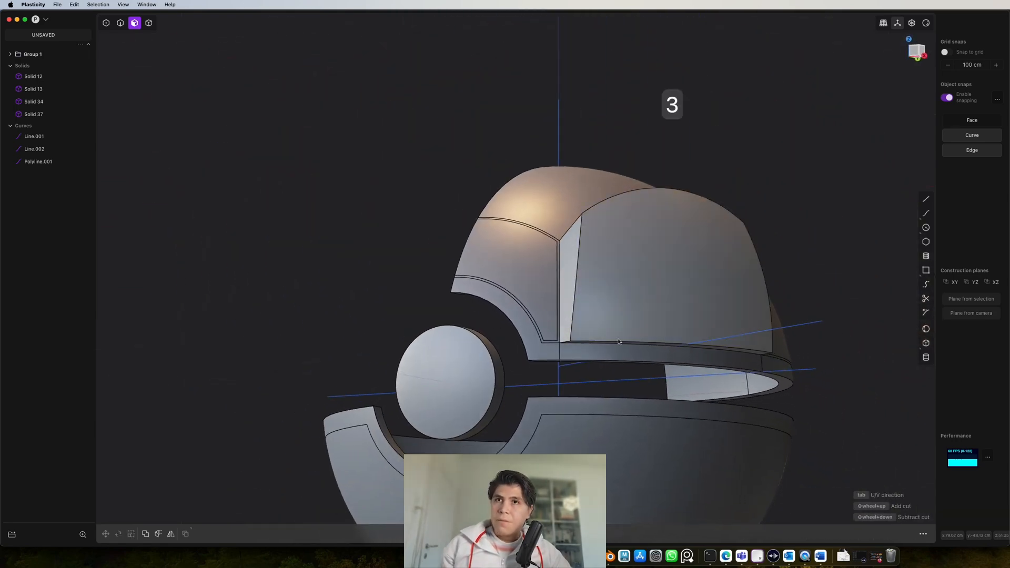
click(507, 312)
shift+click(595, 354)
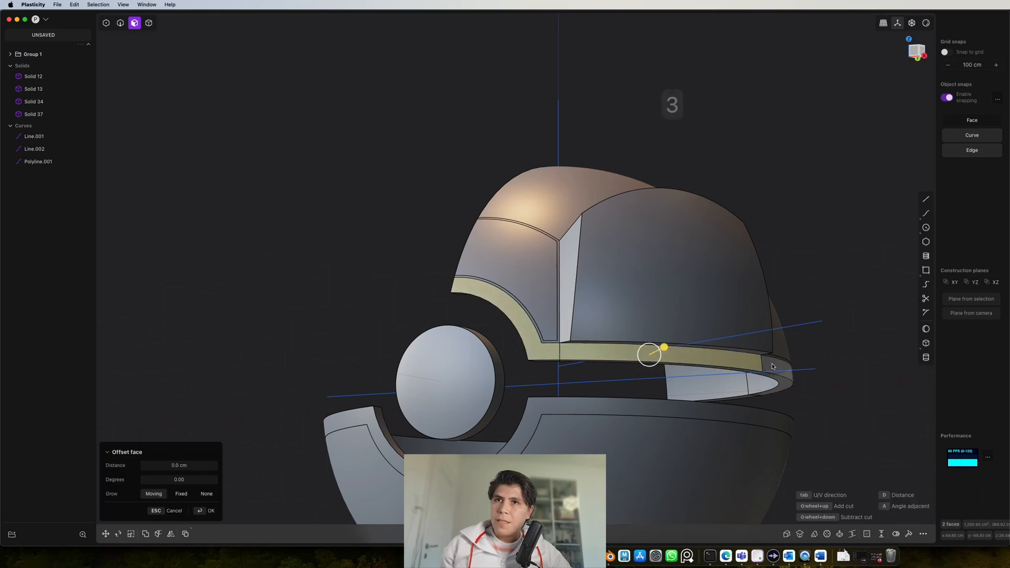
shift+click(776, 369)
middle_drag(778, 372, 347, 378)
shift+click(790, 353)
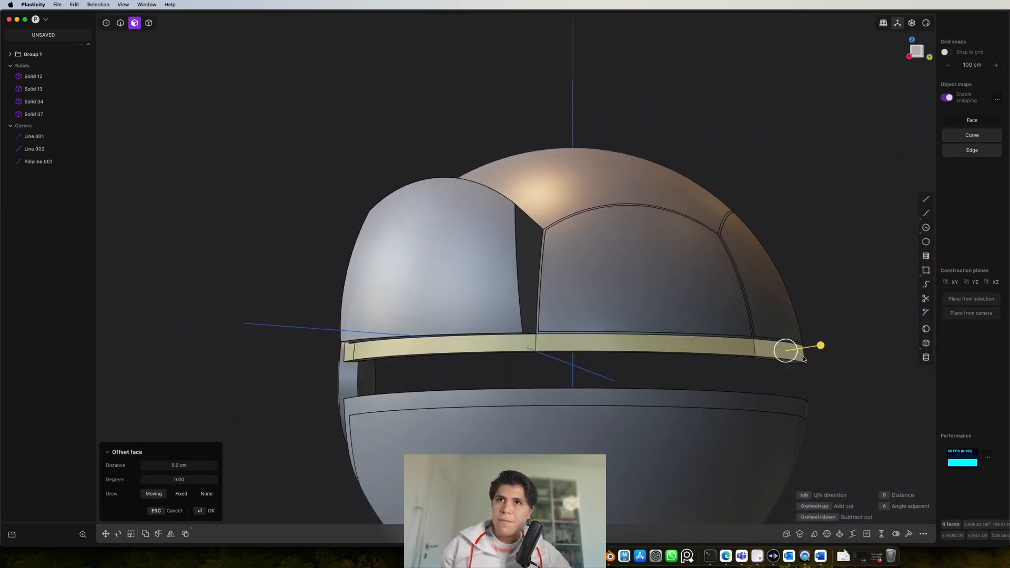
middle_drag(798, 356, 501, 120)
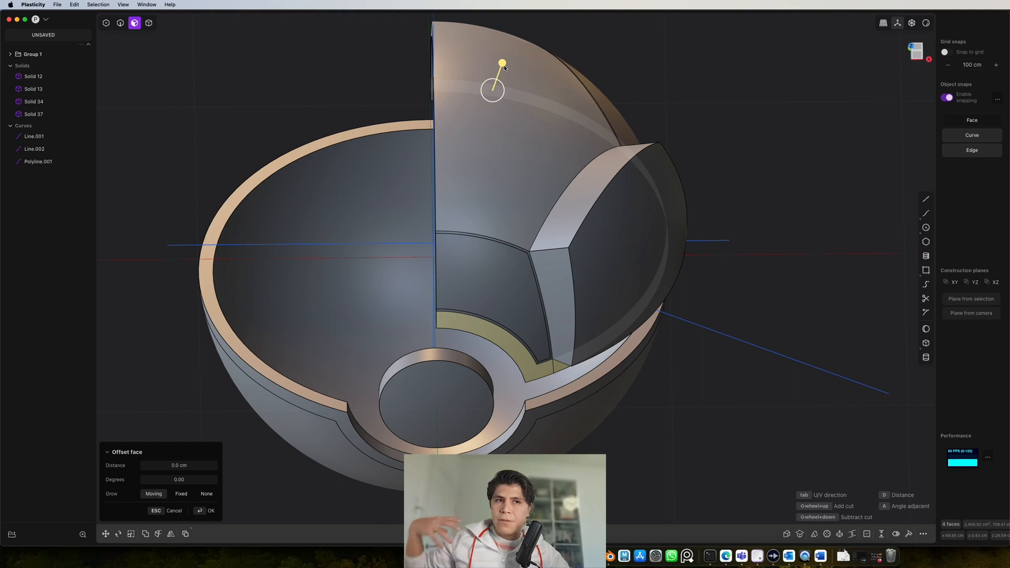
drag(505, 68, 512, 58)
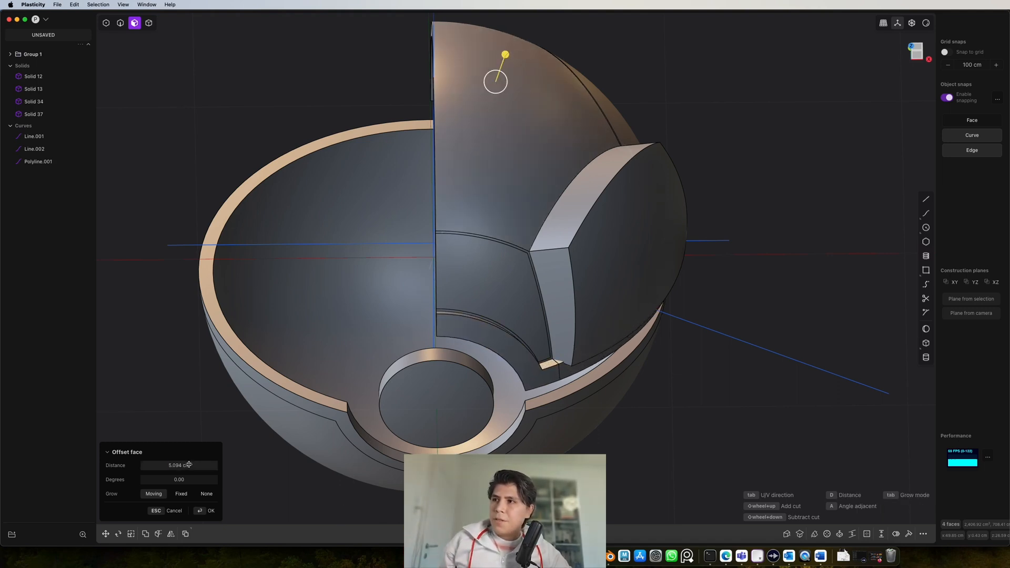
- Offset the outer face of the extruded panel body inward by about 5.8 cm
middle_drag(481, 441, 545, 343)
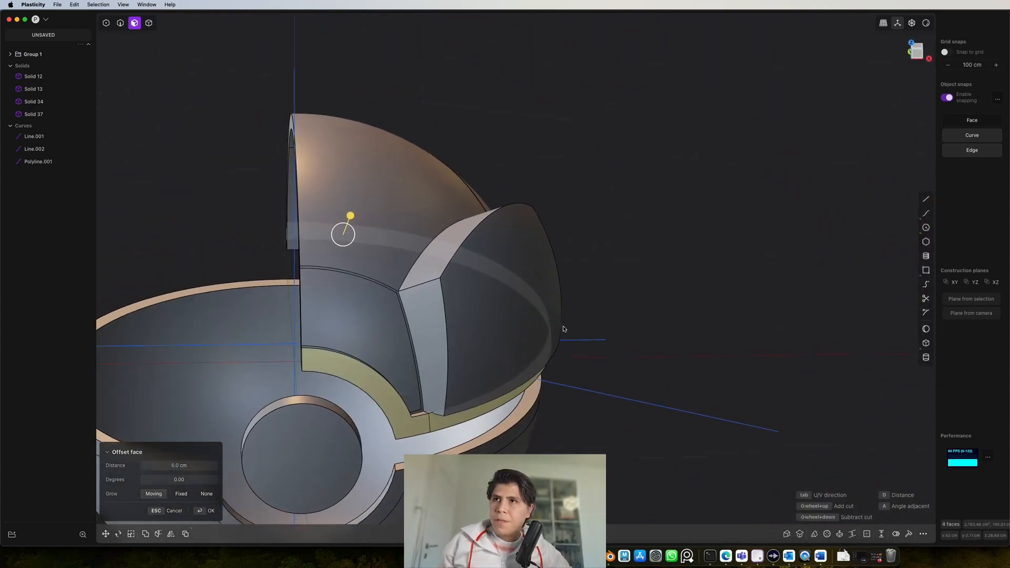
click(524, 342)
scroll(526, 344, up, 5)
shift+middle_drag(558, 387, 819, 255)
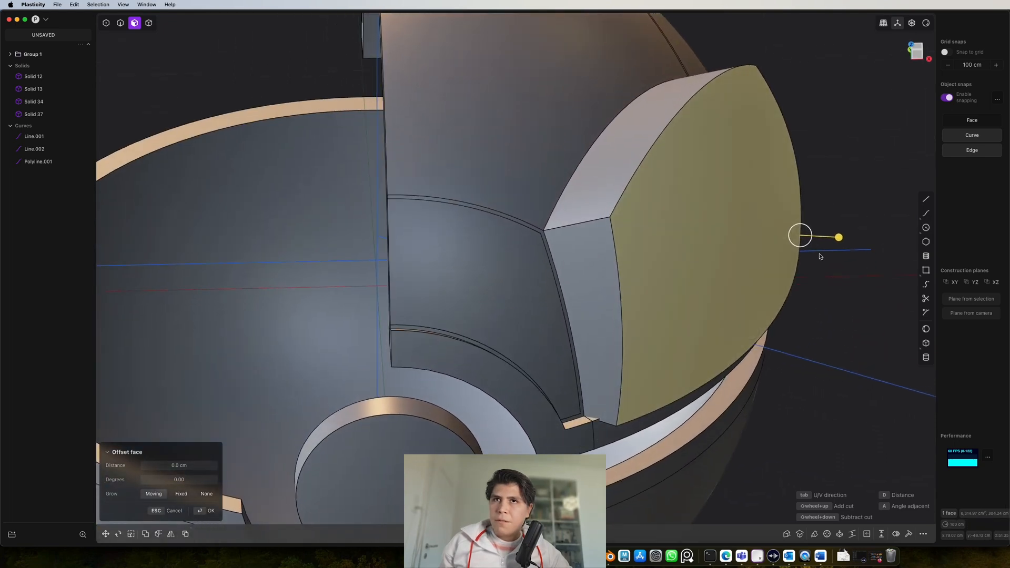
drag(837, 246, 818, 244)
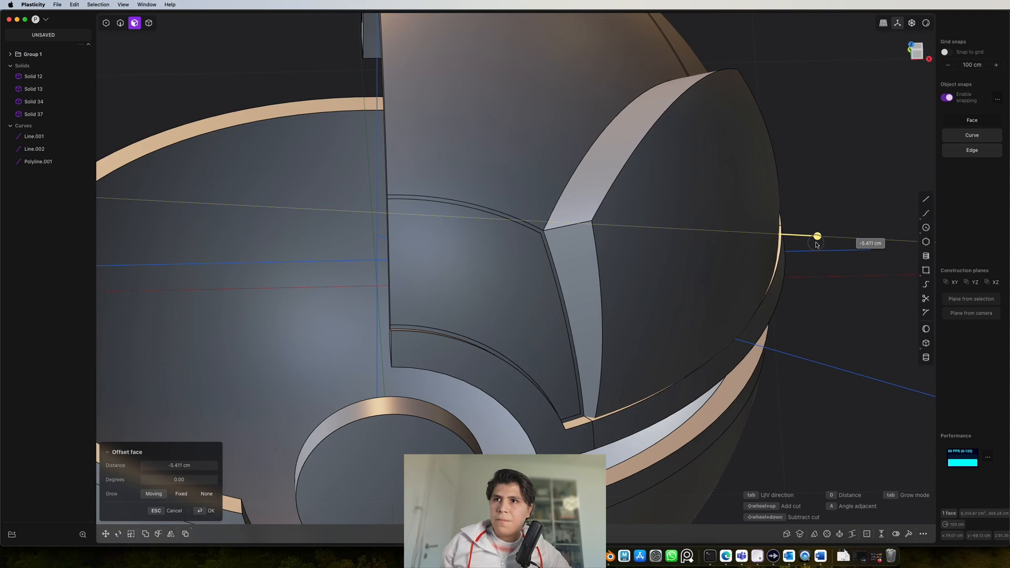
middle_drag(816, 244, 783, 428)
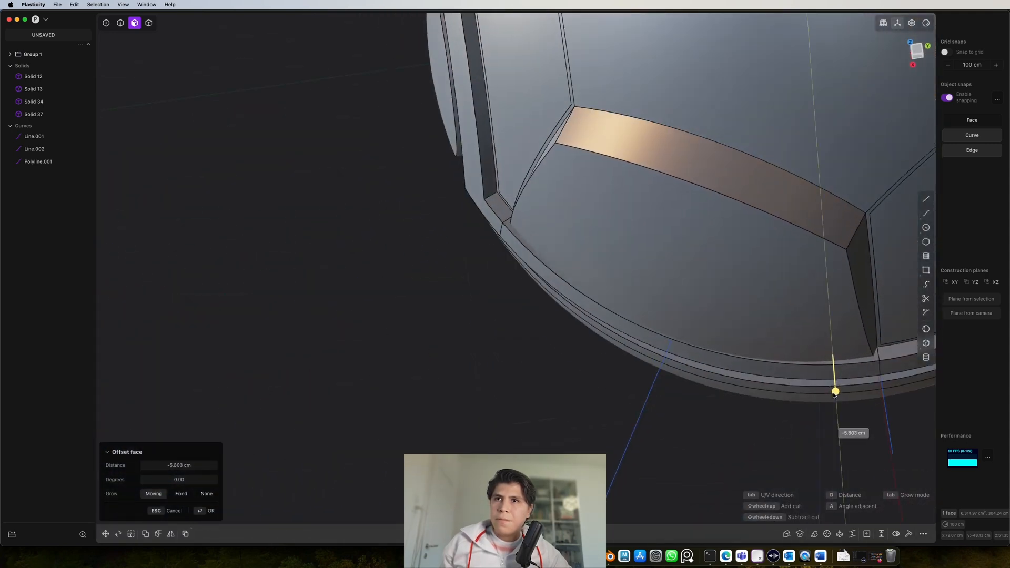
middle_drag(745, 392, 664, 363)
- Offset the boundary of the extruded panel's outer face inward by about 6.85 cm to draw an inner outline
key(o)
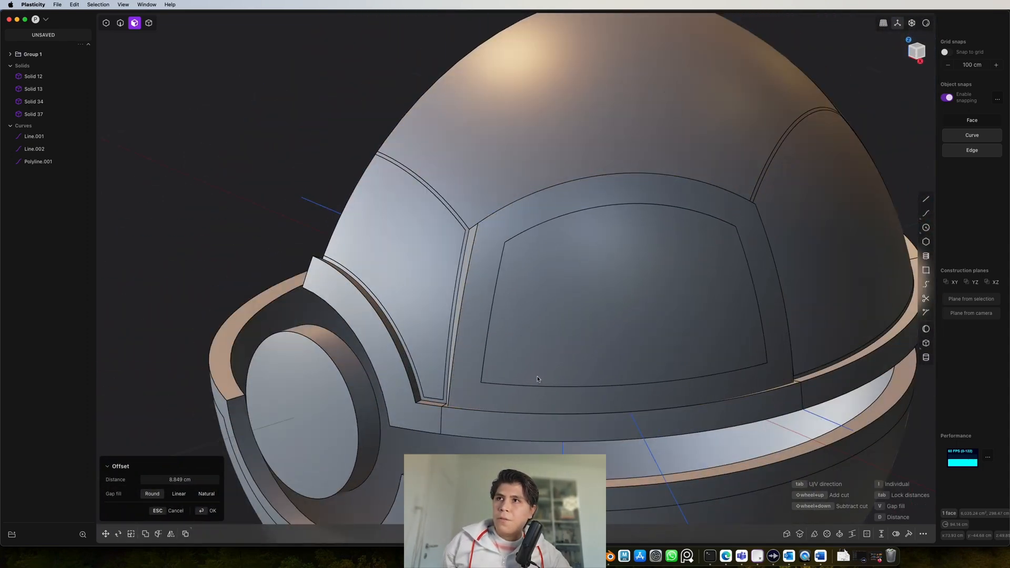
mouse_move(538, 372)
middle_down()
mouse_move(534, 387)
mouse_move(548, 368)
middle_up()
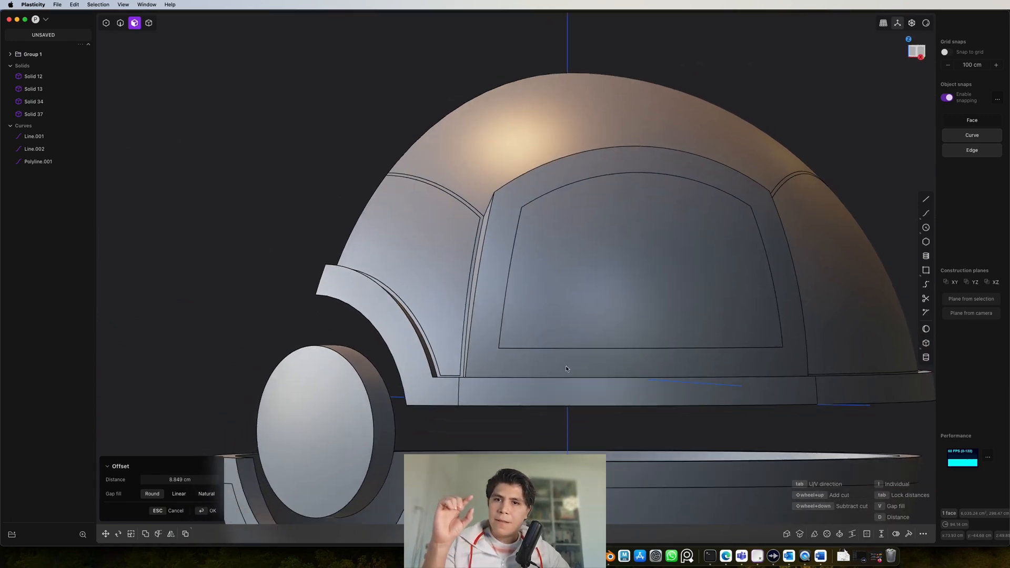
scroll(562, 399, down, 4)
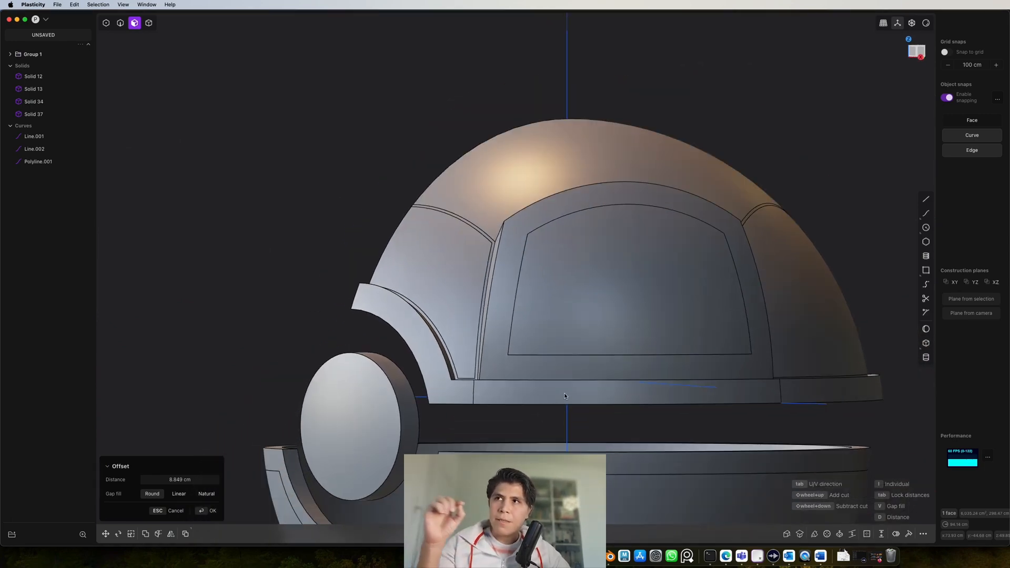
right_click(561, 399)
- Mirror the upper half-shell across the ball's centre plane along X
middle_drag(560, 399, 596, 315)
click(739, 318)
scroll(736, 318, down, 3)
scroll(596, 316, up, 4)
scroll(596, 316, up, 2)
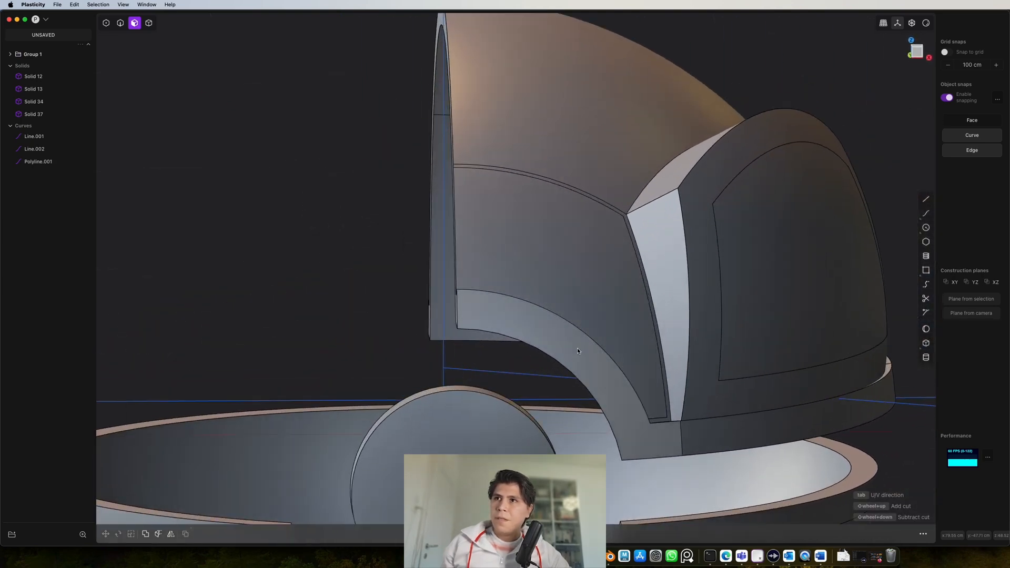
scroll(577, 348, down, 2)
key(4)
click(583, 270)
middle_drag(583, 271, 565, 295)
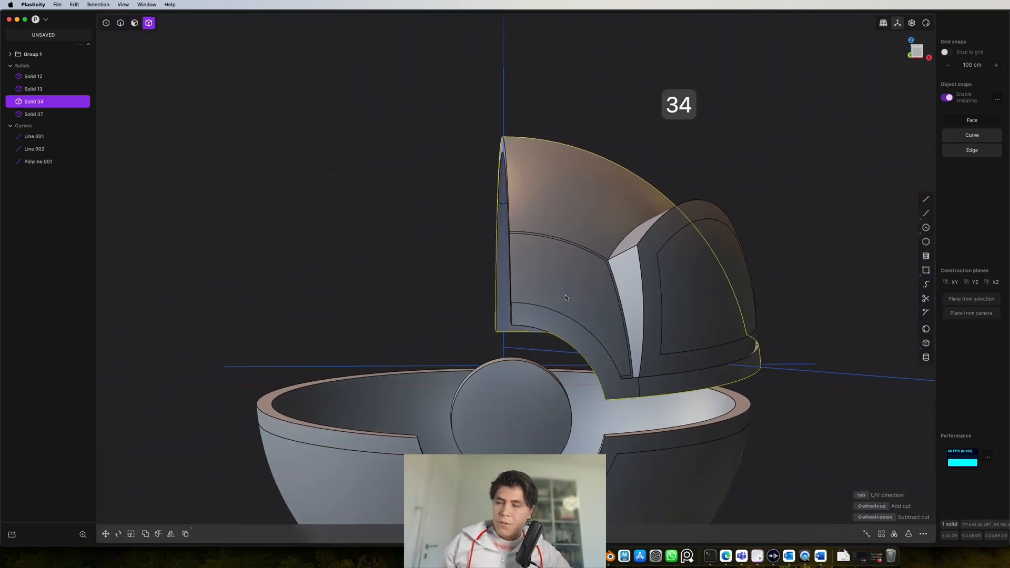
key(alt+x)
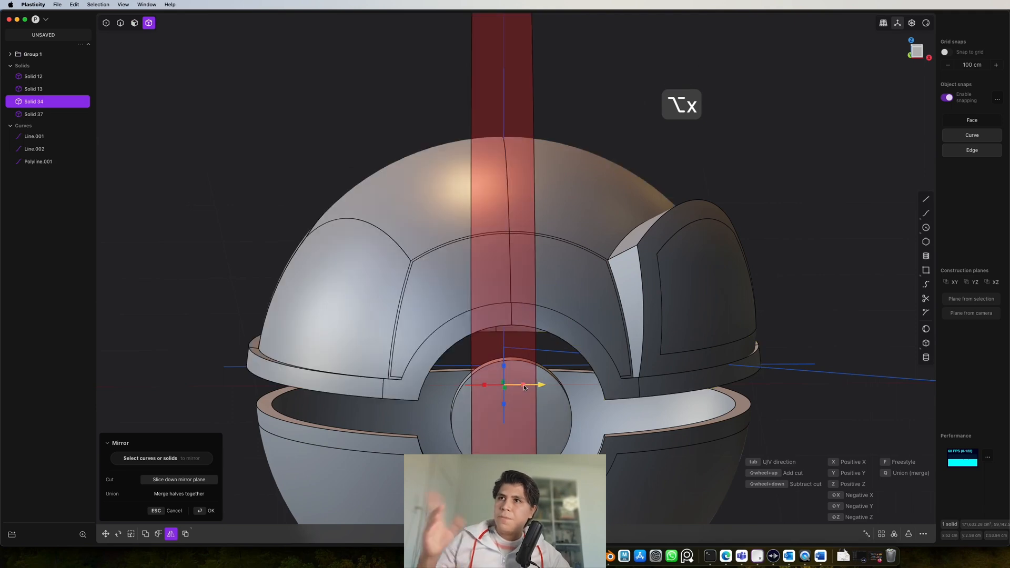
click(524, 382)
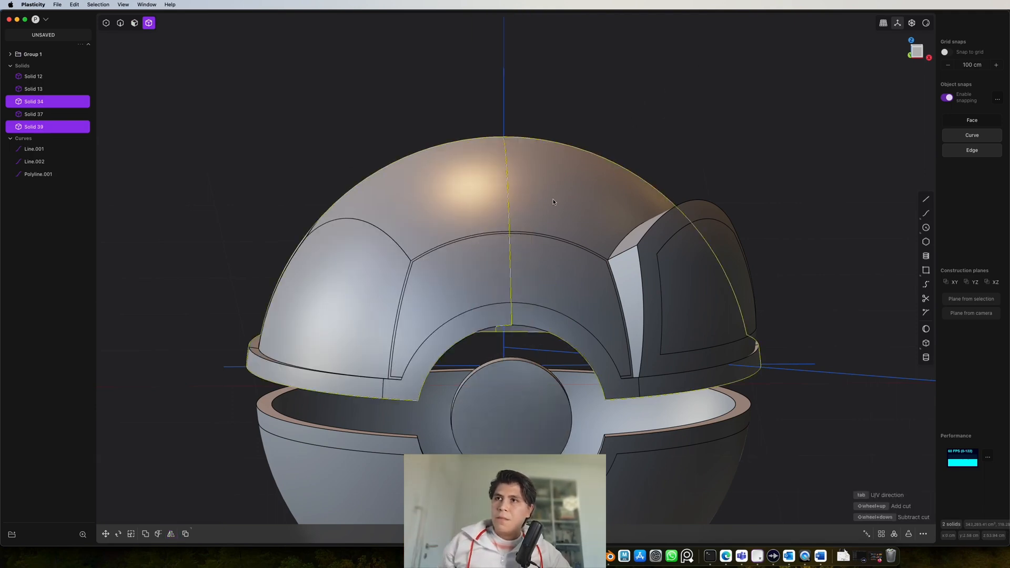
- Join the two mirrored upper shell halves with a Boolean union
key(q)
key(q)
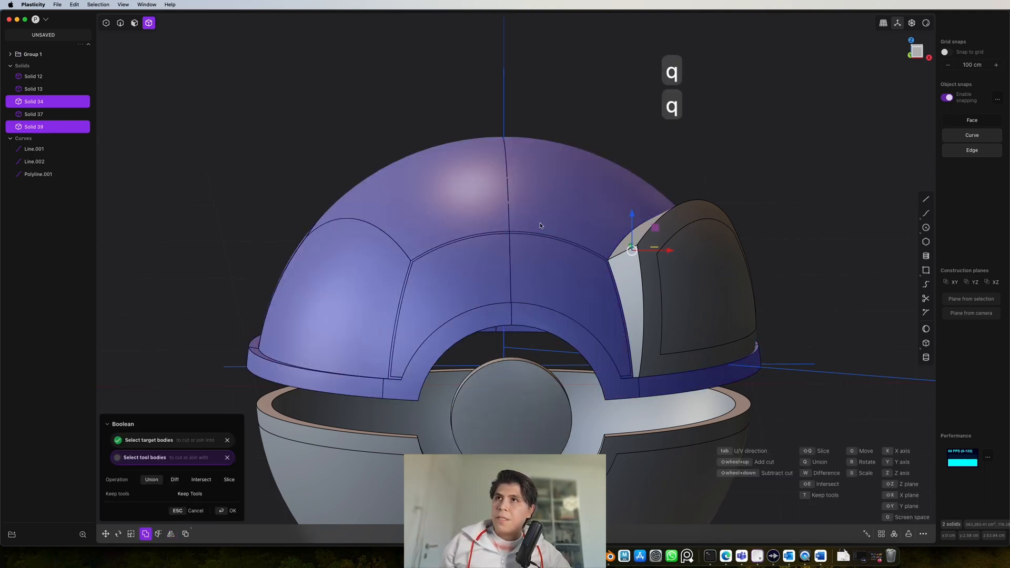
right_click(611, 178)
- Offset the front panel face above the button outward by 4 cm
middle_drag(612, 179, 596, 206)
scroll(655, 244, up, 5)
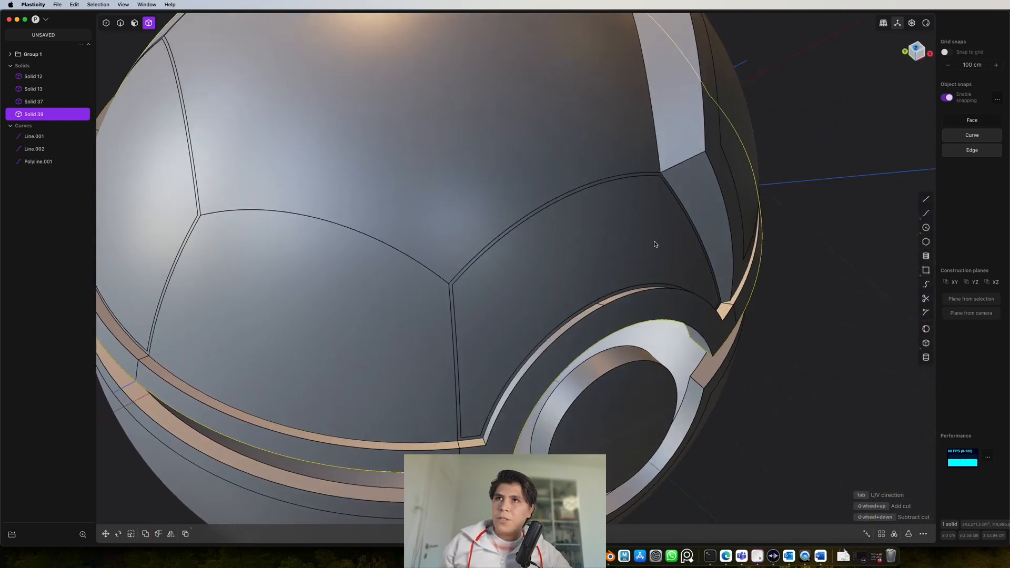
key(3)
click(618, 256)
middle_drag(529, 283, 570, 255)
drag(562, 249, 569, 238)
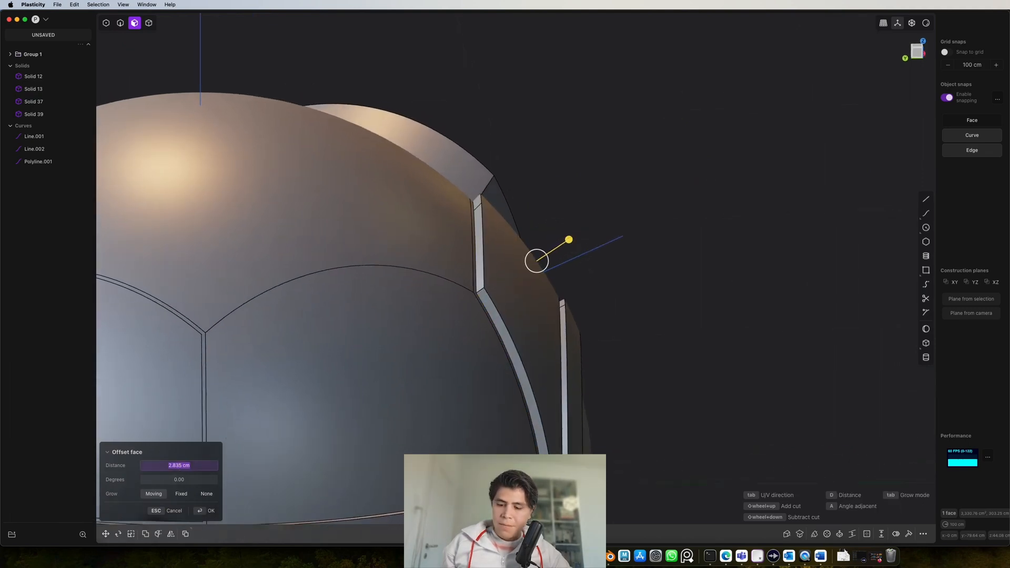
text(4)
key(Return)
- Chamfer all boundary edges of the raised front panel by about 3.3 cm
middle_drag(611, 342, 466, 345)
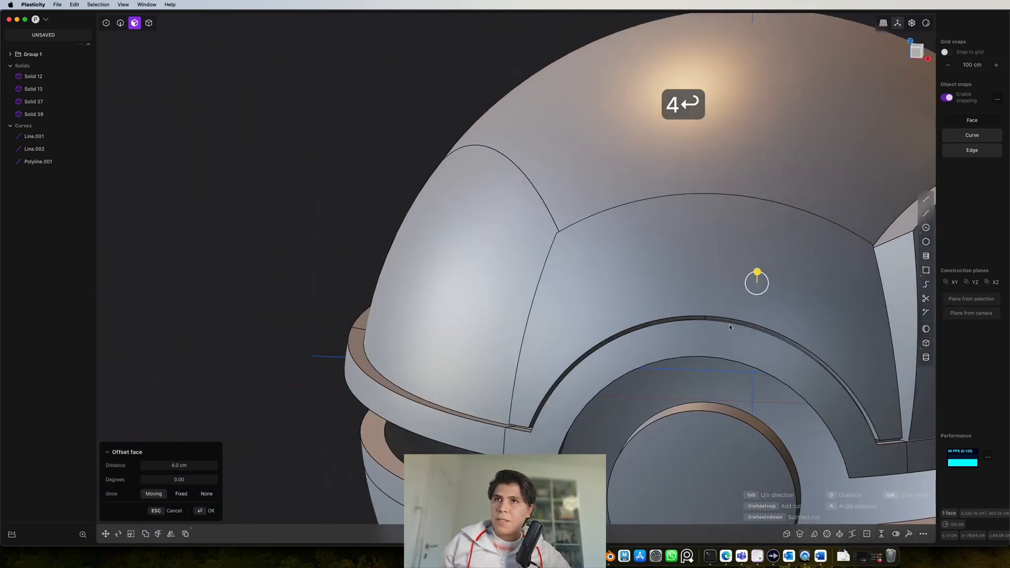
shift+middle_drag(729, 324, 612, 354)
right_click(613, 354)
key(ctrl+2)
middle_drag(674, 334, 663, 192)
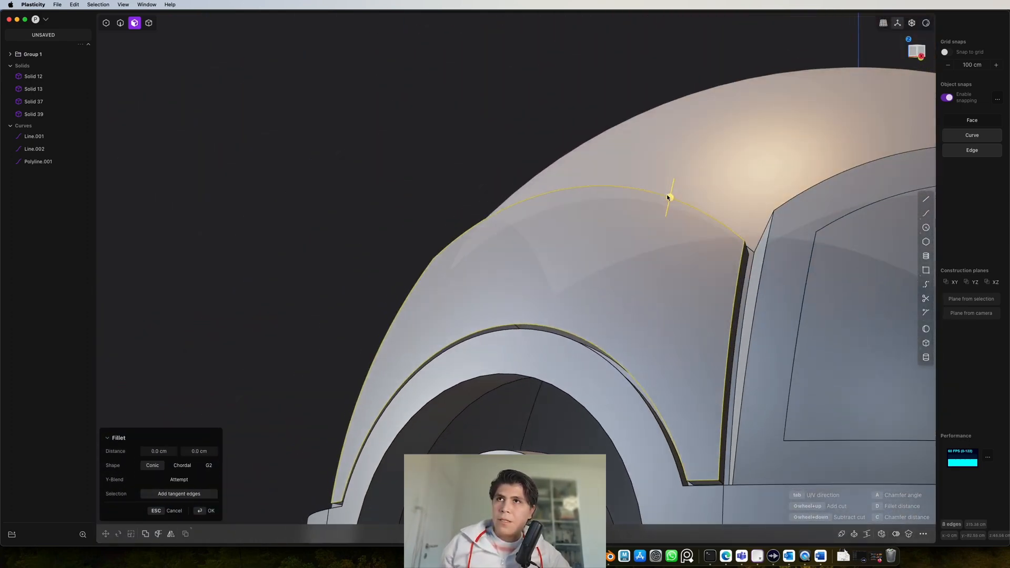
drag(668, 198, 670, 216)
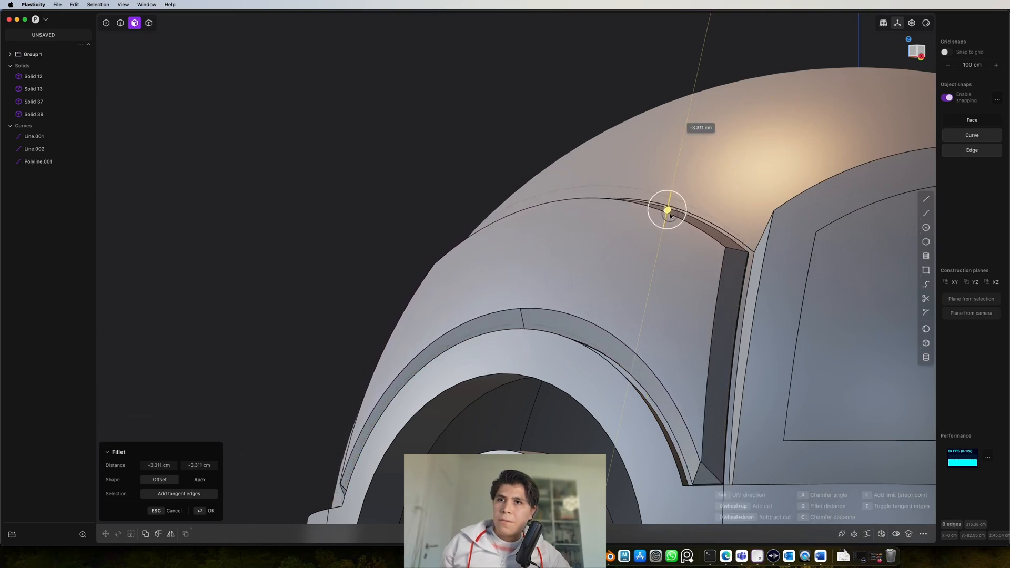
middle_drag(671, 217, 456, 272)
key(Return)
- Offset the rear side panel face next to the extruded panel outward by 4 cm
click(458, 272)
middle_drag(532, 274, 628, 254)
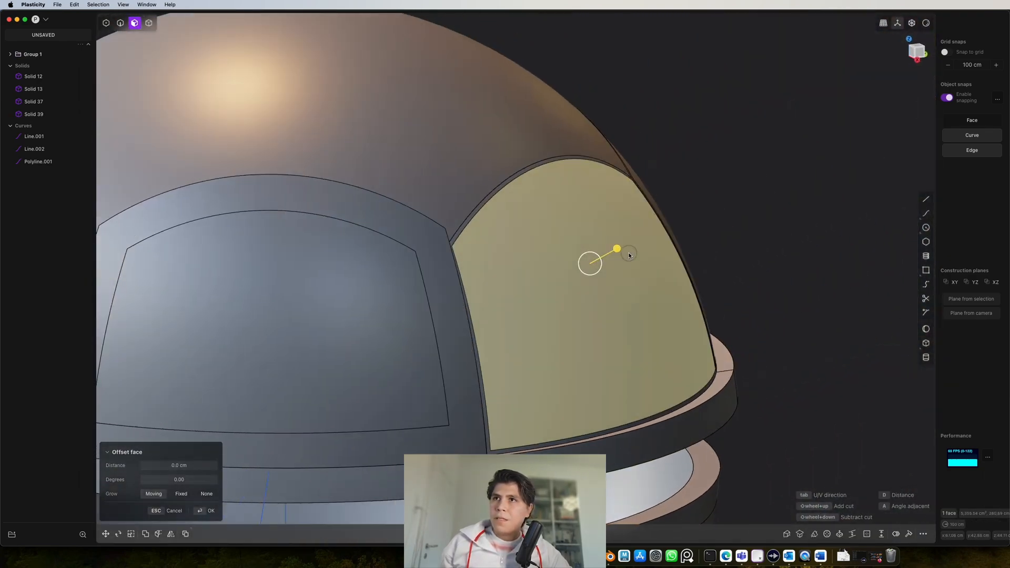
drag(620, 252, 627, 243)
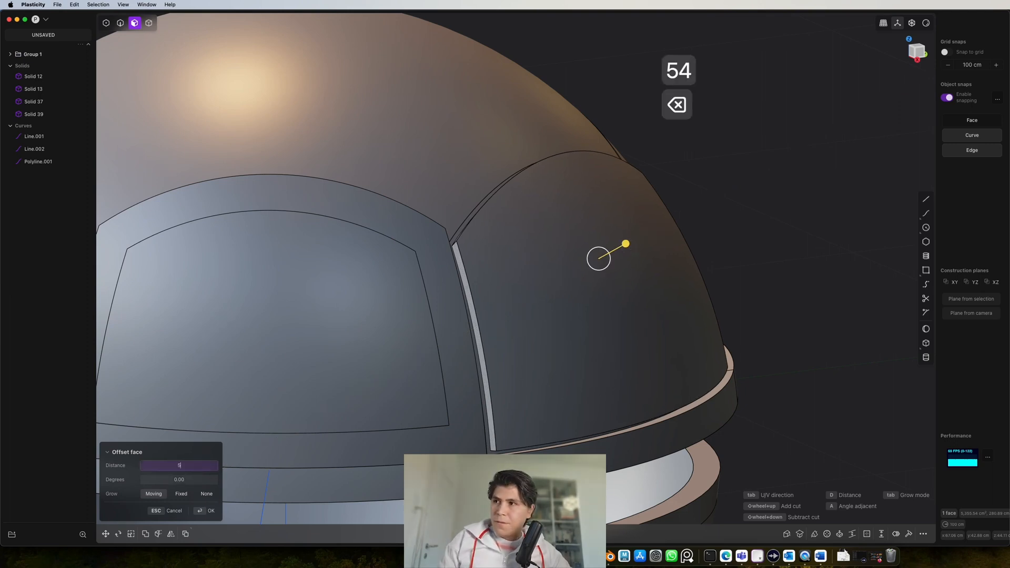
key(Return)
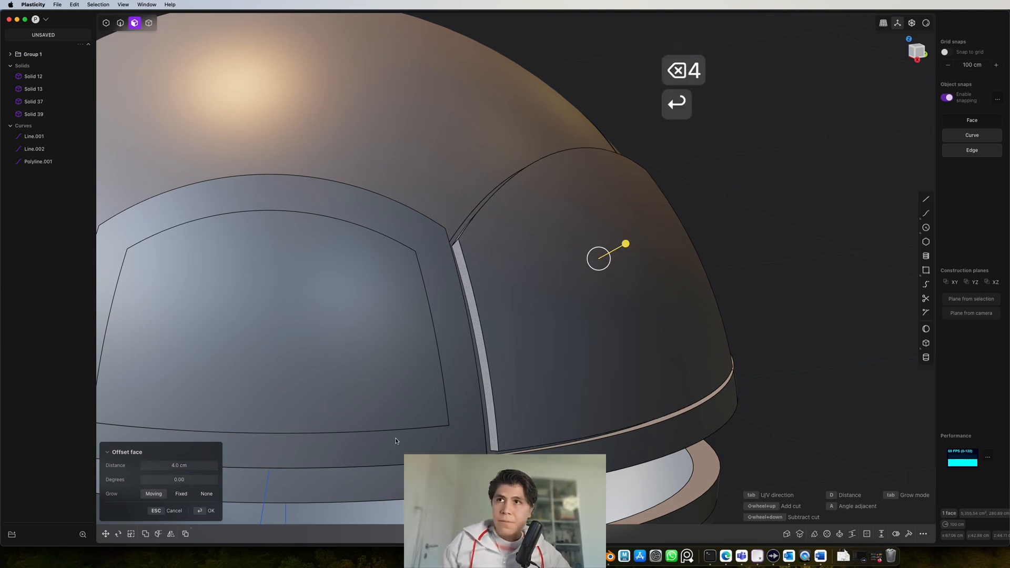
- Chamfer the boundary edges of the raised rear side panel
middle_drag(396, 439, 405, 441)
click(577, 397)
key(ctrl+2)
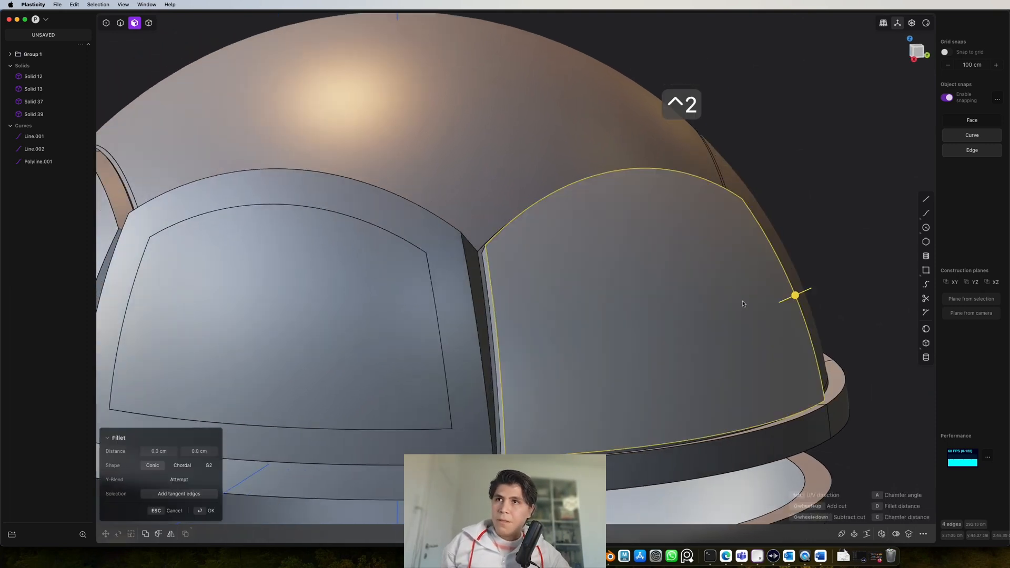
drag(795, 295, 782, 301)
middle_drag(782, 302, 671, 332)
key(Return)
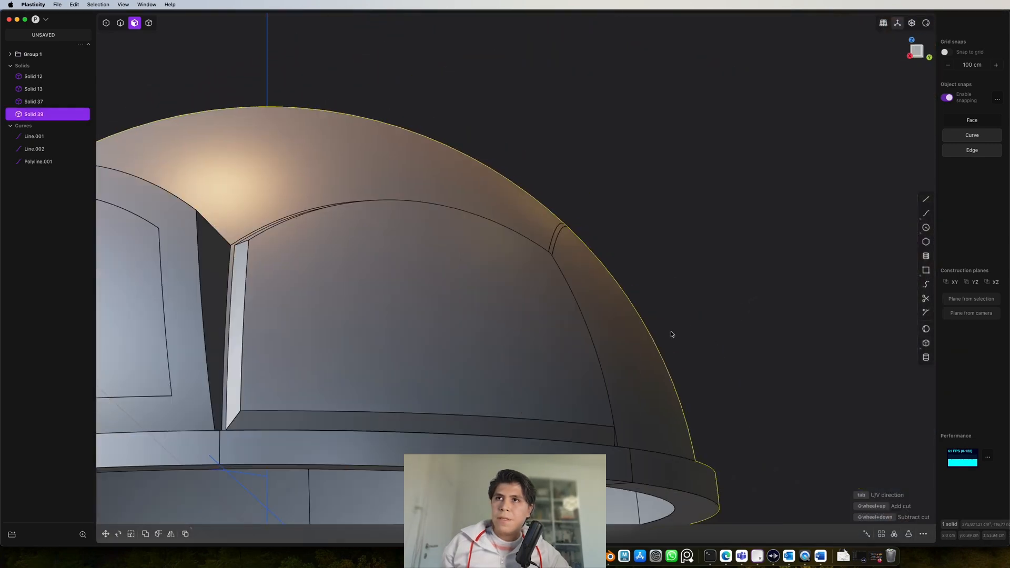
- Offset the back panel face of the upper shell outward by 4 cm
click(618, 340)
drag(648, 320, 635, 328)
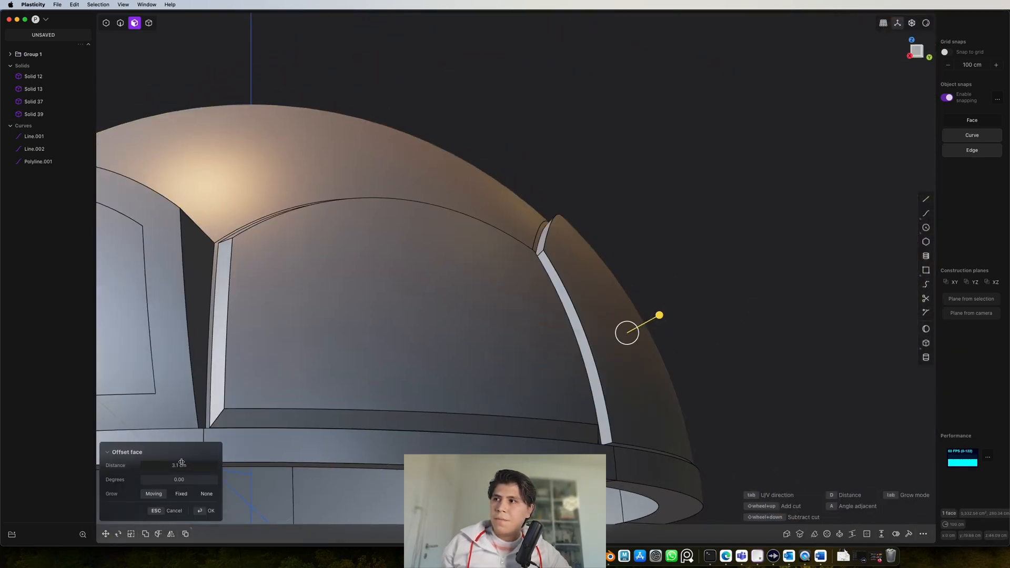
text(4)
key(Return)
- Chamfer the boundary edges of the raised back panel on the upper shell by about 3.4 cm
click(657, 360)
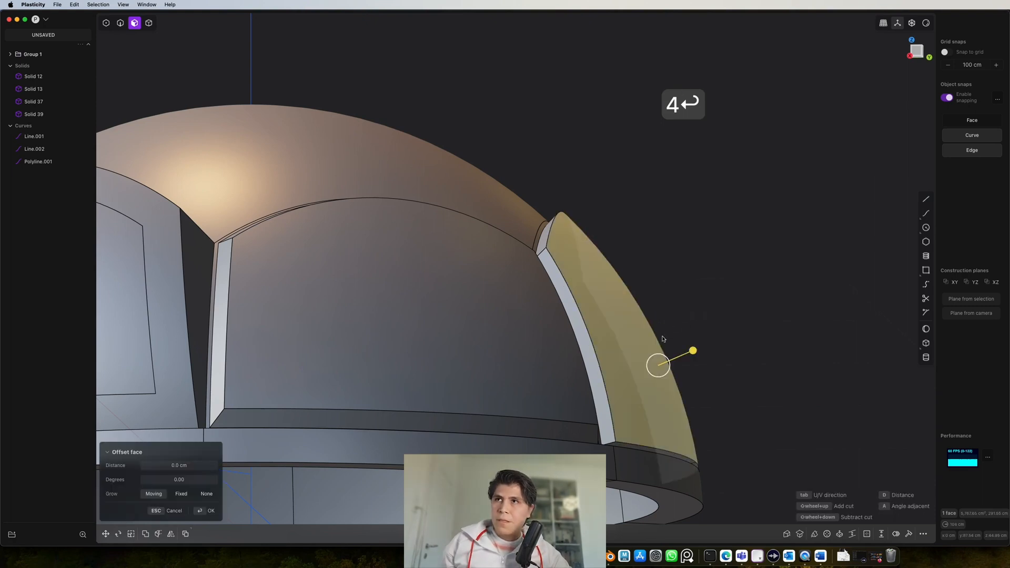
middle_drag(662, 338, 661, 346)
key(ctrl+2)
drag(671, 454, 661, 447)
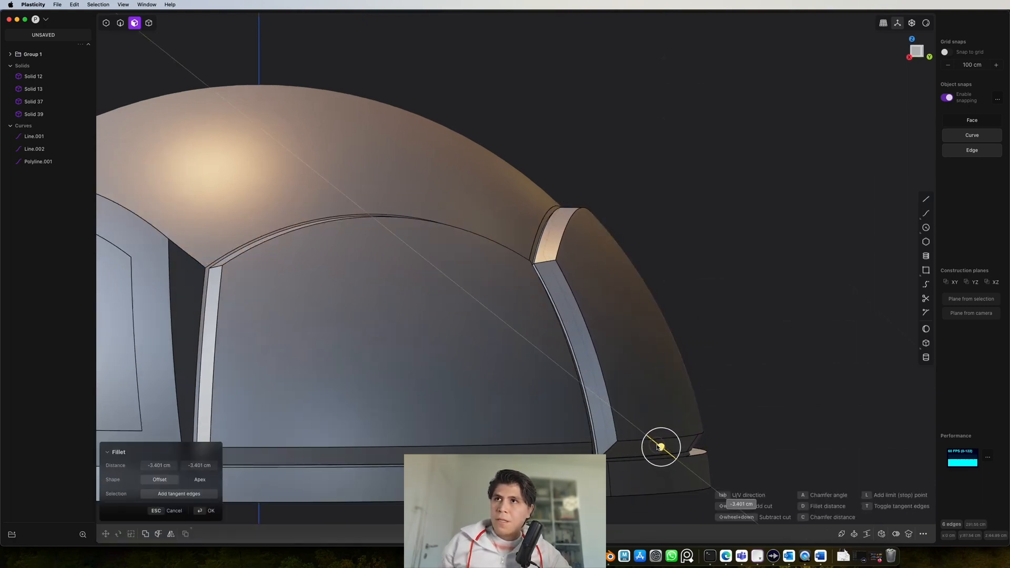
key(Return)
- Offset the large top cap face of the upper shell outward by 4 cm
scroll(571, 312, down, 3)
middle_drag(241, 309, 622, 269)
click(622, 226)
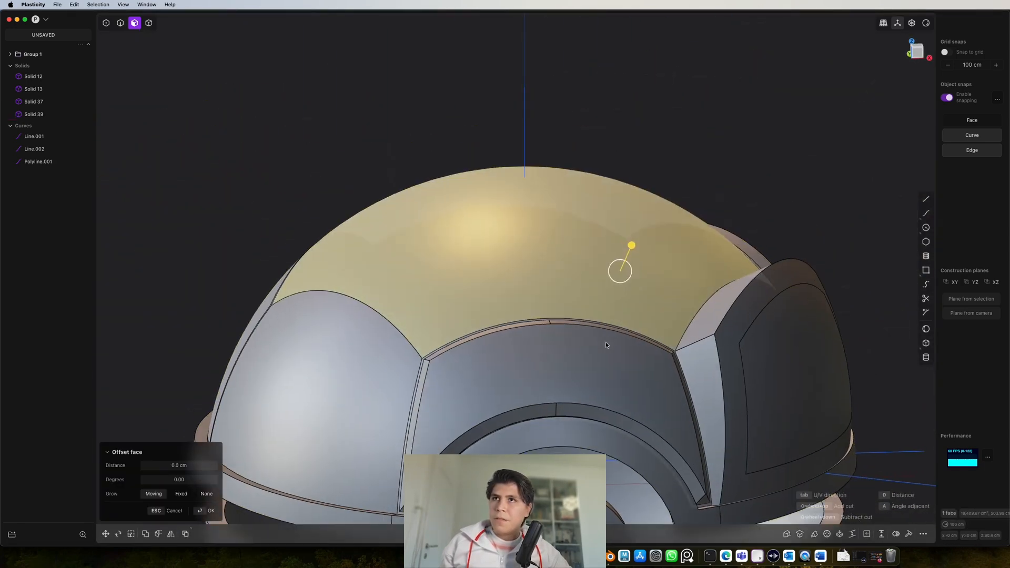
drag(632, 242, 637, 235)
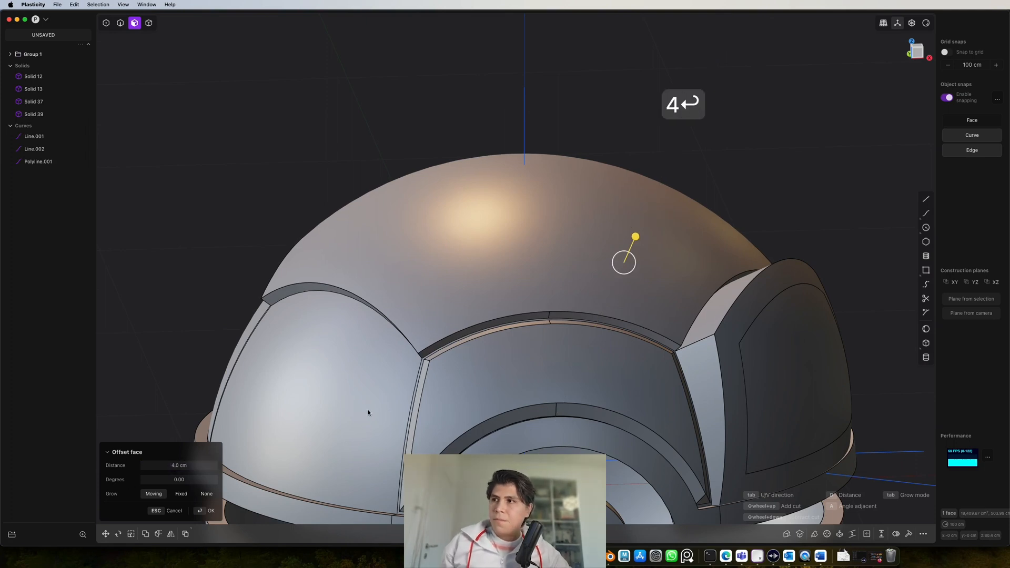
right_click(589, 296)
- Chamfer all scalloped boundary edges of the raised top cap
key(ctrl+2)
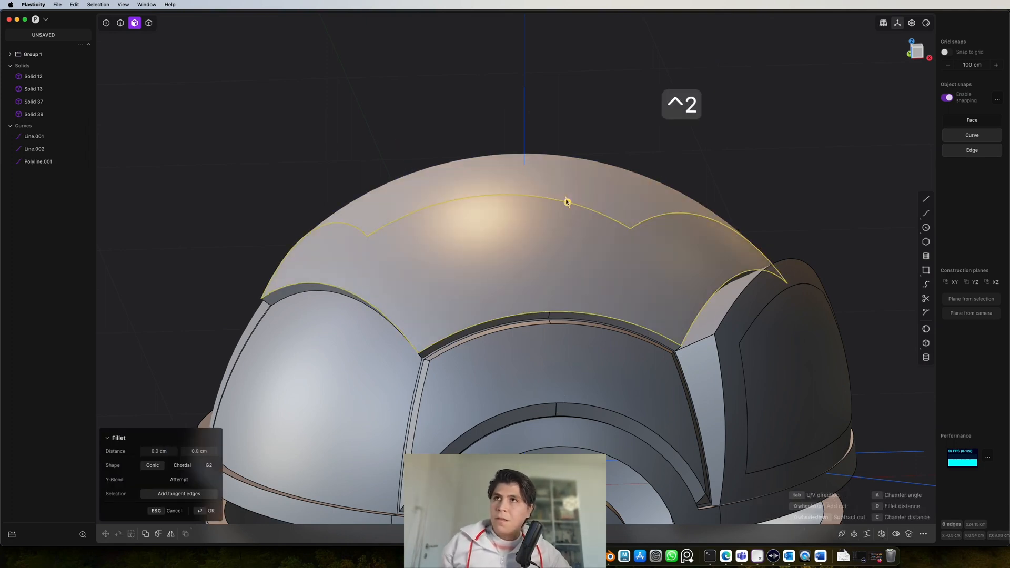
drag(567, 202, 571, 203)
middle_drag(571, 203, 668, 207)
right_click(682, 267)
- Cut the upper shell body along its vertical centreline in front view and delete the half without the extruded side panel
scroll(683, 267, down, 2)
click(907, 56)
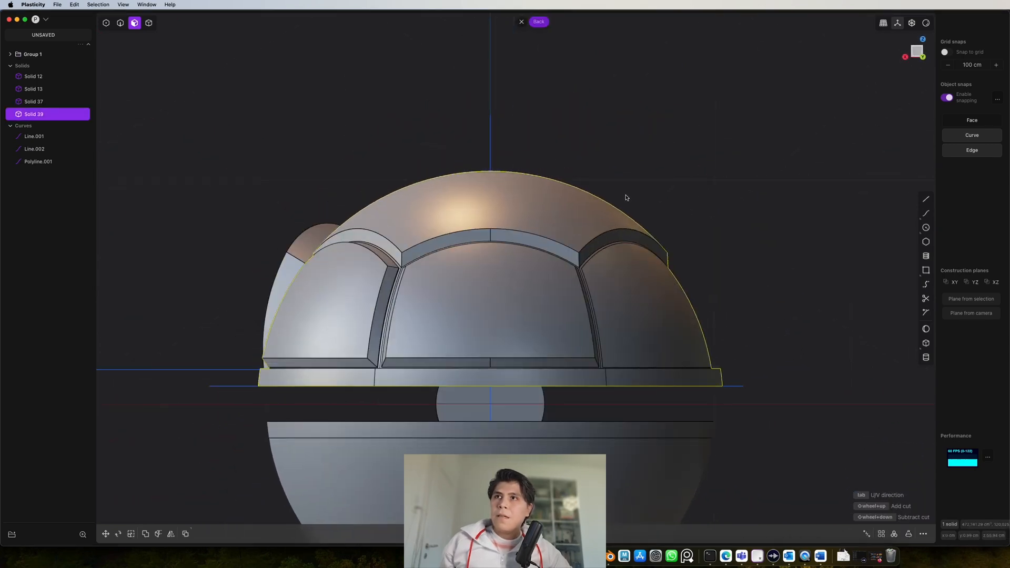
key(1)
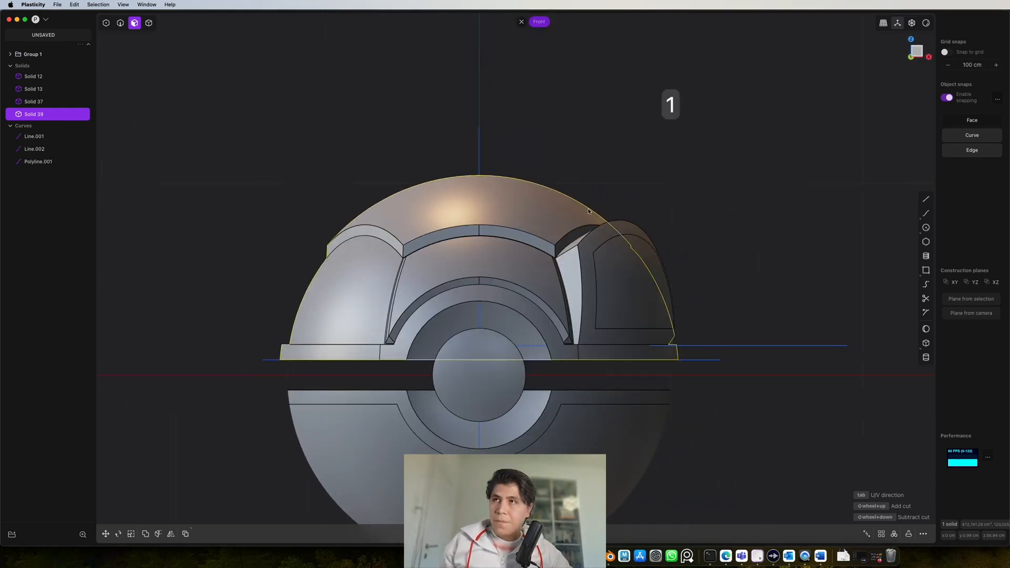
key(shift+a)
key(2)
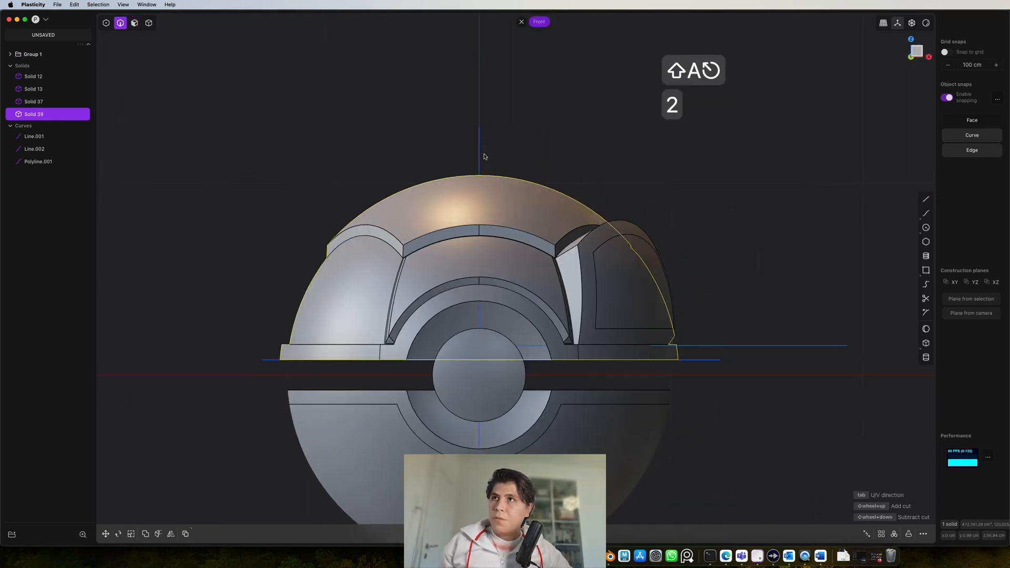
click(480, 156)
shift+middle_drag(530, 220, 560, 194)
key(c)
click(561, 210)
right_click(562, 210)
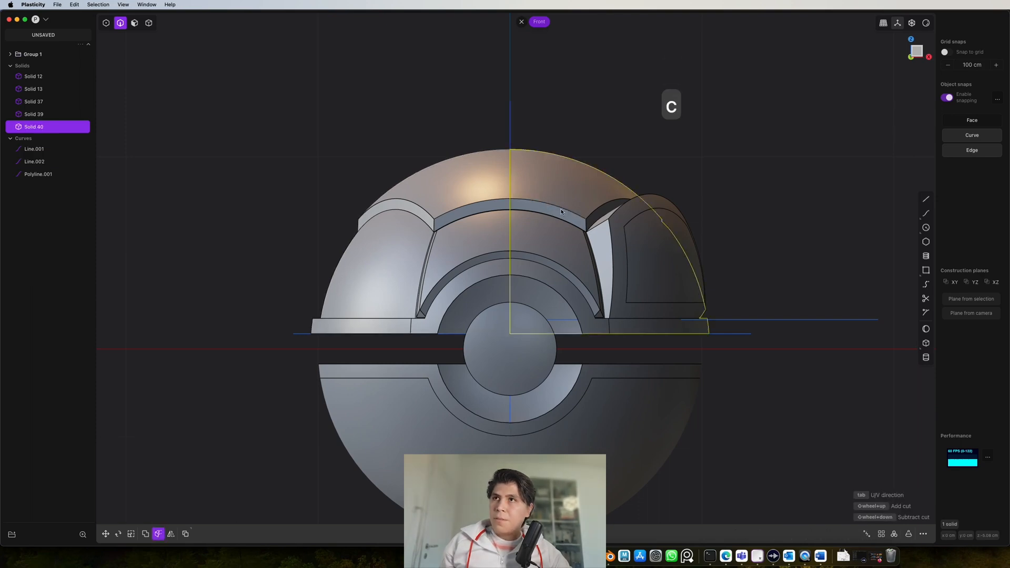
key(x)
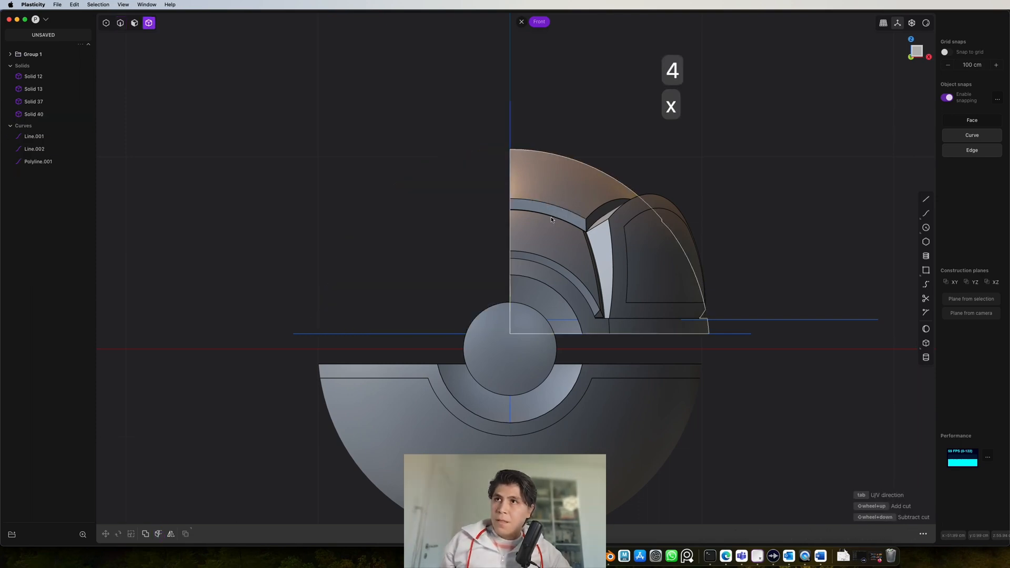
- Mirror the remaining upper shell half across the X axis with the halves merged into one body
key(alt+x)
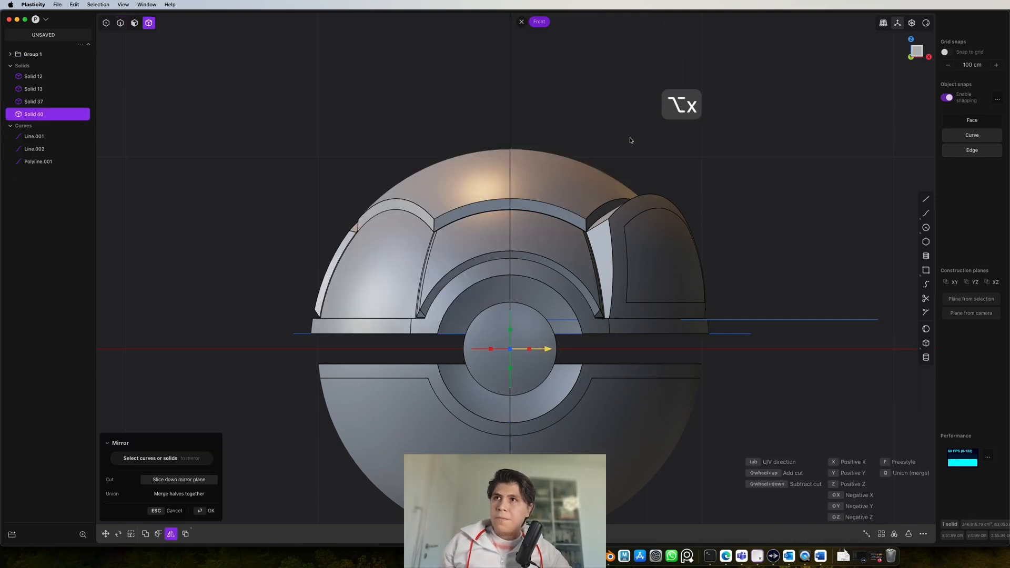
key(q)
key(q)
right_click(613, 157)
middle_drag(613, 158, 628, 274)
- Offset the inner face of the extruded side panel inward to form a recess
key(3)
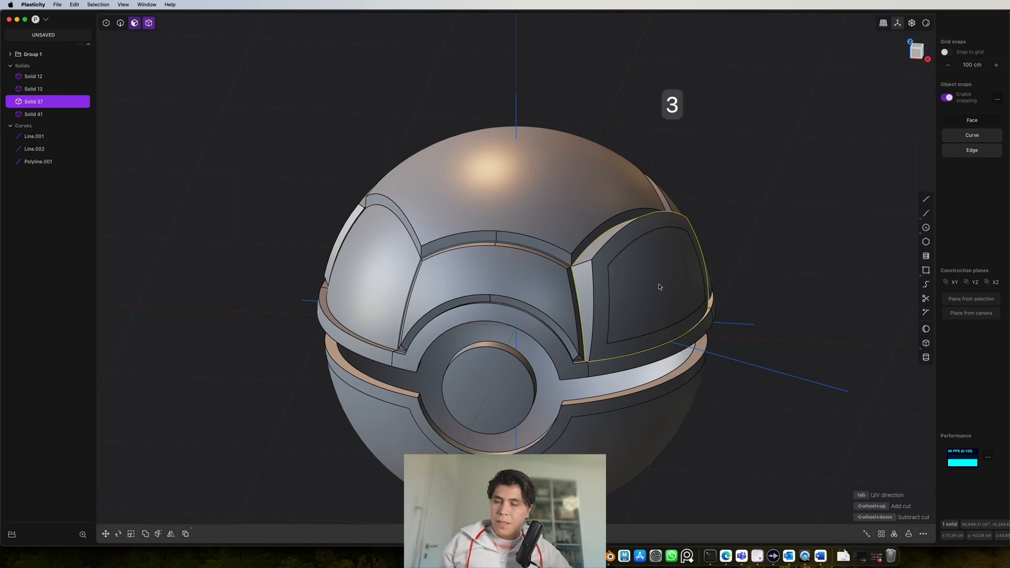
click(668, 285)
scroll(666, 285, up, 5)
drag(664, 285, 675, 296)
middle_drag(685, 297, 679, 247)
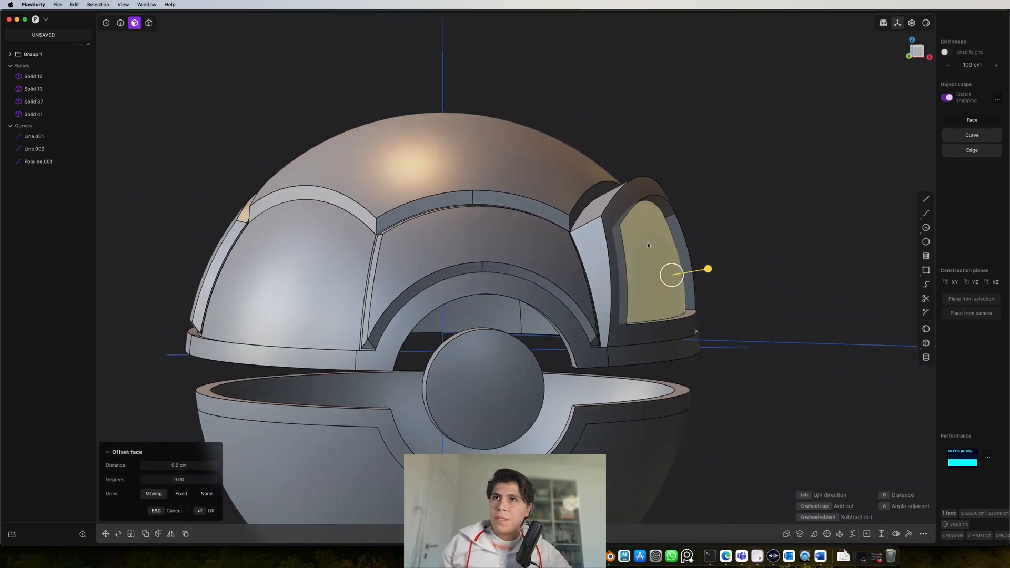
- Mirror the extruded side panel body across the X axis onto the opposite side of the shell
key(4)
key(alt+x)
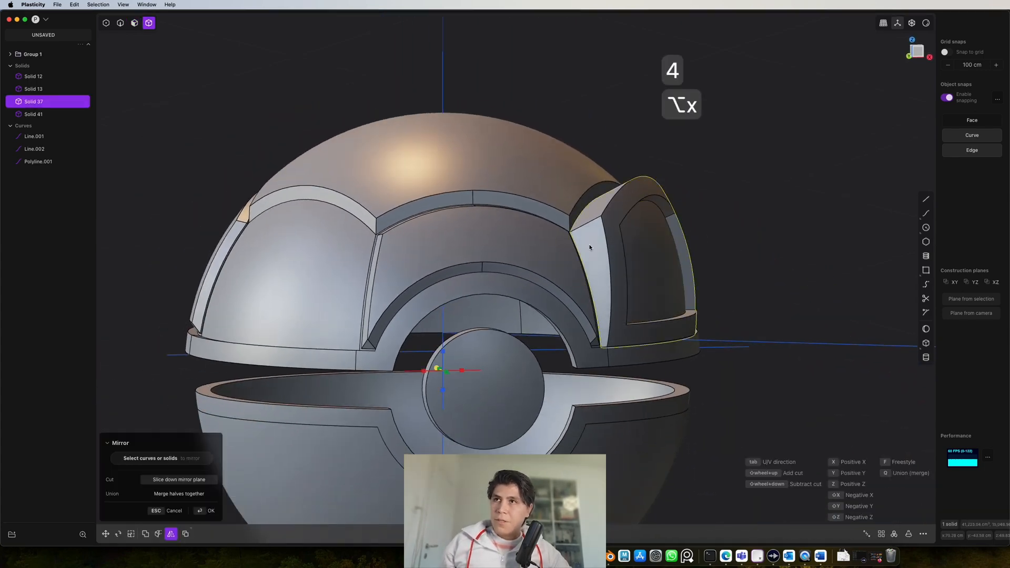
middle_drag(605, 275, 616, 271)
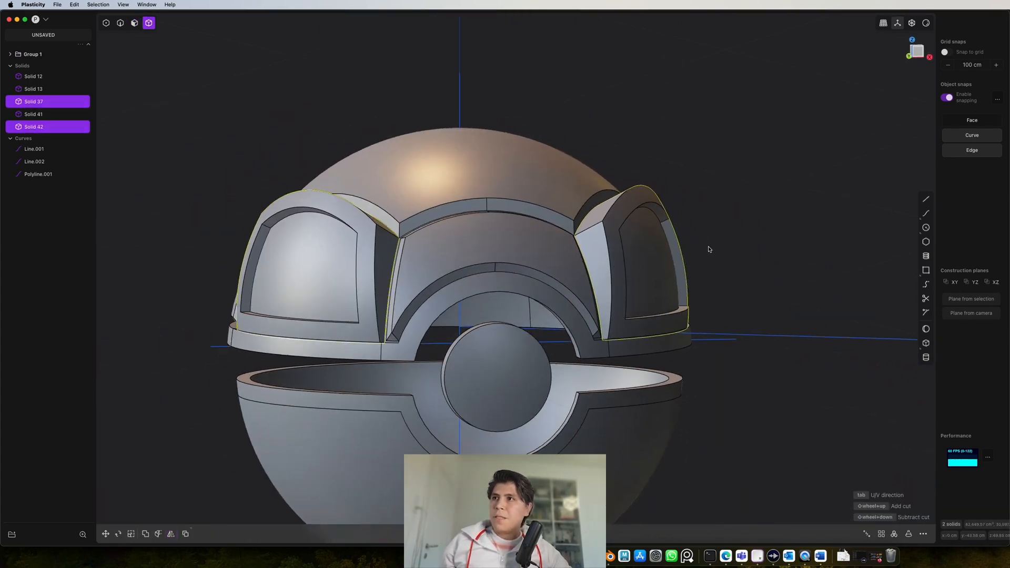
click(713, 262)
- Offset the bottom ledge faces of both side panel recesses downward by about 11.9 cm
middle_drag(712, 264, 706, 289)
key(3)
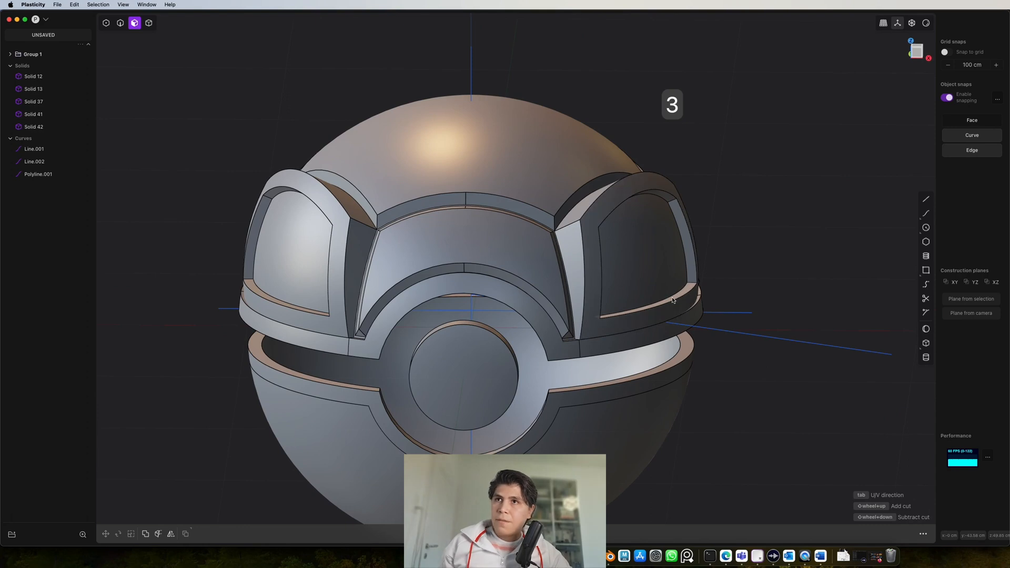
click(674, 311)
key(o)
click(272, 301)
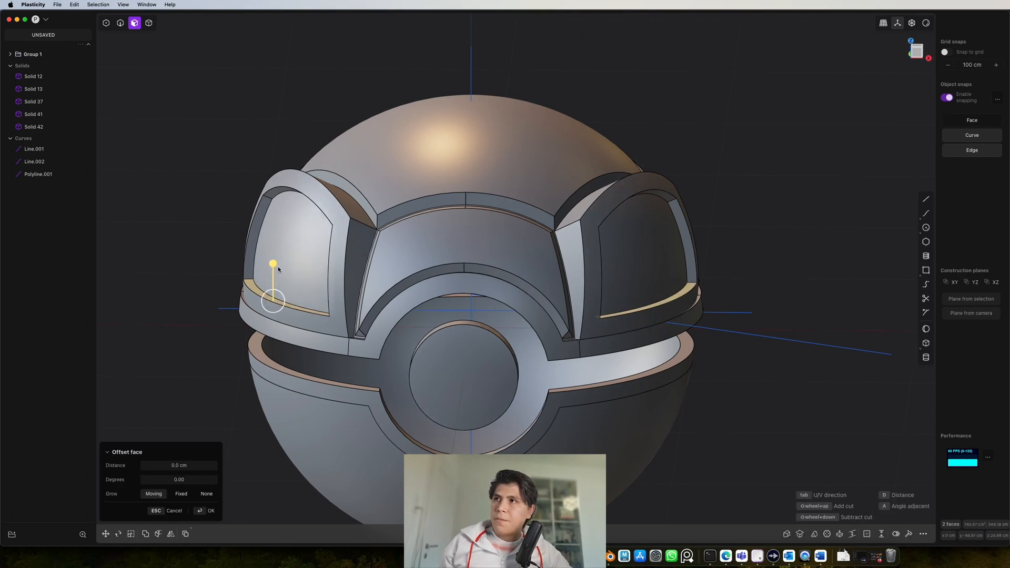
drag(274, 263, 273, 289)
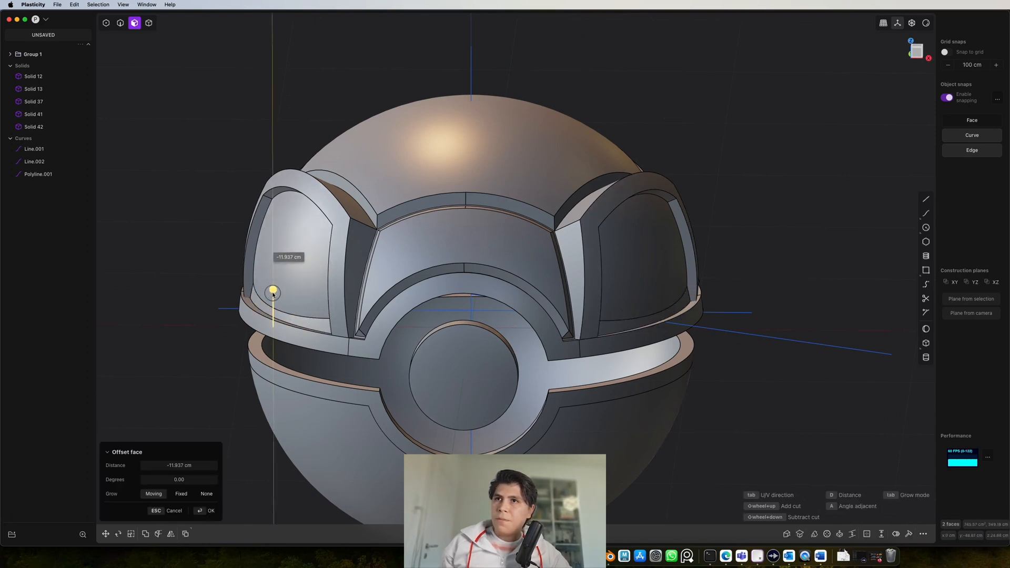
key(Return)
- Try to offset the right side panel's recessed face, including the strip at its lower edge
click(656, 295)
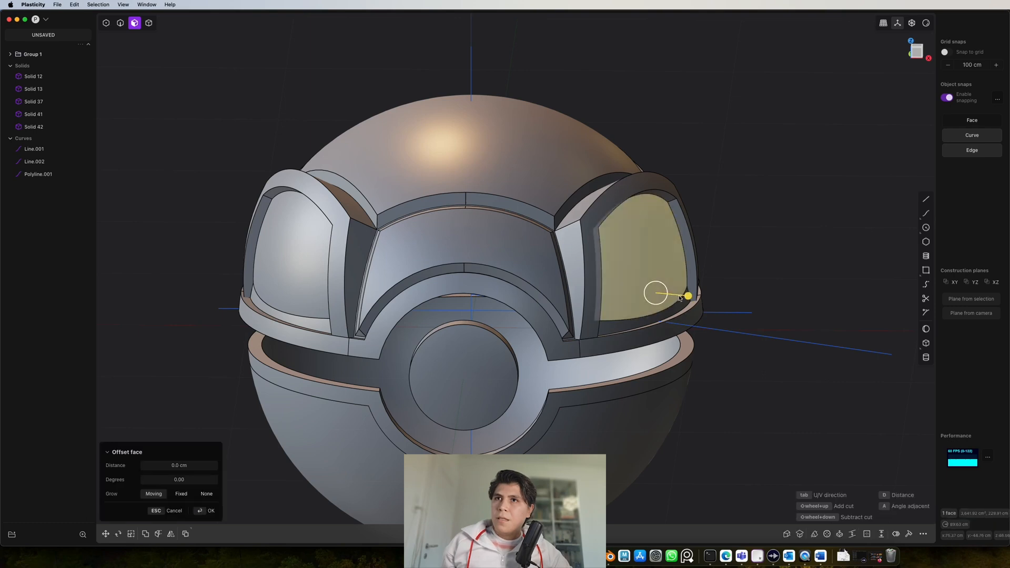
drag(688, 296, 692, 297)
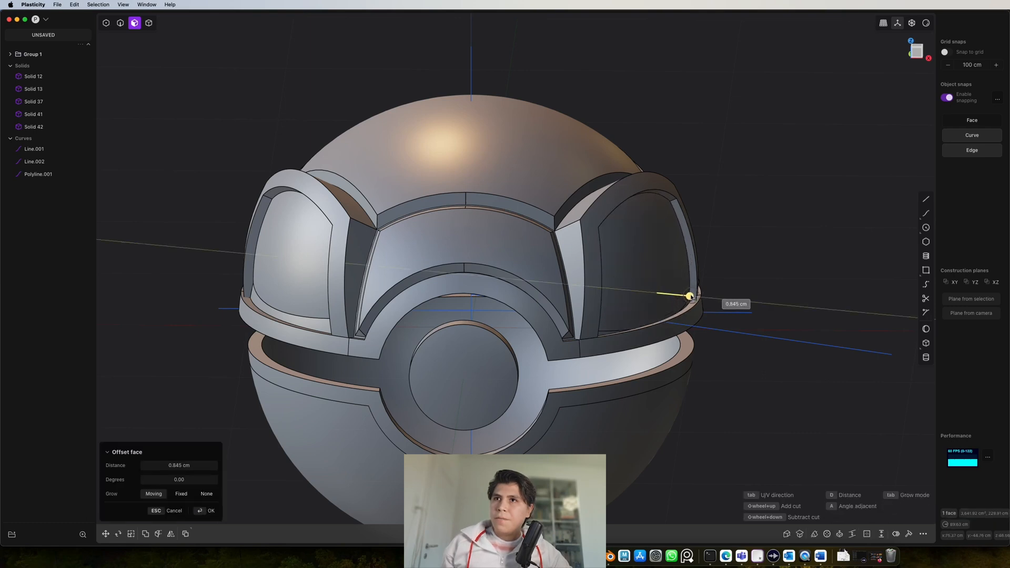
key(Escape)
click(666, 315)
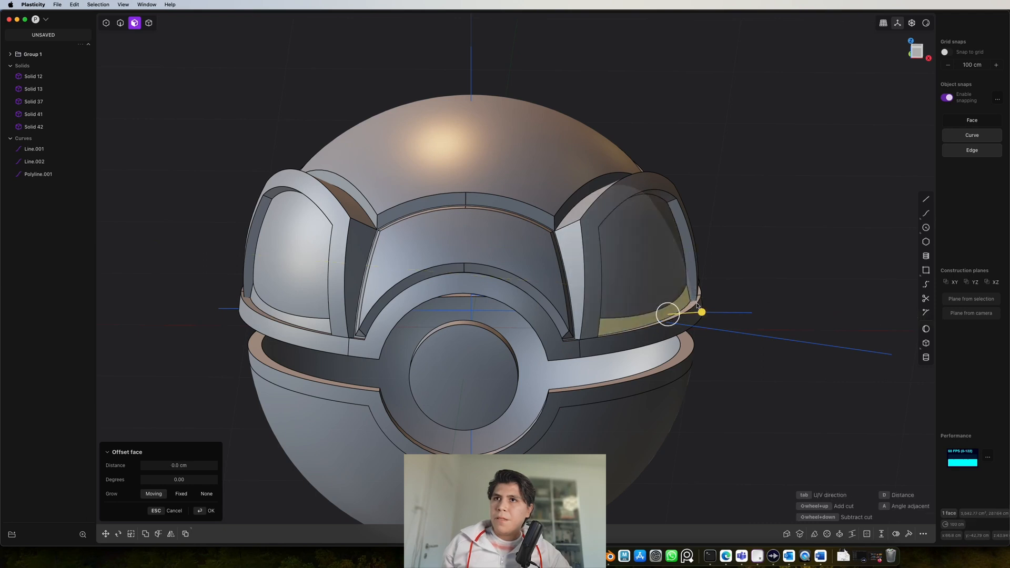
drag(704, 313, 699, 314)
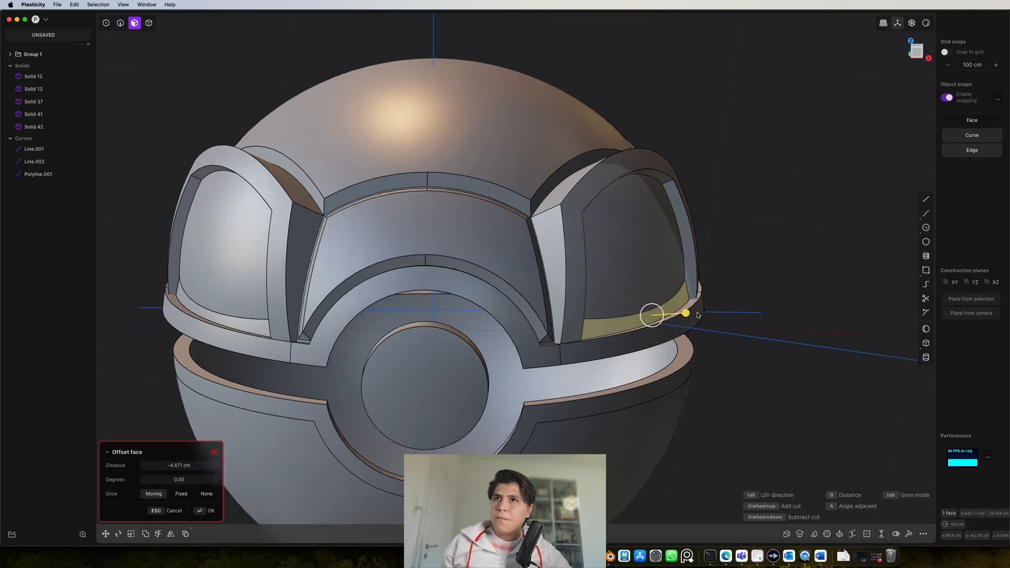
key(super+z)
- Offset the recessed faces of both side panels slightly outward, the left one by about 2.1 cm
scroll(705, 284, up, 5)
drag(705, 276, 711, 276)
scroll(658, 250, down, 5)
middle_drag(652, 248, 679, 304)
shift+middle_drag(536, 306, 705, 297)
click(395, 279)
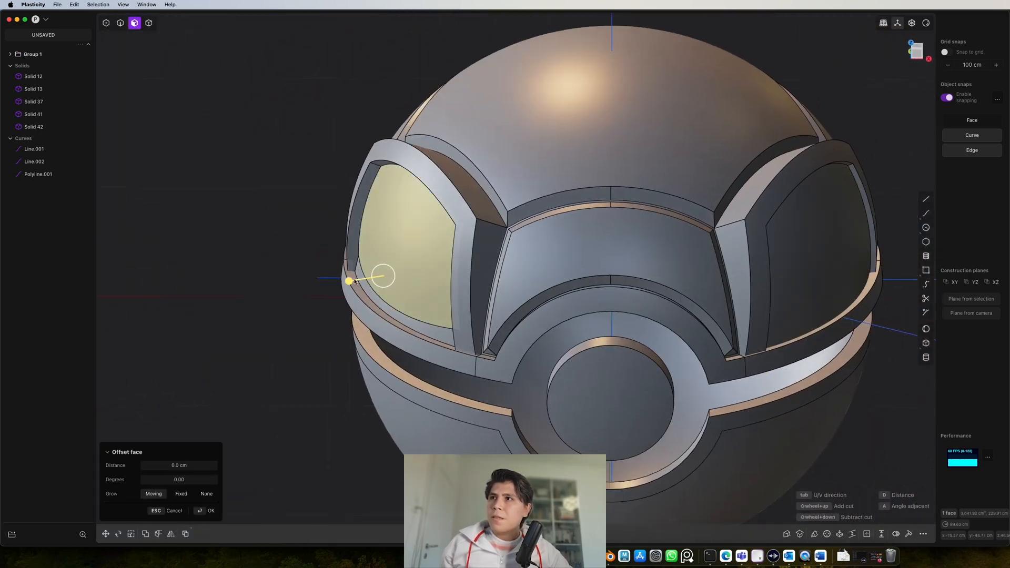
drag(349, 281, 349, 282)
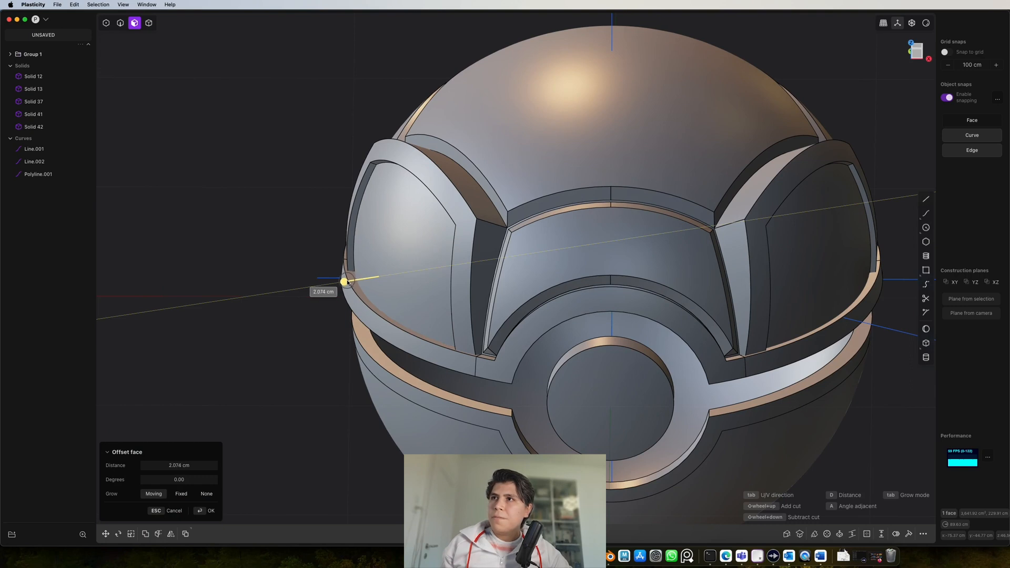
click(390, 281)
middle_drag(488, 263, 497, 228)
key(Escape)
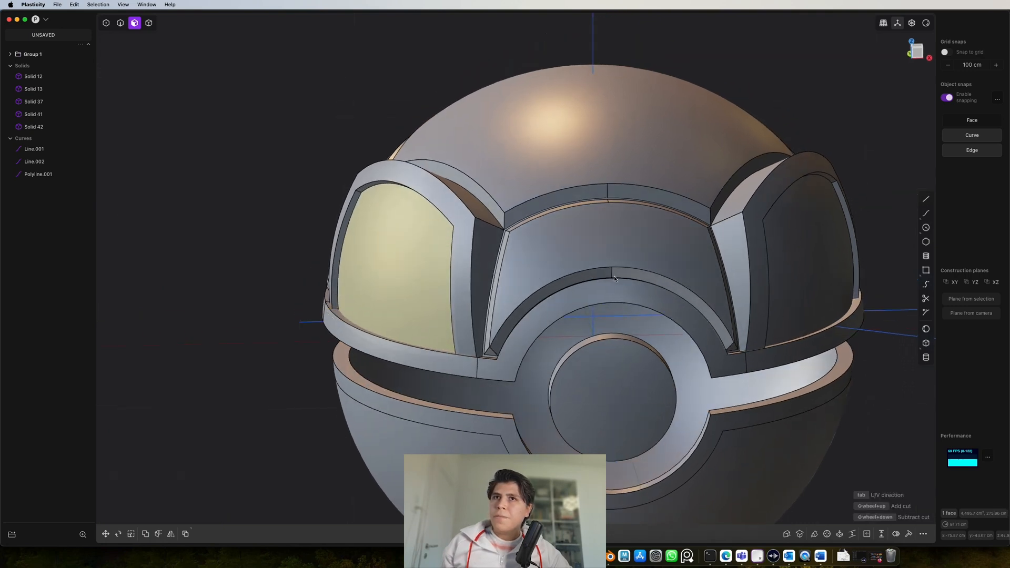
- Union both side panel bodies with the upper shell into a single solid
key(4)
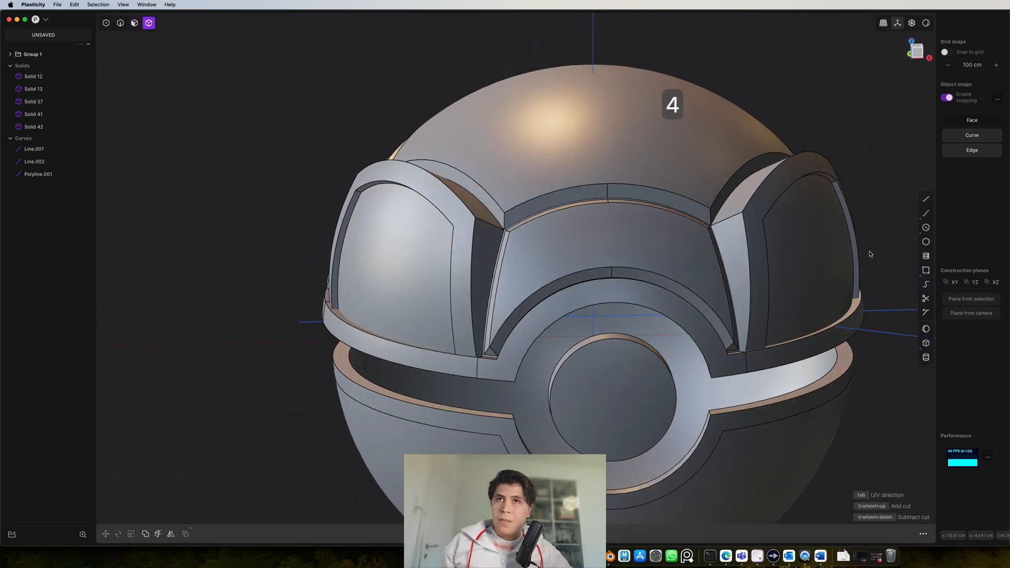
click(513, 236)
click(576, 168)
click(577, 171)
key(q)
key(q)
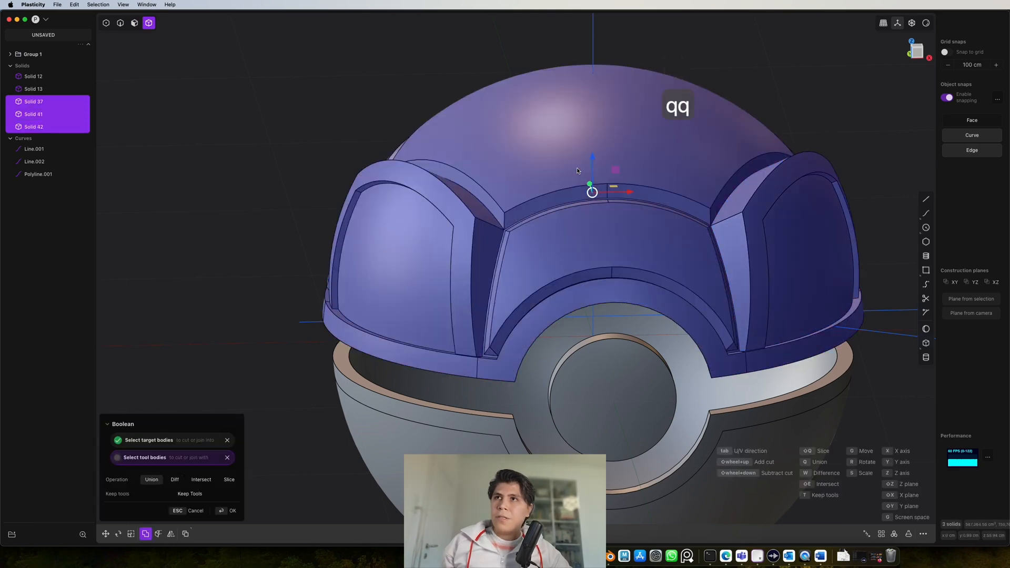
key(Return)
- Offset the recessed faces of both side panels inward to deepen the recesses
key(3)
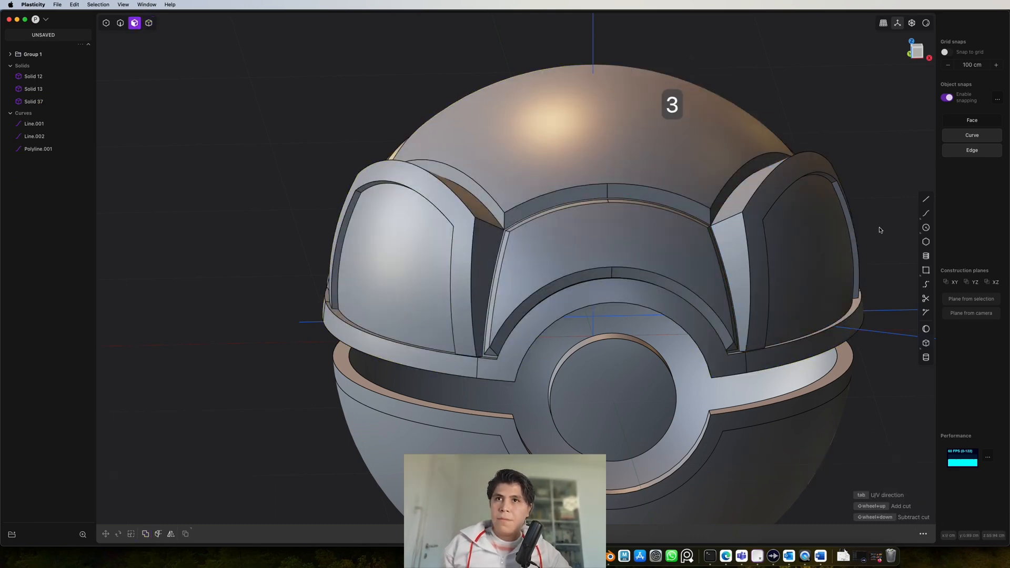
drag(840, 243, 864, 238)
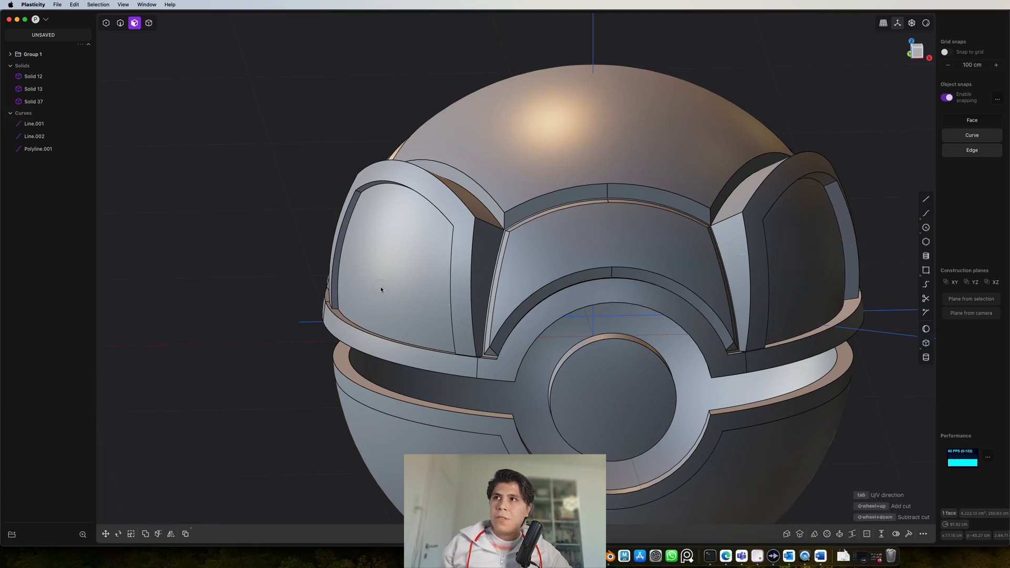
drag(381, 284, 371, 263)
middle_drag(388, 269, 821, 184)
- Try to offset the border band along the lower shell's rim outward by about 3.1 cm
click(918, 58)
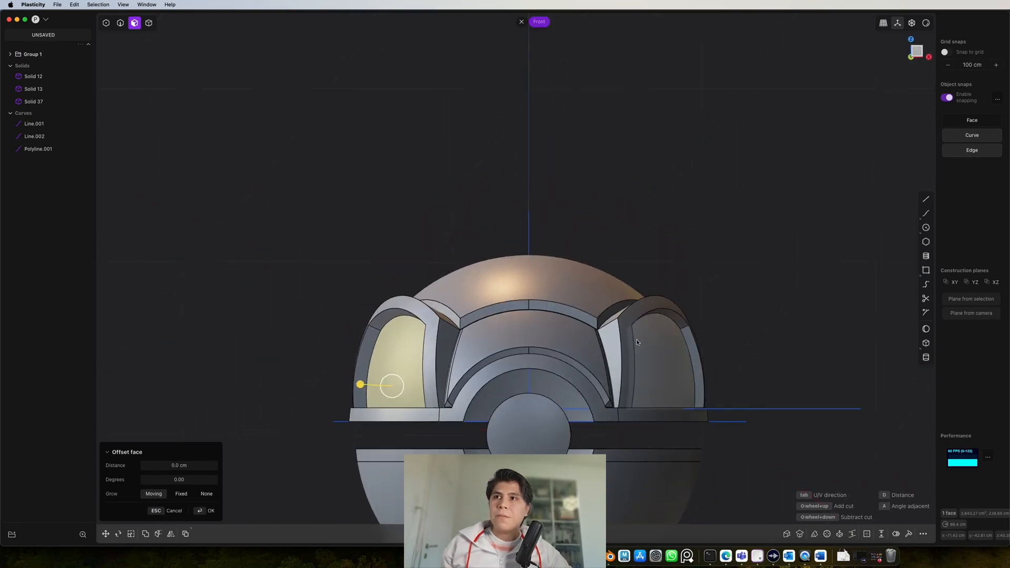
scroll(655, 339, up, 8)
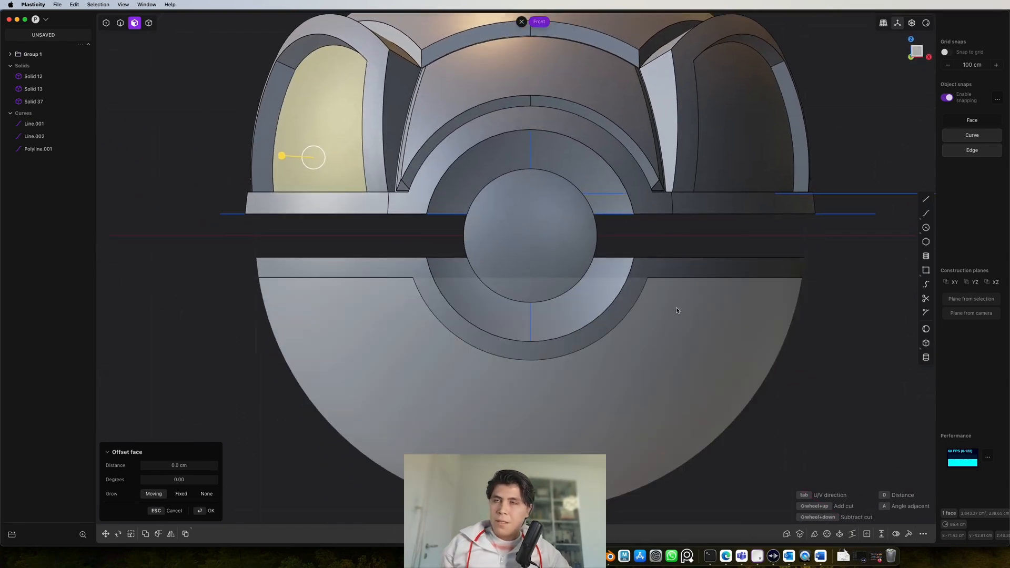
scroll(677, 311, down, 5)
middle_drag(677, 310, 668, 322)
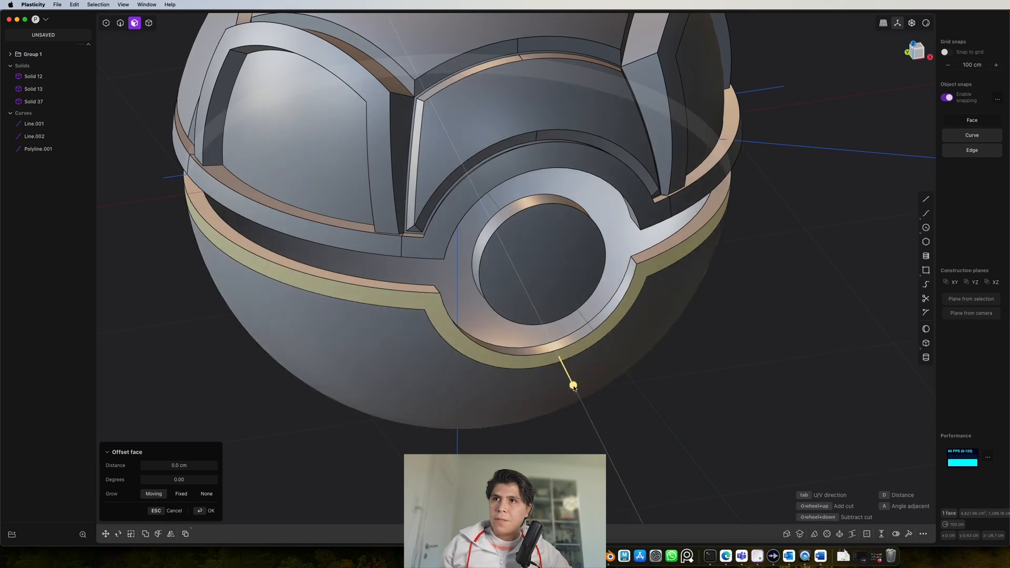
drag(573, 387, 577, 392)
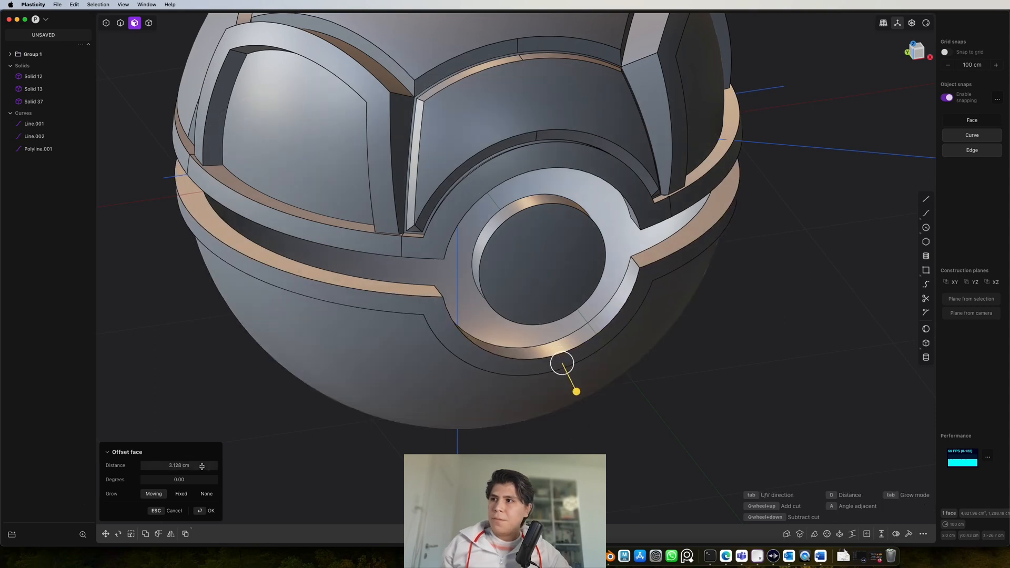
key(super+z)
key(super+z)
key(super+z)
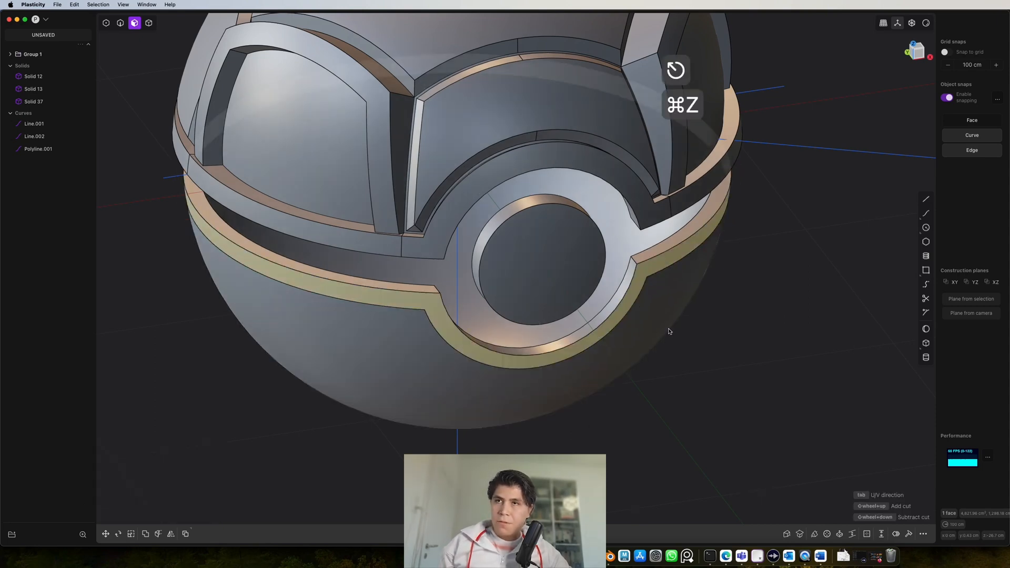
scroll(682, 295, down, 5)
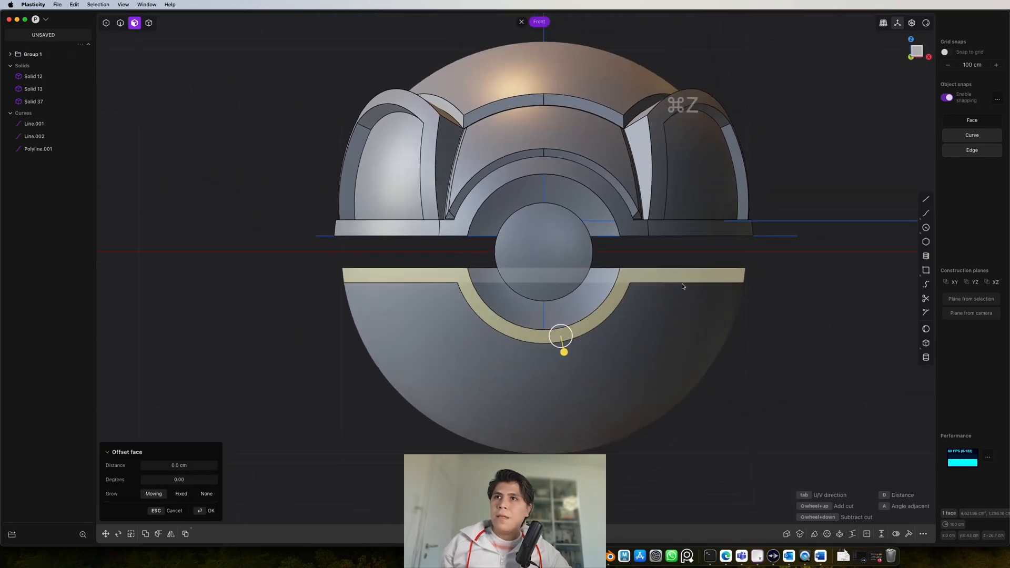
- Draw a circle with a radius of about 27 cm over the lower shell's side near the rim in the front view
click(726, 365)
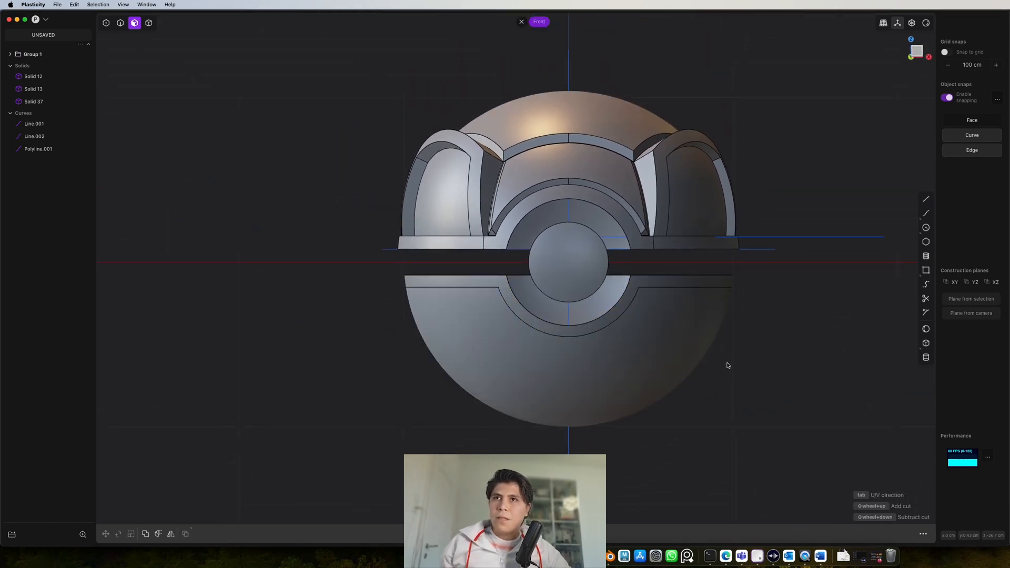
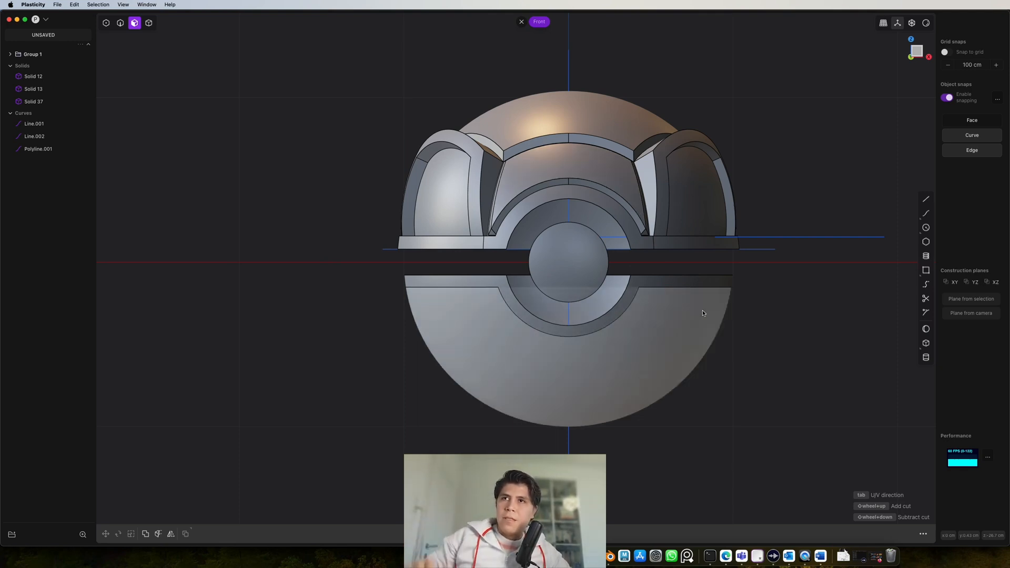
click(926, 228)
scroll(779, 316, up, 5)
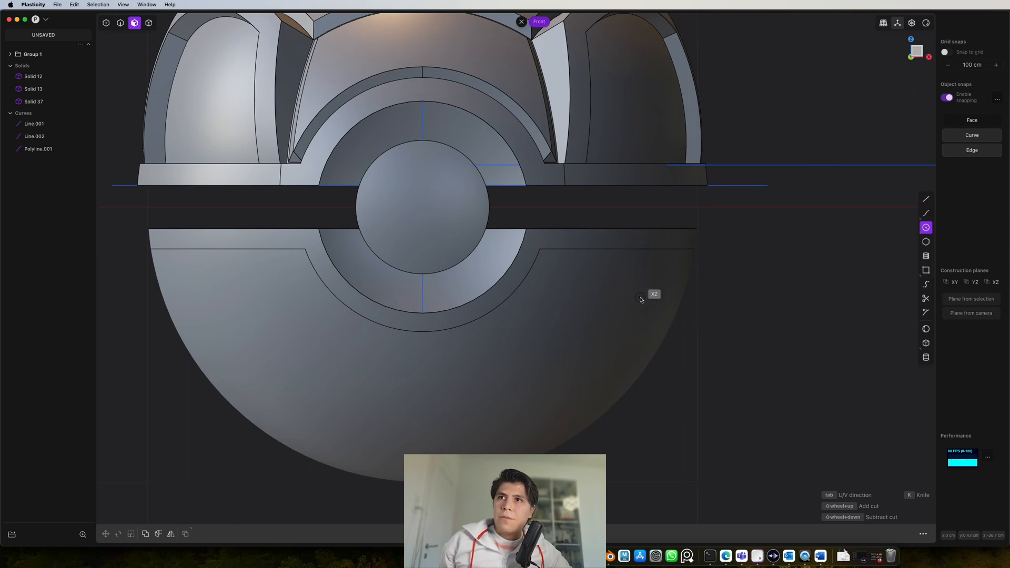
click(640, 300)
click(716, 298)
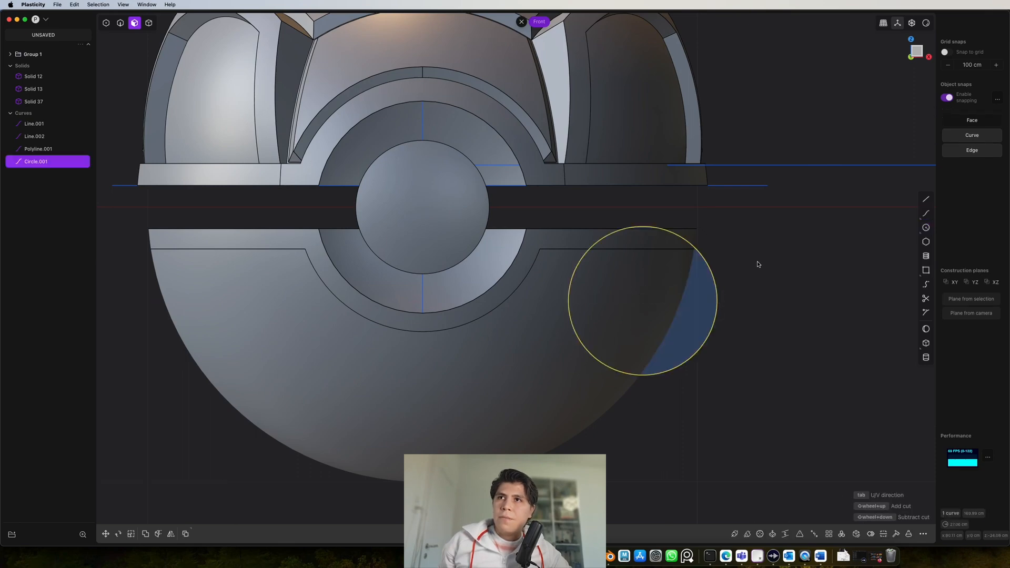
scroll(671, 287, down, 3)
middle_drag(674, 295, 676, 371)
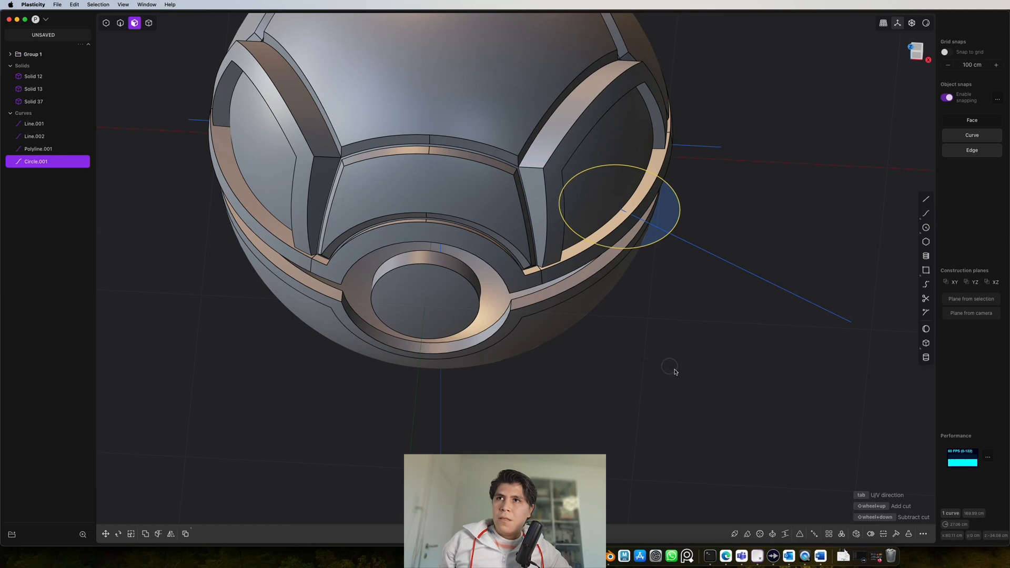
- Move the circle outside the sphere onto the diagonal construction line and rotate it about Z until it stands perpendicular to that line
click(919, 49)
key(g)
key(g)
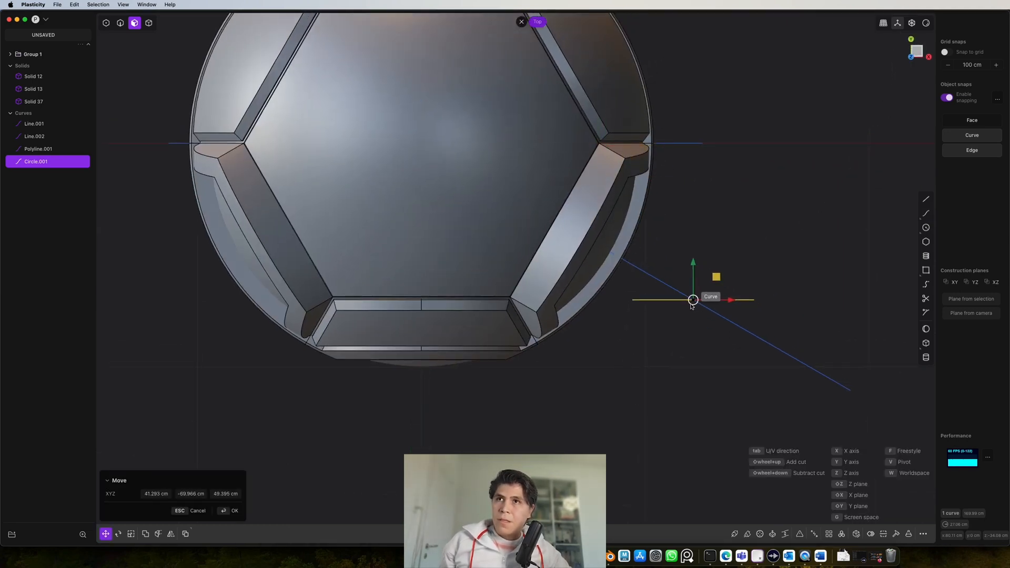
key(r)
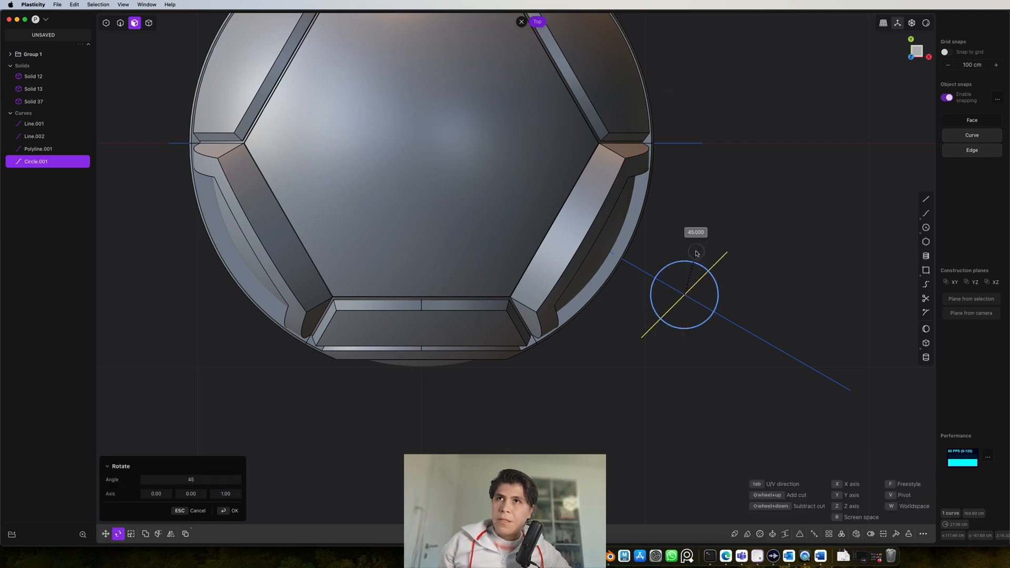
key(Return)
- Lower the circle along the Z axis so it sits in front of the lower shell, just under the rim
shift+middle_drag(682, 251, 714, 307)
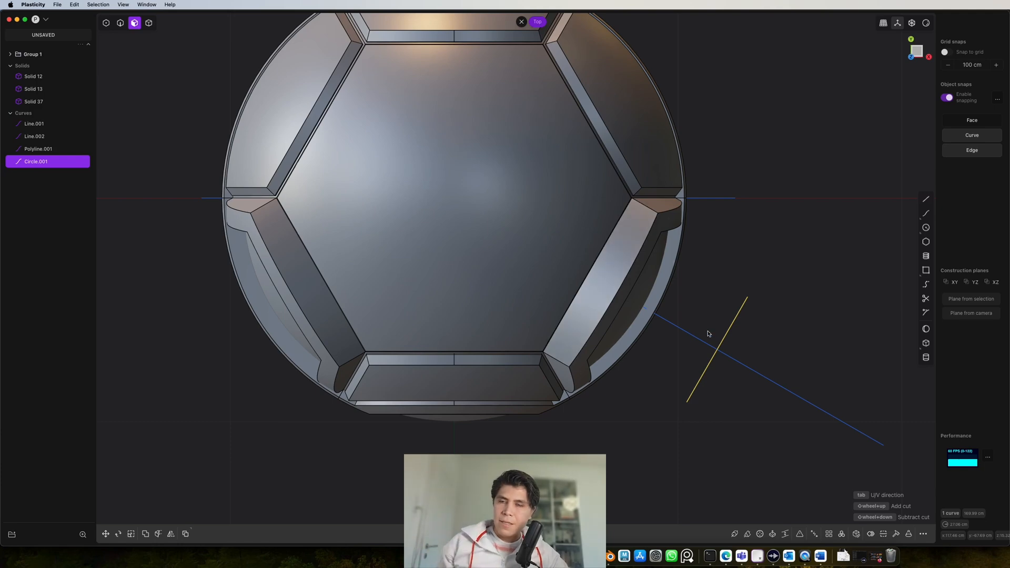
middle_drag(731, 342, 691, 231)
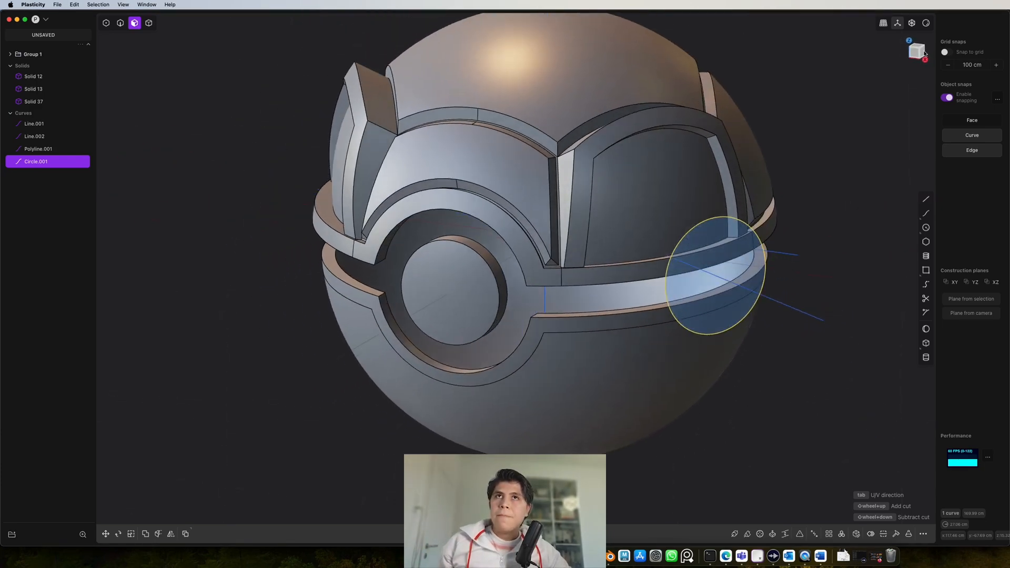
key(1)
key(g)
key(z)
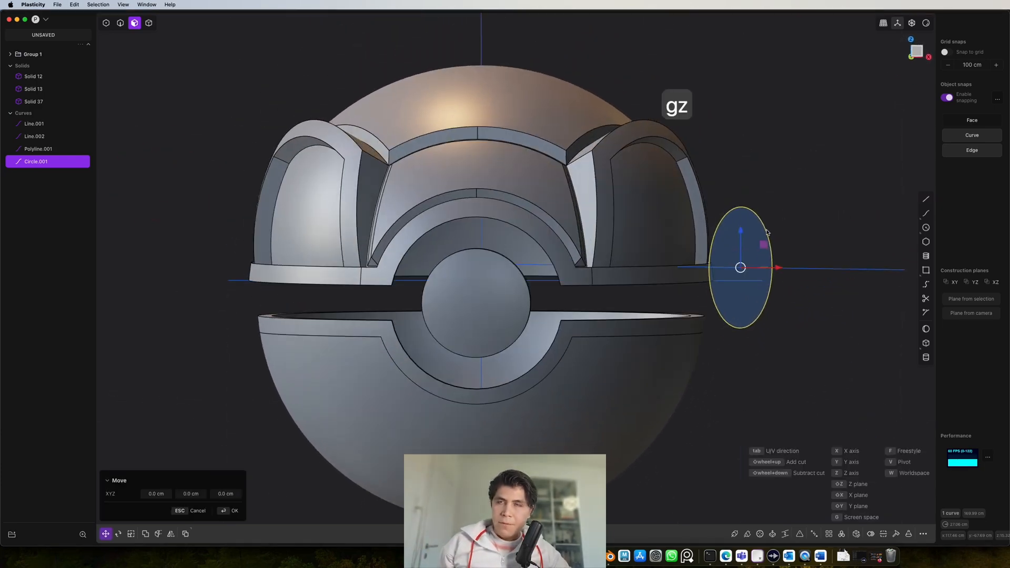
click(750, 321)
middle_drag(751, 321, 696, 344)
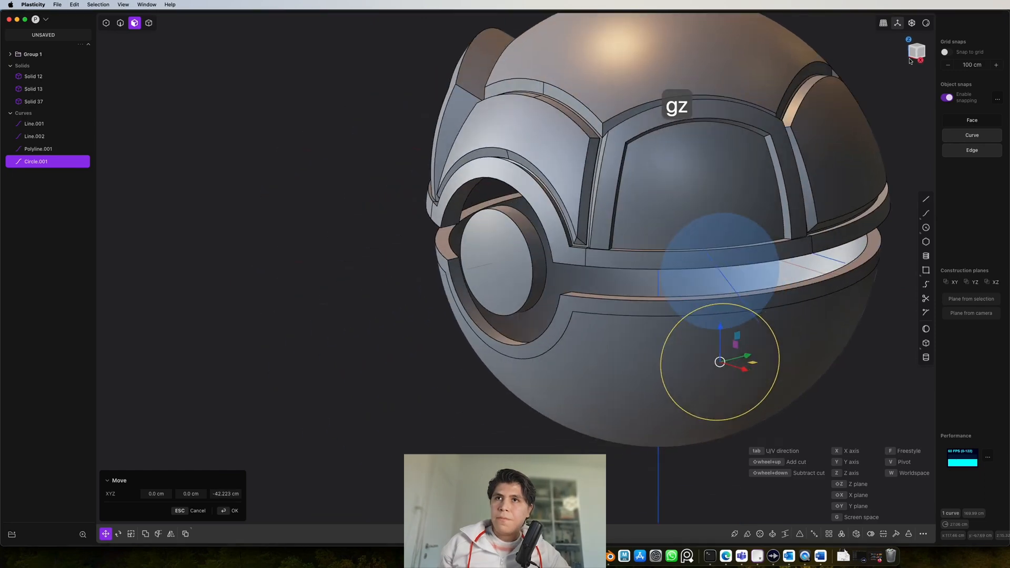
right_click(905, 105)
middle_drag(780, 344, 782, 324)
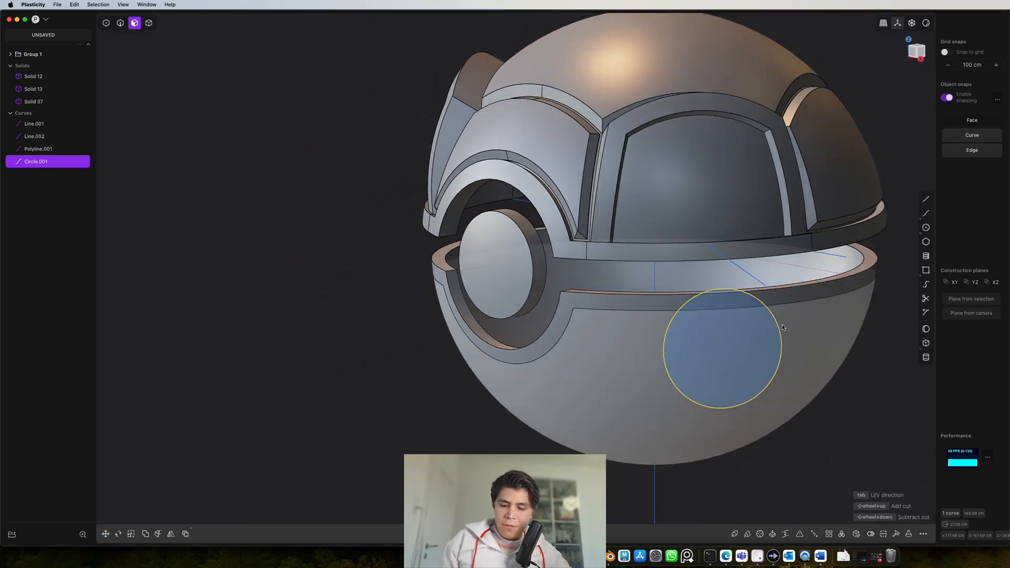
- Imprint the circle onto the lower shell
key(shift+i)
click(640, 354)
middle_drag(675, 349, 742, 348)
right_click(689, 380)
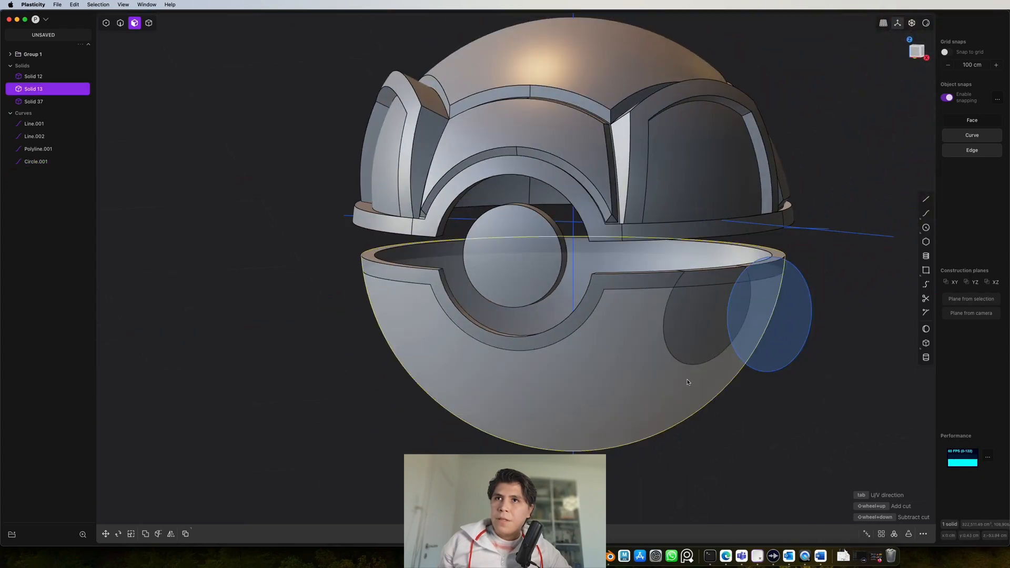
- Offset the imprinted circle's edges outward on the lower shell by about 13 cm to form an outer loop
scroll(685, 374, up, 5)
middle_drag(682, 366, 684, 328)
key(2)
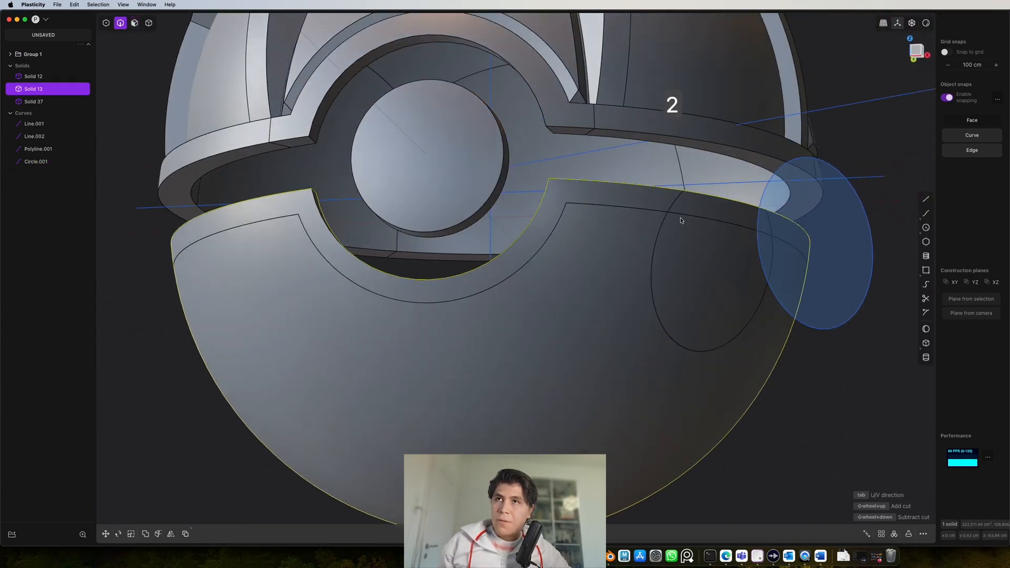
click(672, 211)
key(f)
click(651, 276)
middle_drag(650, 276, 741, 235)
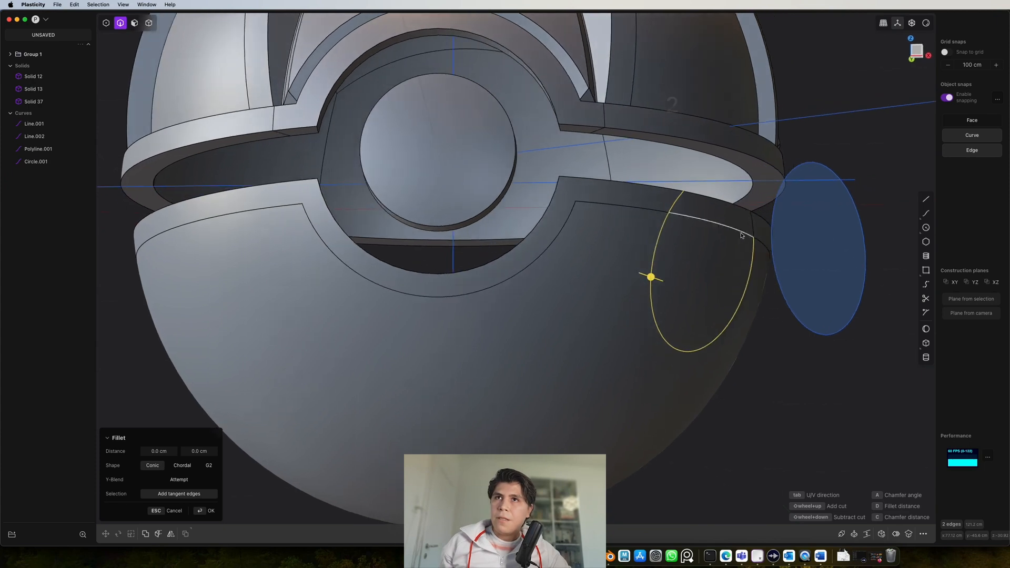
key(o)
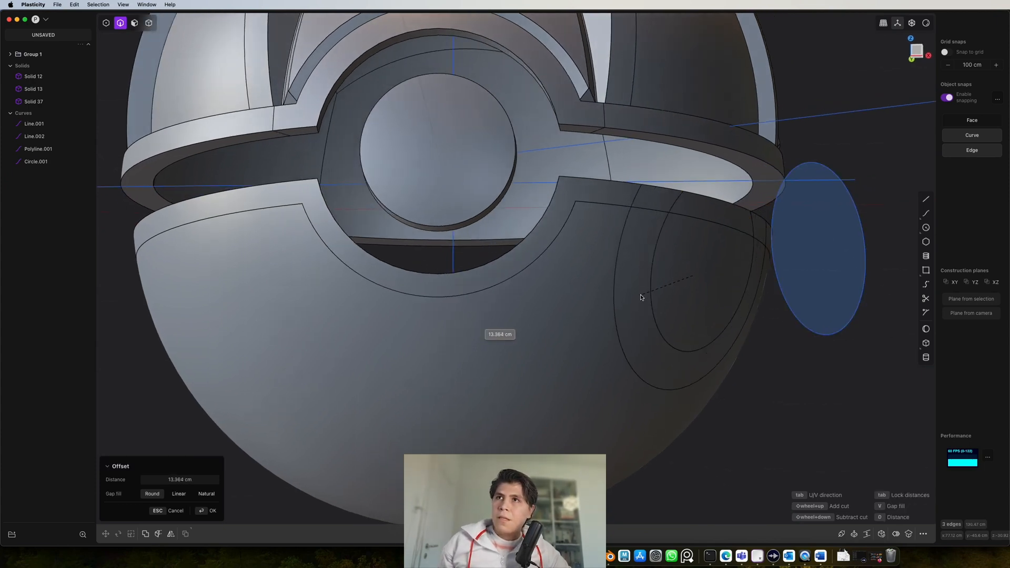
click(641, 295)
mouse_move(649, 296)
middle_down()
mouse_move(575, 327)
mouse_move(640, 285)
middle_up()
- Offset the inner imprinted loop's edges outward by about 2.2 cm, including the short segments crossing the rim band
scroll(577, 324, down, 4)
click(644, 244)
key(f)
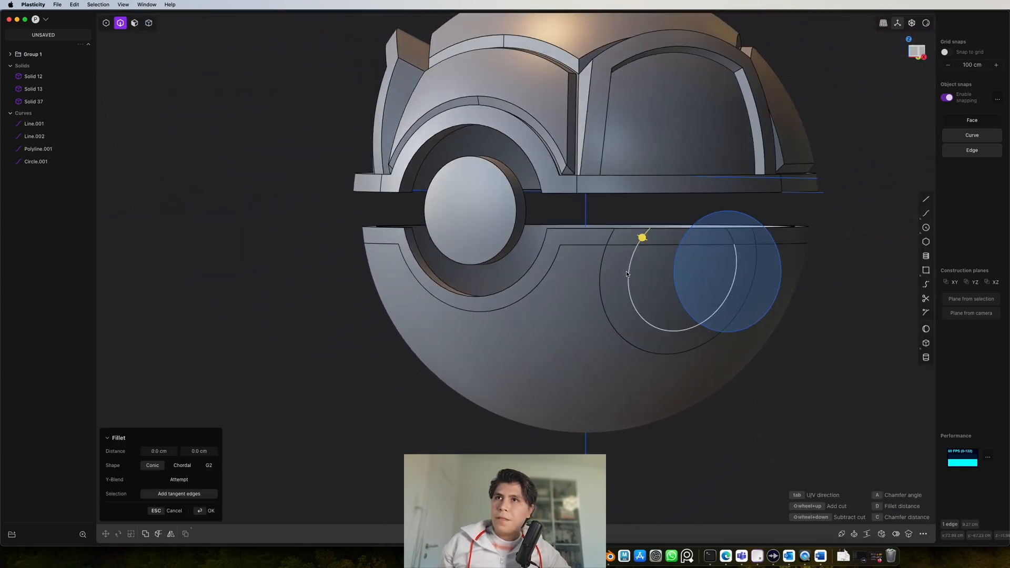
middle_drag(644, 244, 707, 264)
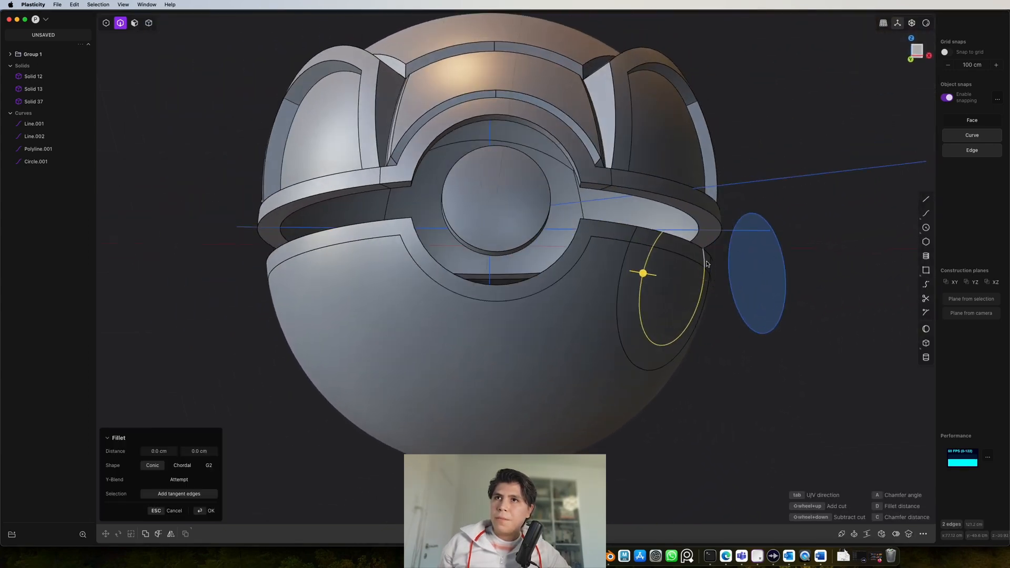
scroll(704, 263, up, 5)
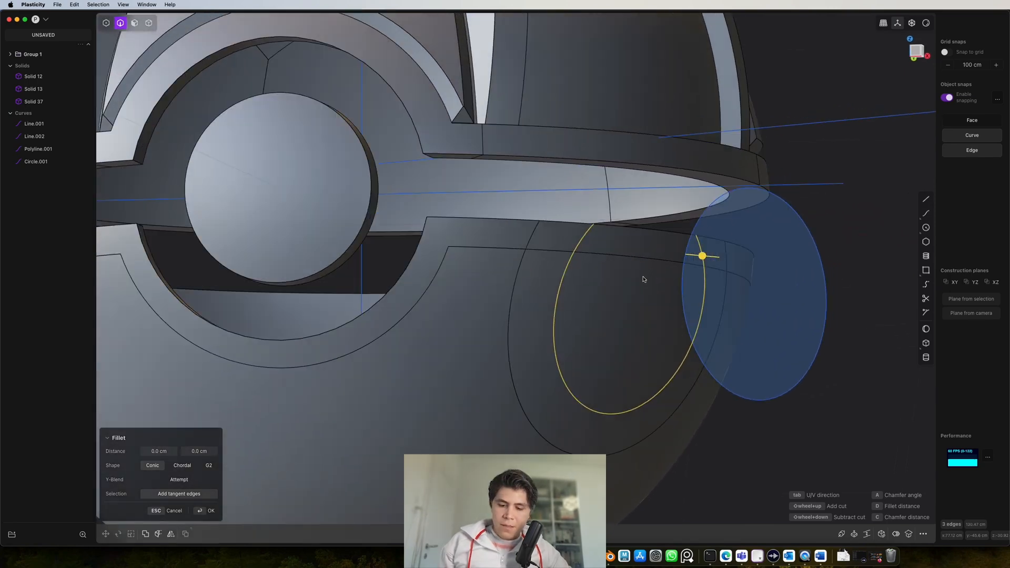
key(o)
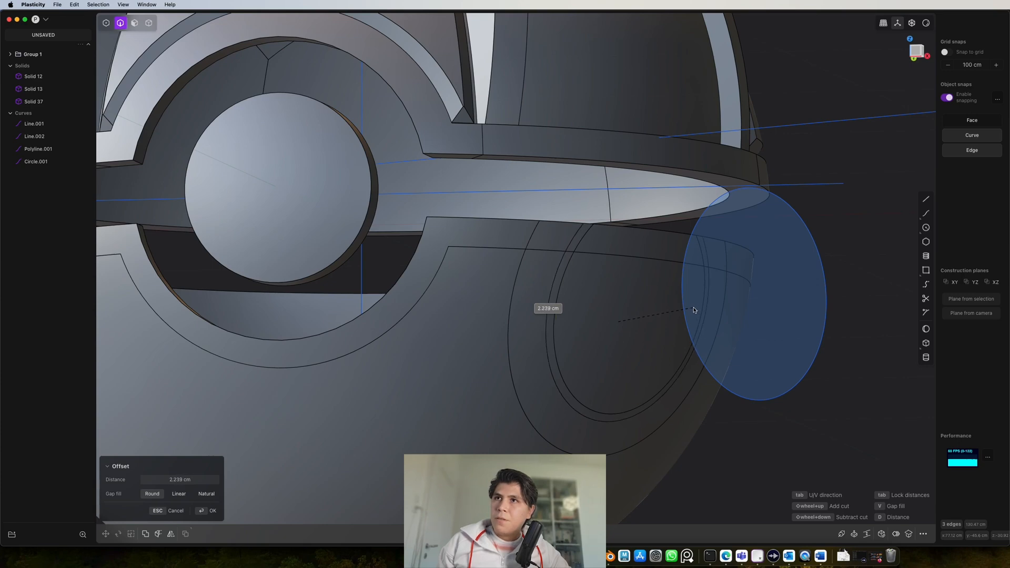
middle_drag(693, 310, 747, 188)
key(Return)
- Delete the edges of the original imprinted loop, keeping the two offset loops
click(617, 231)
key(f)
click(747, 187)
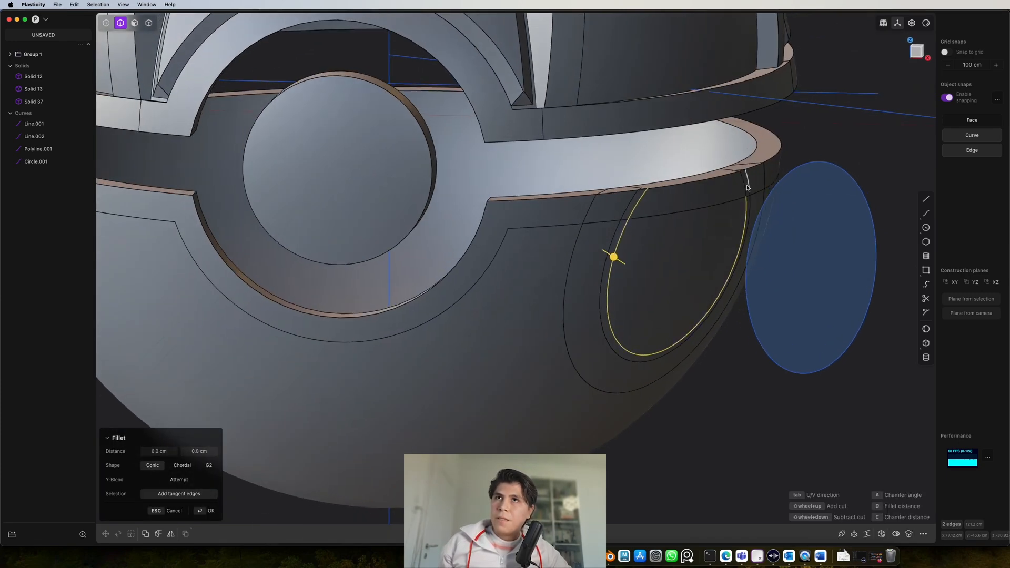
key(x)
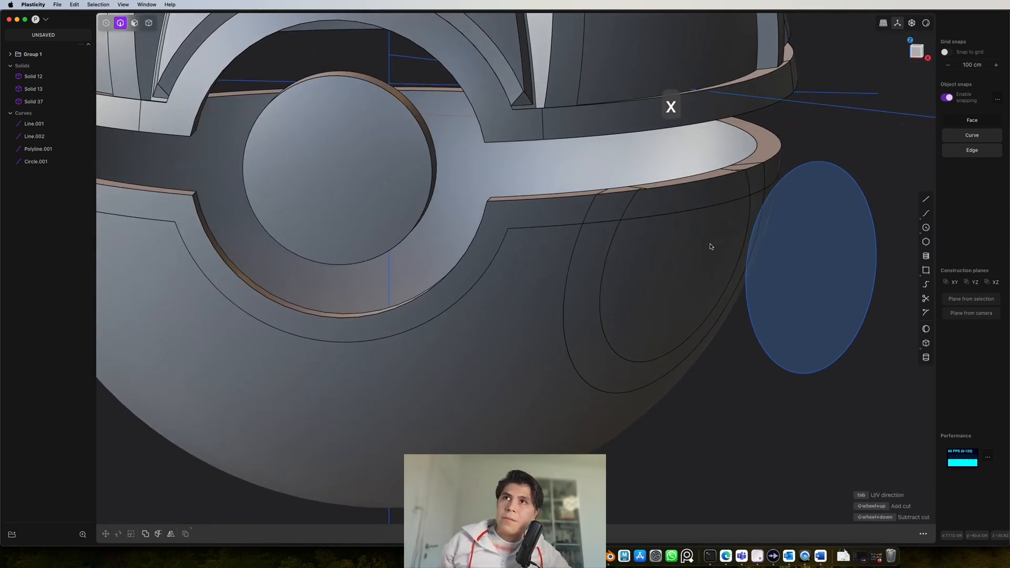
- Delete the leftover short edges of the inner loop on the rim's top surface
middle_drag(679, 259, 609, 284)
scroll(631, 206, up, 5)
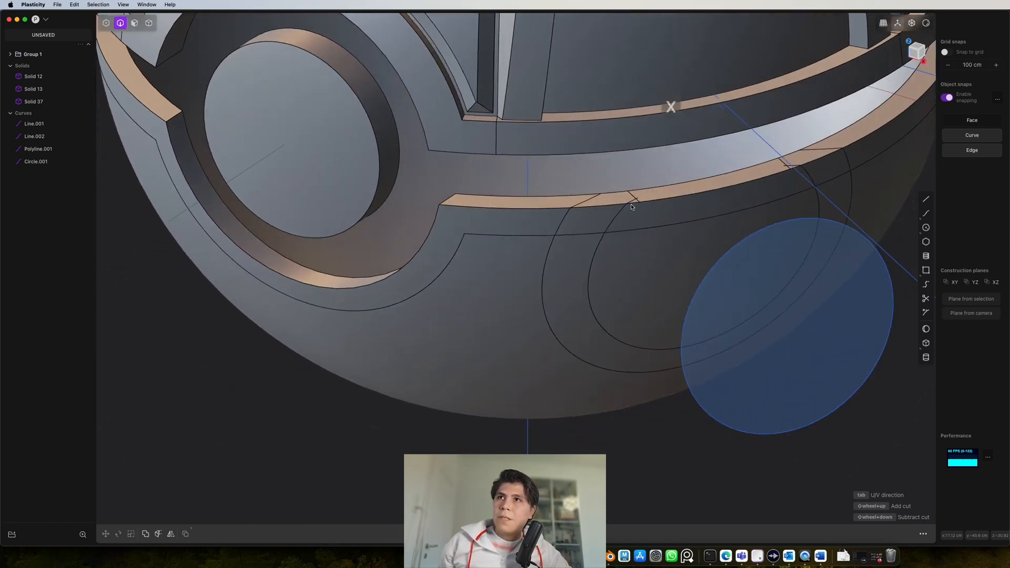
middle_drag(630, 203, 595, 260)
key(3)
click(589, 255)
key(2)
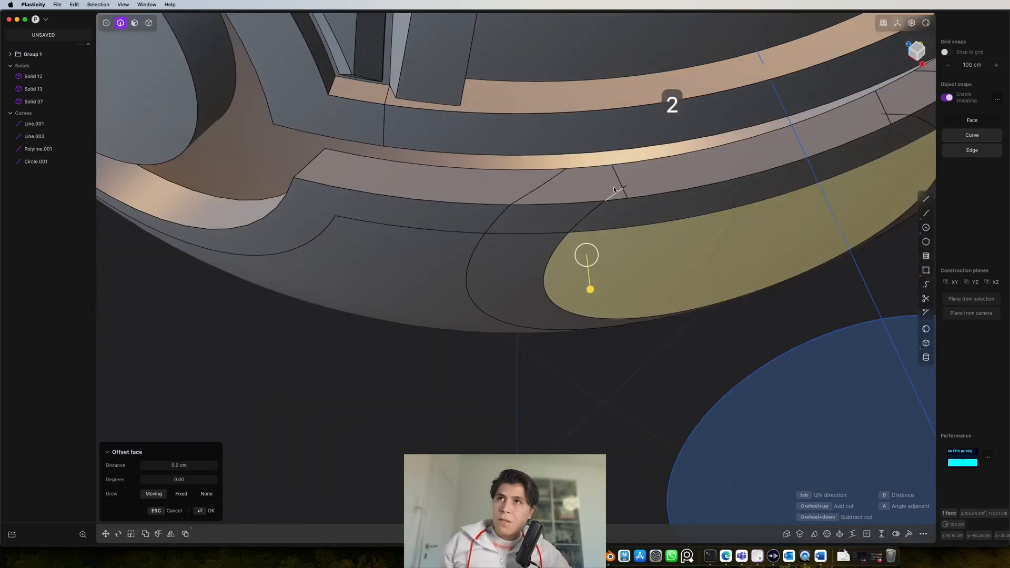
click(620, 180)
key(x)
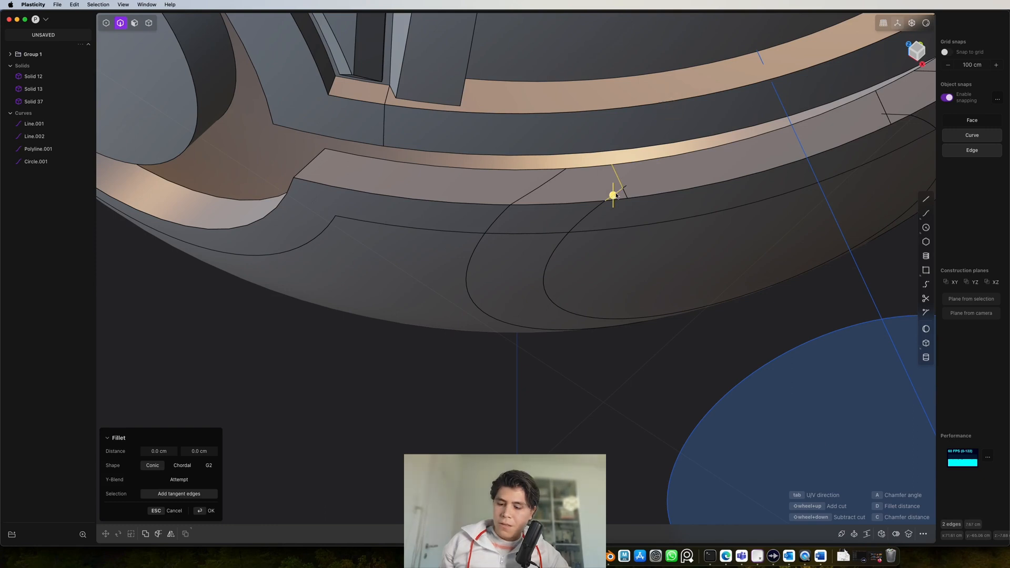
key(x)
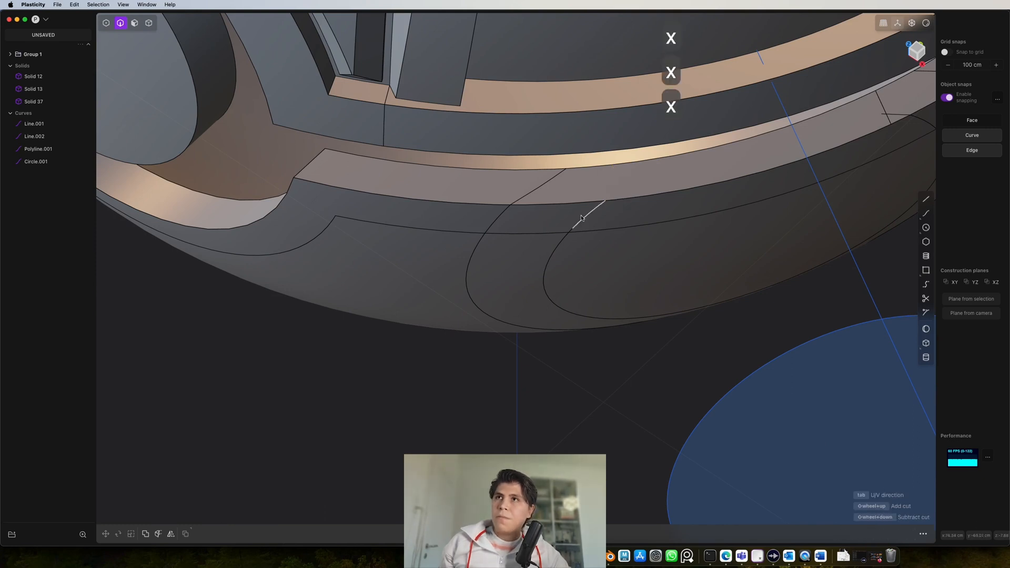
- Offset the ring faces between the two loops outward by 4 cm, including the segments crossing the rim band
key(3)
click(549, 226)
shift+click(517, 276)
scroll(753, 226, down, 2)
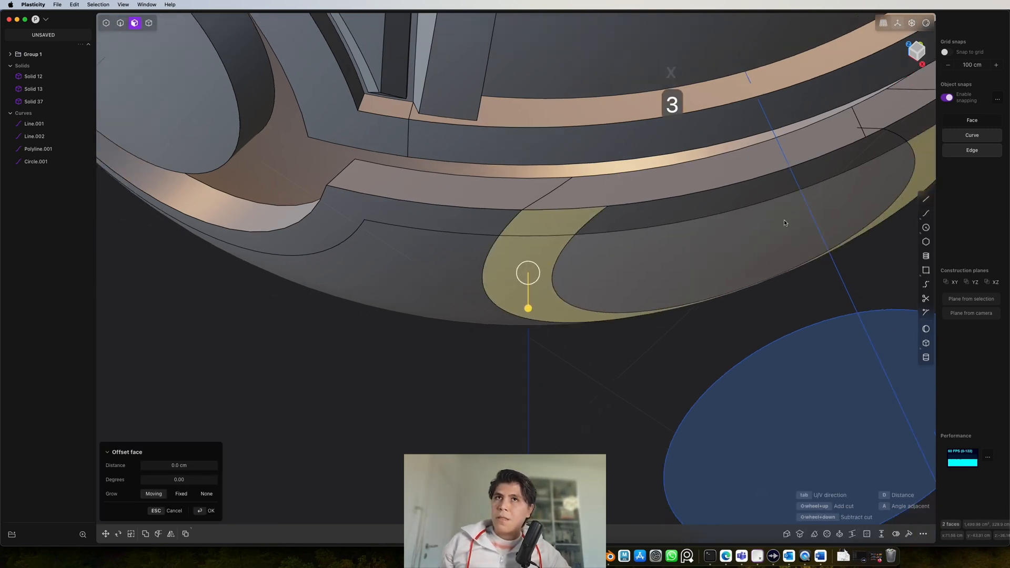
shift+middle_drag(784, 220, 621, 254)
shift+click(773, 143)
drag(795, 163, 809, 181)
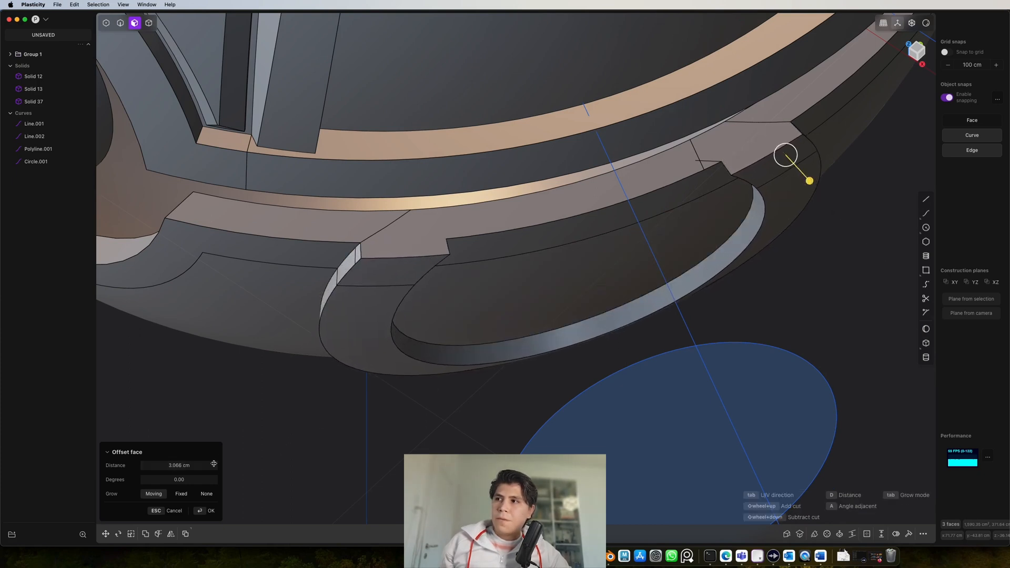
key(Return)
right_click(571, 320)
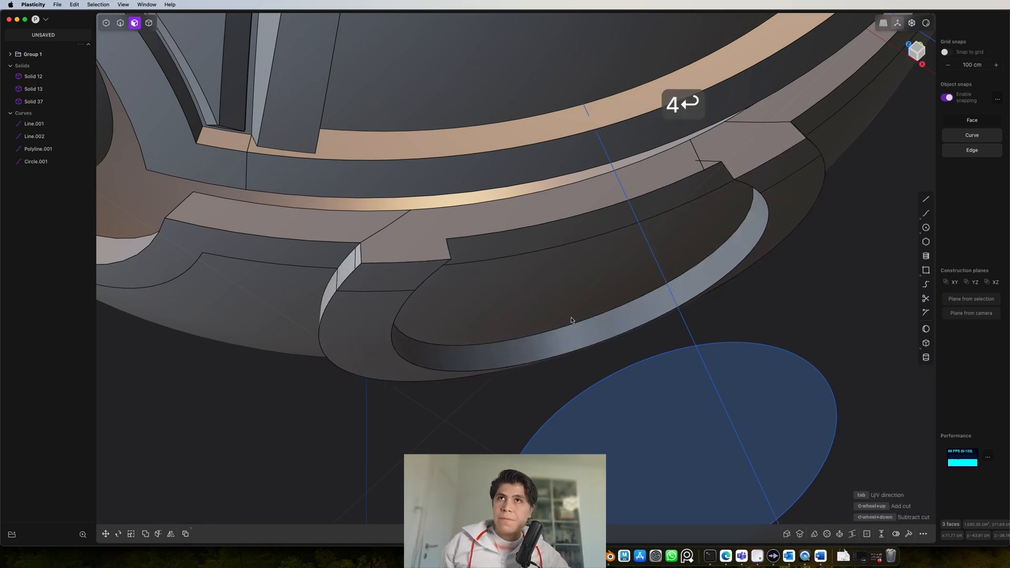
- Cut the lower shell in two along the vertical centre line in the front view
scroll(396, 387, down, 10)
shift+middle_drag(320, 420, 550, 331)
click(525, 311)
scroll(505, 350, down, 5)
click(913, 53)
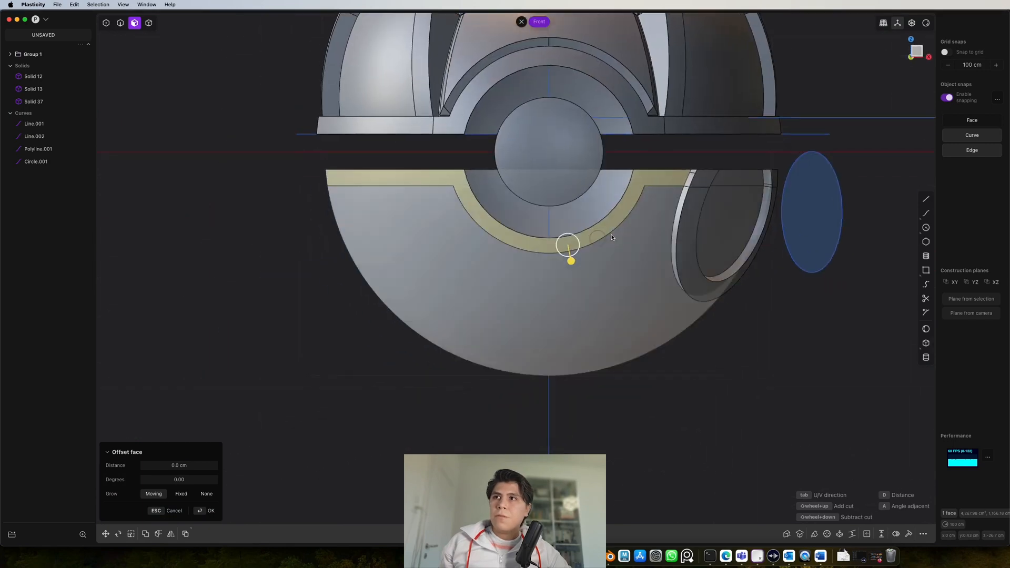
key(2)
key(Escape)
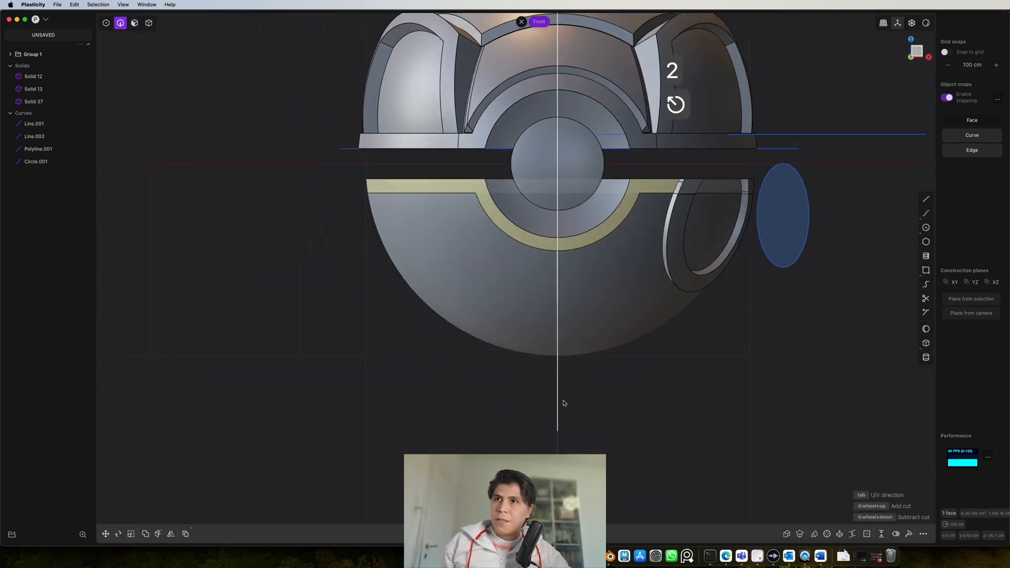
click(562, 401)
key(c)
click(604, 307)
- Delete the half of the lower shell that lacks the raised ring
key(4)
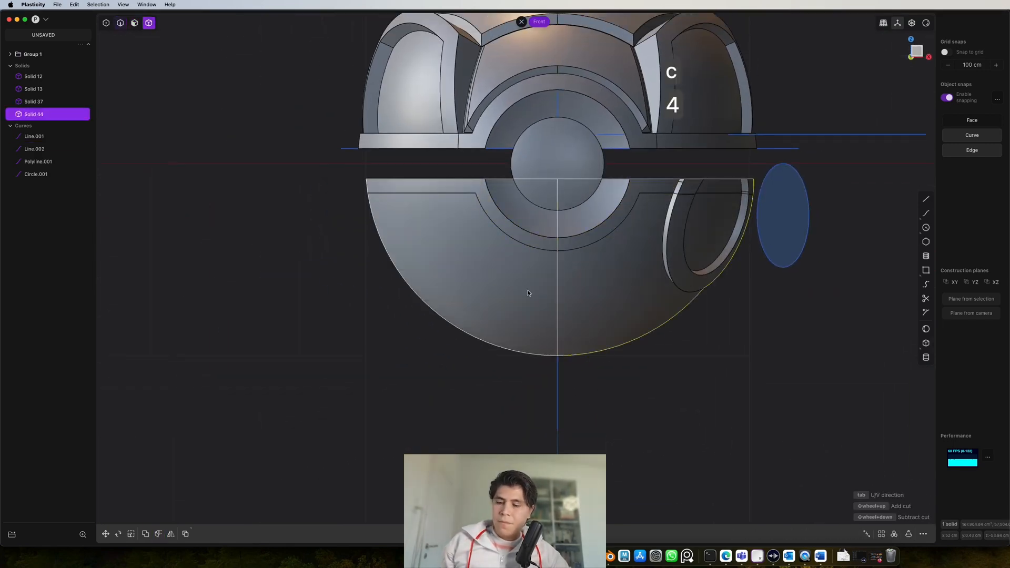
click(531, 288)
key(x)
- Offset the lower shell's rim band faces on both sides of the raised ring outward by 4 cm
scroll(614, 302, up, 1)
middle_drag(614, 302, 570, 321)
scroll(571, 320, up, 5)
key(2)
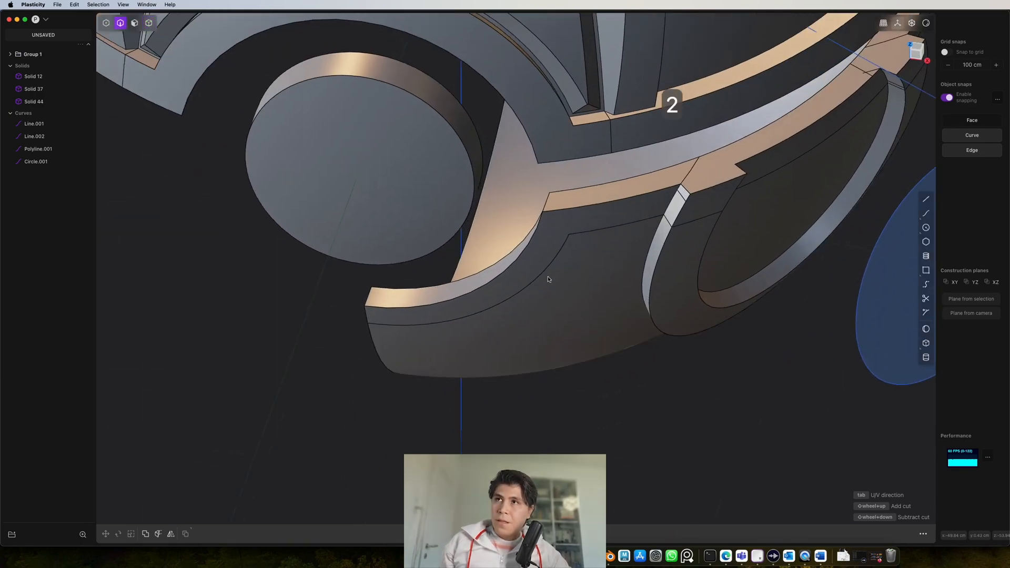
key(3)
click(545, 239)
shift+middle_drag(545, 239, 346, 355)
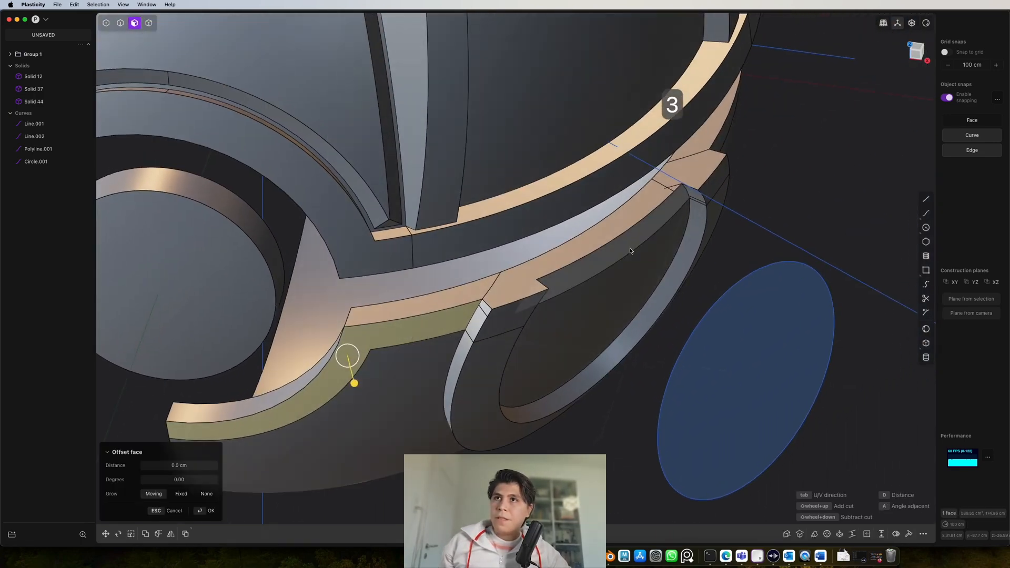
middle_drag(637, 242, 584, 221)
shift+middle_drag(726, 221, 556, 295)
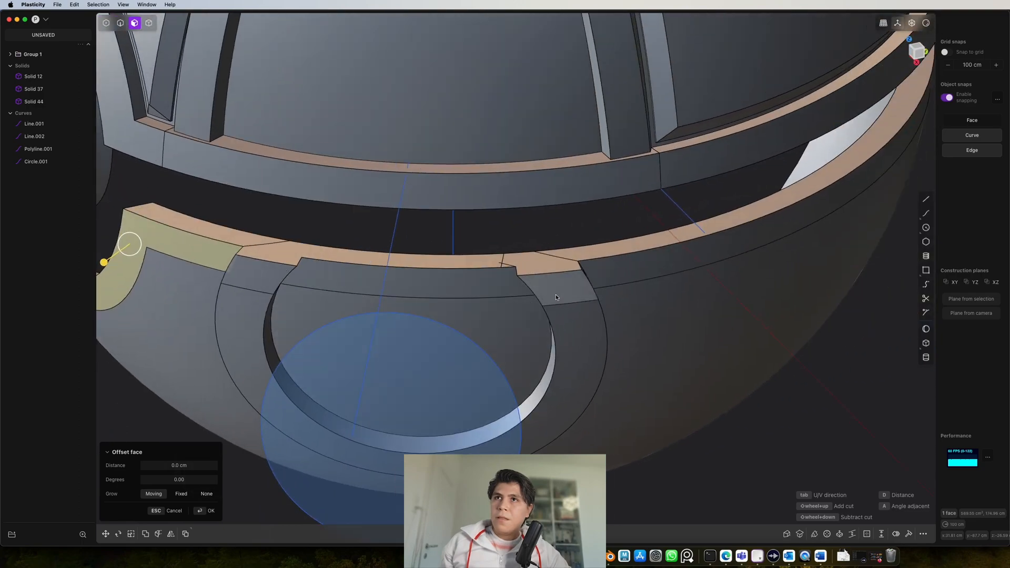
shift+click(632, 267)
scroll(682, 284, down, 3)
middle_drag(682, 284, 719, 275)
scroll(500, 296, up, 3)
middle_drag(498, 298, 601, 314)
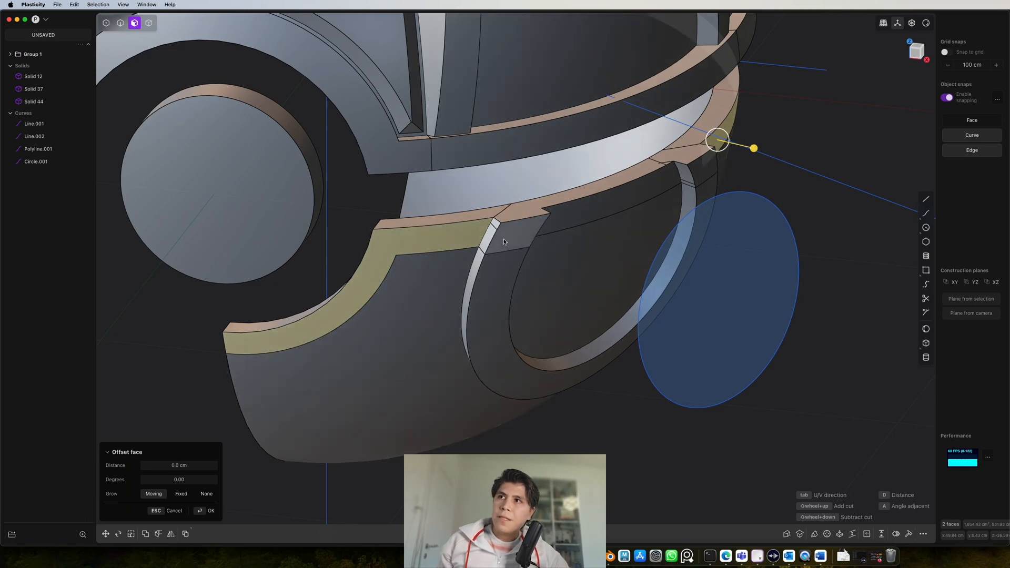
middle_drag(475, 232, 688, 226)
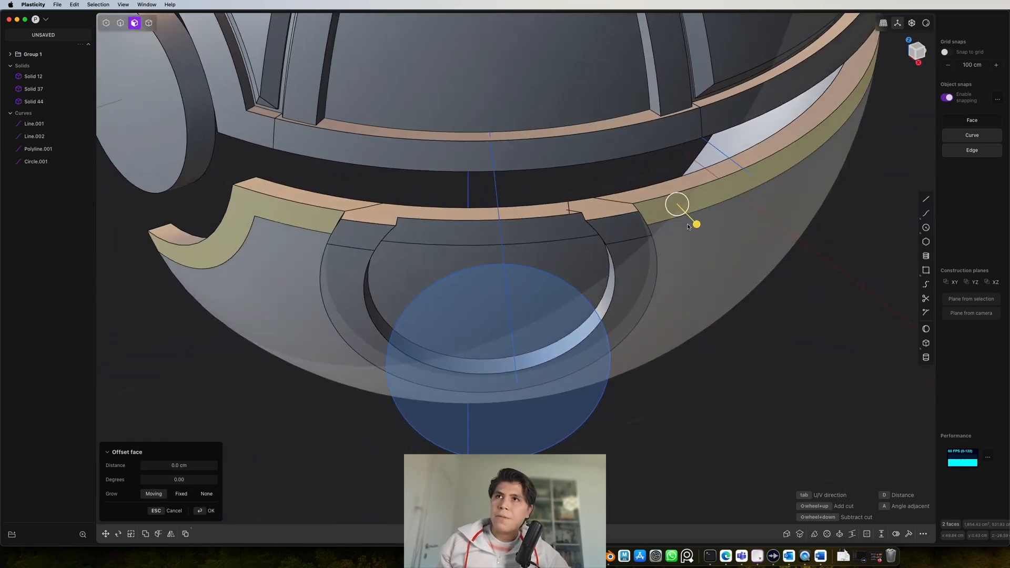
drag(704, 226, 705, 231)
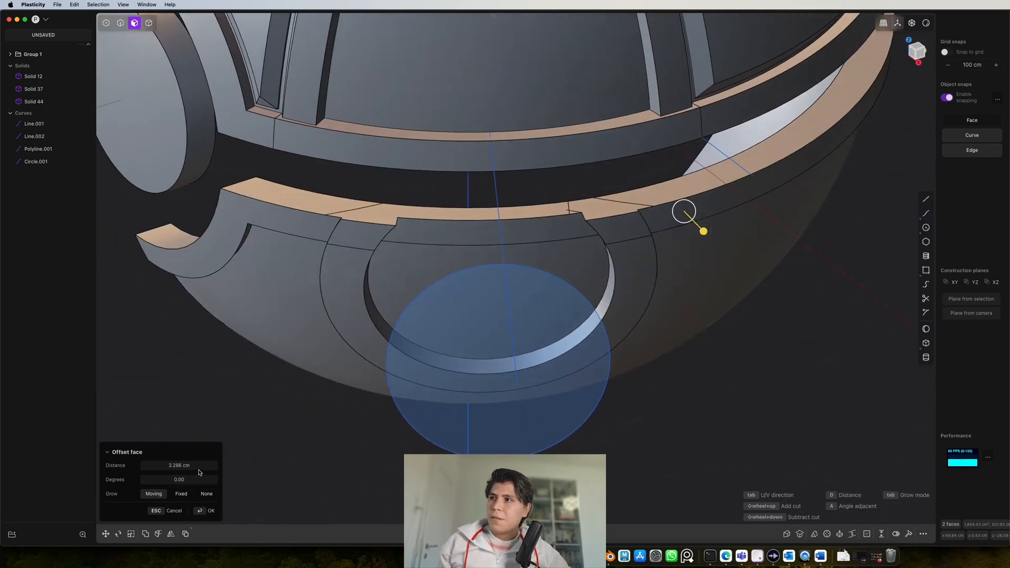
text(4)
key(Return)
- Delete the redundant topology of the lower shell half
middle_drag(333, 406, 476, 346)
scroll(474, 340, up, 4)
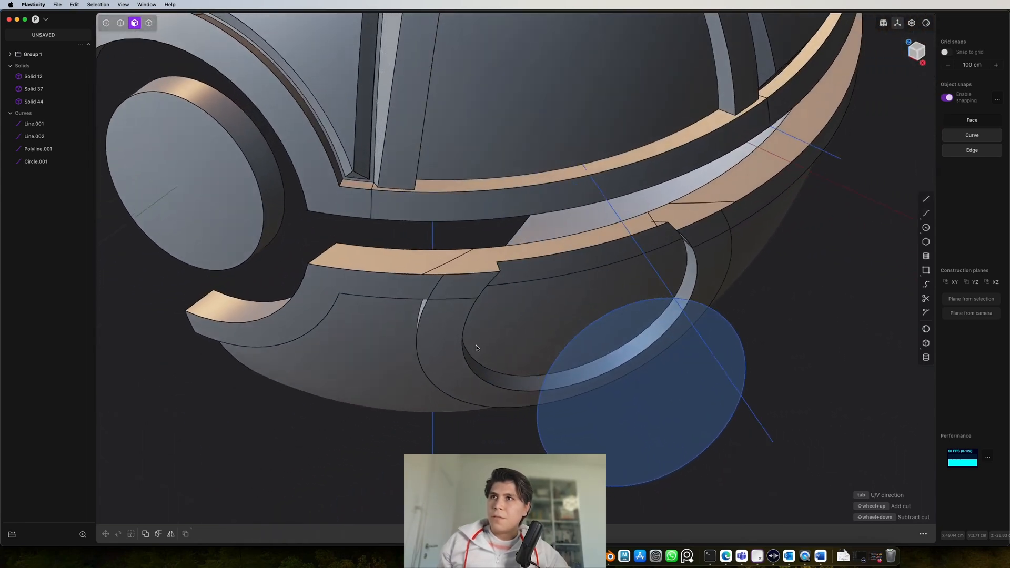
key(4)
click(532, 309)
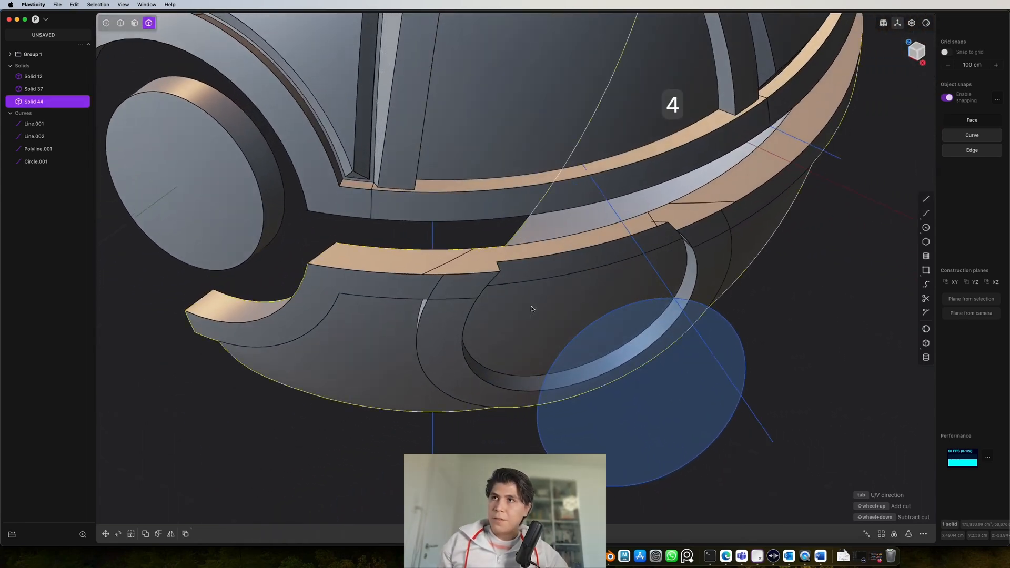
text(f)
text(red)
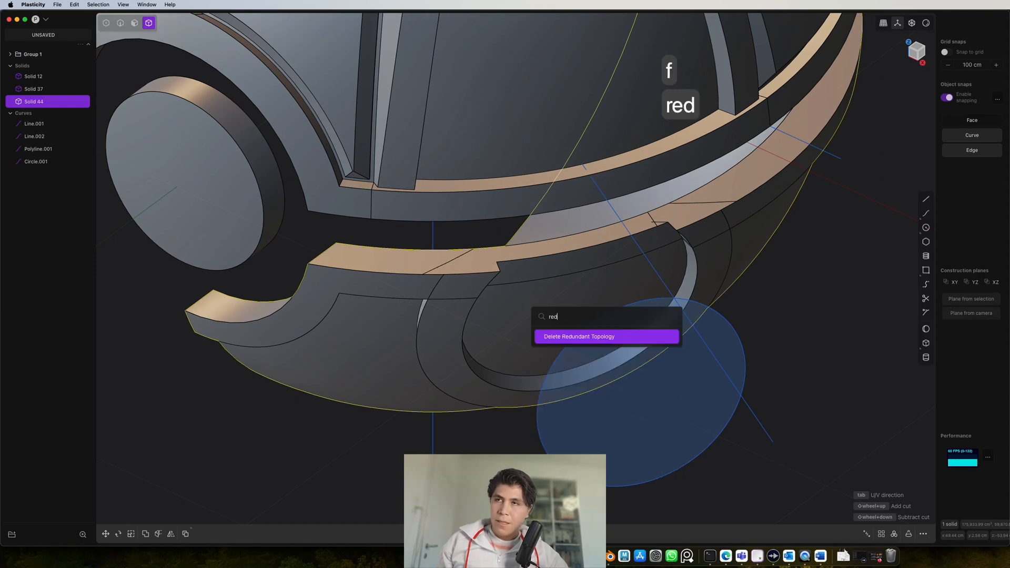
click(598, 337)
- Mirror the lower shell half across the vertical centre plane and merge both halves into one solid
middle_drag(598, 337, 629, 279)
scroll(630, 279, down, 5)
middle_drag(561, 297, 526, 318)
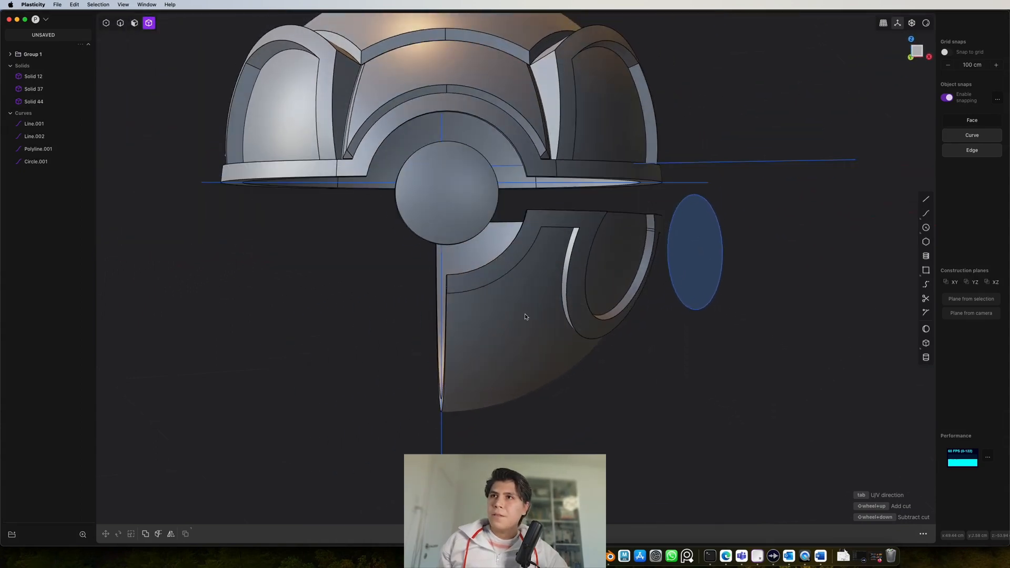
click(525, 317)
key(alt+x)
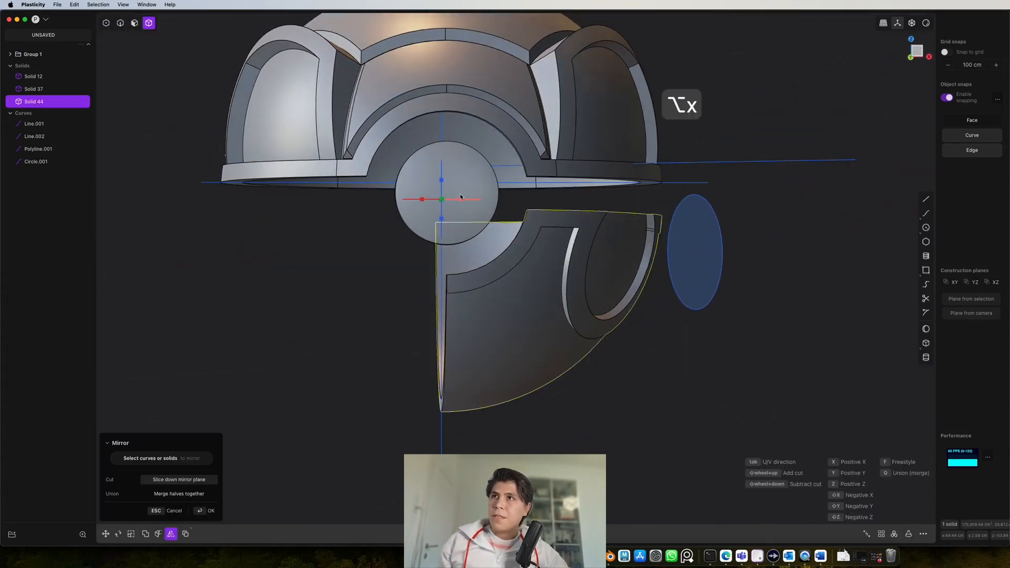
key(q)
key(q)
key(Return)
middle_drag(515, 351, 551, 338)
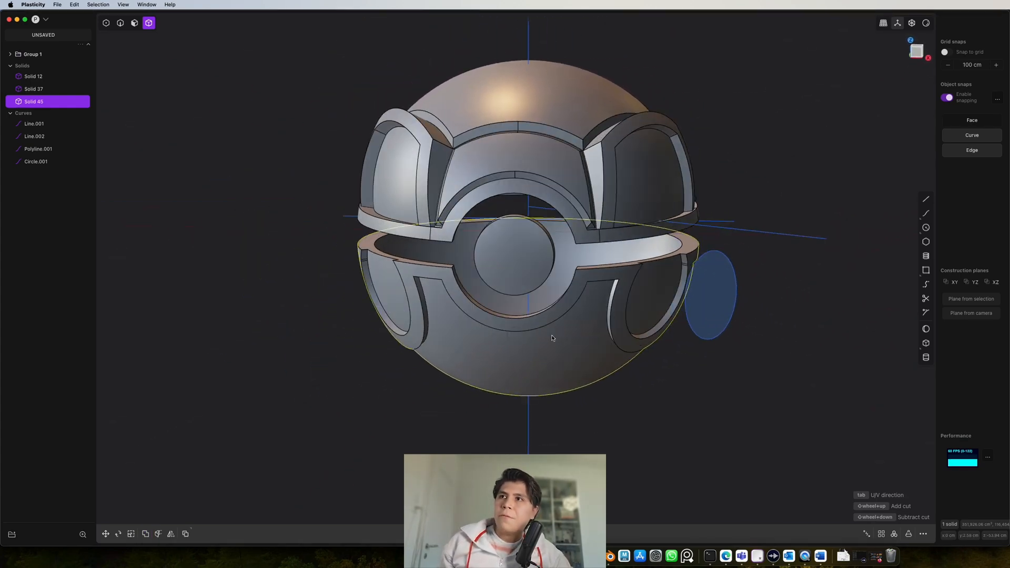
- Delete the leftover circle curve beside the sphere
key(2)
click(720, 341)
key(x)
middle_drag(720, 341, 716, 320)
click(916, 51)
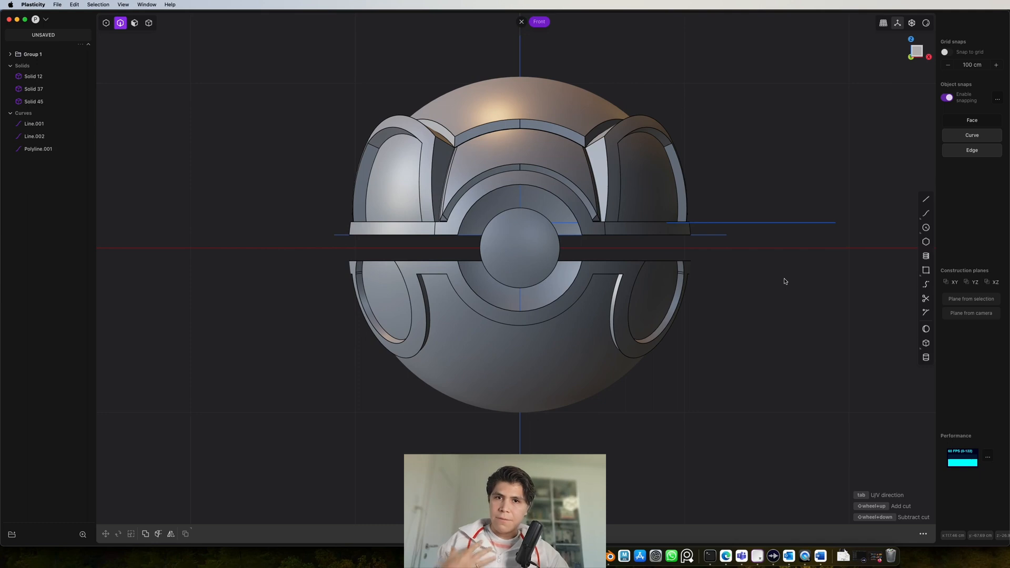
- Draw a vertical line through the sphere's centre in the right view, extending beyond its top and bottom
middle_drag(787, 300, 889, 104)
click(920, 54)
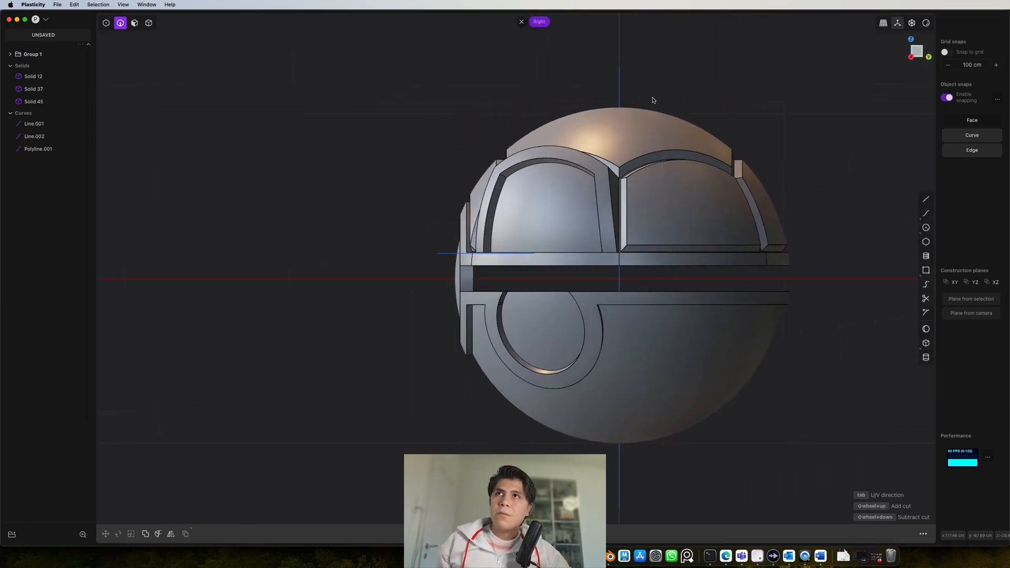
key(shift+a)
scroll(620, 125, down, 2)
click(616, 46)
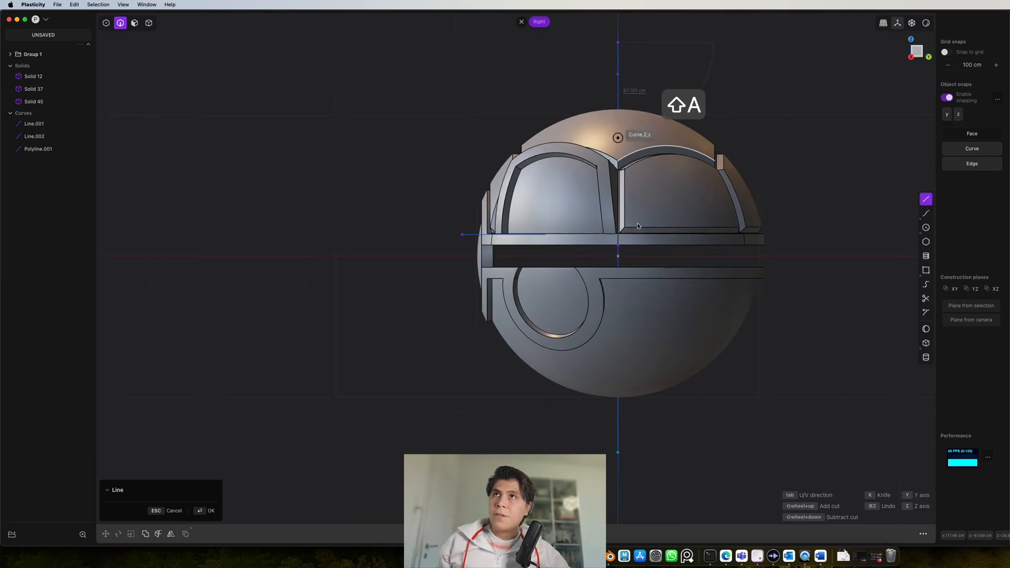
shift+middle_drag(632, 337, 632, 177)
click(631, 354)
shift+middle_drag(647, 290, 658, 395)
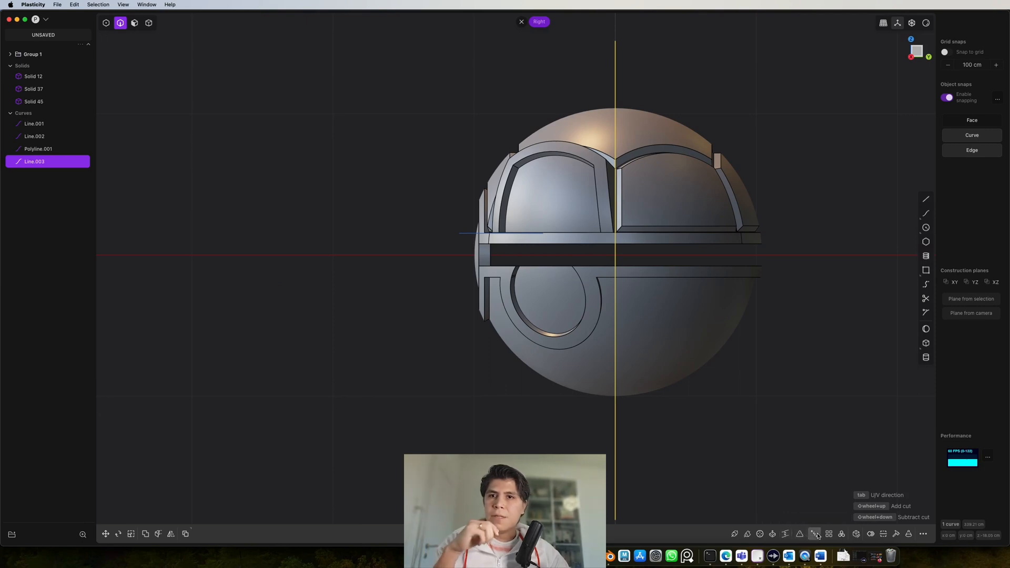
- Radially array the vertical line around the sphere's centre with 12 instances over 360 degrees
click(842, 534)
click(615, 255)
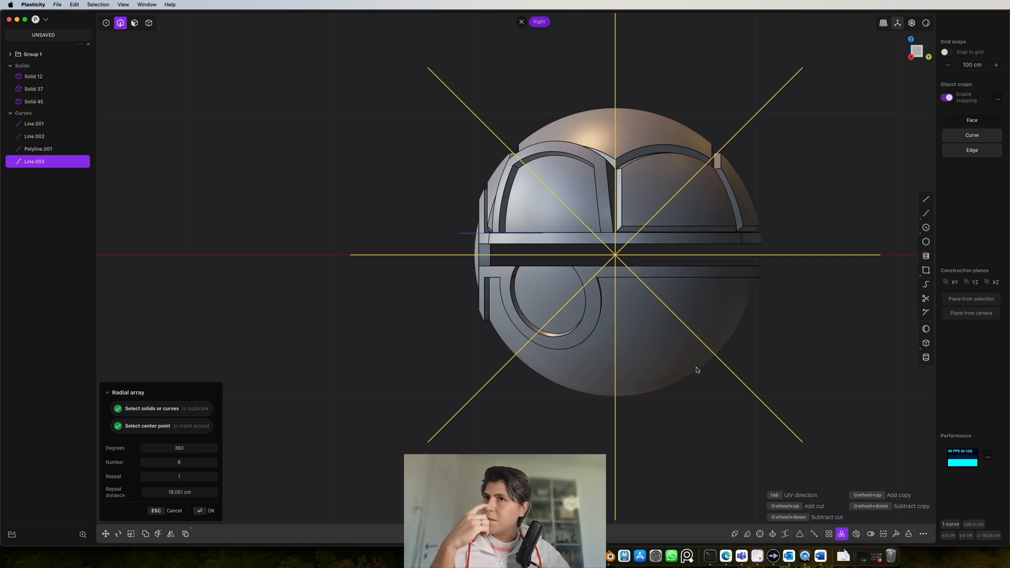
shift+scroll(645, 394, down, 1)
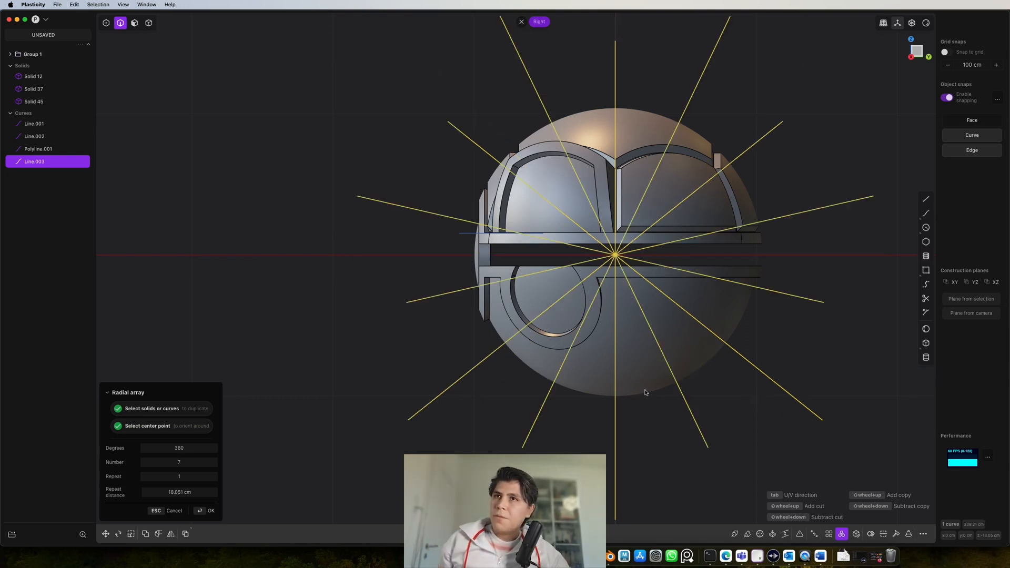
shift+scroll(647, 390, down, 3)
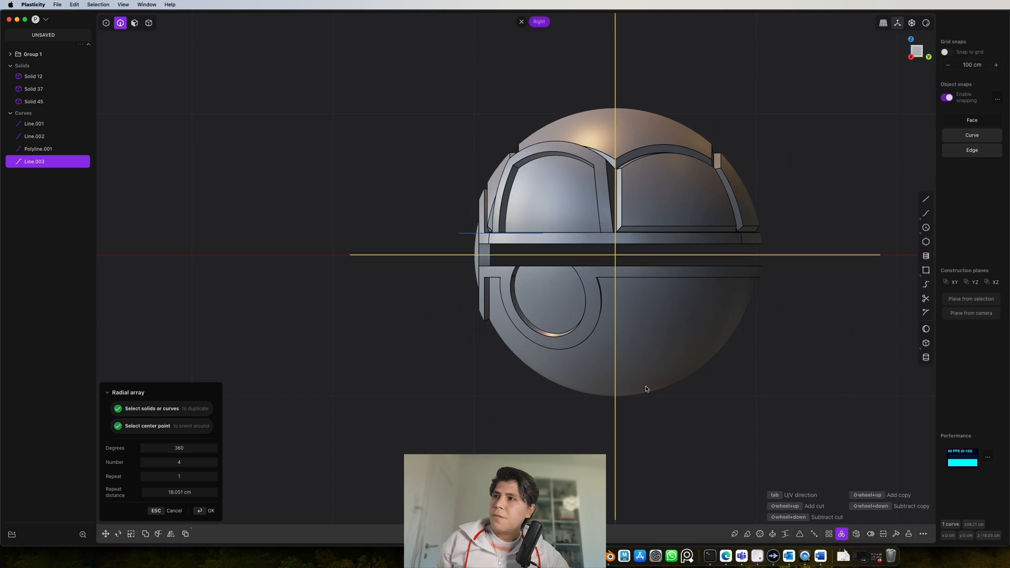
shift+scroll(647, 390, up, 2)
shift+scroll(646, 389, up, 5)
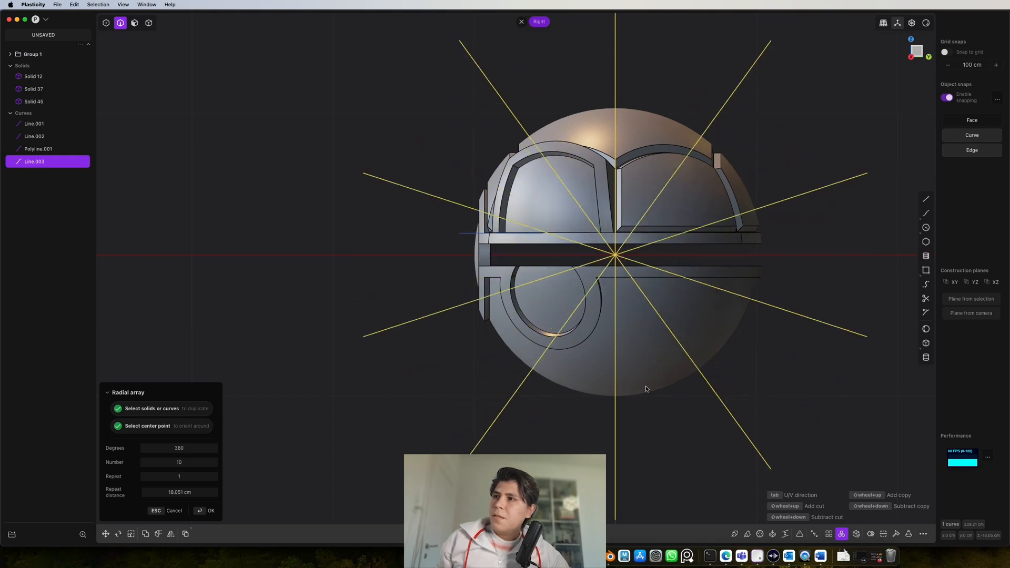
shift+scroll(646, 389, up, 1)
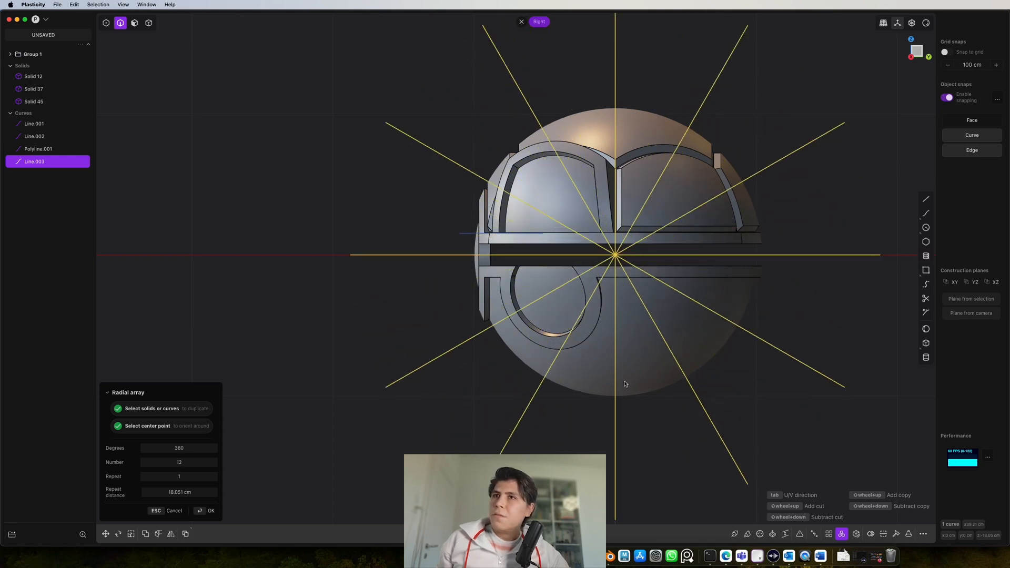
middle_drag(709, 378, 668, 367)
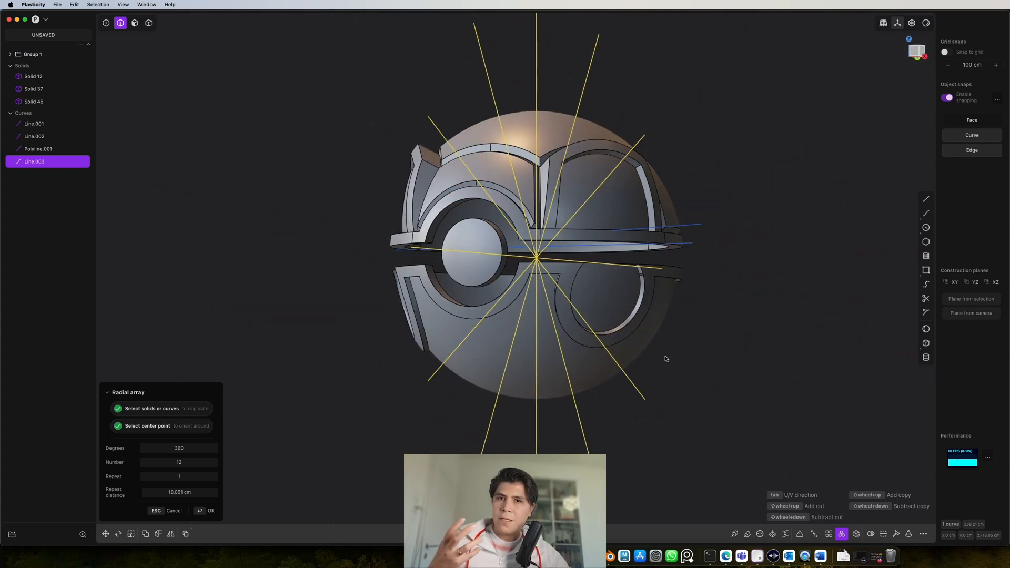
key(Return)
- Cut the lower shell into segments with the 12 arrayed lines in the right view
middle_drag(756, 292, 687, 279)
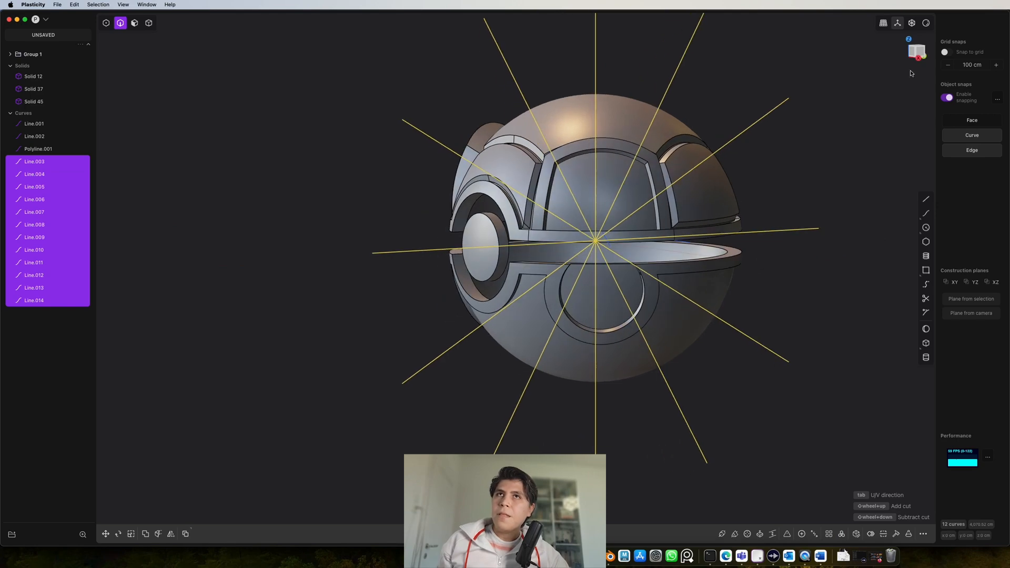
click(923, 54)
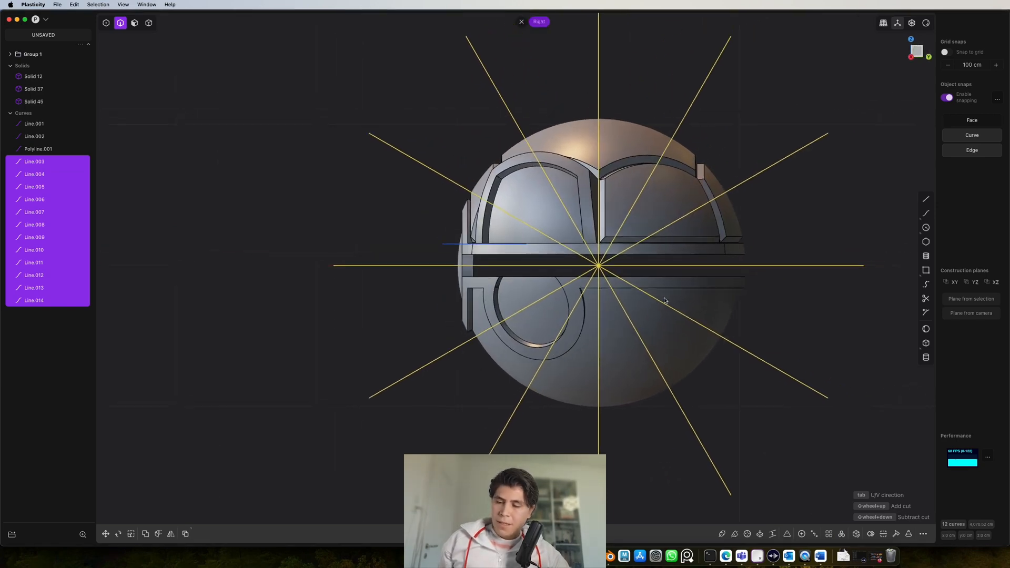
key(c)
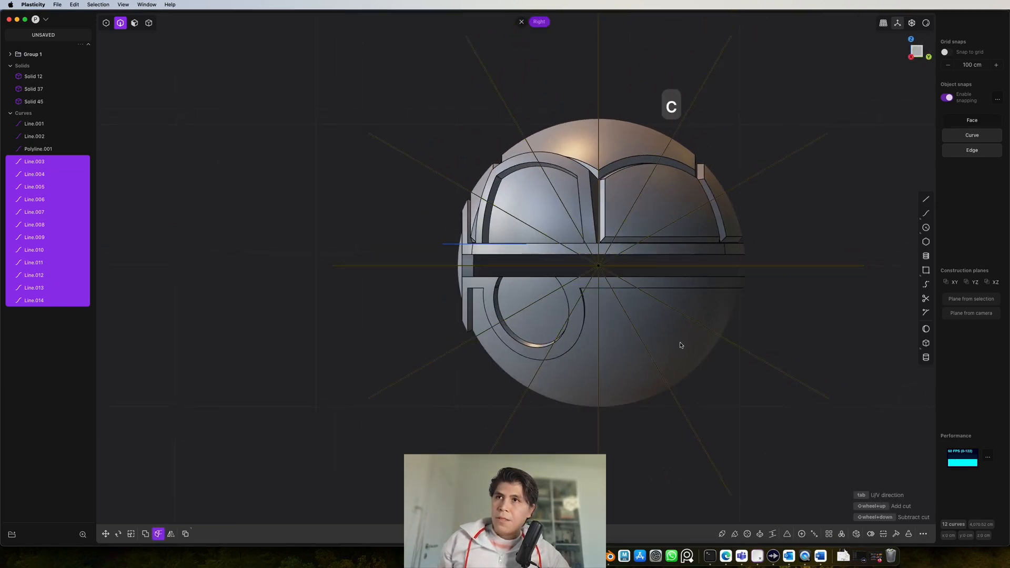
middle_drag(680, 345, 573, 277)
click(574, 277)
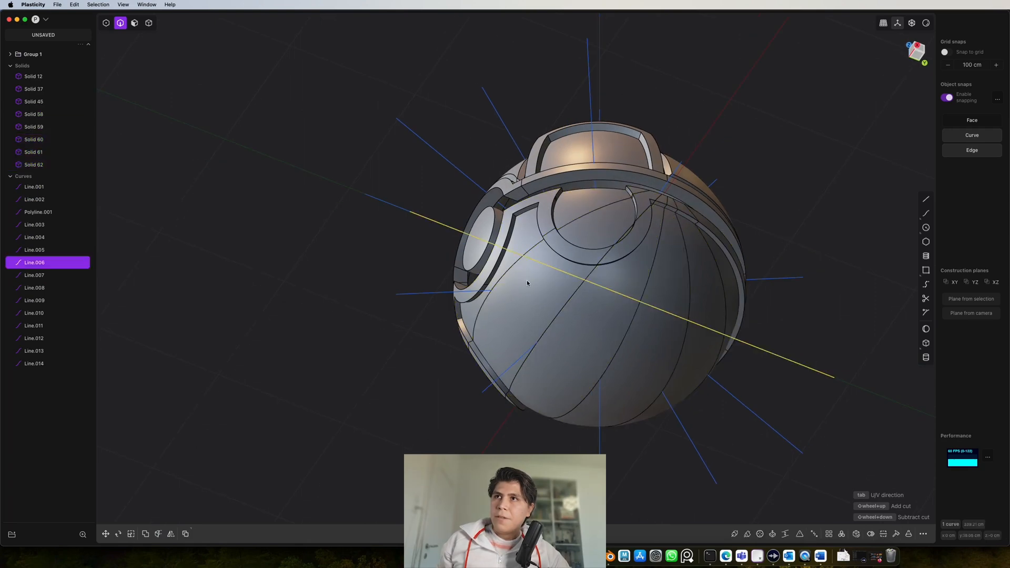
- Fillet the front segment's edge along the first seam below the button cutout
middle_drag(658, 377, 735, 415)
scroll(711, 328, up, 5)
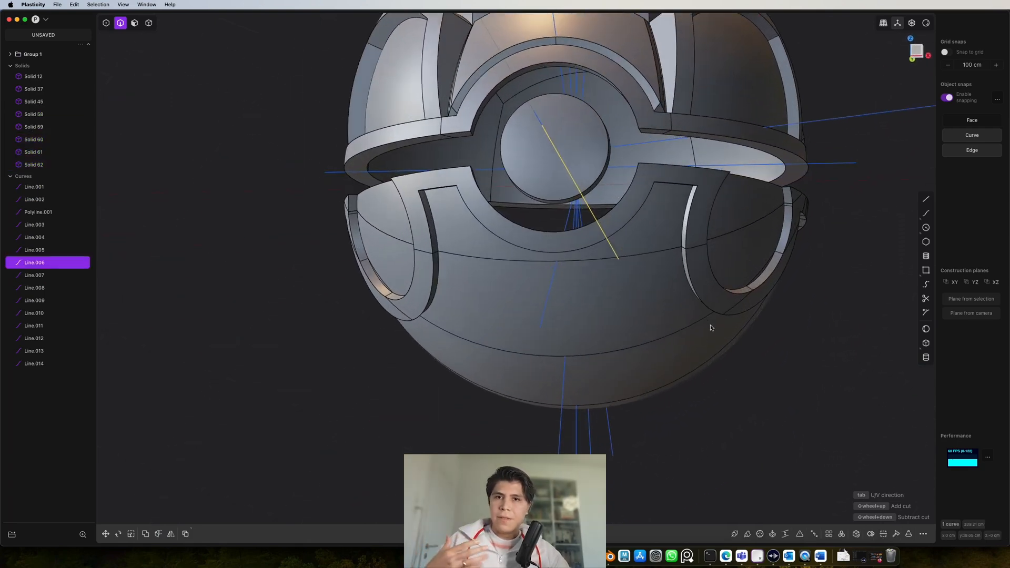
middle_drag(645, 246, 685, 288)
key(2)
scroll(651, 290, up, 3)
click(661, 275)
key(b)
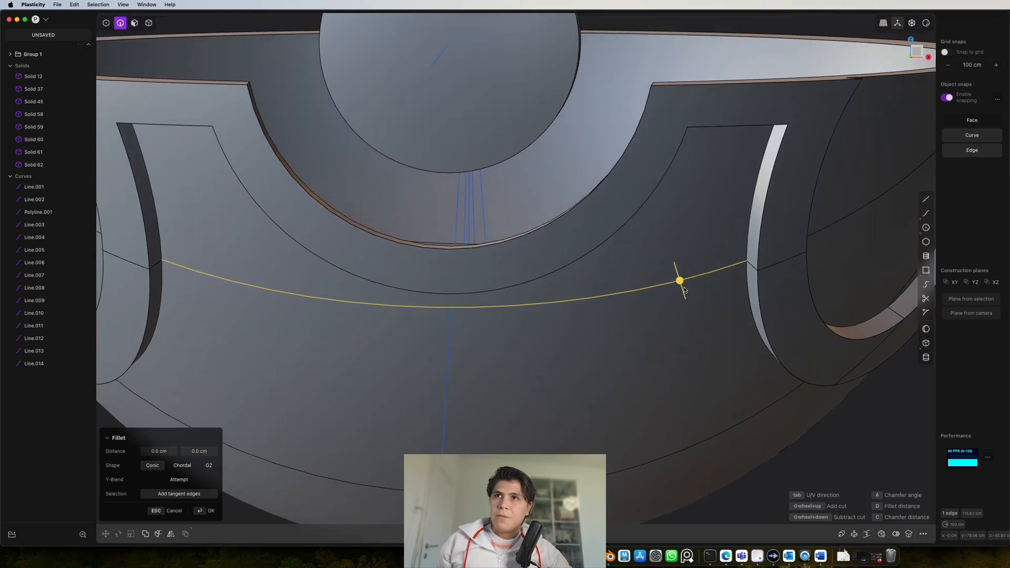
drag(680, 282, 687, 296)
mouse_move(688, 296)
middle_down()
mouse_move(645, 241)
mouse_move(631, 262)
mouse_move(685, 289)
middle_up()
key(Return)
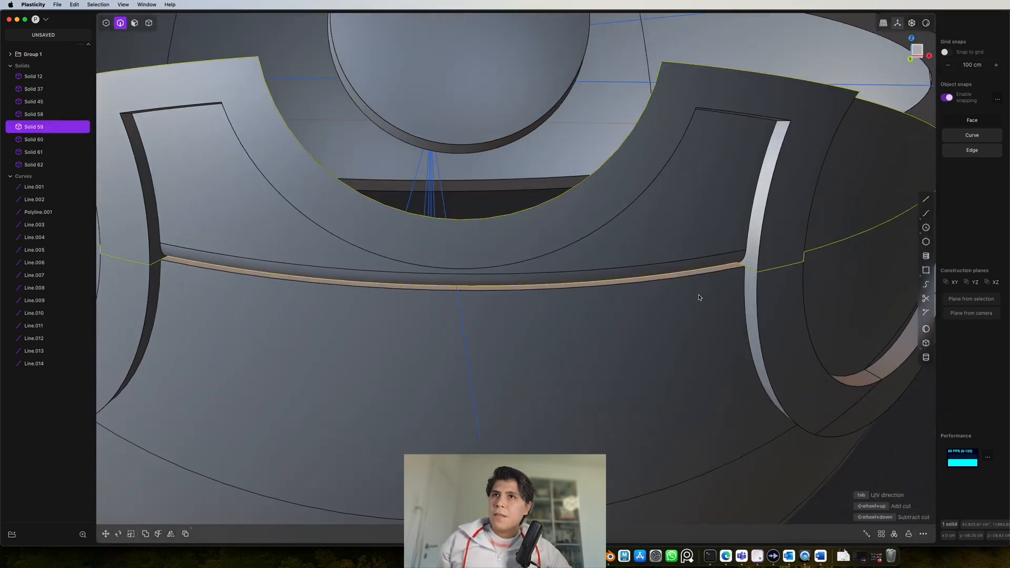
- Fillet the matching edge of the adjacent segment along the first seam to form a rounded groove
click(697, 276)
key(b)
drag(697, 275, 695, 278)
middle_drag(695, 277, 686, 272)
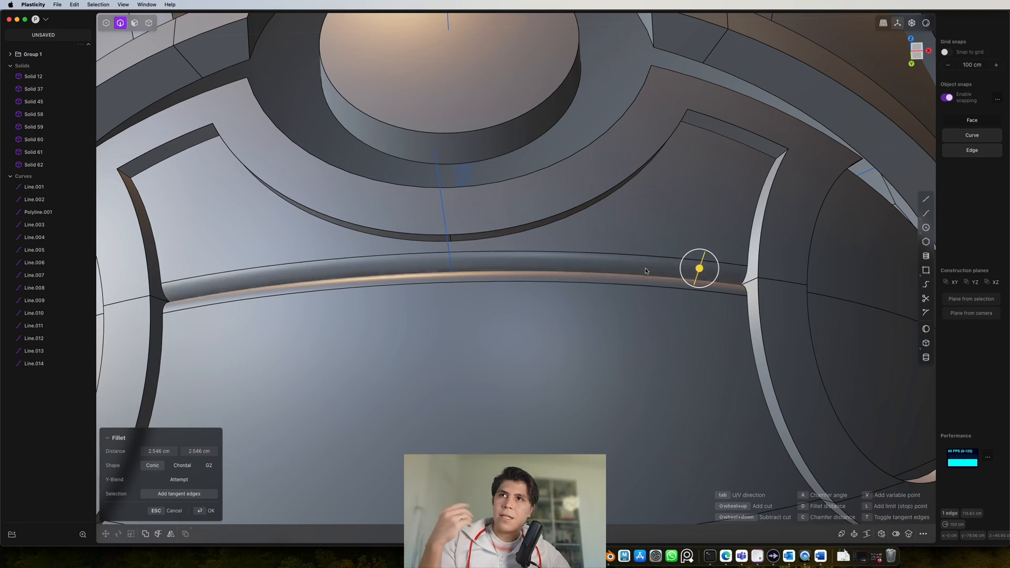
drag(645, 268, 649, 272)
key(Return)
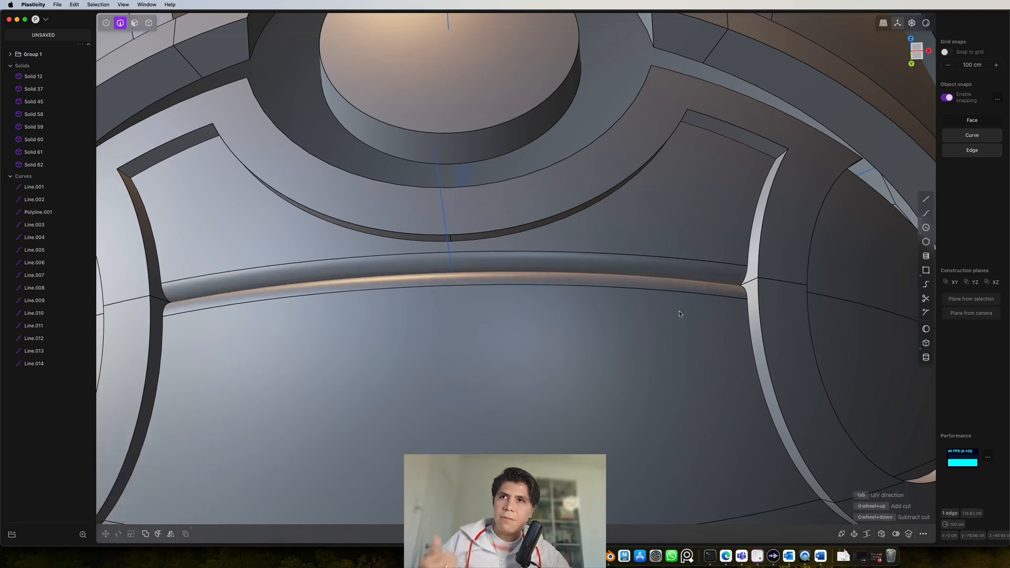
- Fillet the segment edge on the front side of the second seam of the lower shell by about 5.3 cm
scroll(685, 319, down, 3)
middle_drag(733, 385, 664, 424)
key(Escape)
click(660, 380)
key(b)
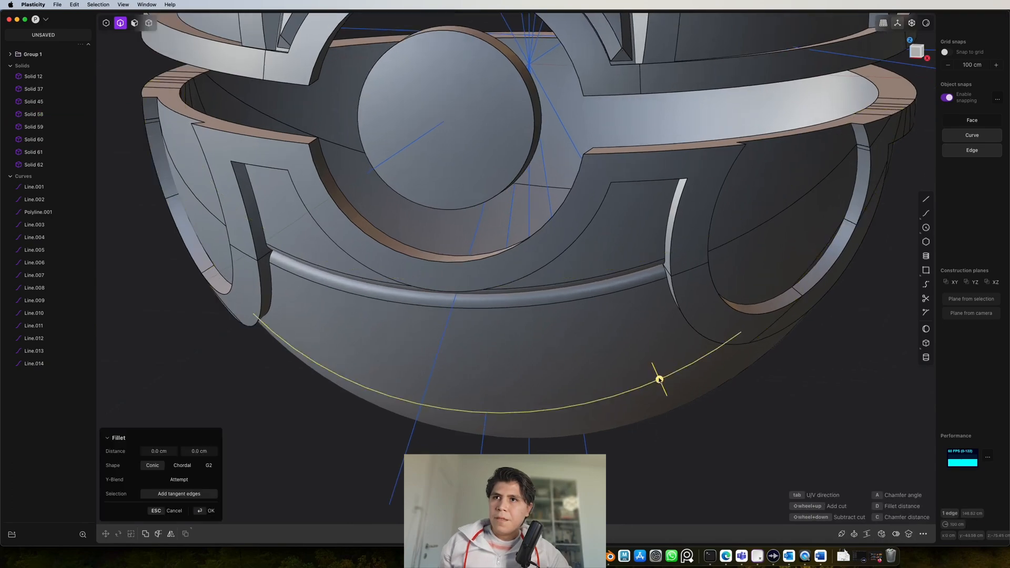
middle_drag(660, 380, 654, 357)
mouse_move(659, 375)
mouse_down()
mouse_move(654, 368)
mouse_move(651, 382)
mouse_move(664, 389)
mouse_up()
middle_drag(664, 389, 652, 353)
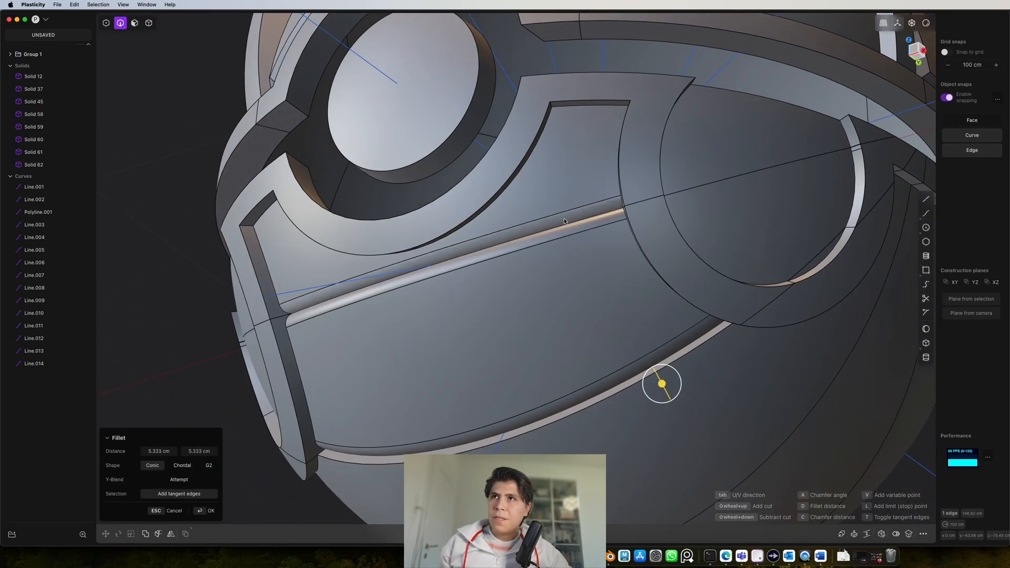
key(Return)
- Fillet the opposite segment edge along the second seam by about 6.2 cm
click(700, 344)
key(b)
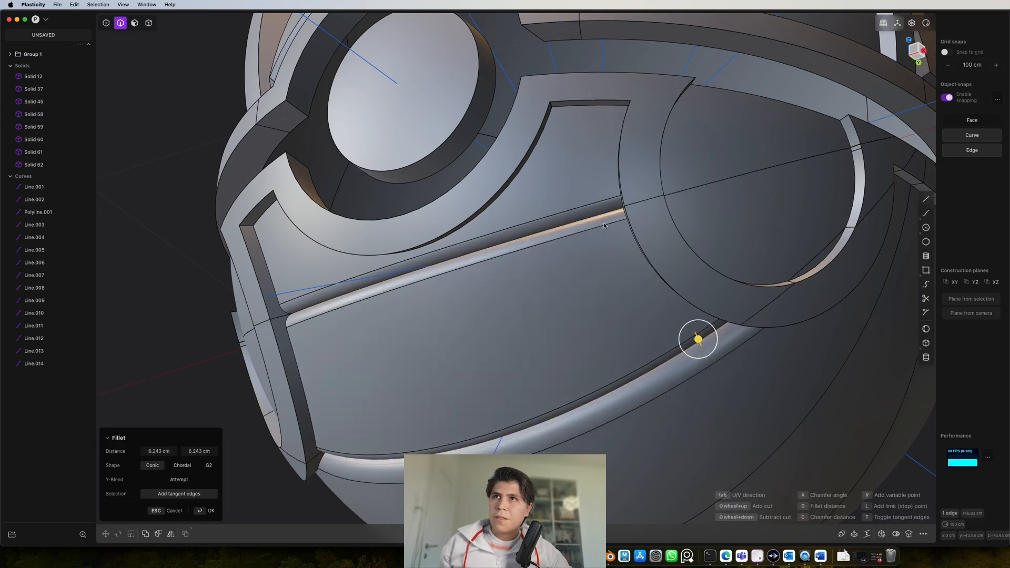
key(Return)
- Fillet both segment edges along the third seam of the lower shell to form a rounded groove
middle_drag(707, 390, 735, 352)
click(740, 343)
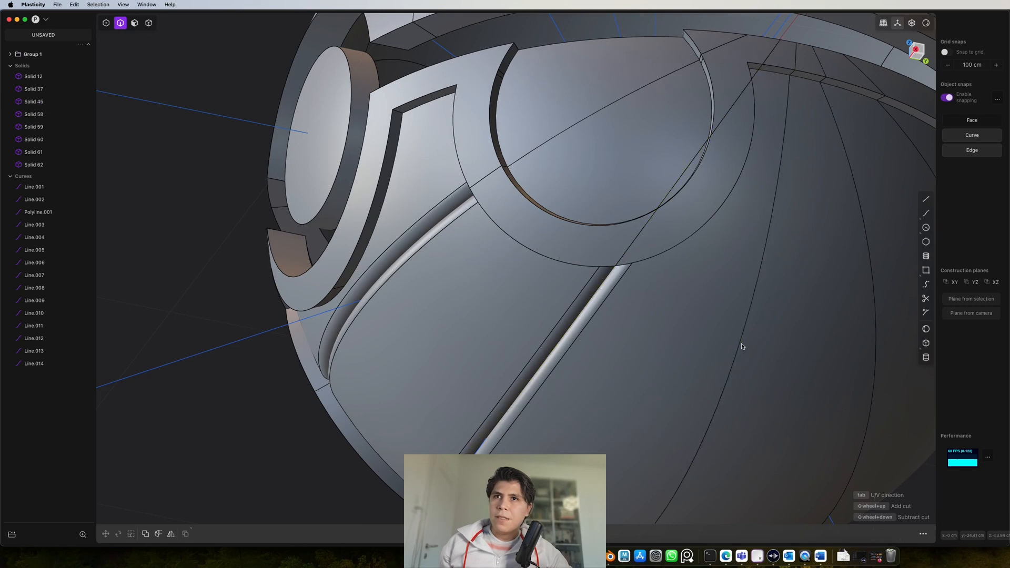
key(b)
drag(737, 345, 599, 294)
key(Return)
click(748, 311)
key(b)
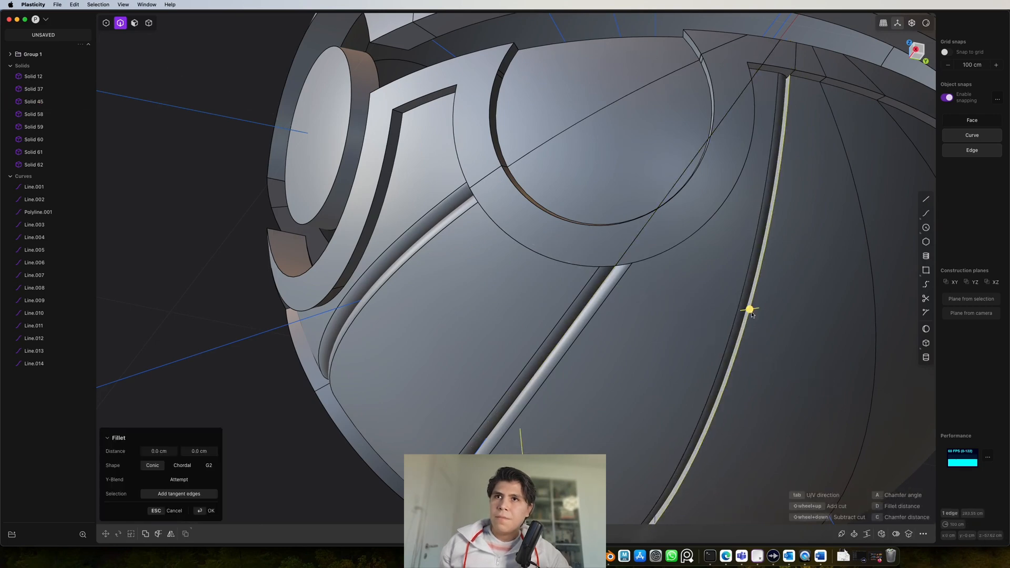
drag(749, 310, 683, 327)
key(Return)
- Fillet both segment edges along the fourth seam of the lower shell
middle_drag(689, 329, 605, 347)
click(762, 337)
drag(762, 336, 686, 357)
key(Return)
click(739, 288)
drag(740, 286, 652, 313)
key(Return)
- Fillet both segment edges along the fifth seam, at the rear of the lower shell
shift+middle_drag(652, 313, 521, 347)
click(744, 274)
drag(744, 274, 571, 276)
key(Return)
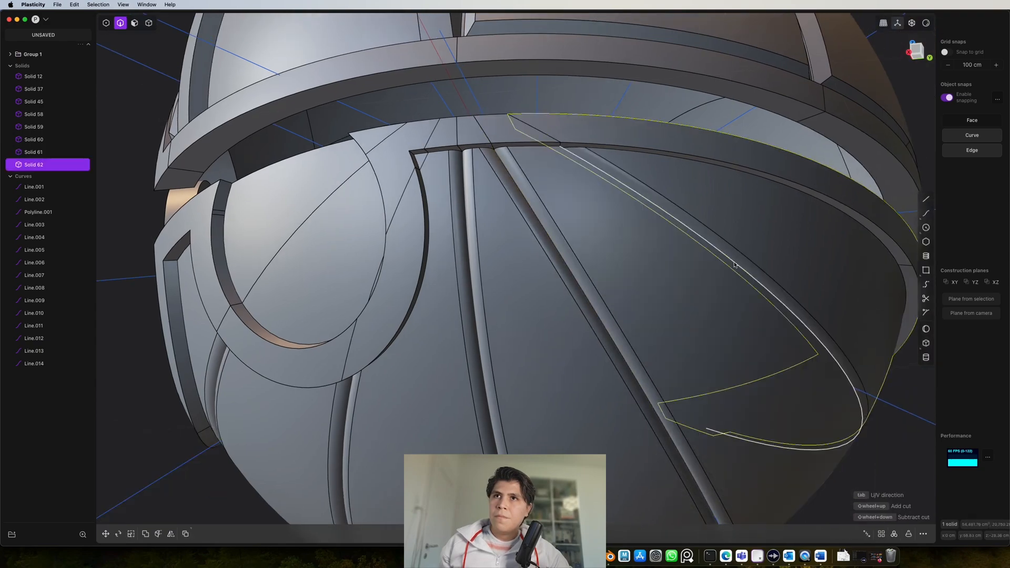
click(740, 258)
drag(739, 258, 642, 279)
key(Return)
- Union the six lower shell segments into a single solid
scroll(640, 284, down, 3)
middle_drag(639, 284, 705, 420)
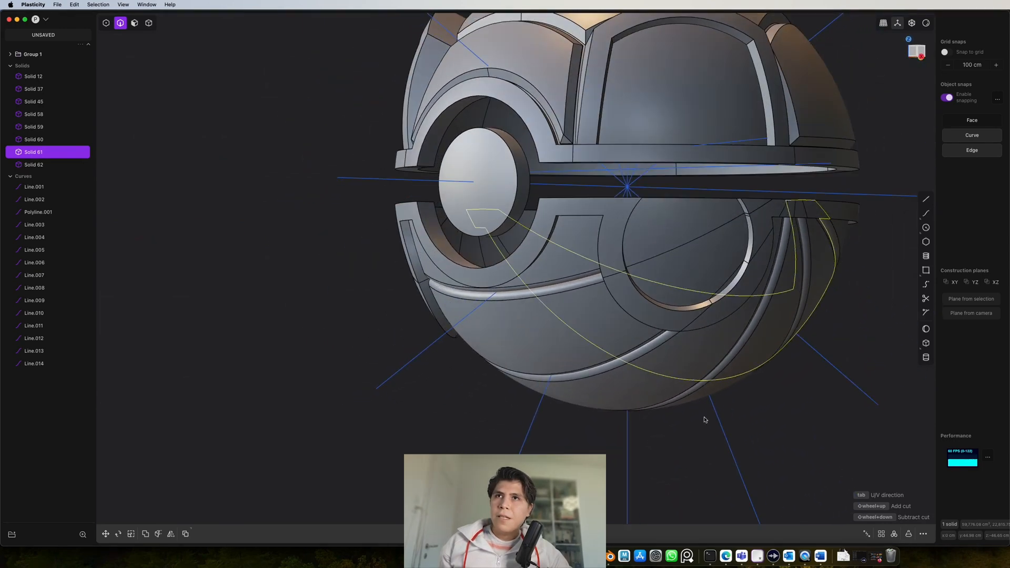
click(799, 421)
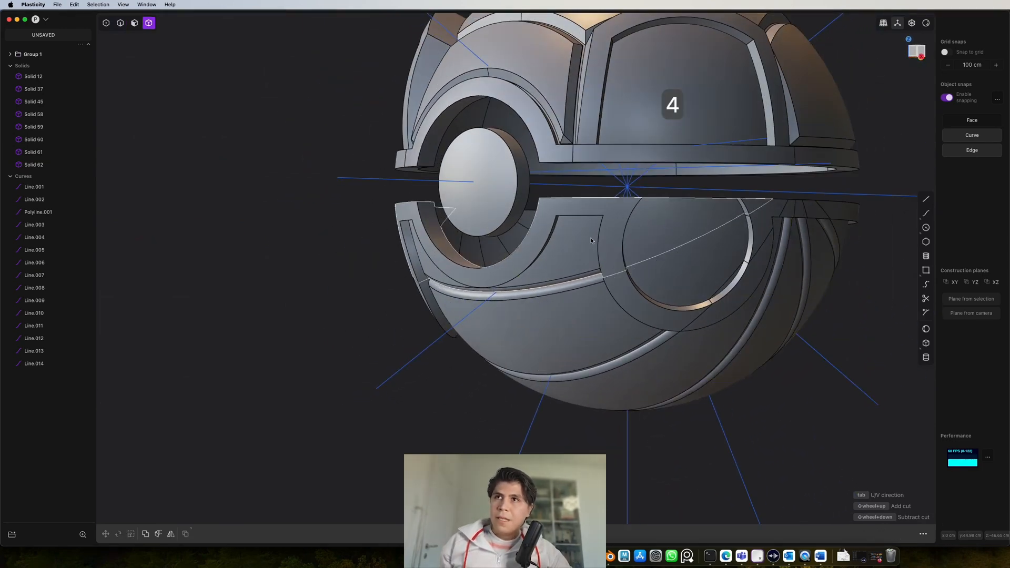
click(576, 258)
shift+click(604, 331)
shift+click(693, 376)
shift+click(781, 329)
shift+click(825, 246)
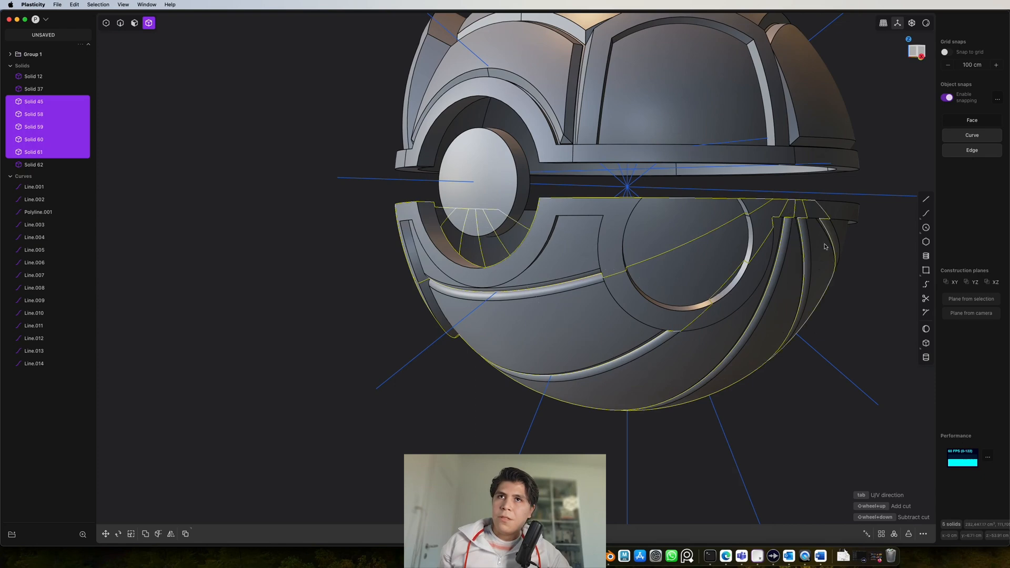
shift+click(832, 225)
key(q)
key(q)
middle_drag(835, 229, 516, 379)
key(Return)
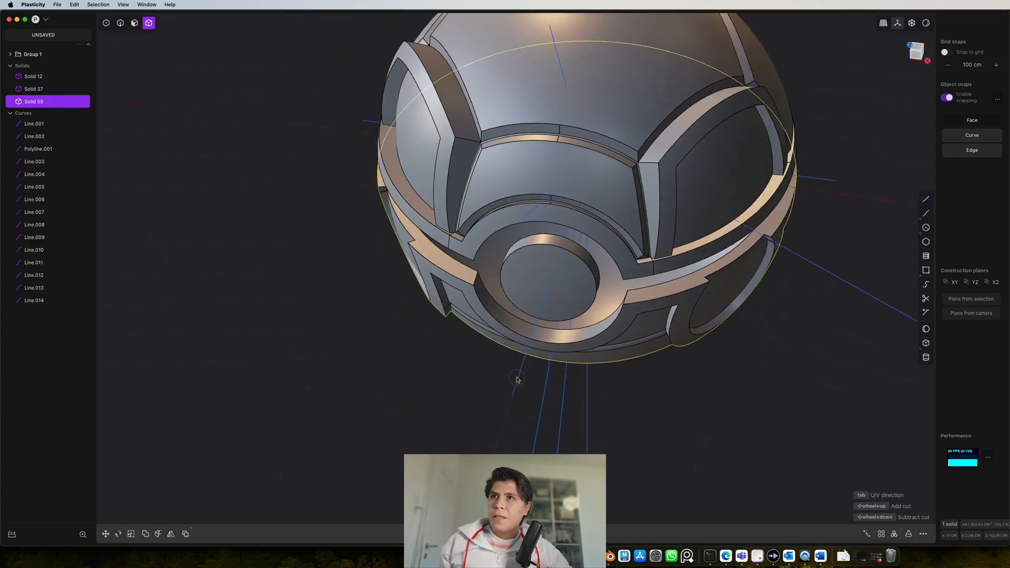
click(652, 399)
- Preview the whole model with its edge lines hidden, and restore the edge display
middle_drag(652, 399, 661, 344)
key(shift+super+e)
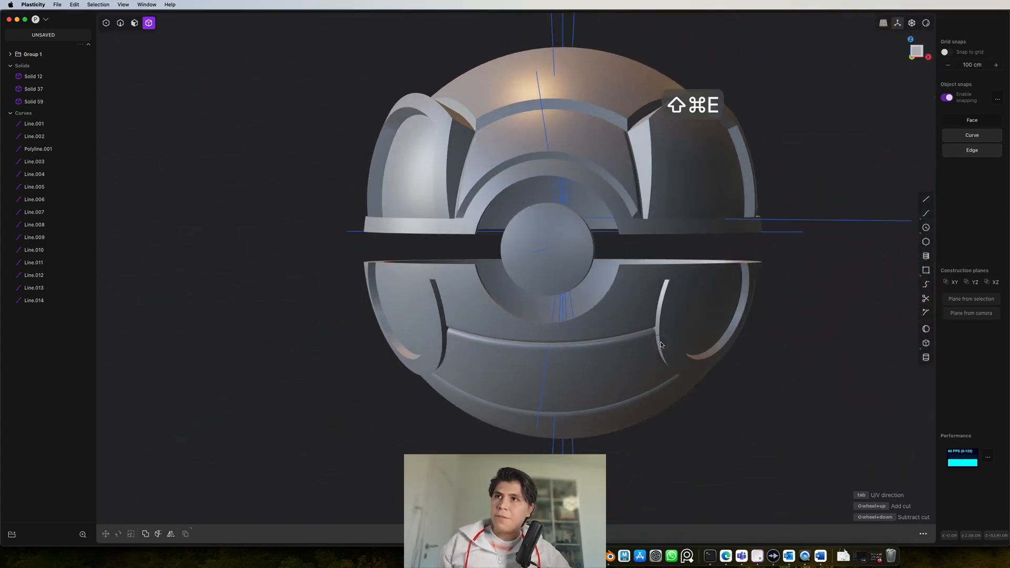
key(shift+super+e)
- Delete the group of construction lines extending below the ball
scroll(679, 350, down, 3)
shift+middle_drag(658, 477, 669, 408)
key(2)
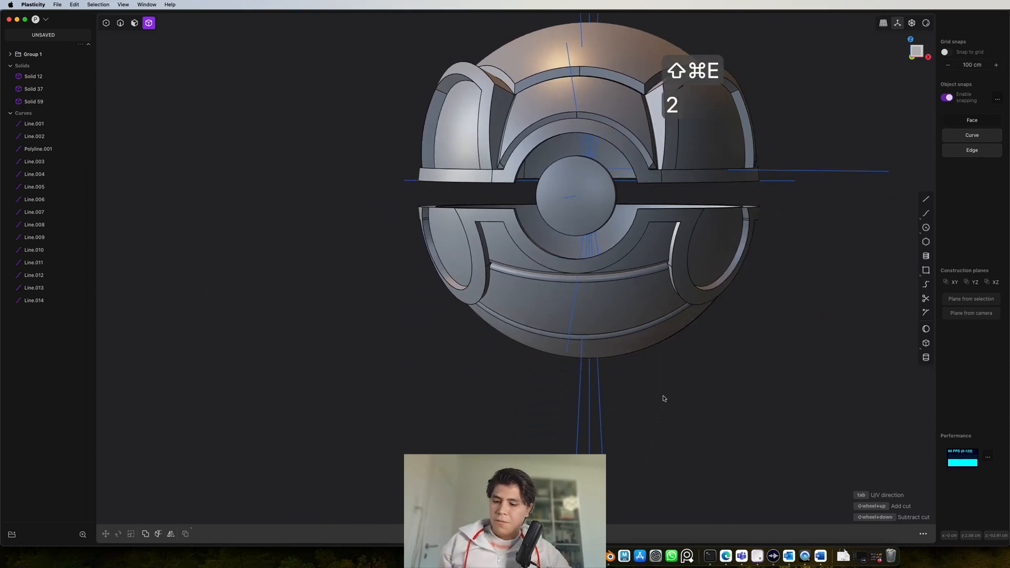
drag(664, 397, 467, 433)
key(x)
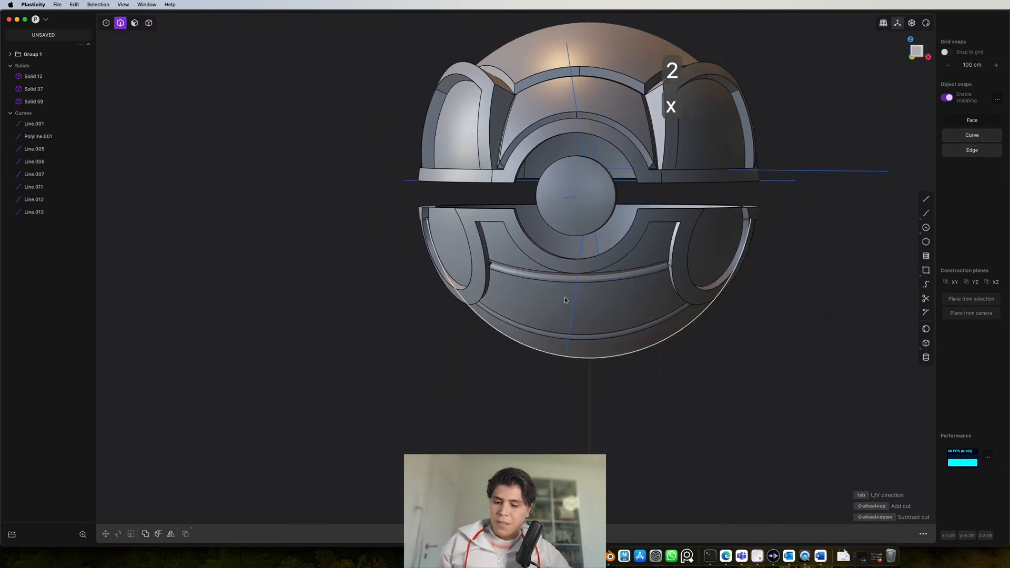
- Try deleting a construction line that extends sideways from the ball
click(800, 171)
key(x)
middle_drag(789, 184, 731, 420)
key(super+z)
key(super+z)
key(super+z)
- Delete the horizontal and vertical construction lines crossing the ball's centre in the top view
middle_drag(726, 353, 731, 403)
click(917, 53)
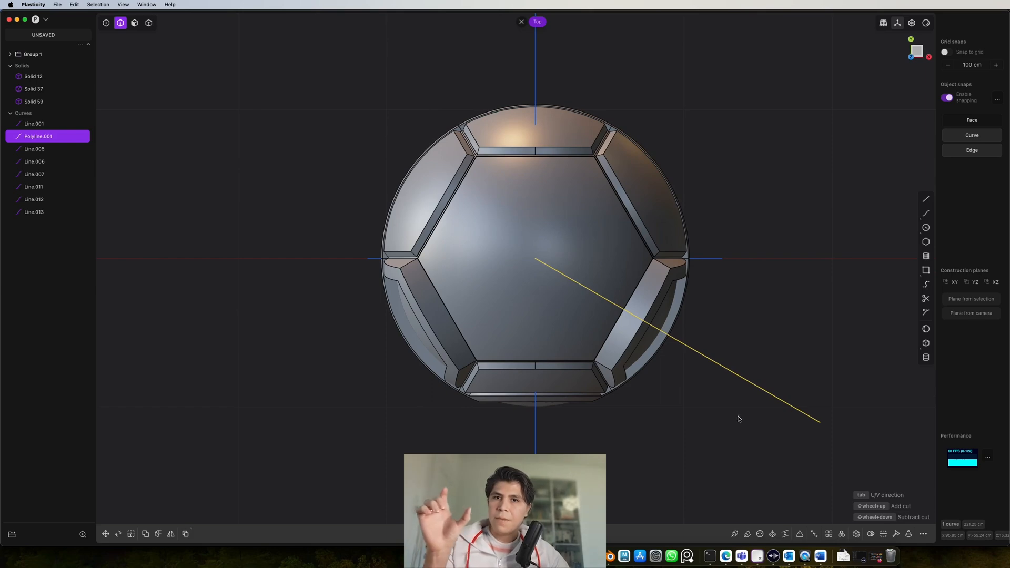
click(709, 257)
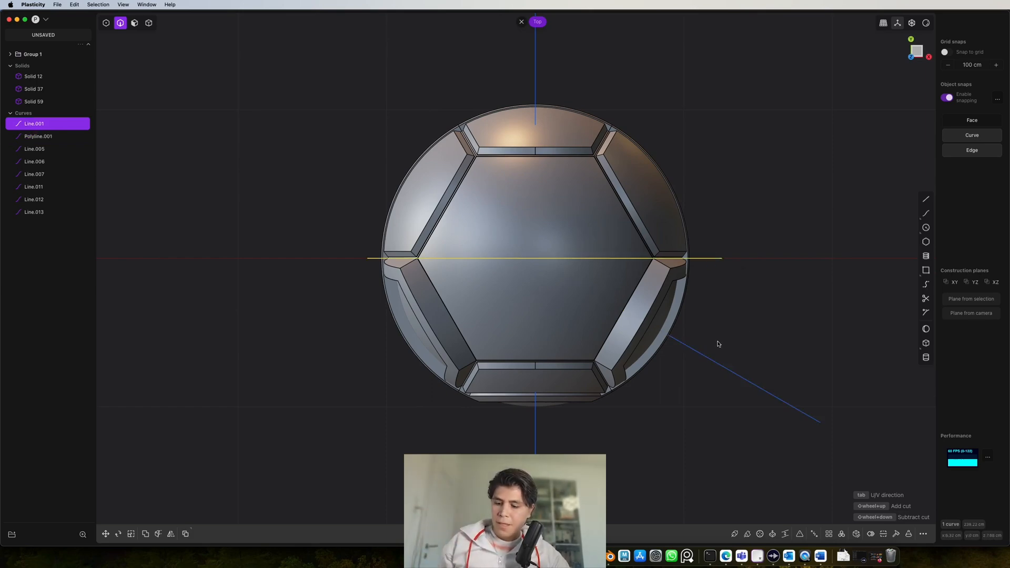
key(x)
click(539, 71)
key(x)
- Delete the remaining construction lines around the ball except Polyline.001, including Line.005 and Line.013
middle_drag(570, 284, 508, 210)
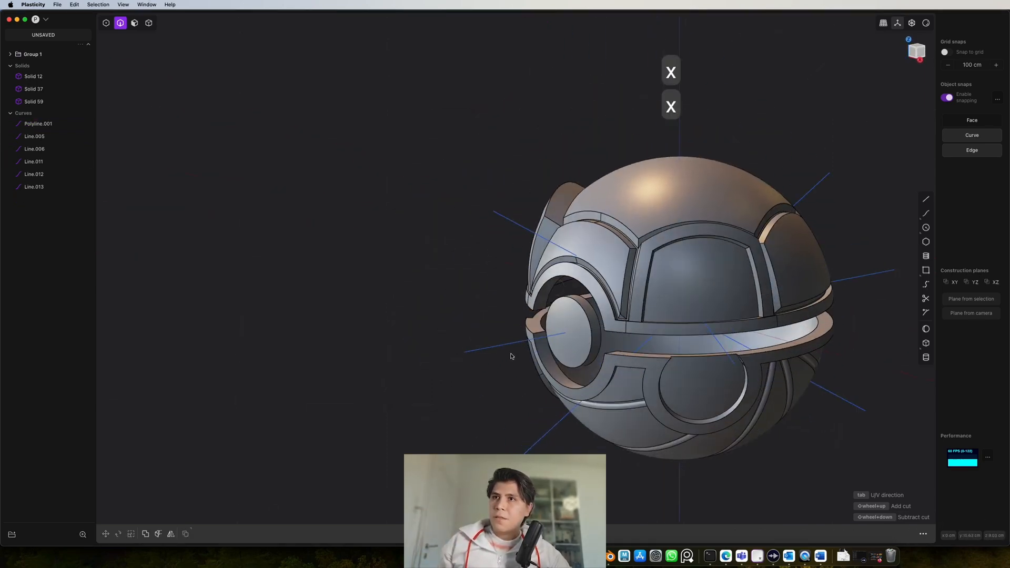
click(510, 344)
key(x)
click(519, 225)
key(x)
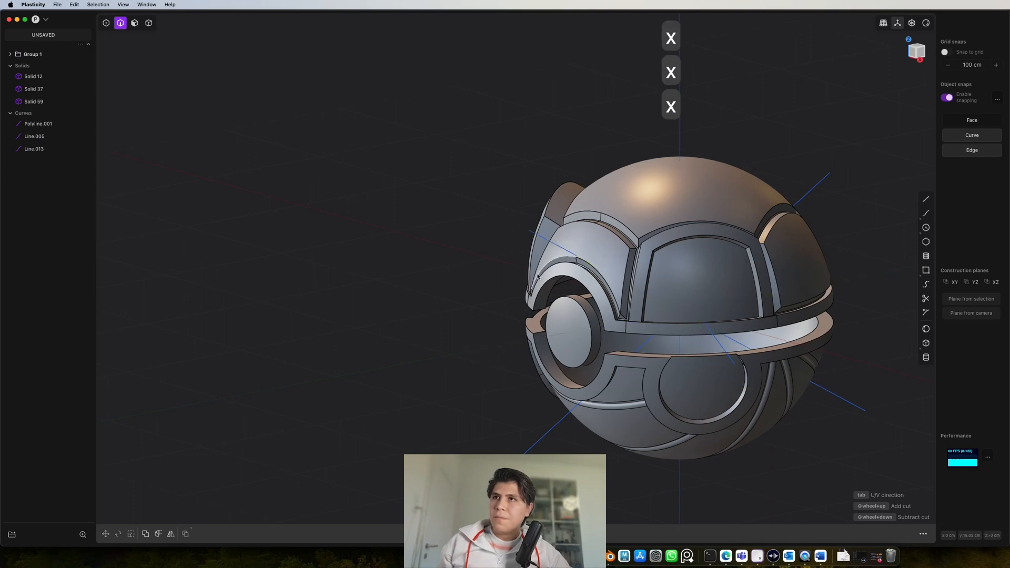
click(34, 137)
shift+click(34, 151)
middle_drag(299, 277, 678, 327)
key(x)
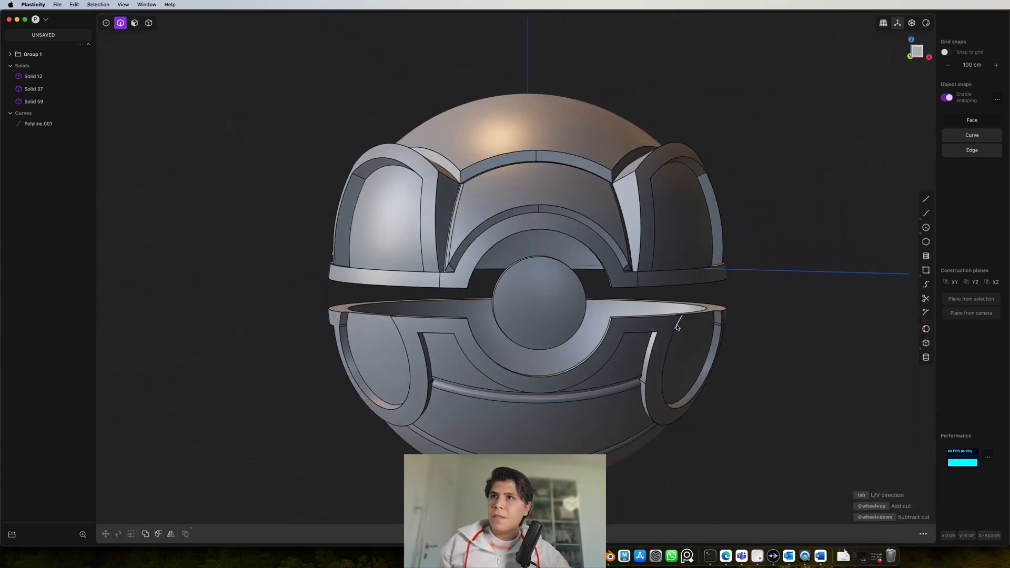
click(918, 54)
scroll(601, 282, up, 5)
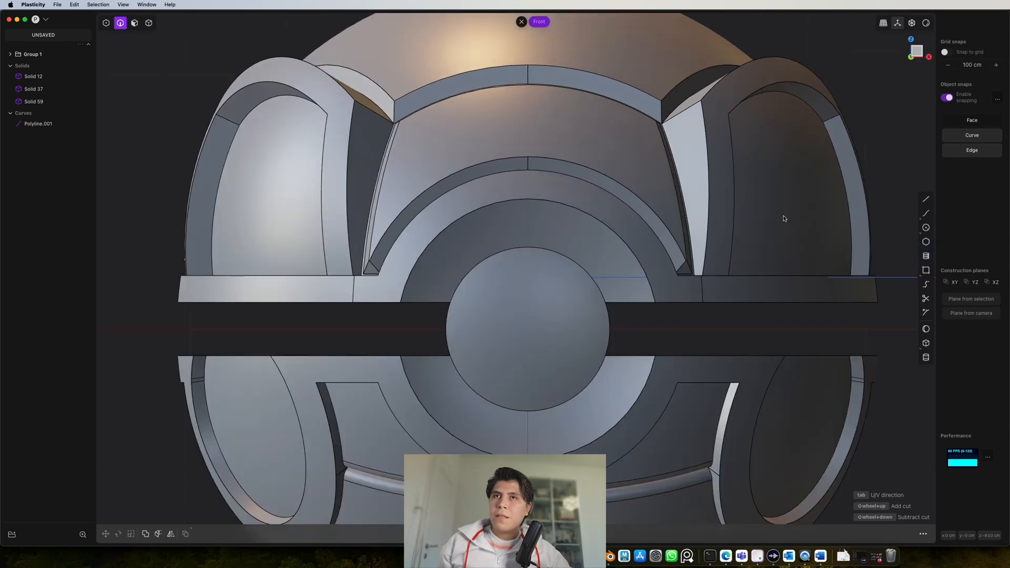
scroll(784, 218, down, 4)
middle_drag(763, 235, 523, 244)
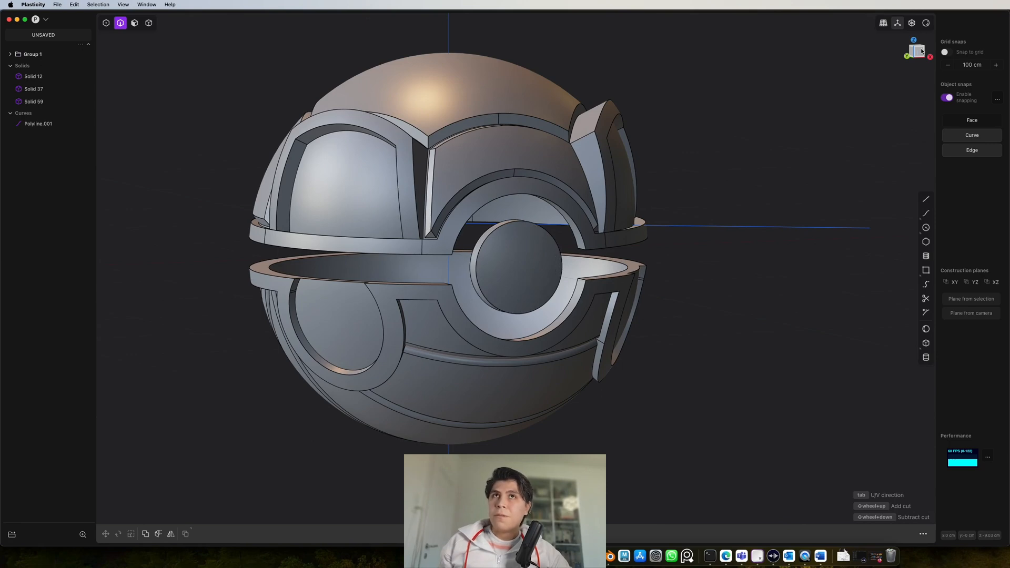
- Offset the front button's circular face outline inward by about 6.5 cm
click(920, 51)
scroll(547, 252, up, 8)
key(3)
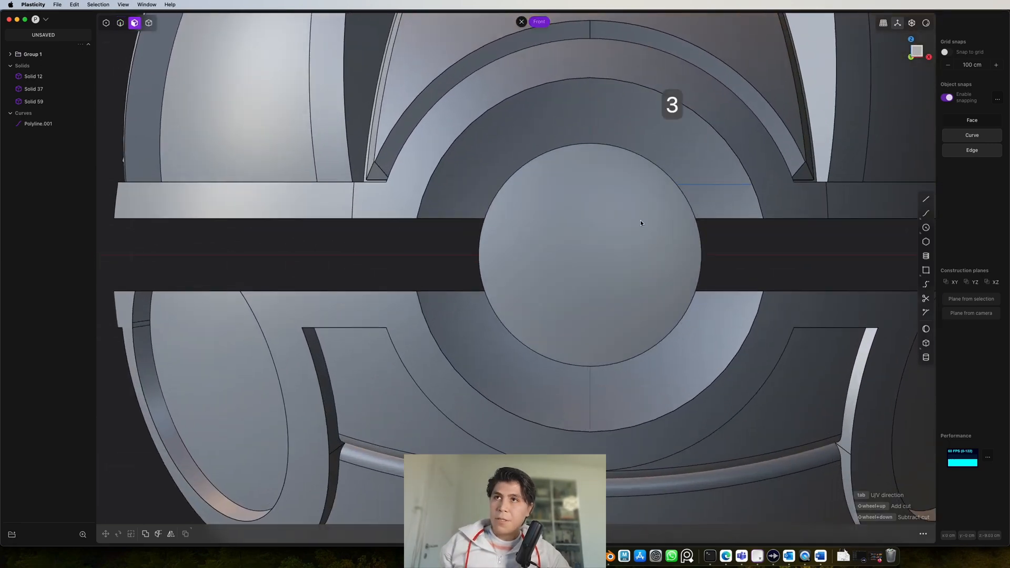
click(640, 220)
key(o)
middle_drag(640, 220, 634, 254)
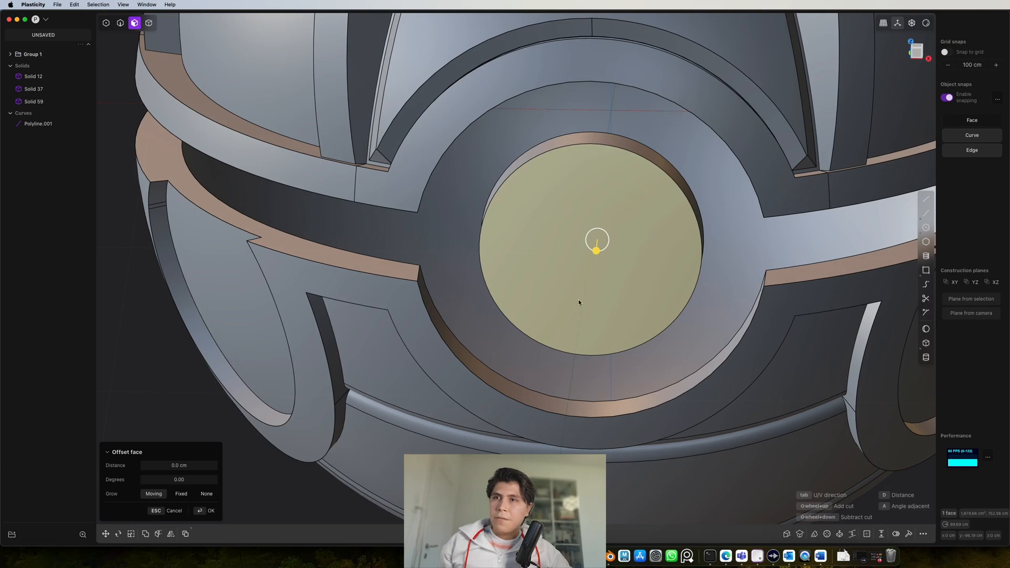
key(o)
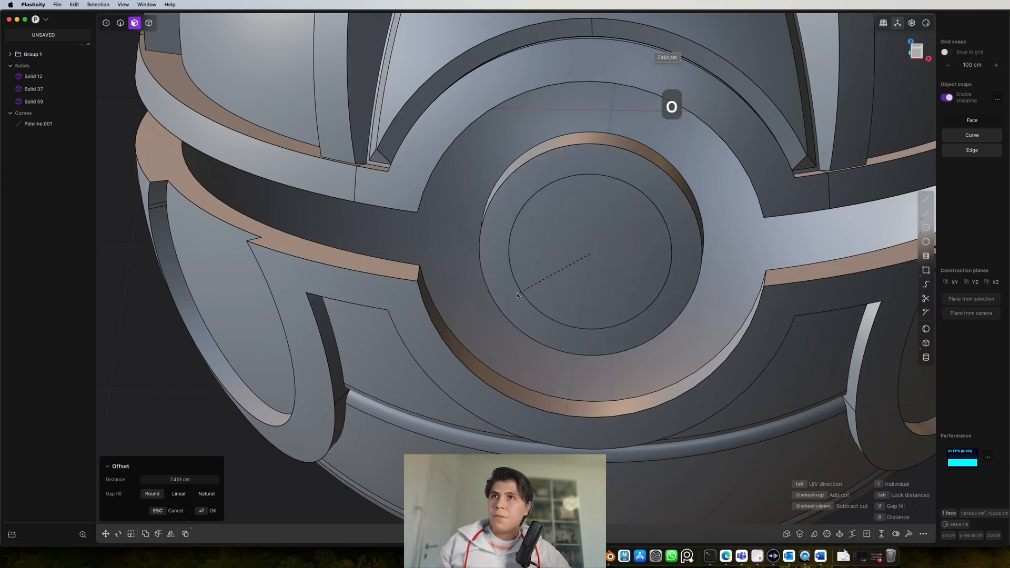
middle_drag(524, 295, 545, 255)
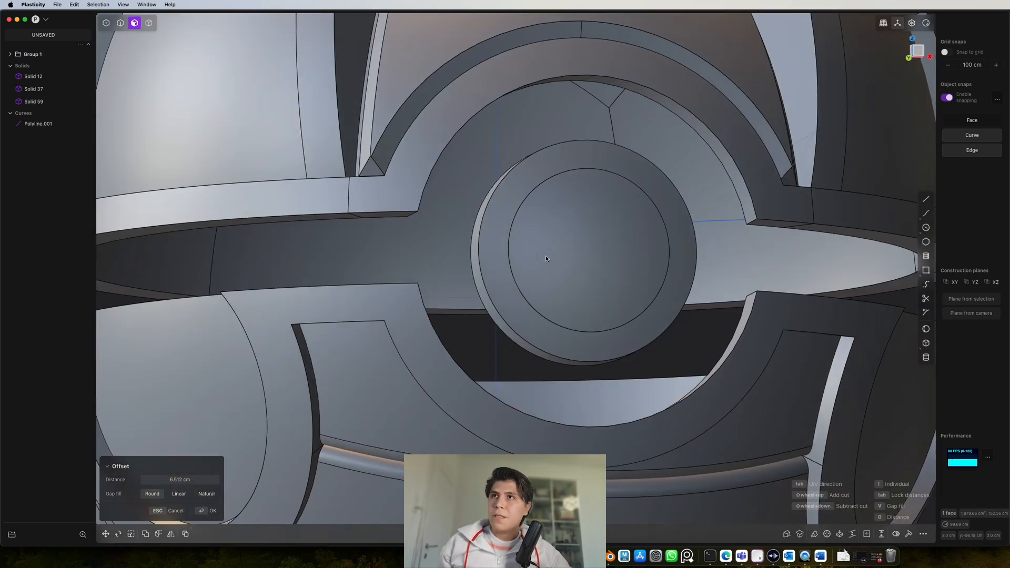
right_click(545, 254)
- Offset the button's inner circular face inward to create a second, smaller concentric circle
click(584, 232)
middle_drag(604, 234, 583, 332)
key(o)
right_click(597, 285)
- Recess the ring face between the two concentric circles on the button by about 1.4 cm
drag(584, 330, 574, 327)
middle_drag(572, 327, 598, 278)
drag(593, 291, 600, 293)
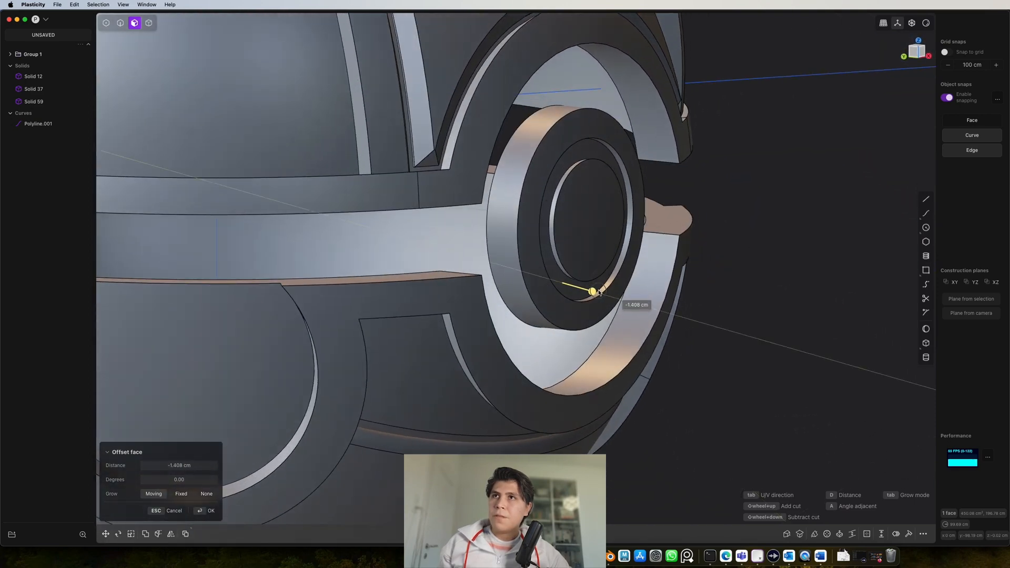
right_click(621, 274)
middle_drag(621, 274, 636, 211)
scroll(579, 316, up, 5)
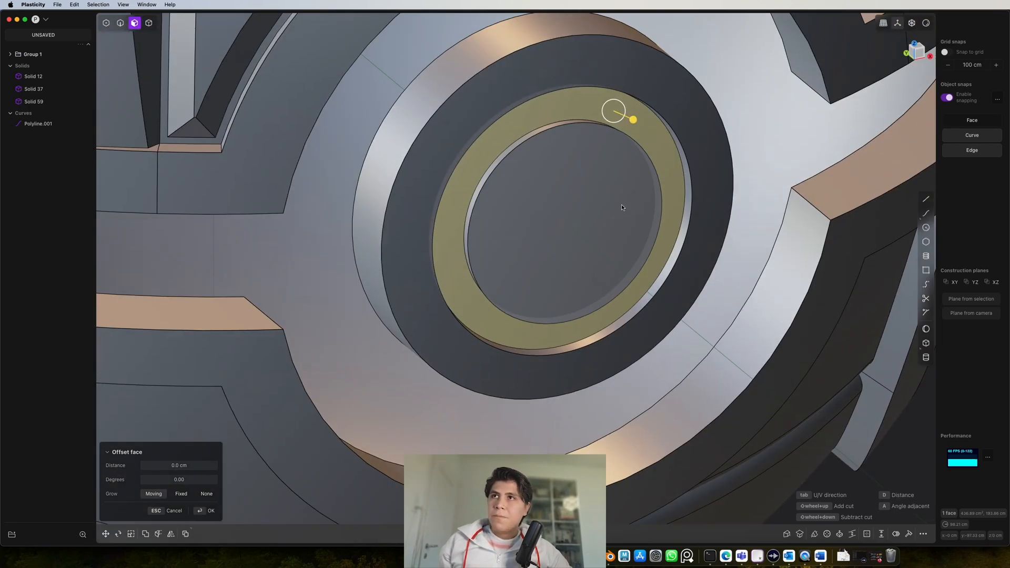
mouse_move(561, 225)
middle_down()
mouse_move(564, 216)
mouse_move(566, 225)
middle_up()
- Offset the outline of the button's central disc inward by about 3.1 cm
click(603, 191)
key(o)
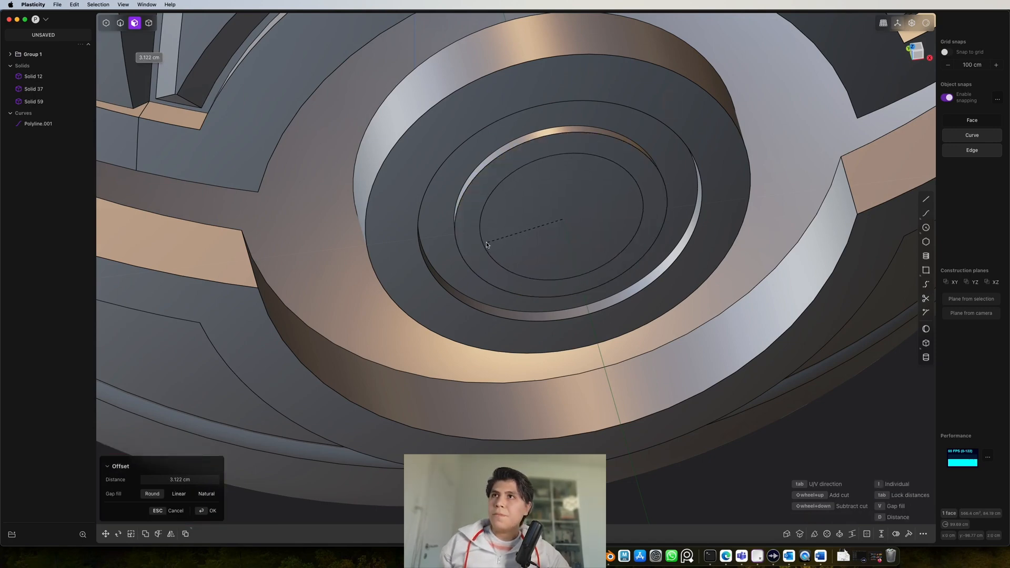
middle_drag(488, 244, 515, 334)
scroll(565, 177, down, 3)
click(588, 200)
middle_drag(808, 171, 905, 54)
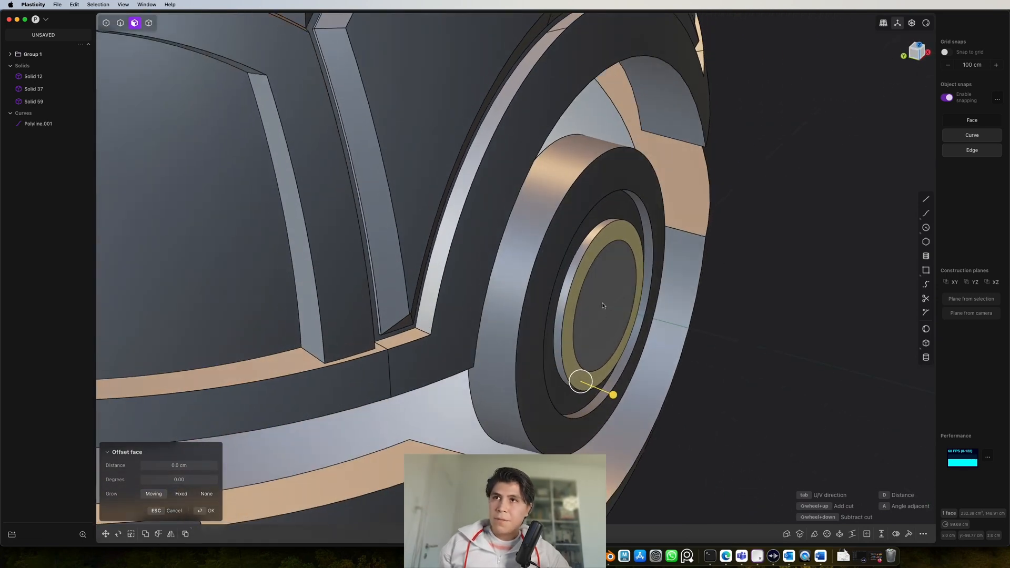
- Offset the innermost disc face of the button outward by about 1.6 cm
click(603, 306)
drag(638, 309, 643, 317)
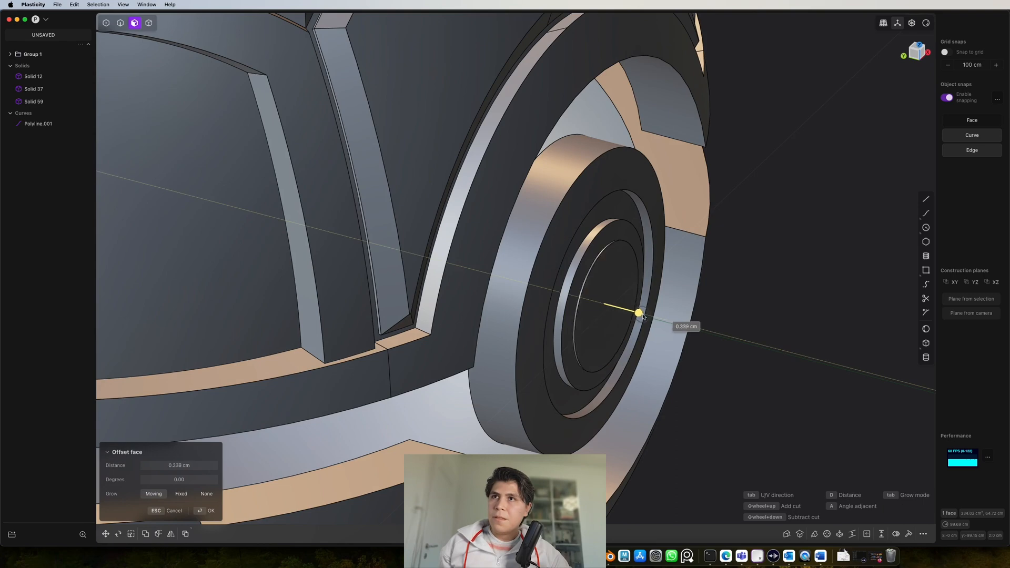
middle_drag(651, 317, 675, 279)
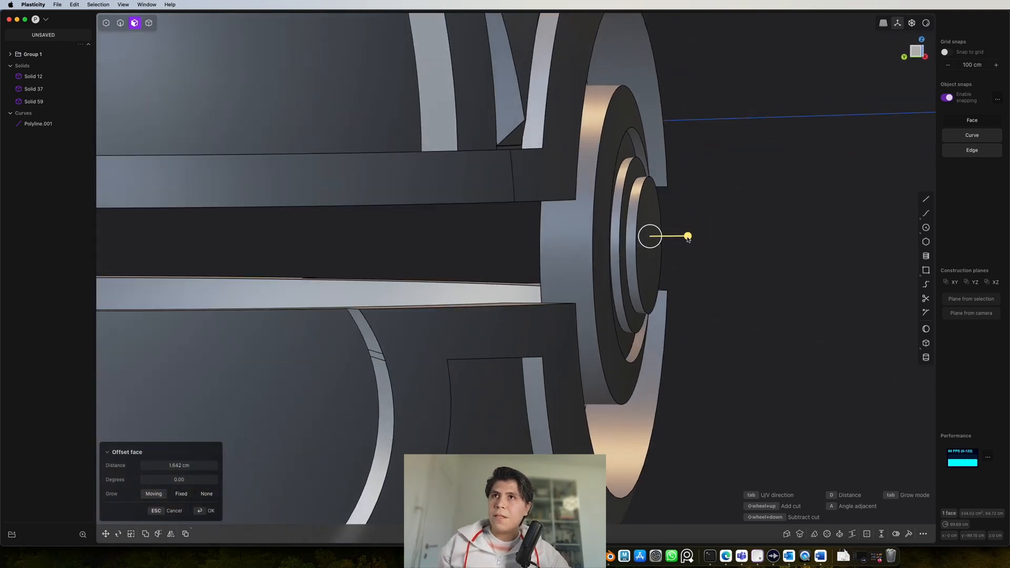
middle_drag(689, 240, 700, 340)
scroll(701, 340, up, 5)
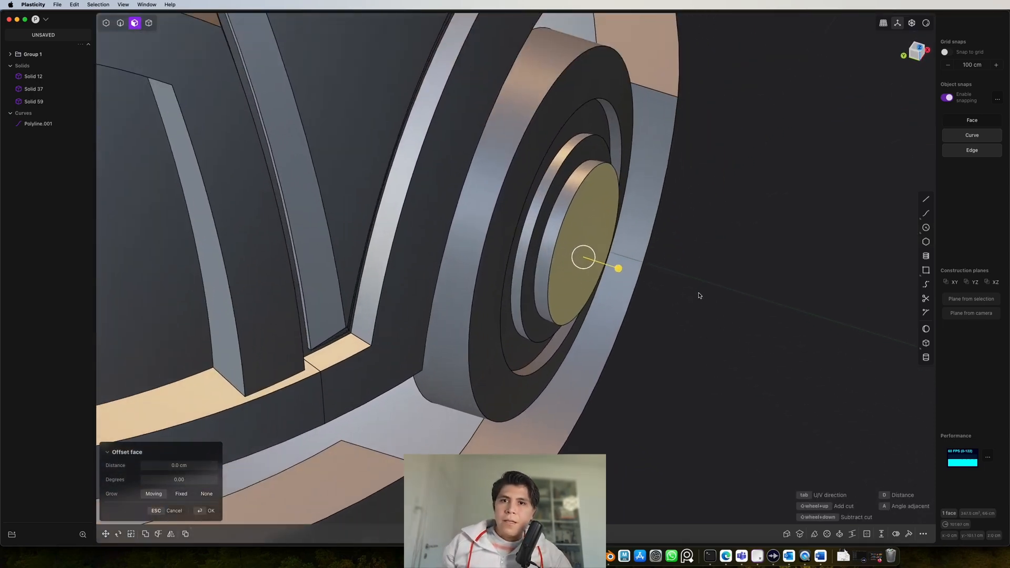
- Create a sphere with a radius of about 7.9 cm as a new body, centred on the button's innermost disc
click(927, 329)
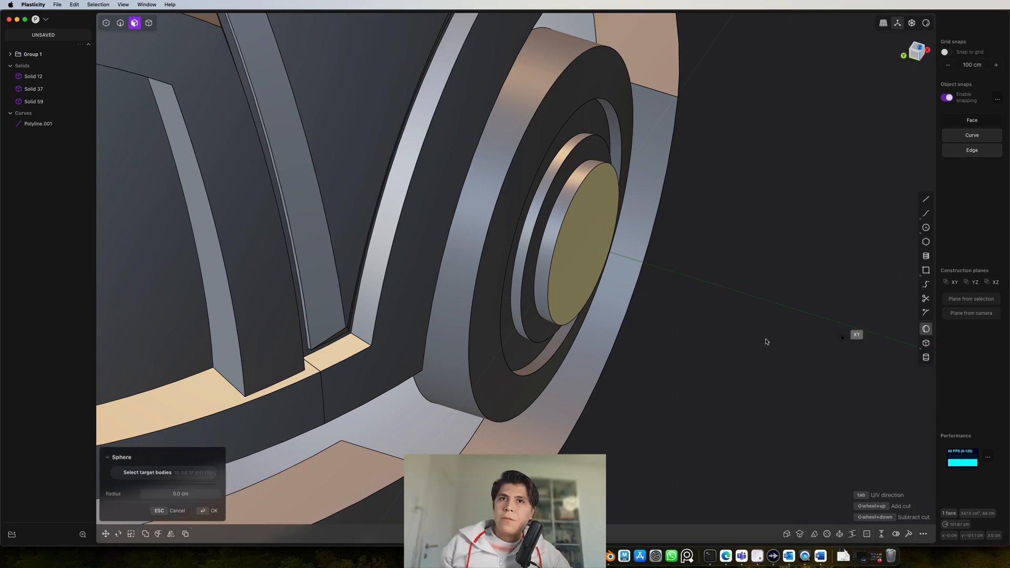
middle_drag(767, 341, 734, 351)
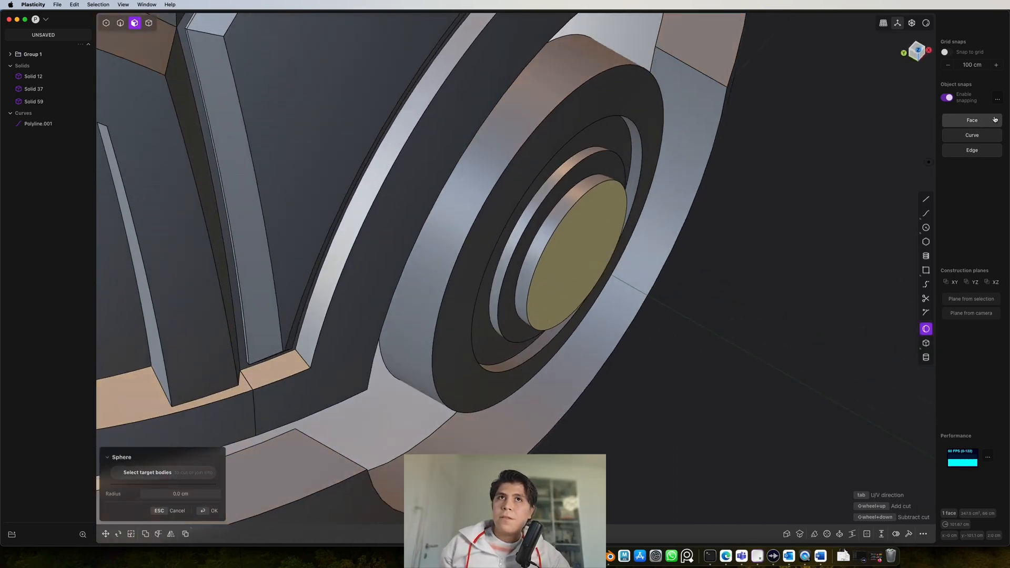
middle_drag(852, 226, 794, 266)
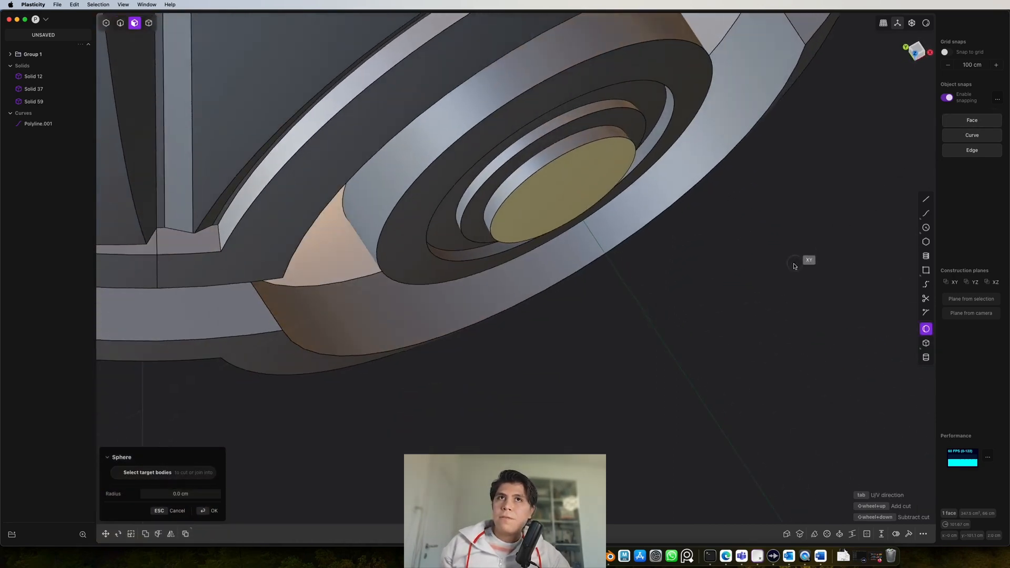
click(564, 191)
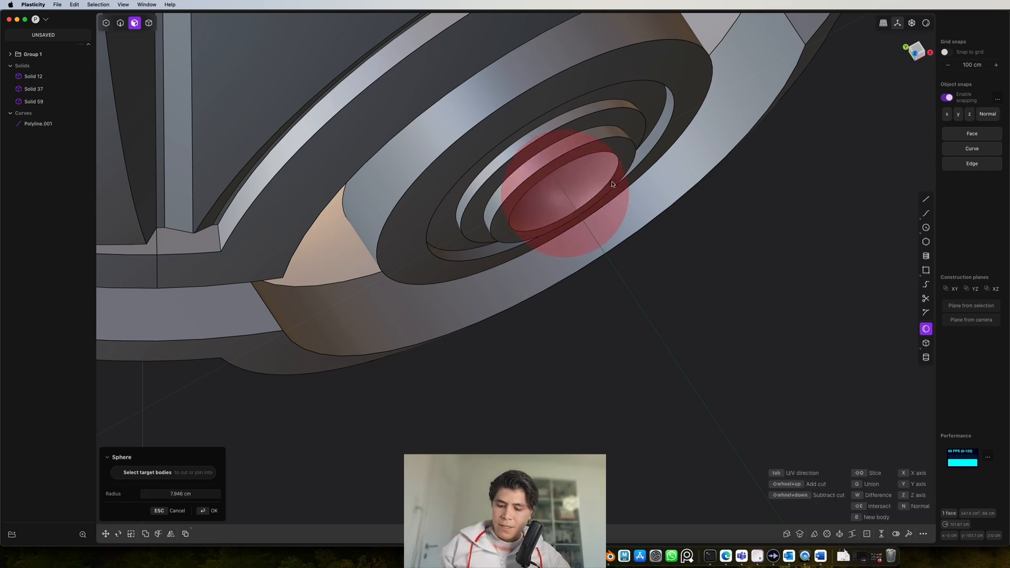
key(b)
click(612, 184)
right_drag(612, 184, 648, 225)
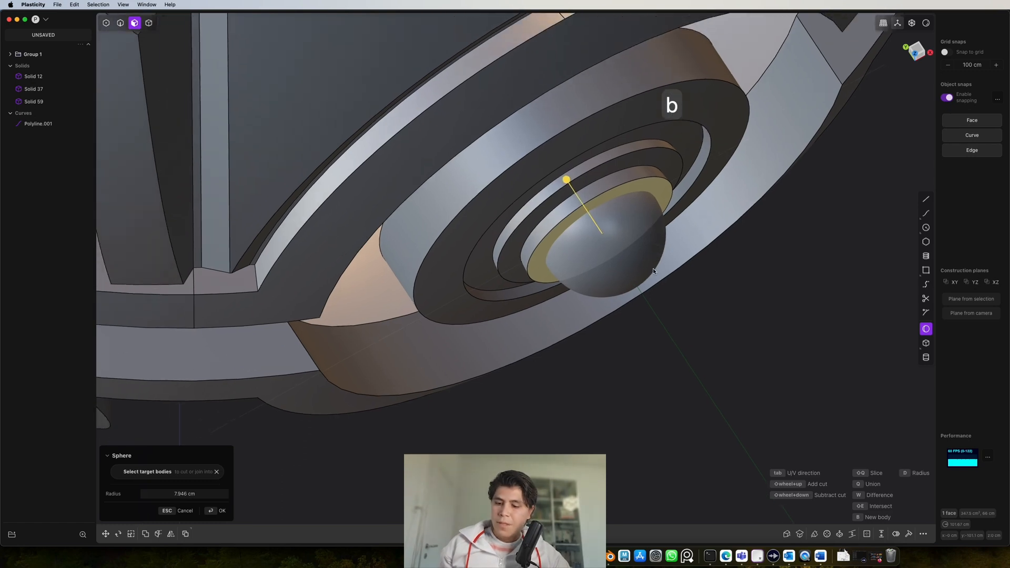
key(4)
right_click(630, 261)
- Flatten the sphere along the button's axis and move it about -0.24 cm along Y at the button's centre
click(595, 264)
right_drag(606, 253, 618, 299)
scroll(617, 299, up, 2)
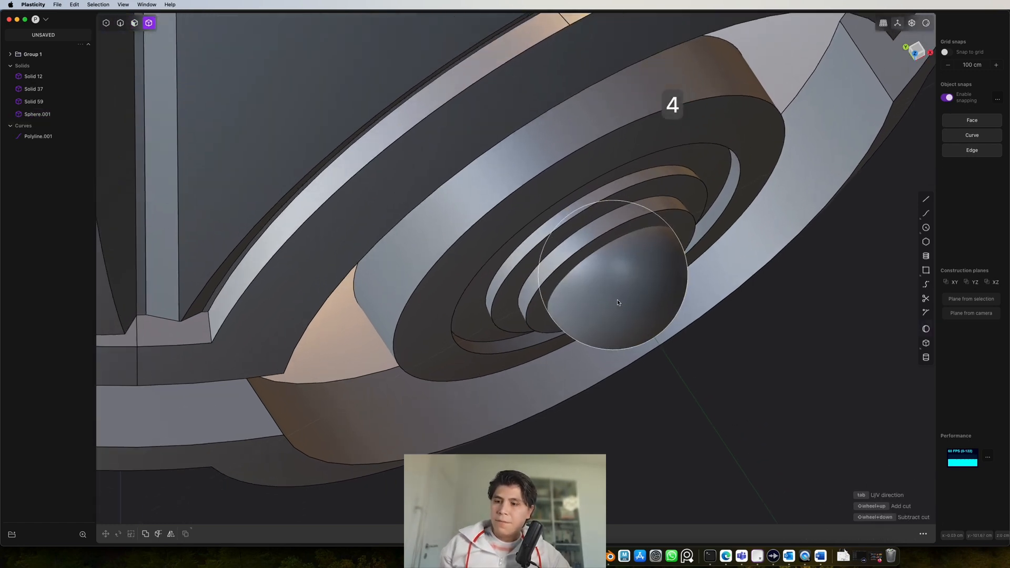
click(617, 299)
key(s)
mouse_move(594, 246)
mouse_down()
mouse_move(609, 268)
mouse_move(597, 250)
mouse_up()
key(g)
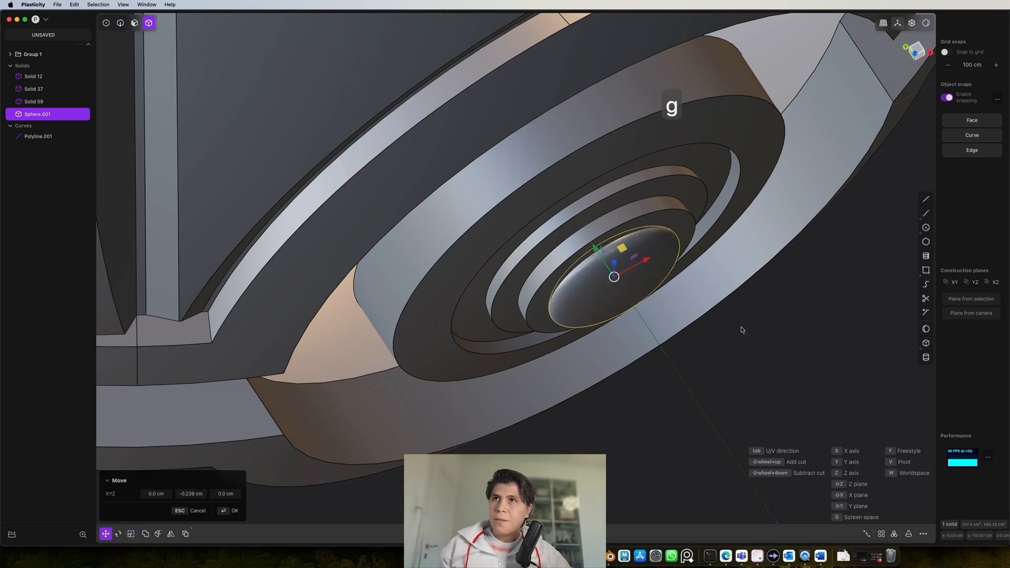
click(751, 337)
- Subtract the flattened sphere from the button solid to carve a shallow dish in its centre
click(657, 215)
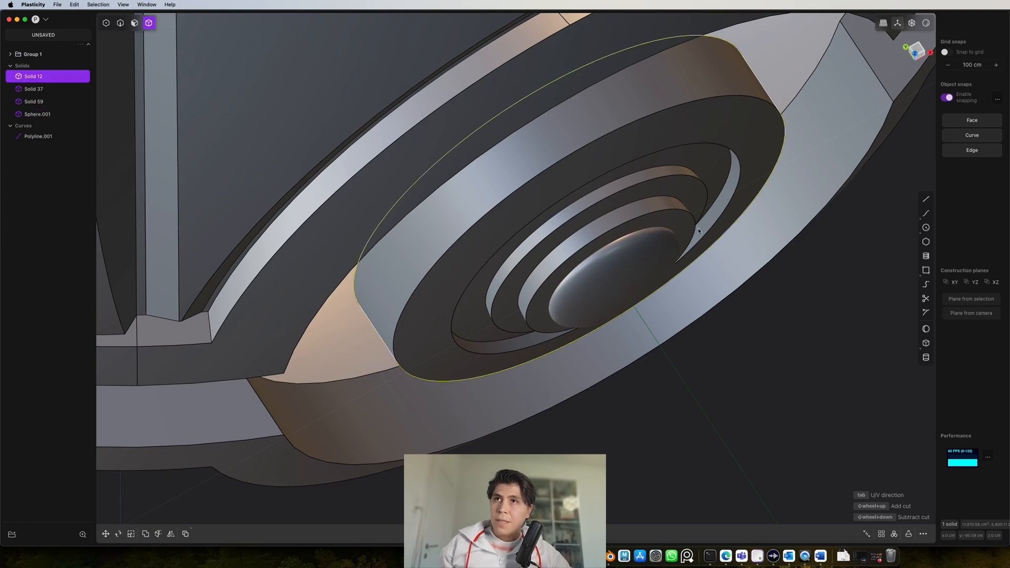
shift+click(641, 276)
key(q)
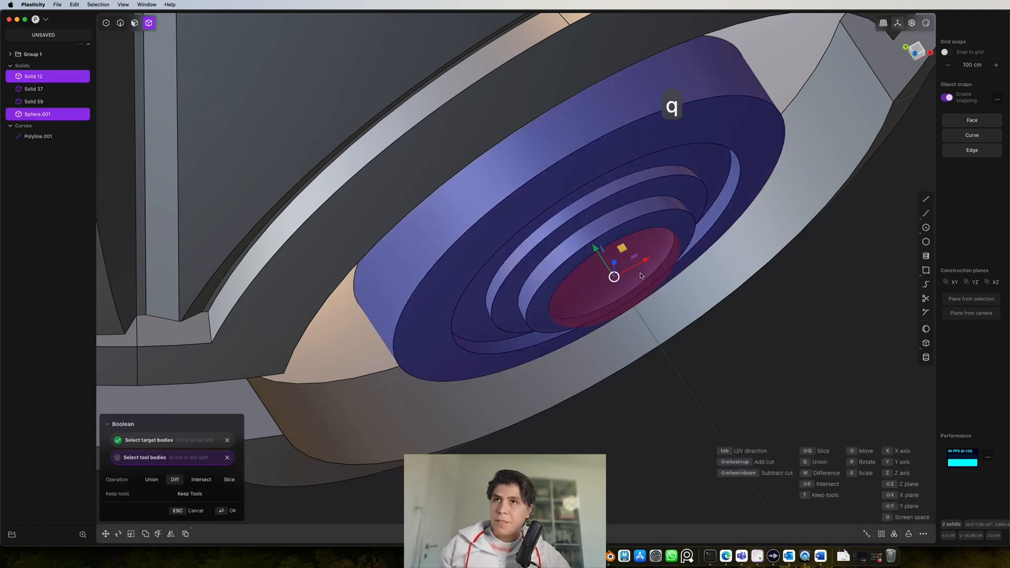
middle_drag(613, 275, 654, 301)
key(Return)
- Fillet the outer edge of the button's raised central disc with a radius of about 0.54 cm
key(2)
click(647, 255)
key(f)
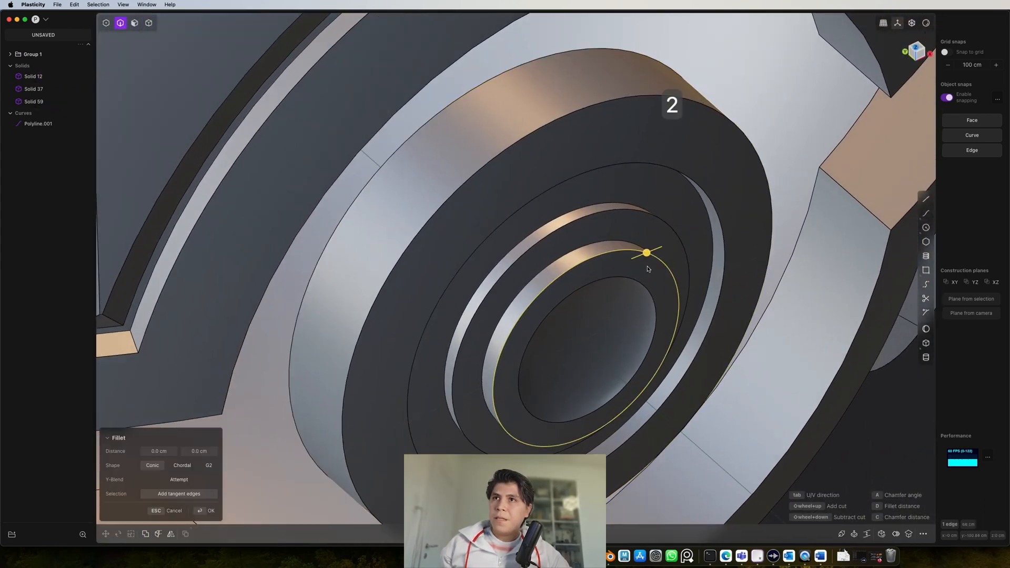
drag(649, 256, 654, 255)
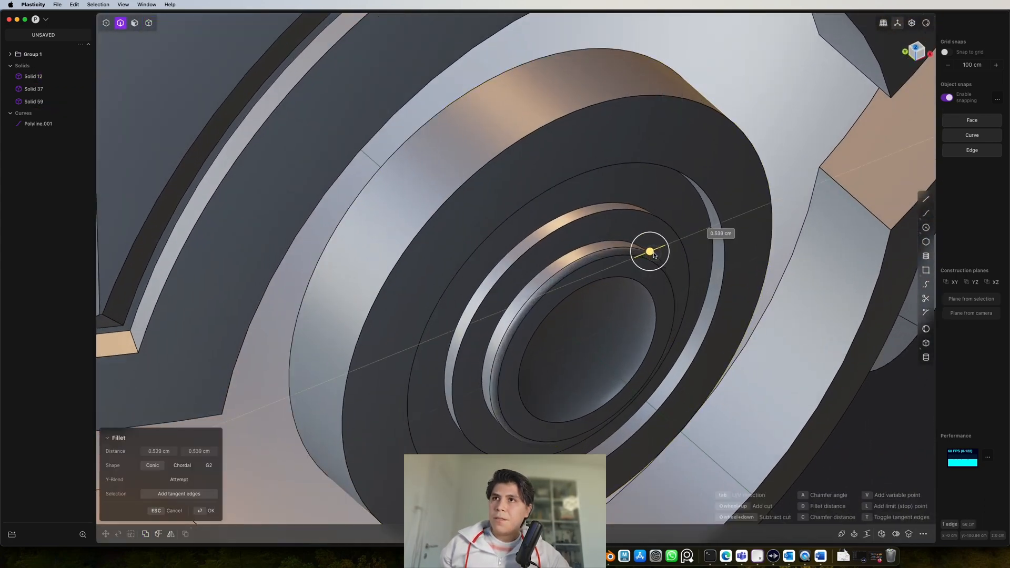
middle_drag(654, 256, 615, 247)
key(Return)
- Fillet the rim of the central dish with a small radius and check the shading with the edge lines hidden
click(615, 250)
key(f)
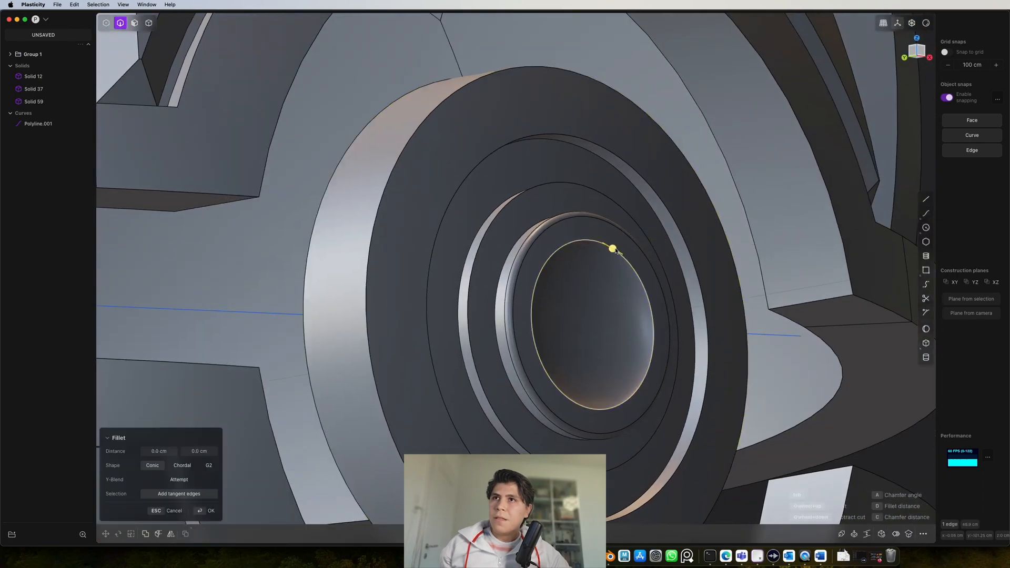
drag(616, 251, 623, 246)
key(Return)
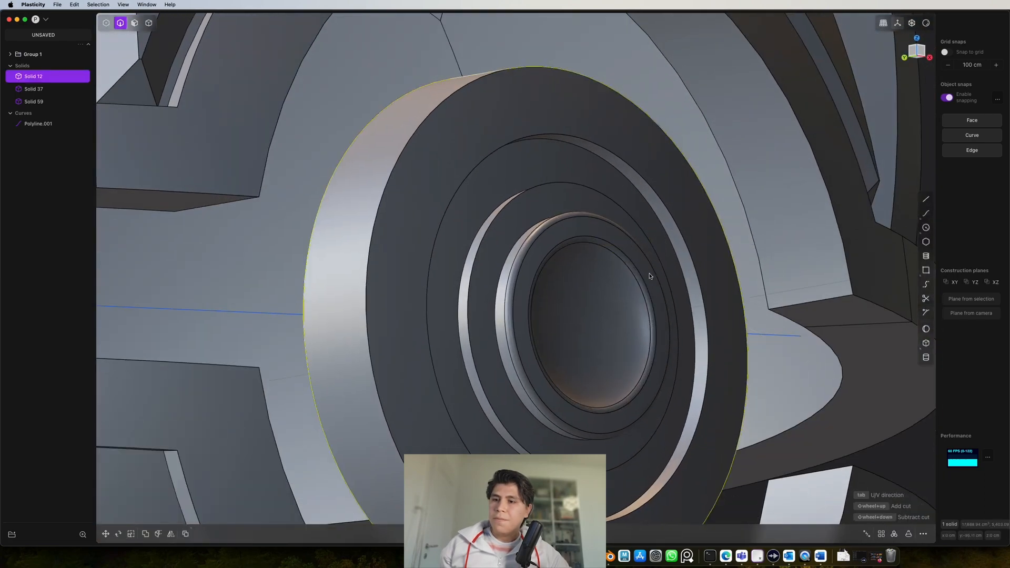
key(shift+super+e)
middle_drag(652, 277, 535, 299)
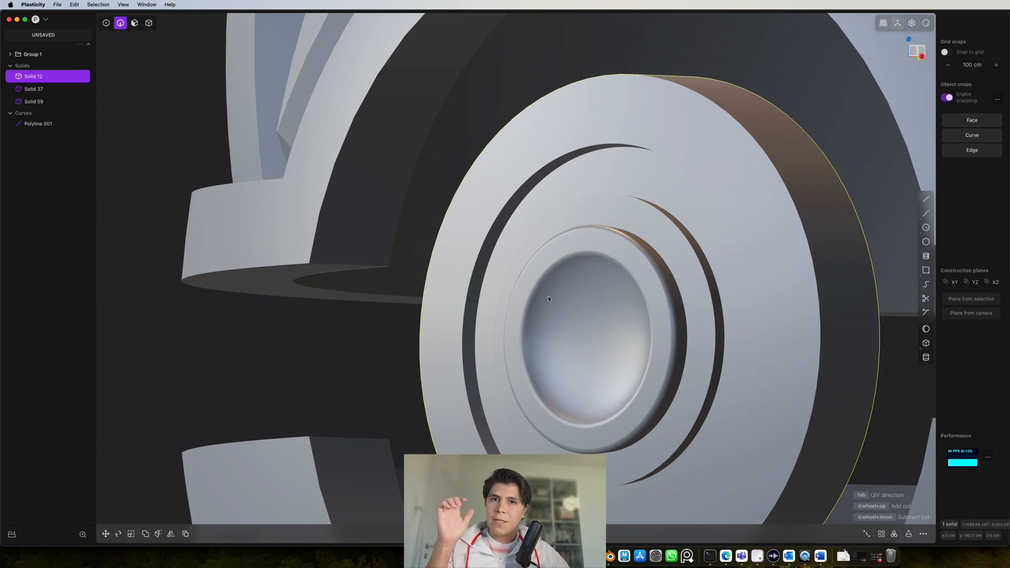
middle_drag(549, 295, 629, 195)
key(shift+super+e)
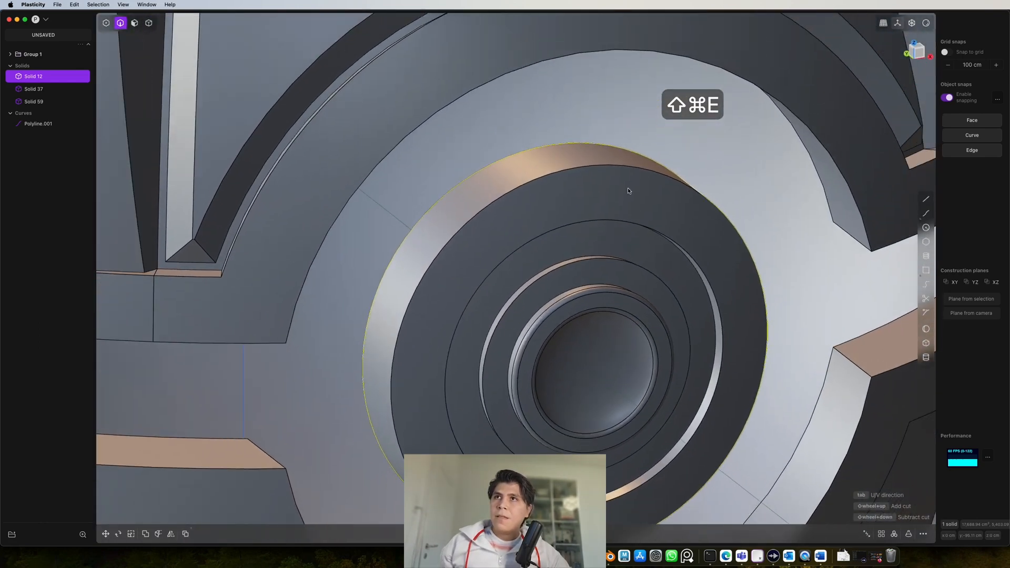
- Chamfer the button's outer front edge and two concentric ring edges by about 1.07 cm
key(Escape)
click(636, 167)
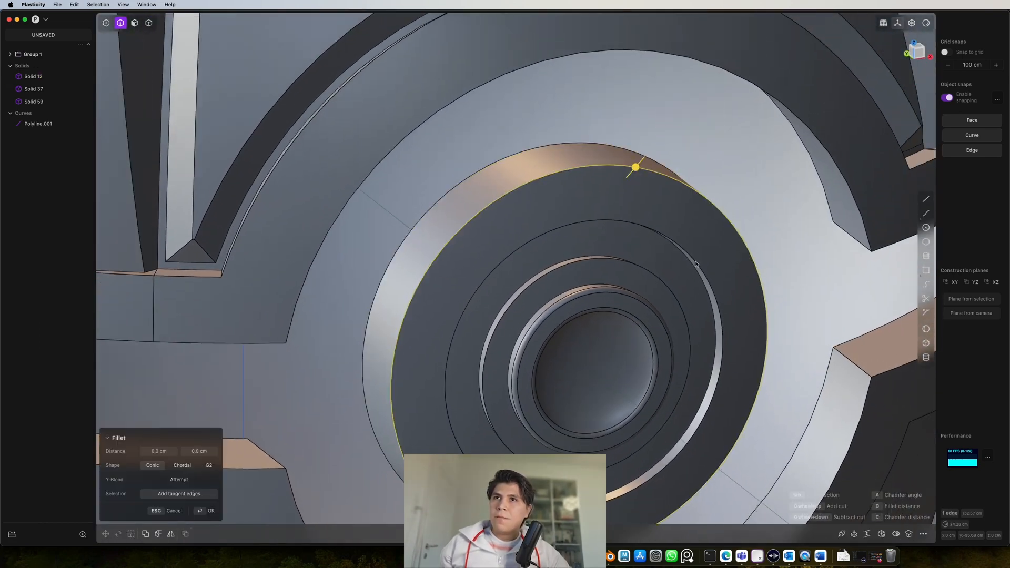
click(695, 260)
click(670, 292)
middle_drag(670, 292, 661, 322)
drag(669, 289, 669, 296)
middle_drag(669, 296, 612, 240)
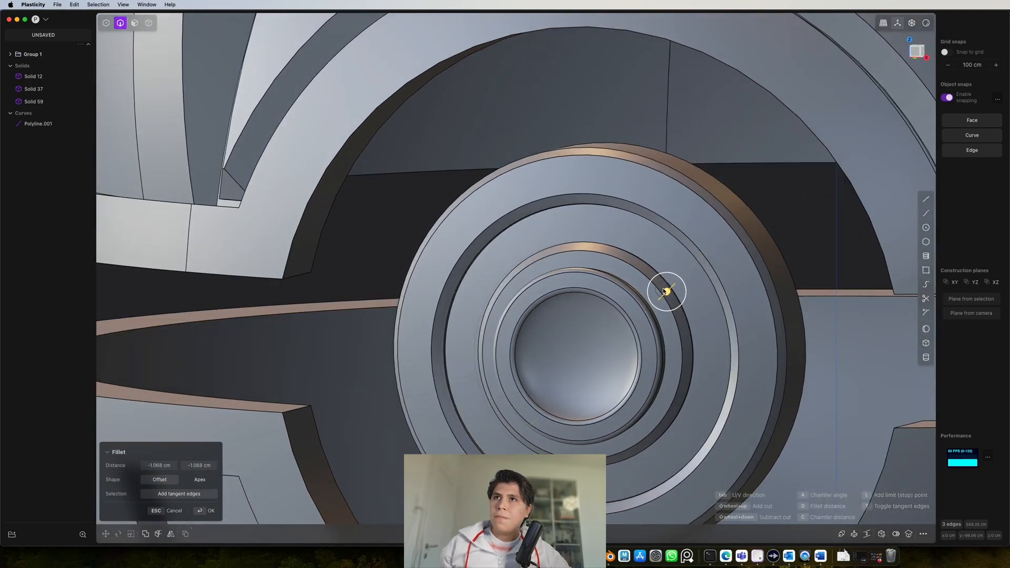
key(Return)
middle_drag(668, 288, 644, 337)
key(shift+super+e)
key(shift+super+e)
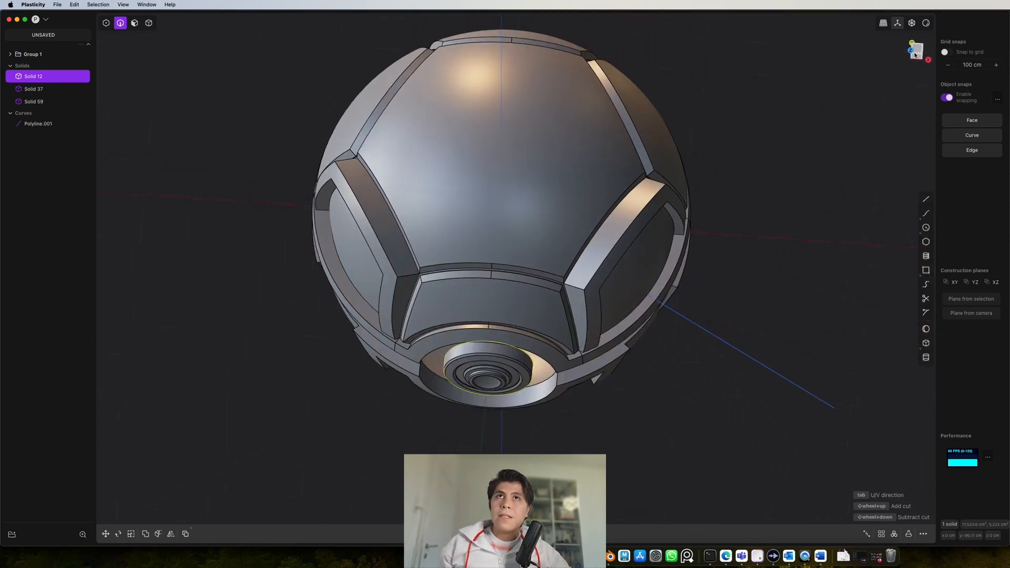
- Draw a vertical line beside the ball in the top view
click(915, 54)
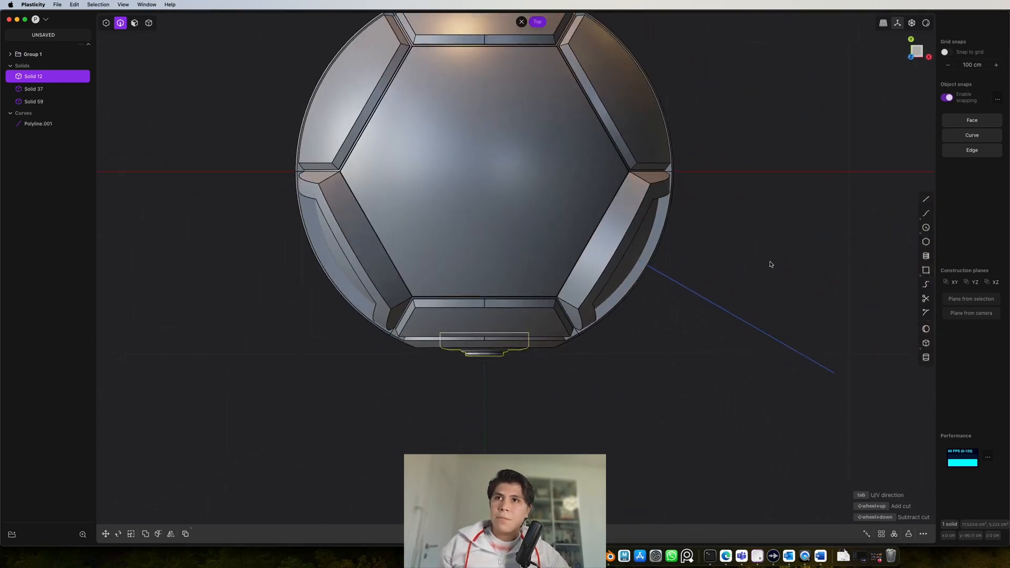
scroll(768, 264, up, 5)
key(shift+a)
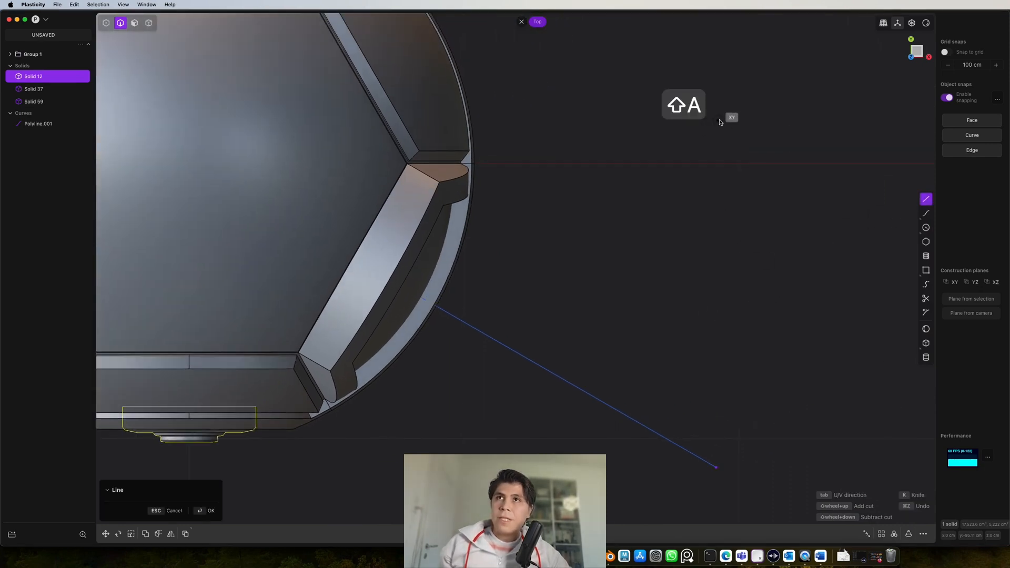
click(753, 112)
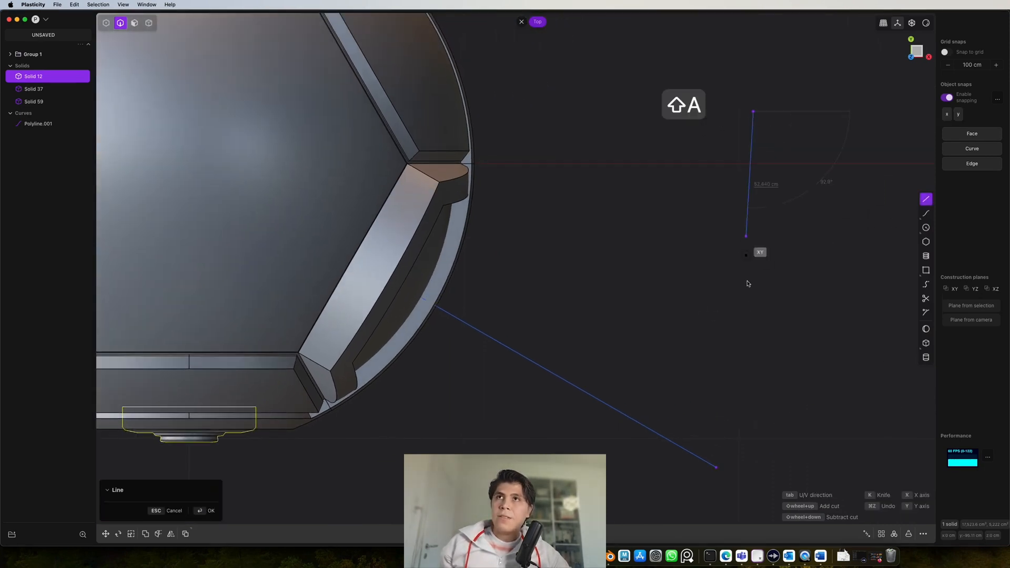
click(760, 413)
- Sketch a stepped polyline from the vertical line outwards, with an angled upper shoulder and a square lower step around a notch
scroll(751, 330, up, 2)
key(shift+a)
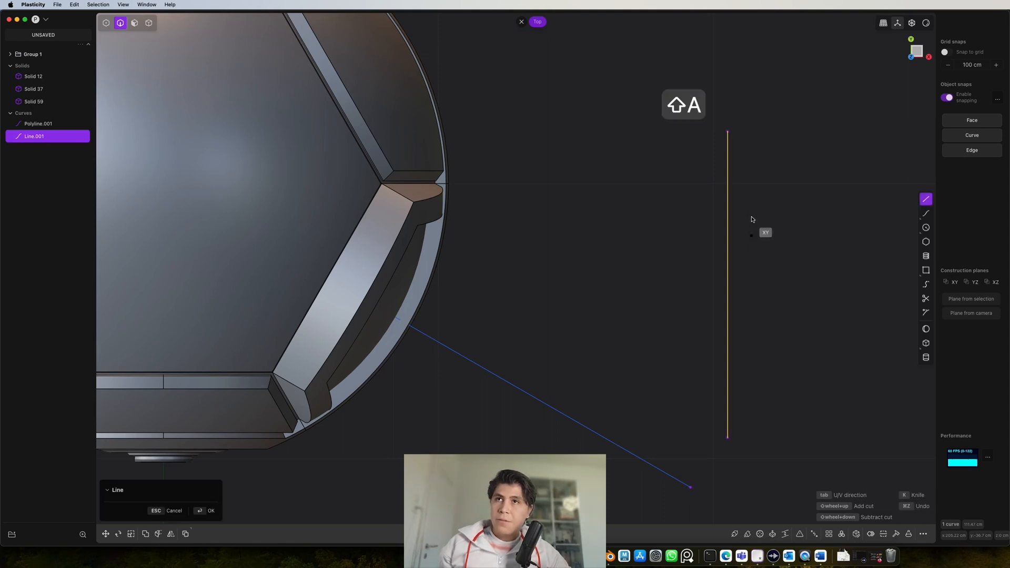
click(730, 186)
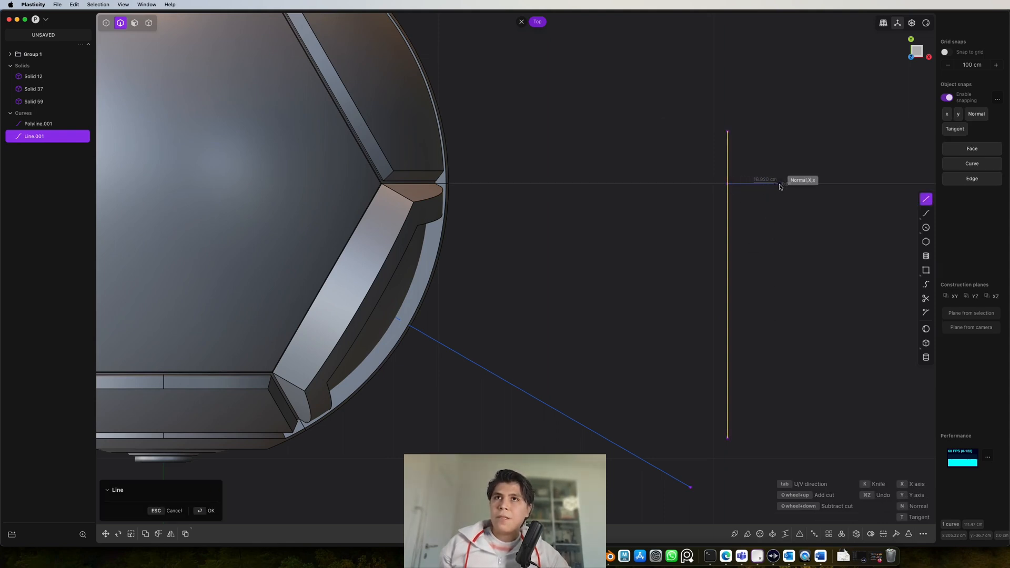
click(780, 184)
click(780, 246)
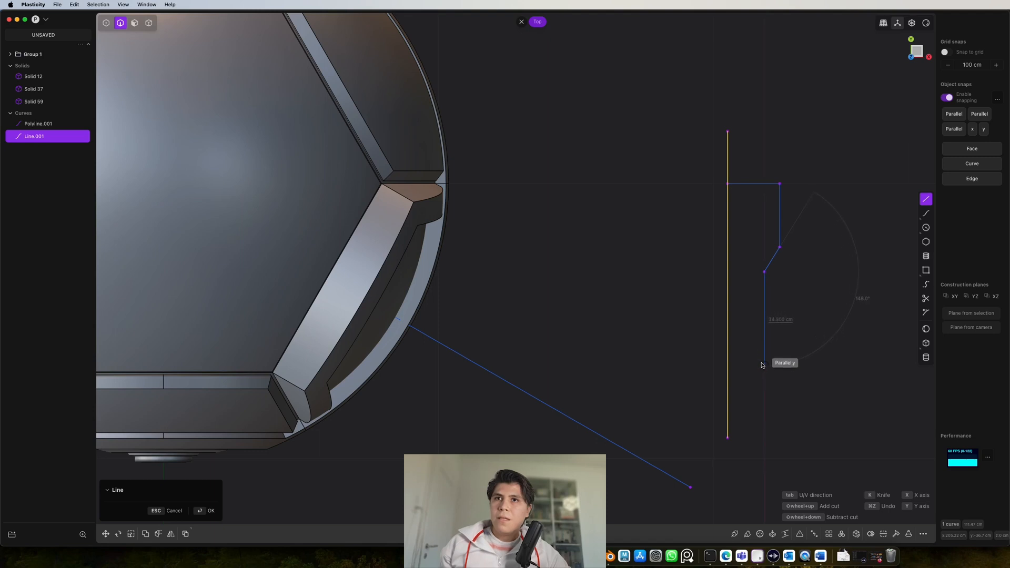
click(764, 332)
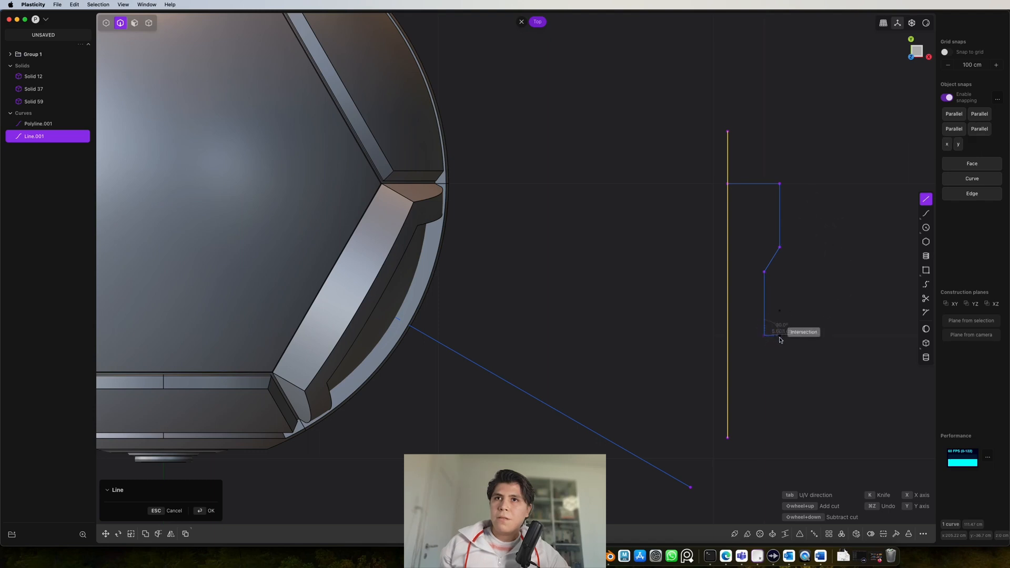
click(780, 336)
click(778, 398)
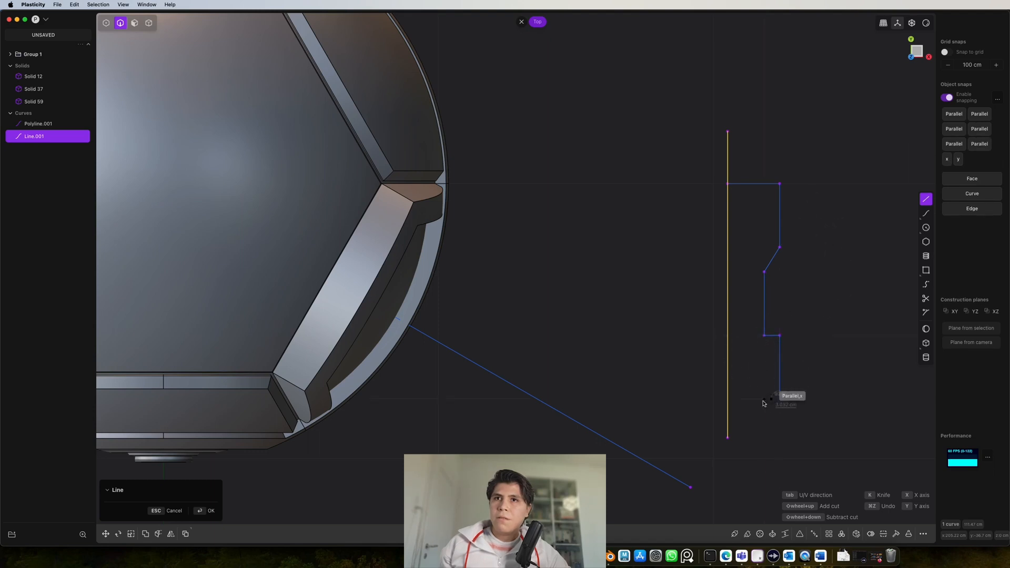
- Complete the profile polyline at the vertical axis line and lower its upper edge by about 5 cm
click(732, 403)
key(1)
drag(680, 169, 804, 202)
key(g)
drag(755, 151, 755, 165)
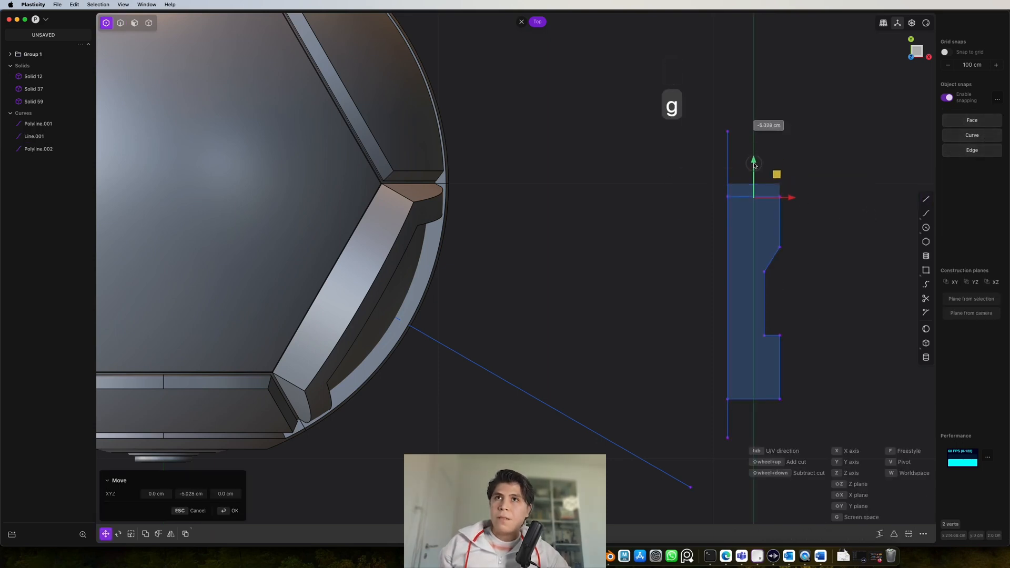
right_click(781, 388)
- Move the lower section's vertices, including the axis line's lower end, slightly up to shorten the profile
drag(673, 321, 861, 449)
key(g)
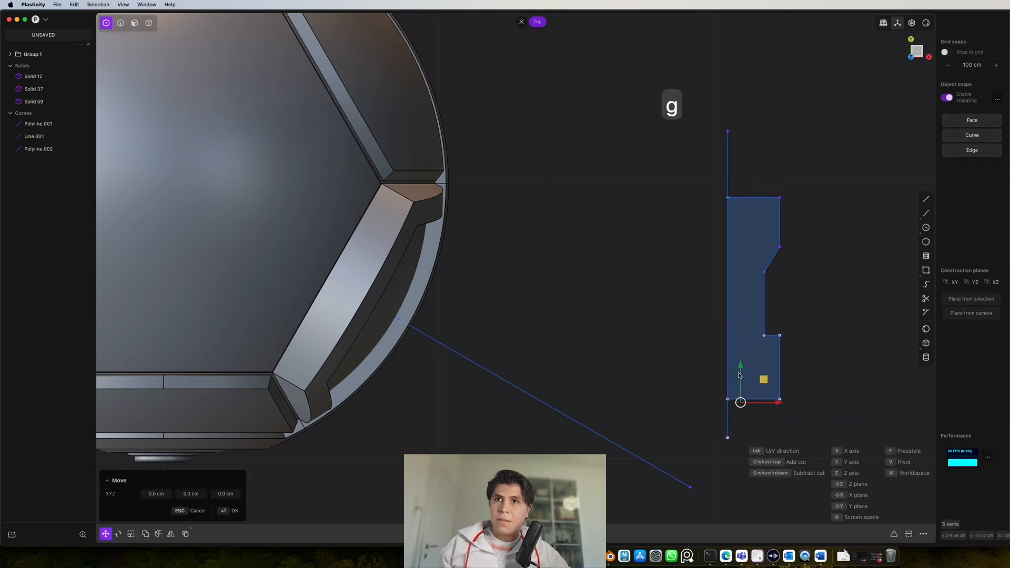
drag(740, 371, 741, 363)
right_click(830, 289)
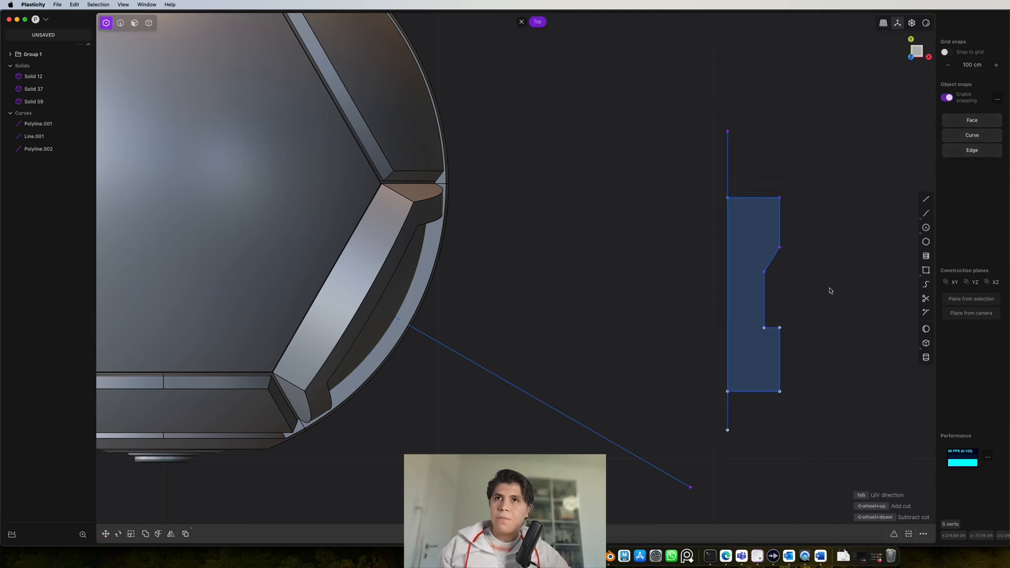
- Revolve the closed profile 360 degrees around the vertical axis line to form a barrel-shaped solid
key(2)
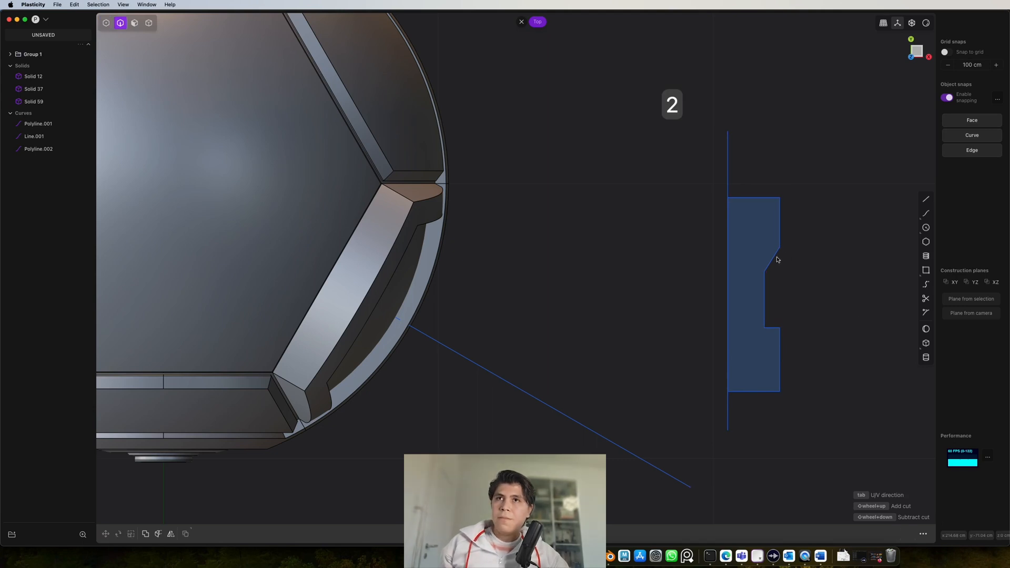
click(777, 260)
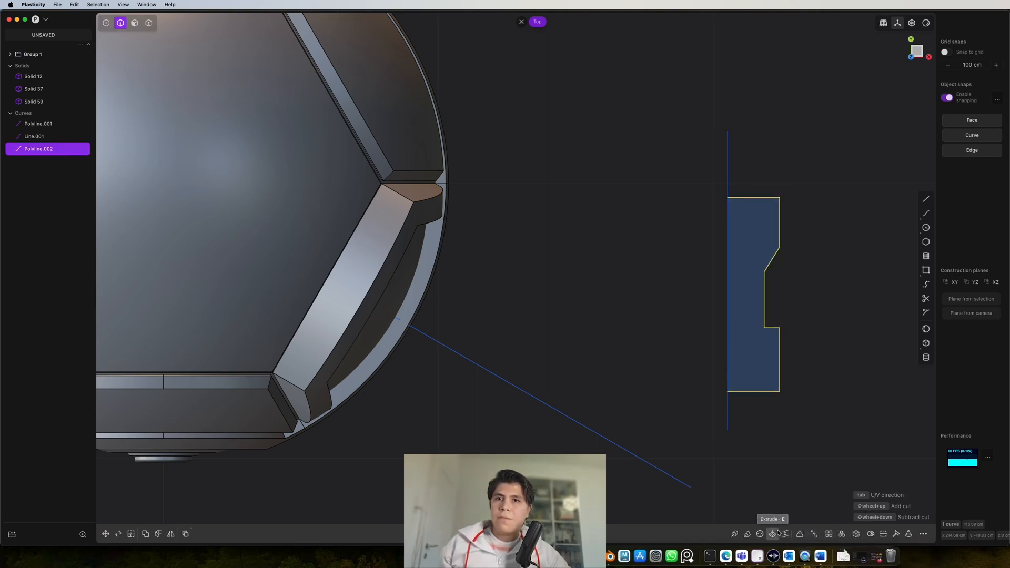
click(760, 534)
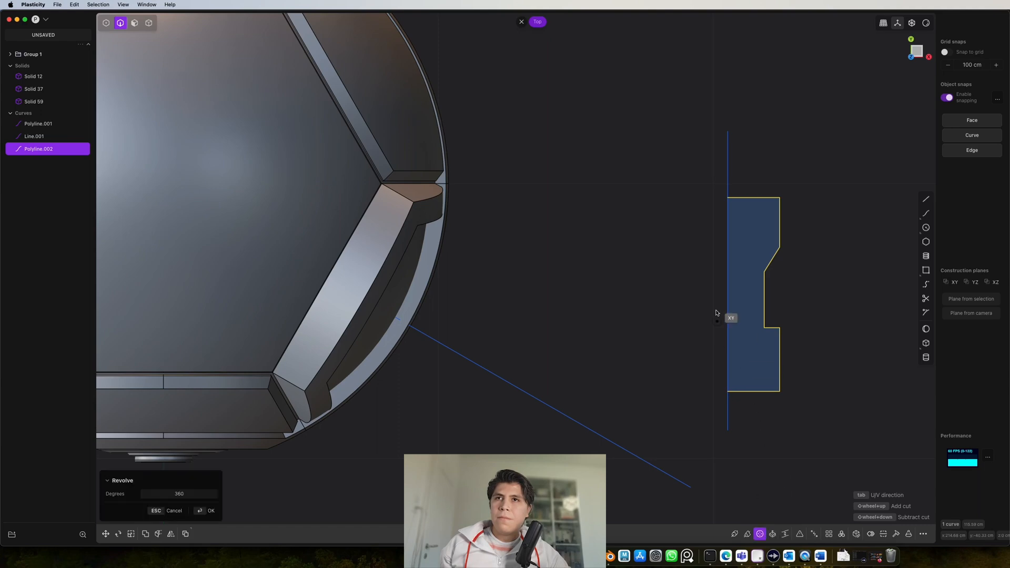
click(726, 160)
click(727, 182)
middle_drag(805, 347, 825, 288)
right_click(746, 289)
shift+middle_drag(805, 387, 783, 279)
scroll(779, 284, up, 5)
- Offset the circular edge of the barrel's front end inward to about half the face's radius
key(3)
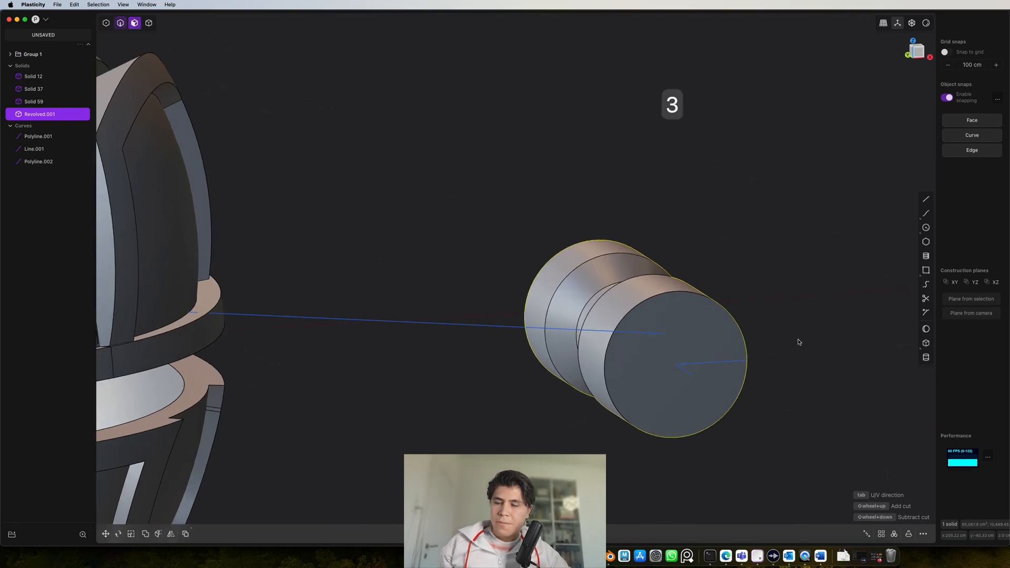
key(2)
click(720, 305)
middle_drag(721, 305, 699, 338)
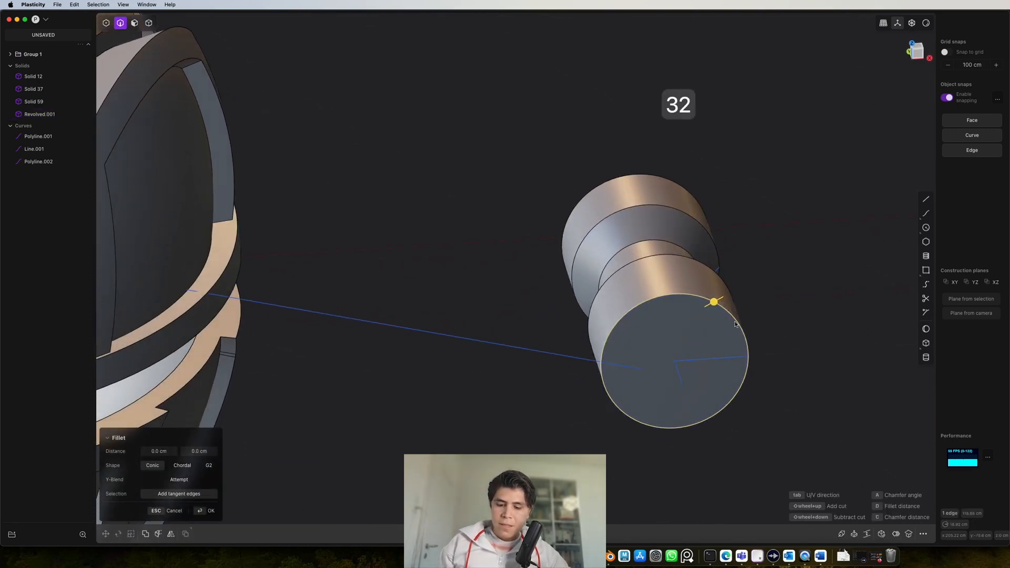
key(o)
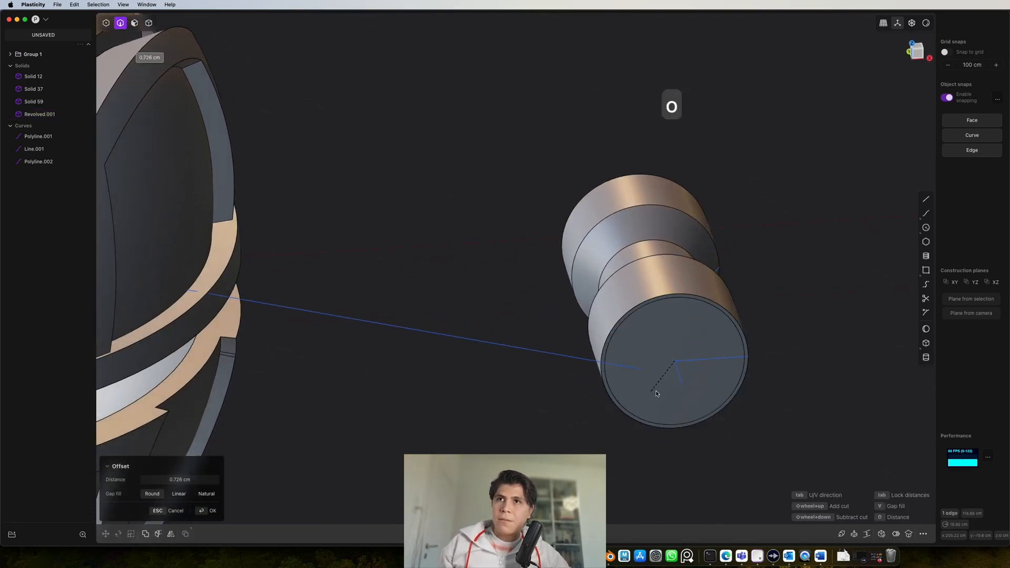
click(760, 390)
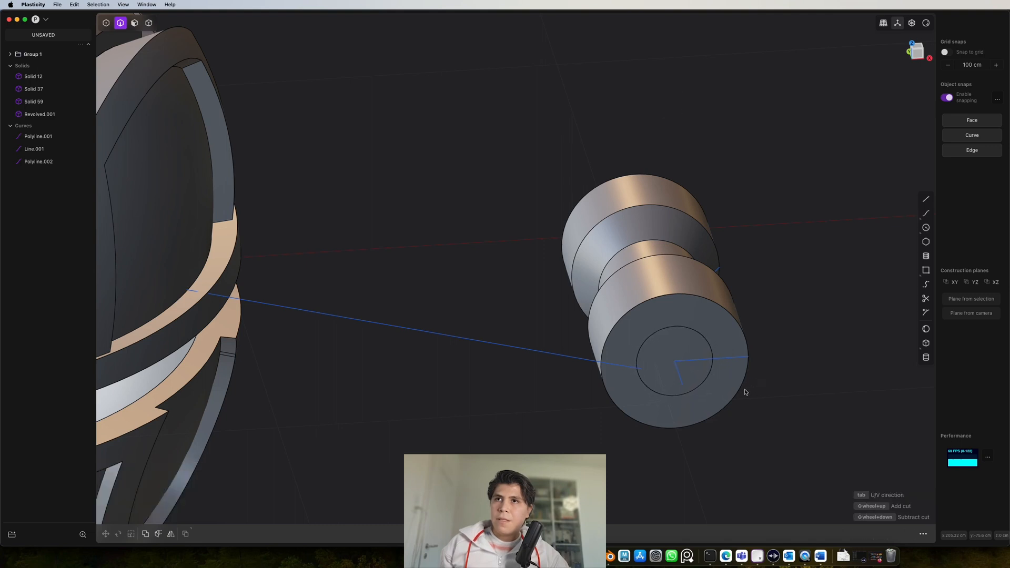
- Push the inner circular face on the barrel's front end inward to hollow out a bore
key(3)
click(686, 343)
middle_drag(686, 343, 708, 386)
drag(704, 348, 659, 323)
mouse_move(762, 333)
middle_down()
mouse_move(656, 275)
mouse_move(748, 342)
middle_up()
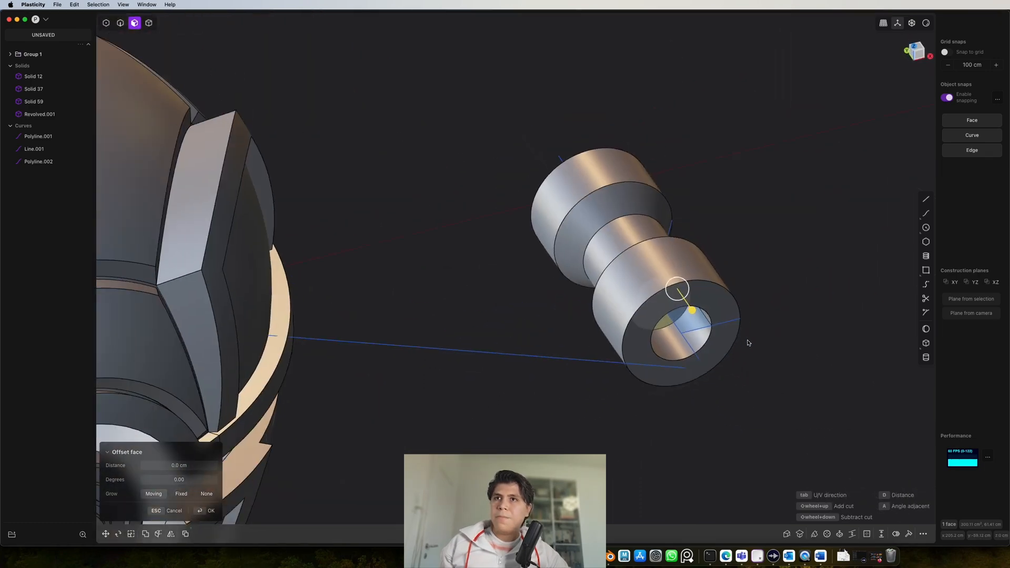
key(Escape)
- Move the barrel solid onto the slanted guide line beside the sphere, by about -75.8, -34.3, 15.3 cm
scroll(771, 317, down, 5)
click(919, 45)
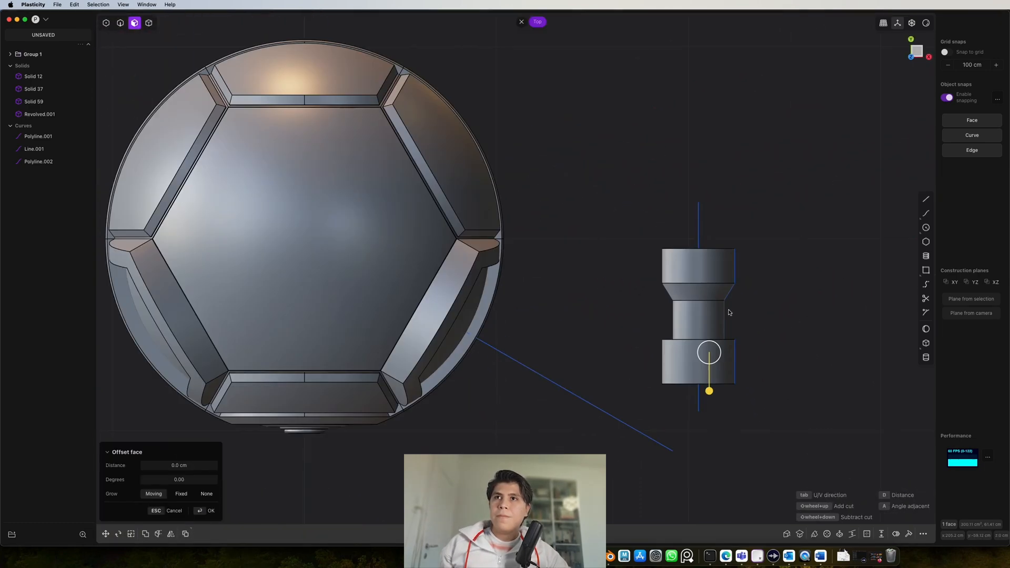
key(4)
click(697, 305)
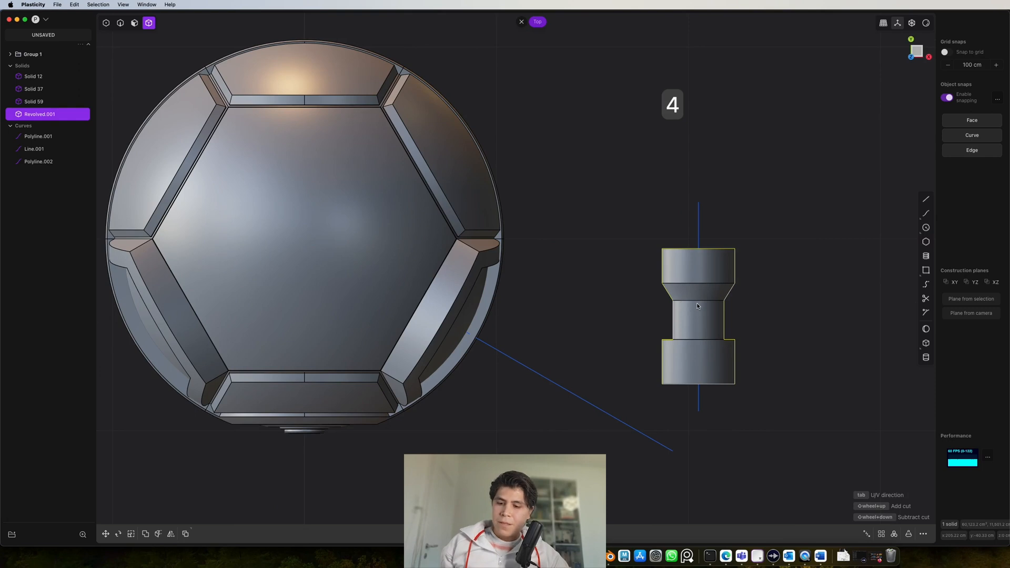
key(g)
key(g)
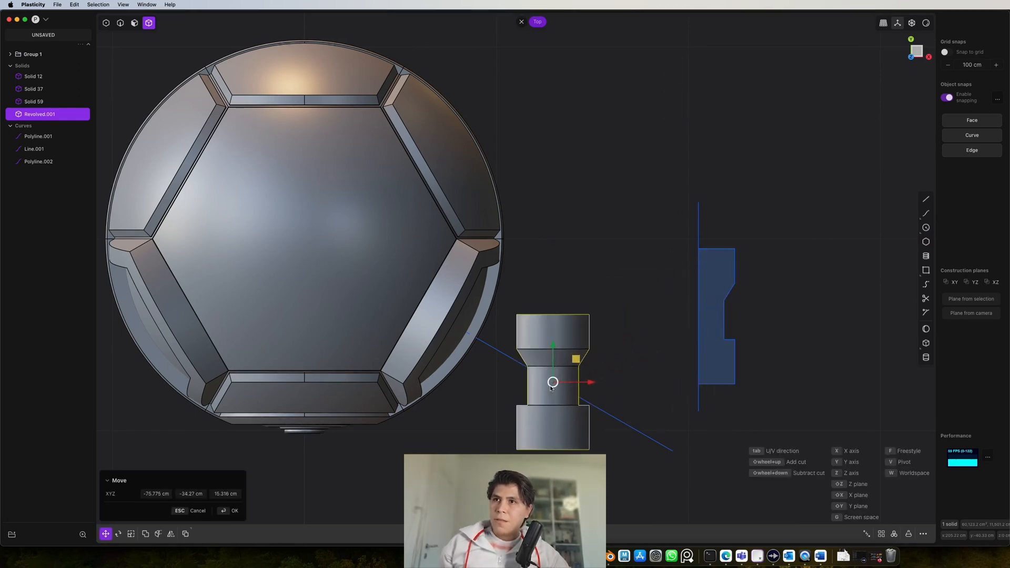
- Rotate the barrel in the top view so its axis runs parallel to the slanted guide line
key(r)
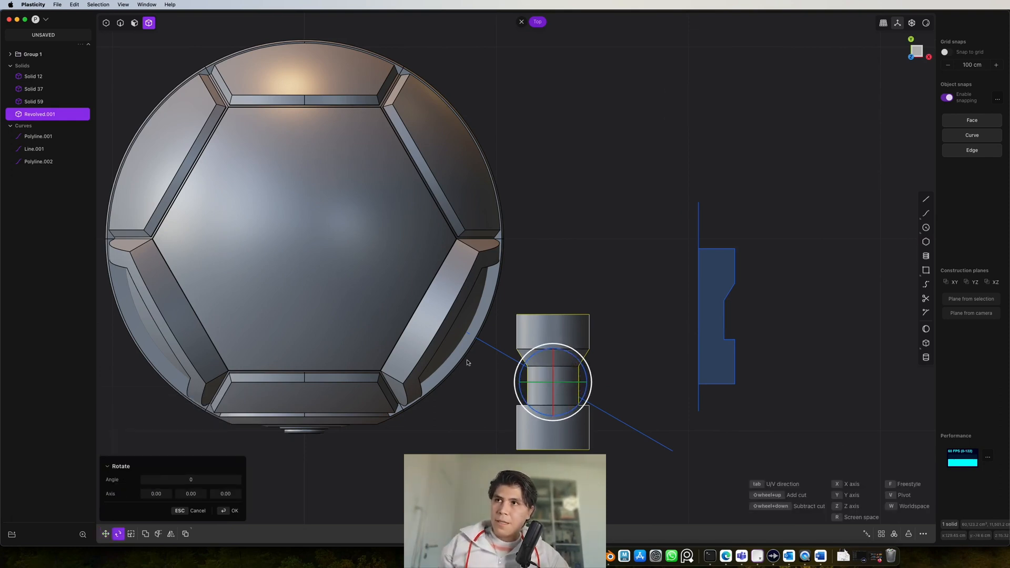
shift+middle_drag(467, 363, 507, 358)
drag(607, 357, 556, 346)
key(Return)
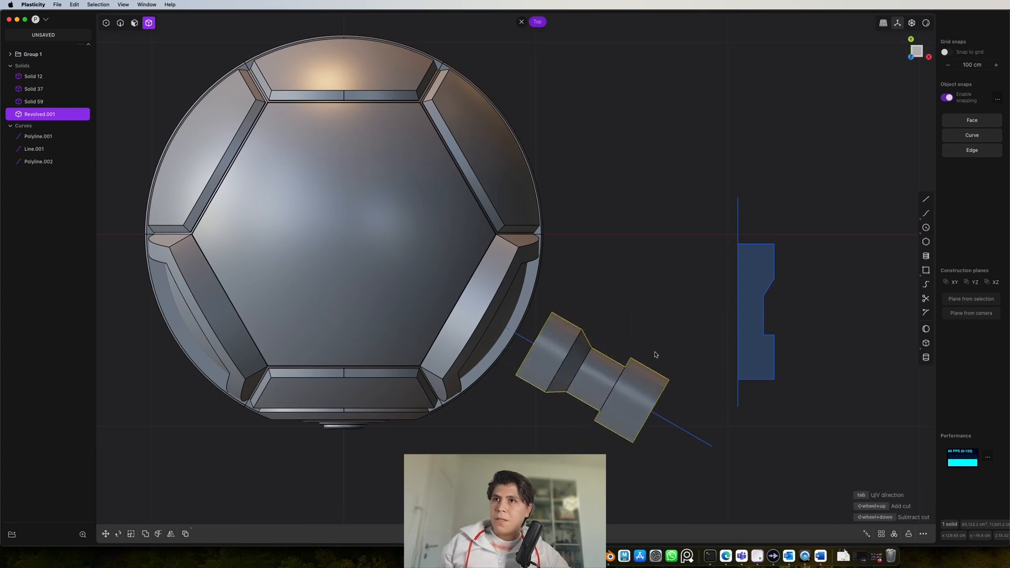
- Slide the barrel along the guide line into the sphere's recessed side panel and raise it, by about -29.3, 16.9, 30.3 cm
middle_drag(621, 408, 726, 312)
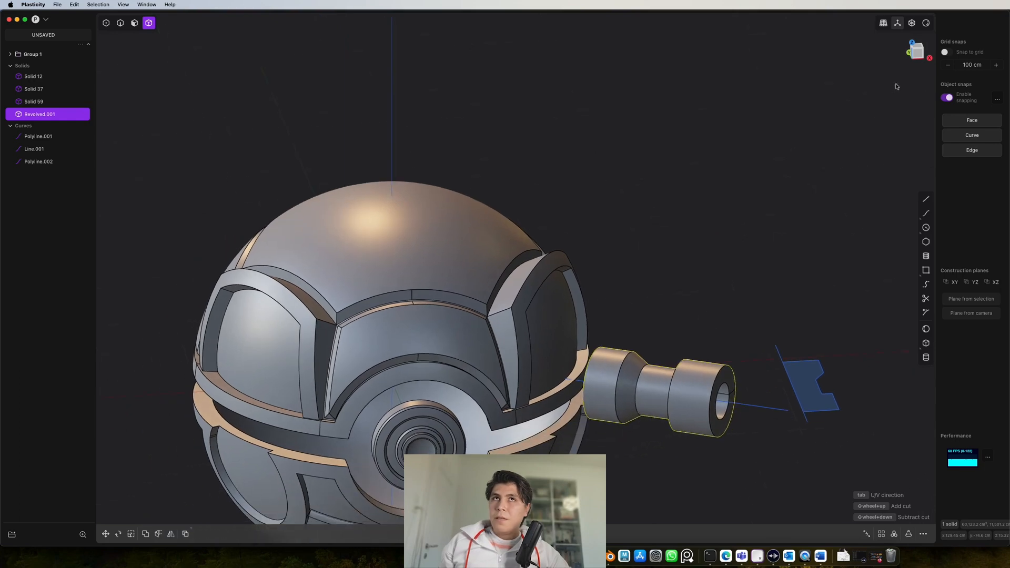
middle_drag(804, 215, 802, 301)
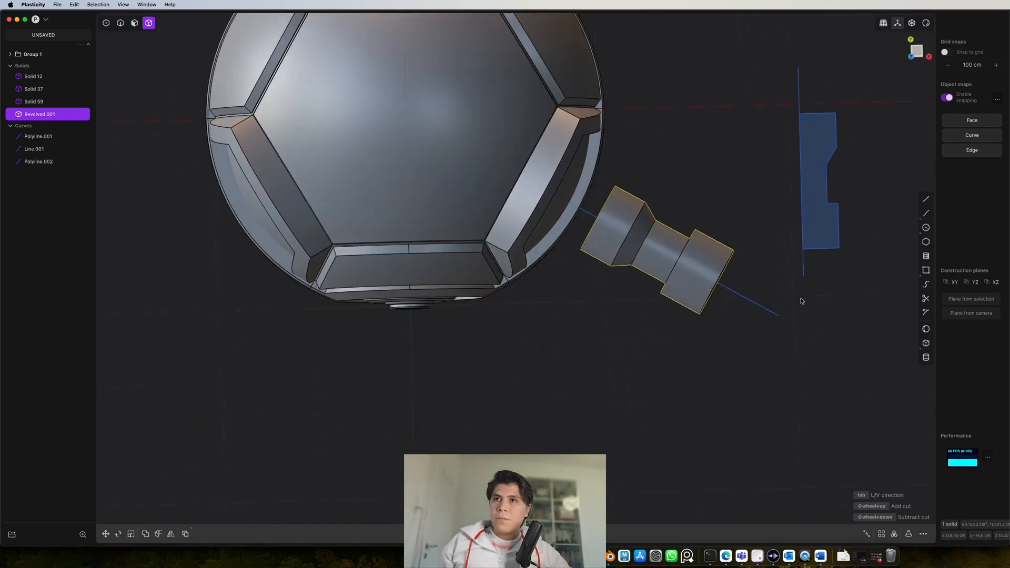
click(915, 51)
key(g)
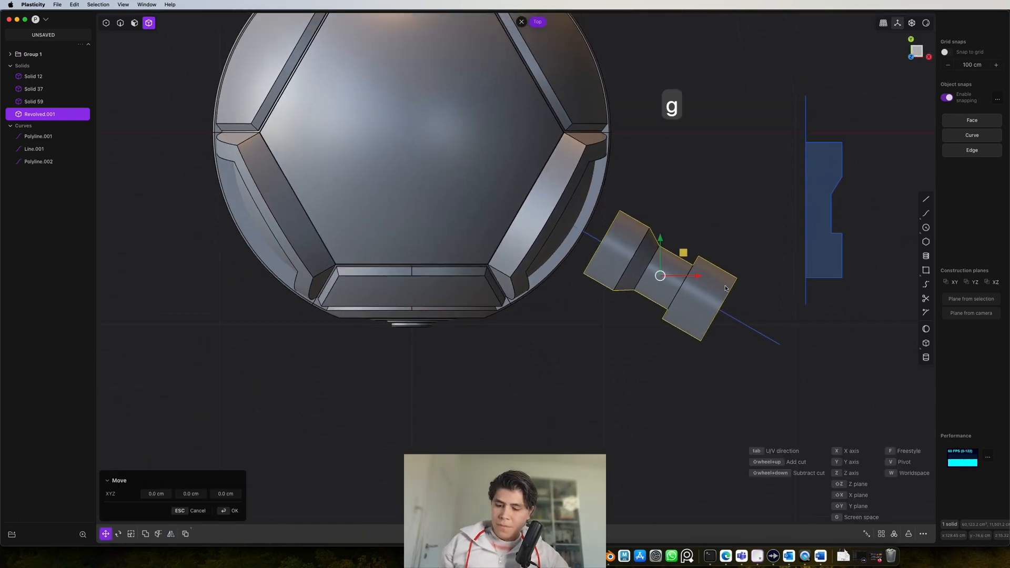
key(v)
click(757, 332)
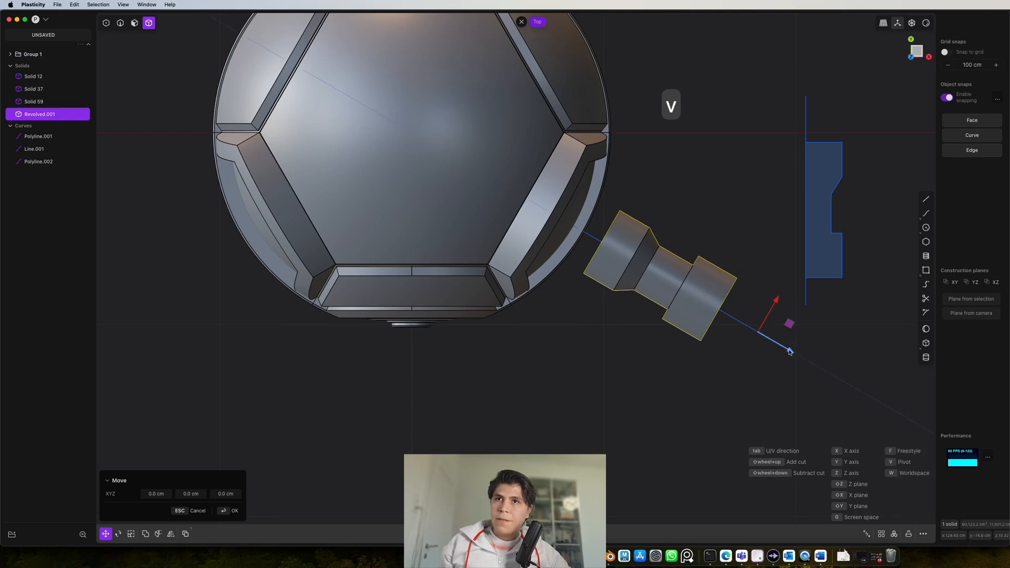
drag(791, 351, 734, 319)
middle_drag(711, 266, 751, 174)
drag(702, 370, 704, 279)
- Tilt the barrel upward about 8.3 degrees around a pivot on the guide line and raise it about 7.3 cm in Z
click(918, 49)
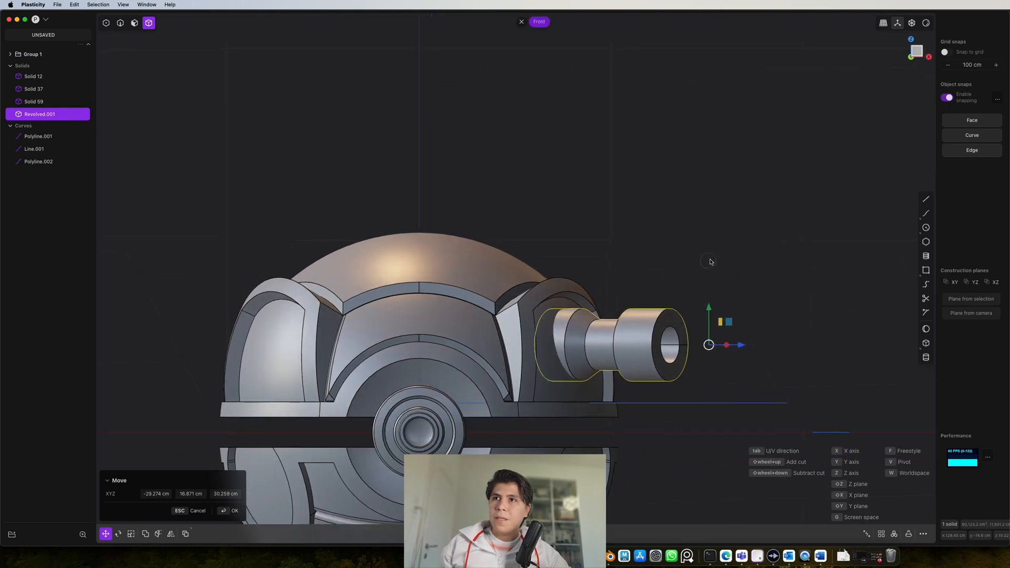
key(r)
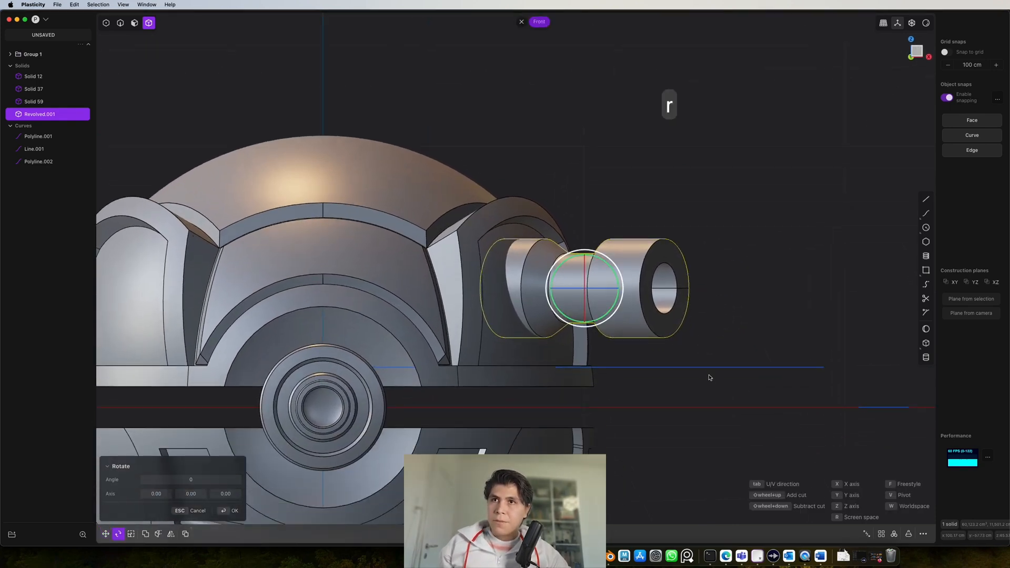
key(v)
click(682, 367)
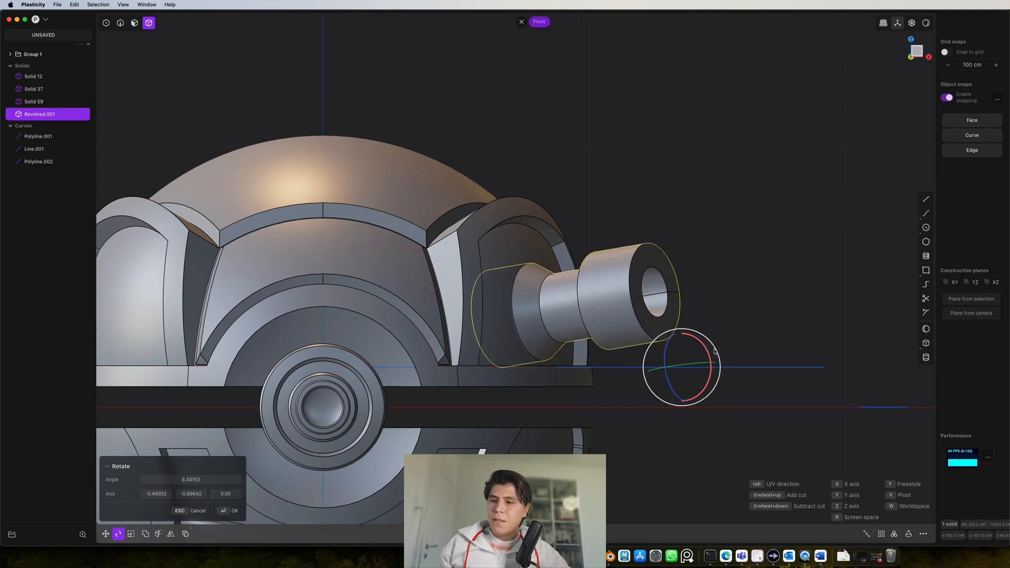
key(g)
key(z)
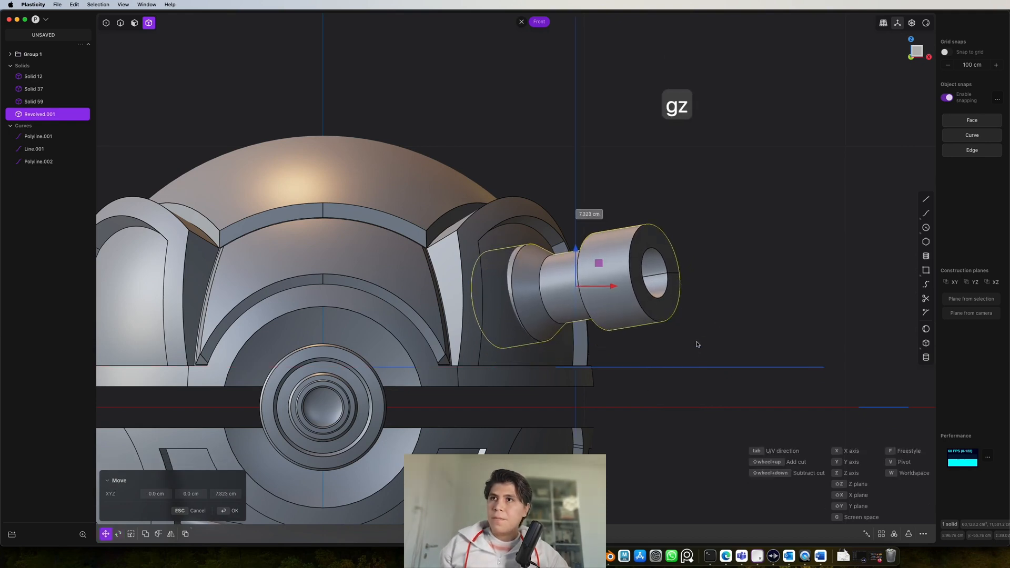
click(698, 346)
- Tilt the barrel another 2.8 degrees or so upward around a new pivot on the guide line
key(r)
key(v)
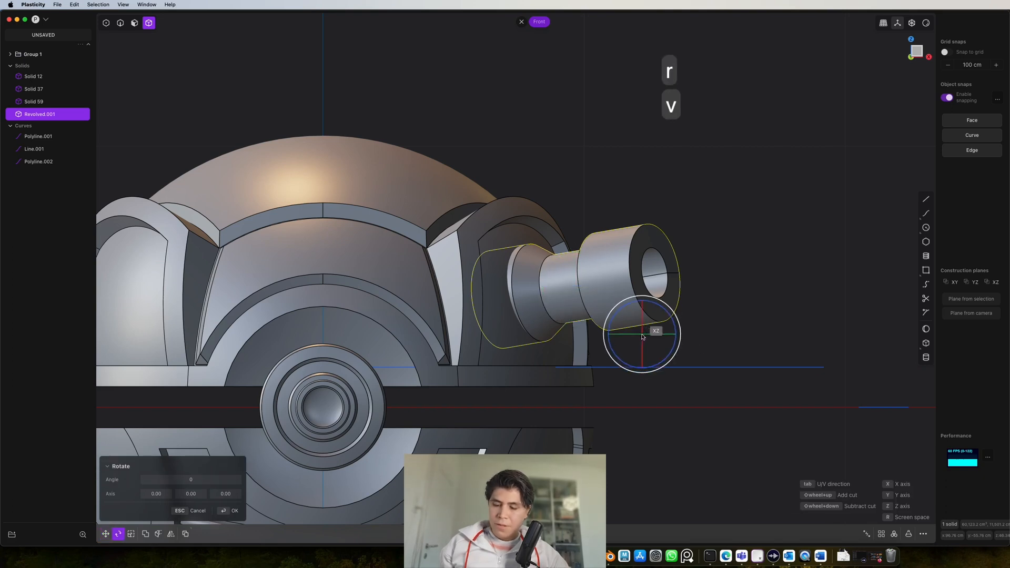
click(651, 362)
drag(677, 352, 676, 351)
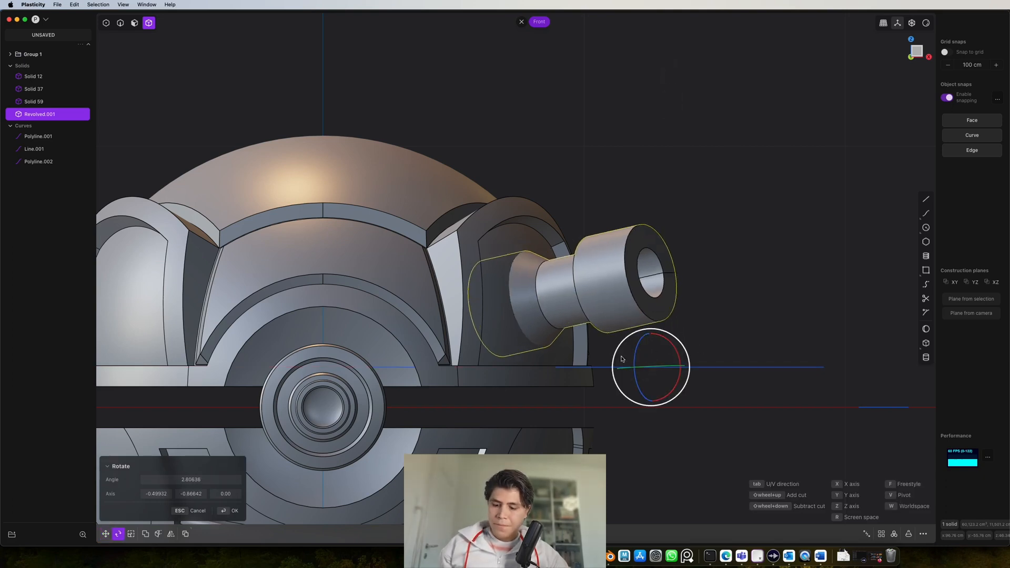
- Slide the barrel slightly outward from the sphere along the guide line's direction
key(g)
middle_drag(634, 356, 901, 80)
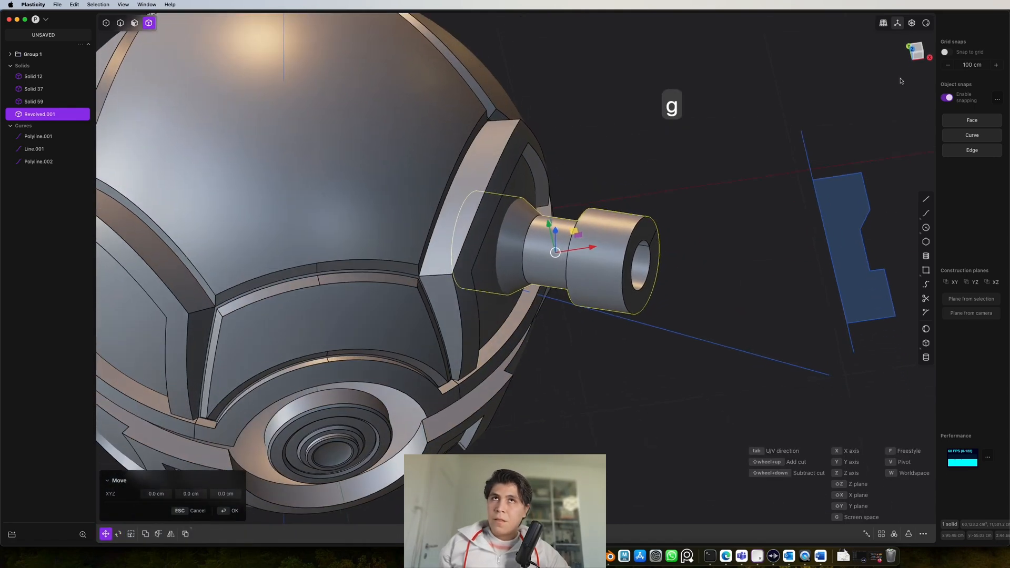
click(916, 49)
key(v)
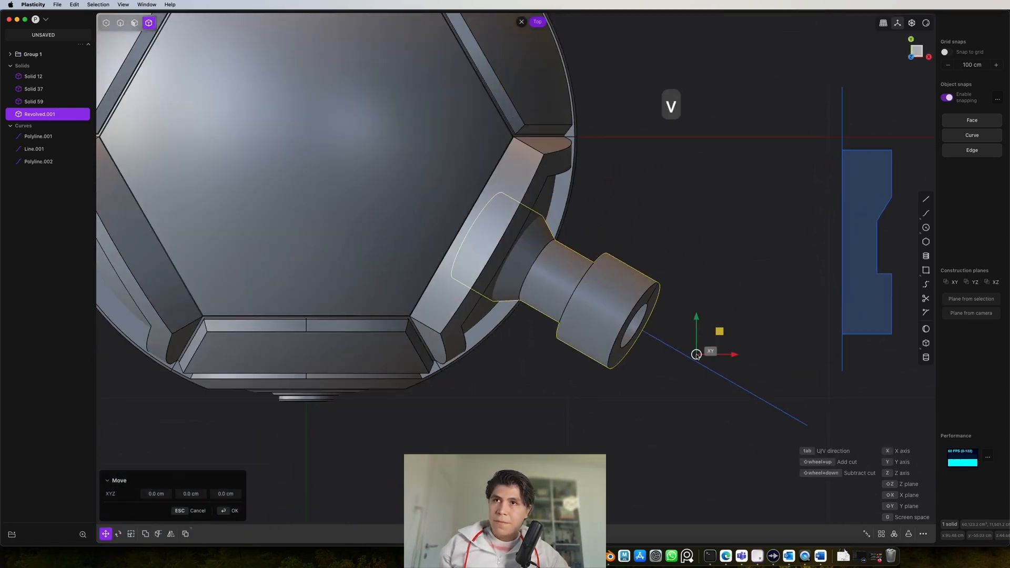
click(691, 360)
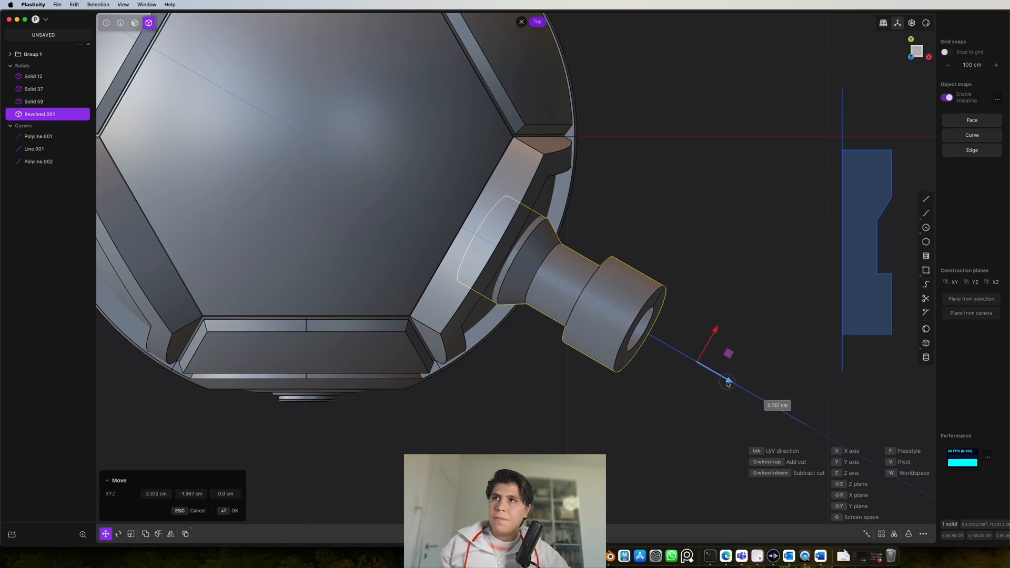
drag(731, 387, 731, 387)
middle_drag(730, 384, 778, 252)
key(Return)
scroll(724, 252, down, 5)
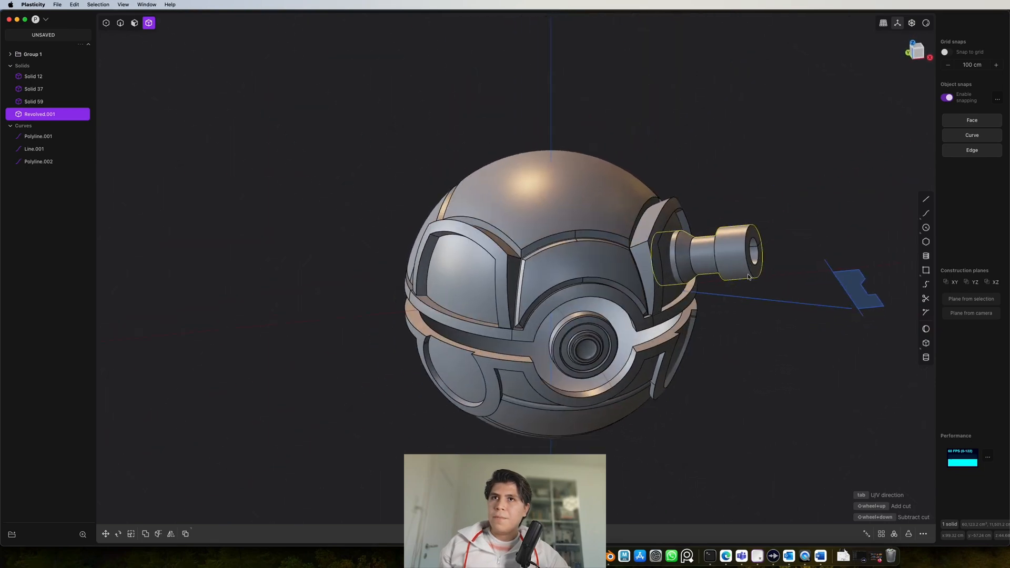
- Mirror the barrel across the X axis to place a matching copy on the sphere's opposite side
scroll(721, 298, up, 5)
scroll(721, 298, down, 5)
key(alt+x)
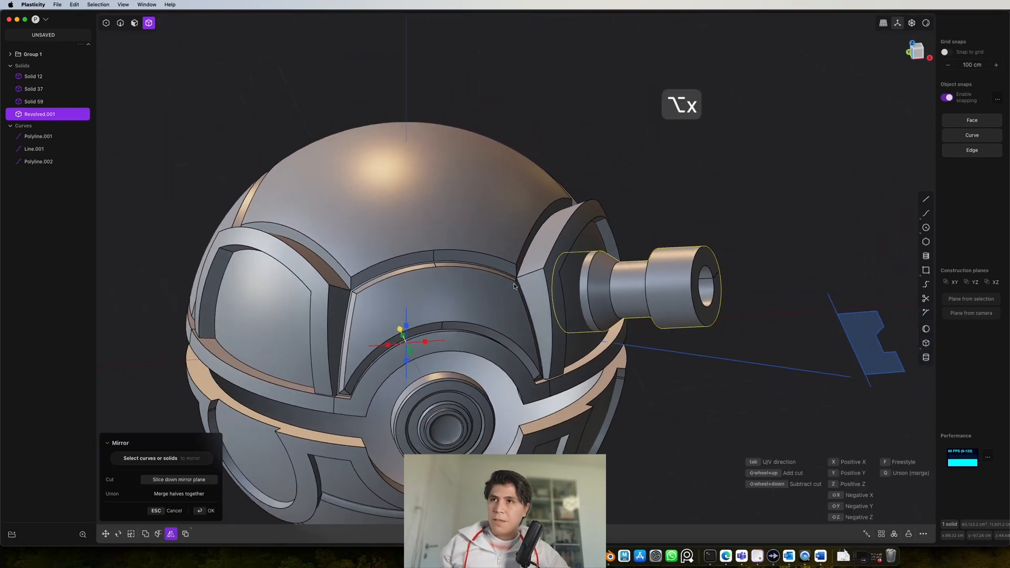
click(421, 345)
right_click(674, 230)
middle_drag(674, 229, 743, 201)
scroll(654, 216, down, 3)
click(914, 54)
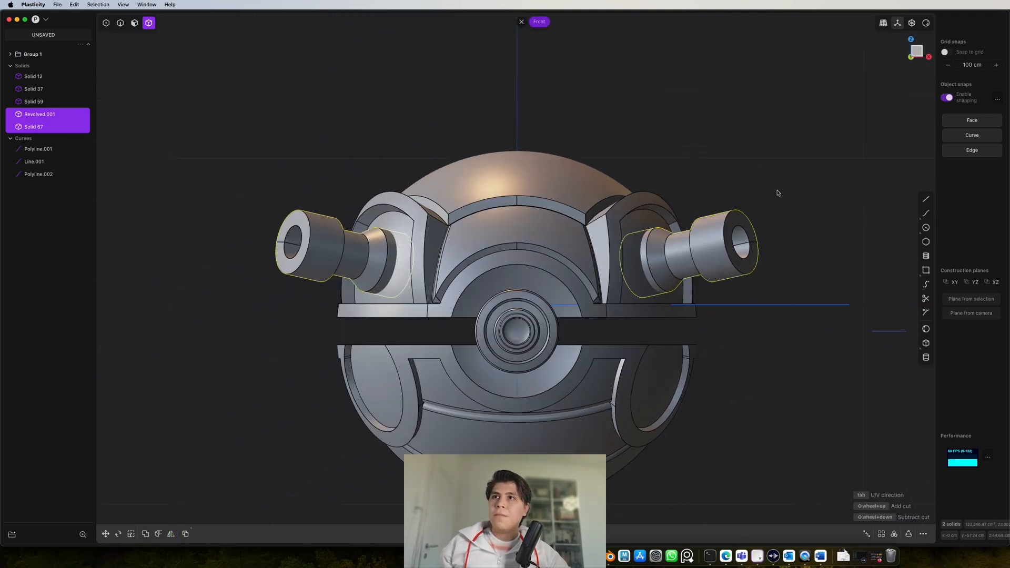
click(778, 191)
- Create a sphere as a new body at the robot's centre with a radius of about 93.5 cm, reaching the middle gap's inner rim
middle_drag(791, 274, 713, 314)
scroll(630, 317, up, 6)
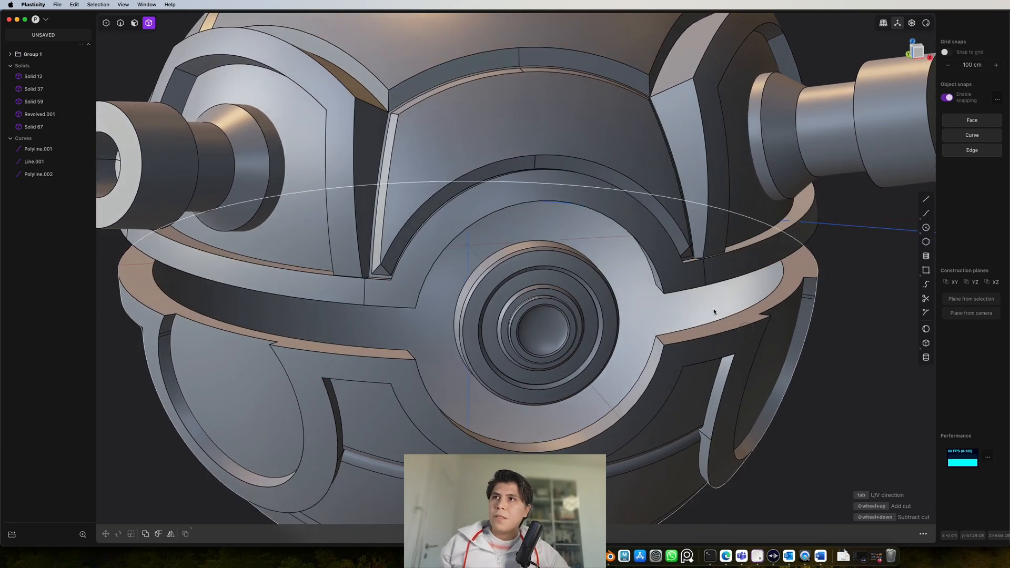
click(926, 329)
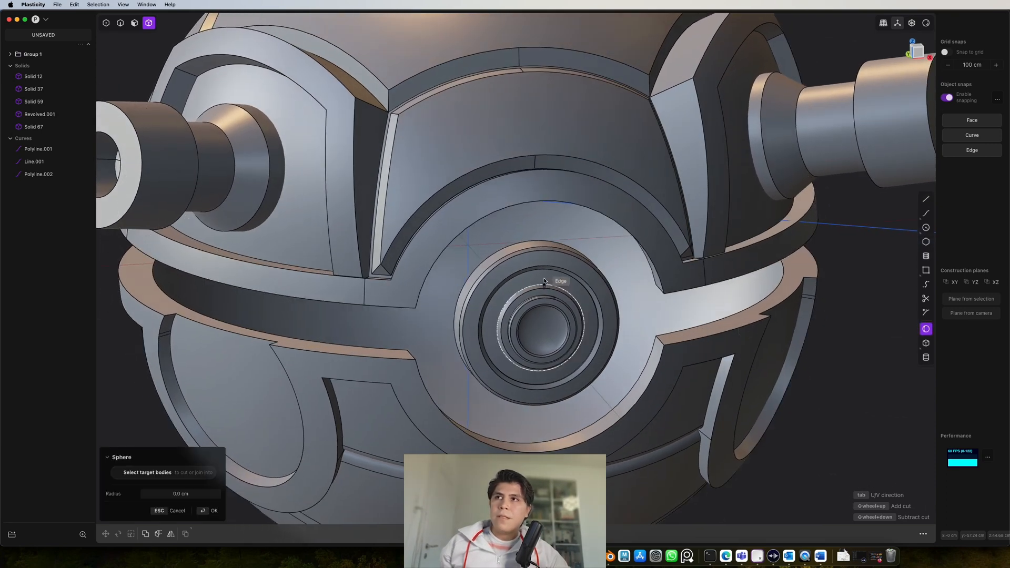
click(468, 246)
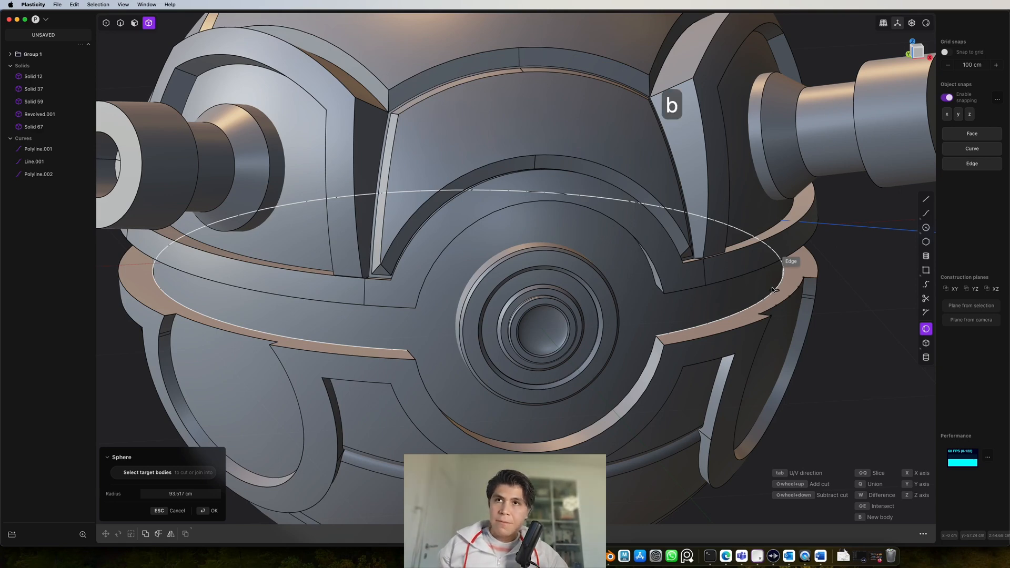
click(772, 291)
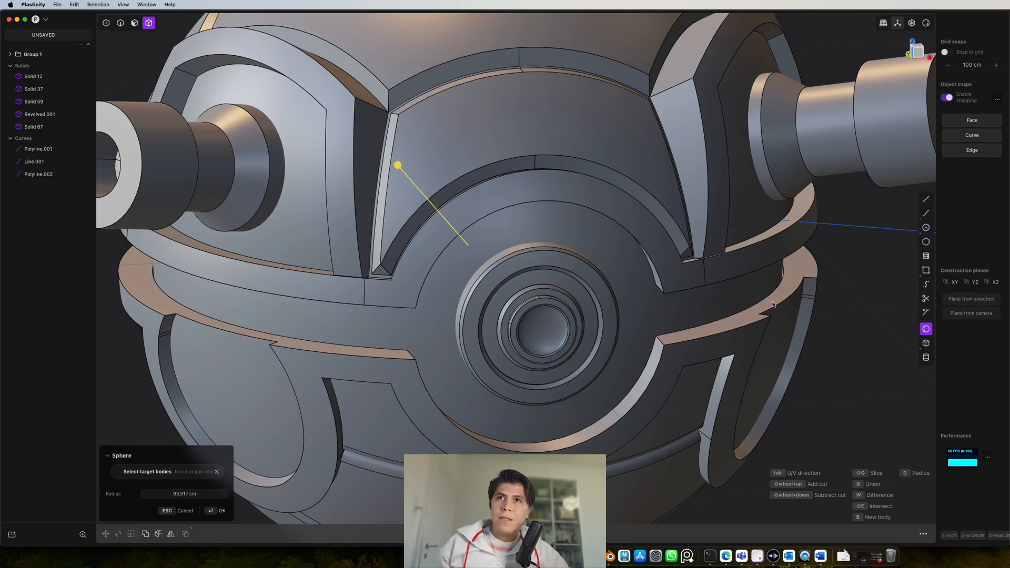
scroll(610, 288, down, 2)
- Scale the inner sphere uniformly by a factor of about 1.006
key(s)
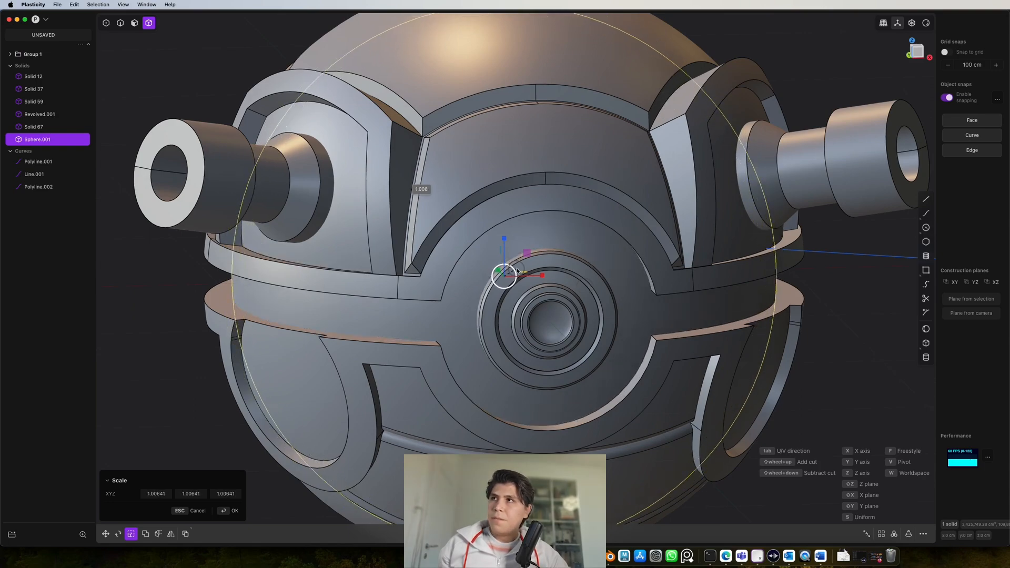
middle_drag(517, 271, 542, 248)
click(917, 52)
key(Return)
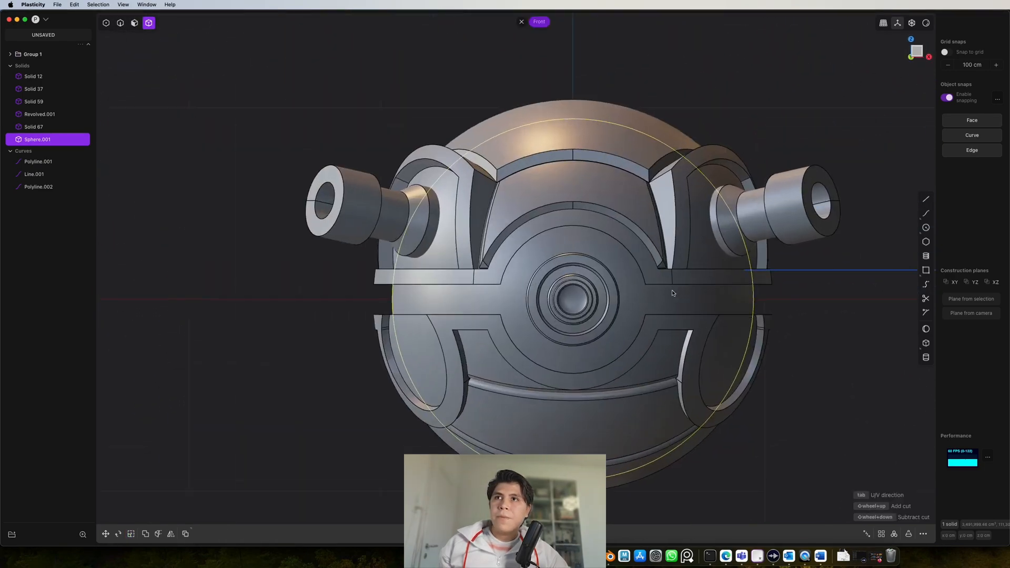
- Draw a straight line along the X axis through the sphere's centre in the front view, extending past both sides
scroll(673, 293, up, 1)
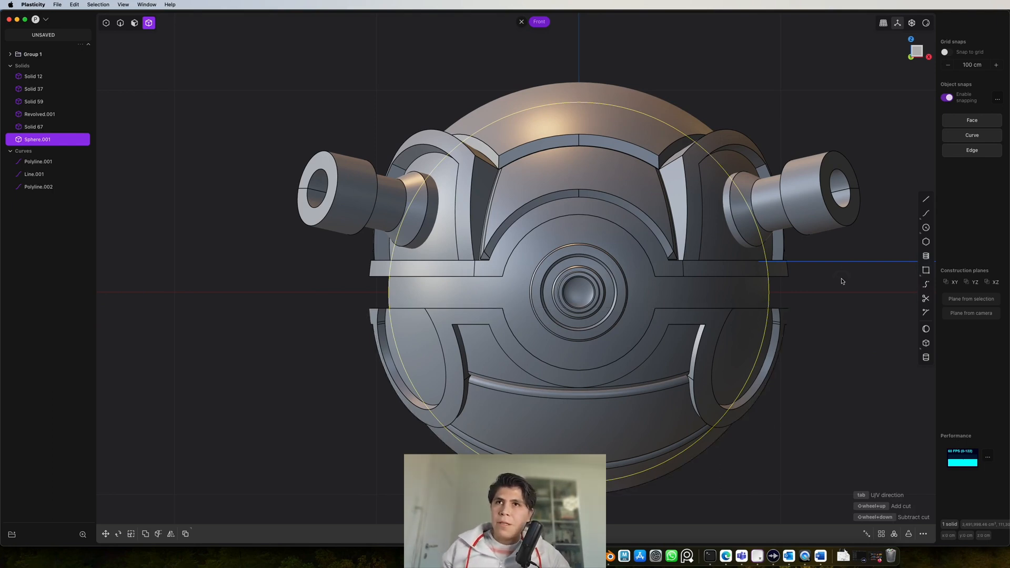
key(shift+a)
click(360, 294)
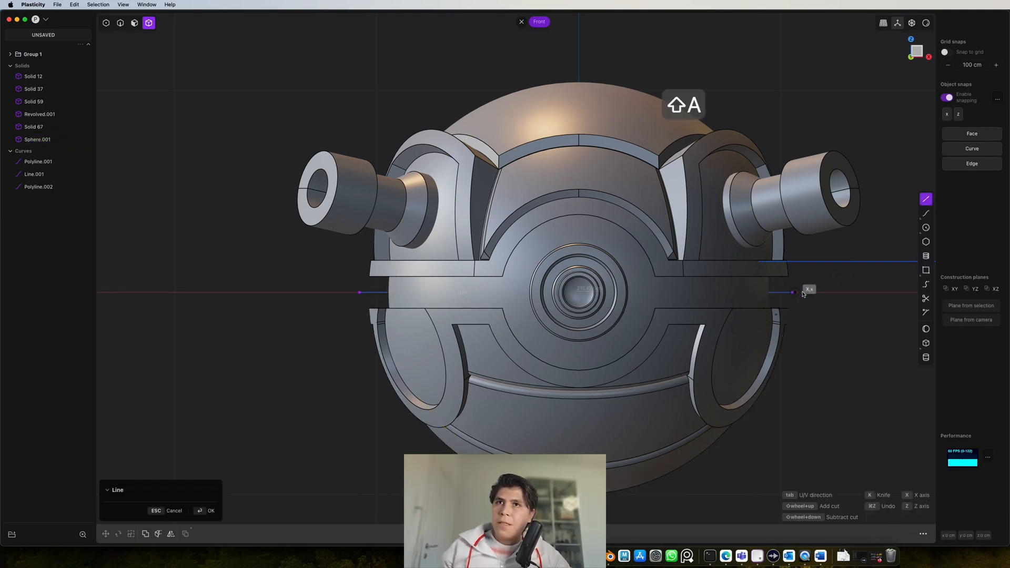
click(808, 294)
- Cut the inner sphere into upper and lower halves with the horizontal line
key(c)
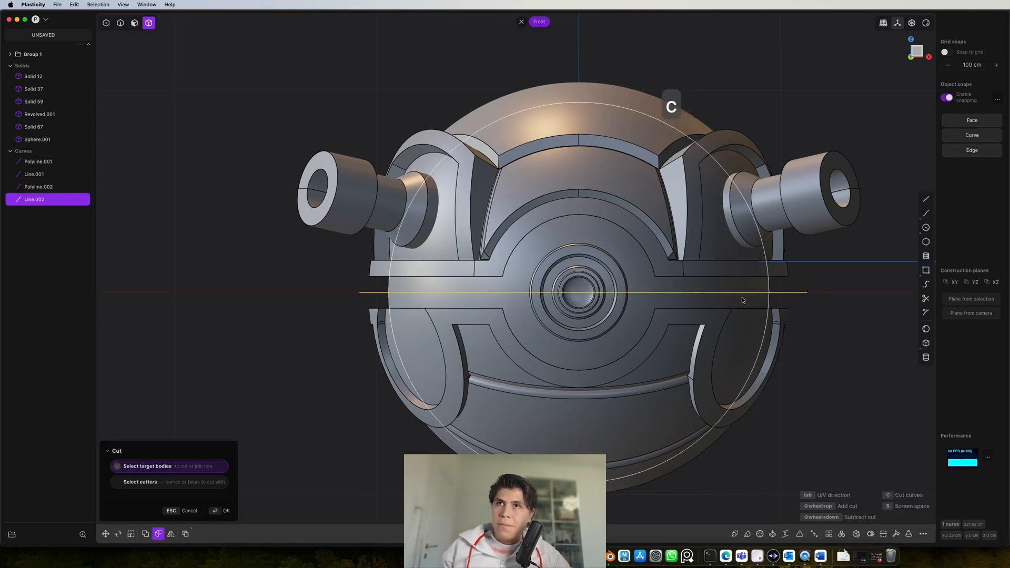
click(824, 320)
middle_drag(825, 320, 575, 295)
click(815, 336)
- Hide the horizontal cut line and one old polyline, and delete the leftover guide line and profile polyline beside the robot
key(2)
click(889, 341)
click(859, 349)
key(h)
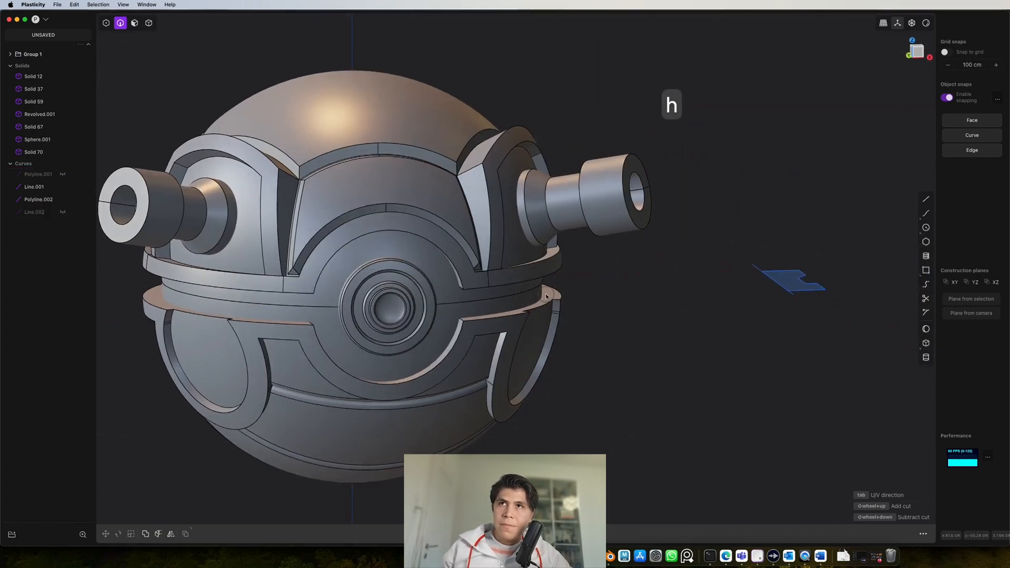
scroll(579, 294, down, 1)
drag(831, 244, 712, 366)
key(x)
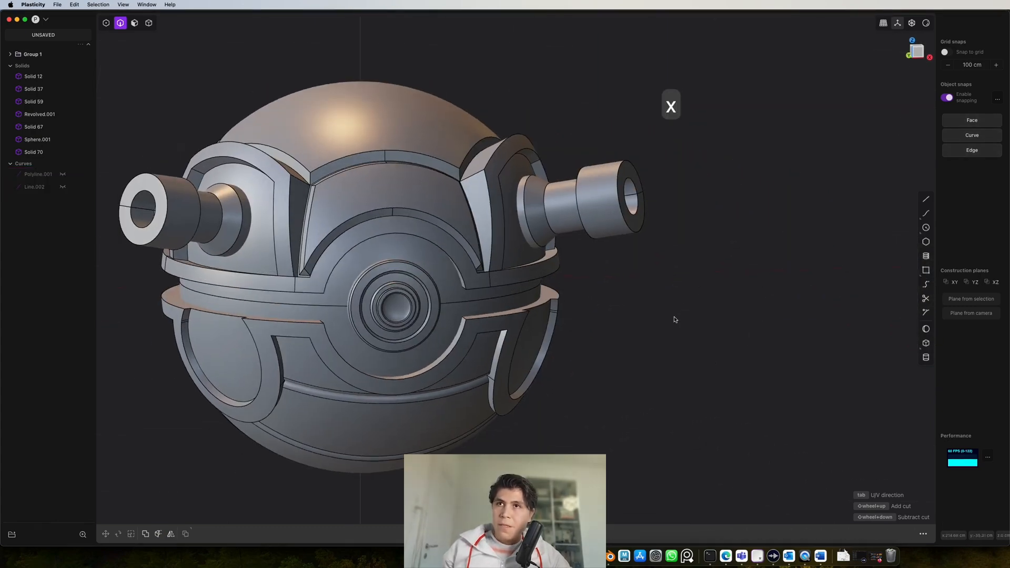
- Fillet the seam edge of the inner sphere's upper half with a small radius
shift+middle_drag(673, 318, 726, 322)
scroll(505, 266, up, 4)
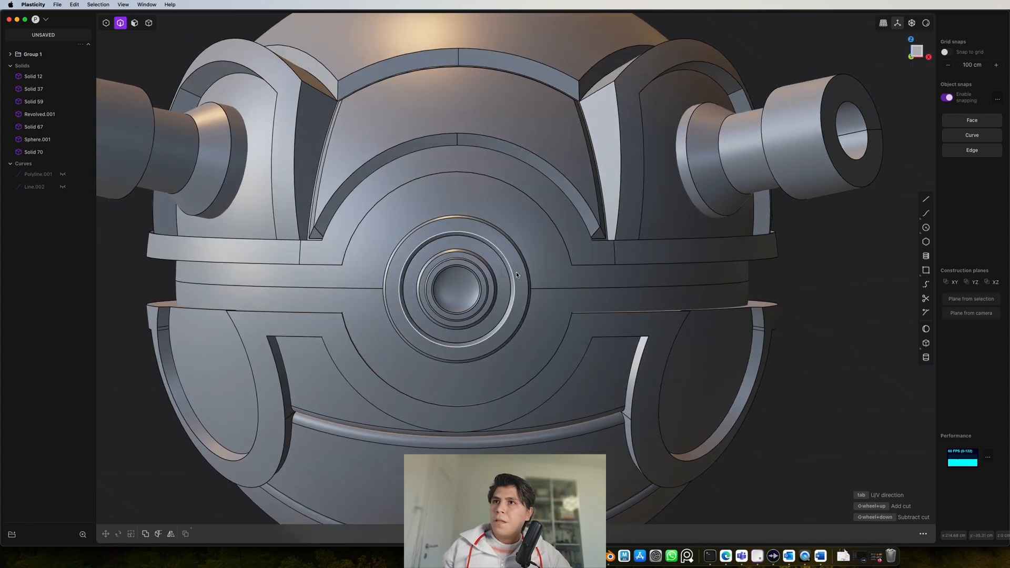
scroll(561, 279, up, 5)
key(2)
click(567, 288)
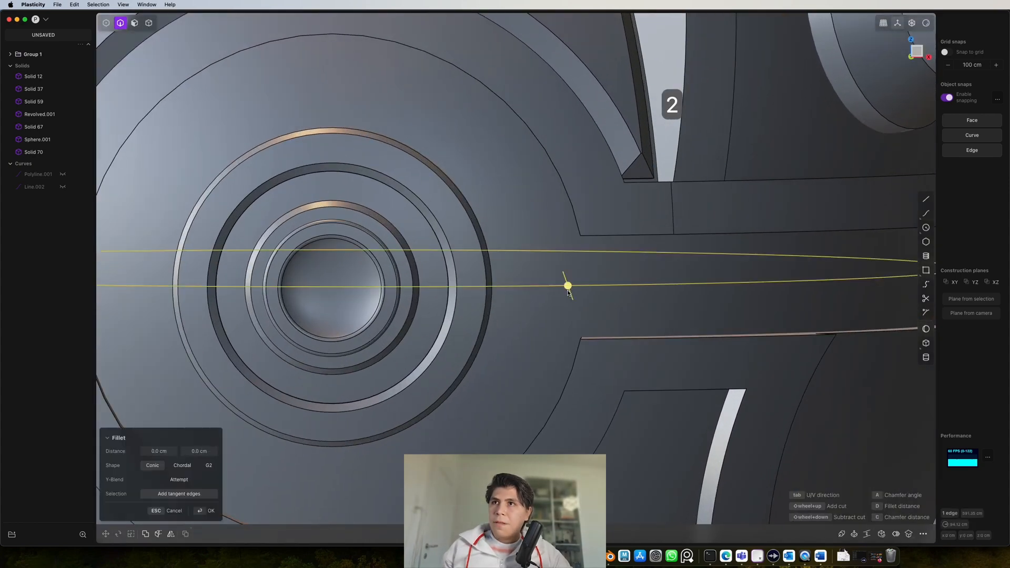
middle_drag(567, 288, 579, 293)
drag(569, 286, 579, 291)
key(Escape)
key(Escape)
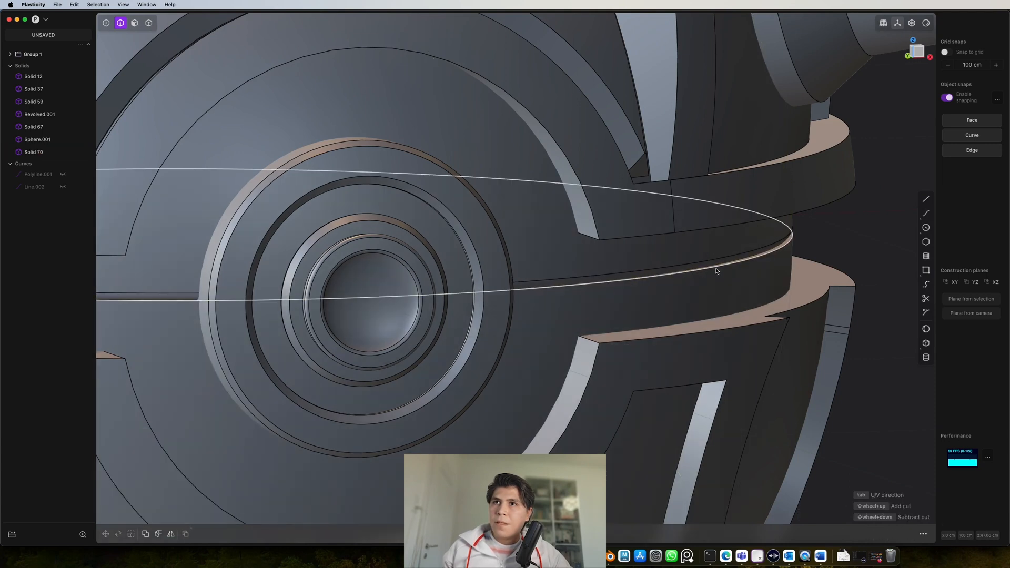
- Fillet the seam edge of the inner sphere's lower half by about 1.14 cm
click(761, 261)
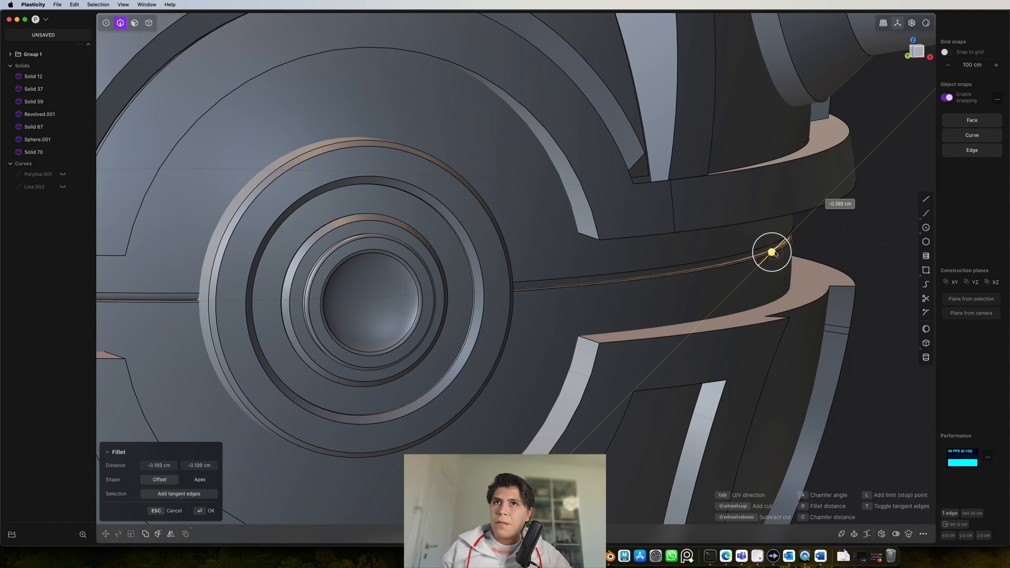
drag(773, 251, 835, 245)
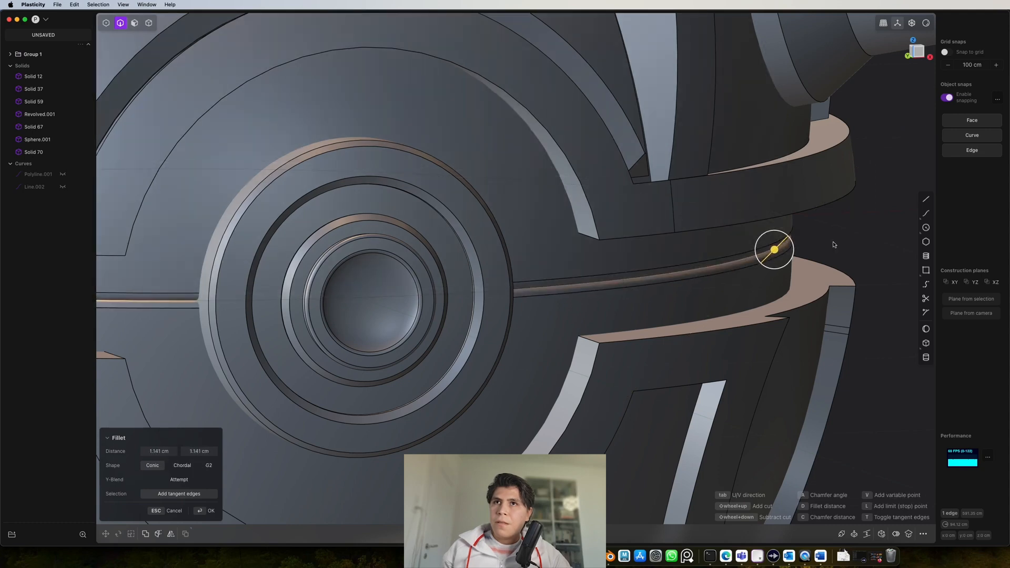
key(Return)
scroll(833, 246, down, 5)
middle_drag(755, 277, 588, 285)
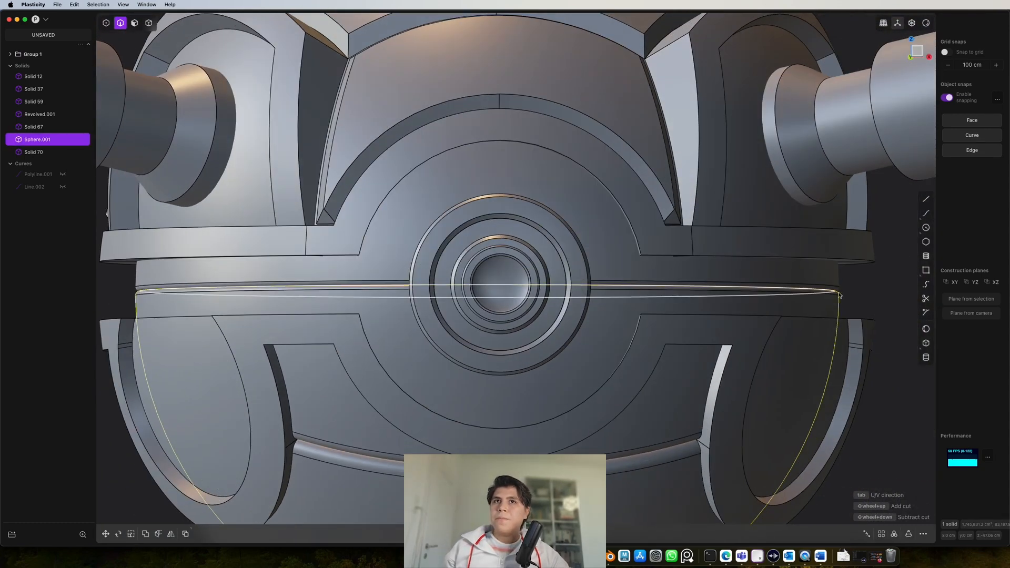
click(872, 297)
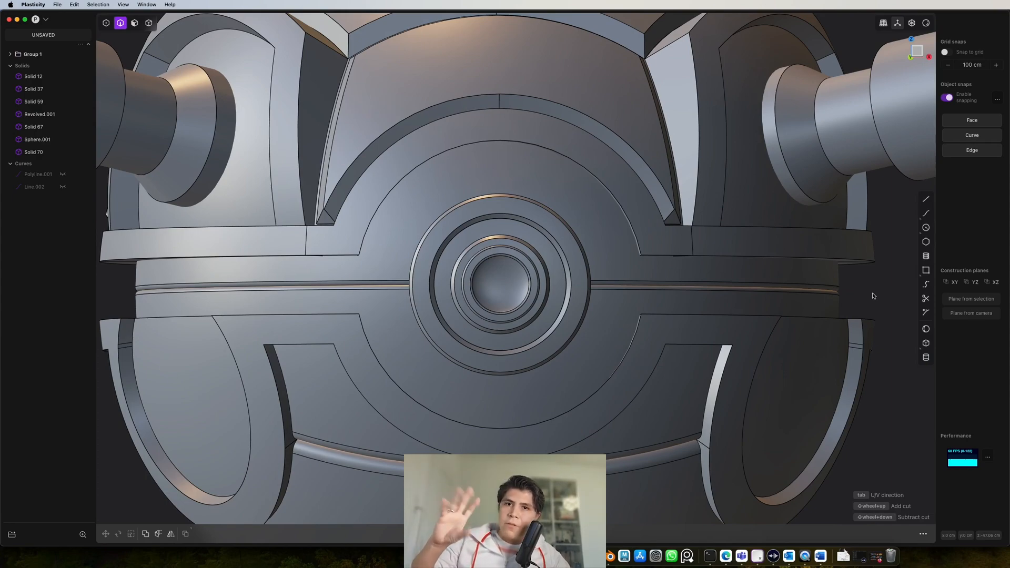
- Draw a cylinder with a radius of about 1.36 cm in empty space beside the barrel in the top view
middle_drag(729, 324, 761, 313)
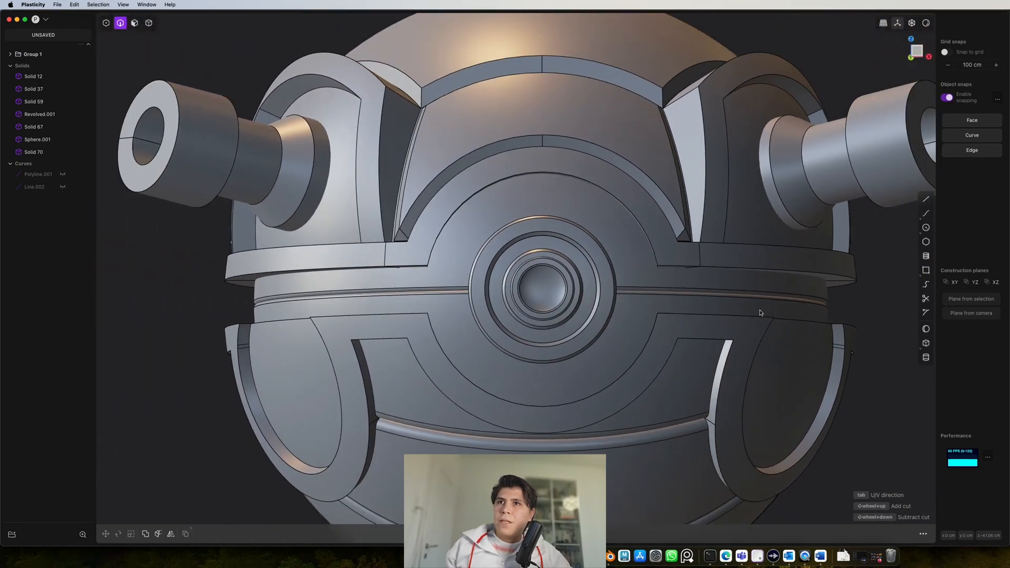
click(919, 52)
scroll(816, 185, down, 2)
shift+middle_drag(816, 184, 657, 375)
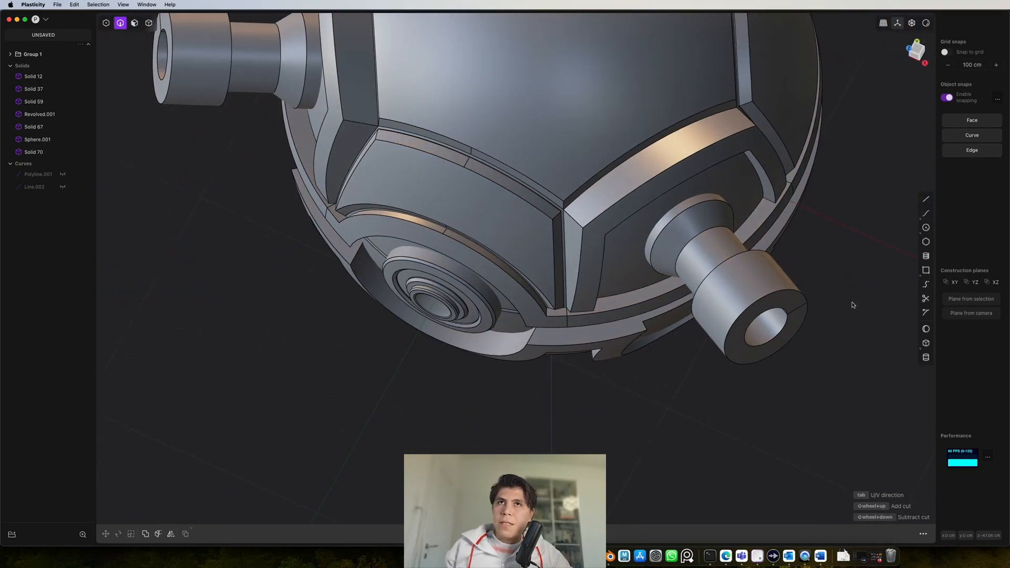
click(929, 360)
shift+middle_drag(832, 368, 704, 330)
click(921, 52)
shift+middle_drag(705, 367, 665, 345)
scroll(665, 345, up, 4)
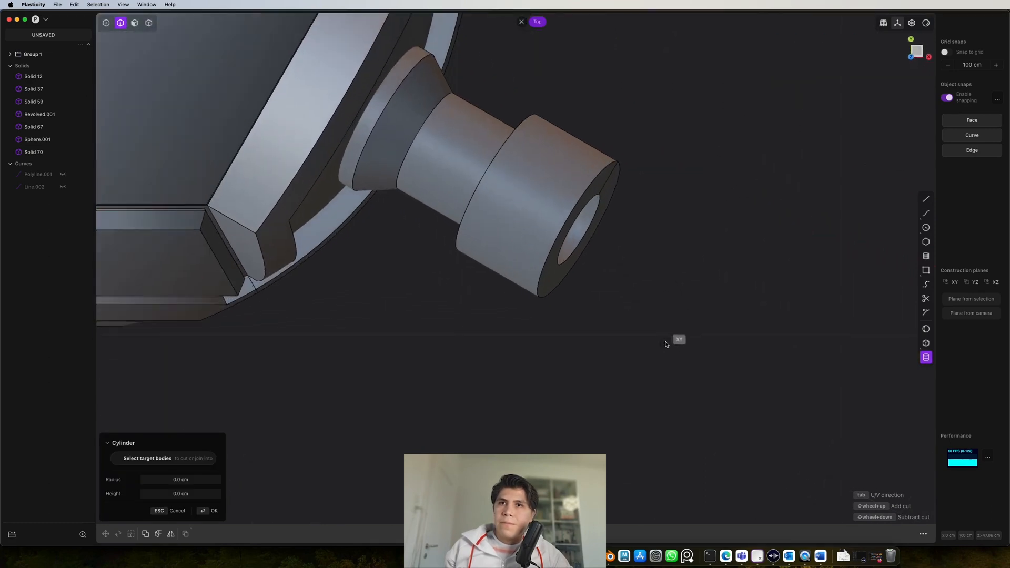
click(688, 321)
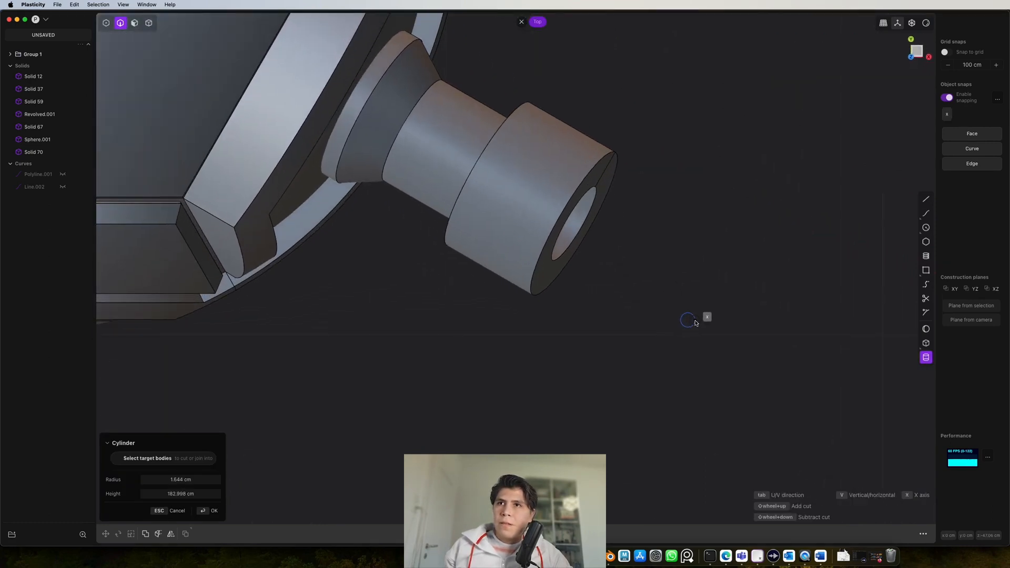
click(694, 323)
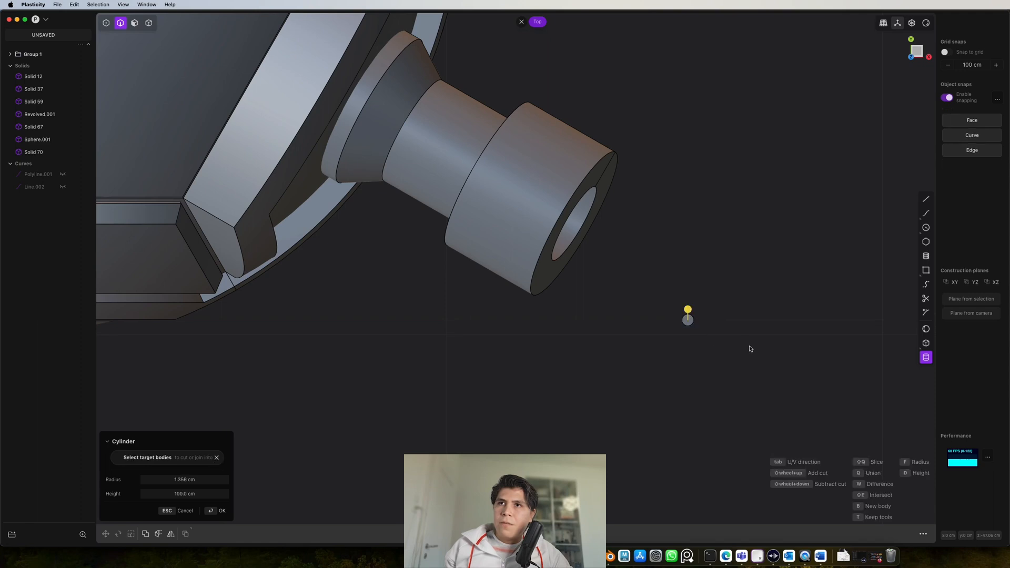
- Lower the new cylinder's upper end to make it a short pin
middle_drag(751, 349, 681, 147)
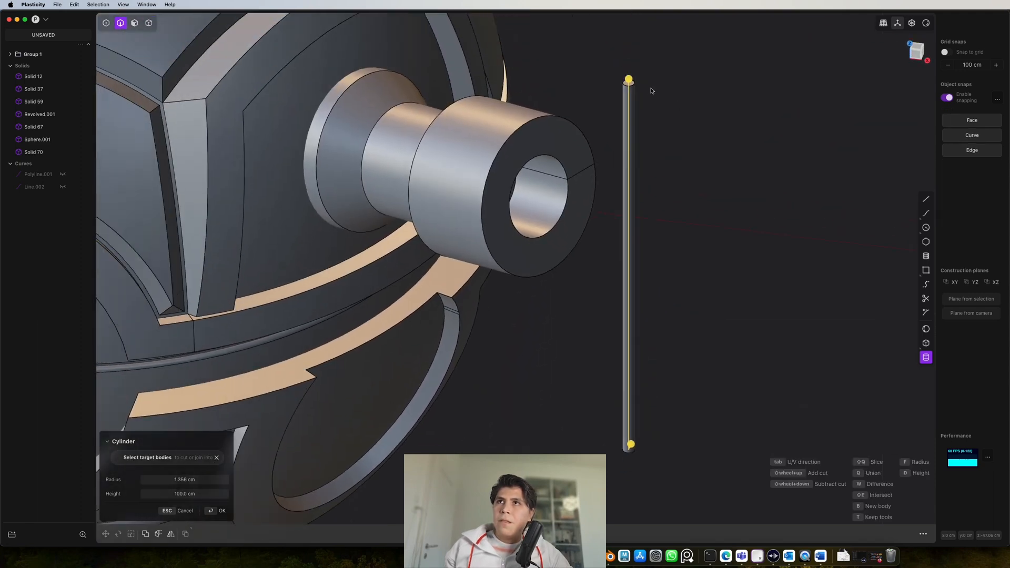
drag(630, 78, 663, 401)
key(Return)
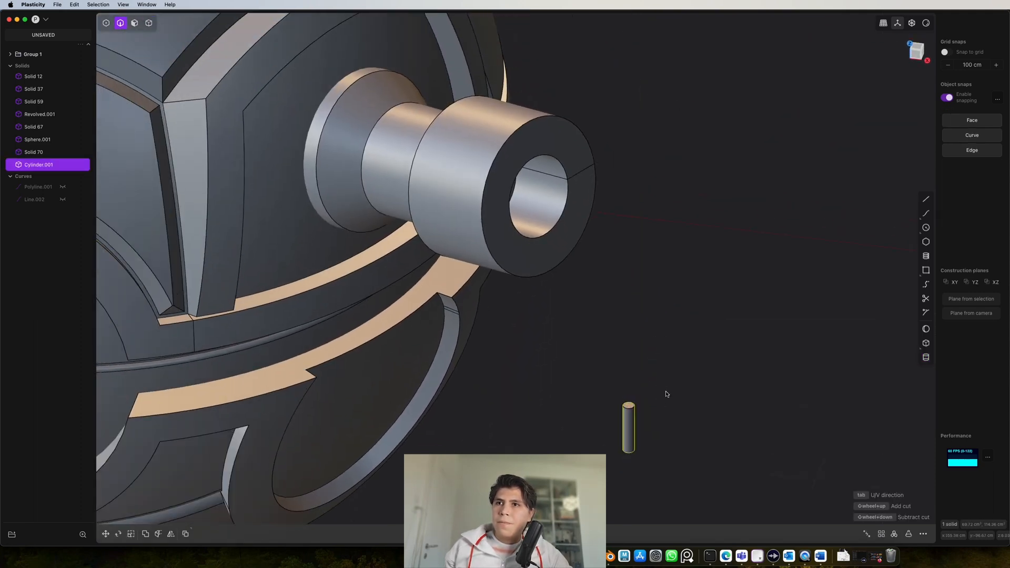
- Duplicate the cylinder twice along X at about 4 cm spacing to form a row of three
middle_drag(667, 395, 685, 403)
click(916, 50)
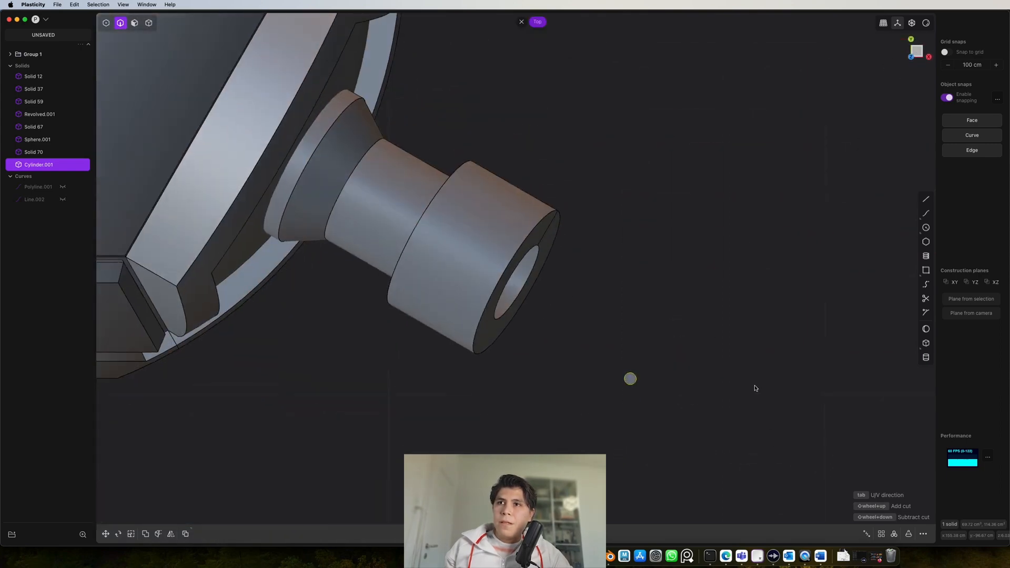
key(shift+d)
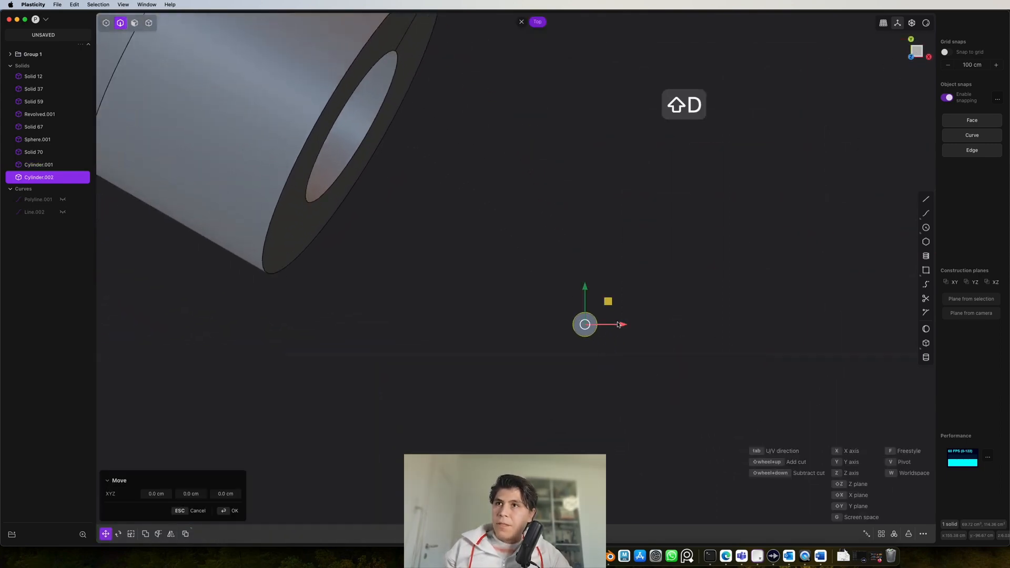
click(657, 332)
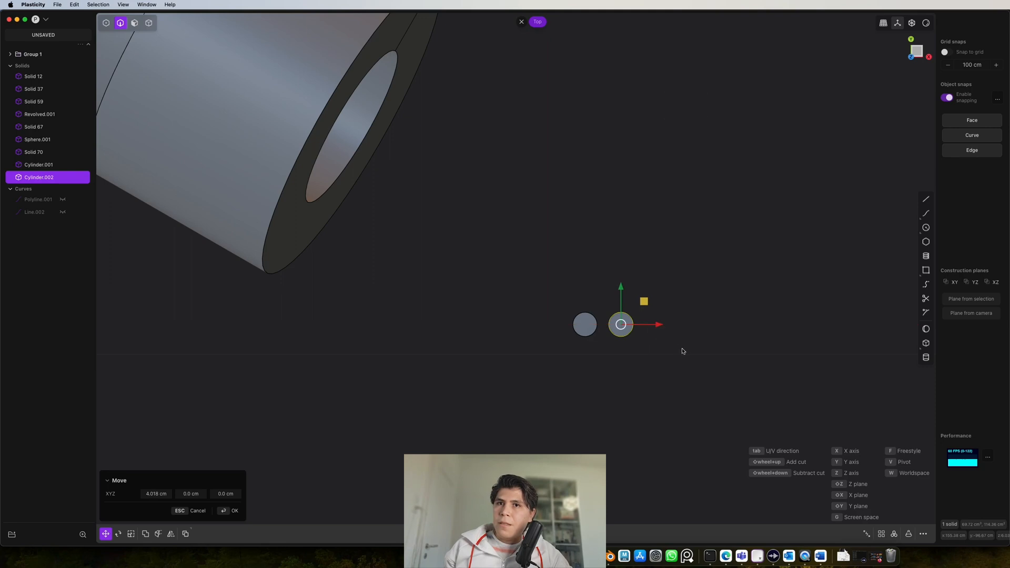
key(shift+d)
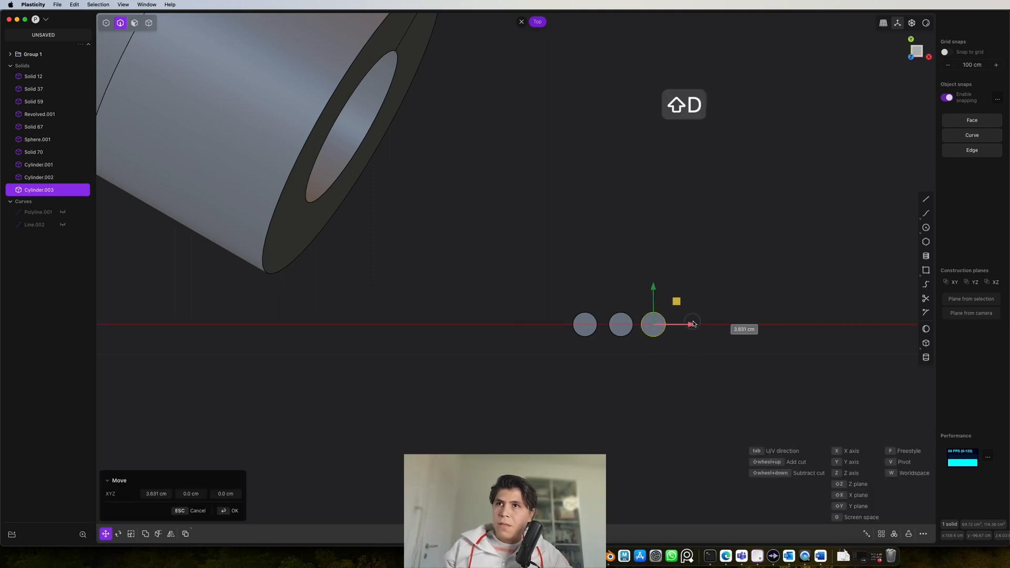
click(694, 325)
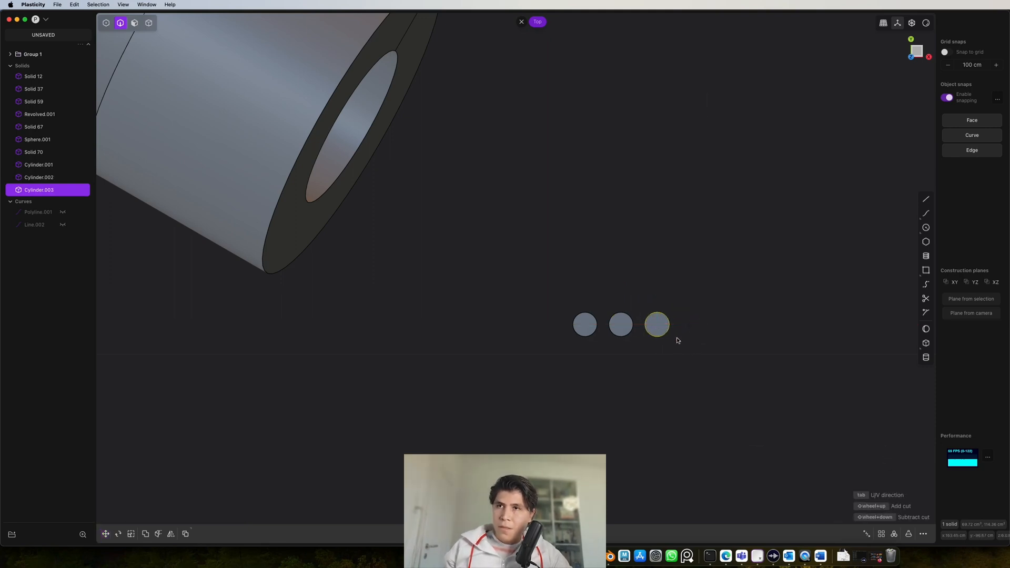
- Duplicate the end cylinder about 3.1 cm up in Y, and copy it about 4 cm back along X for a staggered second row
key(shift+d)
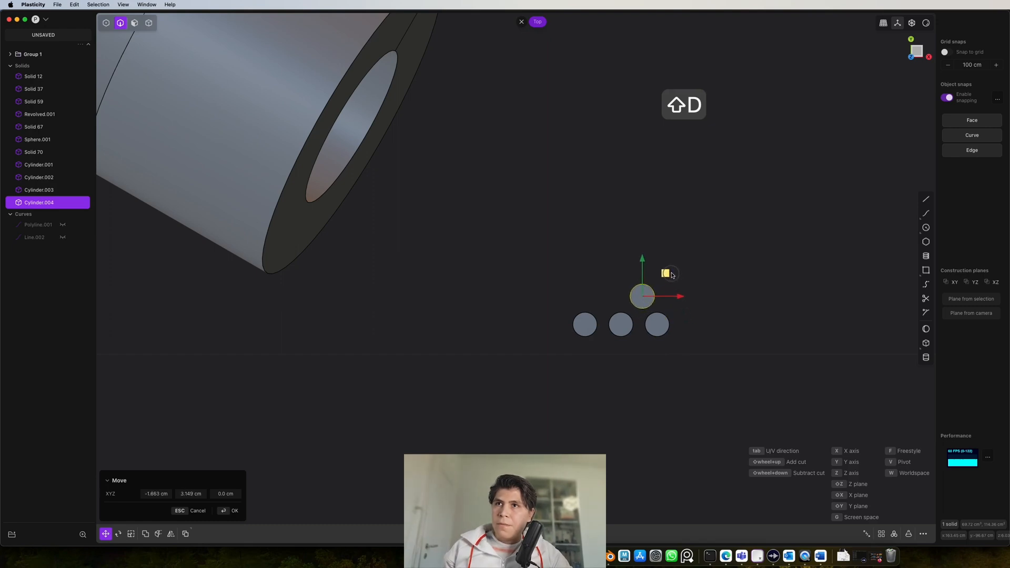
click(672, 276)
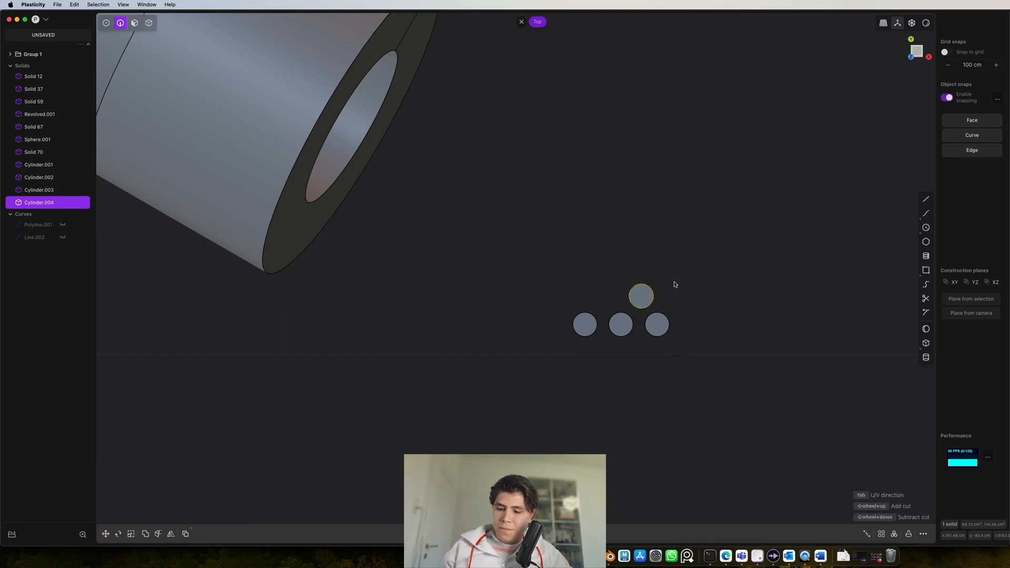
key(shift+d)
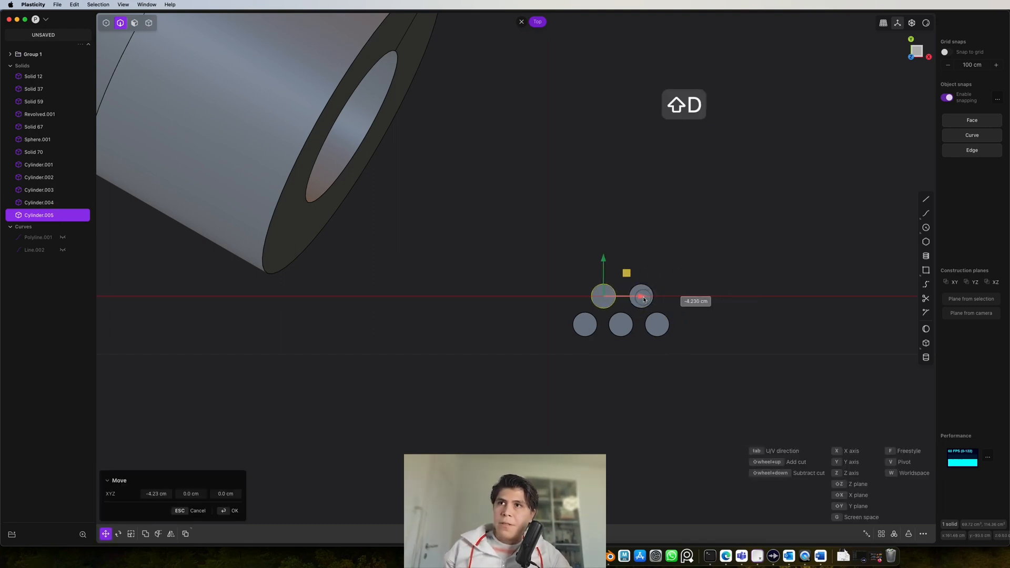
click(643, 297)
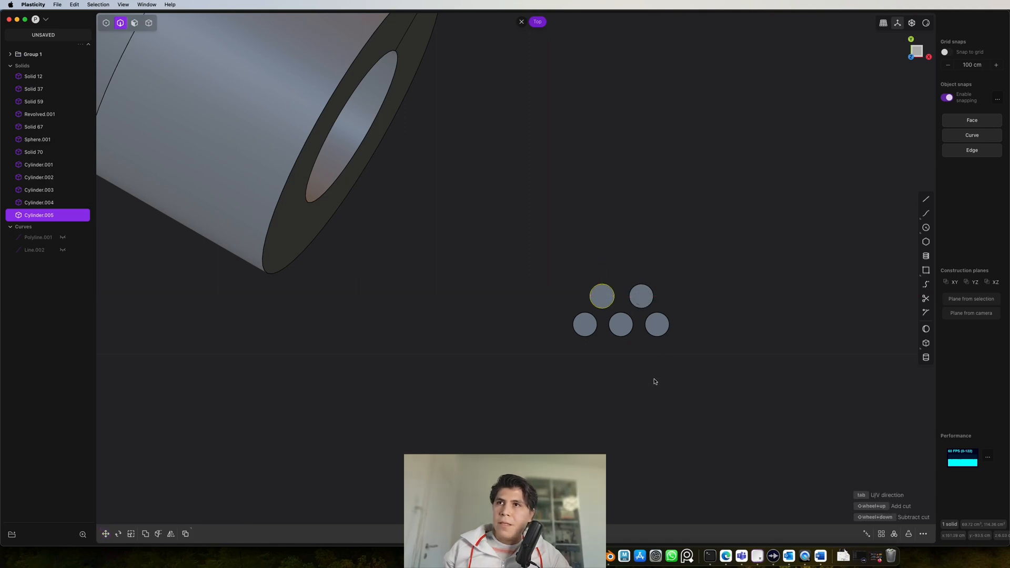
click(530, 254)
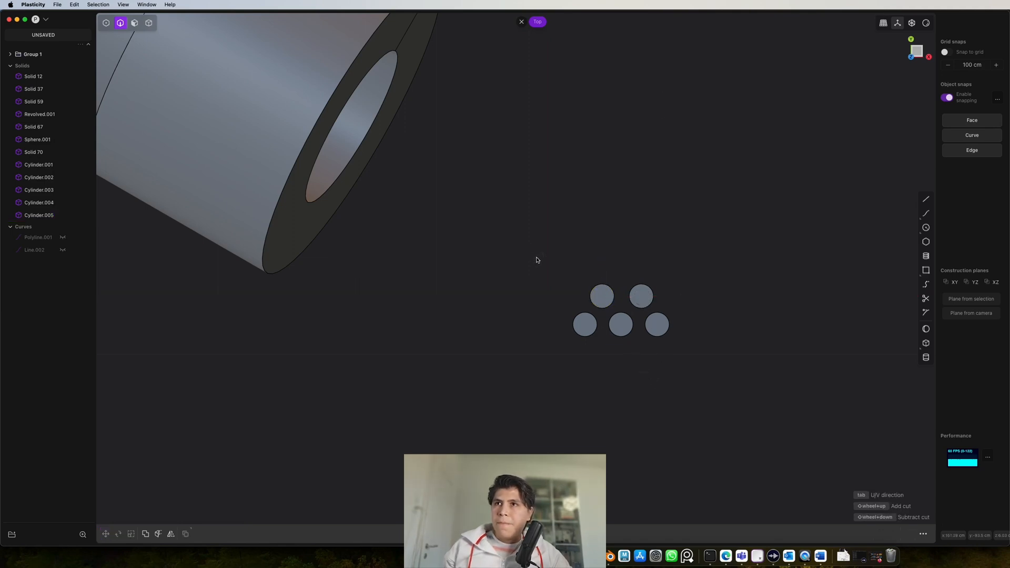
- Try to fillet the circular edges of the five small cylinders
scroll(532, 263, down, 1)
drag(532, 263, 708, 380)
key(b)
scroll(687, 348, down, 4)
key(super+z)
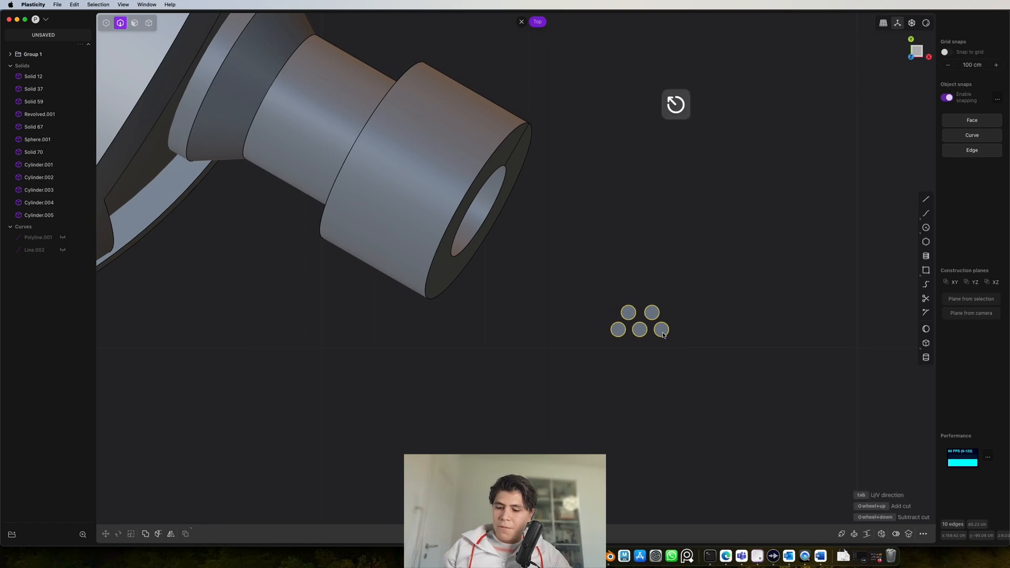
- Duplicate the five small cylinders and move the copies closer to the robot's front, below the cannon barrel
drag(696, 291, 564, 406)
scroll(565, 404, down, 1)
key(shift+d)
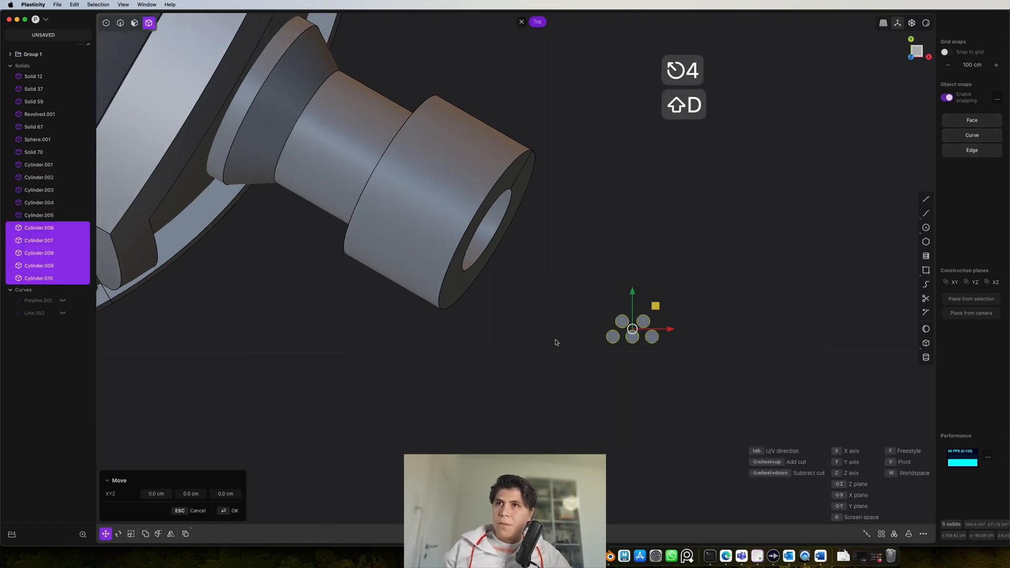
shift+middle_drag(419, 314, 672, 270)
right_click(737, 356)
scroll(672, 270, down, 3)
shift+middle_drag(577, 361, 557, 308)
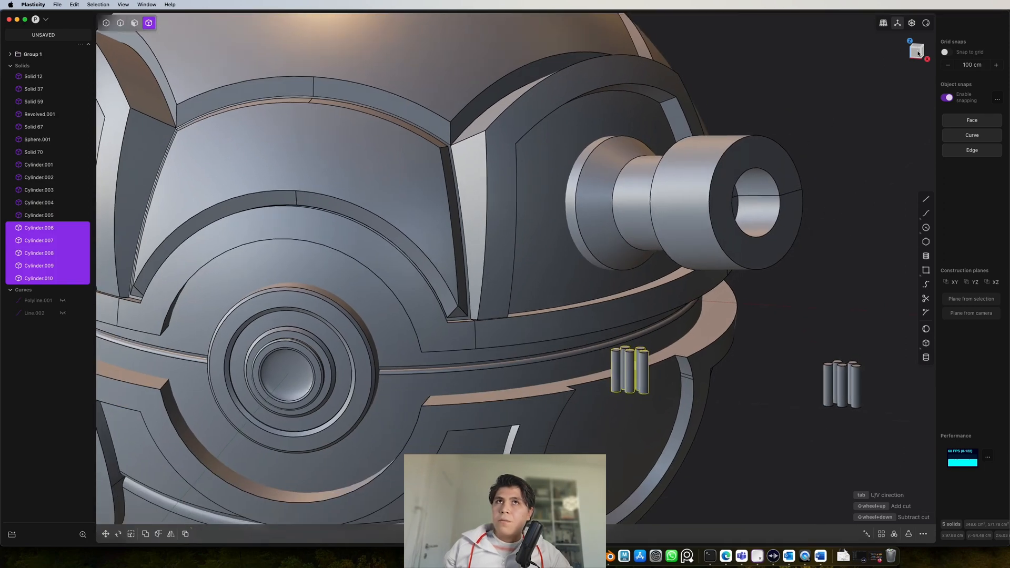
- Rotate the copied cylinders in the right view so they lie horizontally, pointing toward the robot
click(918, 53)
middle_drag(715, 324, 568, 326)
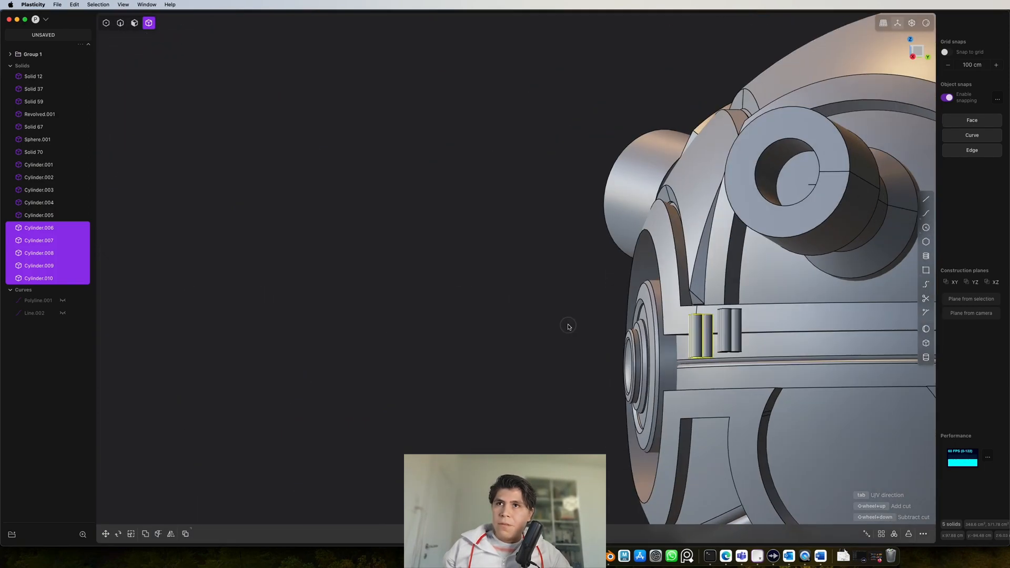
click(916, 54)
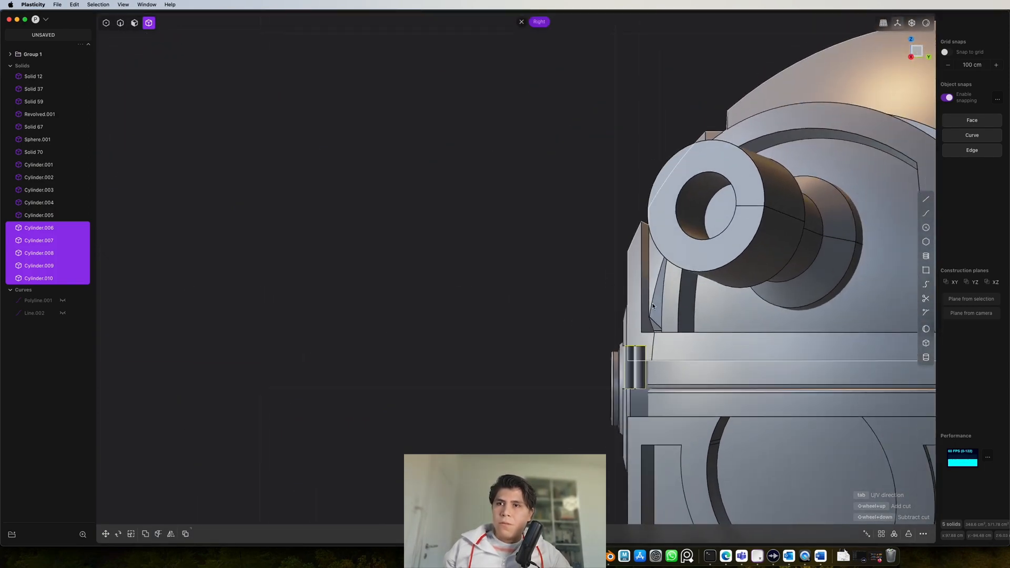
key(r)
drag(653, 341, 584, 358)
key(Return)
- Rotate the copied cylinders 50 degrees about Z in the top view
middle_drag(584, 358, 692, 478)
click(917, 53)
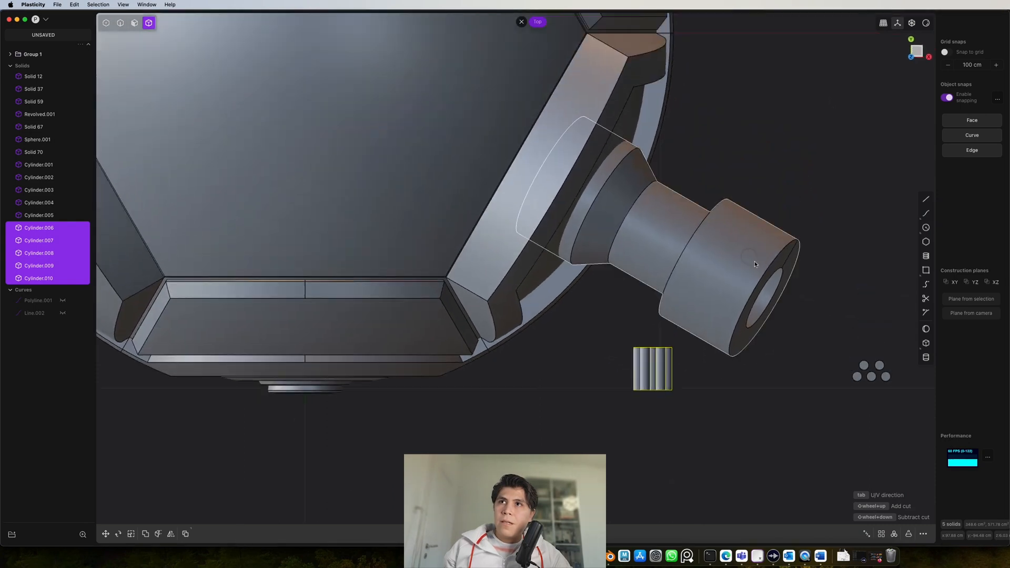
key(r)
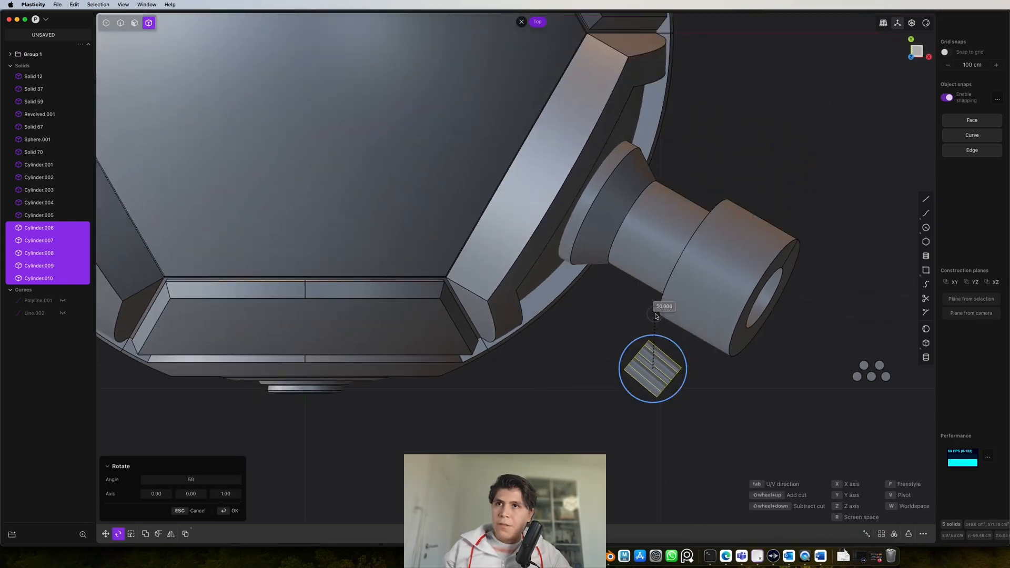
click(656, 316)
- Move the copied cylinders into the core's front band, about -30.3 cm in X, 23 cm in Y and -10.9 cm in Z
key(g)
key(g)
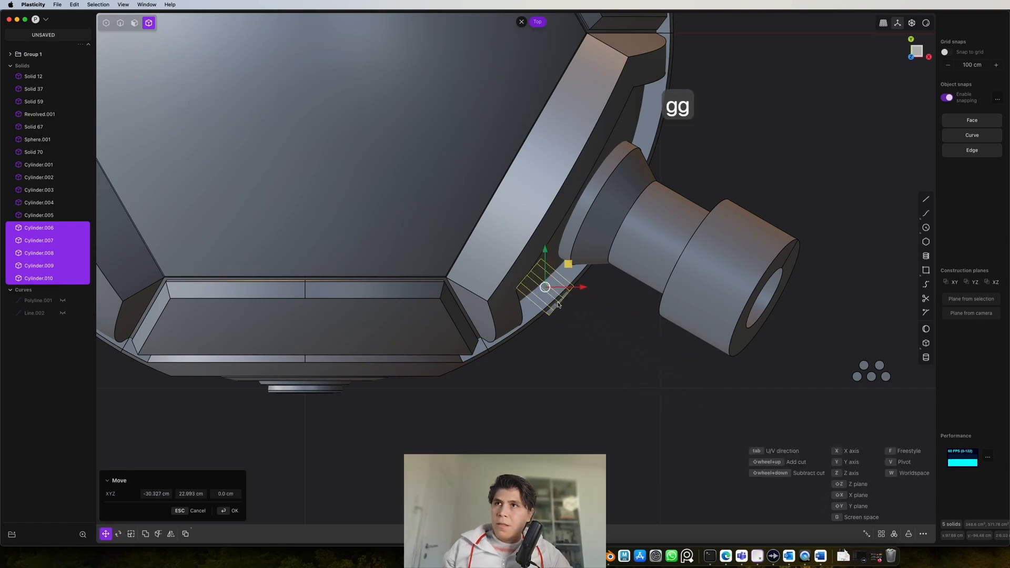
click(556, 322)
middle_drag(556, 322, 547, 241)
scroll(574, 335, up, 5)
drag(557, 300, 558, 355)
scroll(561, 342, up, 5)
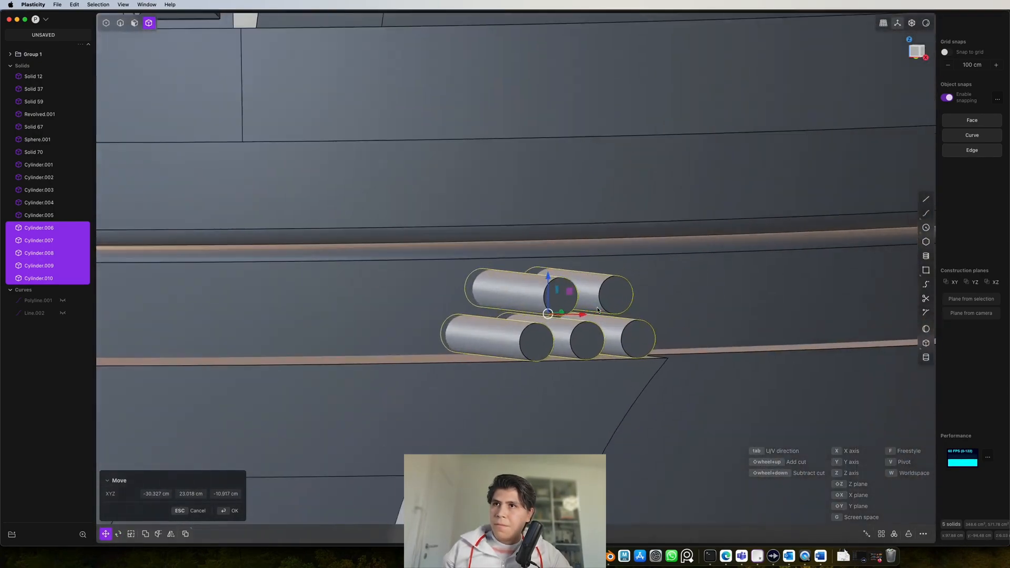
middle_drag(562, 336, 642, 332)
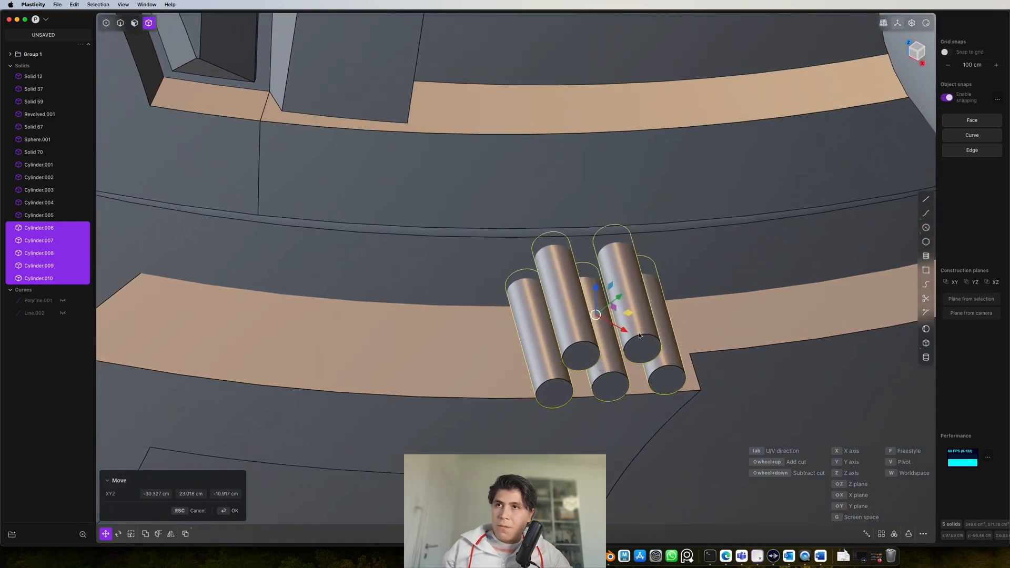
- Rotate the copied cylinders slightly about Z to face the band squarely and raise them about 0.356 cm
key(e)
key(r)
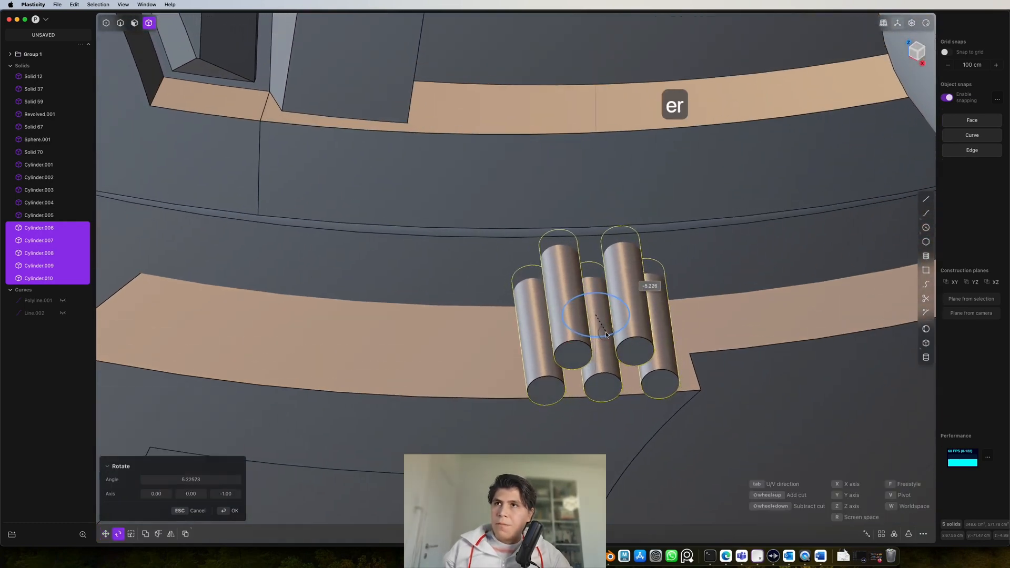
middle_drag(606, 335, 611, 307)
key(g)
key(z)
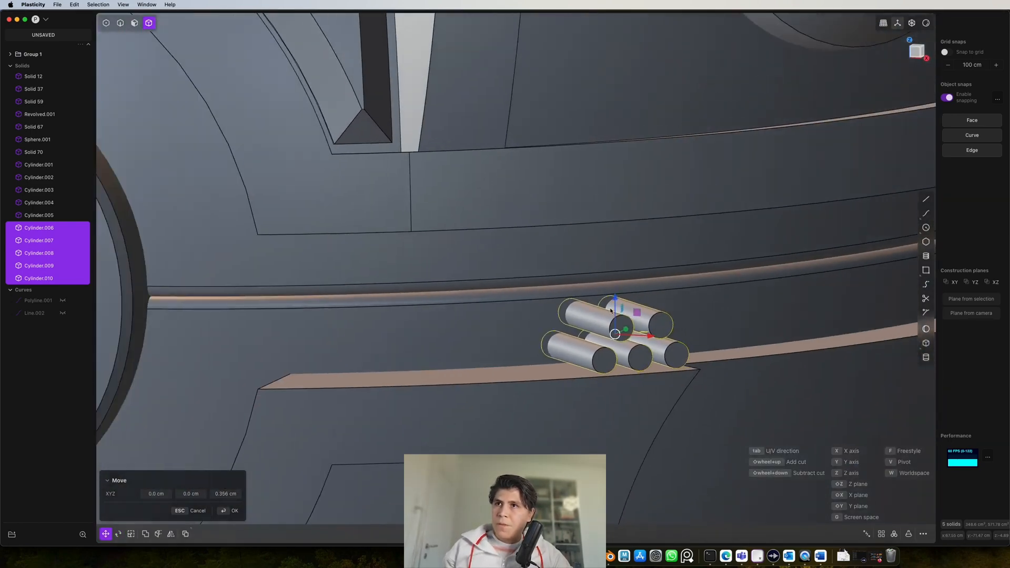
scroll(589, 331, down, 7)
scroll(577, 344, down, 5)
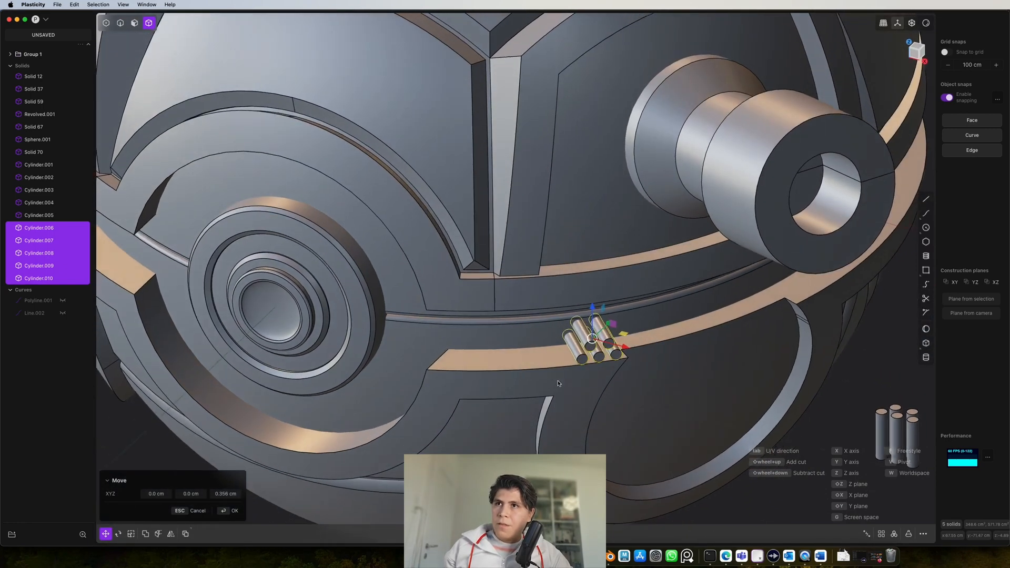
scroll(551, 333, up, 10)
click(525, 330)
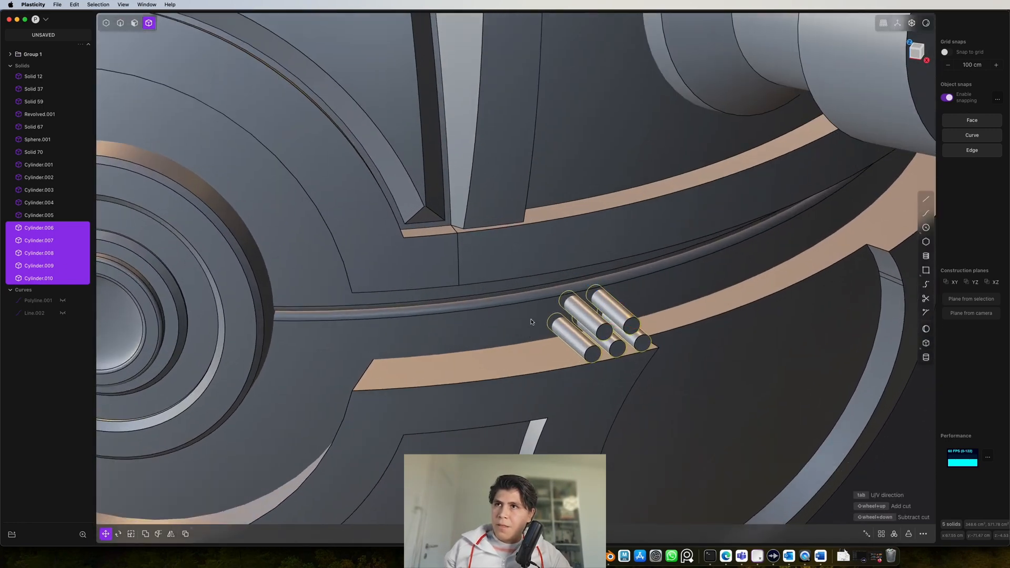
- Subtract the five copied cylinders from the lower core half with a Boolean to make a cluster of round holes
click(516, 323)
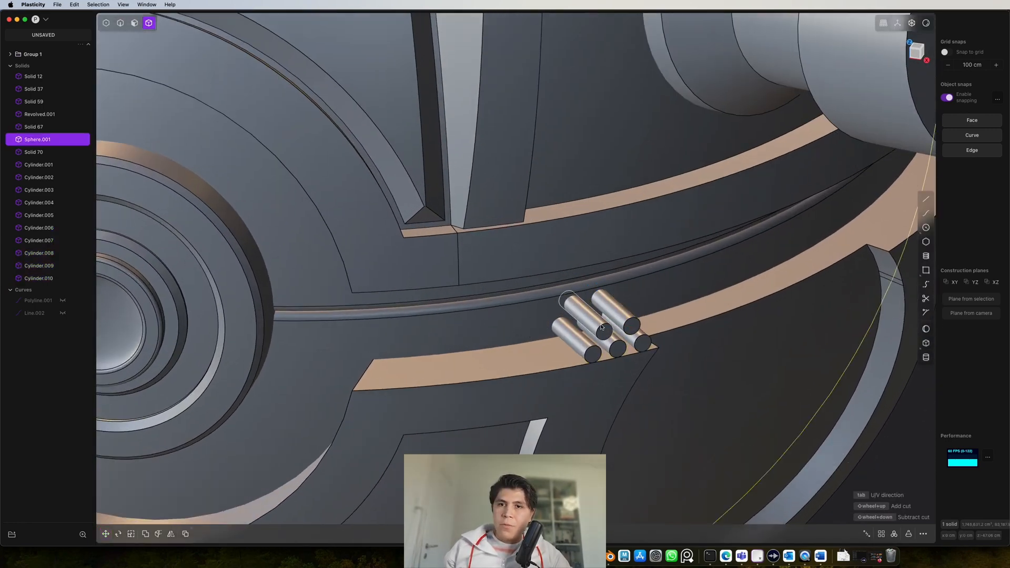
click(618, 313)
click(628, 337)
click(602, 322)
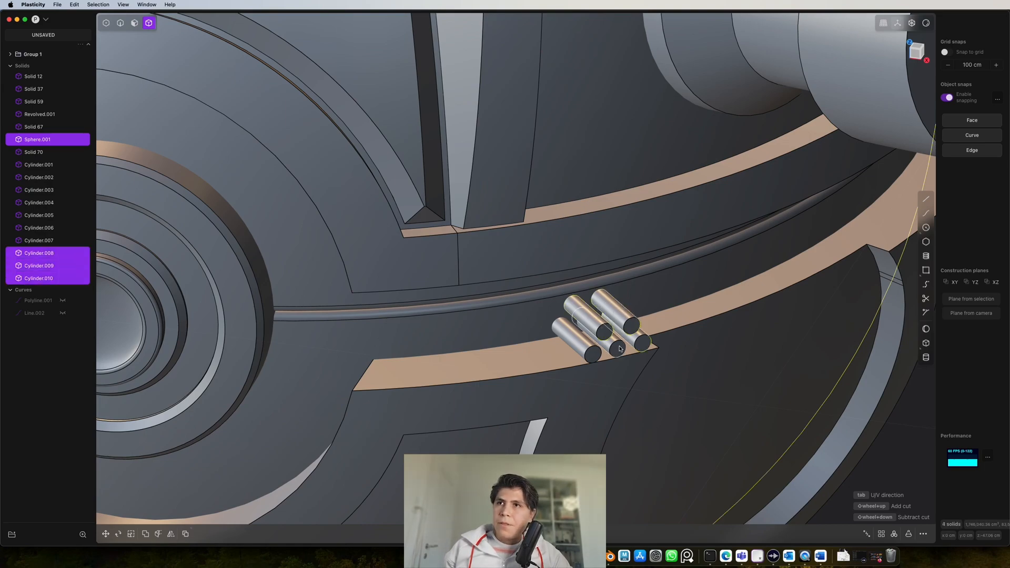
click(587, 346)
click(587, 346)
key(q)
middle_drag(605, 339, 676, 256)
right_click(545, 301)
- Examine the hole cluster on the lower core half from the front, in relation to the whole robot
scroll(646, 296, down, 5)
scroll(653, 336, up, 5)
middle_drag(653, 337, 602, 336)
scroll(582, 327, down, 5)
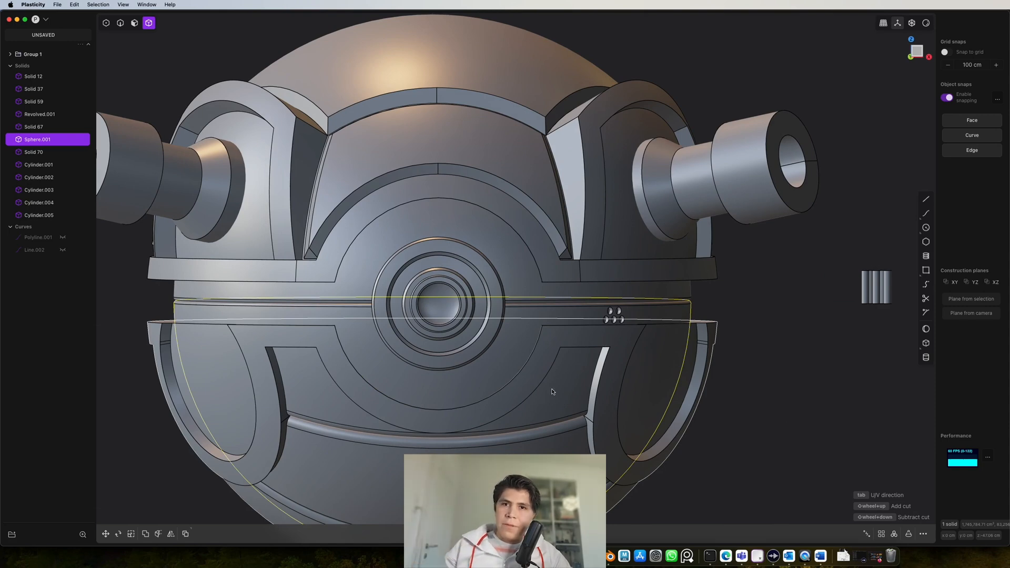
shift+middle_drag(518, 378, 567, 360)
click(821, 299)
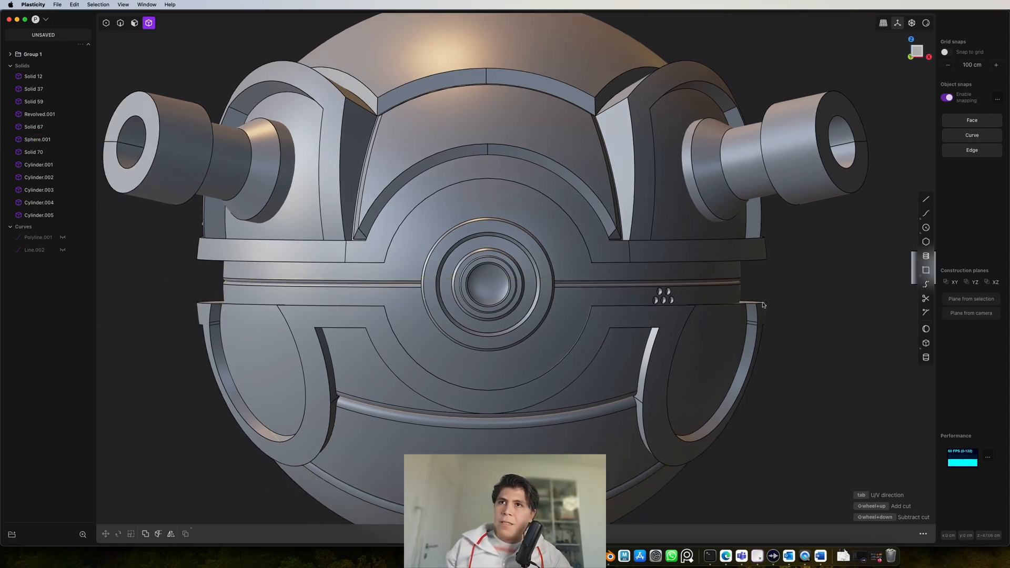
click(609, 298)
scroll(660, 269, down, 4)
scroll(748, 156, down, 2)
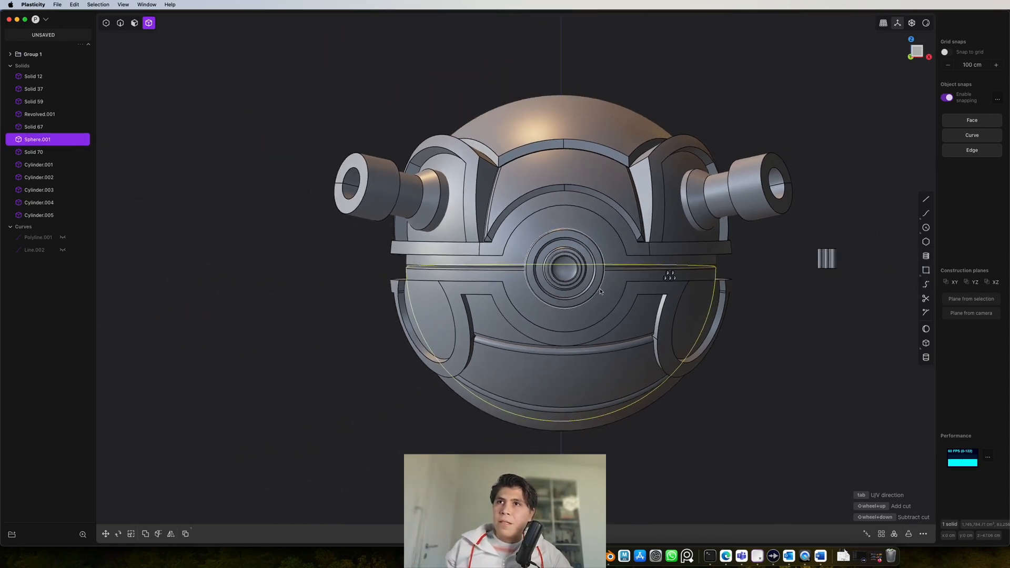
scroll(599, 291, up, 3)
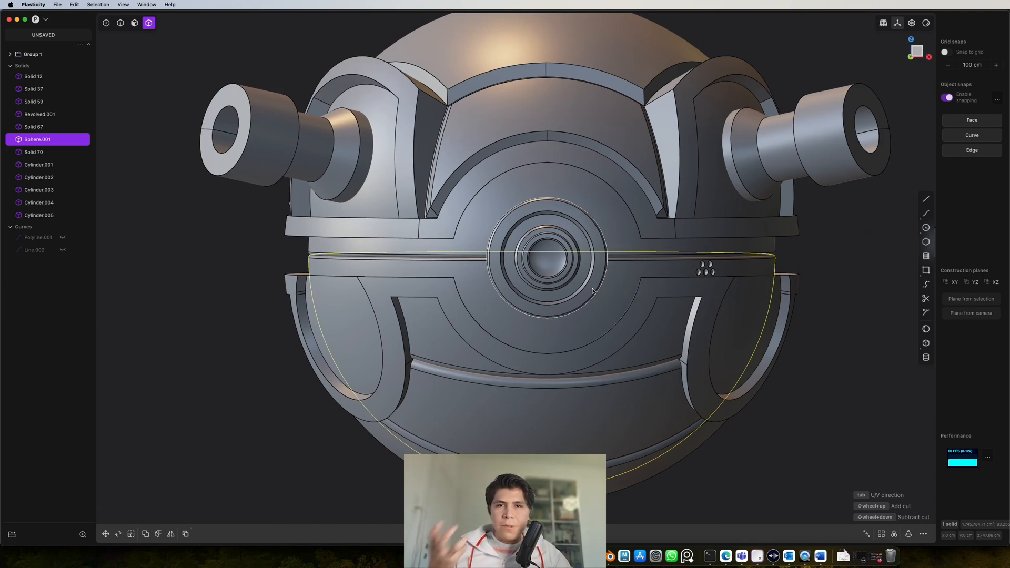
scroll(593, 291, down, 3)
- Draw a vertical line through the robot's centre along the Z axis and cut the lower core half with it
key(shift+a)
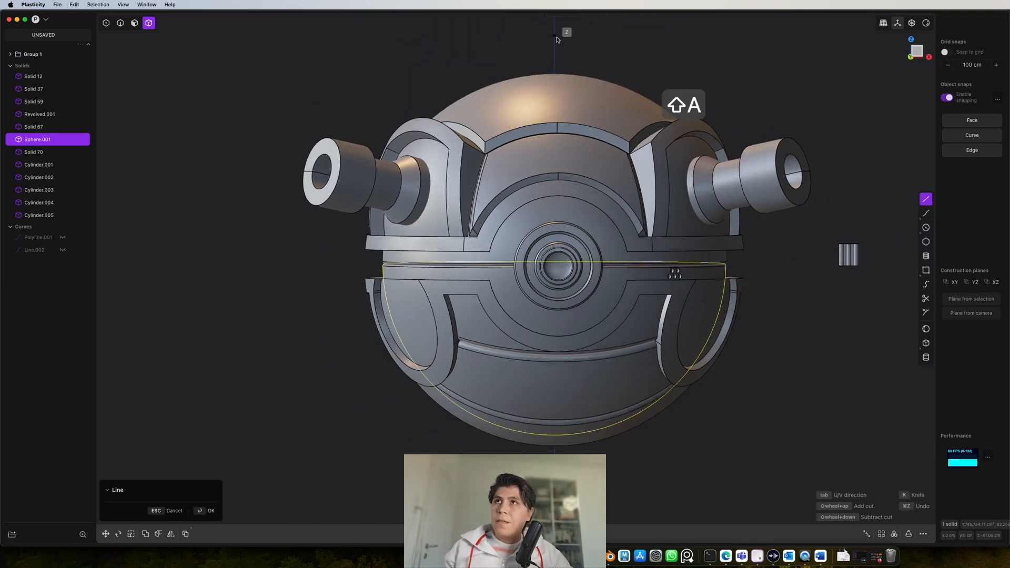
click(563, 444)
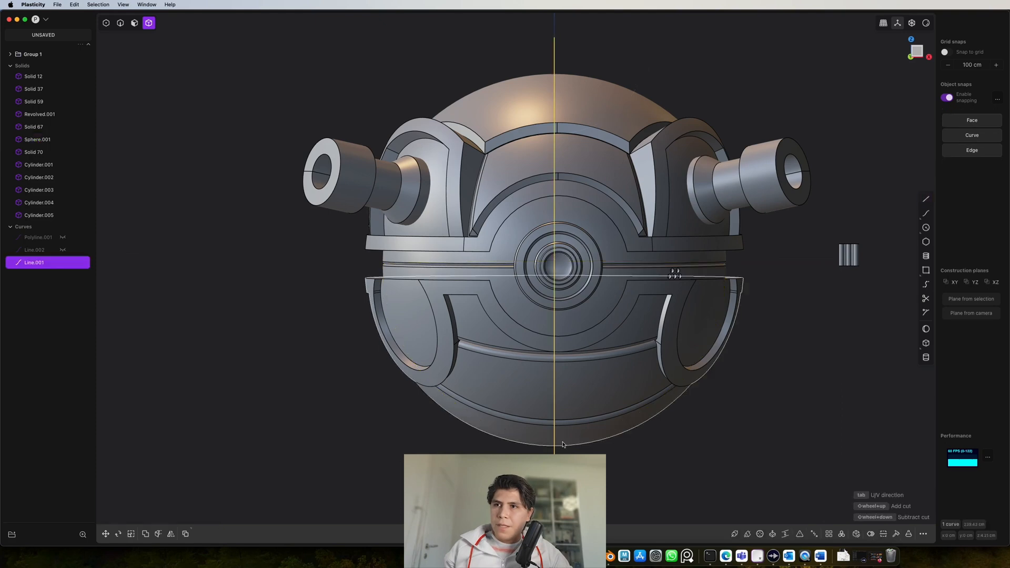
key(c)
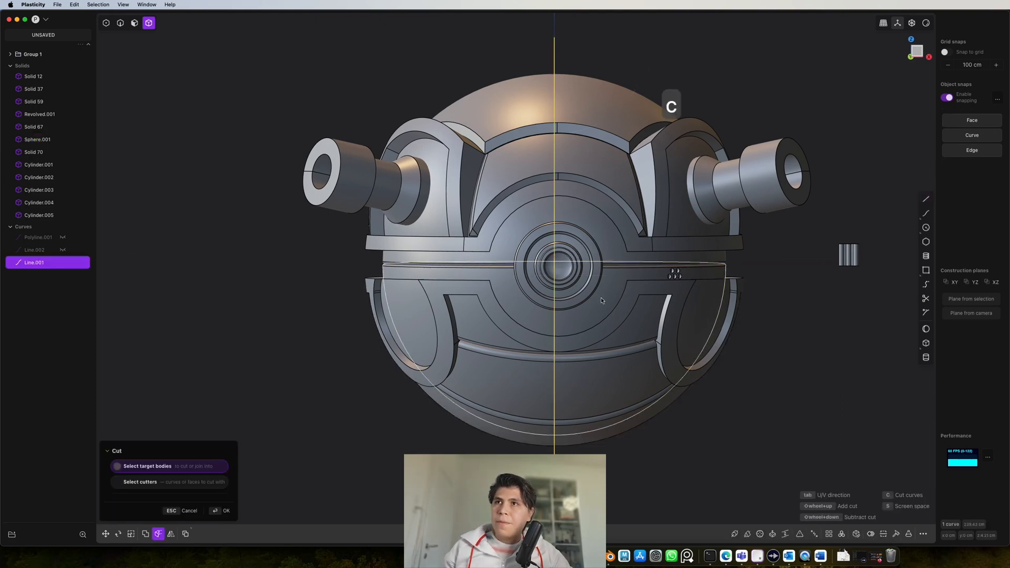
click(601, 298)
scroll(598, 324, down, 3)
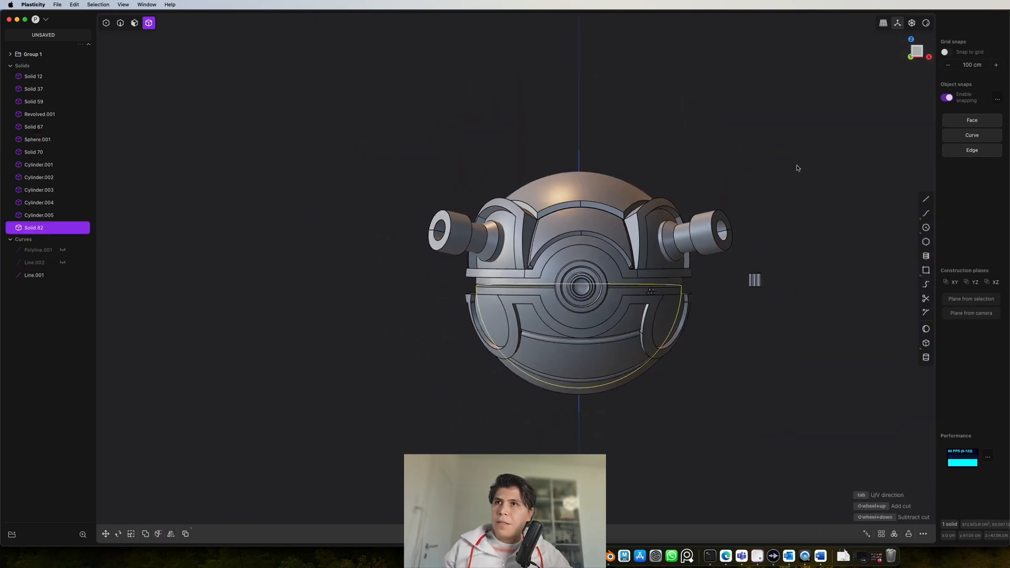
- Reselect the vertical line and use it in the front view to cut the core piece into left and right parts
click(911, 55)
scroll(558, 141, up, 3)
key(2)
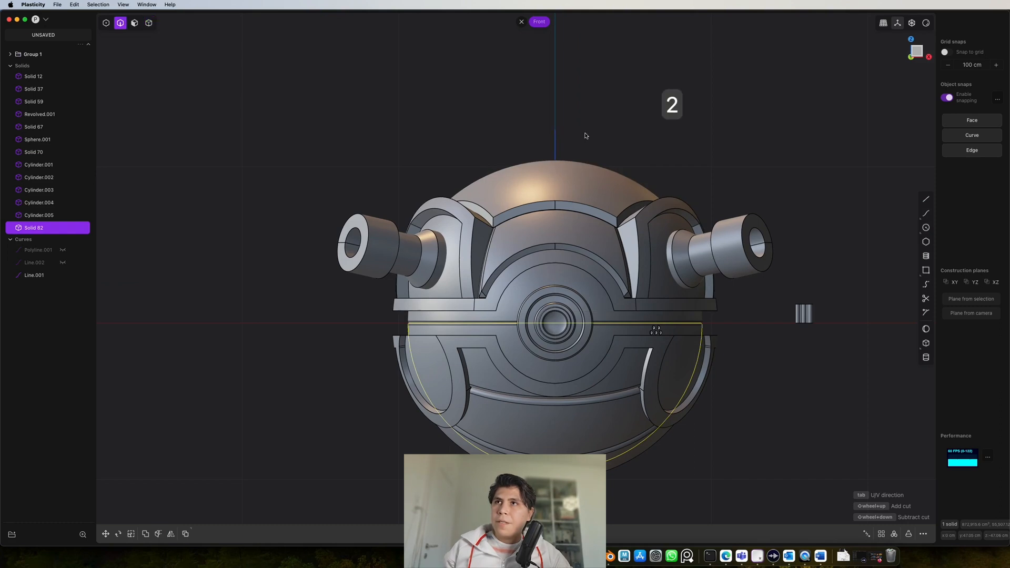
key(super+z)
key(super+z)
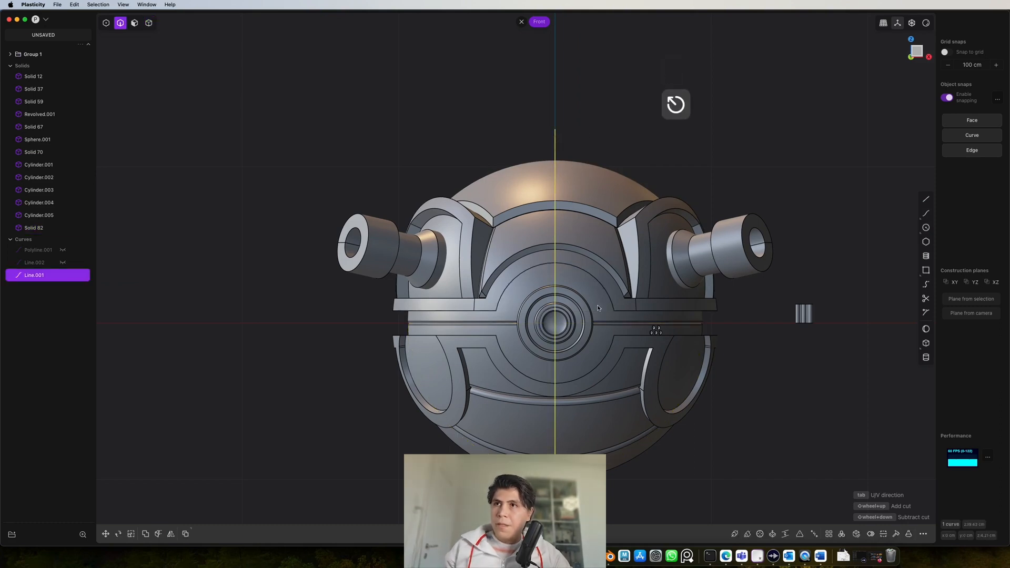
key(c)
click(588, 363)
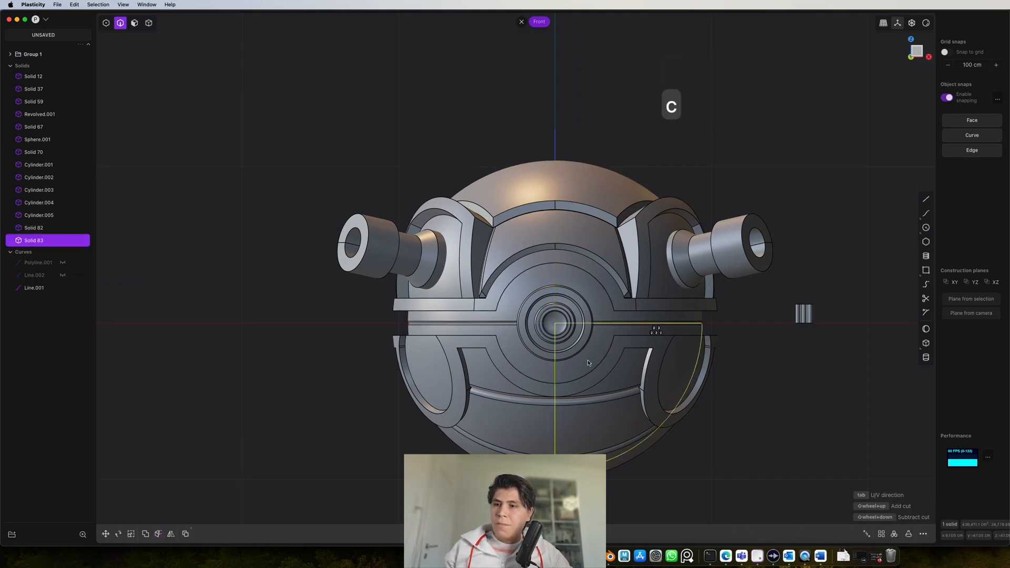
- Delete the core part on the side without holes
key(4)
click(513, 345)
key(x)
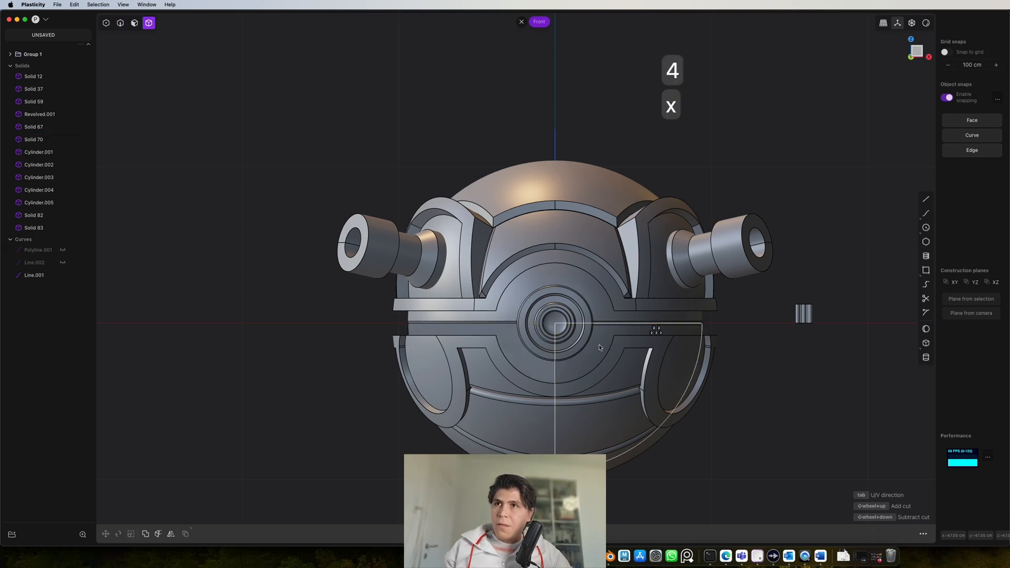
- Mirror the core part with the holes across the centre plane along X, merging the halves into one solid
click(600, 346)
key(alt+x)
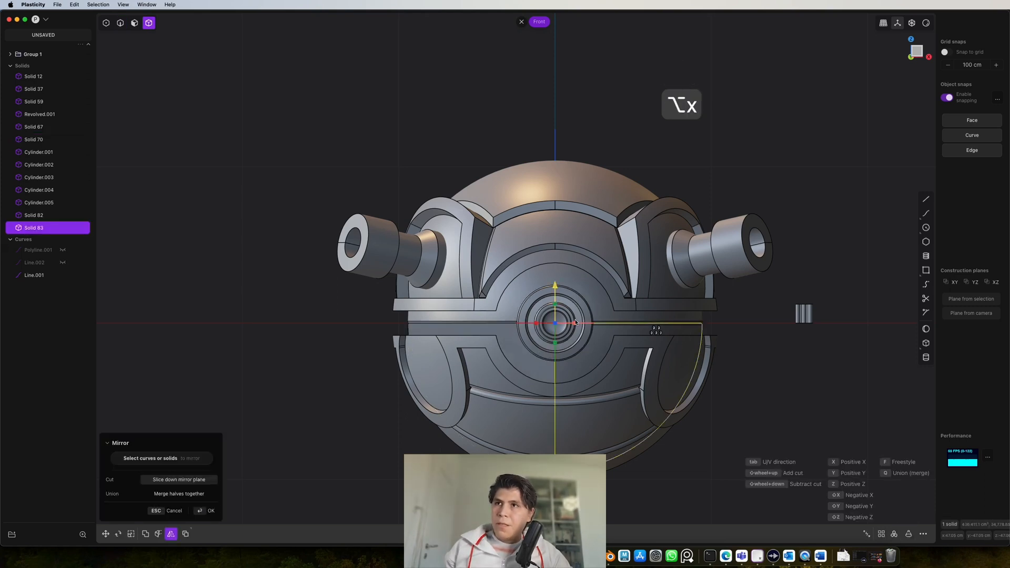
middle_drag(710, 363, 629, 340)
key(q)
key(q)
right_click(674, 364)
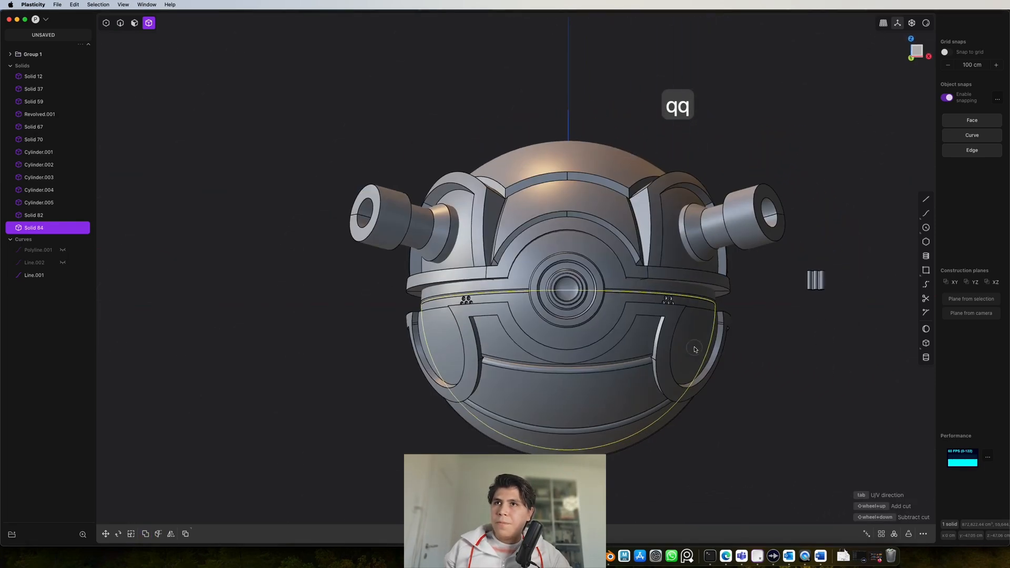
scroll(632, 335, up, 5)
scroll(632, 336, down, 5)
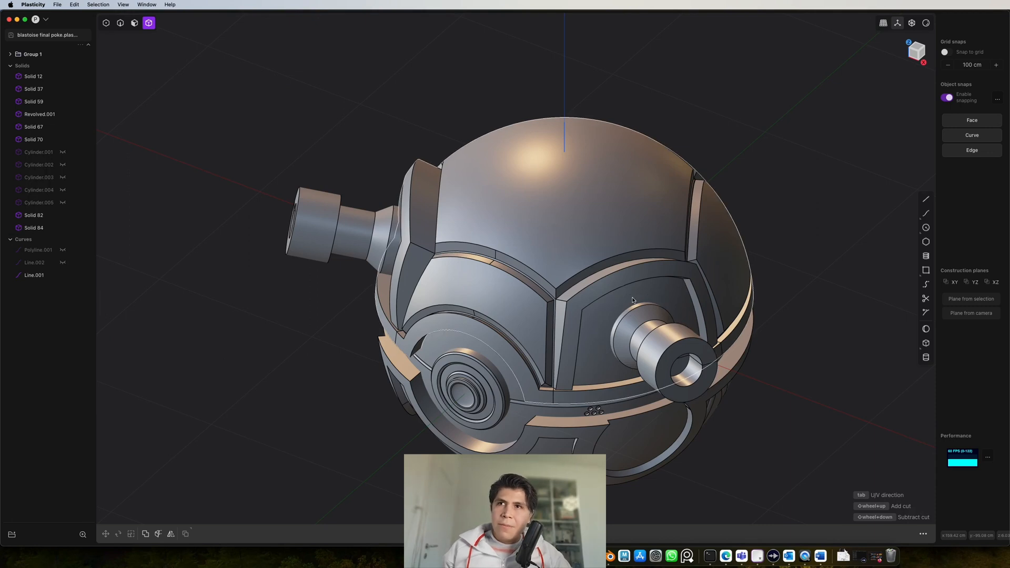
- Select the lower shell's upper rim edges together with the outlines of the curved front recess and the round side cutout
key(3)
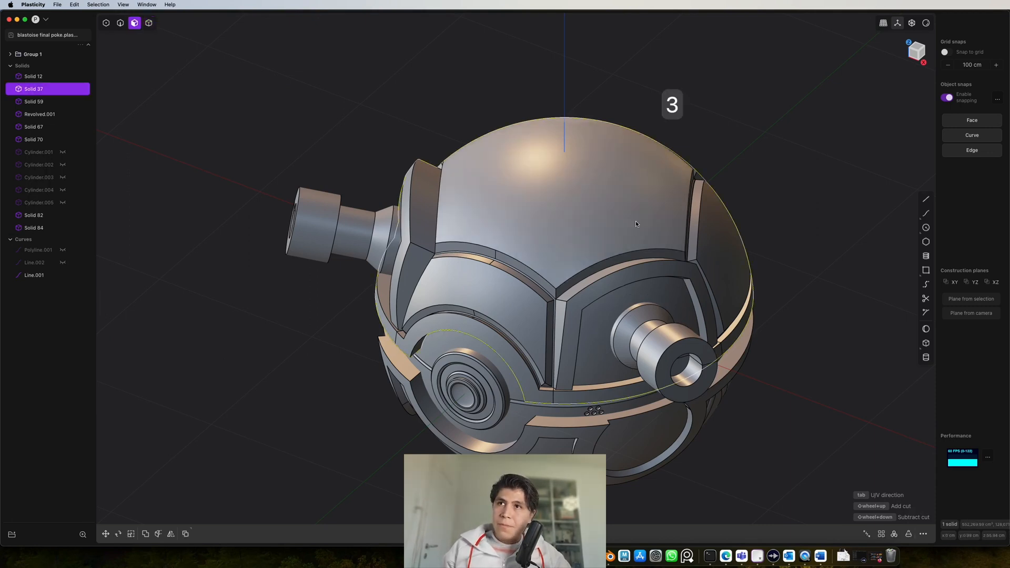
click(636, 222)
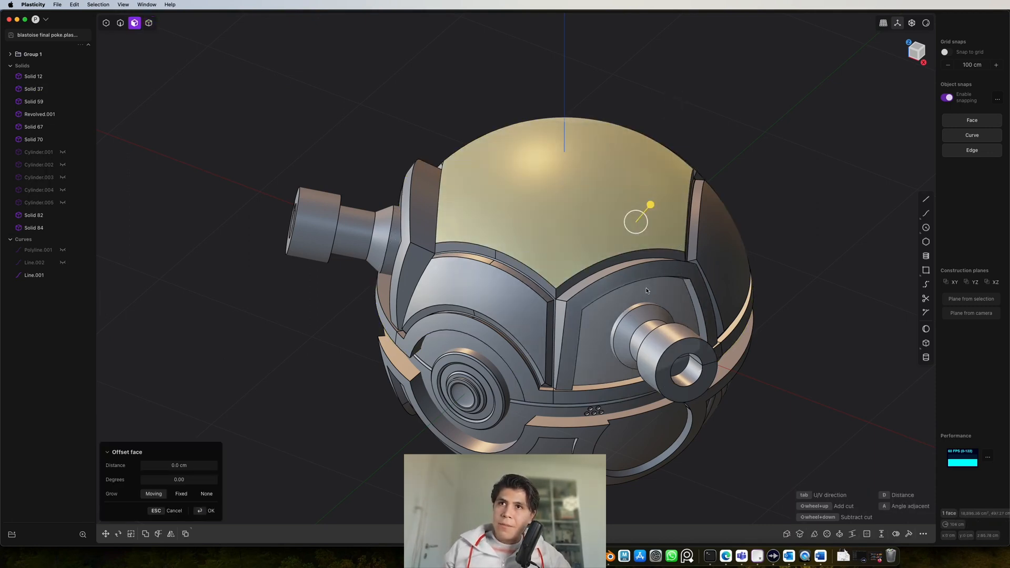
shift+middle_drag(603, 401, 601, 325)
scroll(601, 326, up, 10)
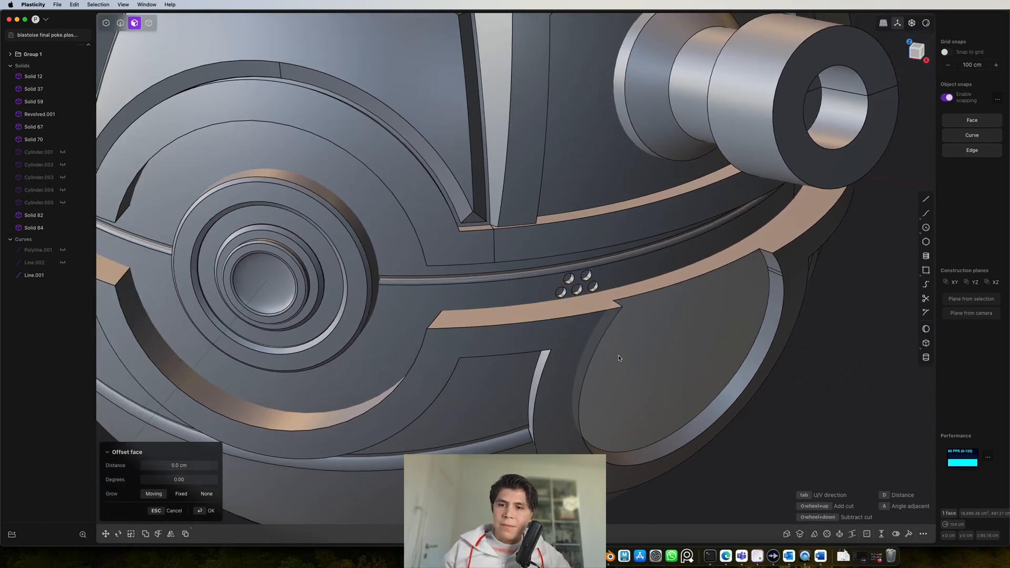
key(2)
shift+middle_drag(572, 316, 640, 300)
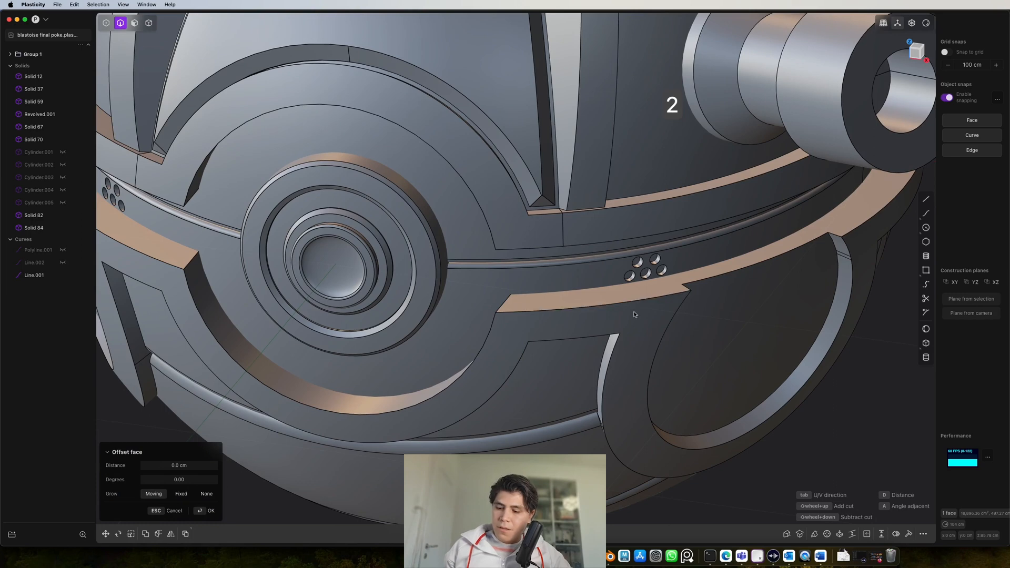
click(872, 221)
shift+click(833, 236)
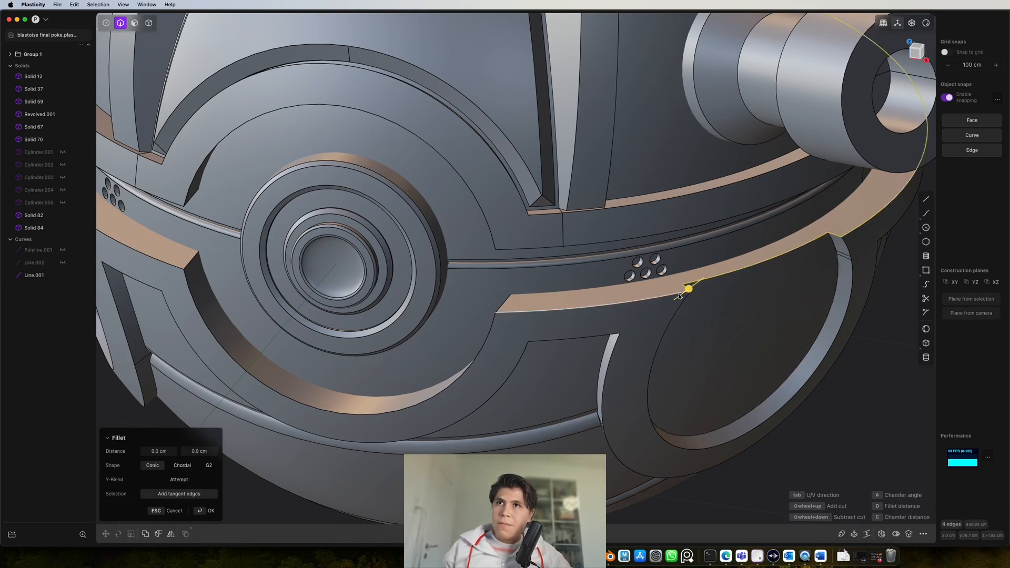
shift+click(491, 341)
shift+click(666, 333)
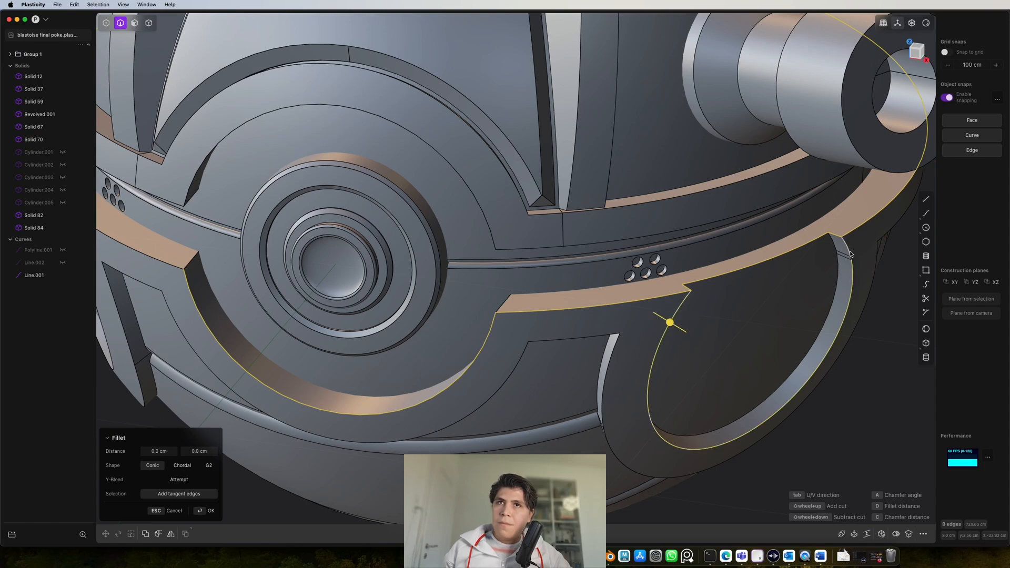
- Add the outer panel outlines below the front recess and the matching edges on the opposite side to the fillet selection
middle_drag(562, 368, 589, 316)
shift+click(602, 351)
shift+click(584, 326)
shift+click(519, 366)
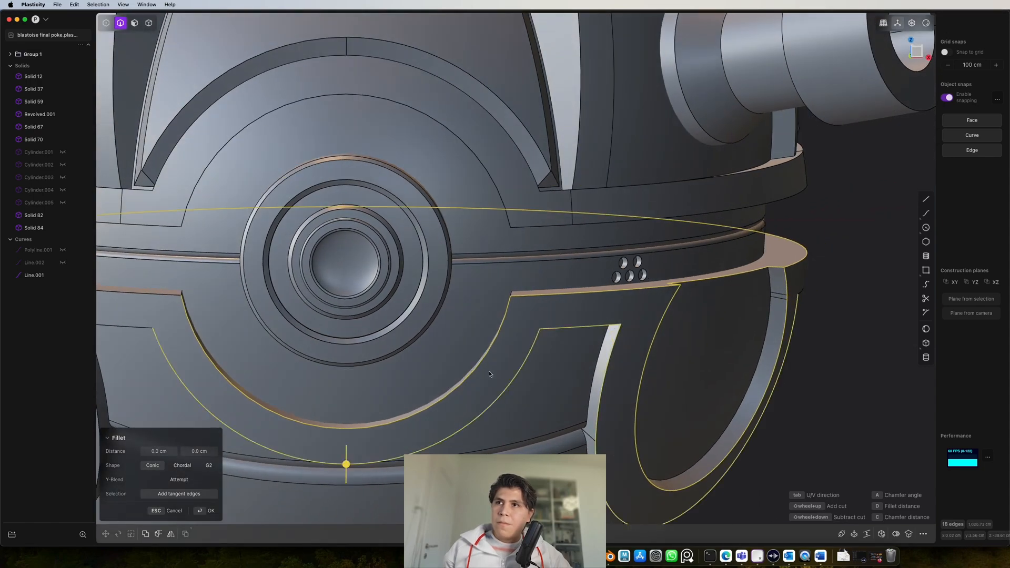
middle_drag(490, 368, 733, 354)
shift+click(478, 292)
shift+click(501, 261)
middle_drag(500, 262, 589, 274)
shift+click(409, 307)
shift+click(373, 283)
shift+click(161, 274)
shift+middle_drag(163, 276, 453, 297)
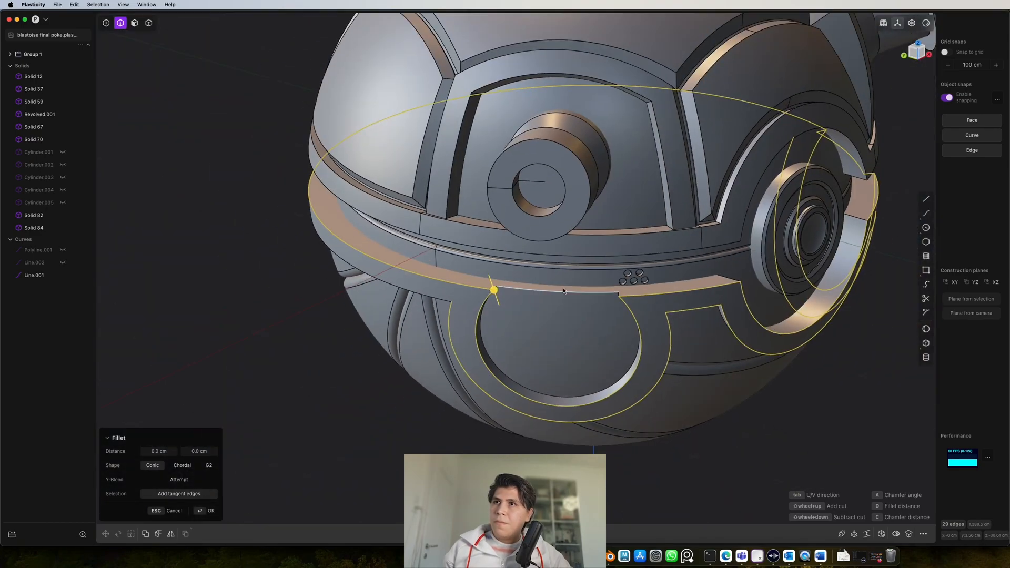
- Add the remaining rim edge segments above the opposite round side cutout to the fillet selection
shift+click(563, 287)
scroll(625, 341, up, 5)
middle_drag(563, 287, 624, 273)
shift+click(622, 265)
shift+click(380, 251)
scroll(579, 311, down, 4)
middle_drag(719, 314, 599, 282)
shift+middle_drag(842, 273, 740, 337)
scroll(728, 311, up, 5)
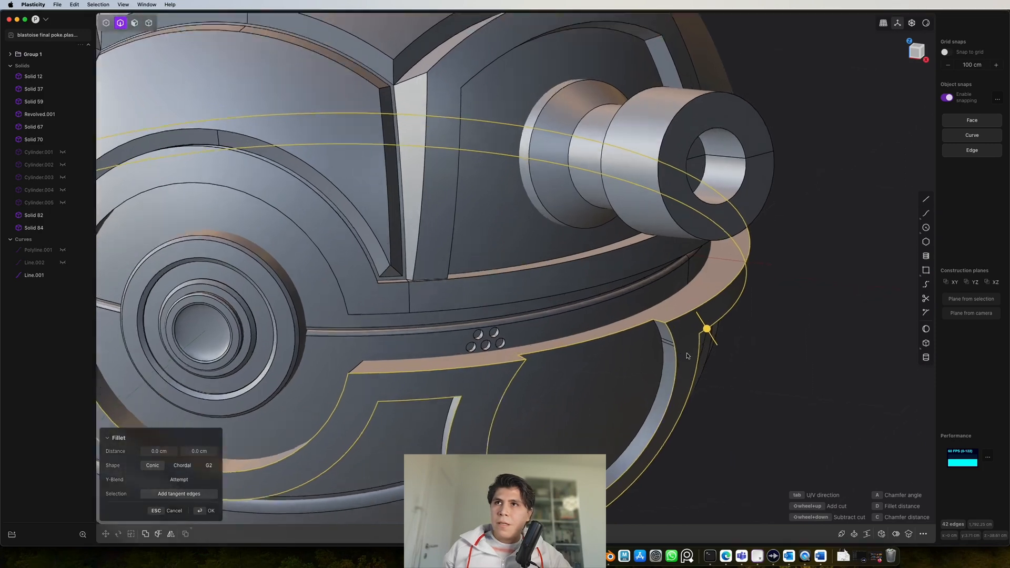
- Apply a small fillet to the selected rim and panel edges of the lower shell
drag(718, 310, 719, 315)
key(shift+super+e)
key(shift+super+e)
middle_drag(719, 315, 664, 288)
scroll(664, 288, down, 6)
middle_drag(579, 321, 581, 252)
key(Return)
- Fillet the upper shell's lower rim edges, including the arch over the round front dial
scroll(644, 282, up, 5)
scroll(526, 353, up, 2)
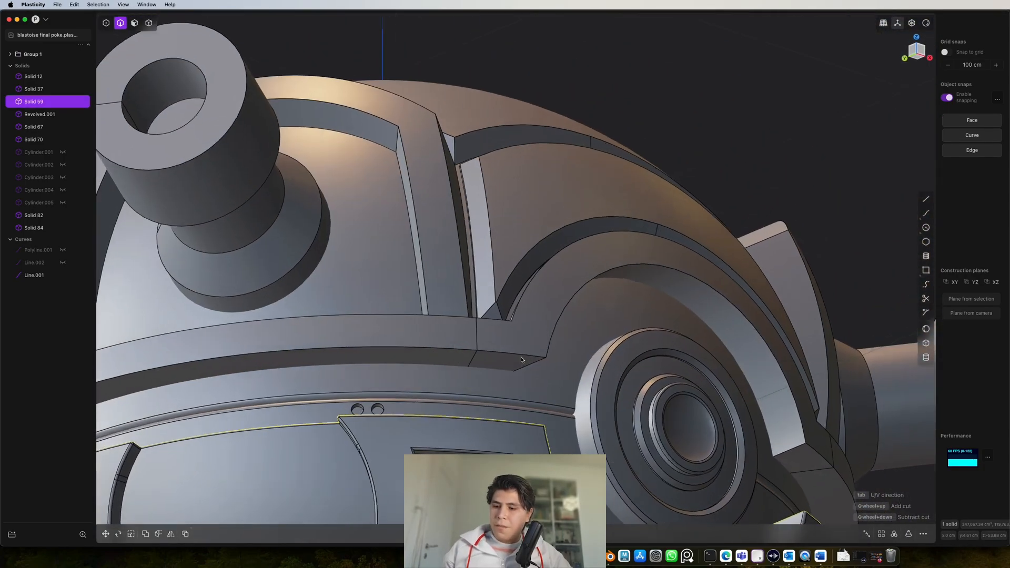
key(2)
click(510, 358)
click(552, 330)
middle_drag(747, 379, 705, 411)
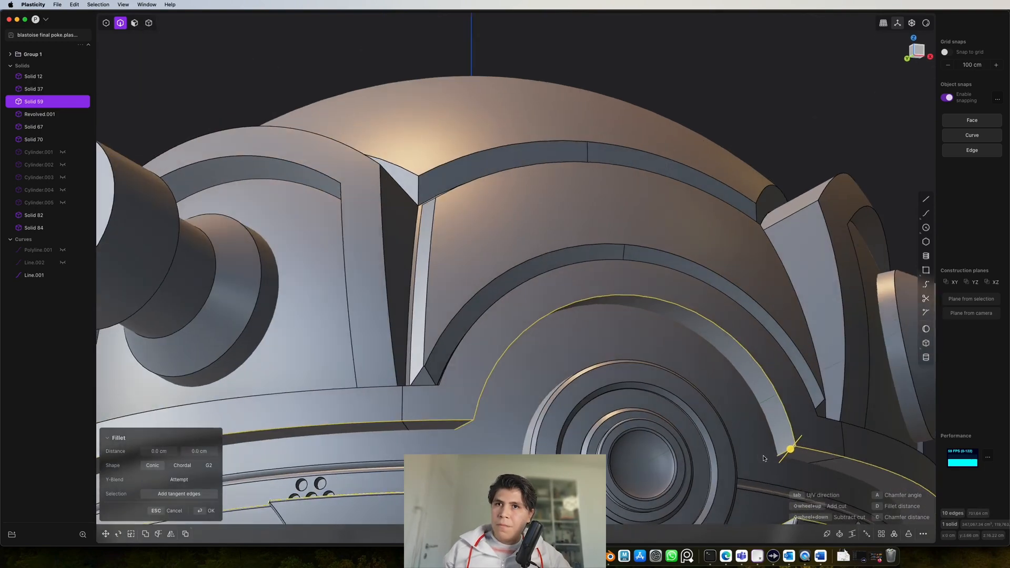
drag(789, 451, 790, 454)
scroll(789, 453, down, 5)
middle_drag(779, 421, 713, 392)
drag(710, 378, 707, 383)
key(Return)
middle_drag(625, 308, 566, 398)
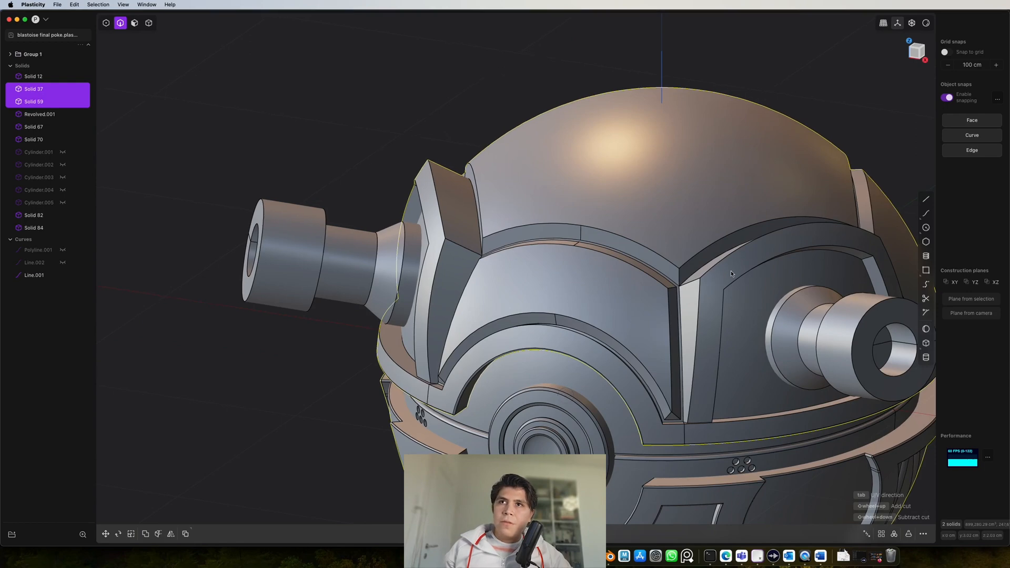
- Fillet the boundary edges of the curved front panel above the round dial by about 0.6 cm
key(3)
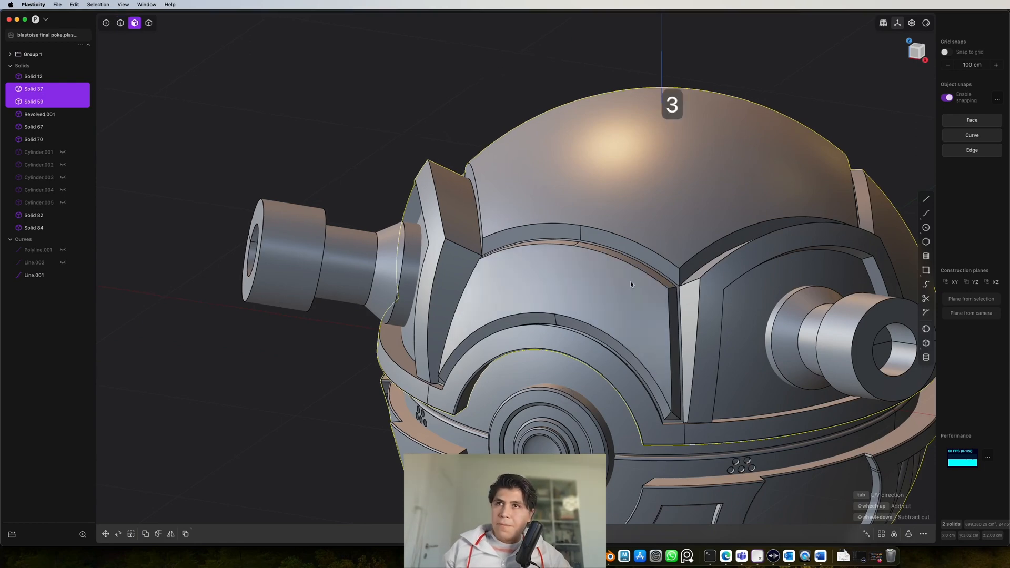
click(630, 281)
middle_drag(567, 295, 602, 280)
scroll(602, 280, up, 3)
click(614, 265)
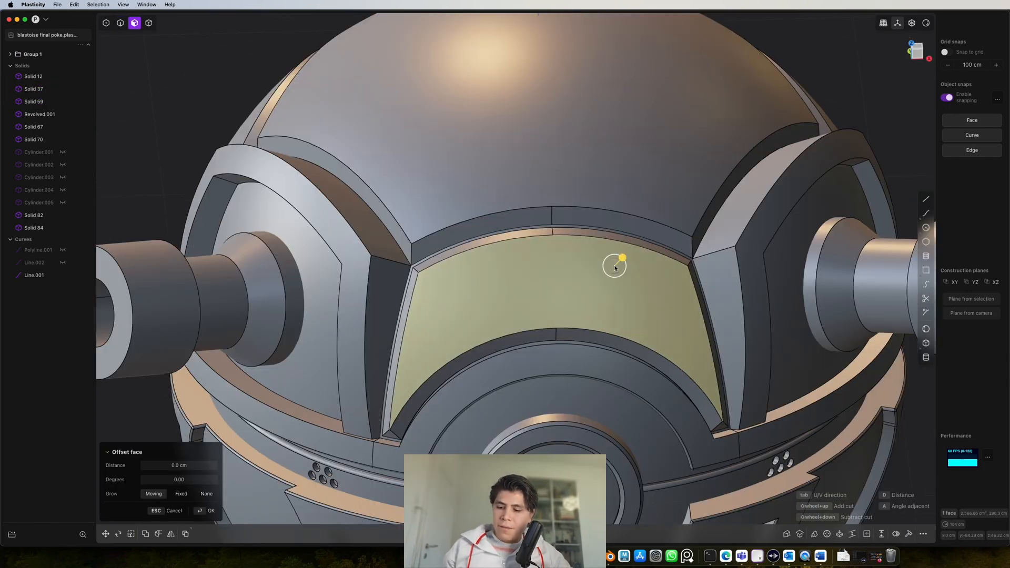
key(ctrl+2)
key(f)
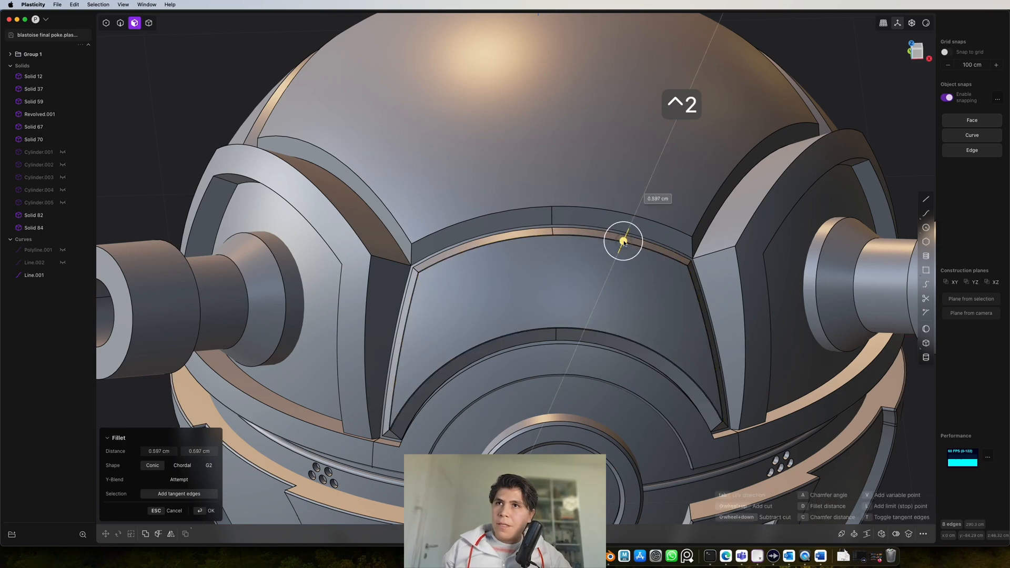
scroll(698, 349, up, 3)
middle_drag(698, 349, 657, 273)
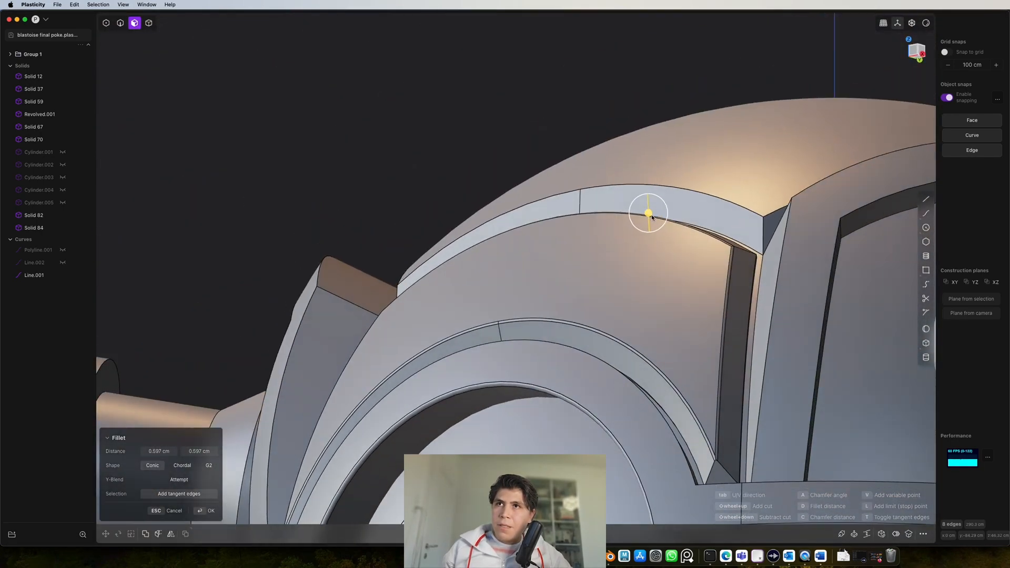
key(shift+super+e)
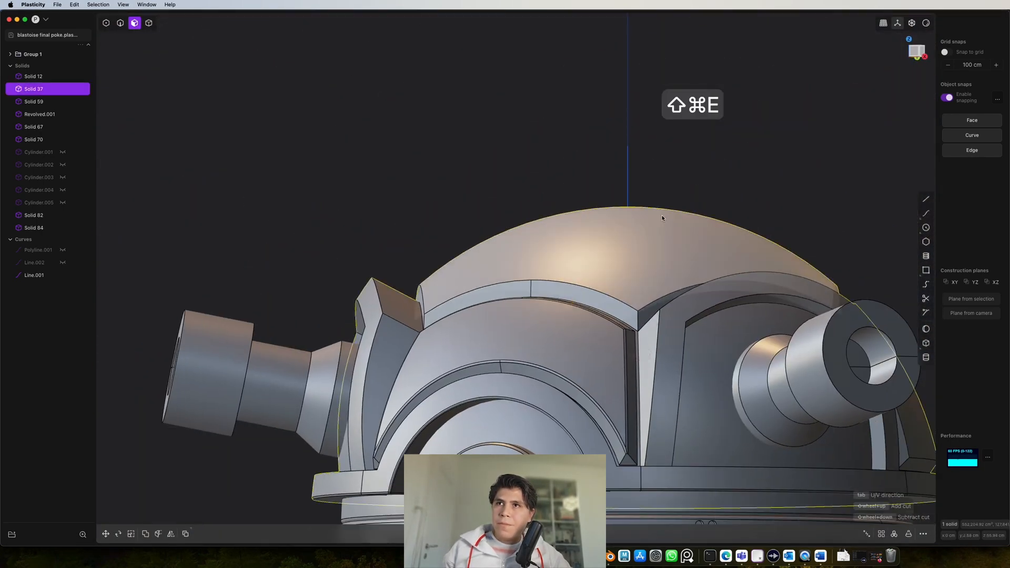
- Fillet all boundary edges of the top dome face by about 1 cm
click(662, 218)
scroll(664, 227, up, 5)
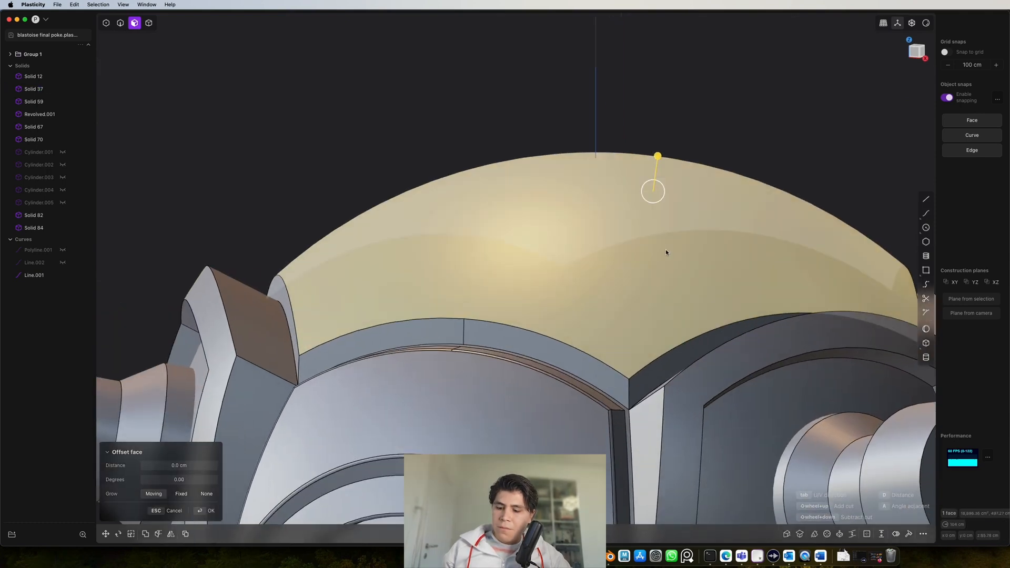
key(ctrl+2)
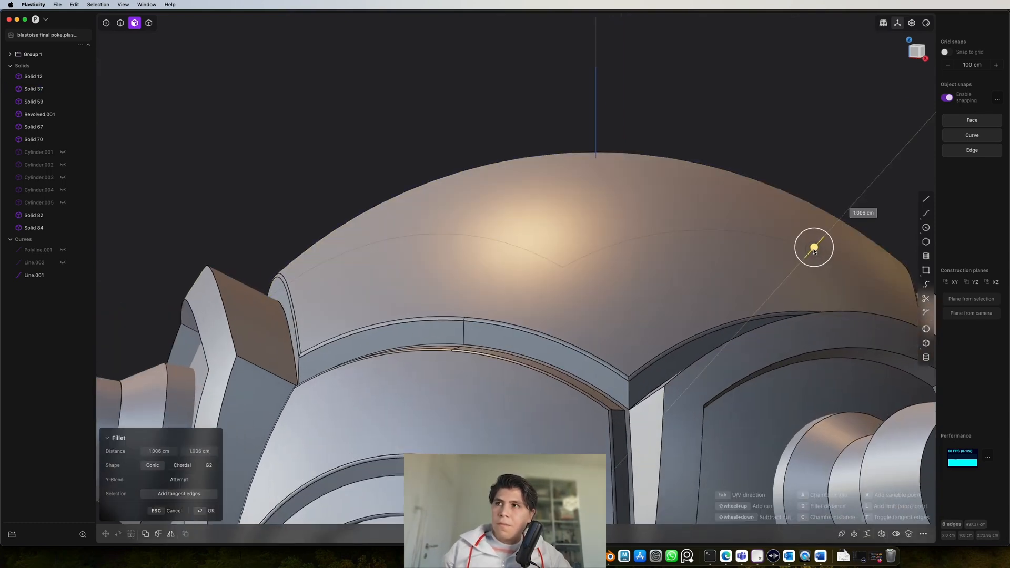
middle_drag(666, 252, 687, 281)
- Try a fillet of about 0.6 cm on all edges of the frame around the cannon, and undo it
drag(668, 191, 675, 257)
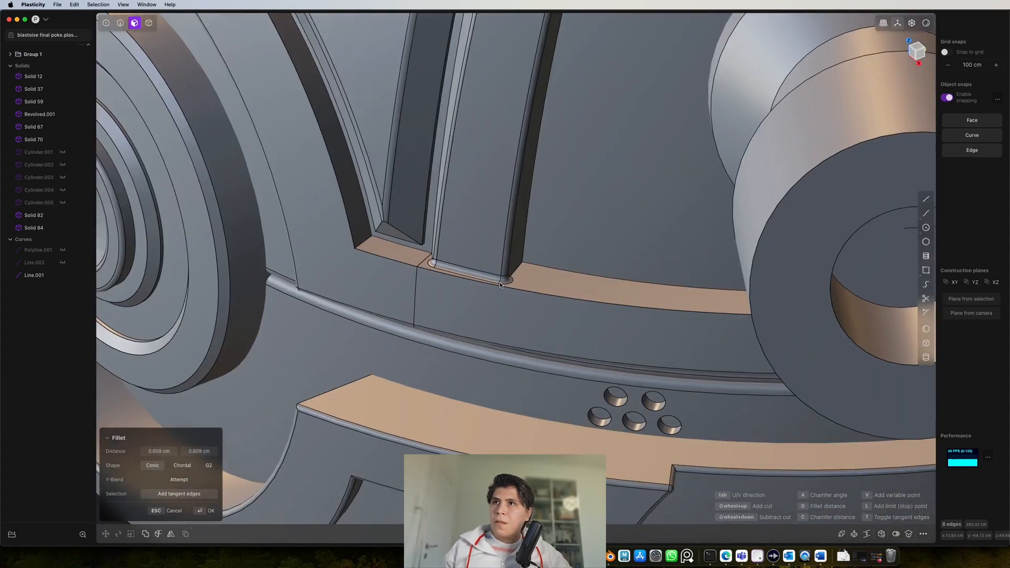
scroll(500, 284, up, 5)
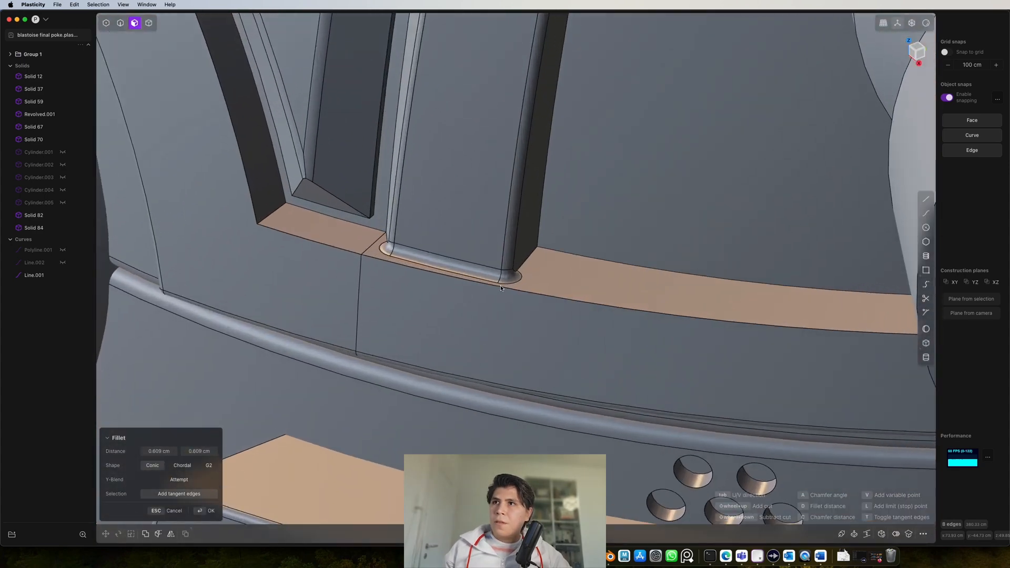
key(super+z)
scroll(494, 252, down, 2)
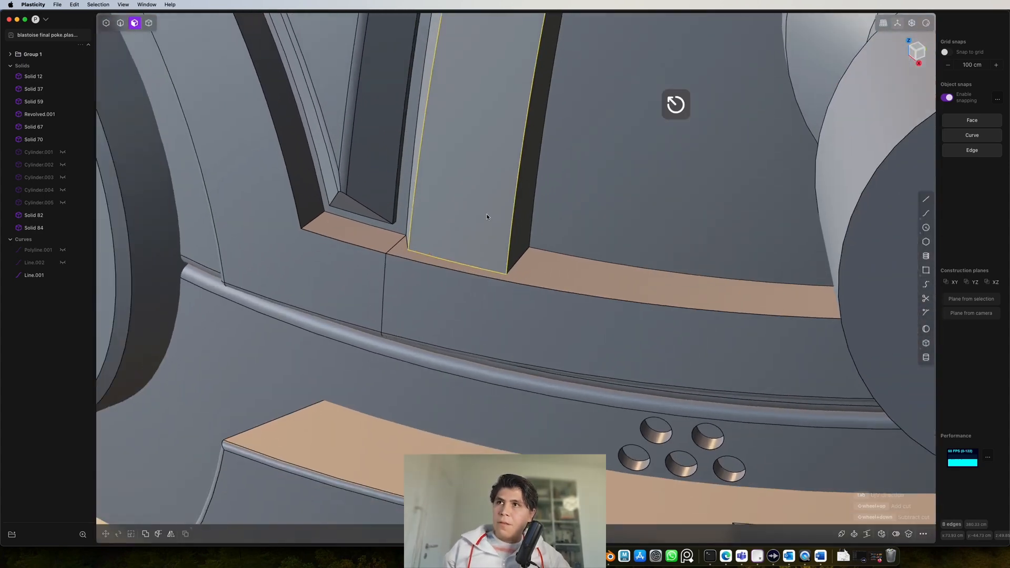
- Deselect the short bottom edges of the cannon frame and fillet its remaining edges by about 0.57 cm
key(2)
shift+click(480, 268)
scroll(543, 261, down, 4)
shift+middle_drag(543, 260, 171, 316)
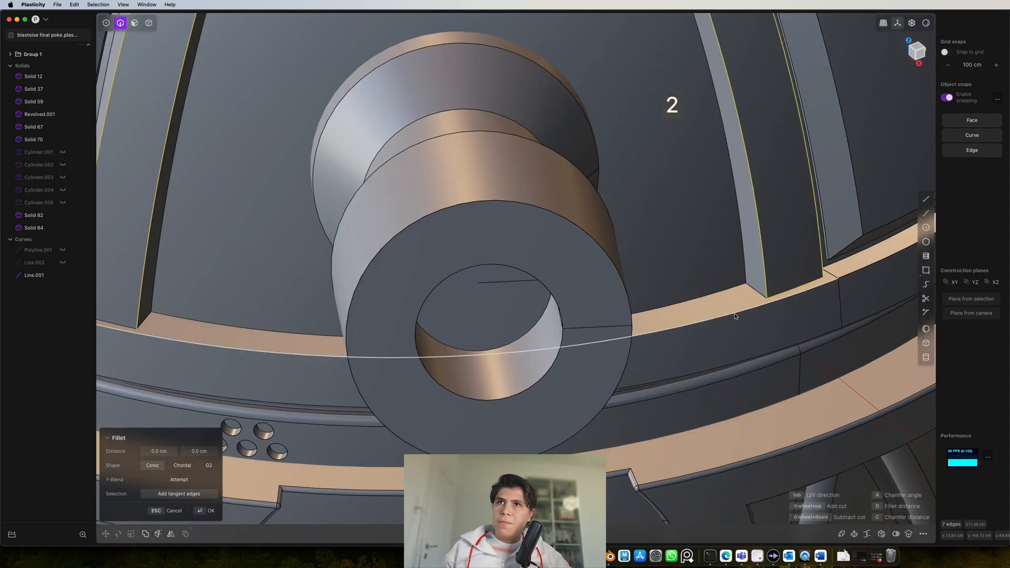
shift+middle_drag(706, 276, 718, 342)
scroll(718, 342, down, 4)
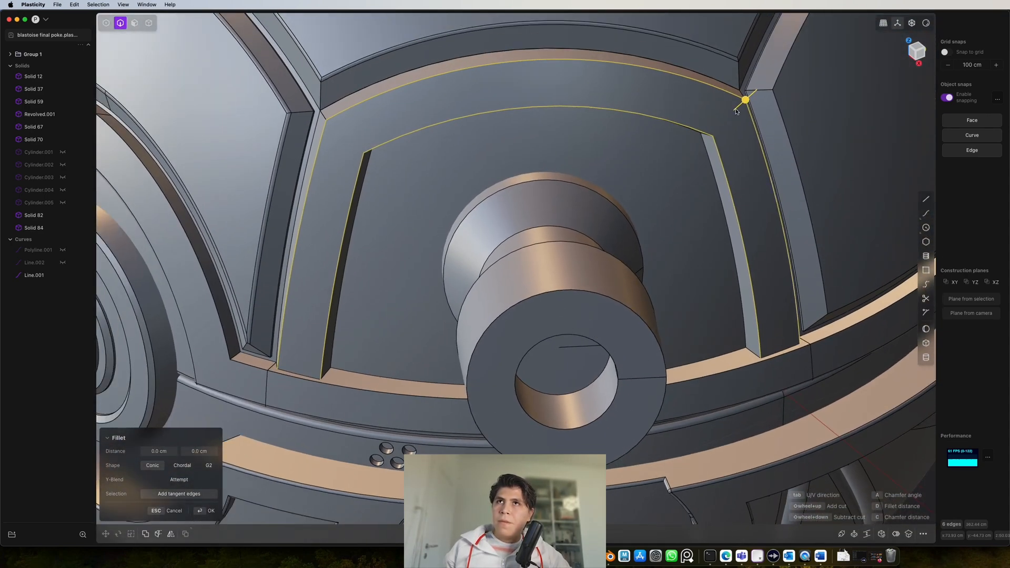
drag(746, 100, 747, 103)
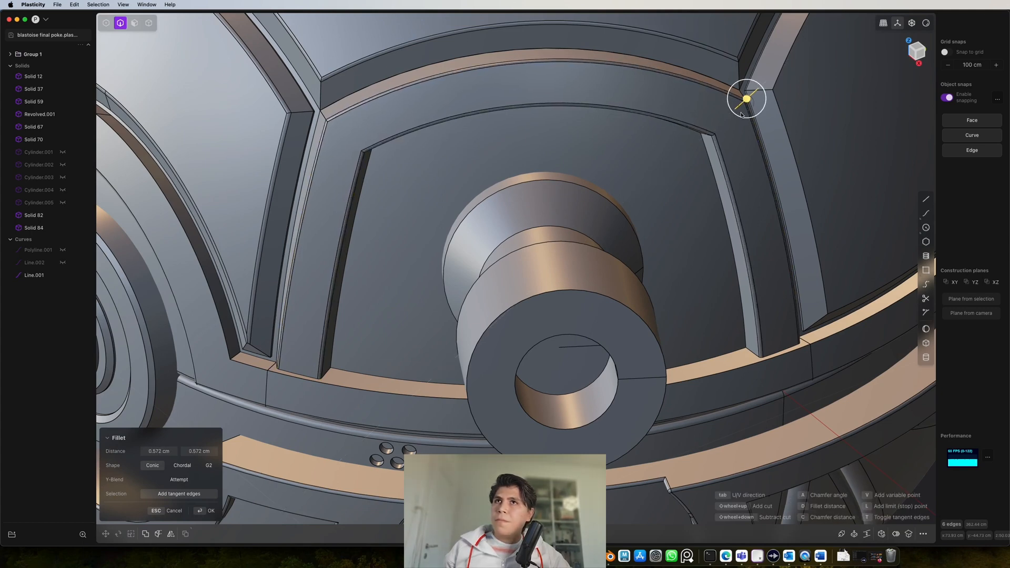
middle_drag(741, 115, 629, 253)
key(Return)
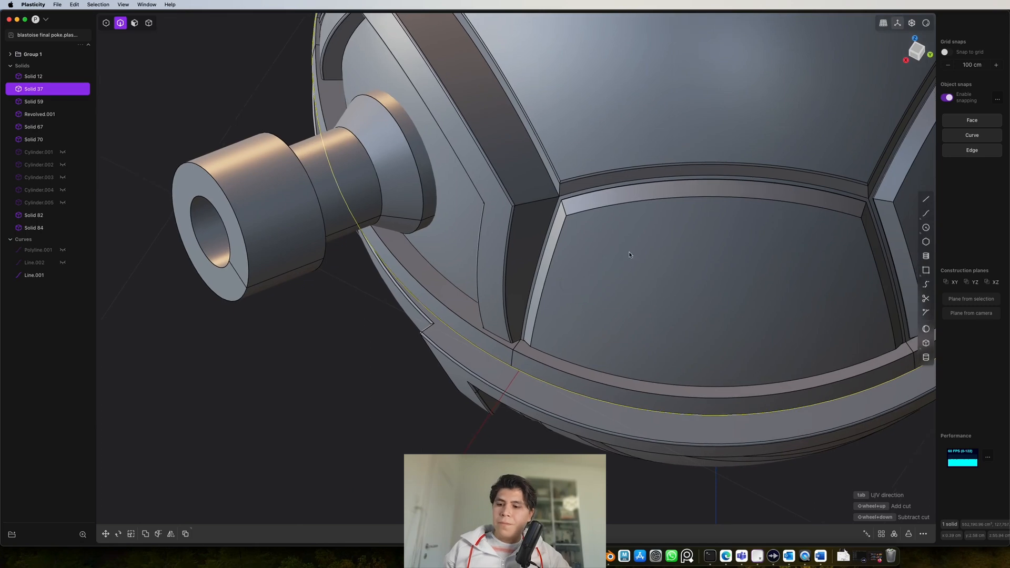
- Fillet the boundary edges of the recessed rear panel beside this cannon by about 1 cm
key(3)
click(630, 258)
middle_drag(618, 297, 659, 211)
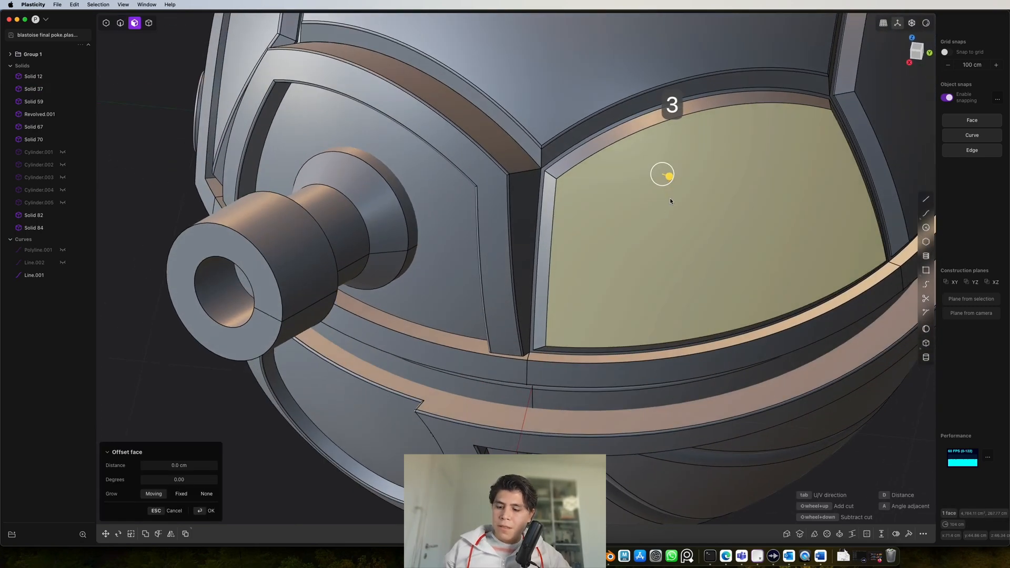
key(ctrl+2)
drag(864, 180, 869, 181)
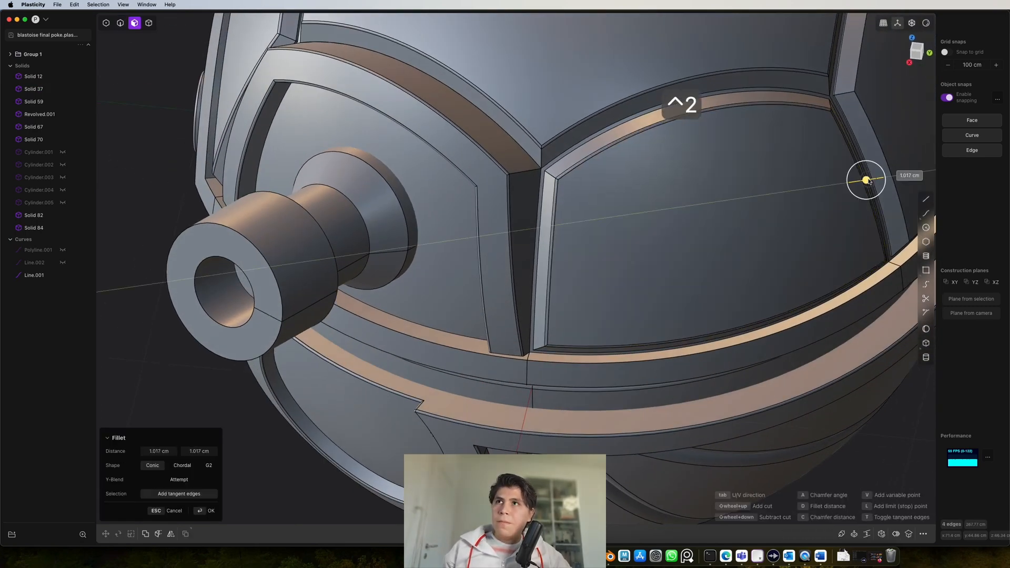
middle_drag(868, 181, 538, 309)
key(Return)
- Fillet the boundary edges of the middle rear panel
click(686, 293)
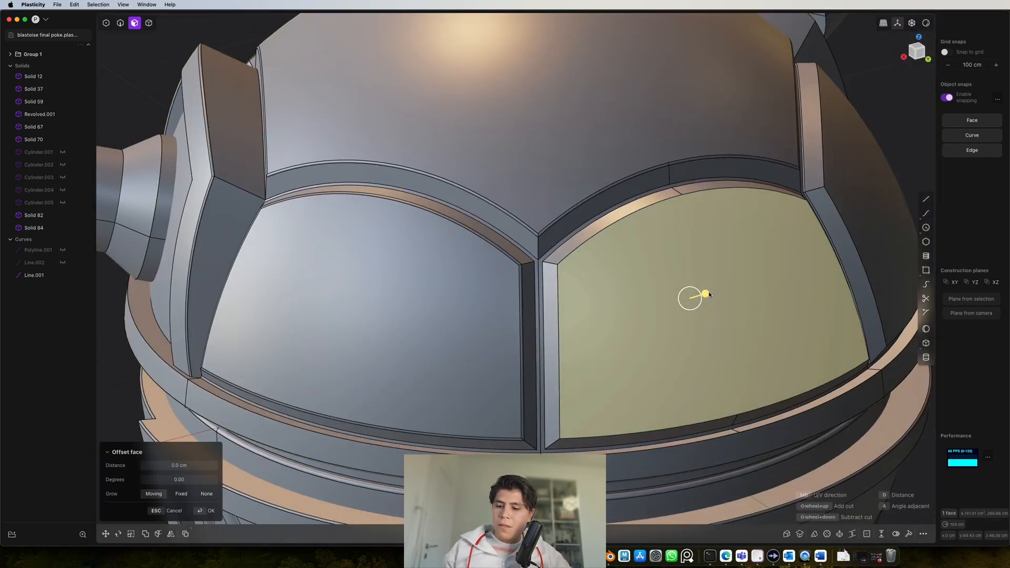
key(ctrl+2)
shift+middle_drag(652, 428, 670, 232)
drag(670, 232, 672, 234)
key(Return)
middle_drag(728, 247, 242, 433)
- Fillet the boundary edges of the rear panel beside the opposite cannon by about 1.3 cm
click(581, 253)
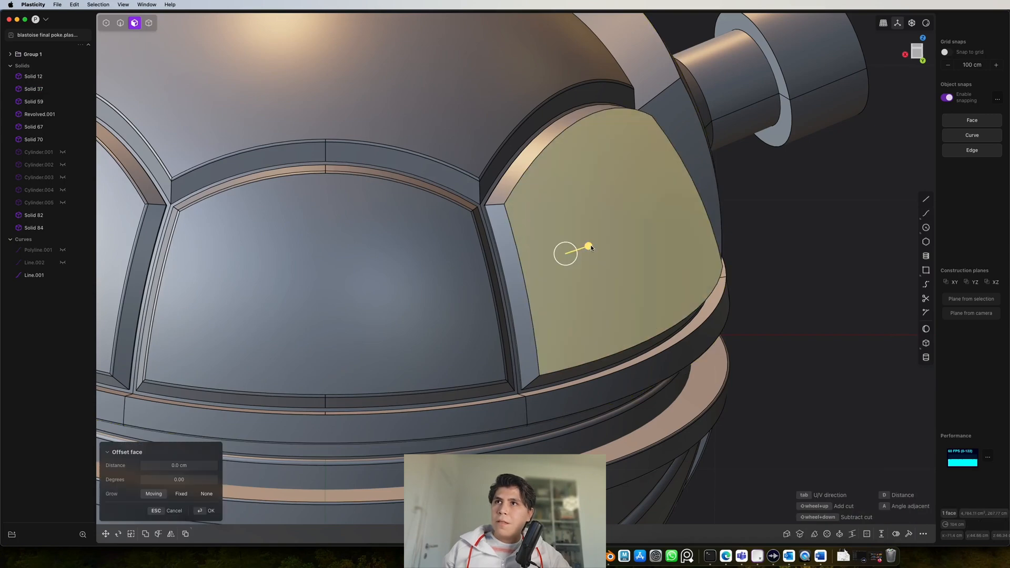
key(ctrl+2)
drag(696, 187, 700, 187)
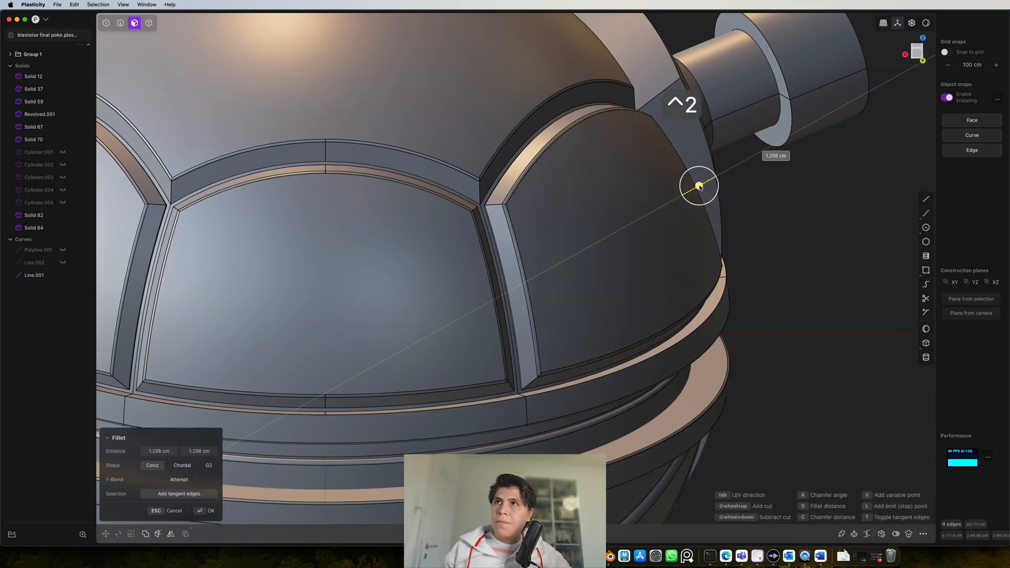
key(Return)
middle_drag(699, 187, 508, 277)
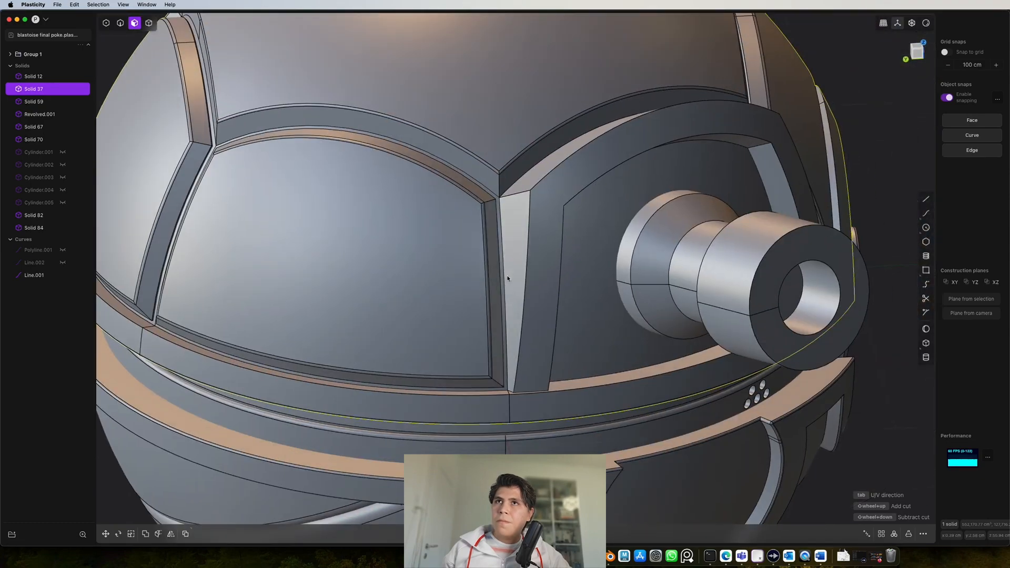
- Fillet all boundary edges of the frame face around the opposite cannon
click(552, 188)
key(ctrl+2)
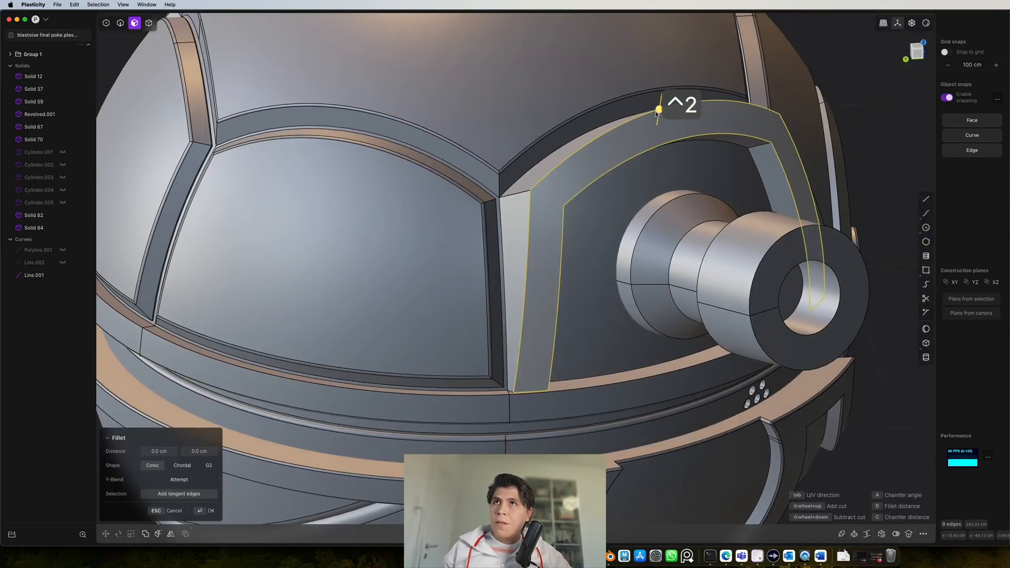
drag(657, 112, 660, 105)
key(Return)
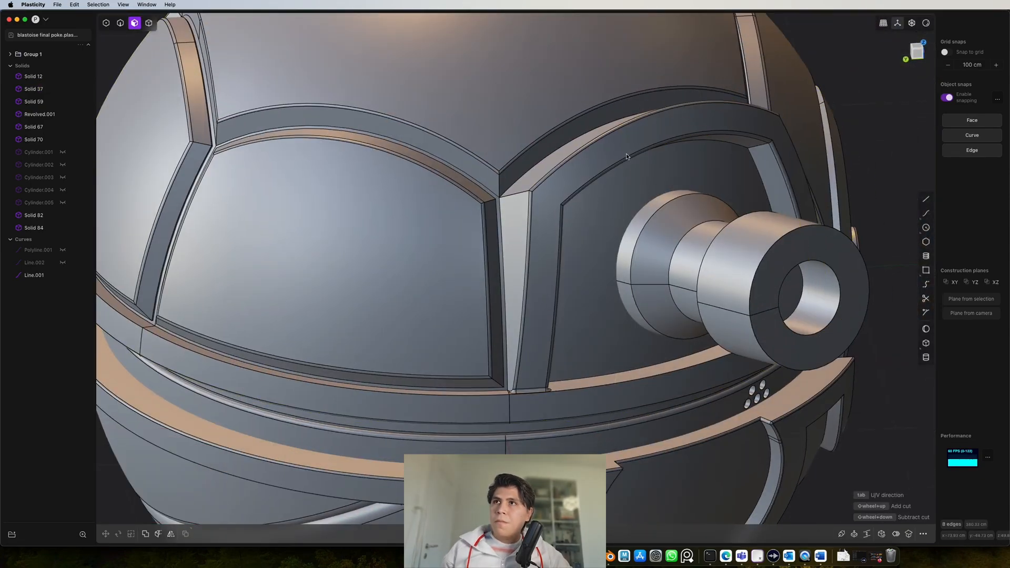
- Fillet the rim edge of the upper shell beneath the cannon frame
scroll(627, 156, down, 5)
middle_drag(626, 156, 454, 234)
middle_drag(658, 226, 605, 344)
scroll(605, 344, up, 5)
key(2)
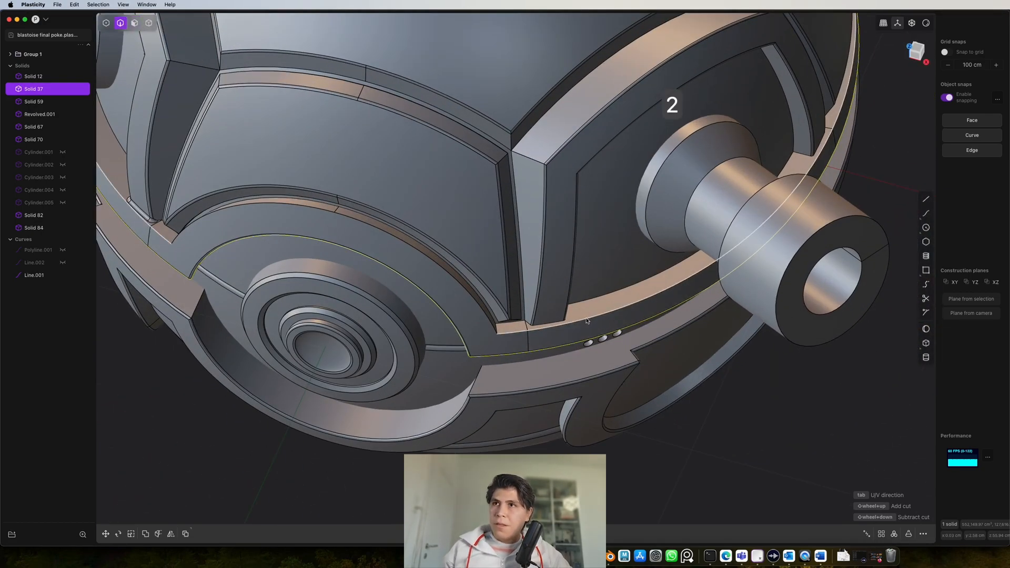
click(586, 321)
key(f)
drag(333, 209, 334, 210)
right_click(334, 211)
middle_drag(333, 210, 759, 230)
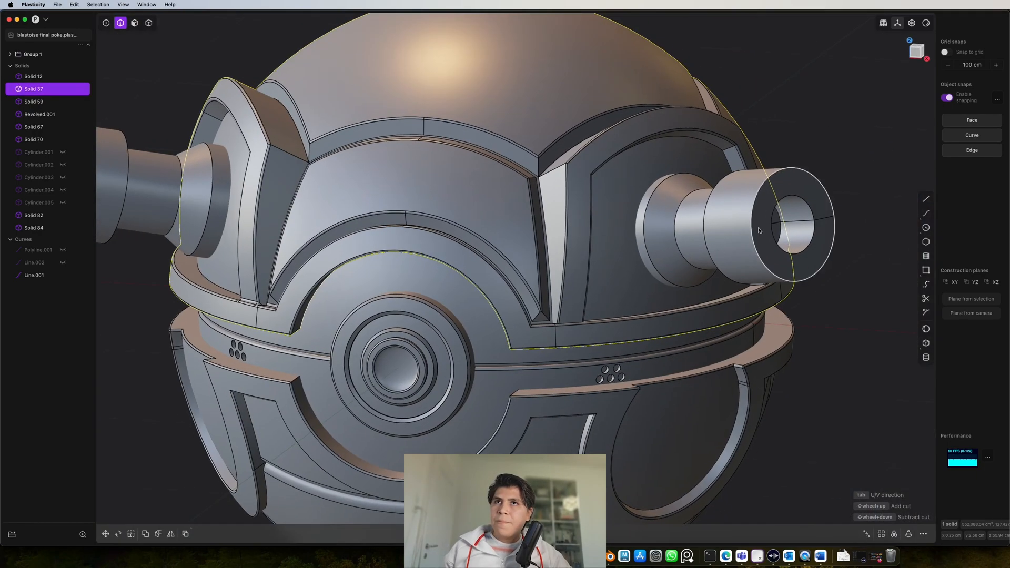
- Chamfer the outer muzzle edge and the bore edge of the cannon by about 1.4 cm
click(756, 196)
key(f)
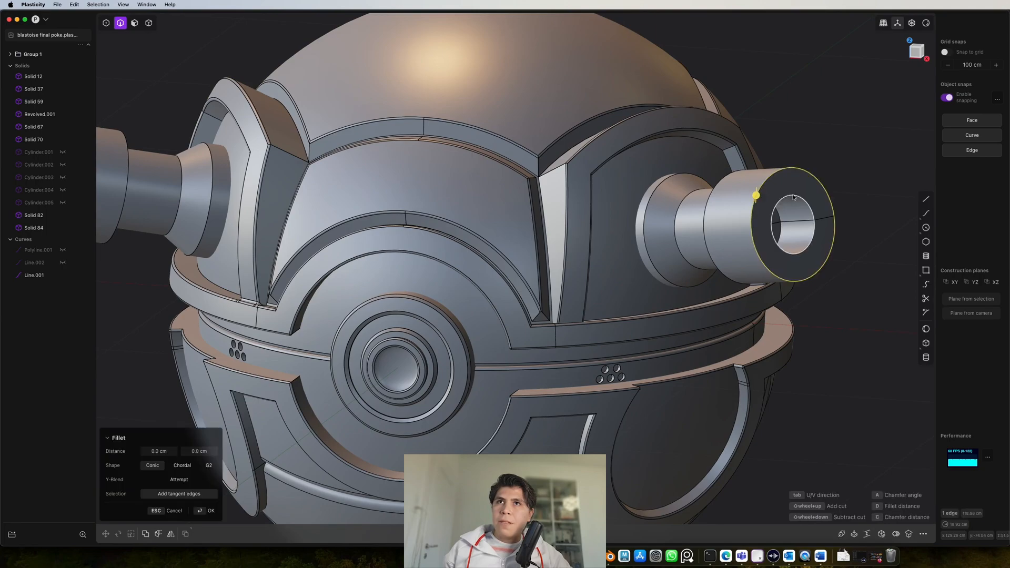
click(792, 194)
drag(791, 194, 800, 189)
mouse_move(659, 223)
middle_down()
mouse_move(766, 203)
mouse_move(707, 168)
mouse_move(769, 179)
mouse_move(662, 226)
middle_up()
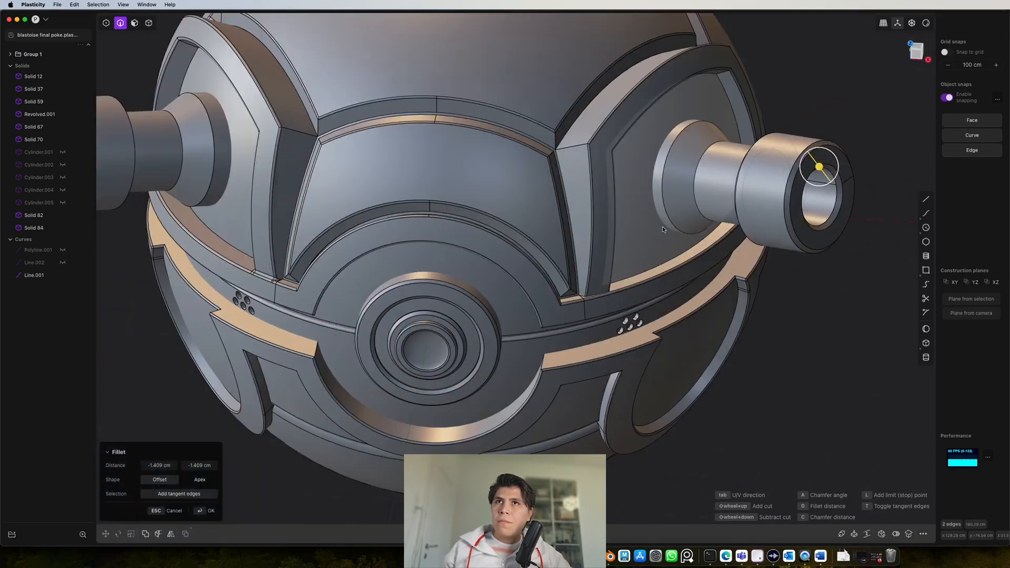
right_click(662, 226)
- Replace the opposite, unchamfered cannon with a copy of the chamfered one mirrored across the X axis
scroll(662, 227, down, 5)
key(4)
click(404, 198)
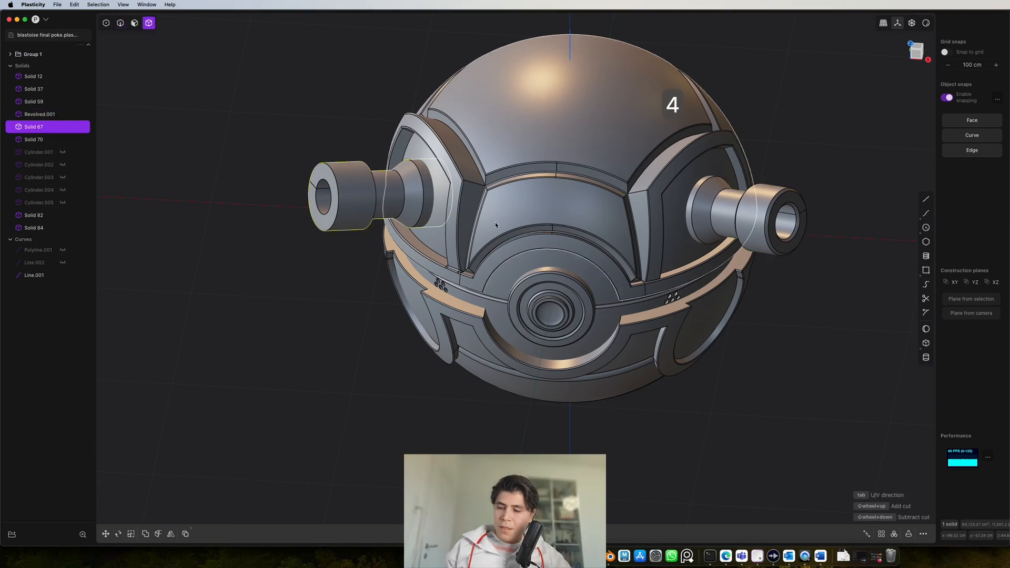
key(alt+x)
key(Escape)
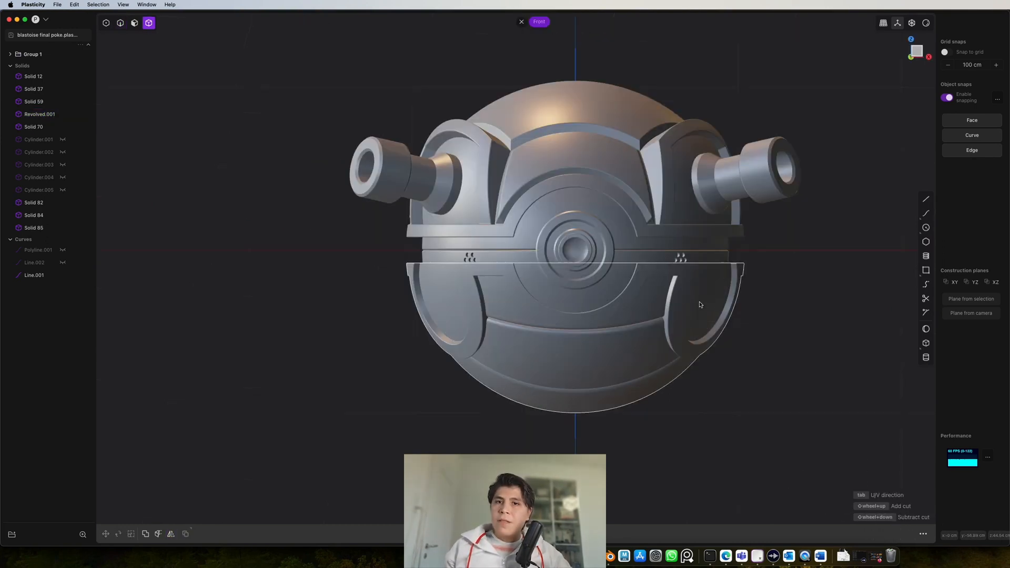
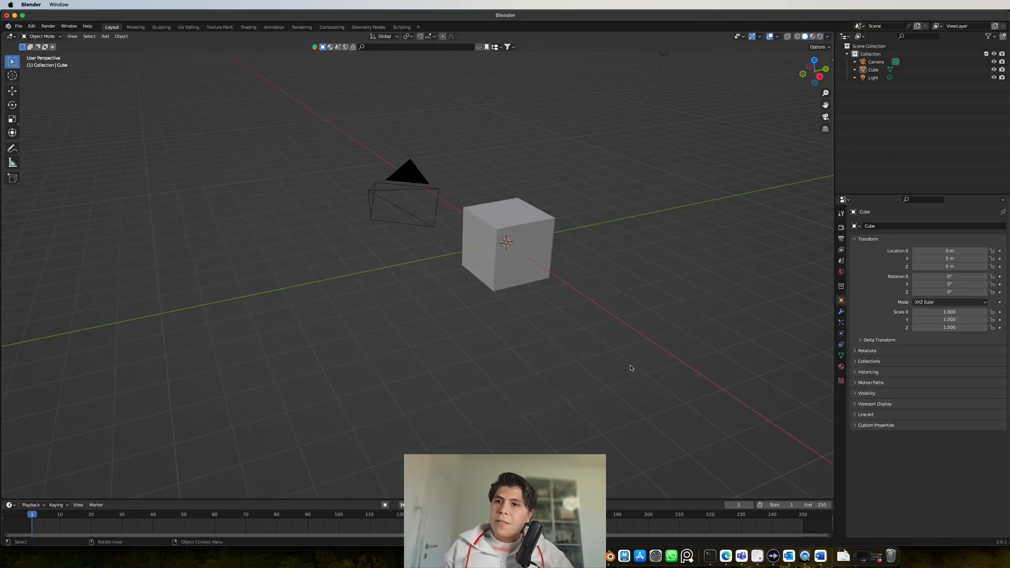
- Switch to Blender and delete the default cube from the scene
scroll(605, 264, up, 2)
shift+middle_drag(605, 265, 573, 296)
click(558, 247)
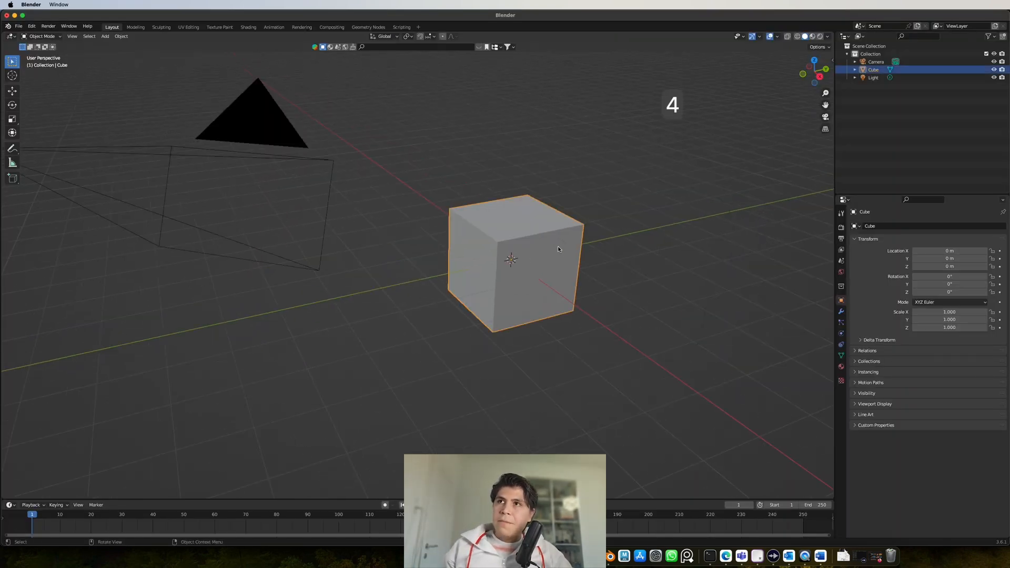
key(x)
click(560, 261)
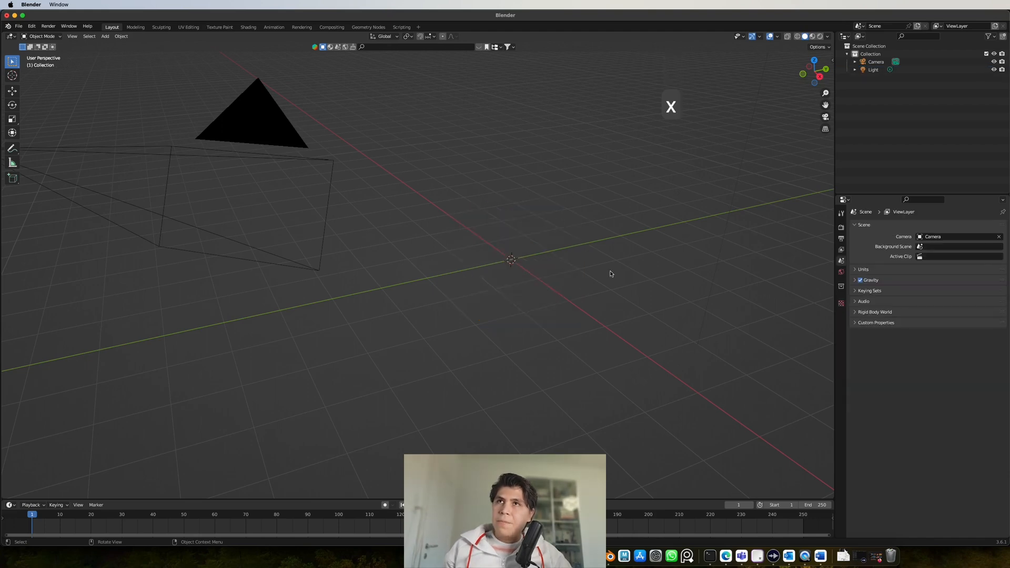
- Import the robot model through the connected Plasticity bridge by refreshing it at scale 1.00
key(n)
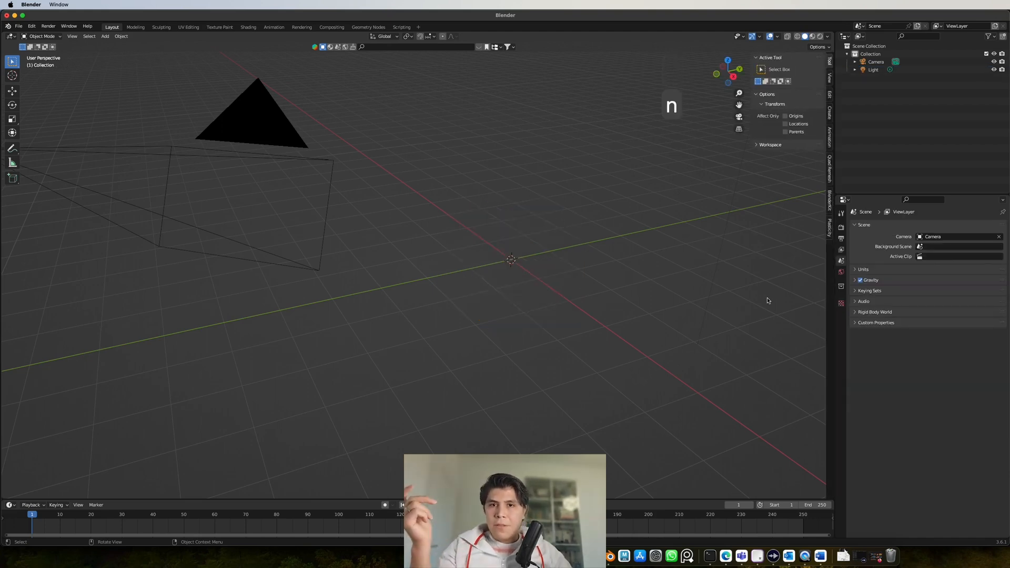
click(830, 237)
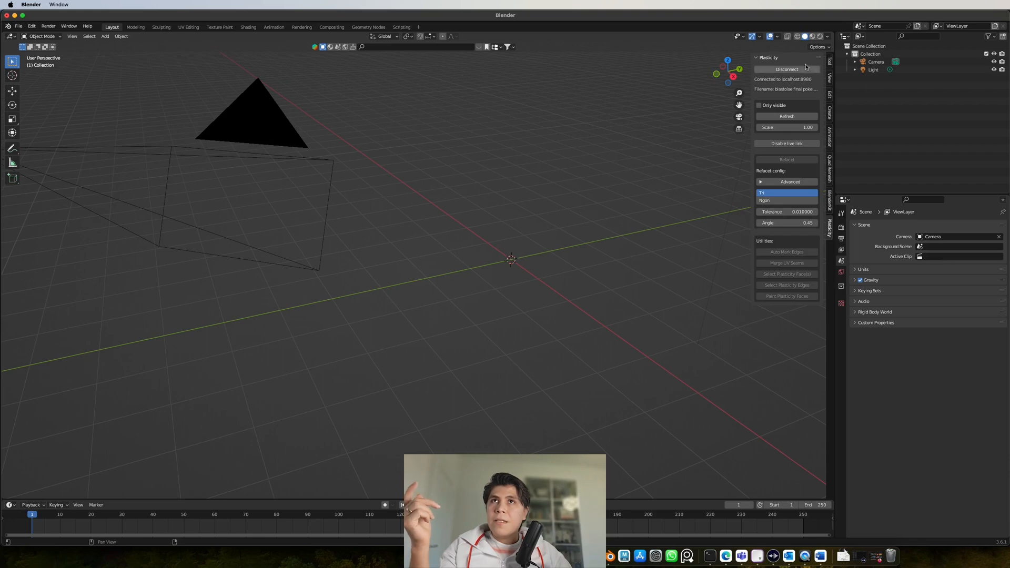
click(793, 120)
- Examine the imported robot's mesh and surface details up close and from the front
middle_drag(531, 257, 498, 257)
scroll(550, 296, up, 4)
scroll(539, 264, up, 4)
scroll(500, 260, down, 3)
shift+middle_drag(540, 304, 317, 345)
middle_drag(406, 339, 372, 341)
scroll(450, 340, up, 10)
scroll(395, 327, down, 10)
mouse_move(451, 340)
middle_down()
mouse_move(395, 328)
mouse_move(456, 328)
middle_up()
scroll(456, 325, up, 3)
scroll(473, 319, down, 7)
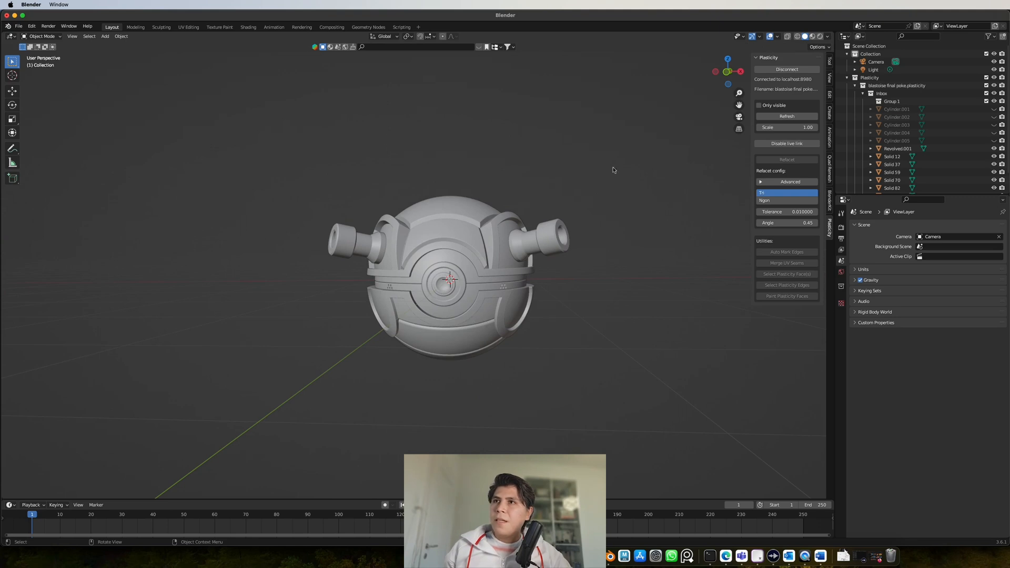
- Raise all robot parts along Z until the robot sits just above the ground plane, and check the clearance in the left view
drag(625, 150, 269, 392)
key(g)
key(z)
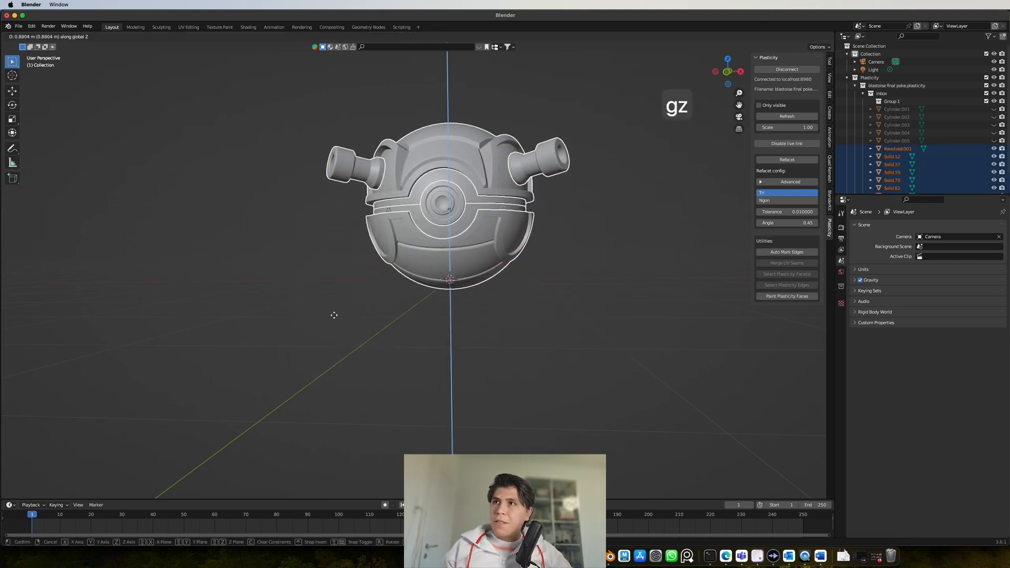
click(332, 302)
middle_drag(332, 302, 400, 318)
scroll(401, 319, down, 3)
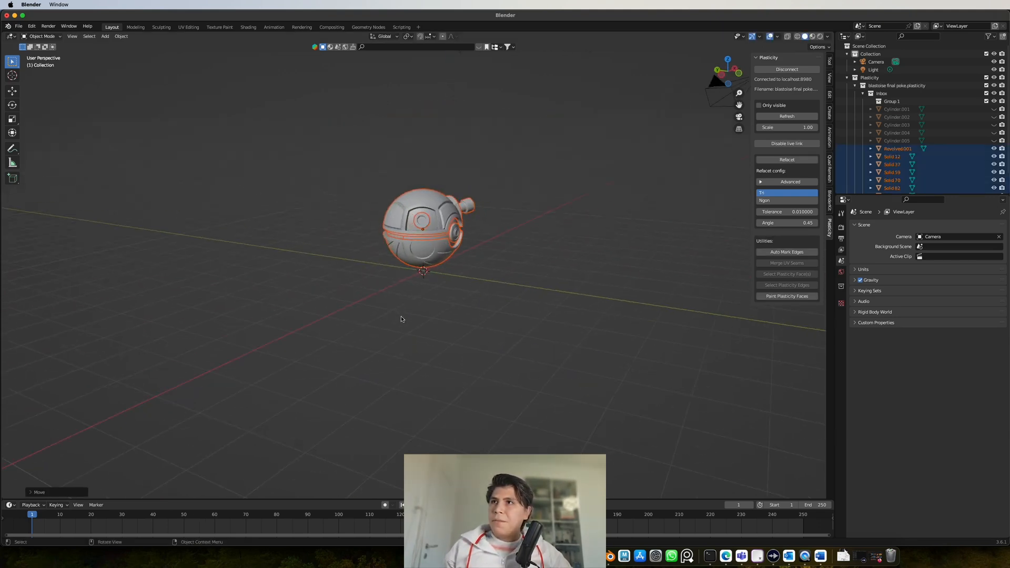
click(721, 75)
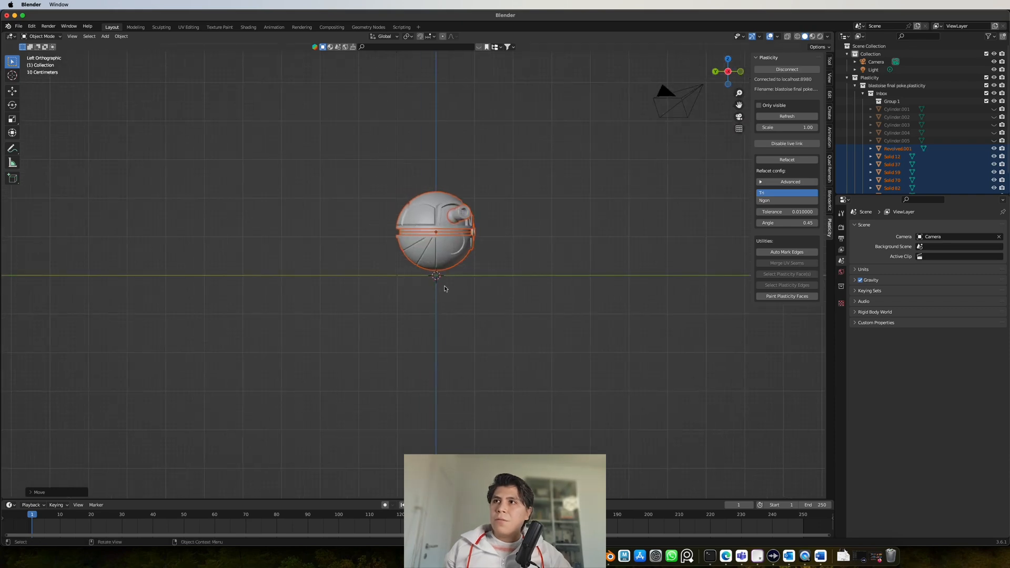
click(447, 288)
scroll(451, 289, up, 9)
scroll(475, 314, down, 8)
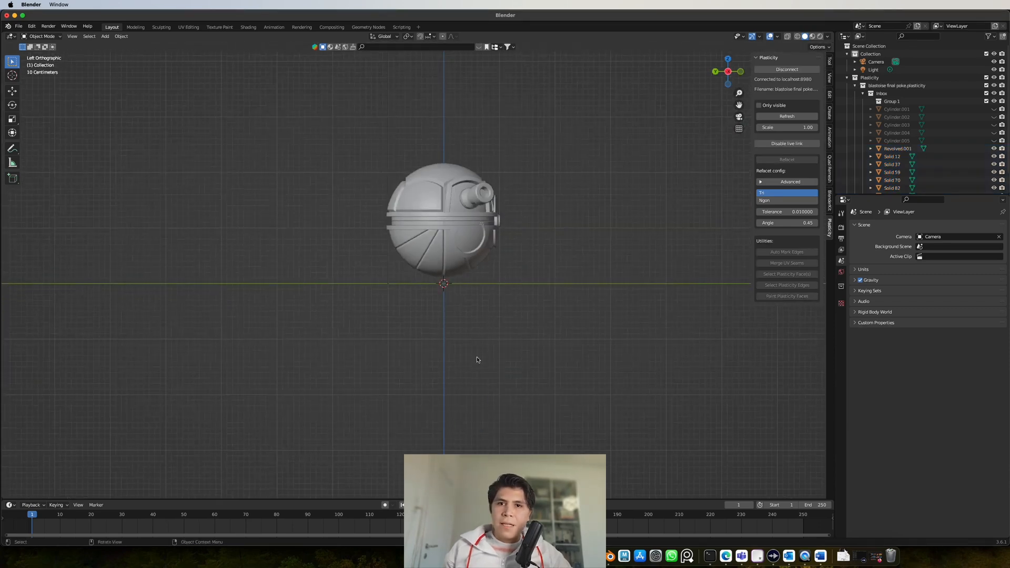
- Add a Point curve at the world origin and extrude it along Y behind the robot as a backdrop floor line
key(shift+a)
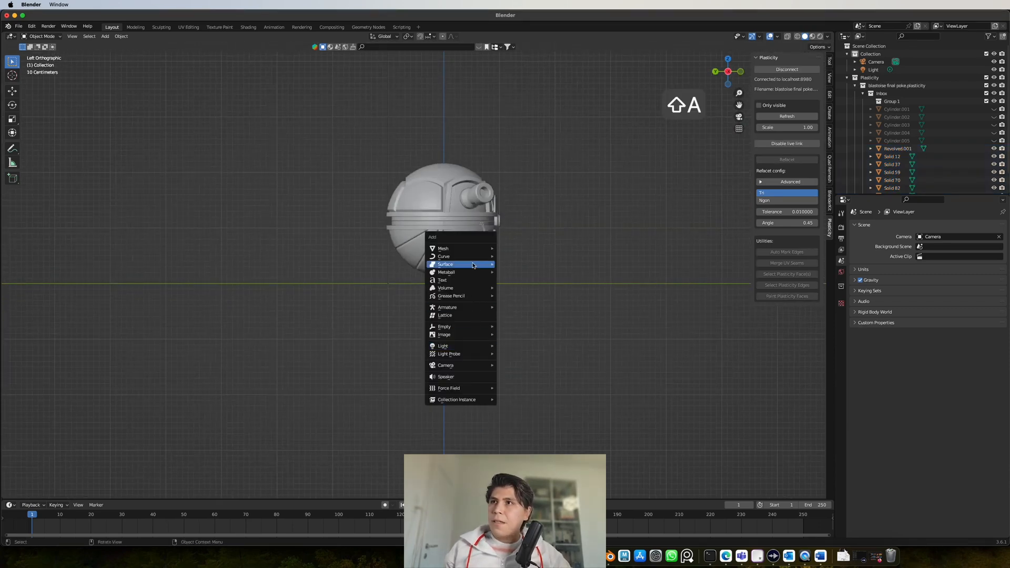
mouse_move(473, 256)
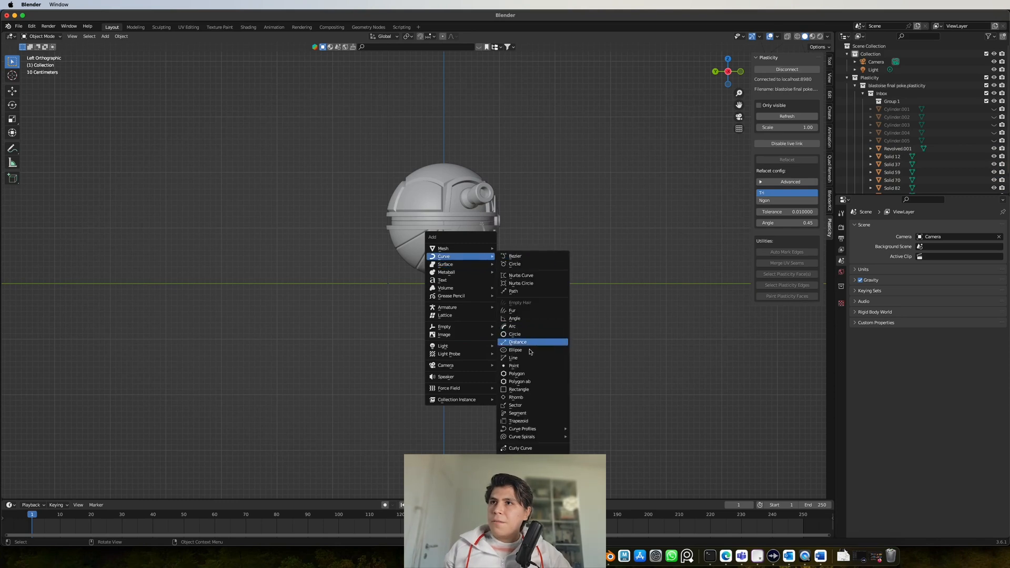
click(530, 367)
key(Tab)
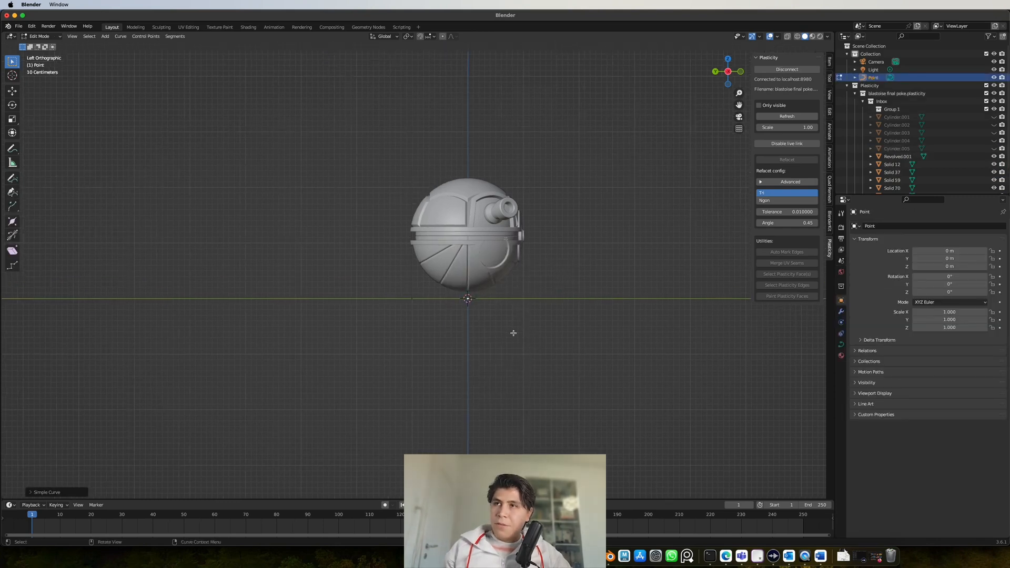
key(e)
key(y)
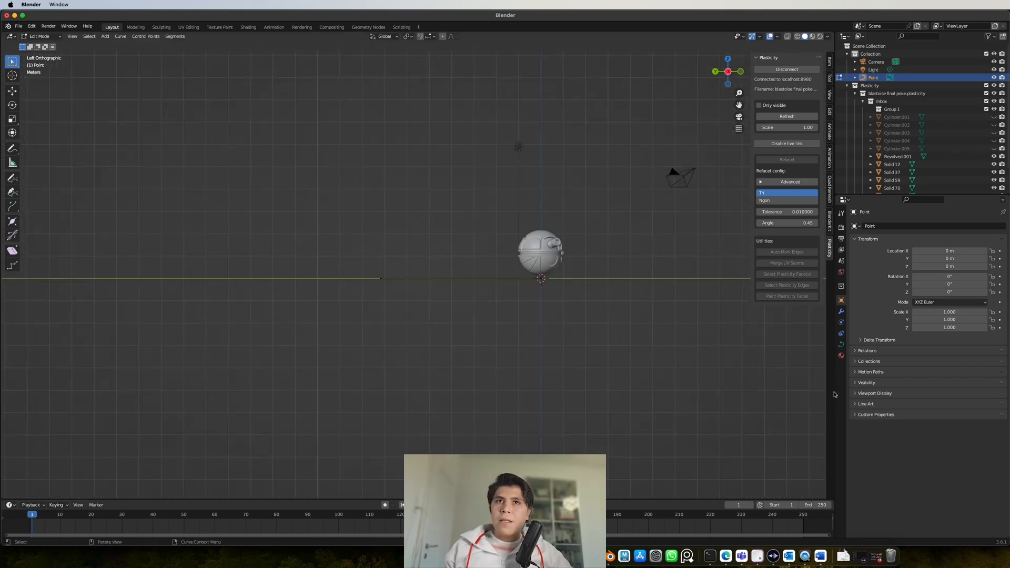
- Set the curve's shape to 3D and extrude its rear end point straight up along Z
click(841, 345)
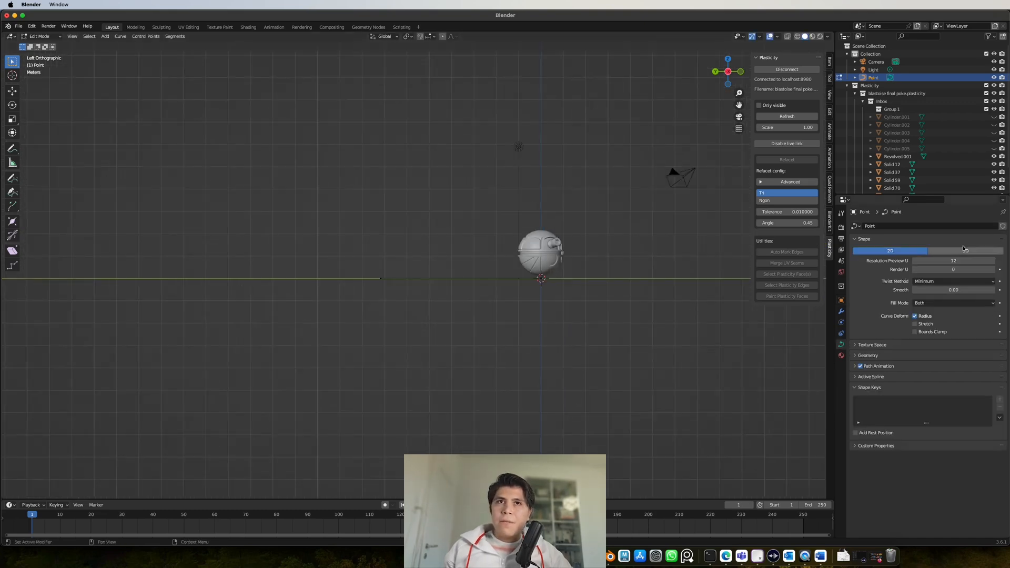
shift+middle_drag(459, 298, 474, 340)
drag(353, 237, 92, 404)
drag(445, 234, 292, 370)
scroll(304, 373, down, 4)
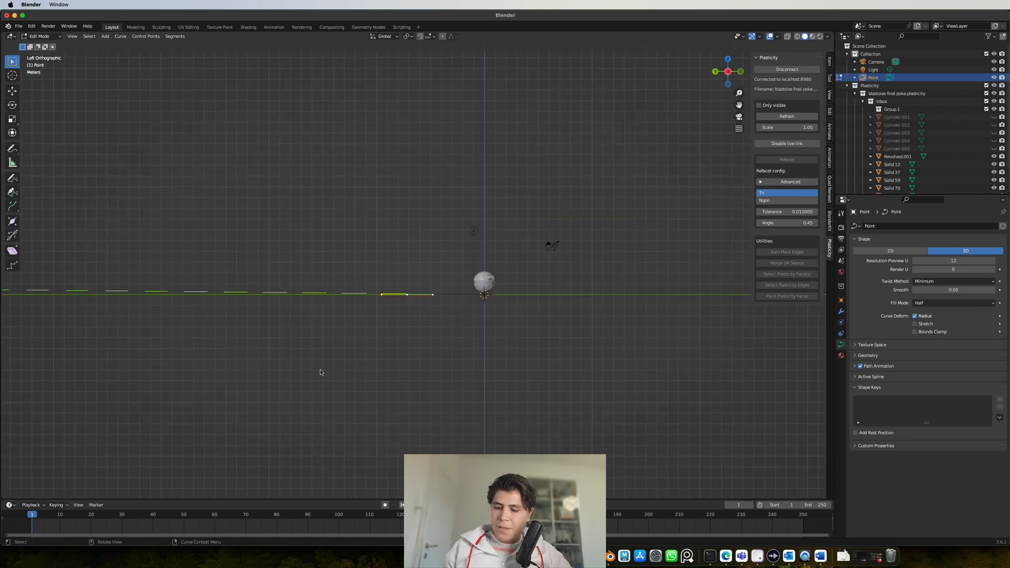
key(e)
key(z)
click(344, 143)
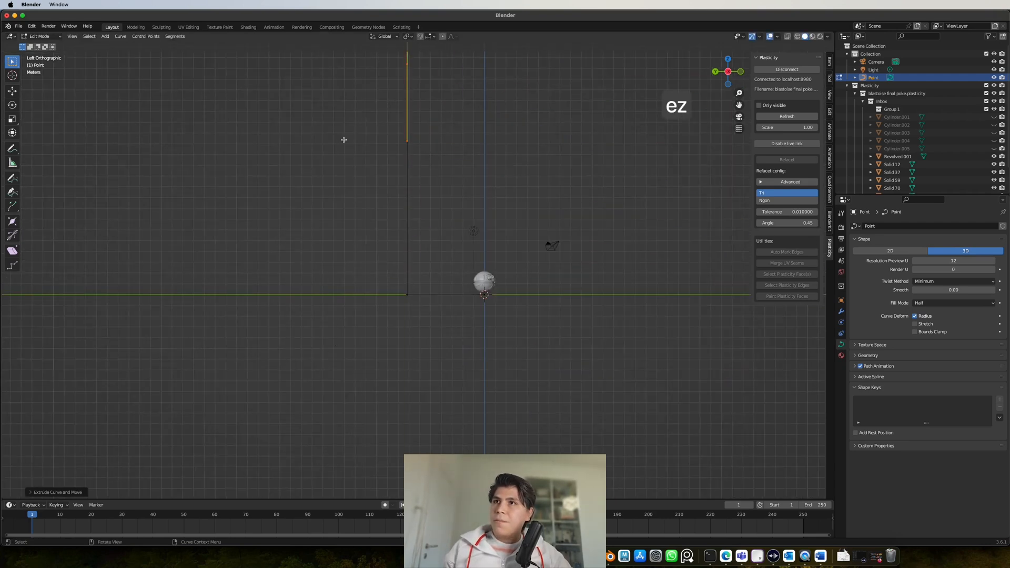
- Move the curve's front end point along Y to extend the floor line past the robot's front
drag(585, 265, 447, 359)
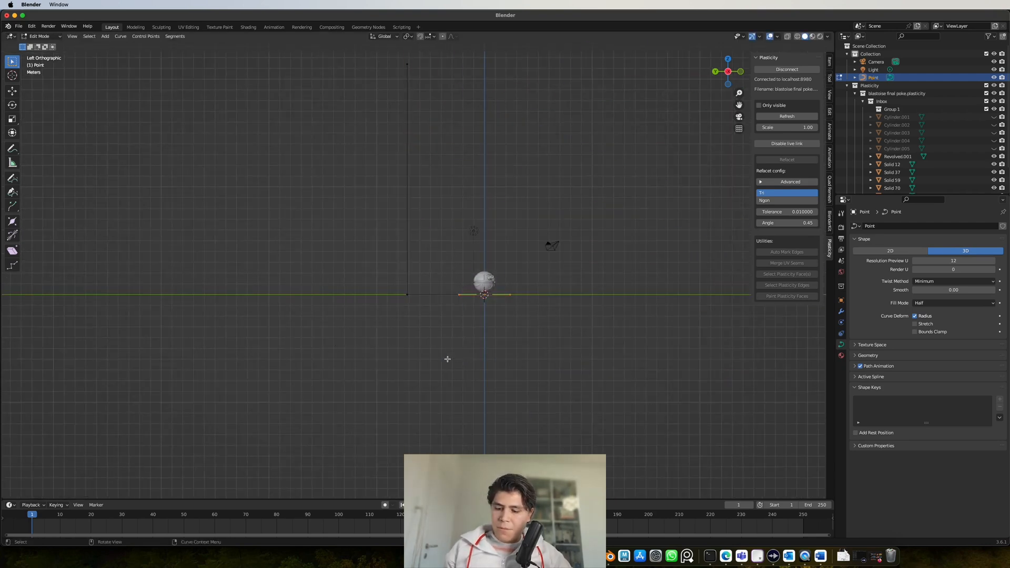
key(g)
key(y)
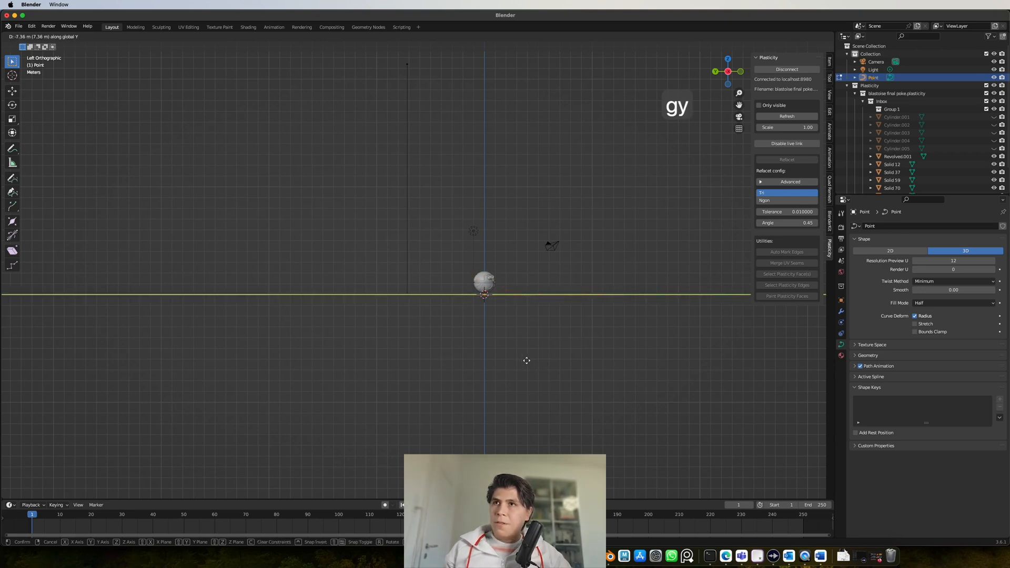
click(506, 363)
right_click(506, 363)
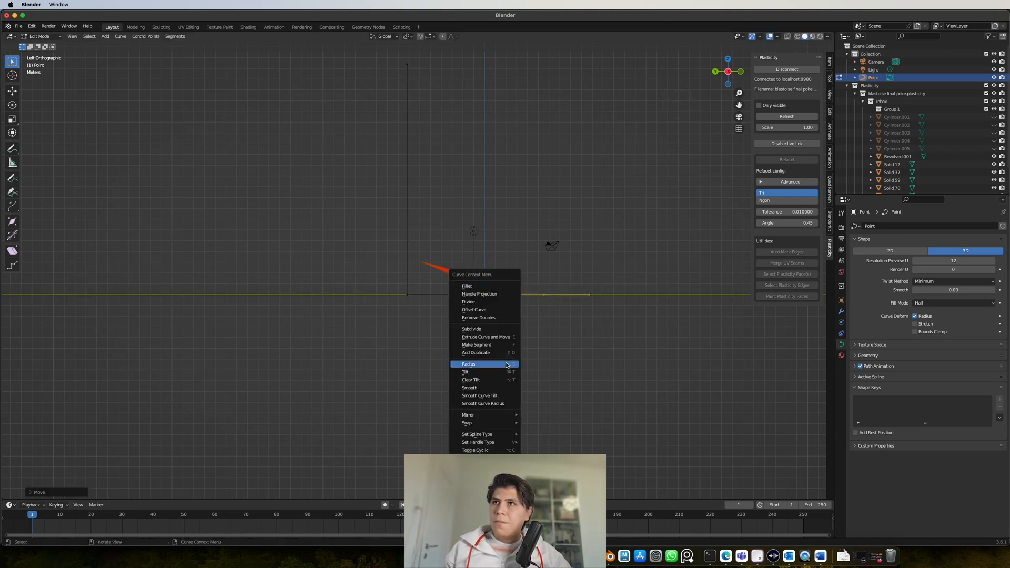
- Move the curve's vertical section along Y farther behind the robot
drag(380, 54, 421, 346)
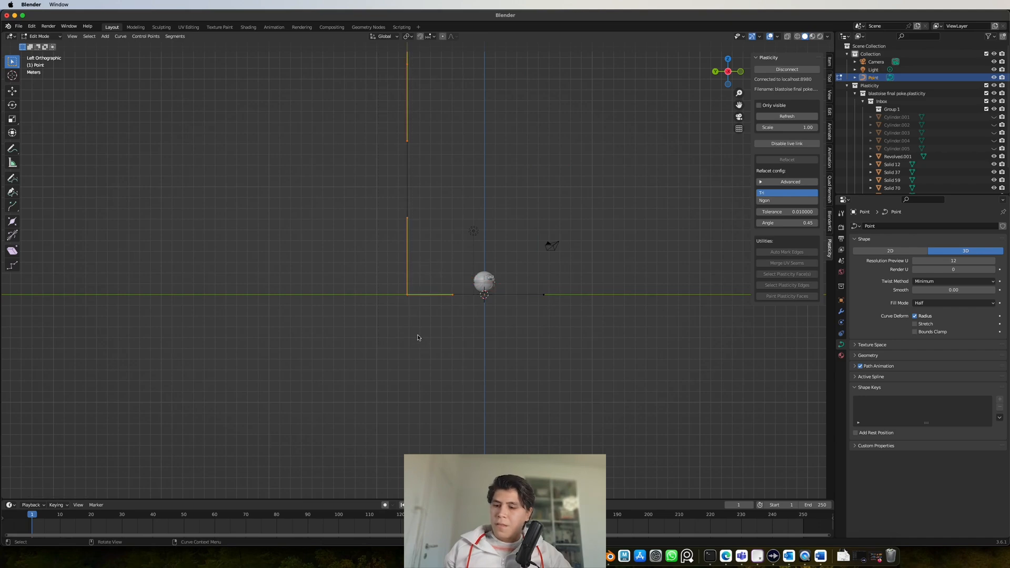
key(g)
key(y)
click(368, 335)
right_click(313, 269)
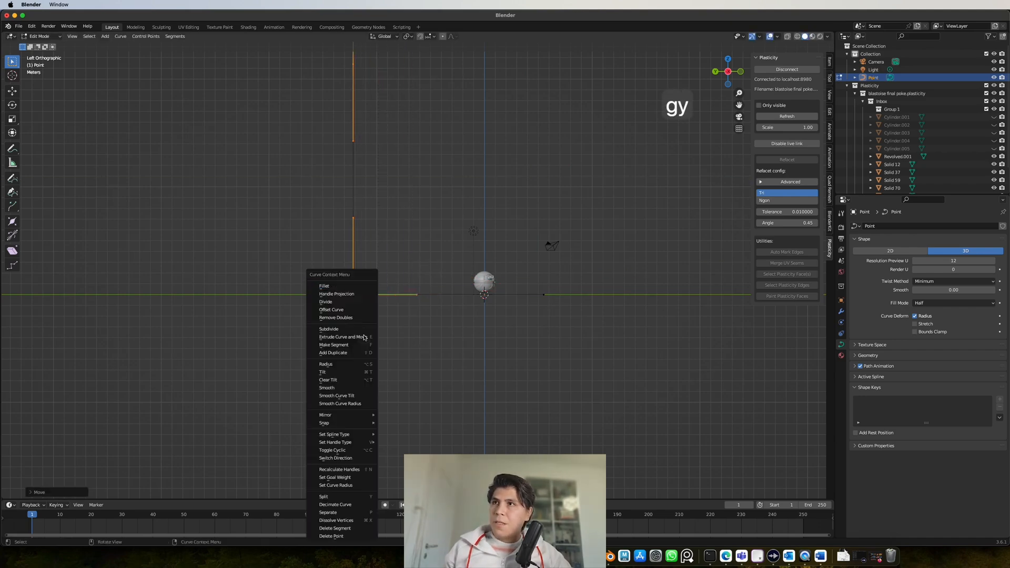
- Fillet the curve's bottom corner with a round radius of about 3.9 m, and return to Object Mode
drag(292, 247, 379, 346)
scroll(379, 345, up, 8)
scroll(368, 348, down, 4)
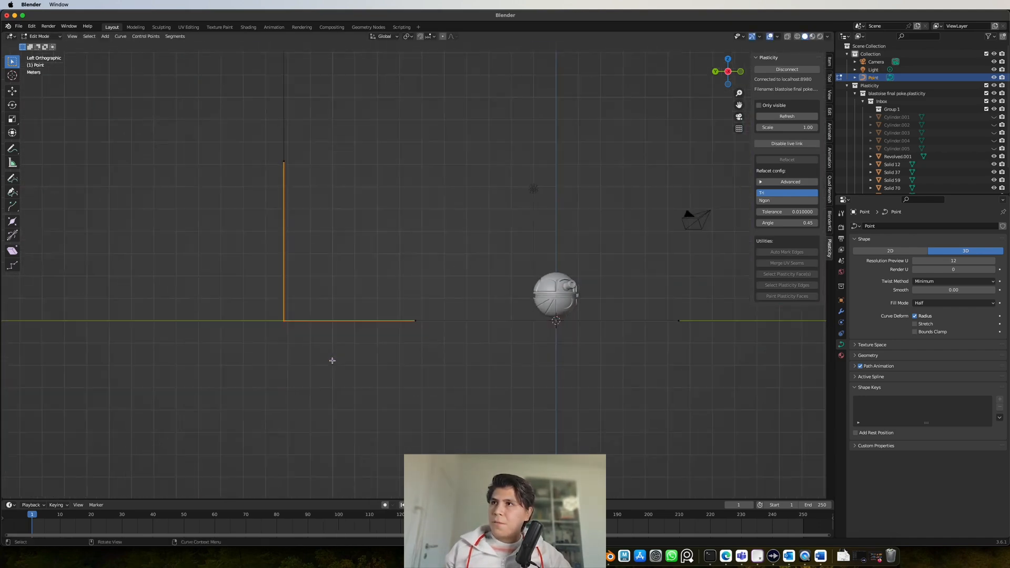
middle_drag(332, 360, 357, 391)
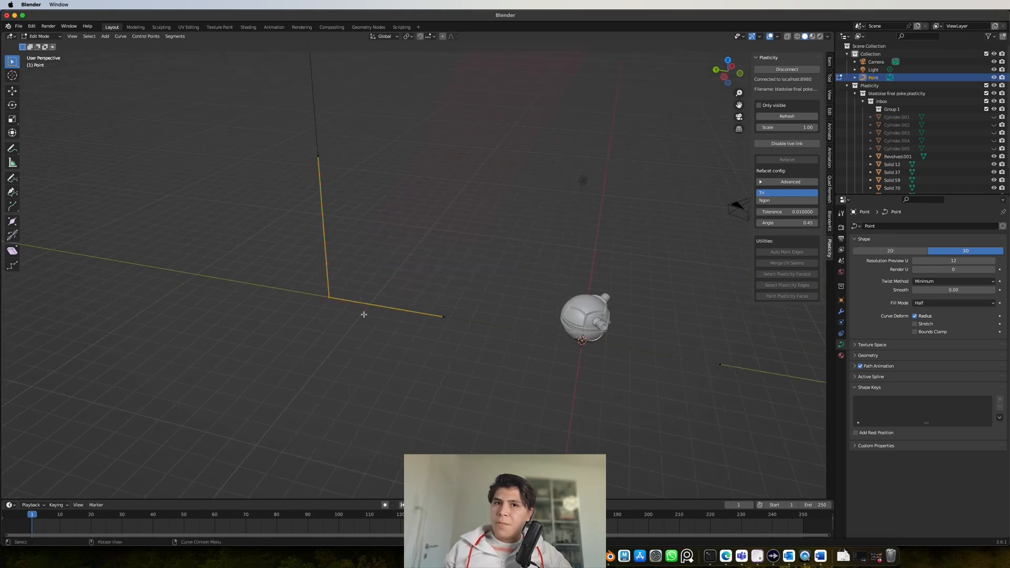
right_click(330, 278)
click(330, 291)
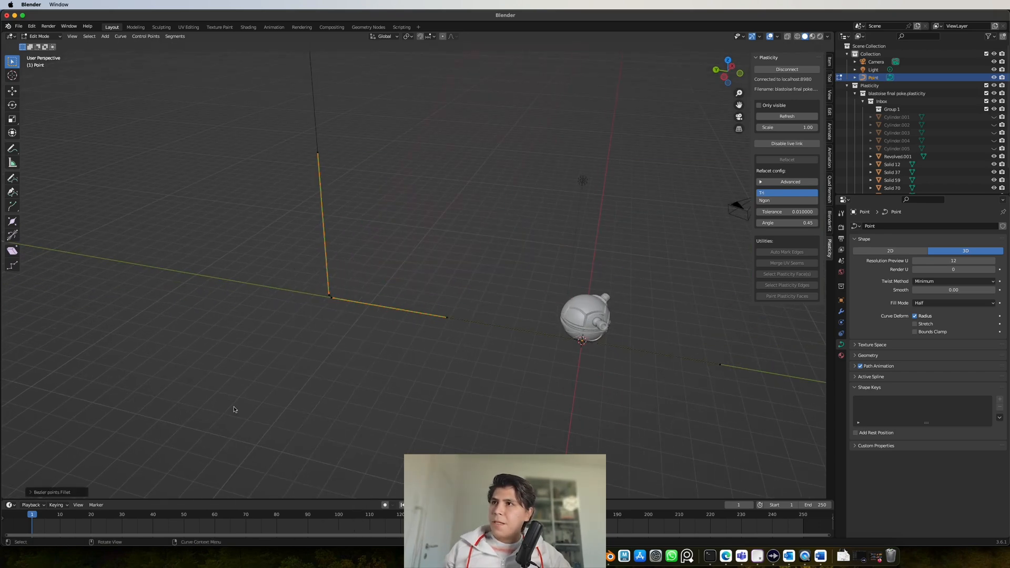
click(32, 494)
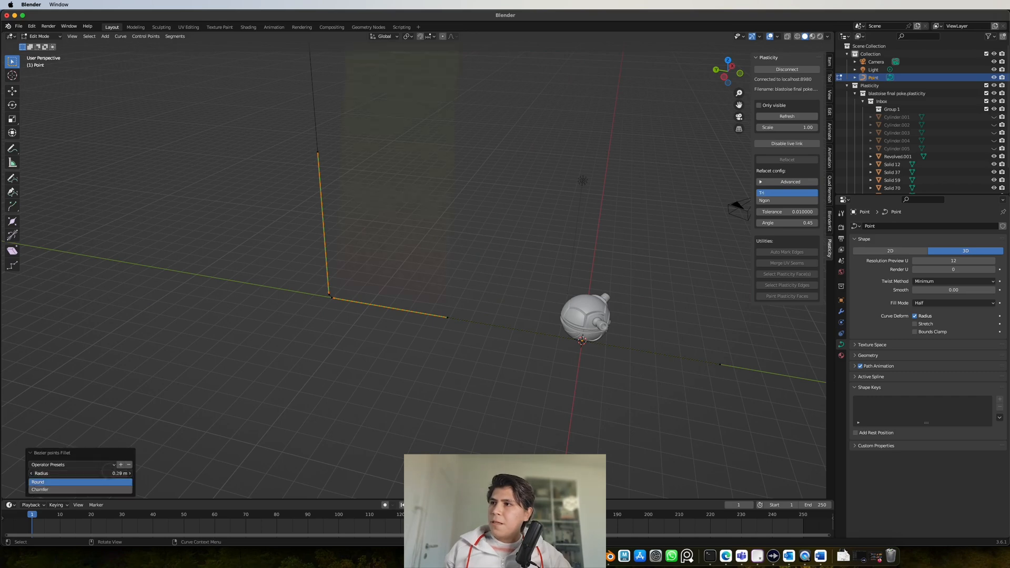
drag(79, 473, 105, 473)
middle_drag(293, 357, 358, 321)
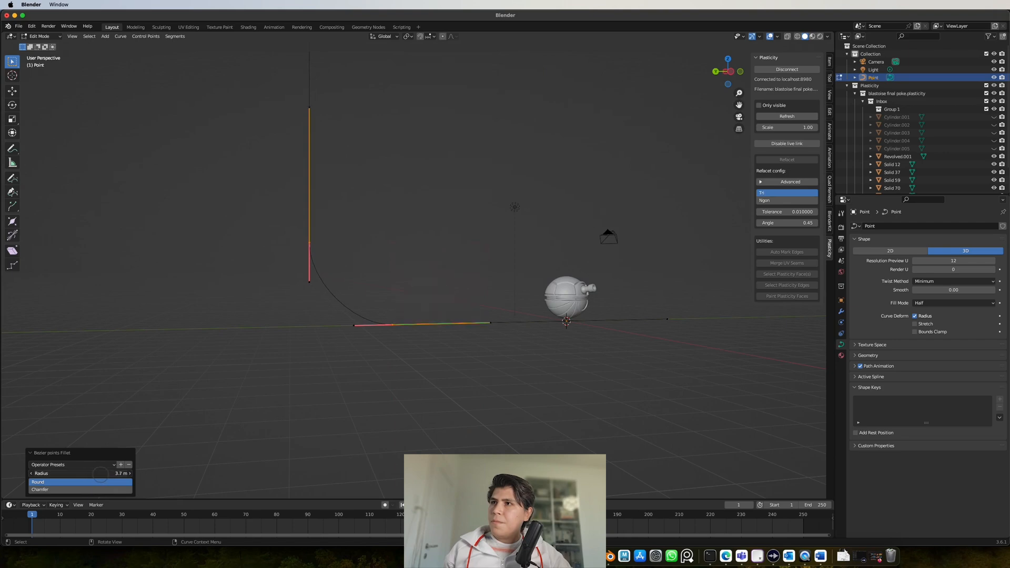
middle_drag(510, 336, 483, 360)
right_click(483, 360)
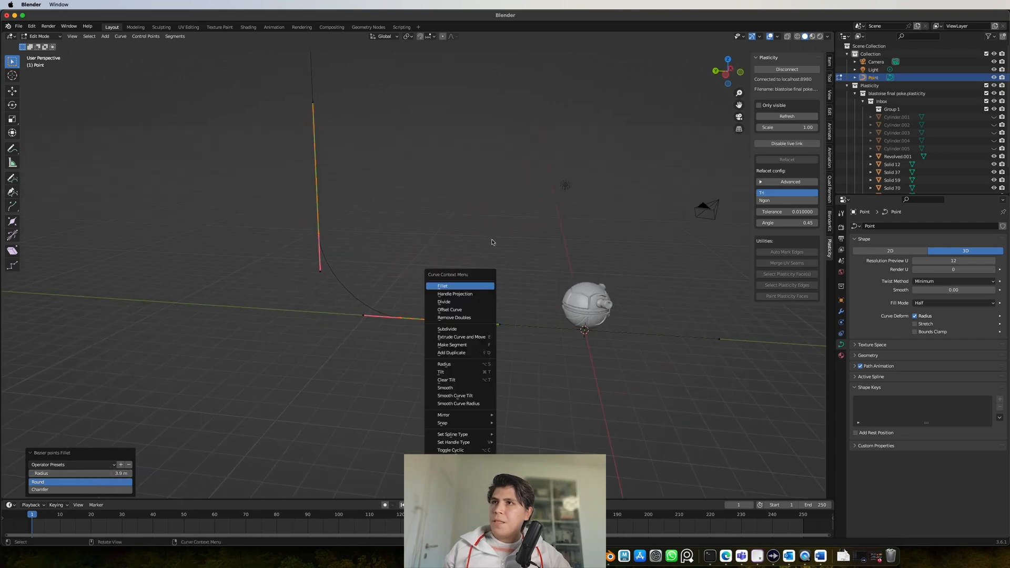
key(Tab)
middle_drag(492, 238, 282, 299)
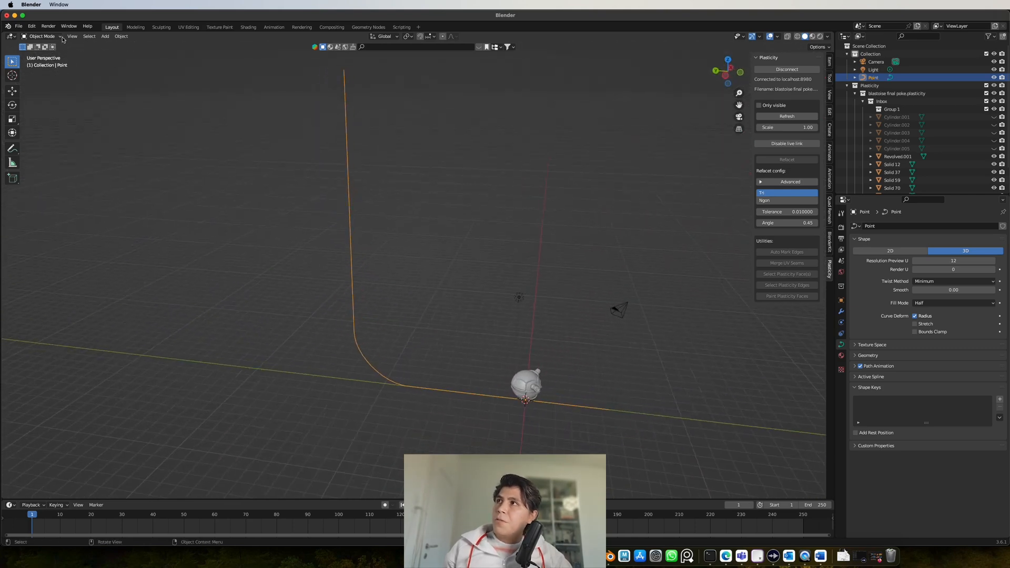
- Convert the backdrop curve into a mesh object
key(Tab)
scroll(491, 237, down, 2)
middle_drag(492, 236, 442, 242)
key(Tab)
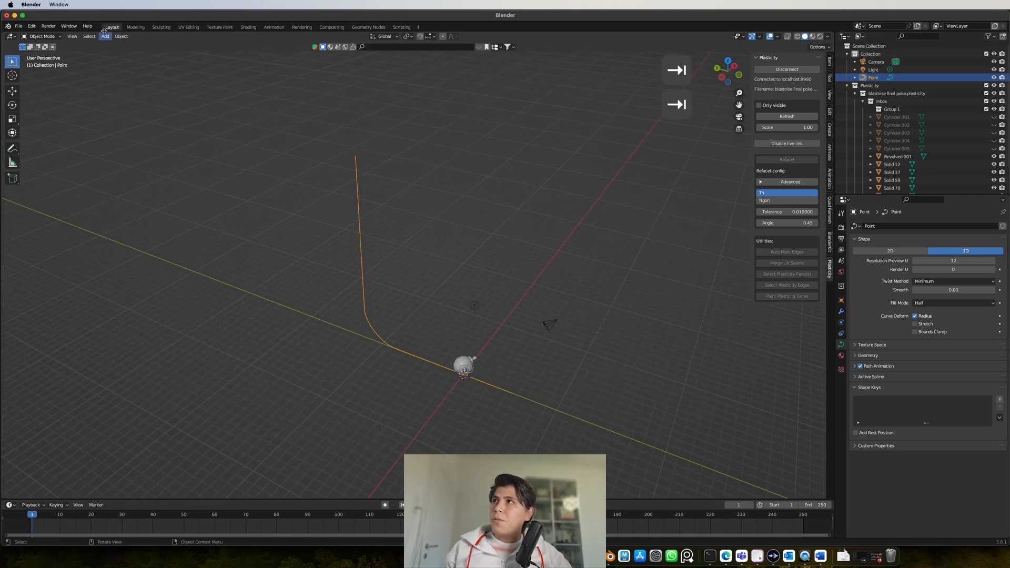
click(121, 37)
mouse_move(138, 268)
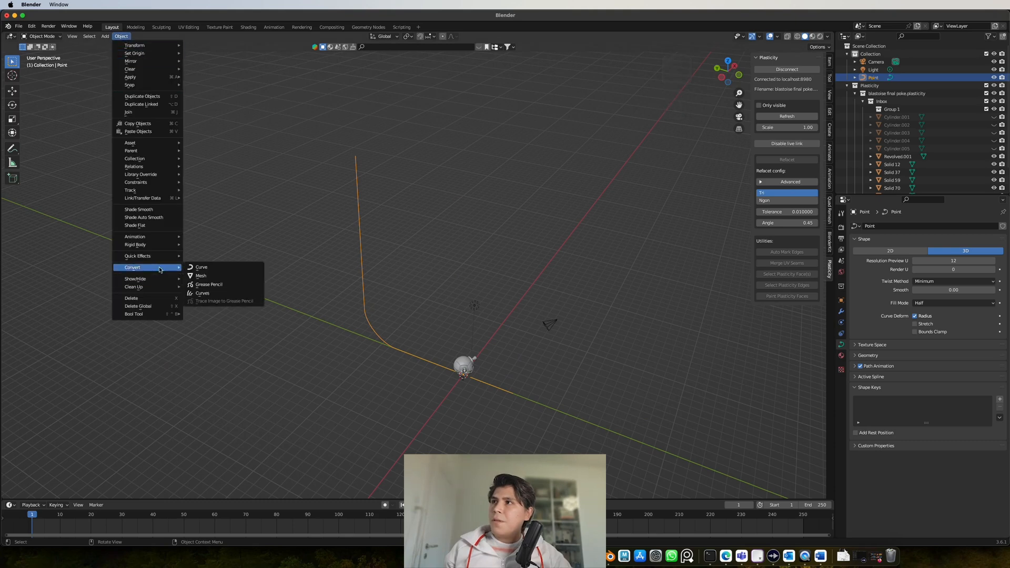
click(216, 268)
mouse_move(405, 311)
middle_down()
mouse_move(361, 329)
mouse_move(408, 304)
middle_up()
- Extrude all of the backdrop profile's vertices about 47 m in the negative X direction, and return to Object Mode
key(Tab)
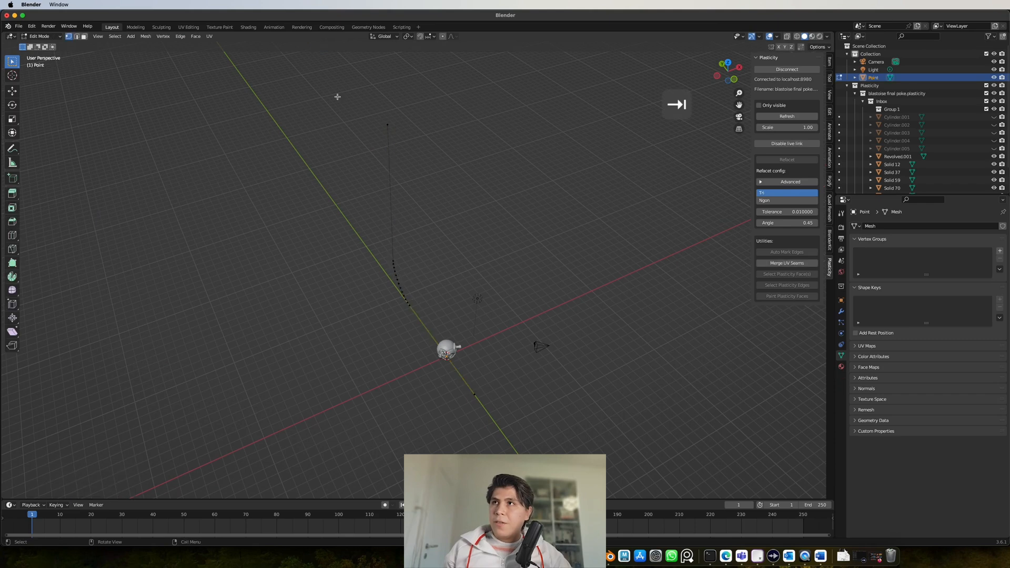
drag(334, 85, 558, 452)
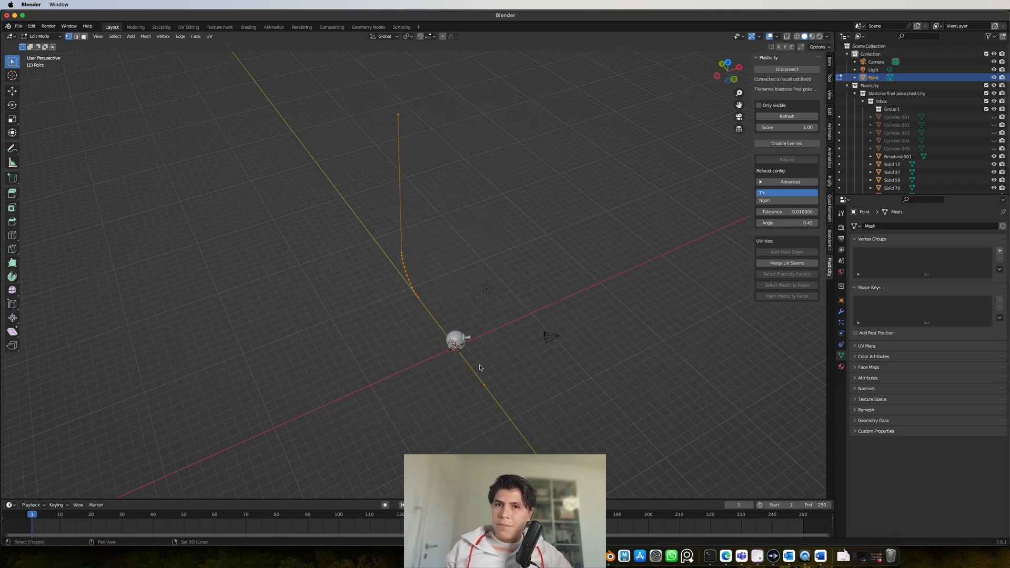
scroll(480, 367, down, 2)
key(e)
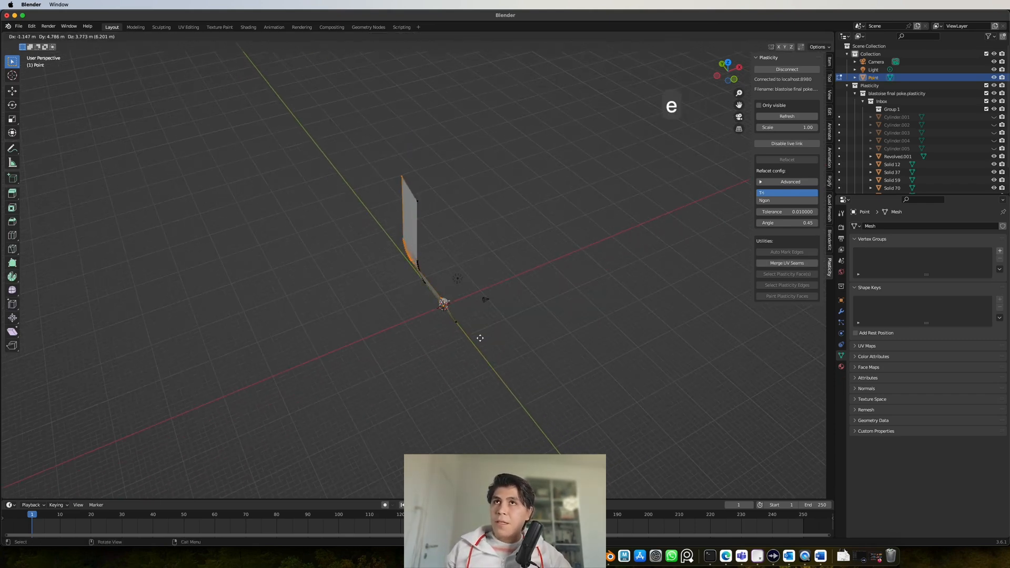
key(x)
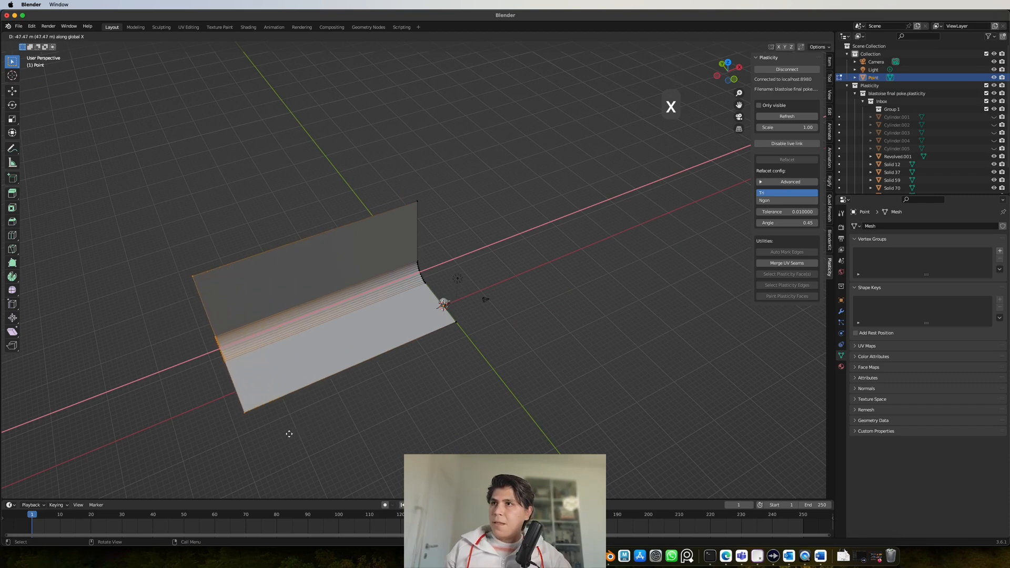
click(289, 433)
right_click(291, 427)
key(Tab)
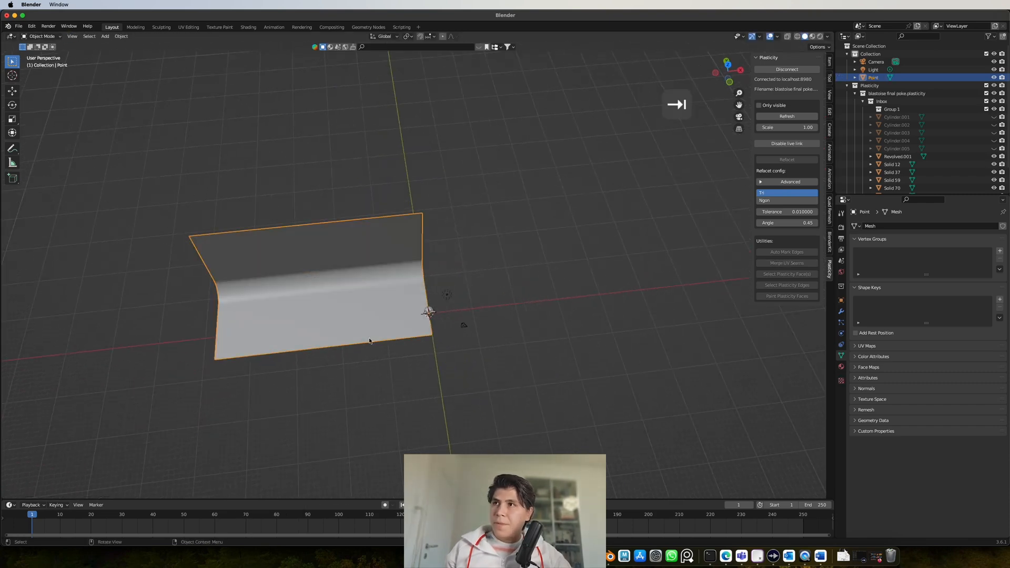
- Move the backdrop about 22 m along X to centre it behind the robot
key(g)
key(x)
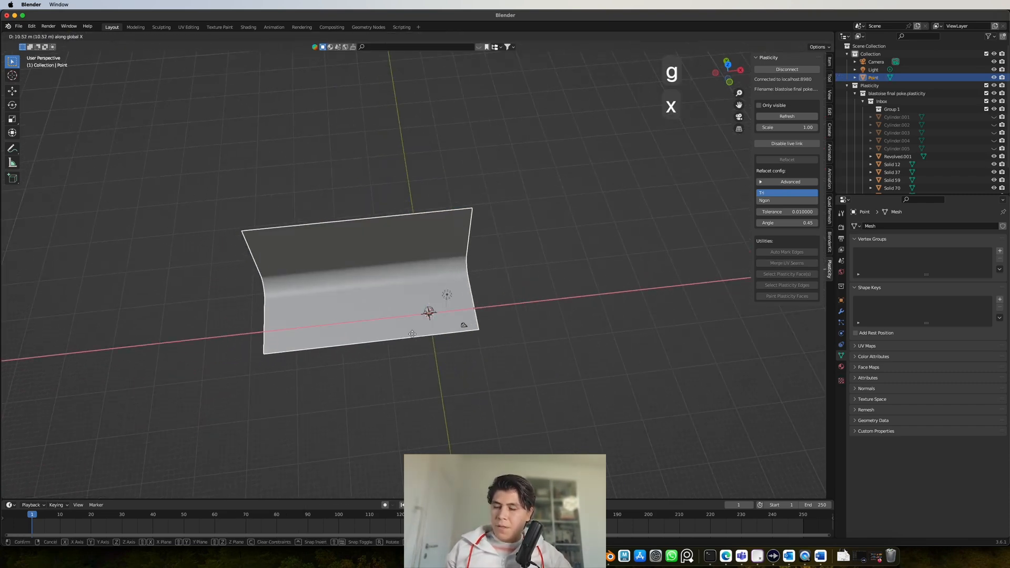
click(437, 341)
- Apply Shade Smooth to the backdrop so its curved bend loses the visible facets
scroll(437, 341, up, 5)
right_click(439, 305)
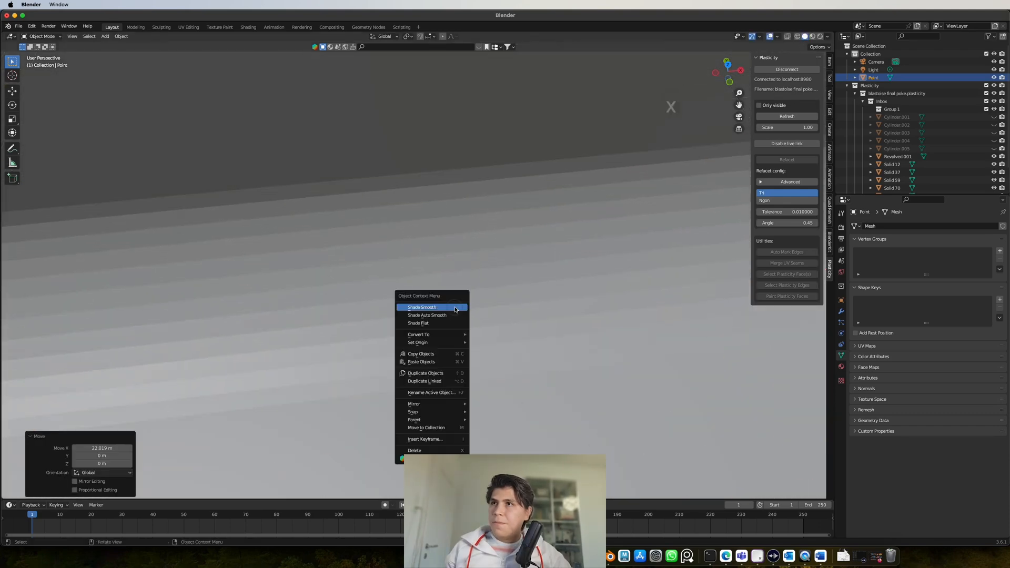
click(447, 306)
scroll(449, 325, down, 4)
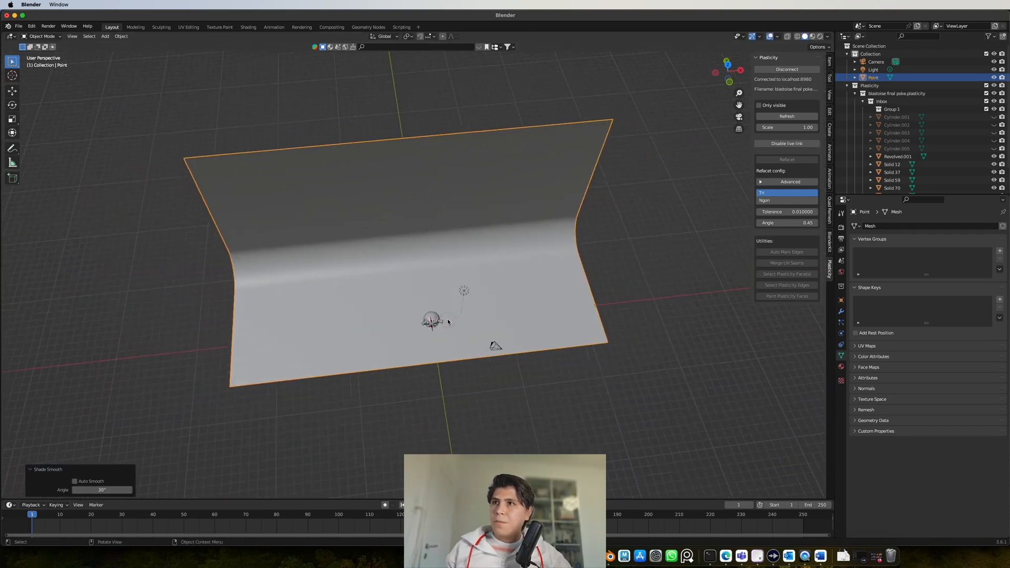
- Face the robot from the front and switch the viewport shading to Rendered
middle_drag(449, 325, 457, 270)
scroll(456, 268, up, 10)
scroll(457, 270, down, 5)
middle_drag(472, 305, 447, 298)
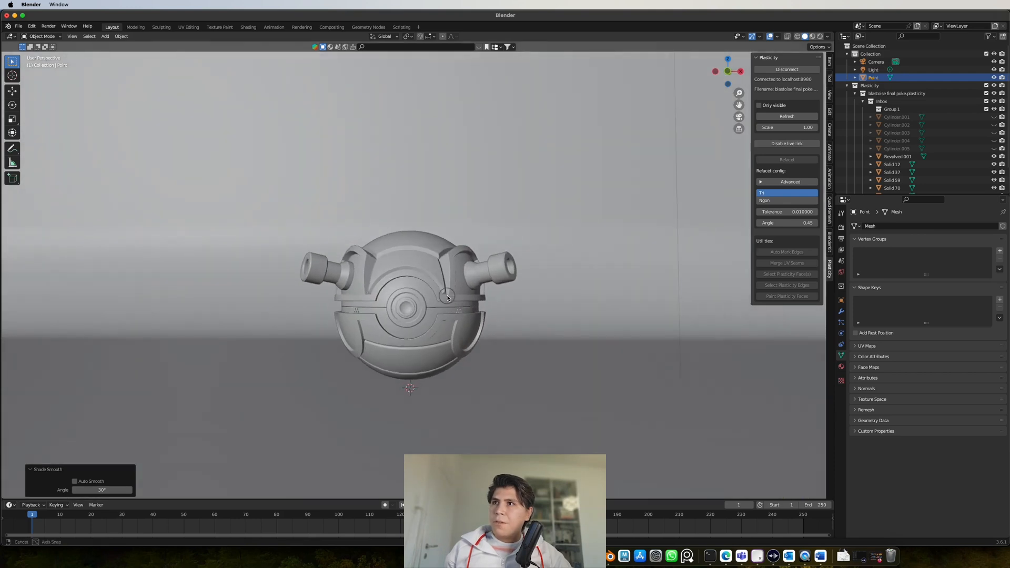
click(727, 71)
middle_drag(493, 302, 492, 306)
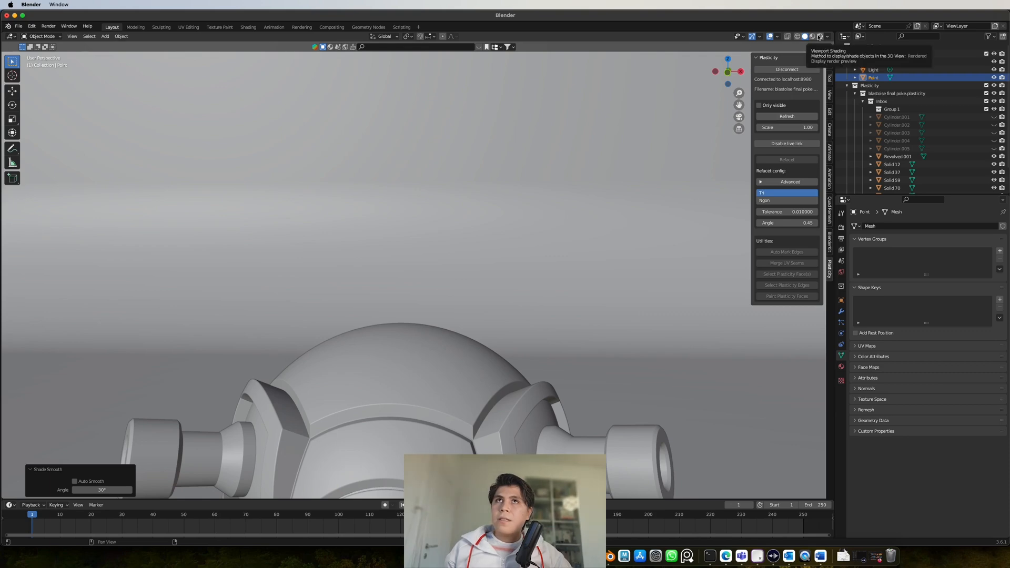
click(819, 36)
scroll(652, 282, down, 4)
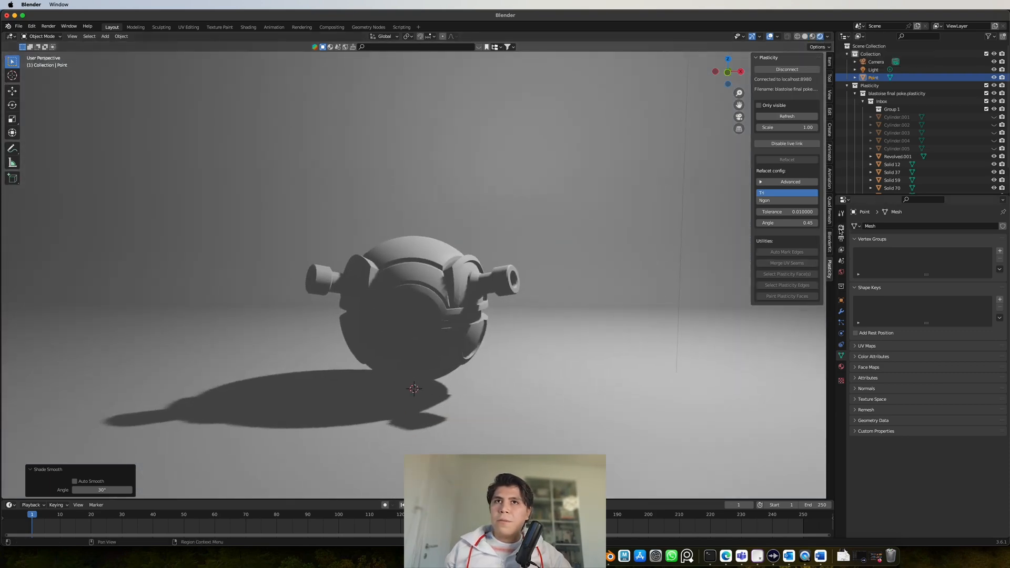
- Set the render engine to Cycles with GPU Compute as the device
click(841, 228)
click(929, 226)
click(936, 256)
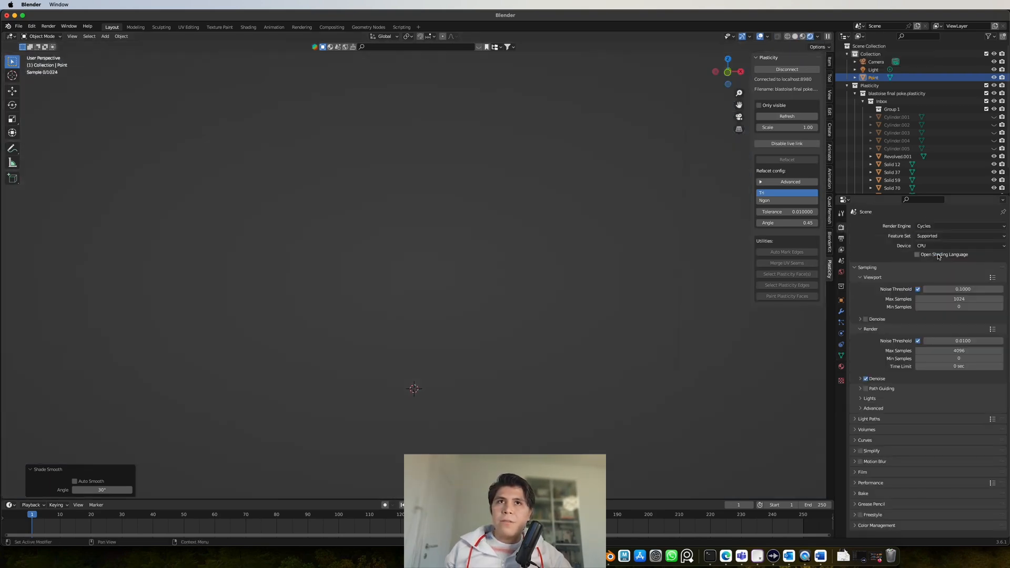
click(939, 246)
click(938, 264)
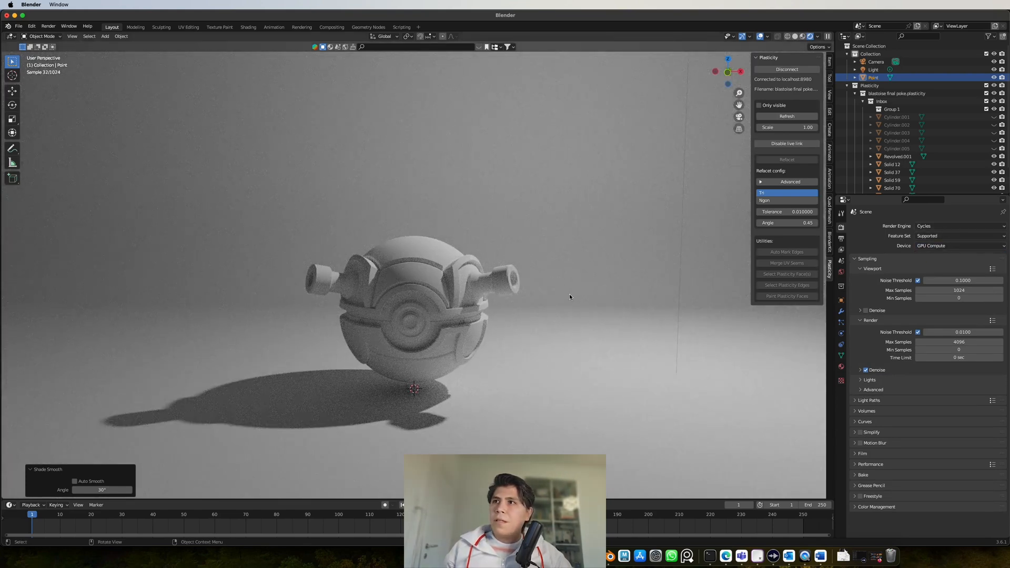
- Delete the scene's original light above the robot
scroll(655, 123, down, 3)
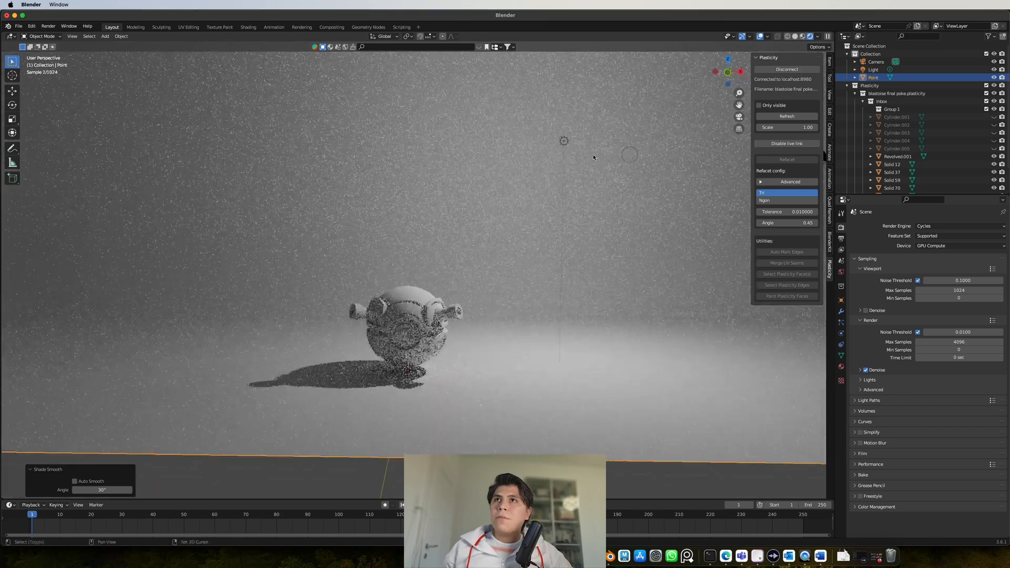
click(566, 142)
key(x)
click(565, 143)
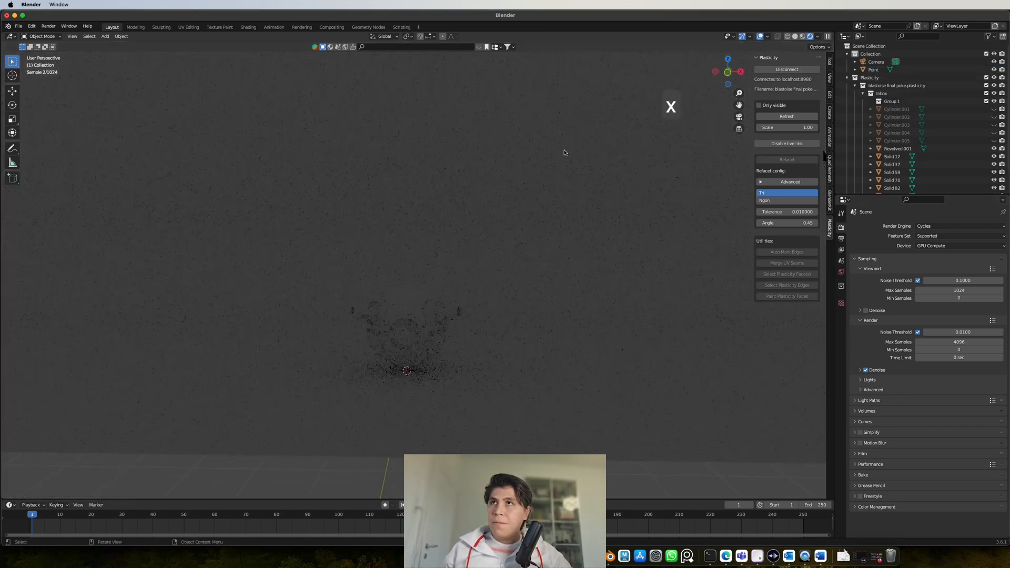
- In front view, add an area light and raise it about 3.66 m along Z, above the robot
click(727, 72)
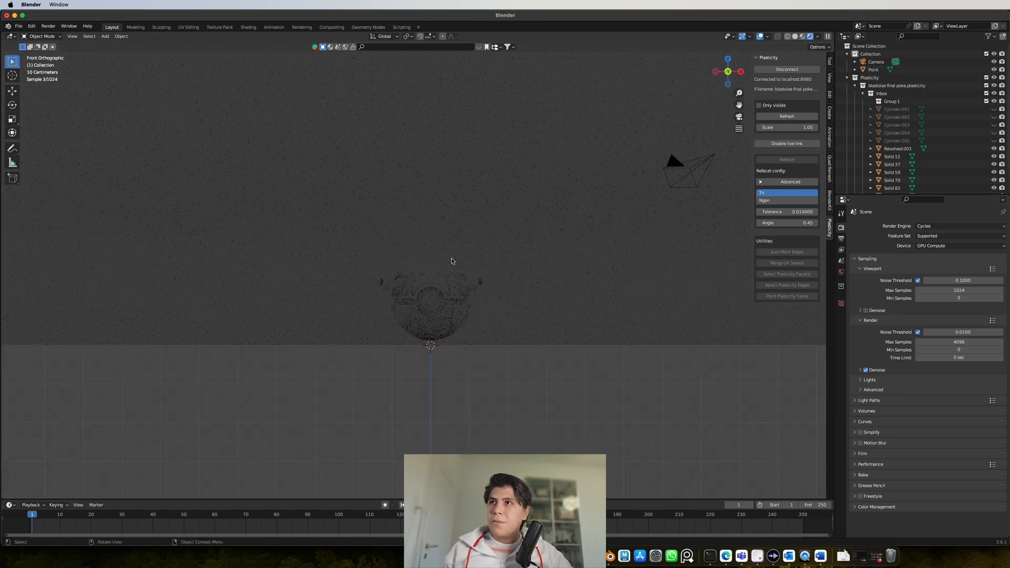
scroll(478, 282, up, 3)
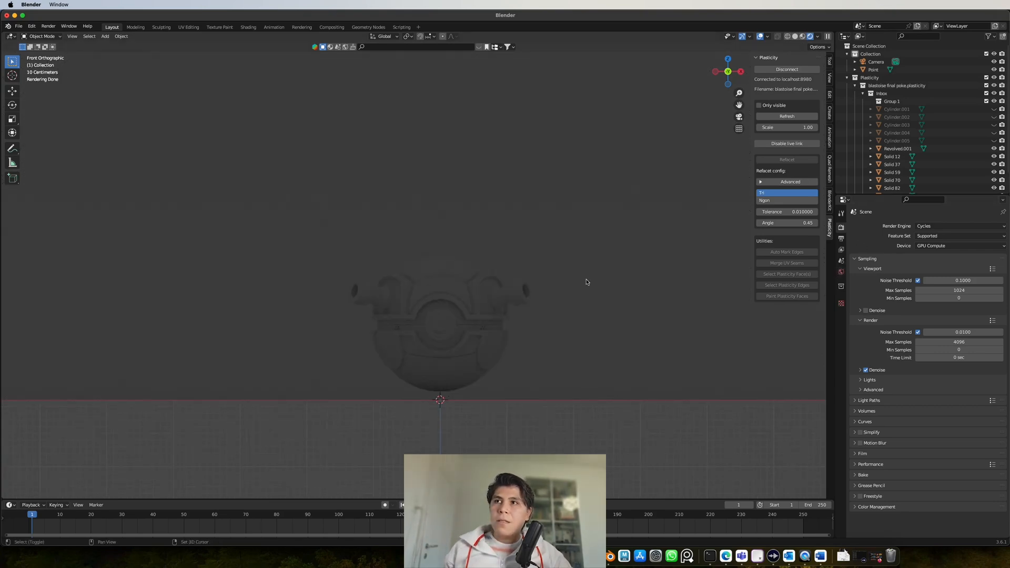
key(shift+a)
mouse_move(578, 369)
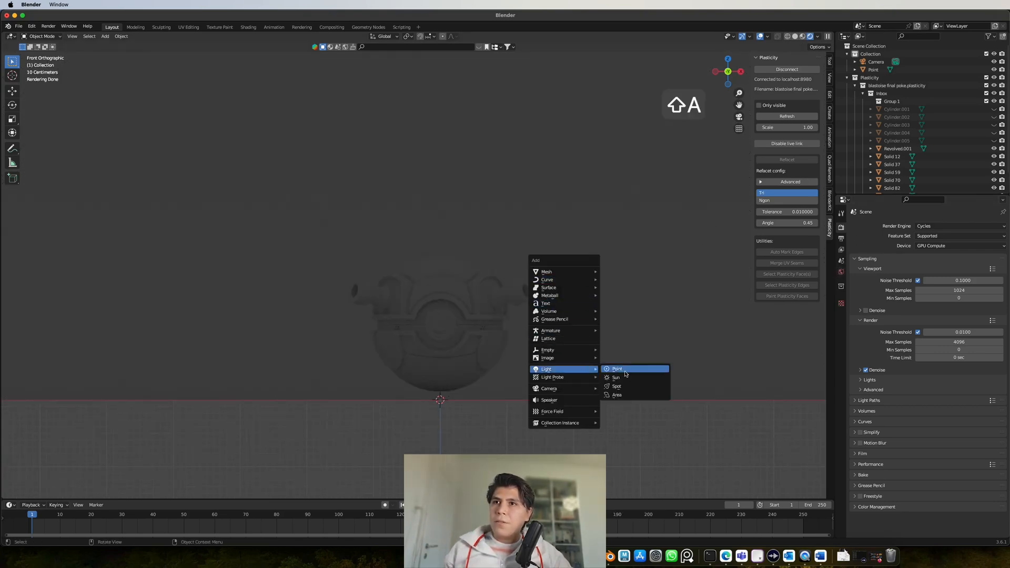
click(629, 394)
key(g)
key(z)
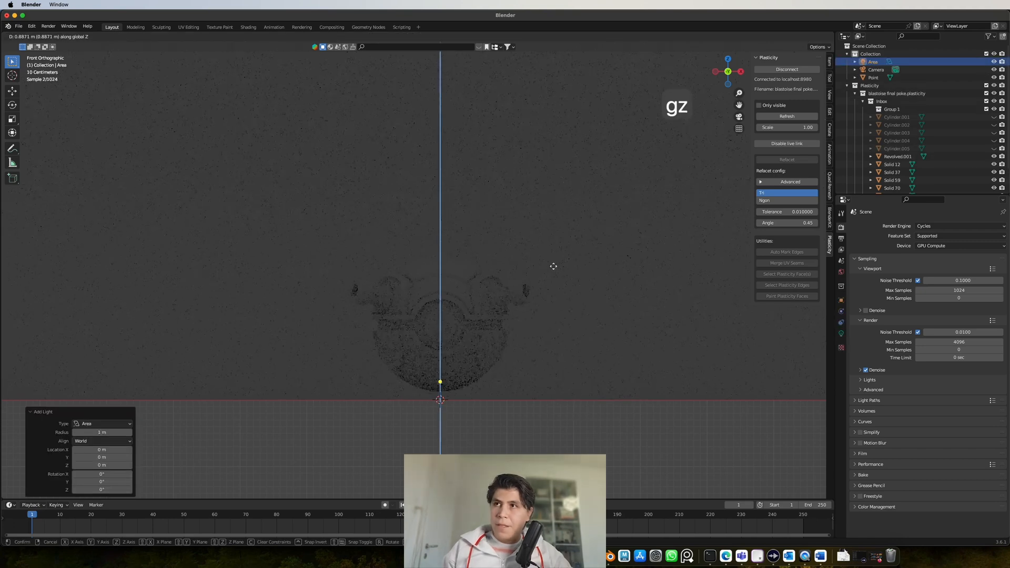
click(568, 117)
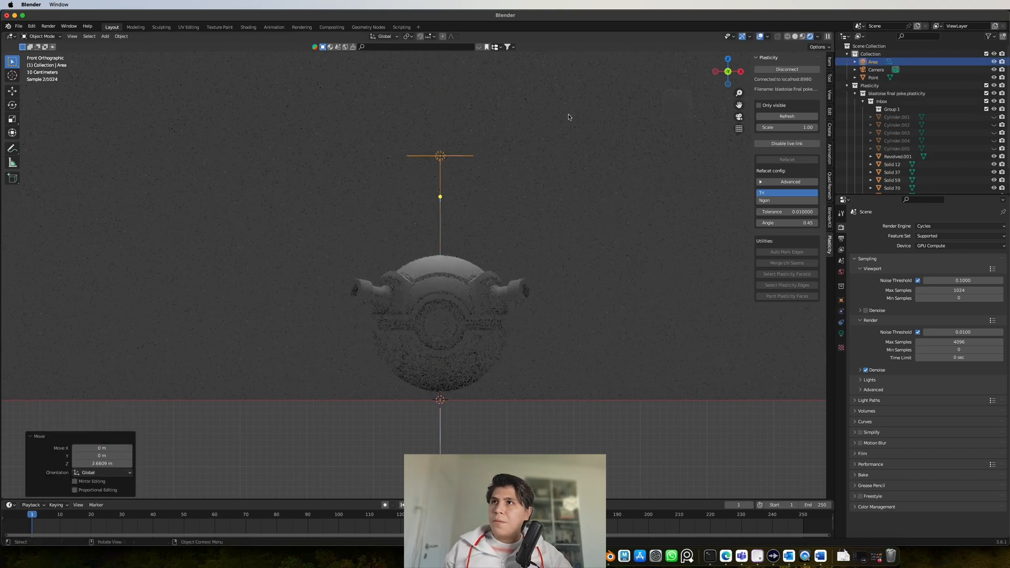
- Try a power of 300 W on the area light, and settle on 200 W
click(841, 334)
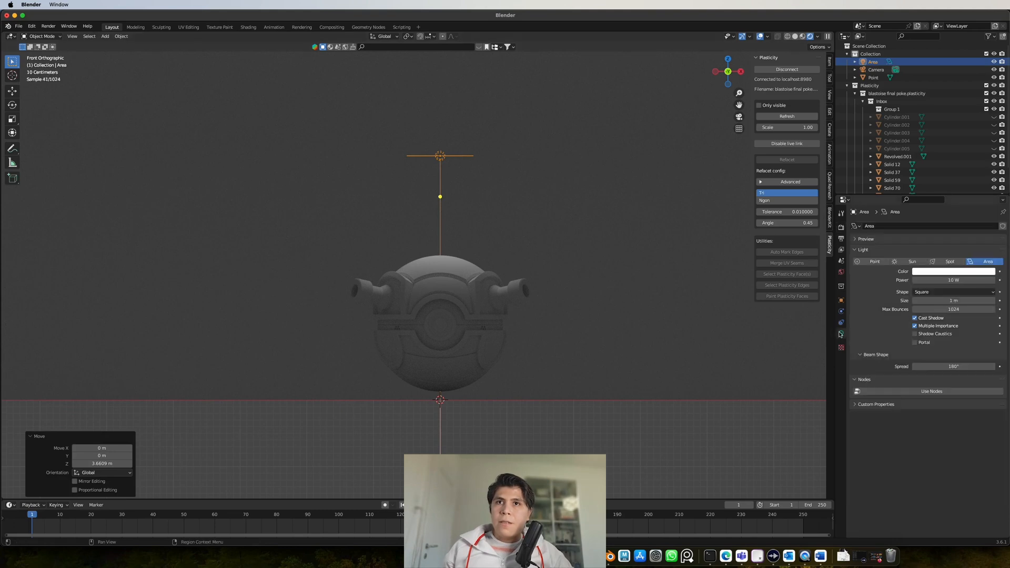
click(955, 280)
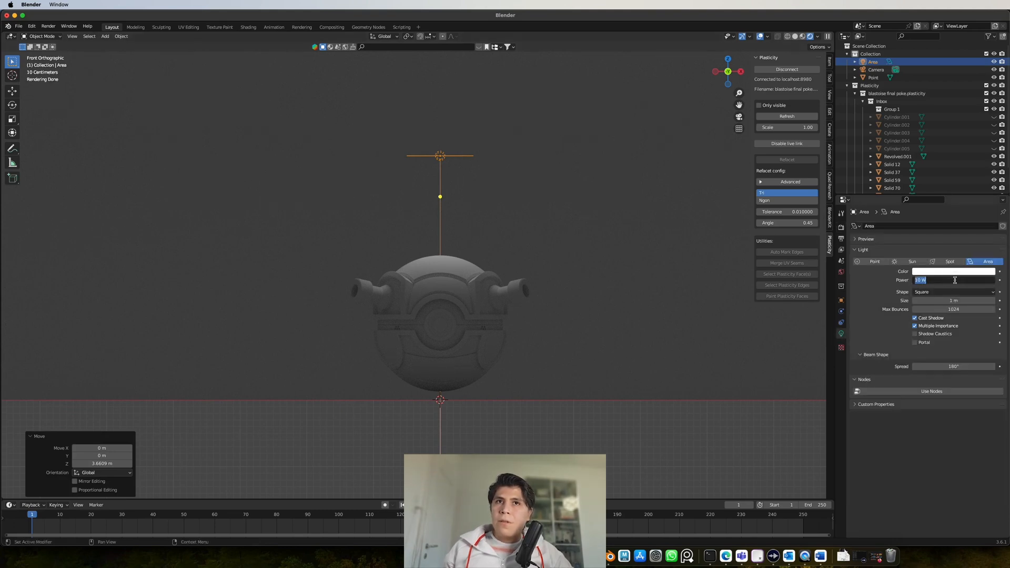
text(300)
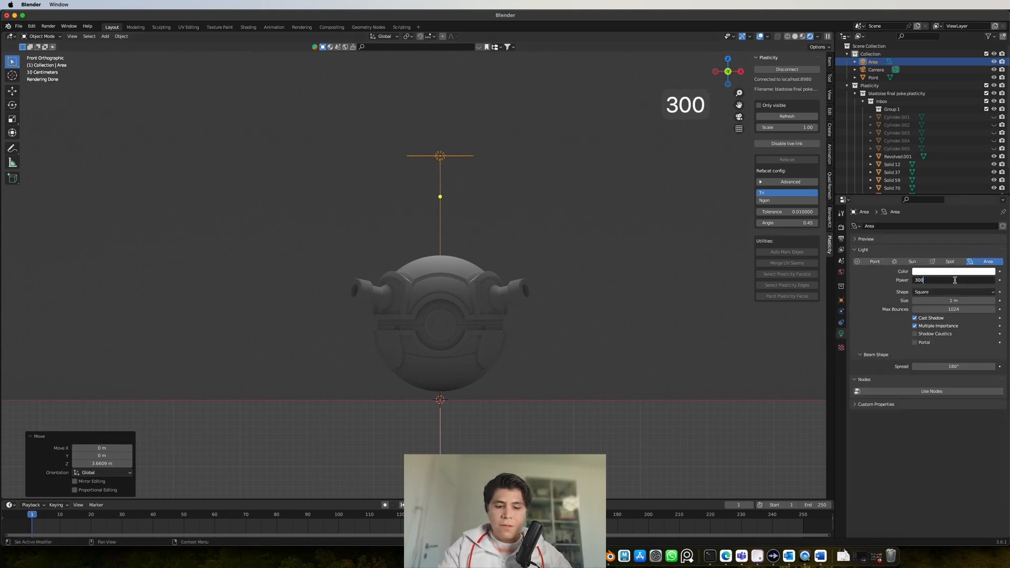
key(Return)
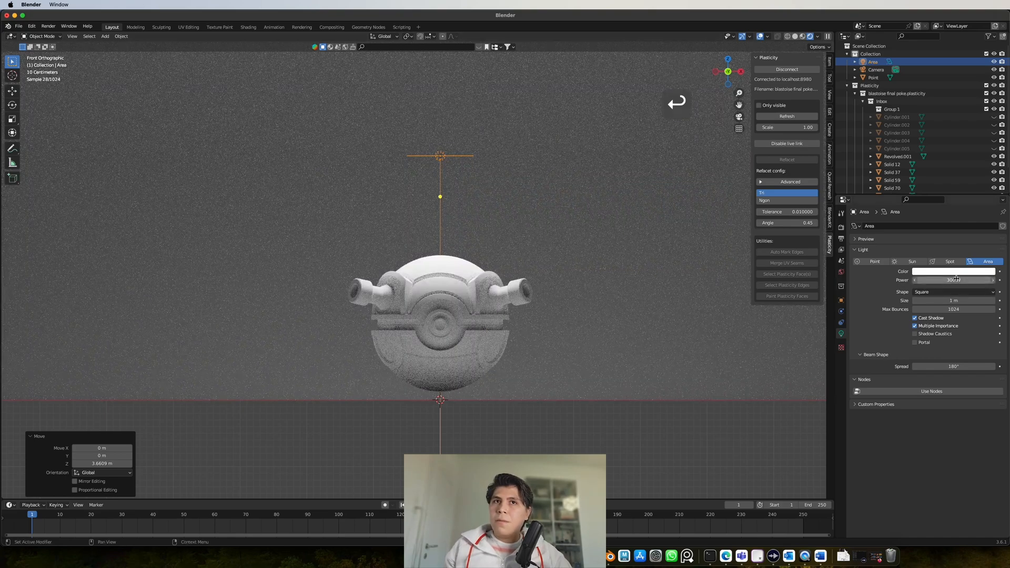
click(956, 279)
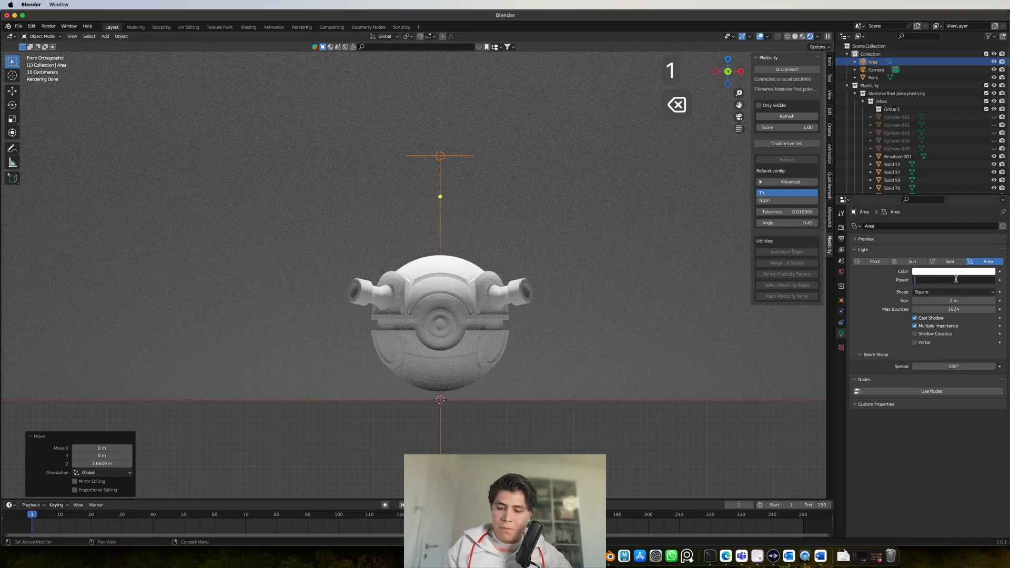
text(200)
key(Return)
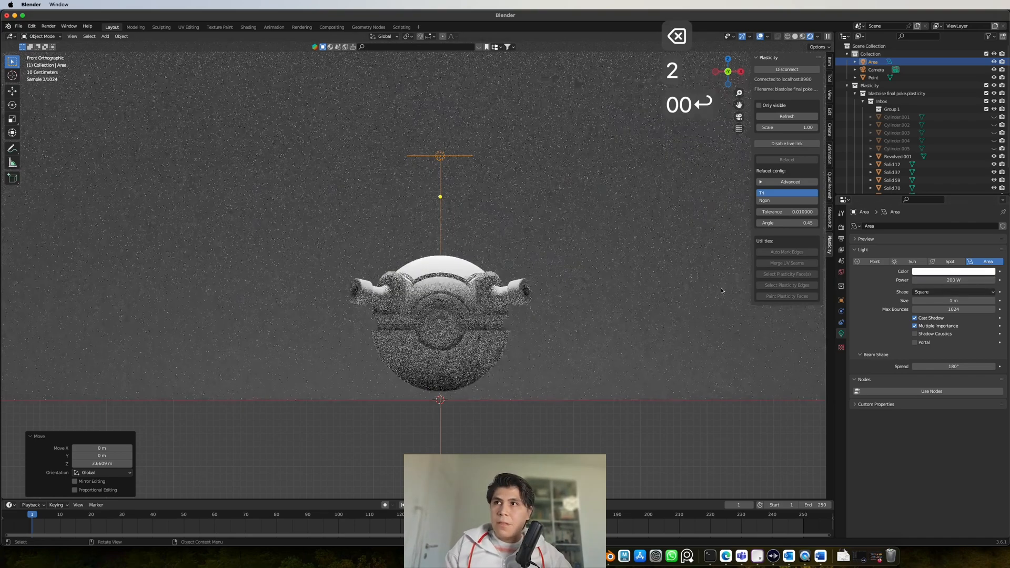
- Select only the robot's parts, without the light and backdrop, and raise them about 0.16 m along Z
click(584, 290)
shift+middle_drag(524, 302, 522, 287)
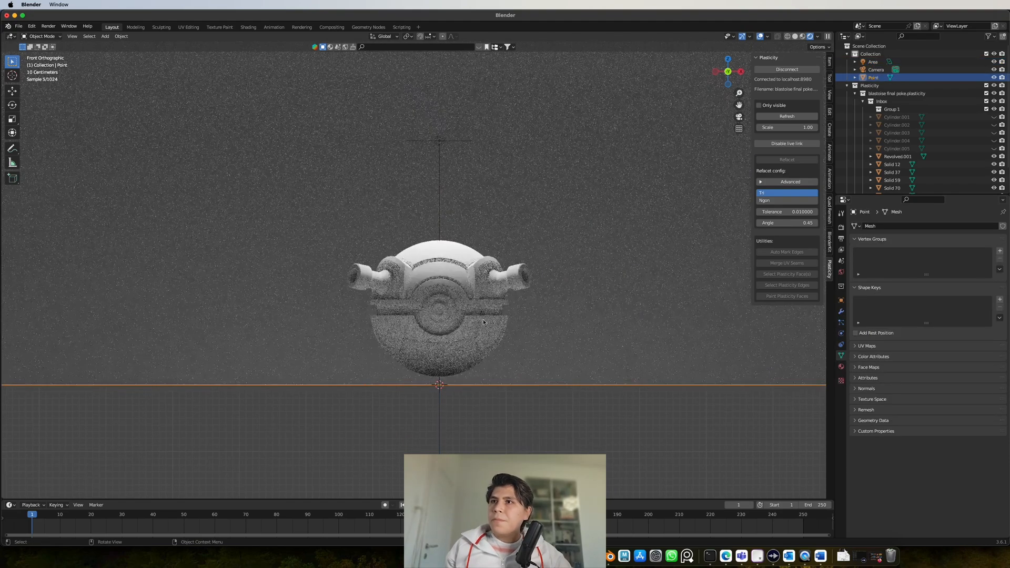
drag(338, 220, 588, 406)
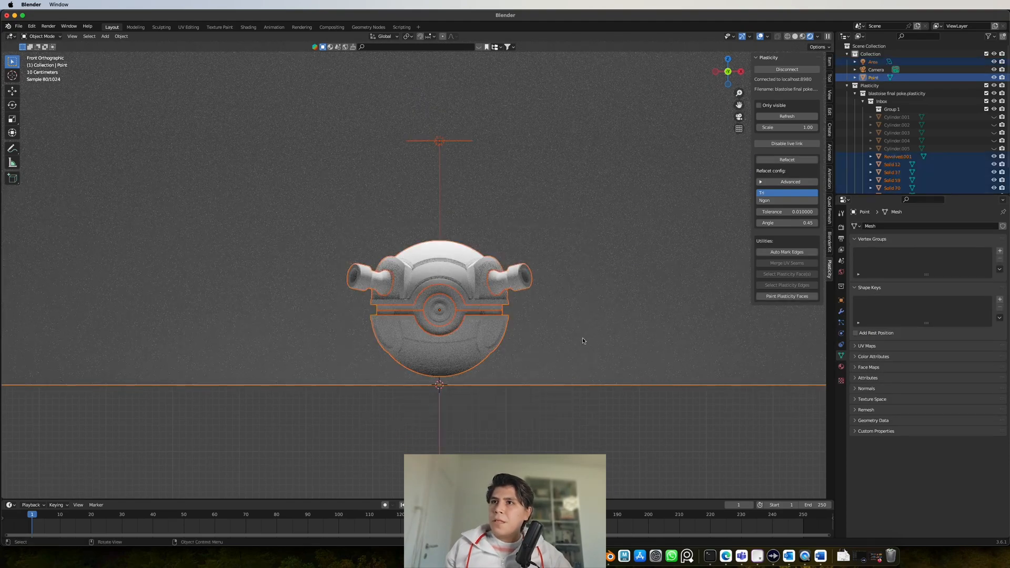
shift+drag(604, 227, 574, 311)
shift+drag(545, 99, 376, 185)
shift+drag(579, 91, 343, 180)
key(g)
key(z)
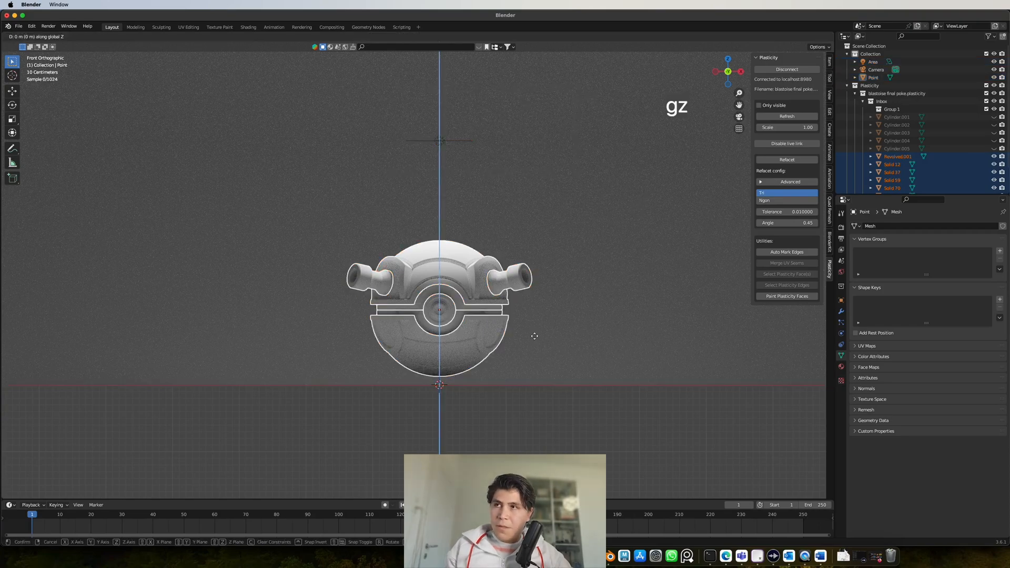
click(533, 327)
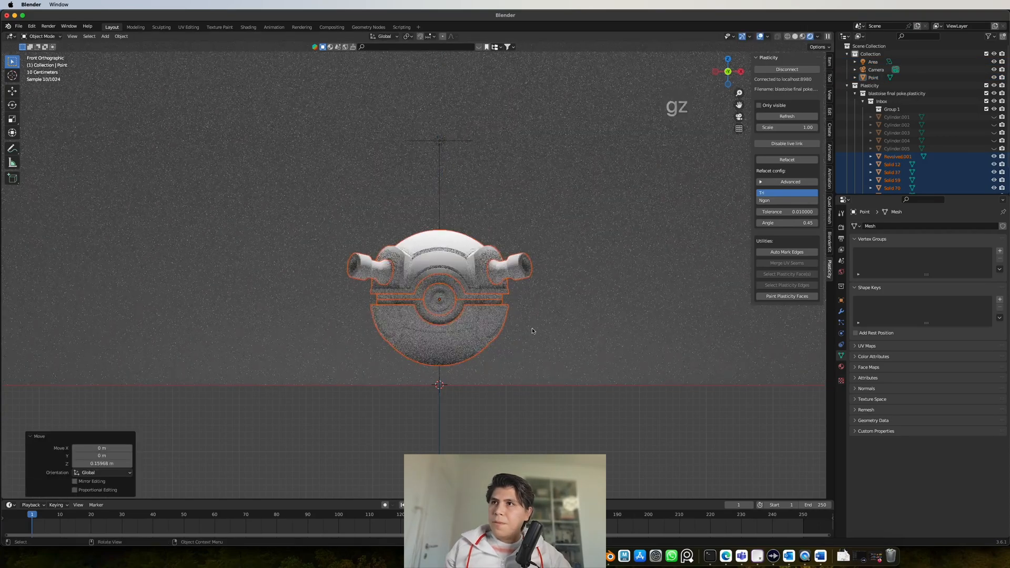
- Duplicate the overhead area light and place the copy beside the robot, about 3.87 m along X and 2.15 m lower
click(441, 184)
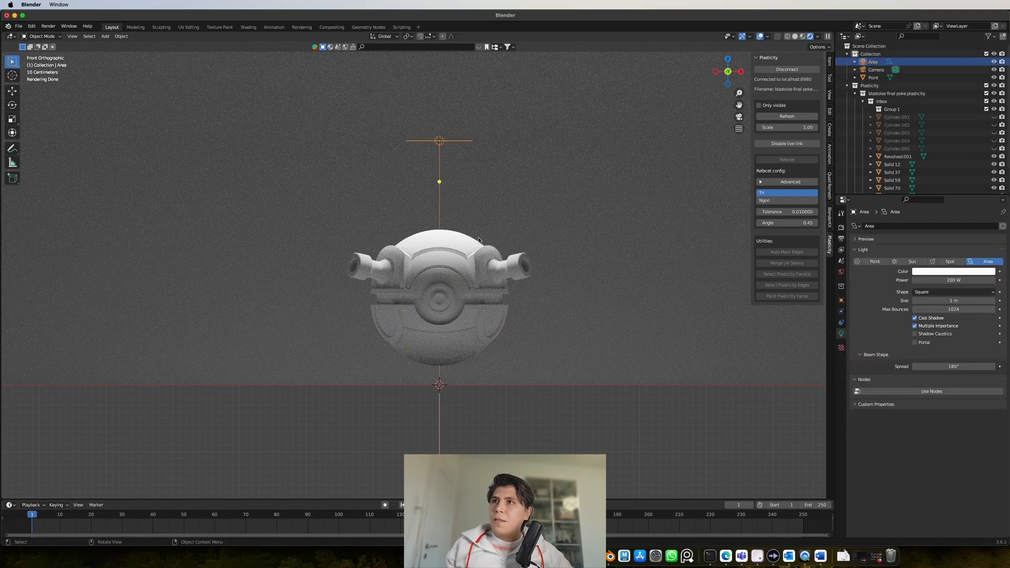
shift+middle_drag(479, 240, 466, 238)
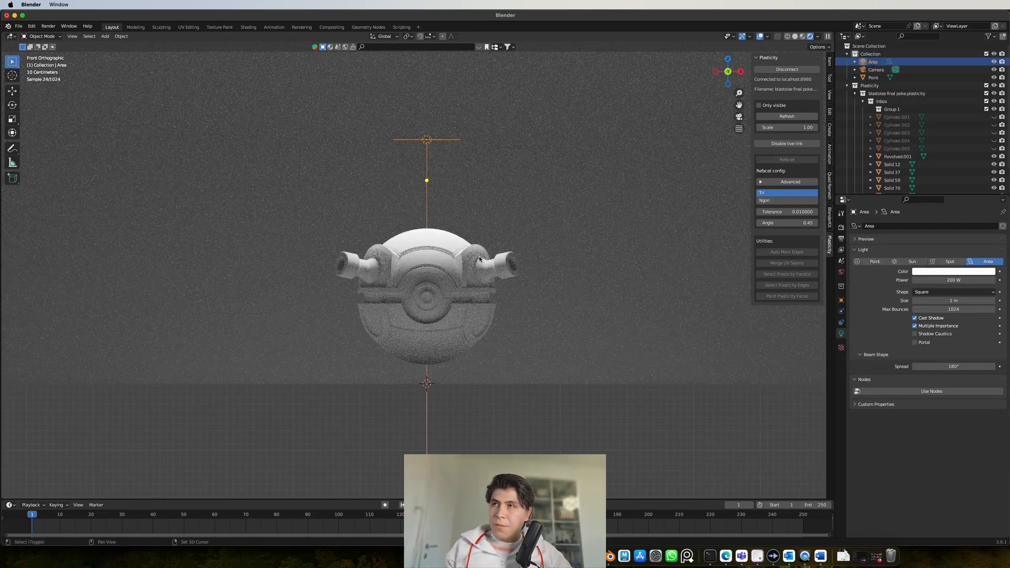
key(shift+d)
click(726, 403)
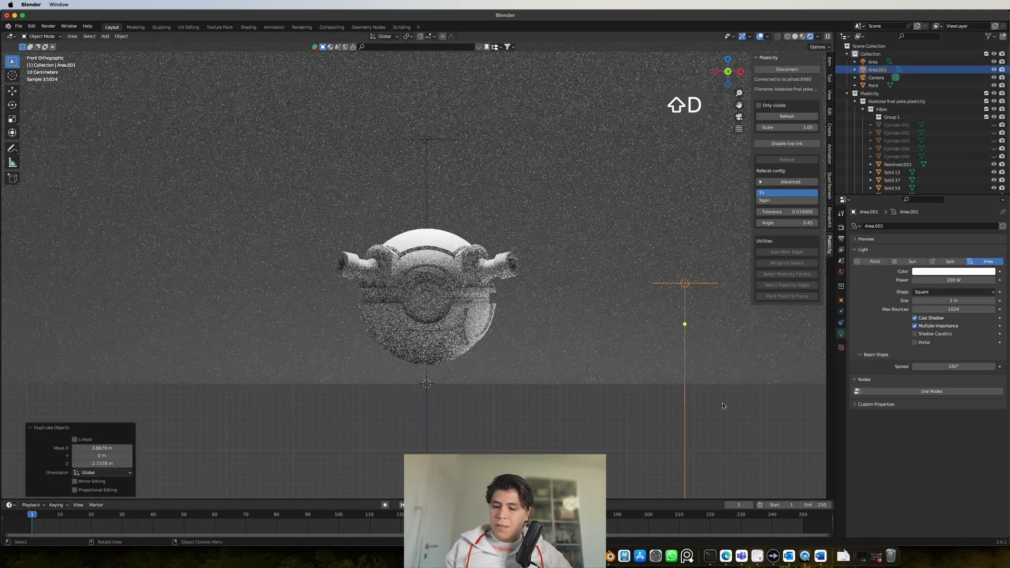
- Rotate the side area light about 89° to face the robot, and place a copy facing it about 7.85 m along negative X
key(r)
click(551, 309)
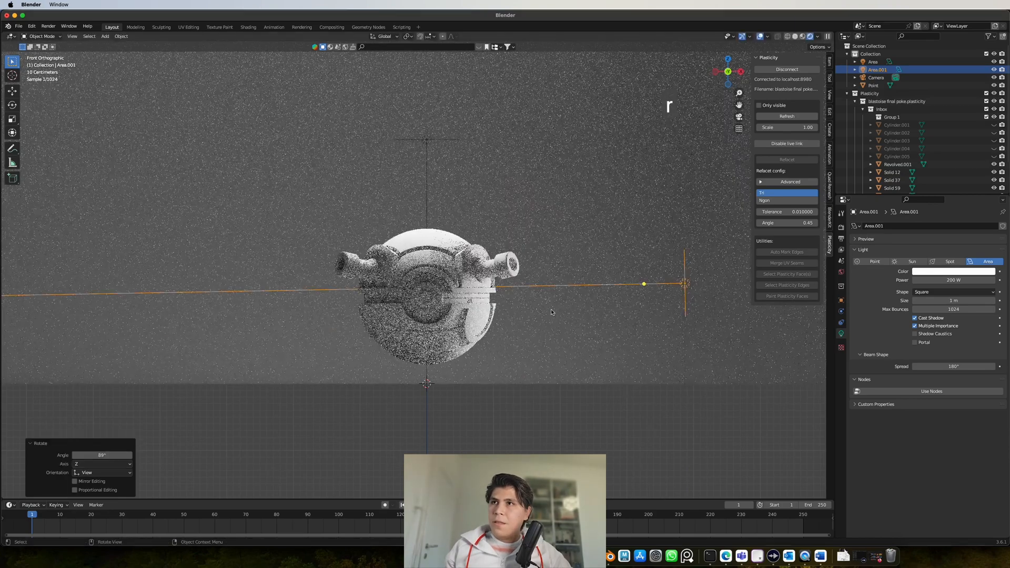
key(shift+d)
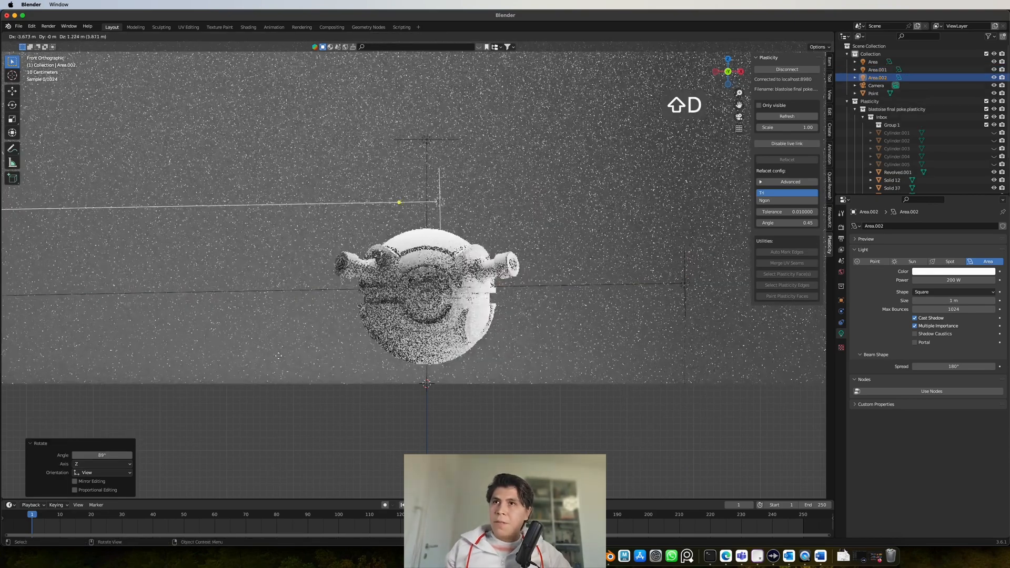
click(117, 417)
key(r)
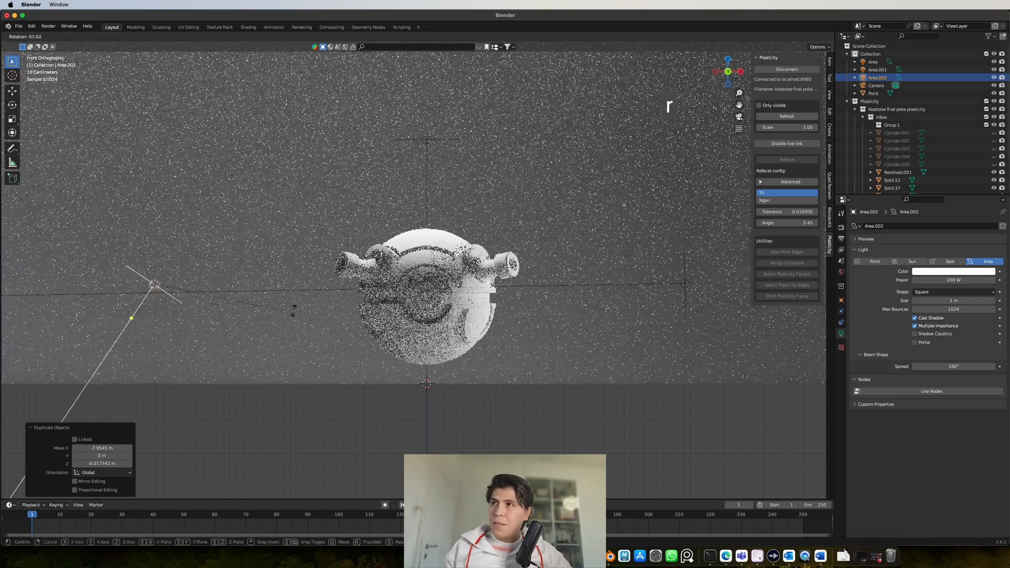
click(109, 172)
click(519, 419)
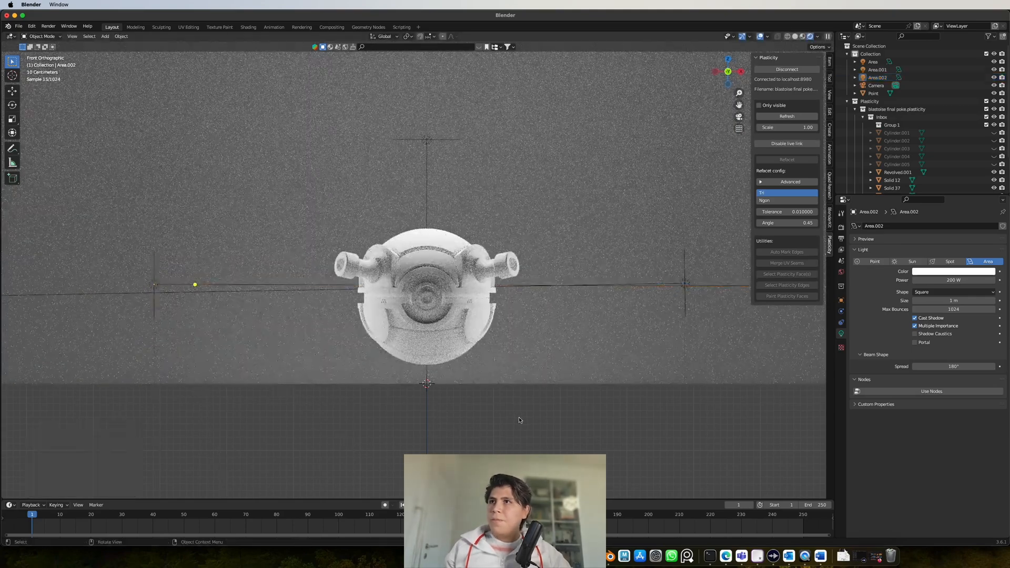
- Give the robot's upper shell a new material named "brown shell"
middle_drag(519, 419, 463, 273)
scroll(519, 292, down, 5)
middle_drag(530, 306, 574, 297)
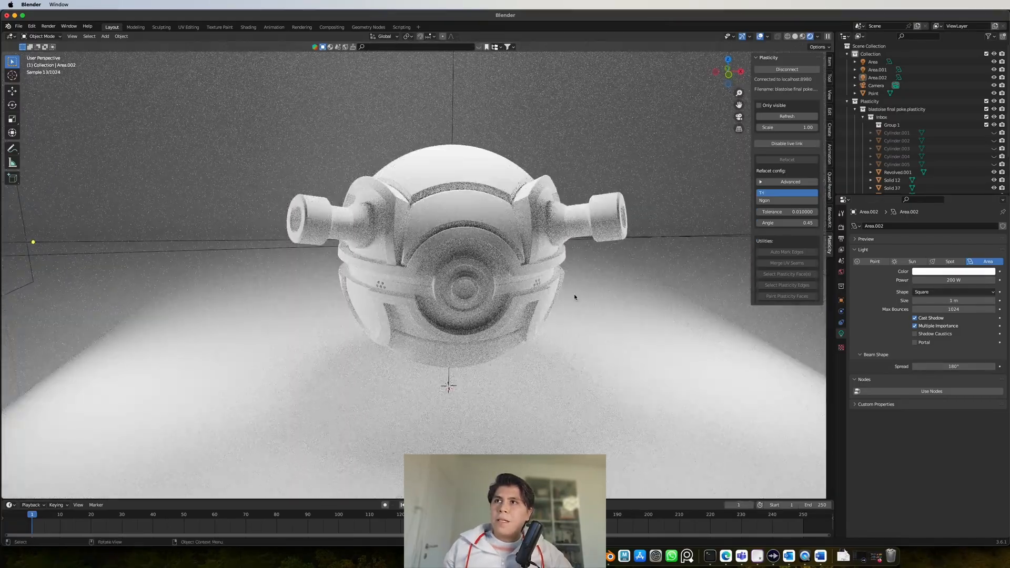
click(523, 202)
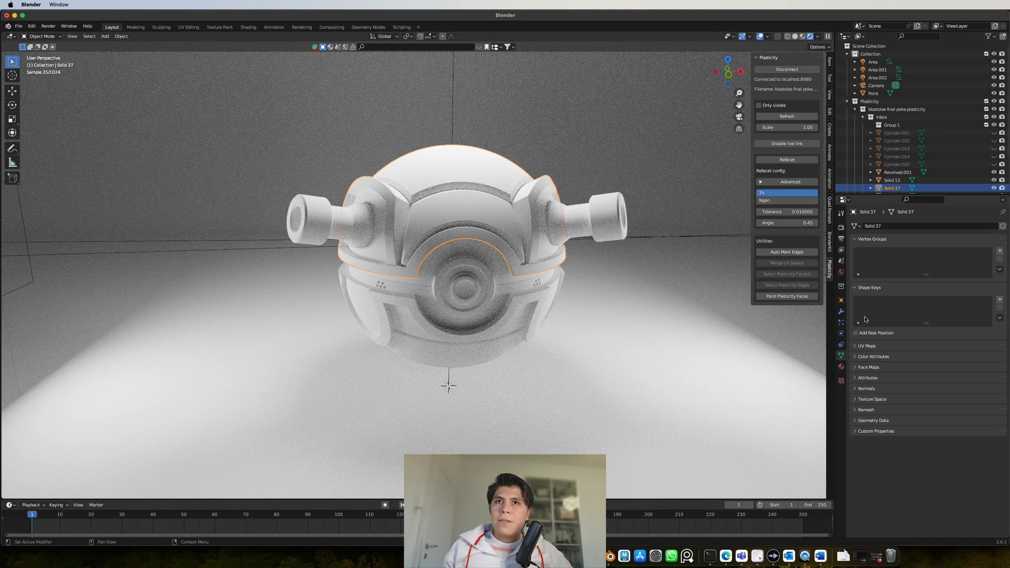
click(841, 368)
click(946, 260)
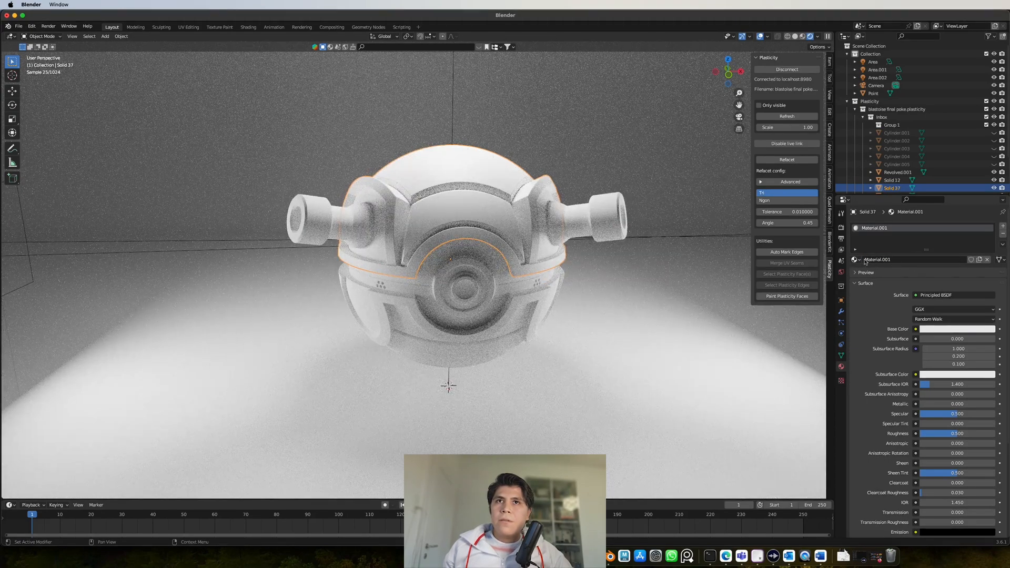
click(920, 259)
text(bro)
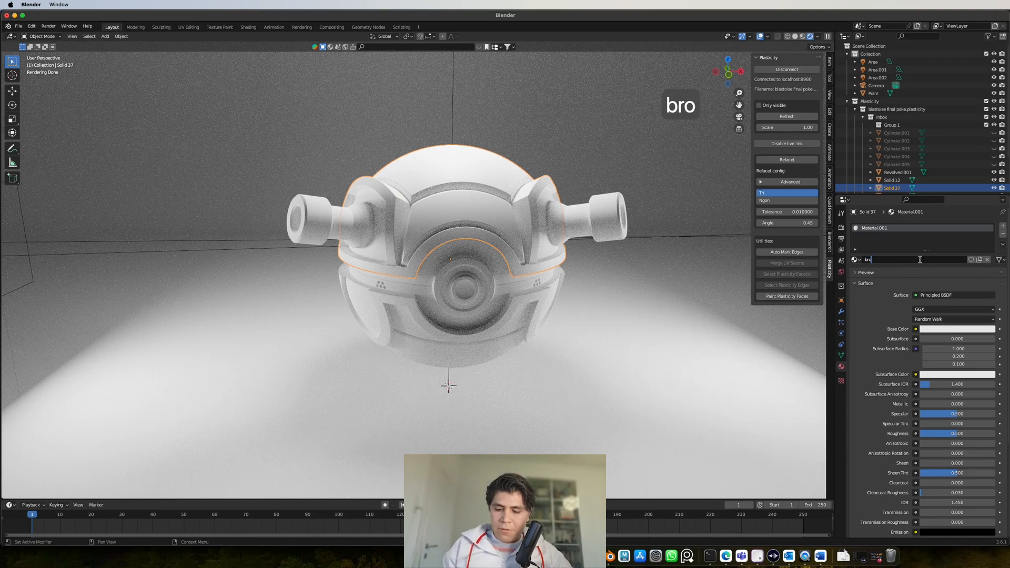
text(wn shee)
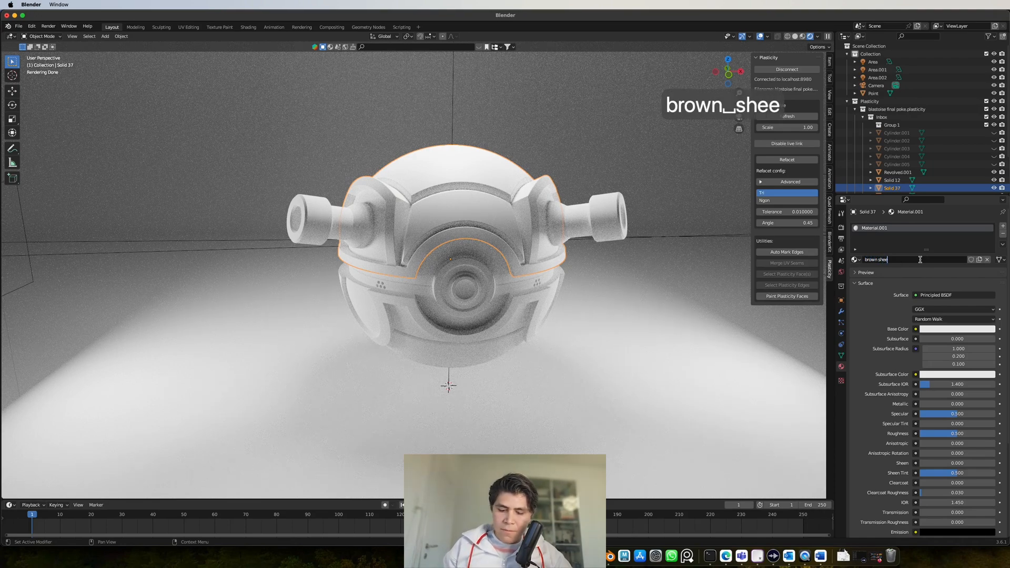
key(BackSpace)
text(ll)
key(Return)
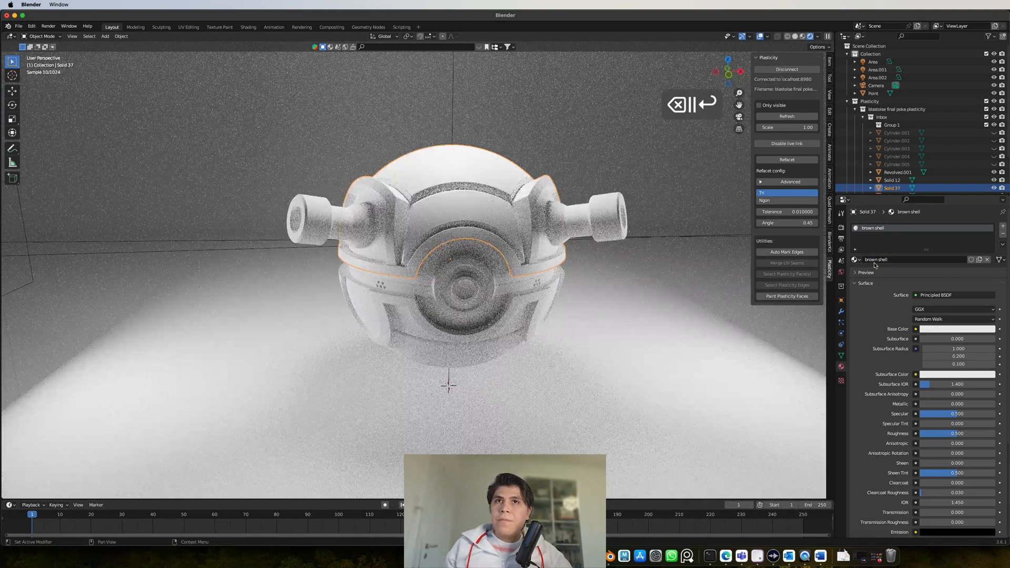
- Set the brown shell material's base color to a dark orange-brown with hue about 0.033 and value about 0.157
click(953, 329)
drag(946, 266, 947, 264)
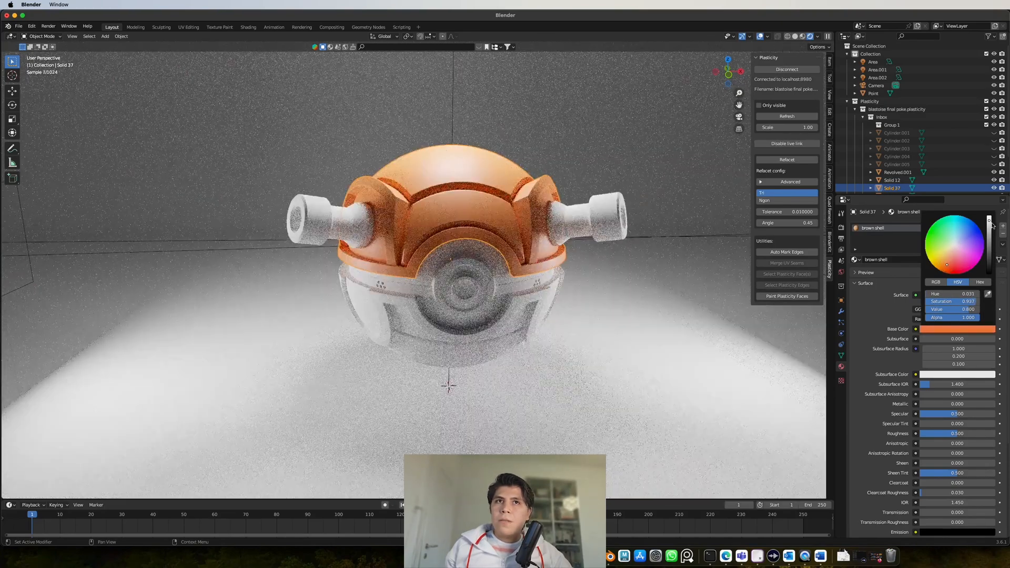
drag(989, 221, 989, 246)
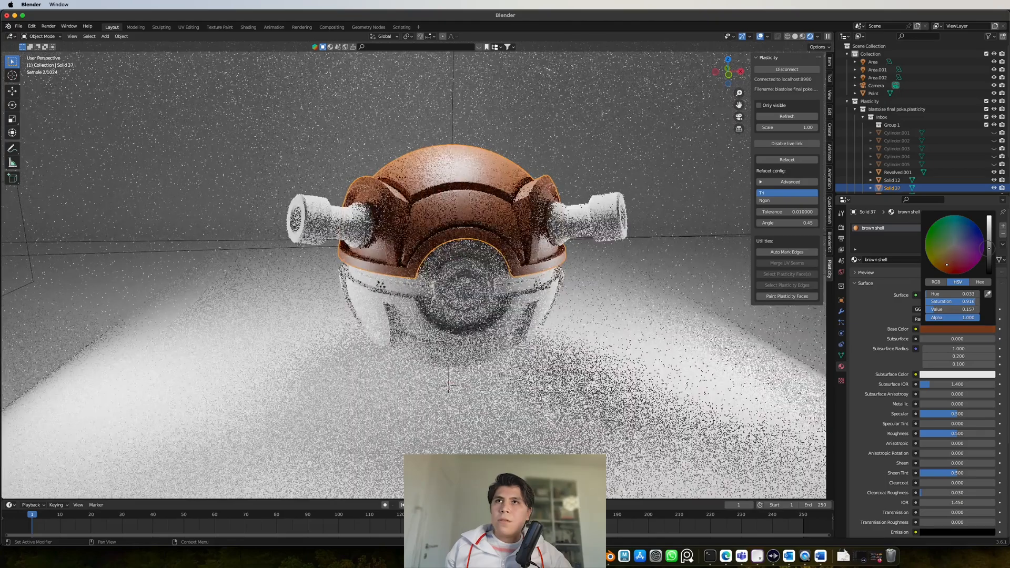
middle_drag(523, 337, 533, 272)
scroll(533, 272, up, 3)
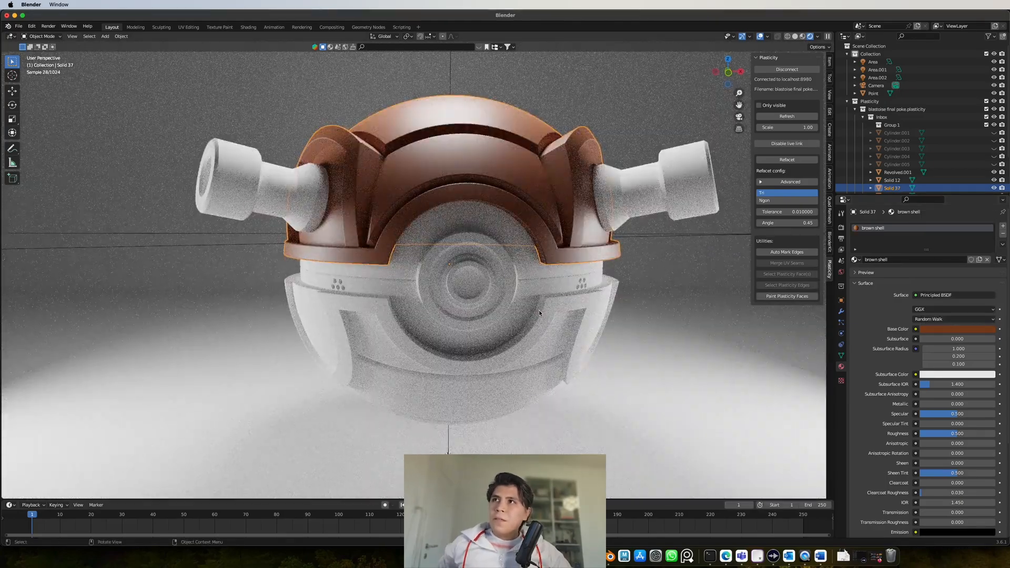
click(682, 242)
middle_drag(653, 241, 610, 248)
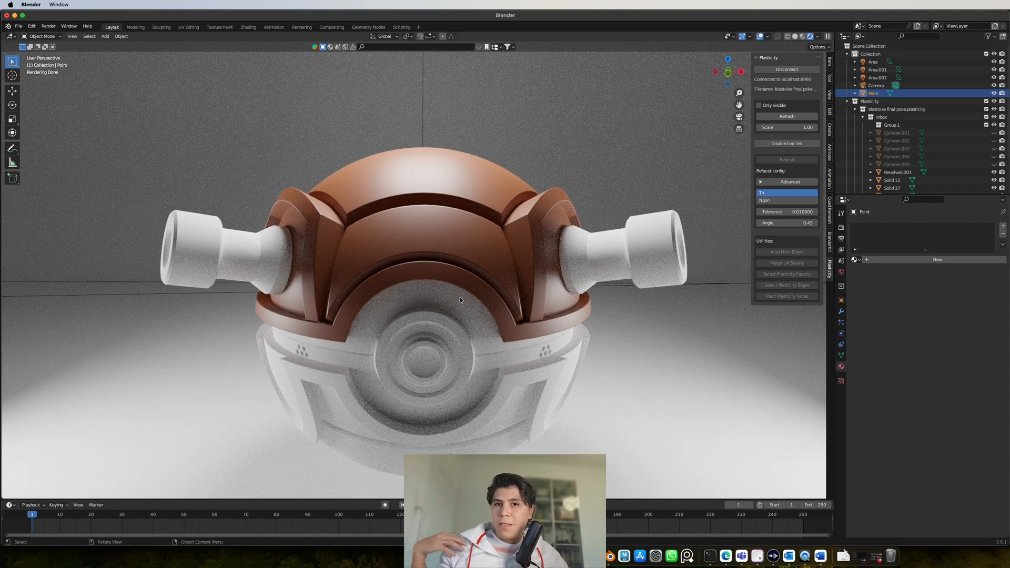
- Add a second material slot to the upper shell with a new material named "white belt"
click(441, 280)
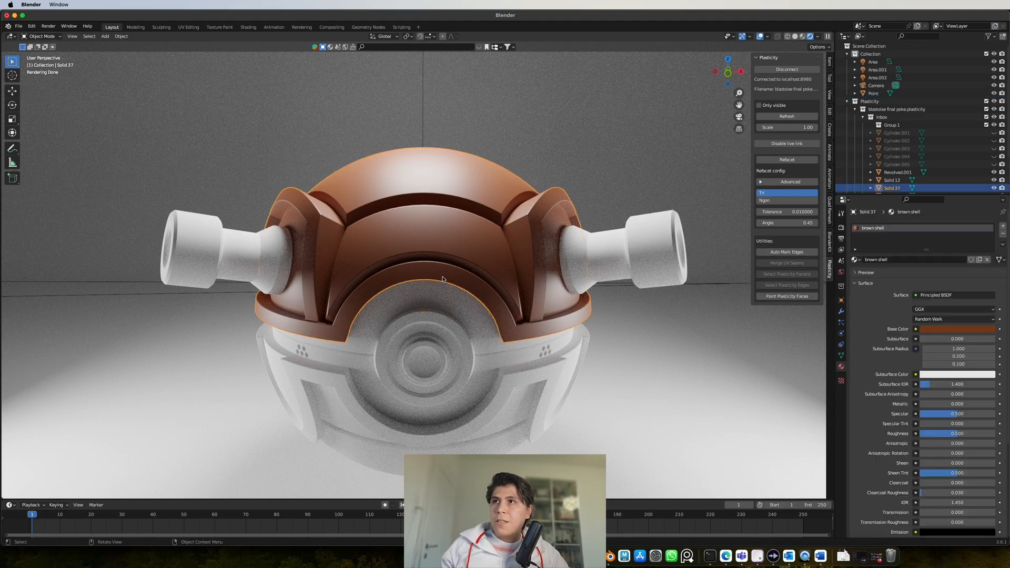
click(1002, 226)
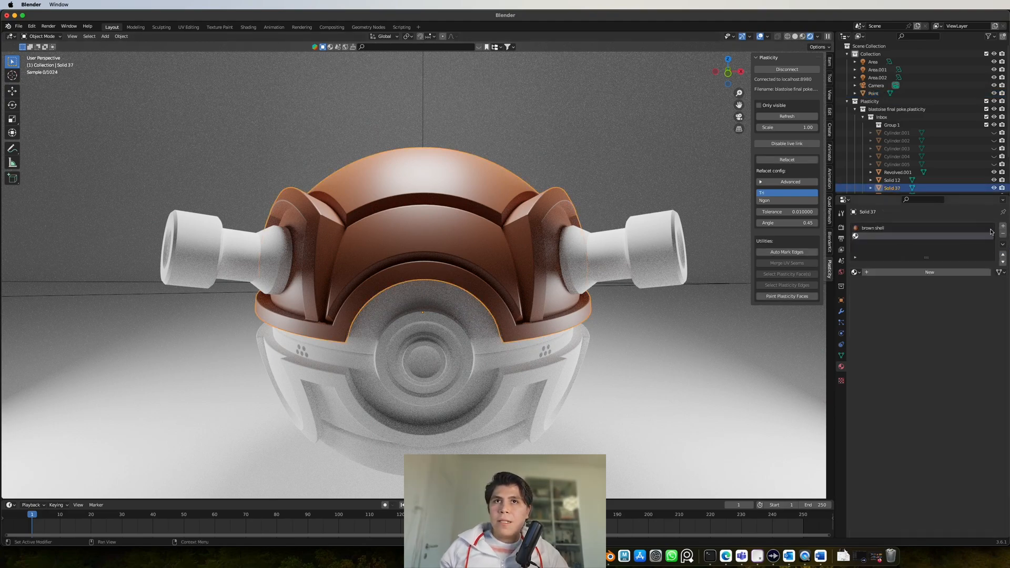
click(883, 272)
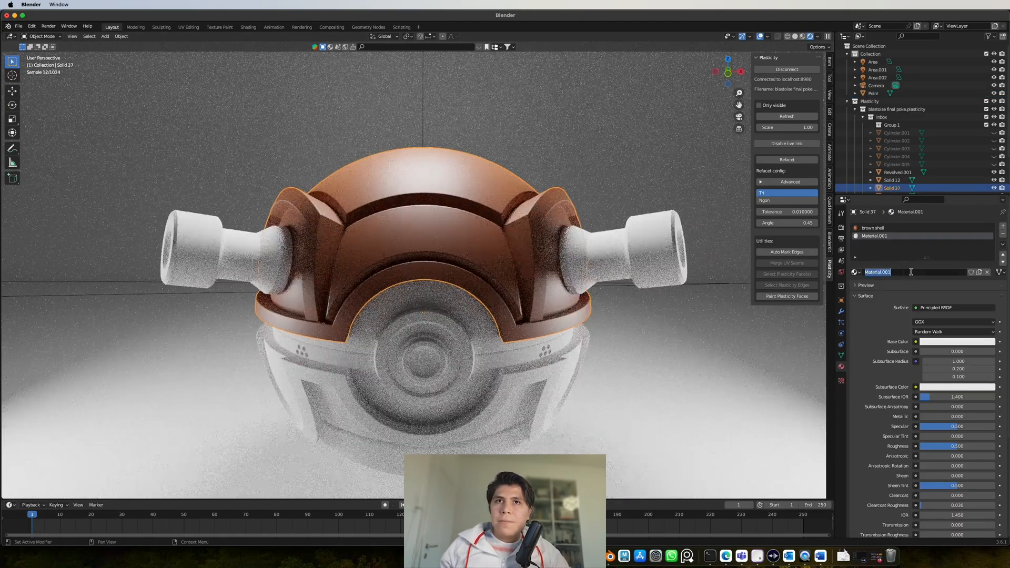
text(white b)
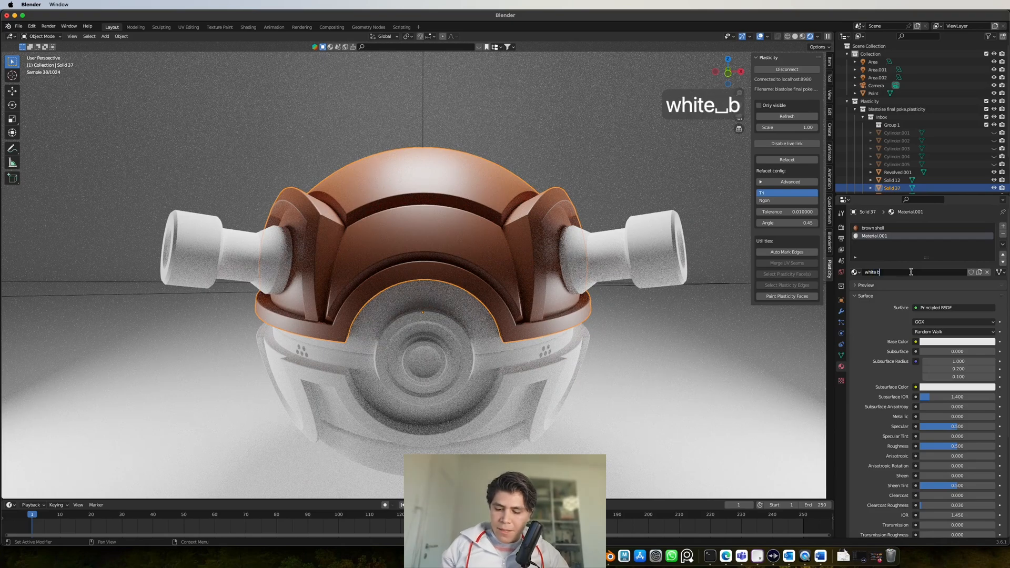
text(elt)
key(Return)
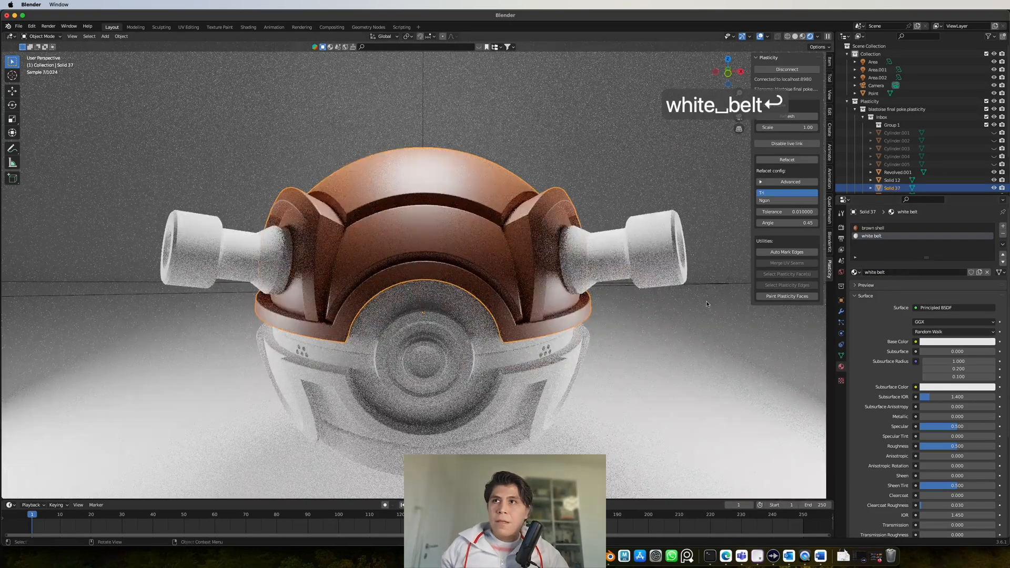
- Enter Edit Mode on the upper shell in material preview shading, with face selection active and all faces deselected
key(Tab)
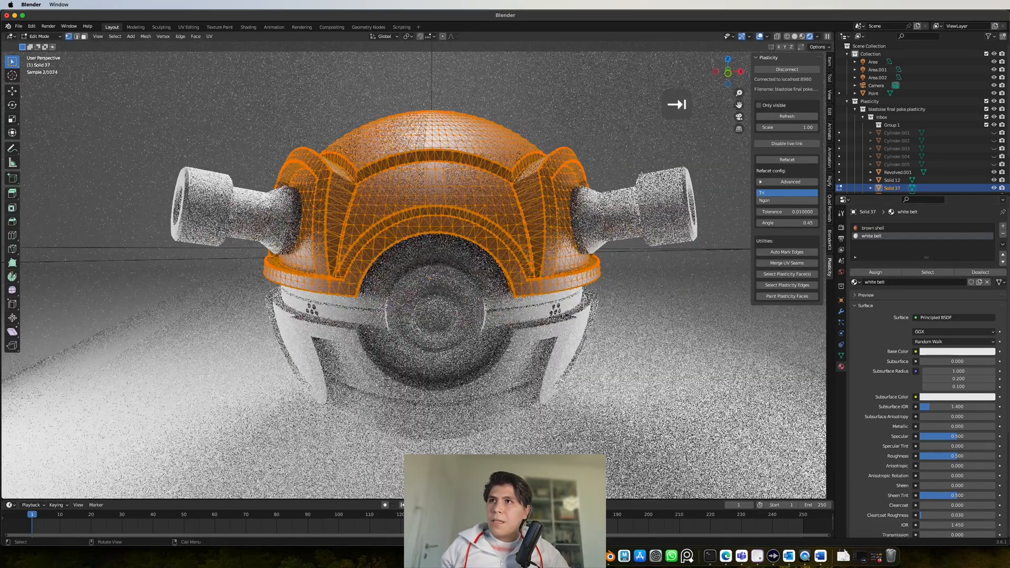
click(802, 37)
scroll(490, 213, up, 3)
shift+middle_drag(490, 212, 463, 254)
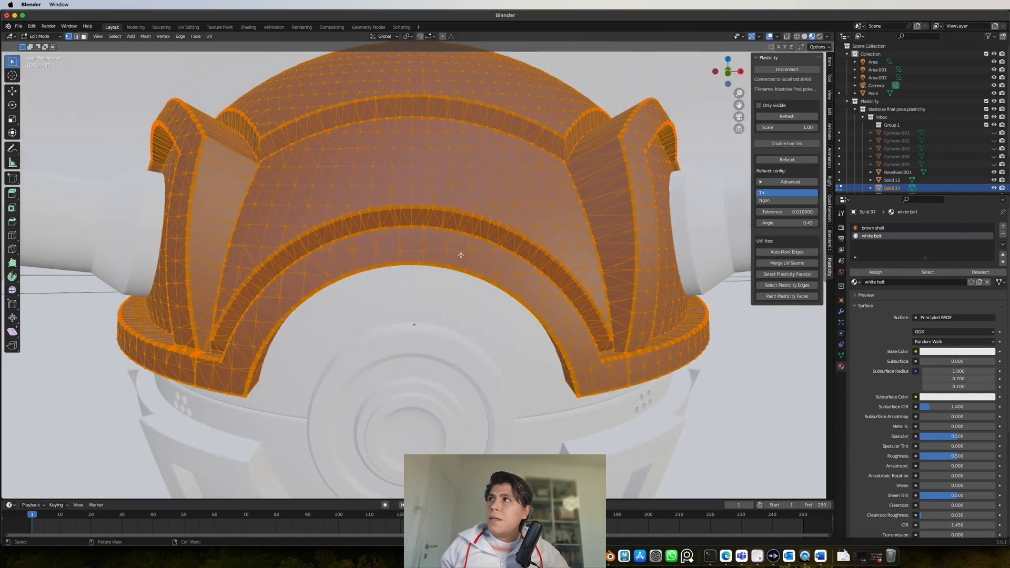
scroll(466, 262, down, 3)
key(alt+a)
key(3)
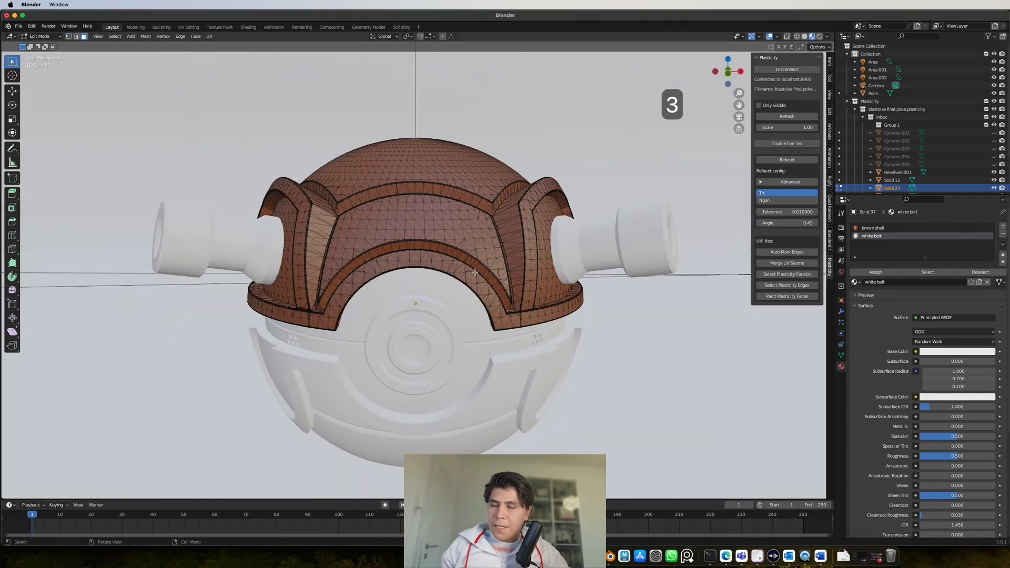
- Select the seam-bounded faces all around the upper shell's lower rim, including its underside and ledges, and assign the white belt material to them
key(l)
key(l)
key(l)
key(l)
key(l)
middle_drag(307, 315, 372, 358)
key(super+z)
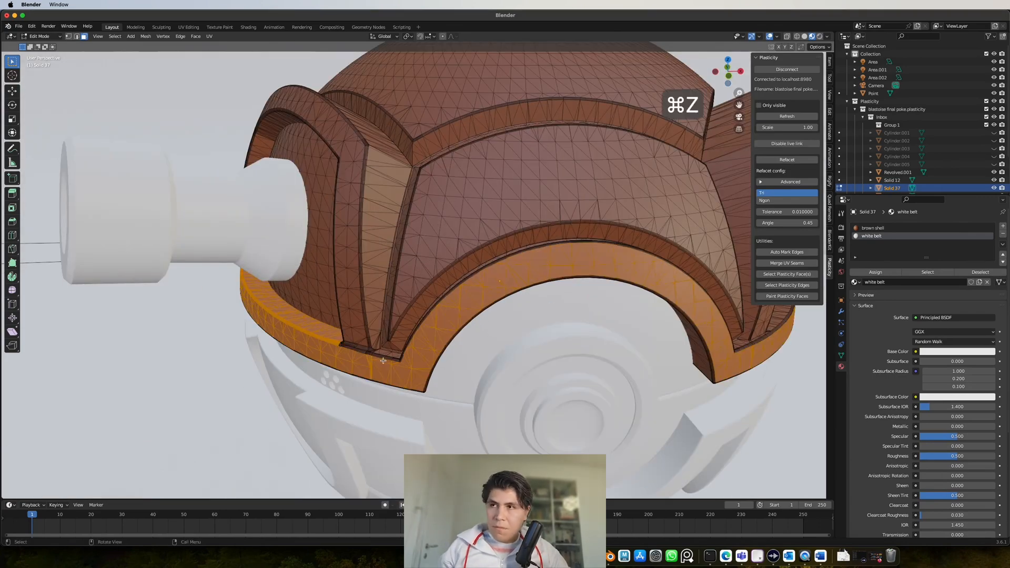
key(l)
key(l)
key(l)
key(l)
key(l)
key(l)
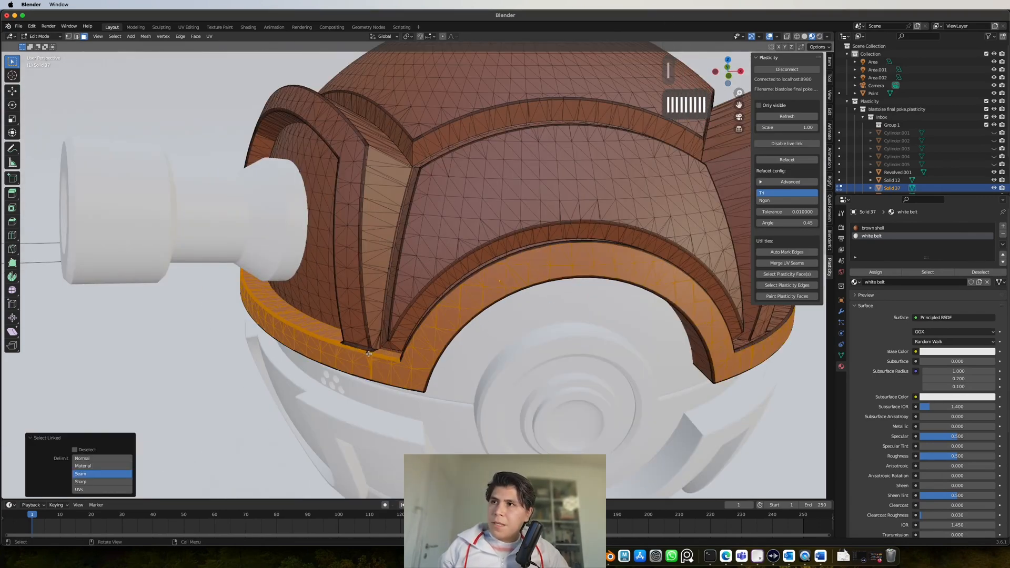
key(l)
middle_drag(611, 248, 485, 361)
key(l)
key(l)
key(l)
scroll(402, 356, down, 8)
key(KP_Decimal)
middle_drag(402, 356, 381, 370)
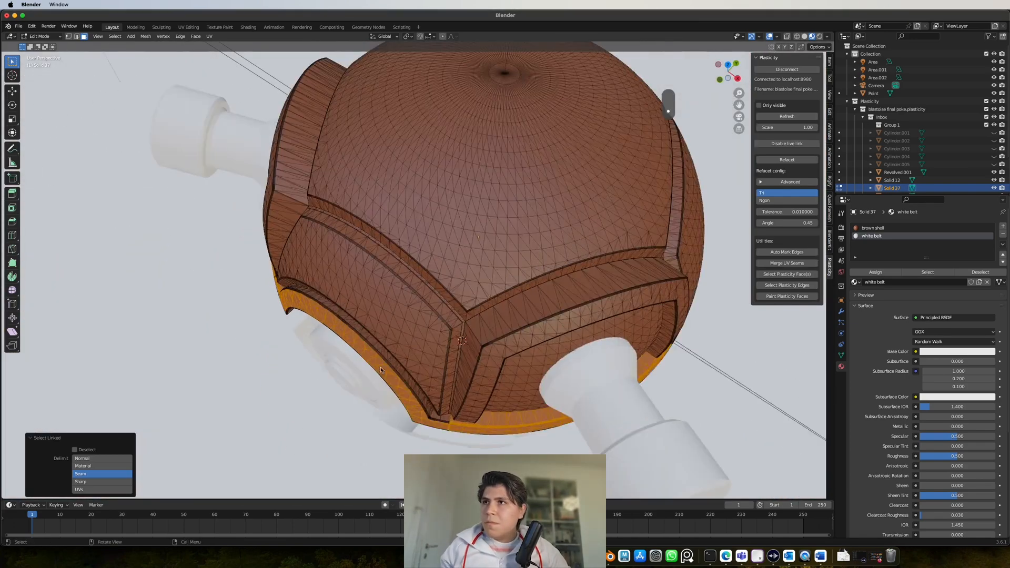
scroll(381, 370, up, 3)
key(l)
middle_drag(324, 332, 284, 274)
key(l)
key(l)
key(l)
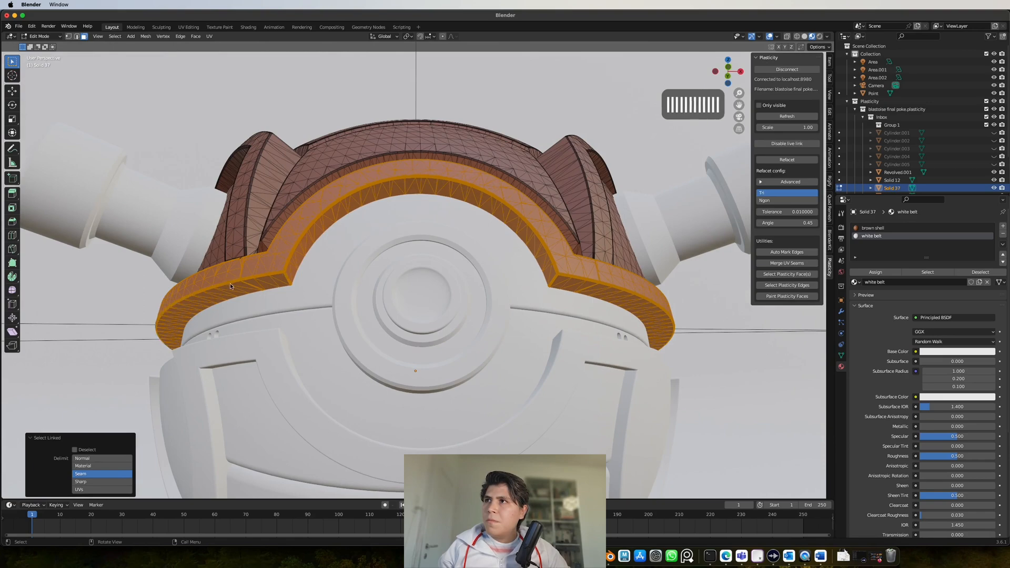
middle_drag(605, 315, 308, 393)
key(l)
key(l)
middle_drag(400, 411, 498, 345)
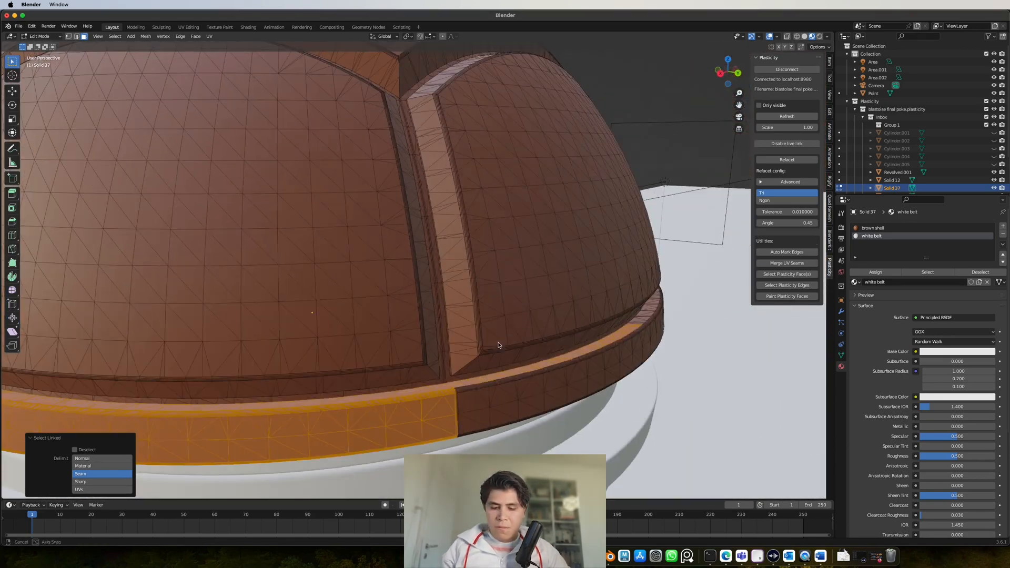
key(l)
key(l)
key(l)
key(l)
key(l)
middle_drag(645, 311, 465, 333)
scroll(484, 344, down, 3)
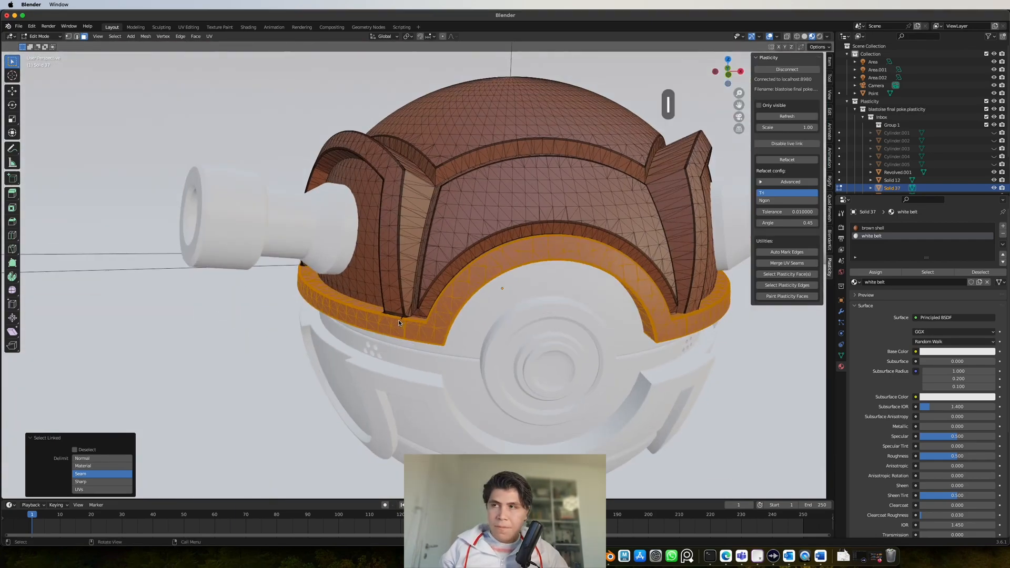
middle_drag(402, 318, 463, 332)
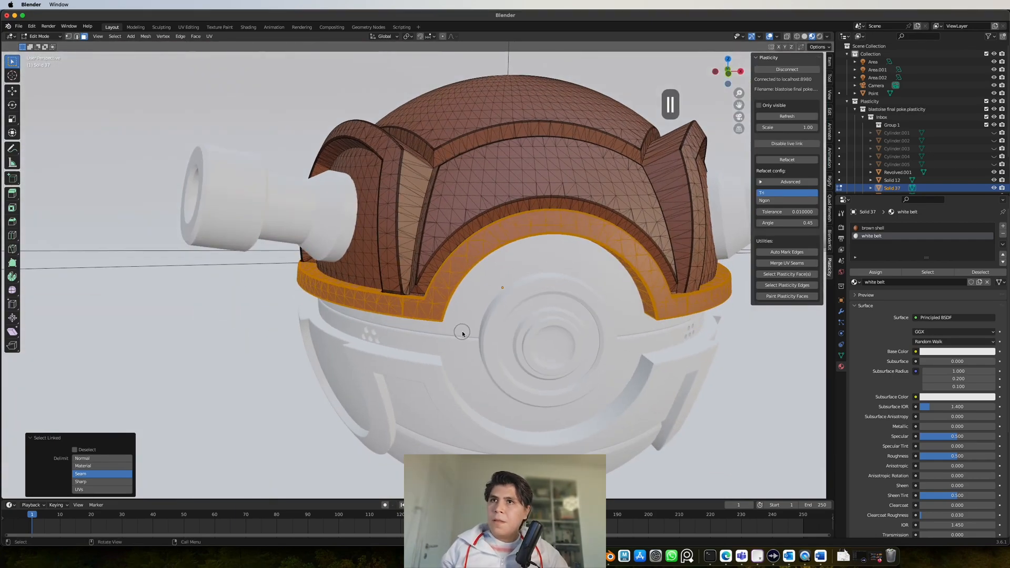
click(875, 272)
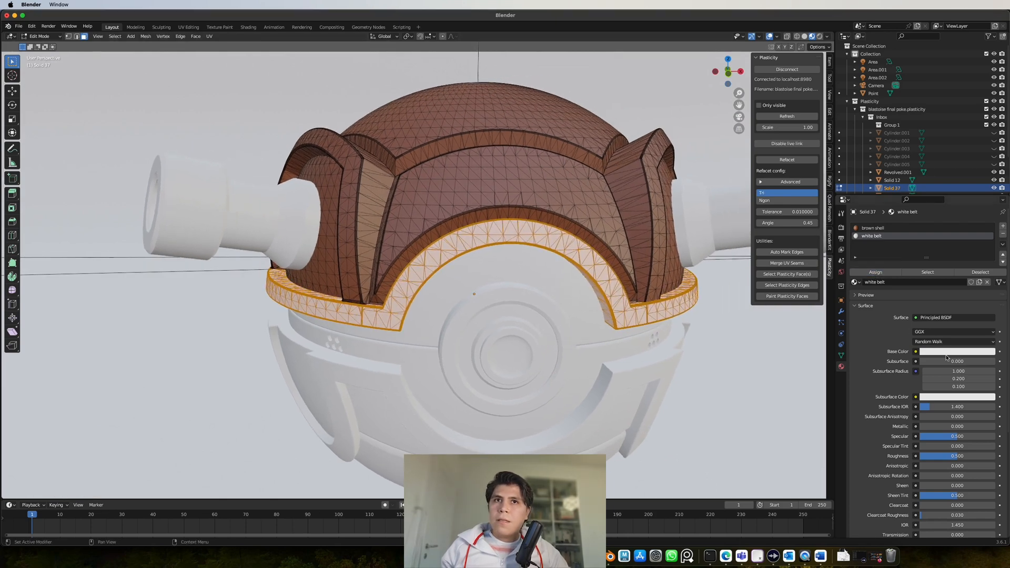
- Tint the white belt material's base color to a pale warm cream and return to Object Mode
click(949, 356)
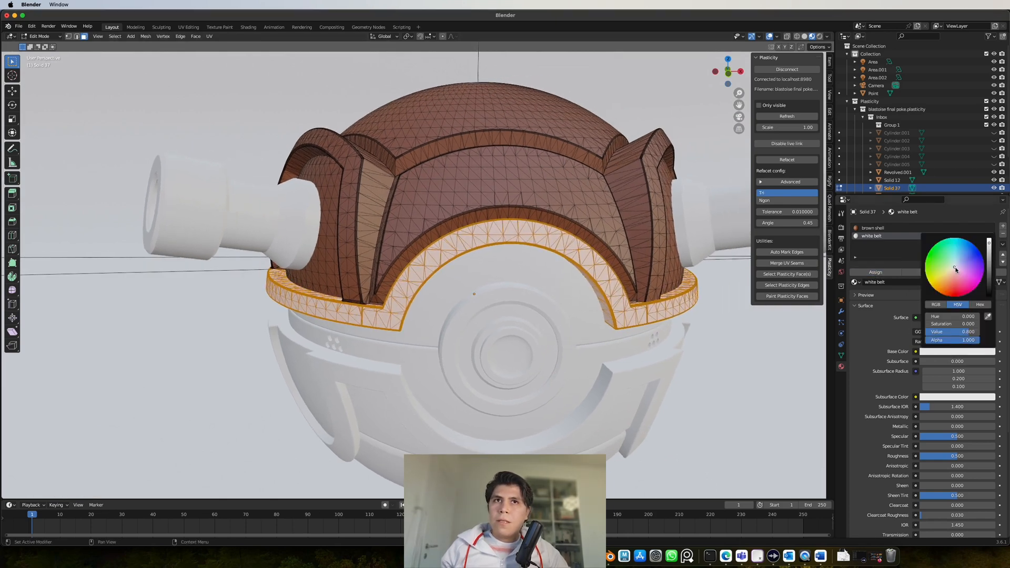
click(955, 269)
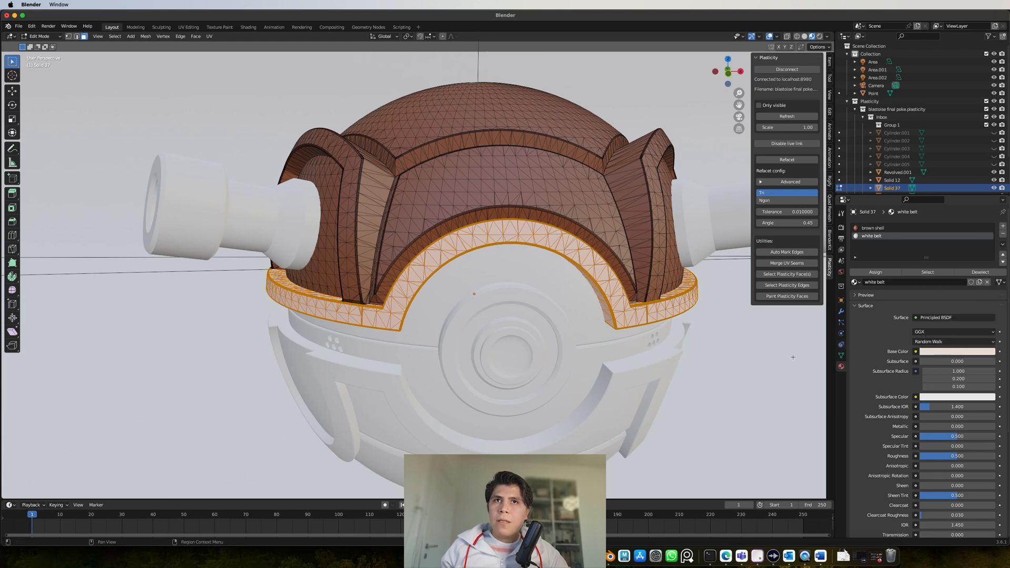
click(689, 349)
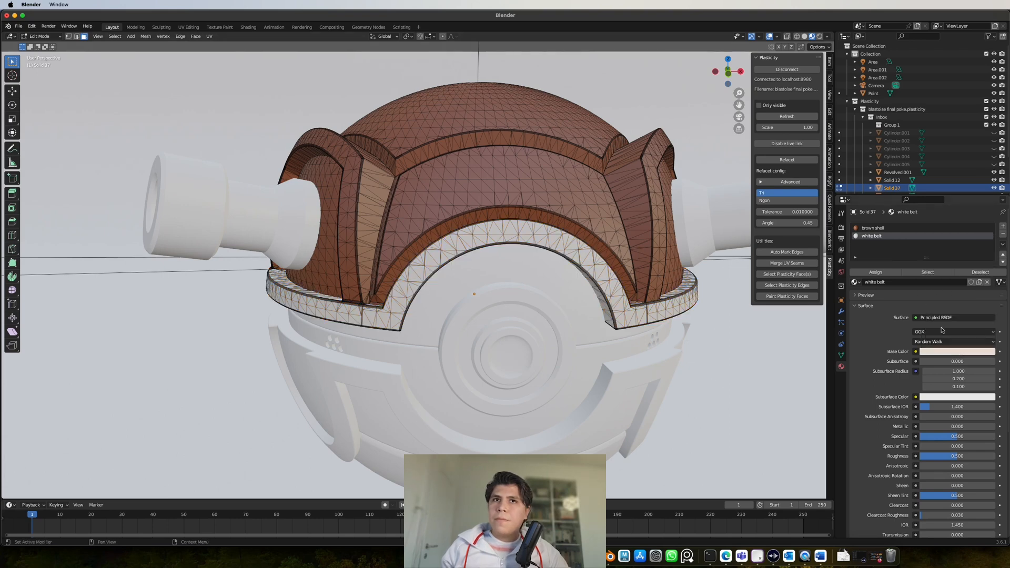
key(Tab)
- Give the lower shell a new material named "stomach"
scroll(684, 321, down, 3)
middle_drag(643, 311, 501, 309)
scroll(502, 326, up, 3)
scroll(523, 329, down, 2)
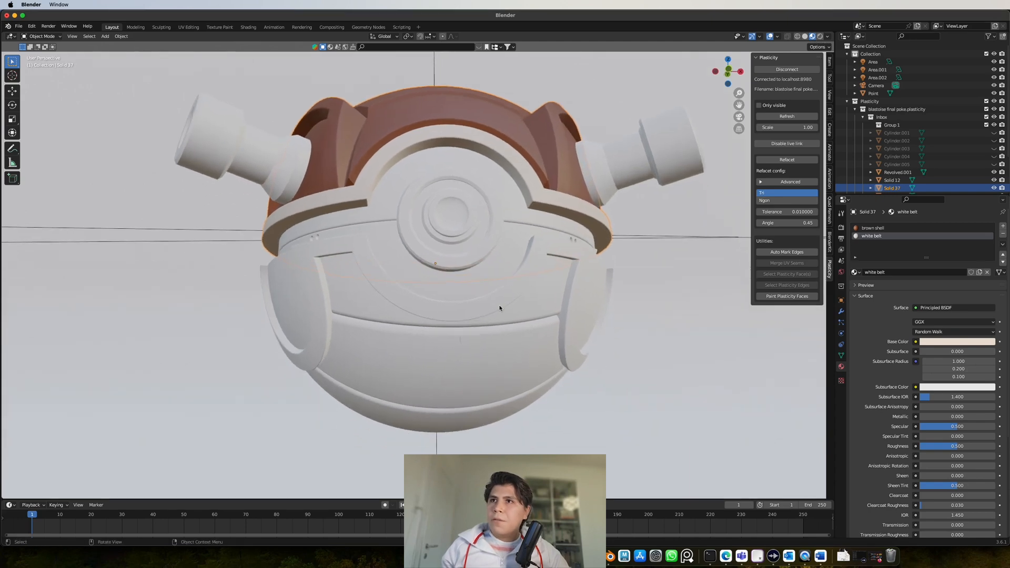
click(504, 304)
middle_drag(545, 241, 519, 281)
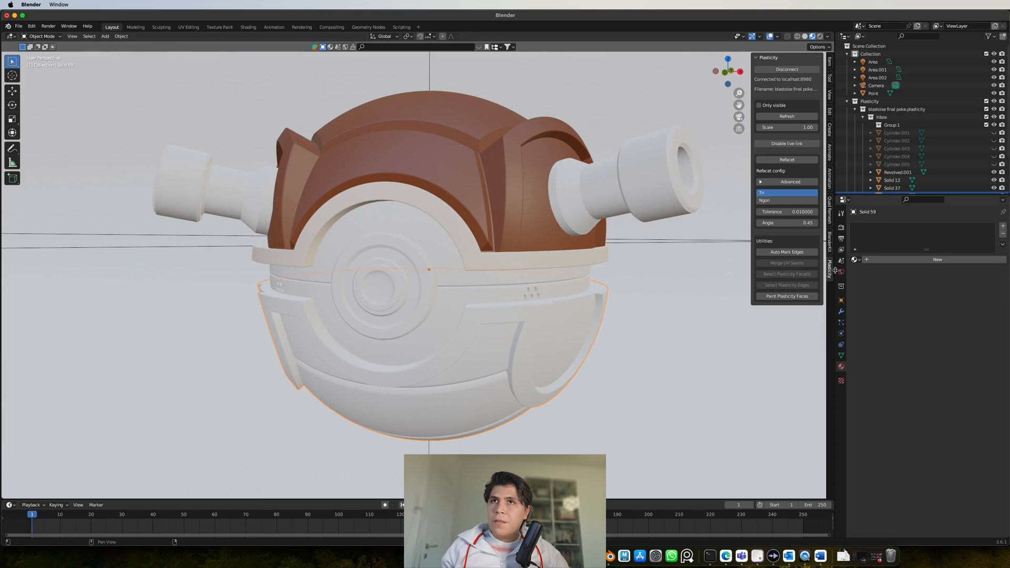
click(895, 260)
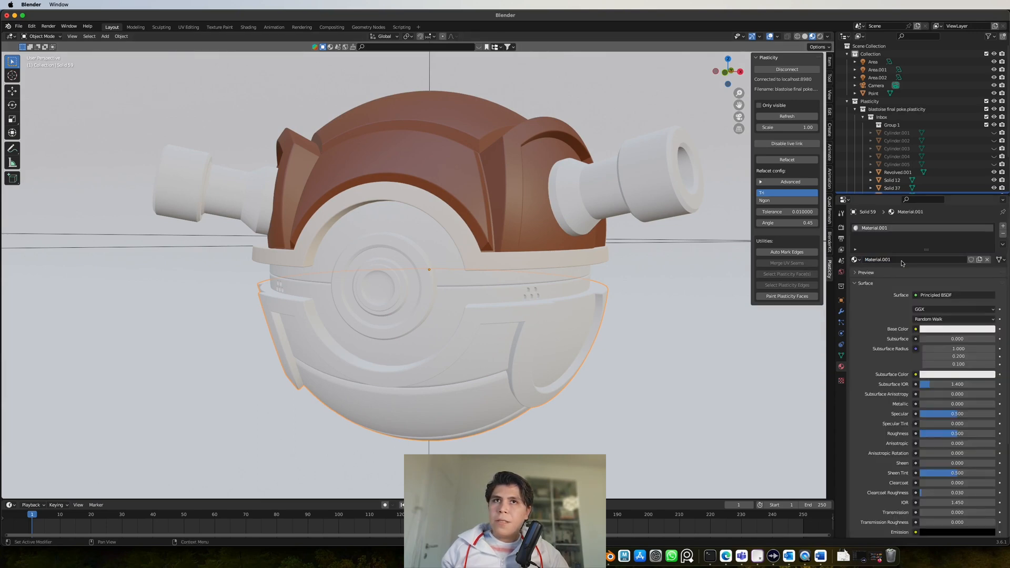
click(902, 260)
text(stom)
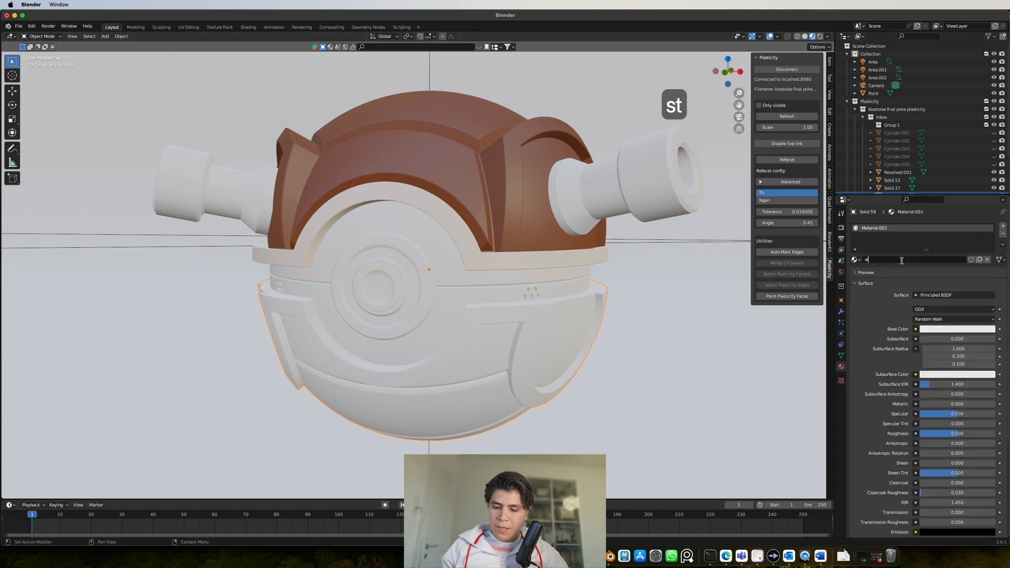
text(ach)
key(Return)
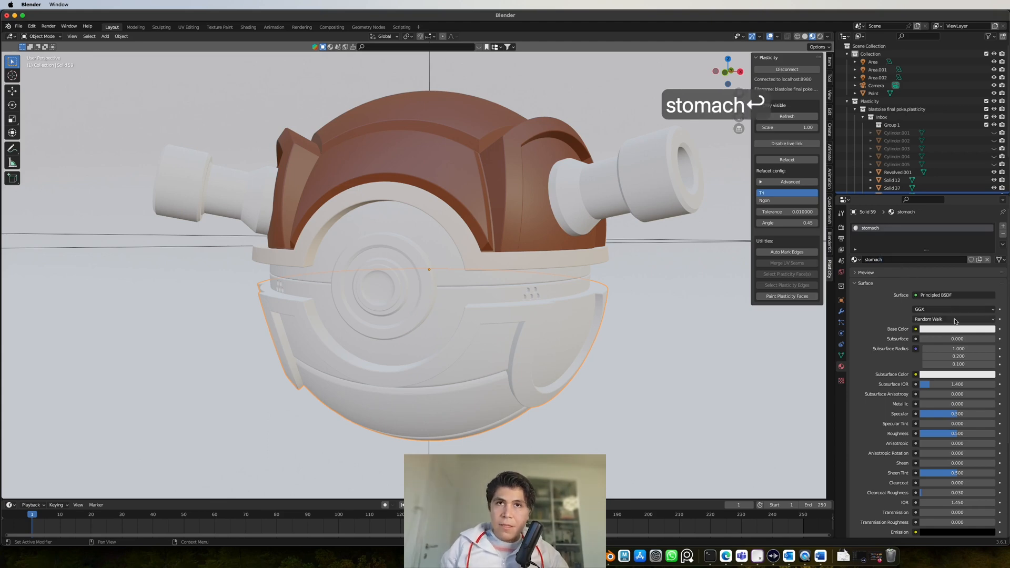
- Set the stomach material's base color to a light orange and apply Shade Auto Smooth to the lower shell
click(956, 330)
drag(955, 244, 947, 258)
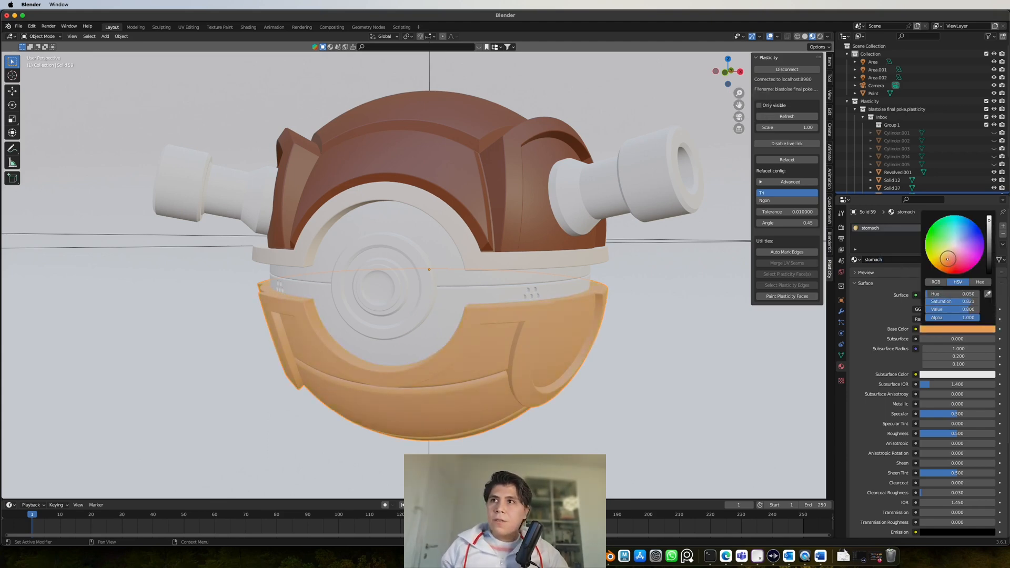
middle_drag(605, 315, 513, 395)
right_click(513, 394)
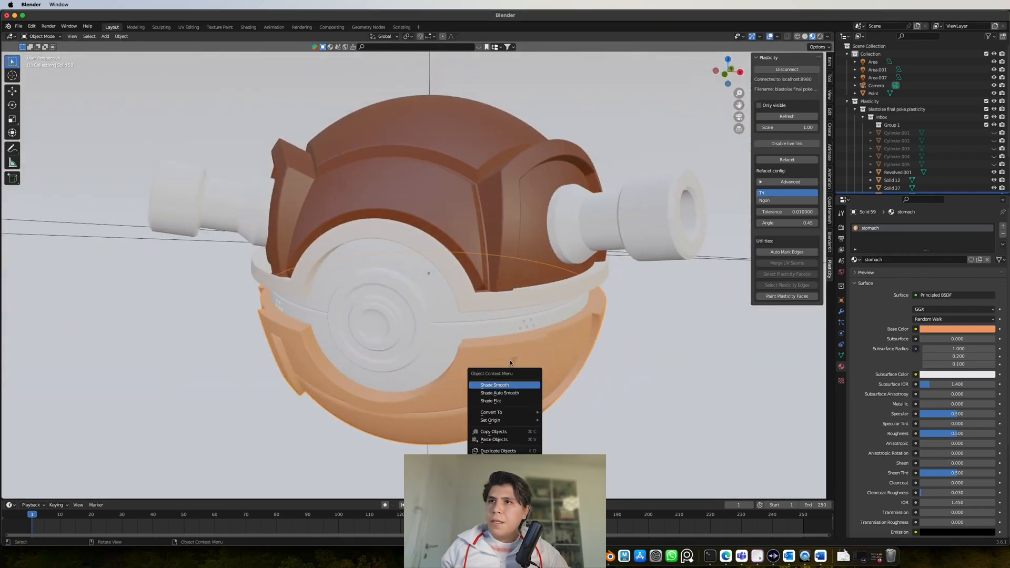
click(514, 394)
scroll(543, 333, up, 3)
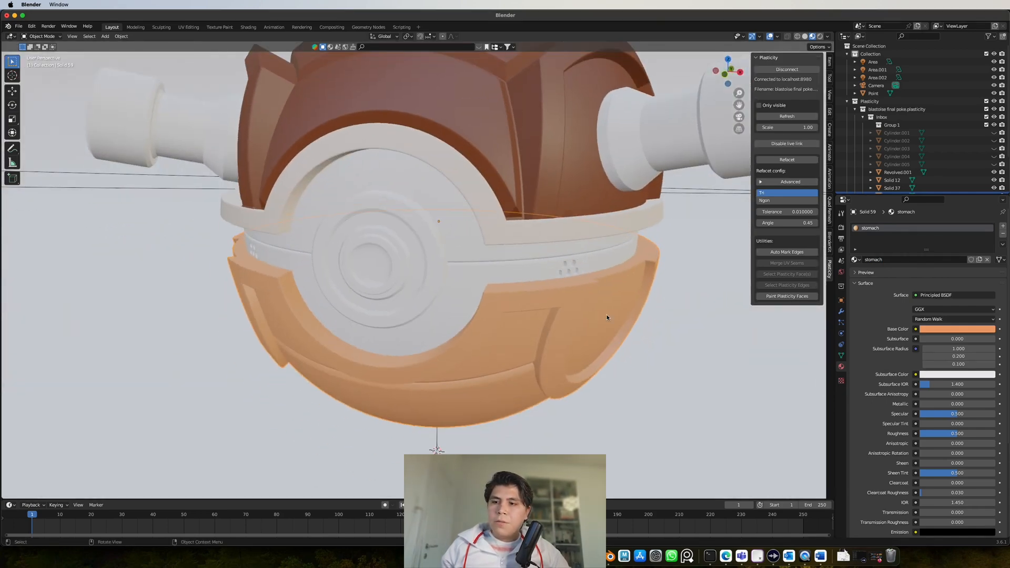
- Add a second material slot with the existing "white belt" material to the lower shell and enter Edit Mode
click(1003, 226)
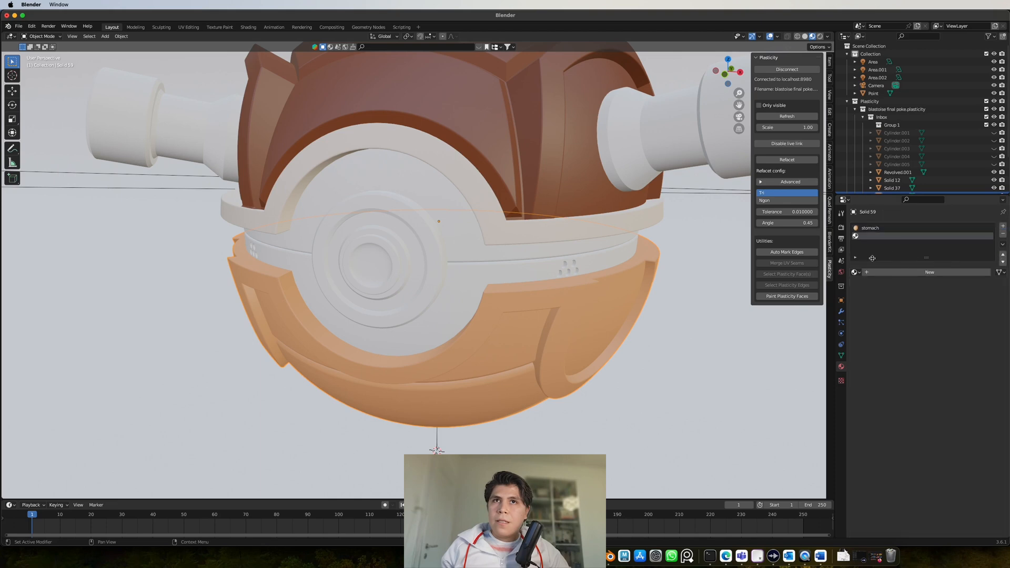
click(854, 272)
click(882, 308)
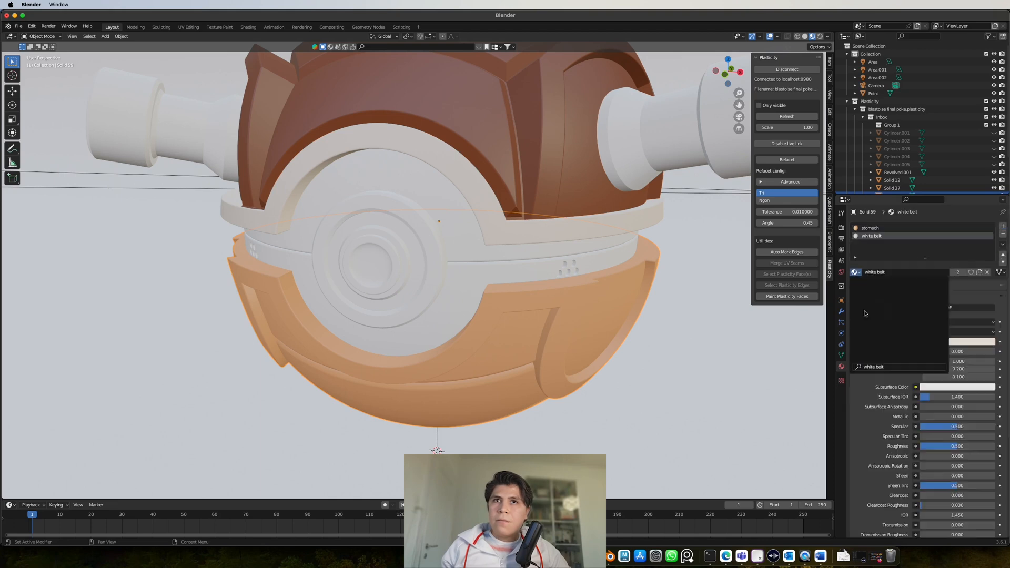
key(Tab)
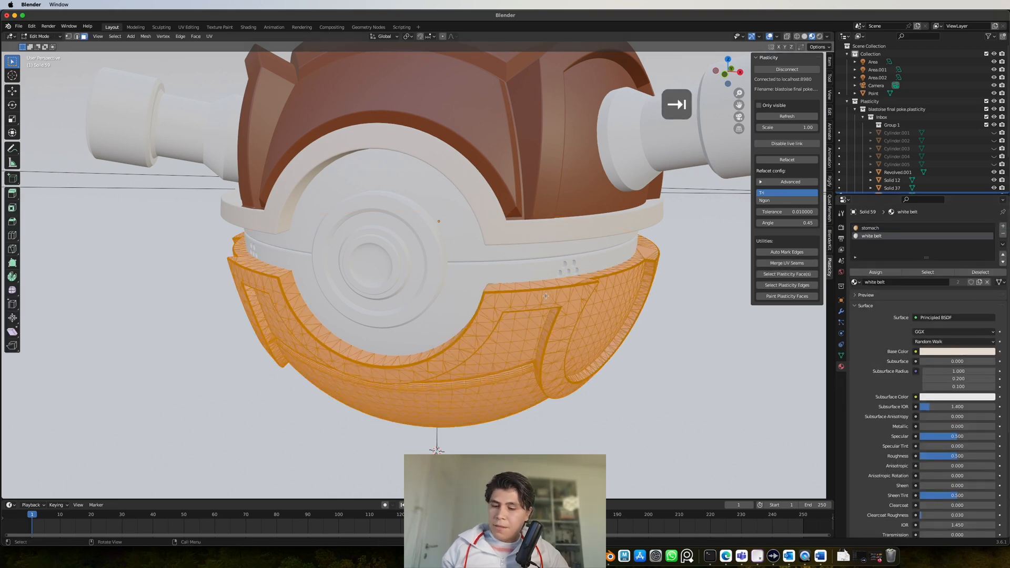
- Select the seam-bounded faces of the raised front trim and isolate the lower shell in local view
key(l)
key(l)
key(l)
key(l)
key(l)
key(l)
key(l)
key(l)
key(l)
key(l)
key(l)
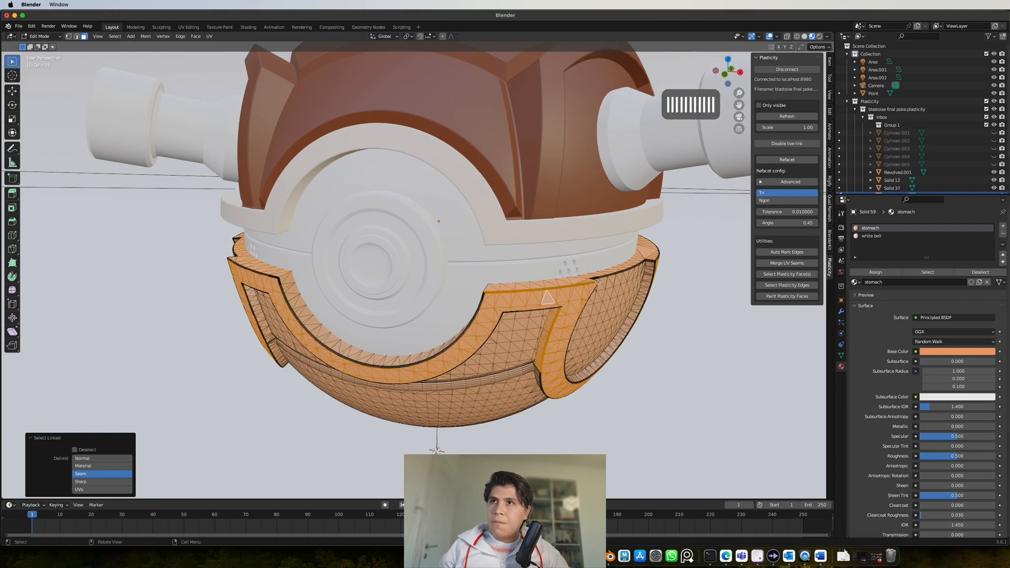
key(super+z)
middle_drag(549, 312, 605, 263)
key(l)
key(l)
key(l)
key(l)
key(l)
scroll(518, 279, up, 8)
key(slash)
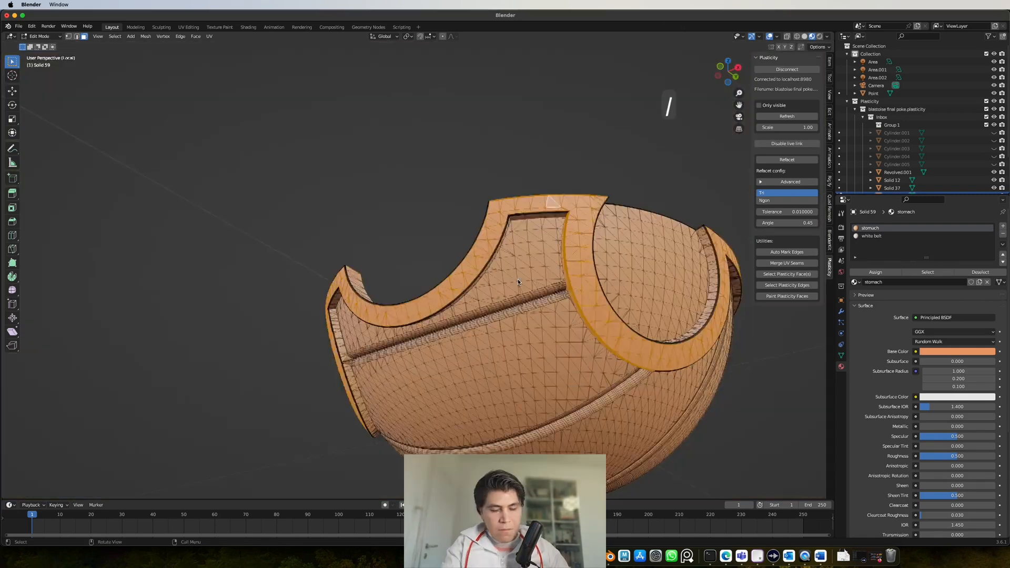
- Add the narrow side-wall faces along the front trim's inner border to the selection, deselecting the wrongly picked region
scroll(518, 279, up, 5)
key(l)
key(l)
key(l)
key(l)
key(l)
scroll(396, 258, down, 6)
key(shift+l)
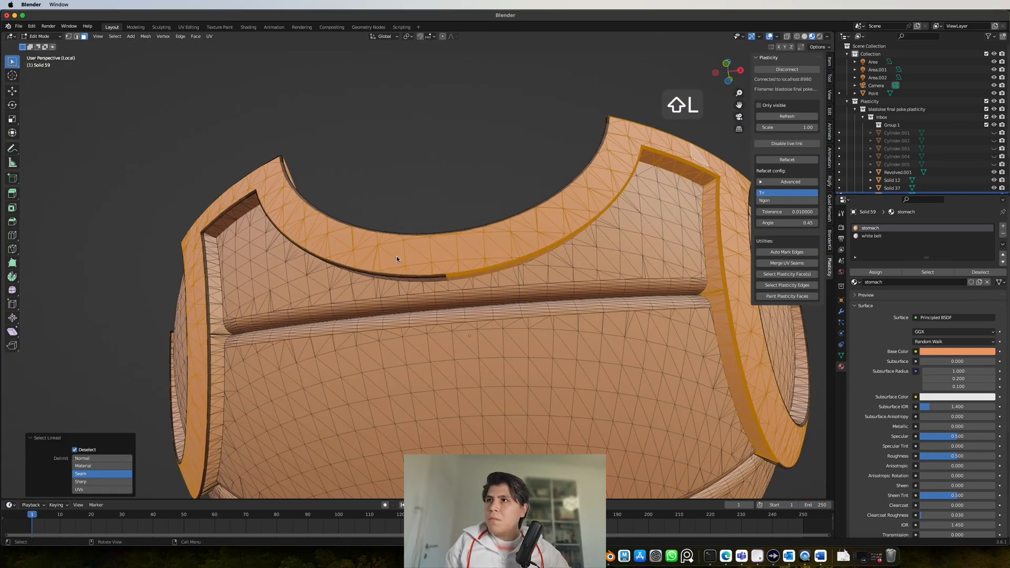
- Add the lower shell's flat top rim and the thin edge faces around its front trim to the selection
middle_drag(434, 276, 503, 402)
key(l)
key(l)
key(l)
key(l)
key(l)
key(l)
key(l)
key(l)
key(l)
key(l)
key(l)
key(l)
key(l)
middle_drag(497, 331, 427, 340)
key(l)
key(l)
key(l)
key(l)
key(l)
key(l)
key(l)
key(l)
key(l)
key(l)
key(l)
key(l)
key(l)
key(l)
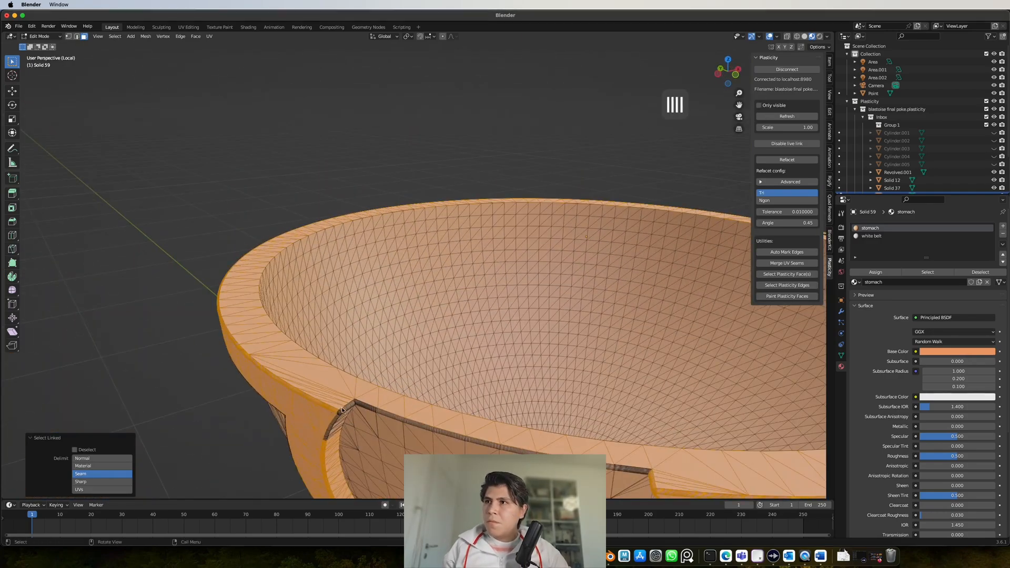
key(l)
key(l)
key(l)
- Extend the selection with the outer band and underside ledge faces of the trim around the back of the lower shell
middle_drag(331, 437, 505, 226)
key(l)
key(l)
key(l)
key(l)
key(l)
key(l)
key(l)
key(l)
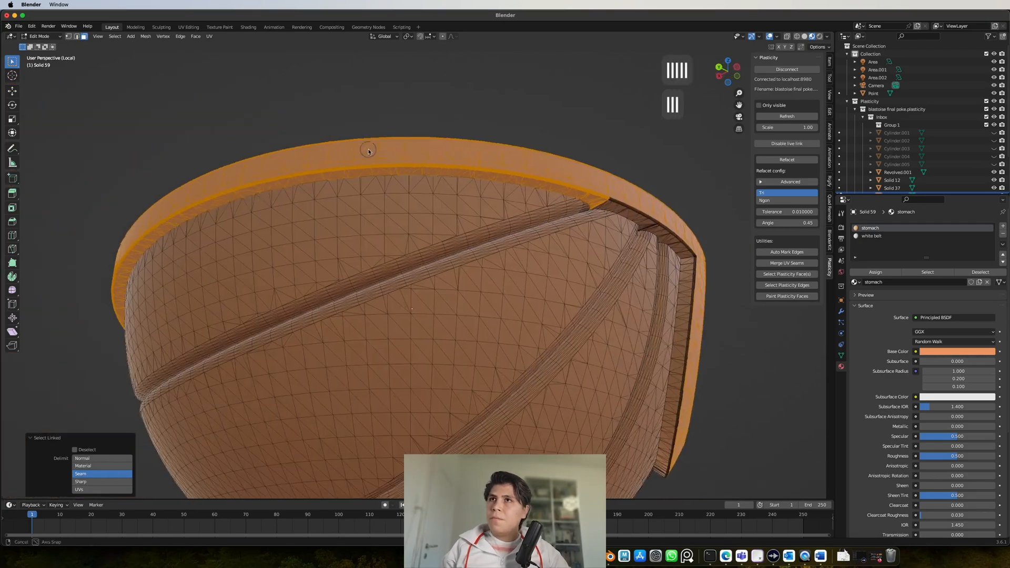
key(l)
key(l)
key(l)
key(l)
key(l)
key(l)
key(l)
key(l)
key(l)
key(l)
key(l)
key(l)
key(l)
key(l)
key(l)
key(l)
key(l)
key(l)
key(l)
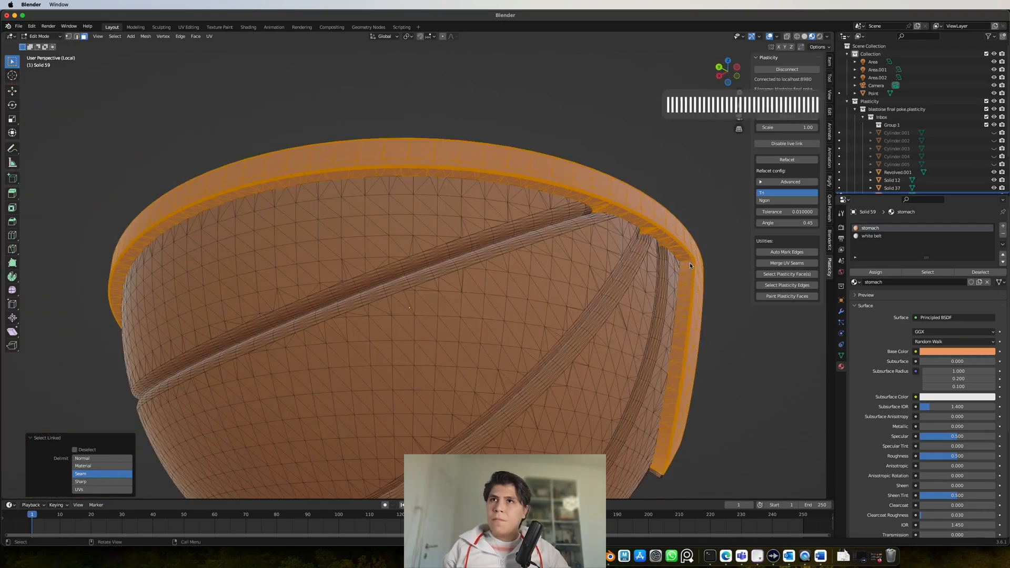
- Add the side trim's thin wall faces and the inner wall of the rounded side recess to the selection
middle_drag(690, 263, 333, 212)
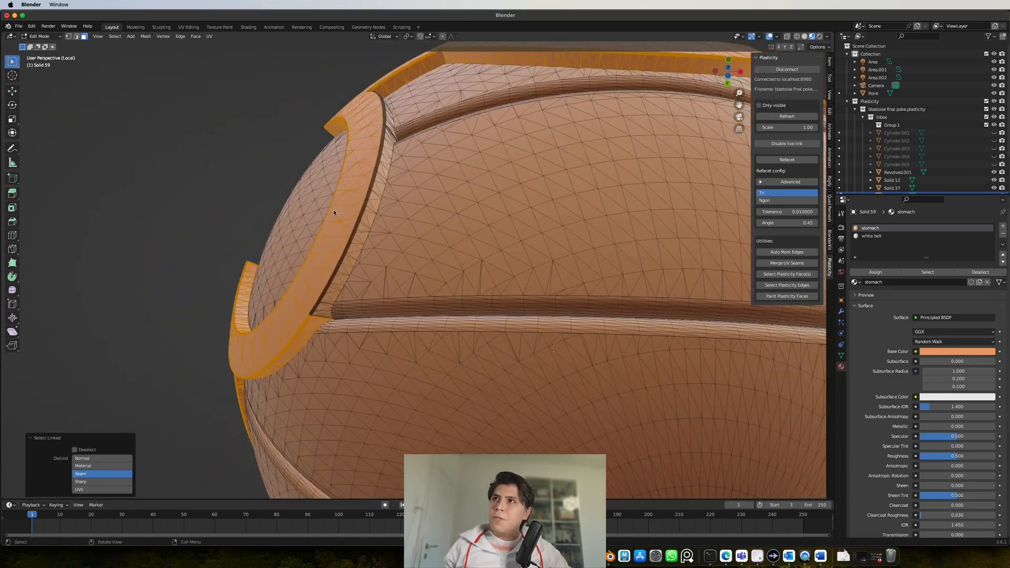
key(l)
key(l)
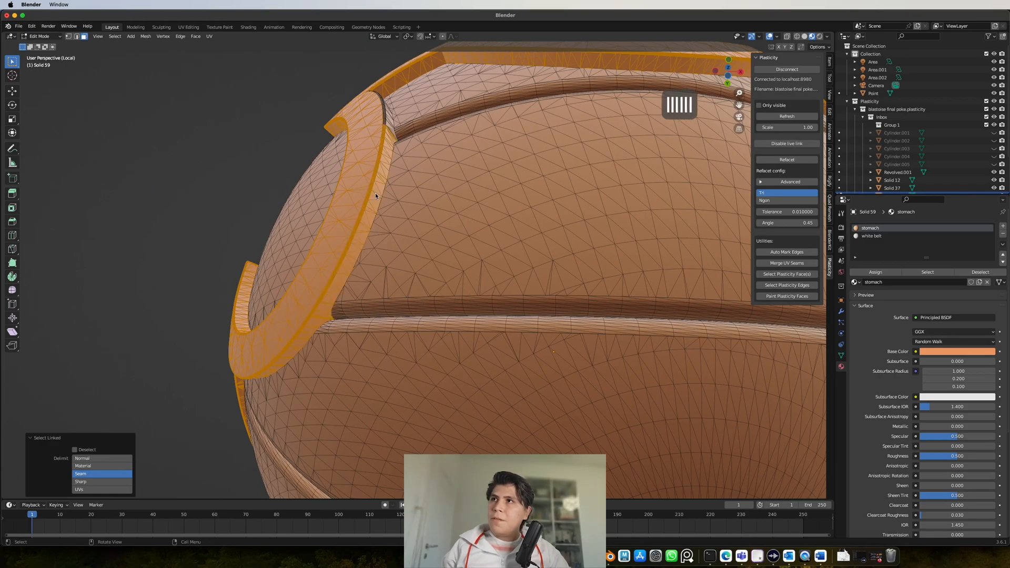
middle_drag(385, 122, 340, 273)
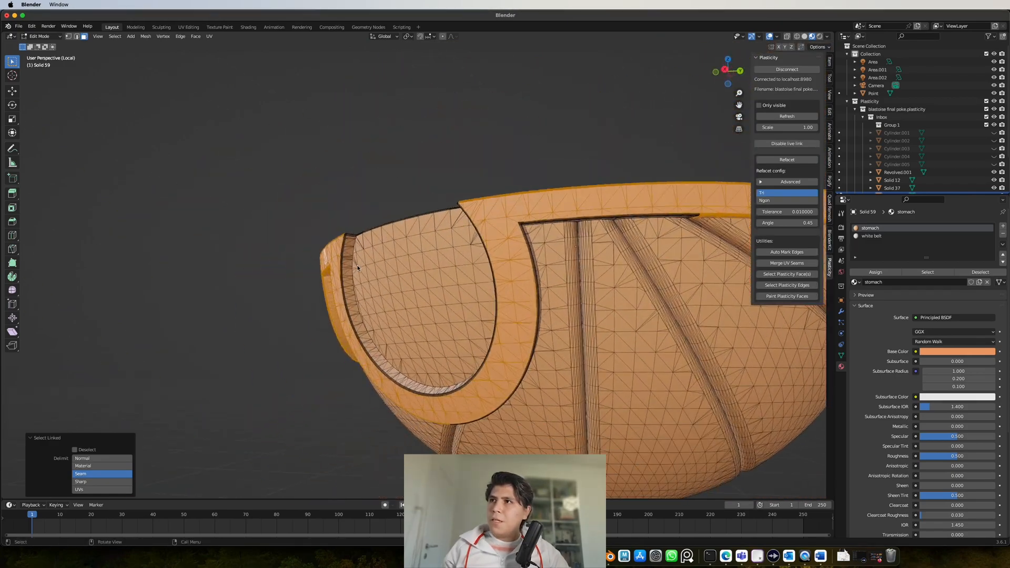
key(l)
key(l)
key(l)
key(l)
key(l)
key(l)
key(l)
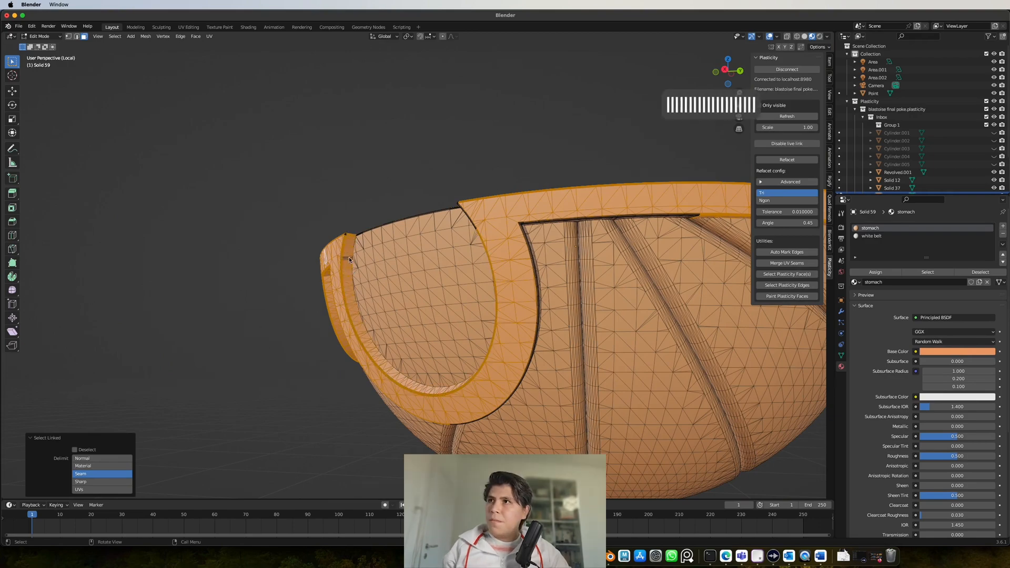
key(l)
key(l)
key(l)
key(l)
- Add the remaining narrow wall faces along the trim's upper end and rounded recess border to the selection
middle_drag(349, 259, 376, 261)
key(l)
key(l)
key(l)
key(l)
key(l)
key(l)
key(l)
key(l)
key(l)
key(l)
key(l)
key(l)
key(l)
key(l)
key(l)
key(l)
key(l)
key(l)
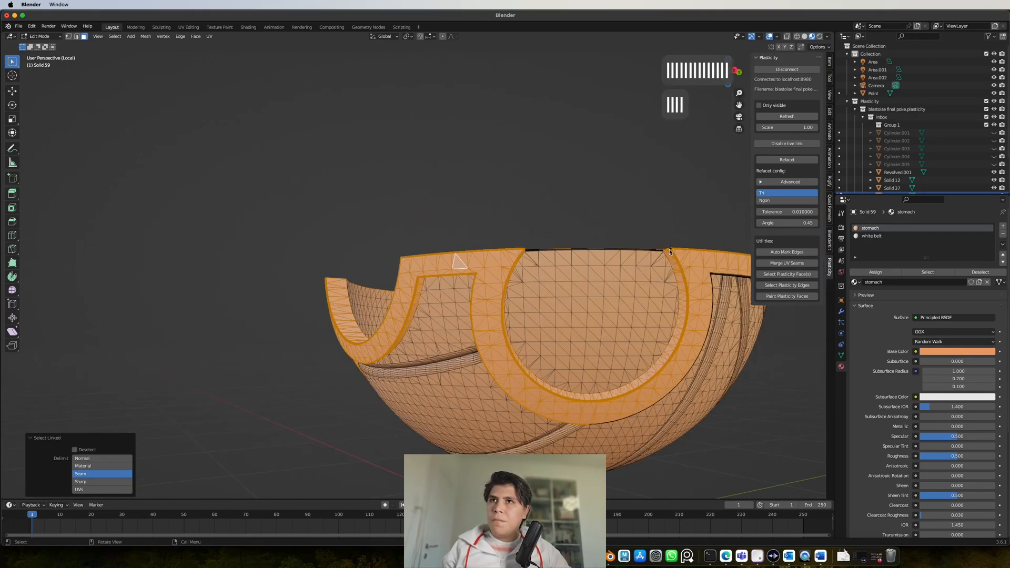
- Add the remaining thin edge faces of the trim around the opposite side recess and front cutout to the selection
middle_drag(669, 249, 598, 122)
key(l)
key(l)
key(l)
key(l)
key(l)
key(l)
key(l)
key(l)
key(l)
key(l)
key(l)
key(l)
key(l)
key(l)
key(l)
key(l)
key(l)
key(l)
key(l)
key(l)
scroll(370, 167, down, 6)
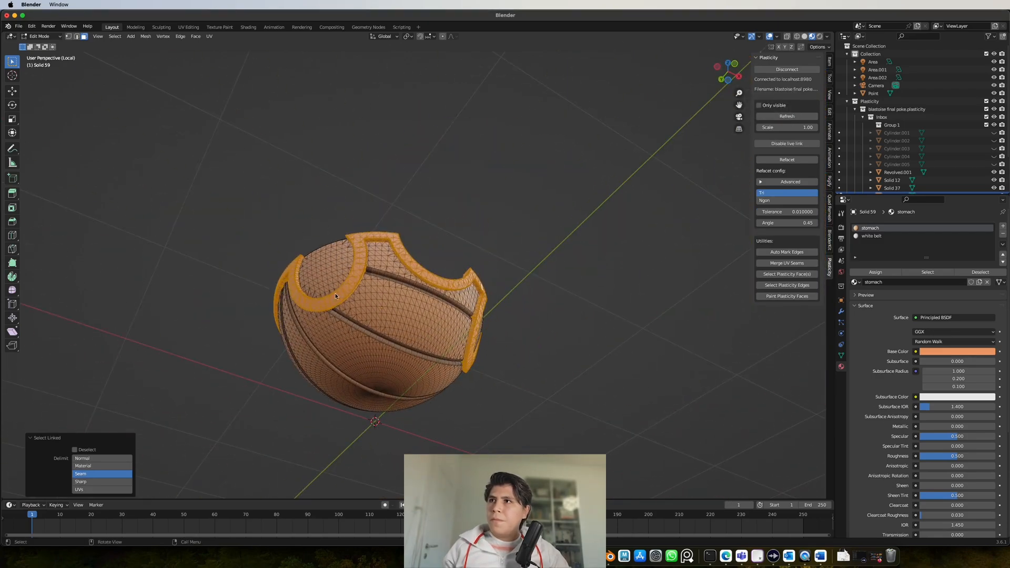
scroll(336, 296, up, 2)
middle_drag(336, 296, 437, 316)
scroll(505, 263, up, 2)
middle_drag(521, 247, 579, 294)
click(877, 272)
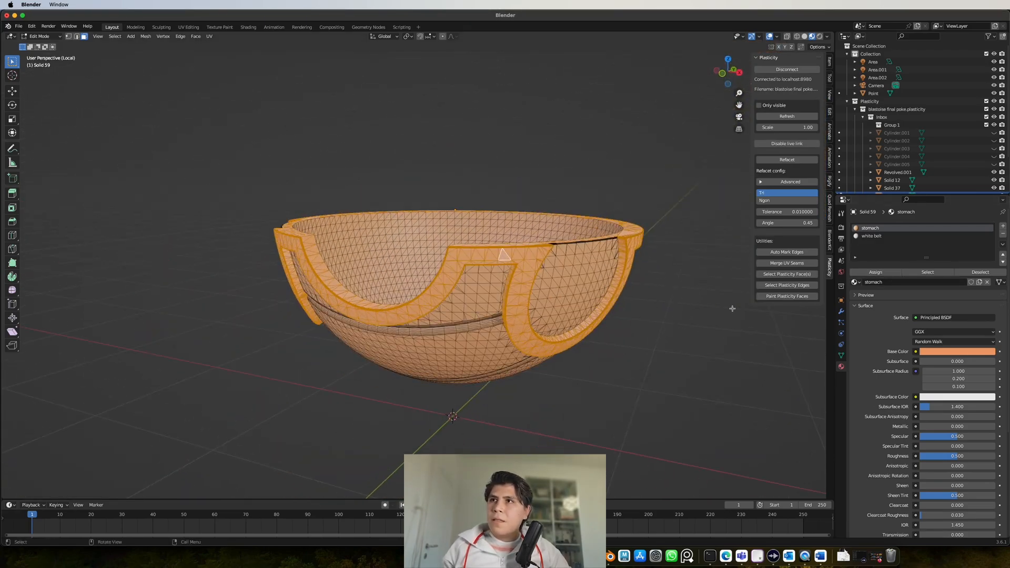
key(Tab)
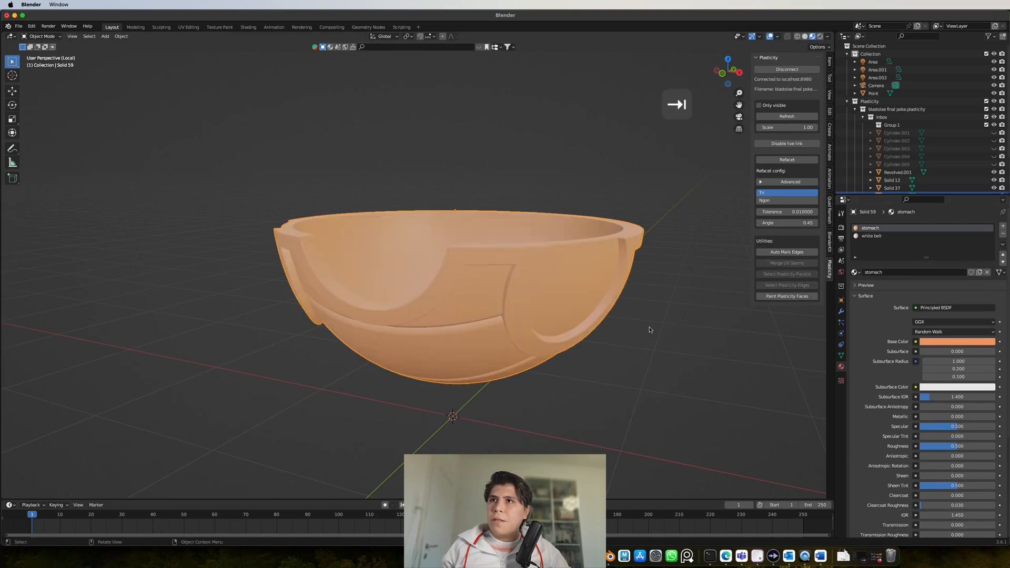
key(super+z)
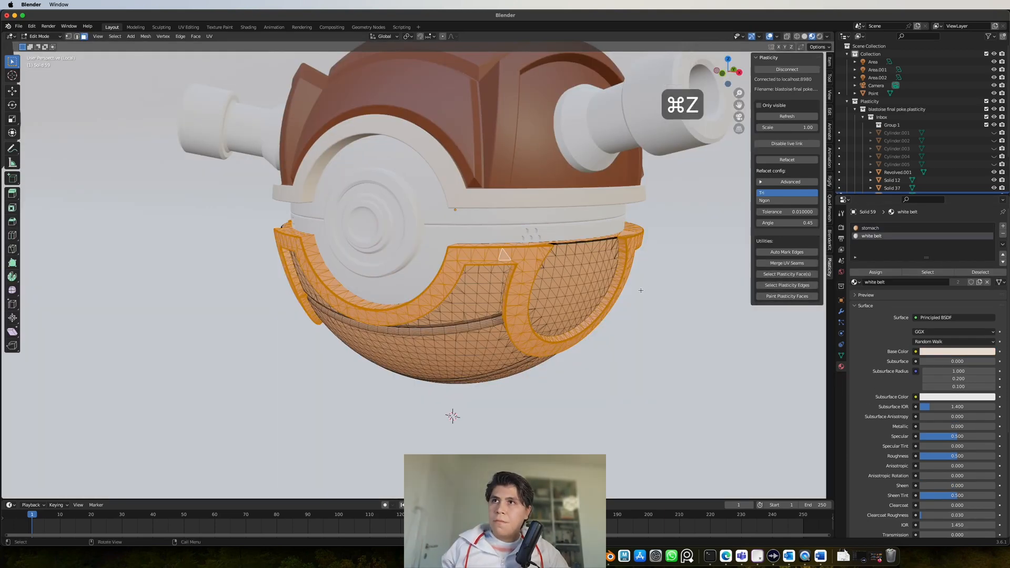
- Assign the white belt material to the selected trim faces, leave mesh editing and switch the viewport to rendered shading
scroll(684, 285, up, 3)
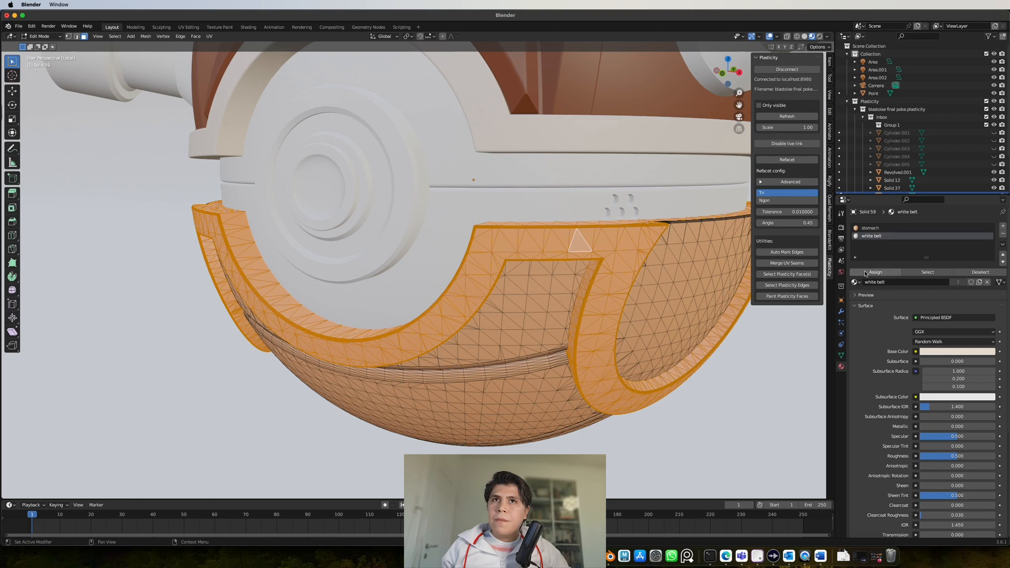
shift+middle_drag(684, 242, 620, 279)
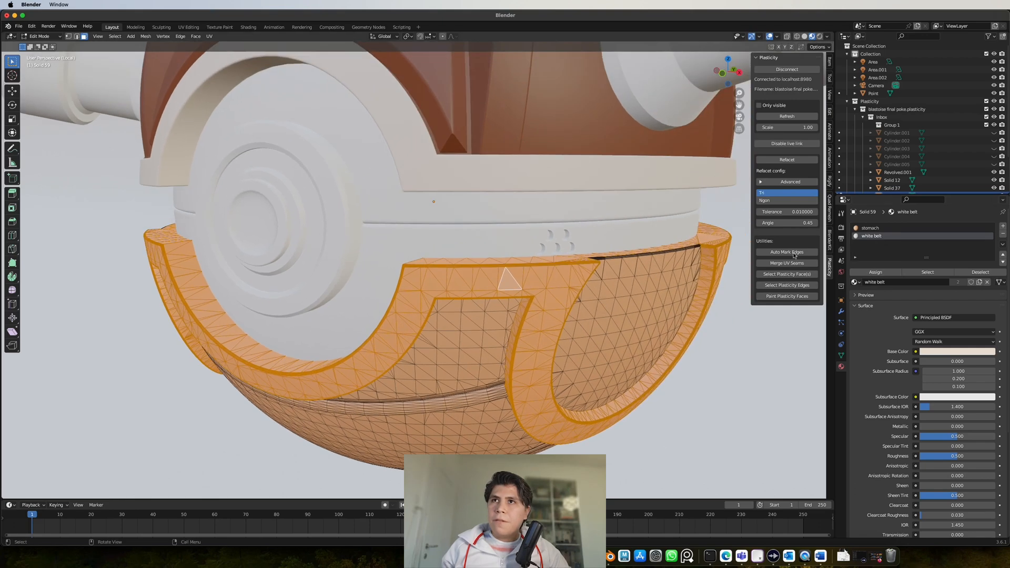
click(876, 273)
scroll(586, 334, down, 4)
key(Tab)
middle_drag(521, 332, 565, 319)
click(819, 37)
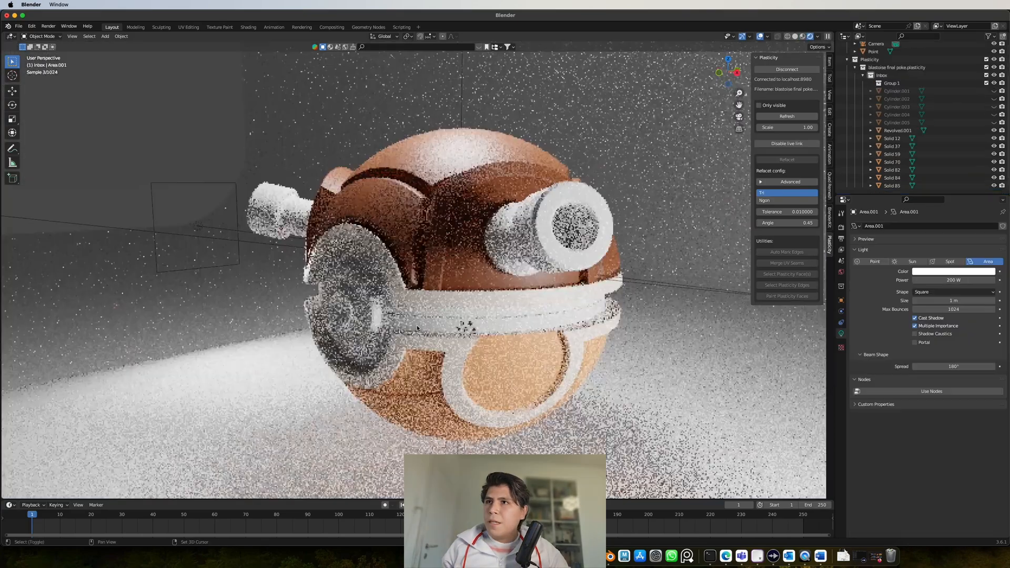
- Select only the faces inside the rounded side recesses of the lower shell
scroll(416, 325, up, 5)
click(515, 334)
middle_drag(516, 334, 521, 319)
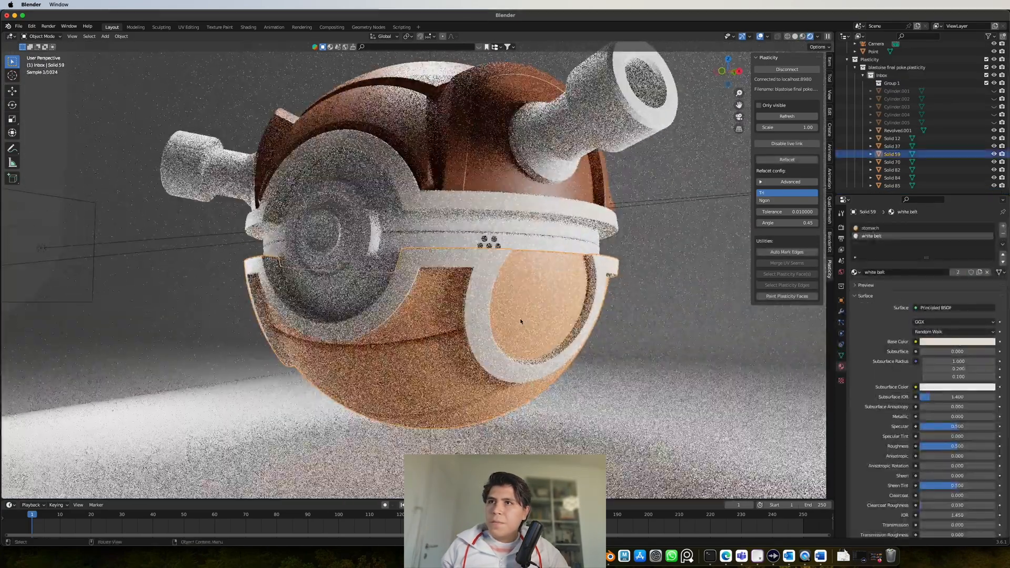
key(Tab)
key(l)
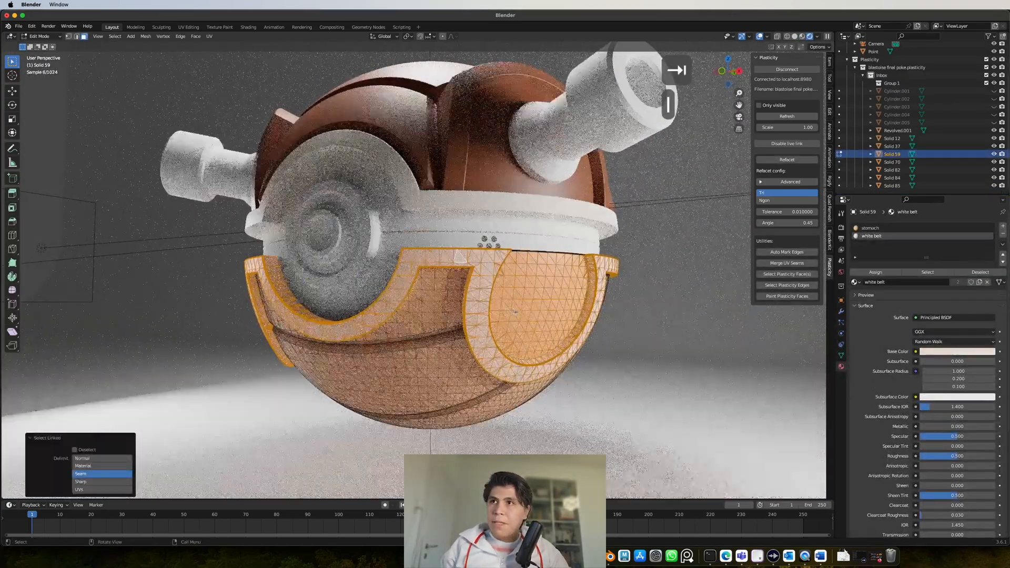
click(529, 305)
key(l)
middle_drag(530, 306, 679, 304)
key(l)
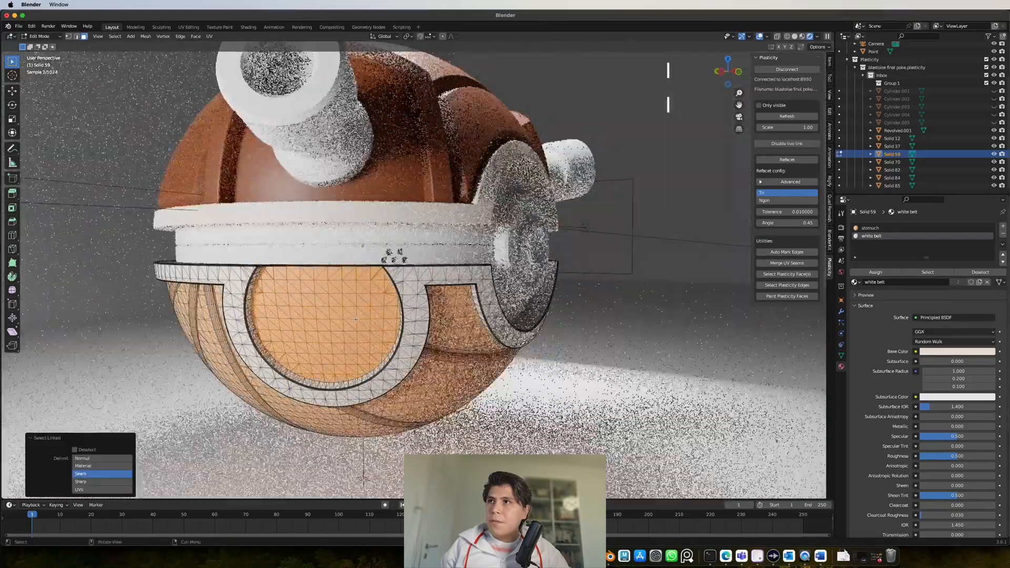
middle_drag(303, 323, 272, 322)
- Add a material slot to the lower shell with a new material named blue blastoise
click(1002, 225)
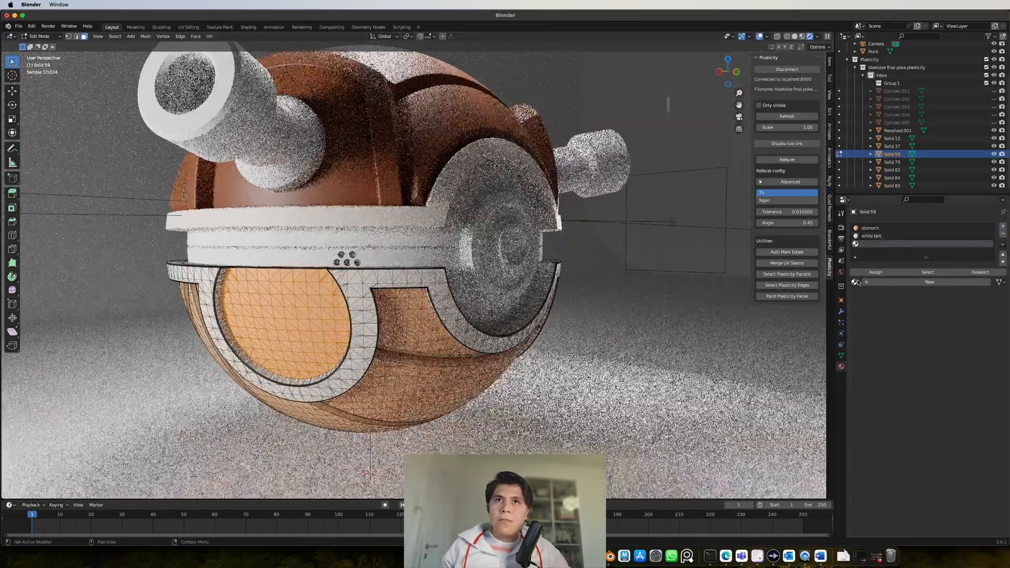
click(908, 284)
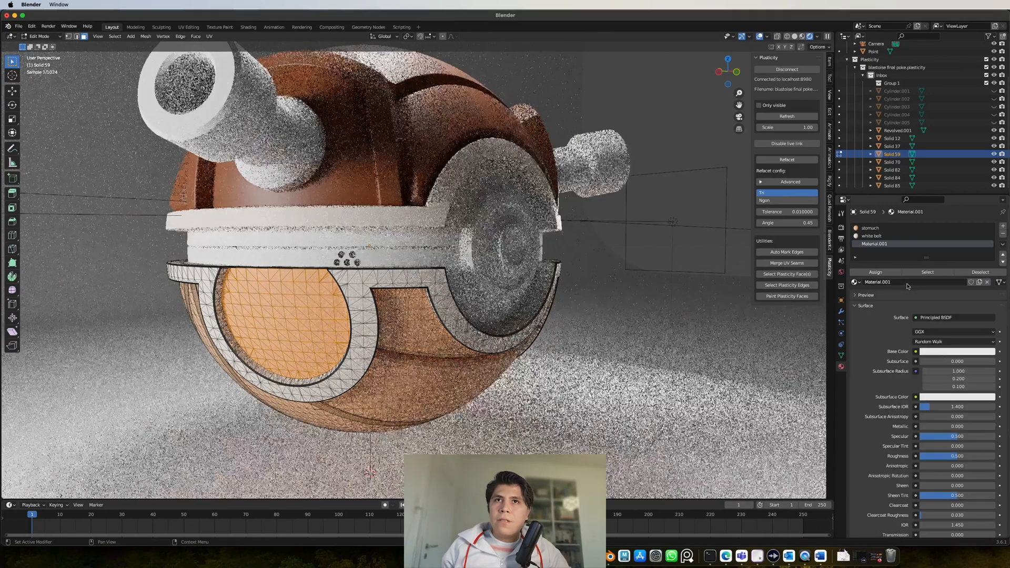
click(902, 282)
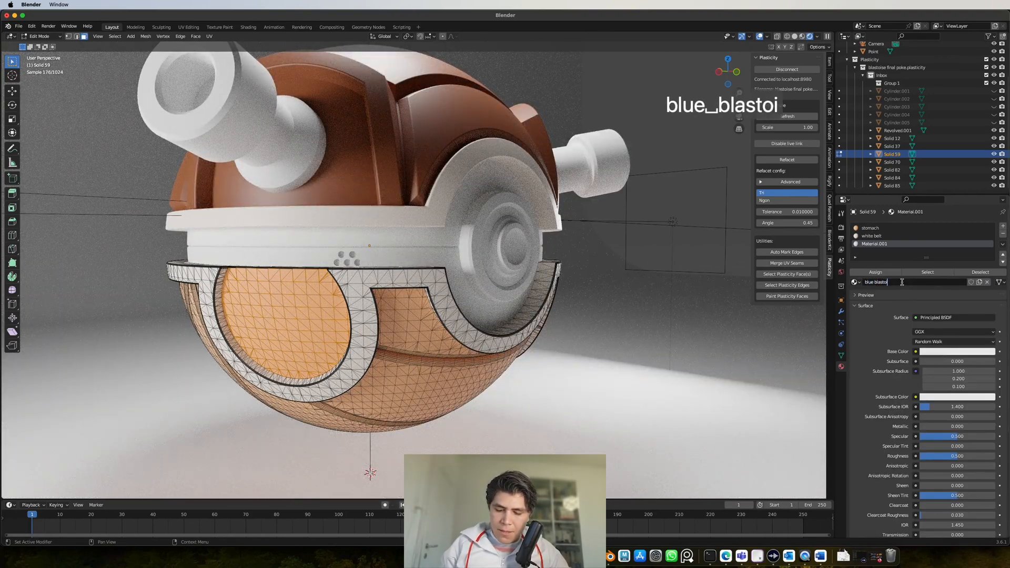
key(Return)
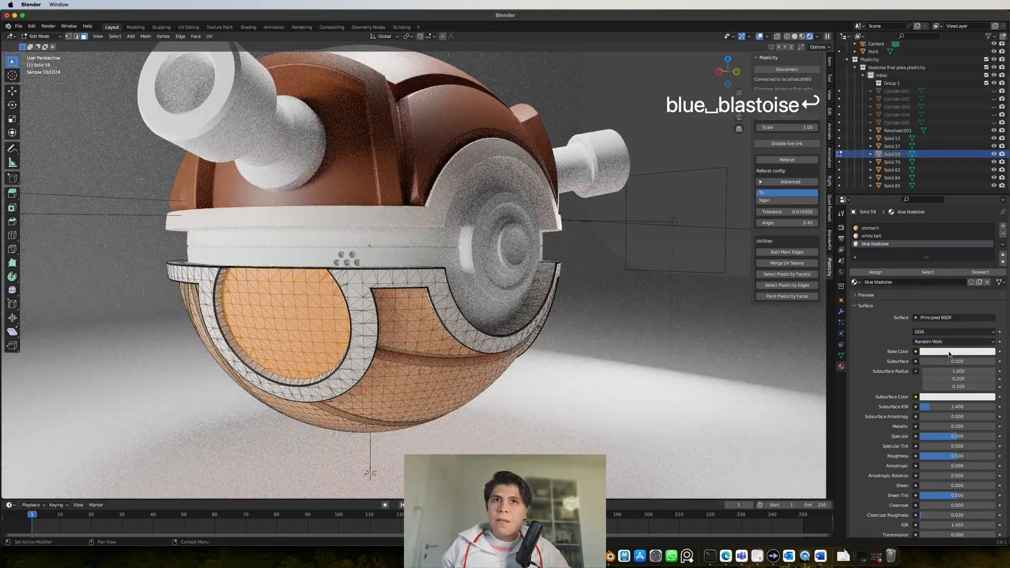
- Give the blue blastoise material a saturated blue base color, assign it to the selected recess faces and leave mesh editing
click(947, 351)
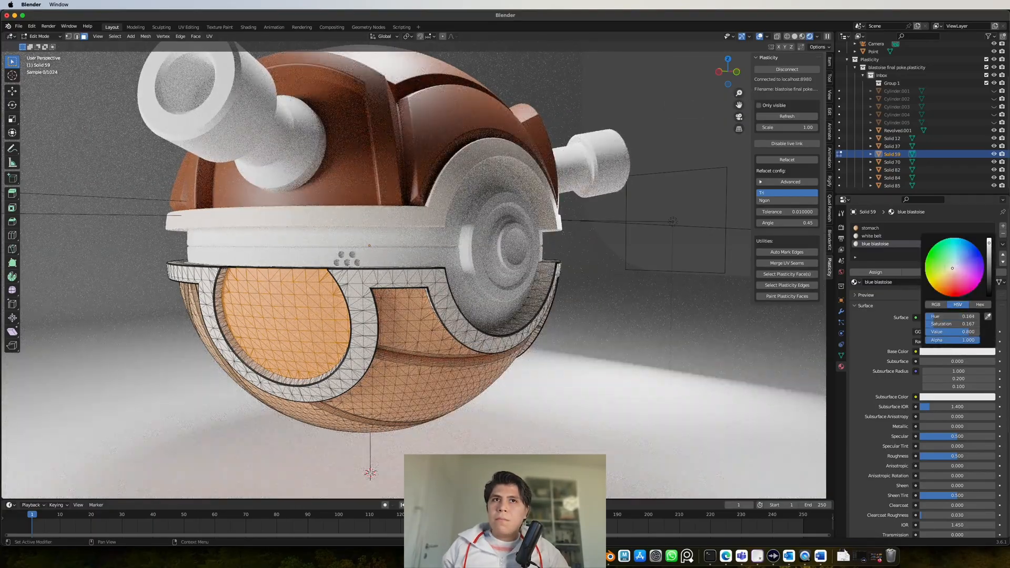
drag(952, 269, 964, 250)
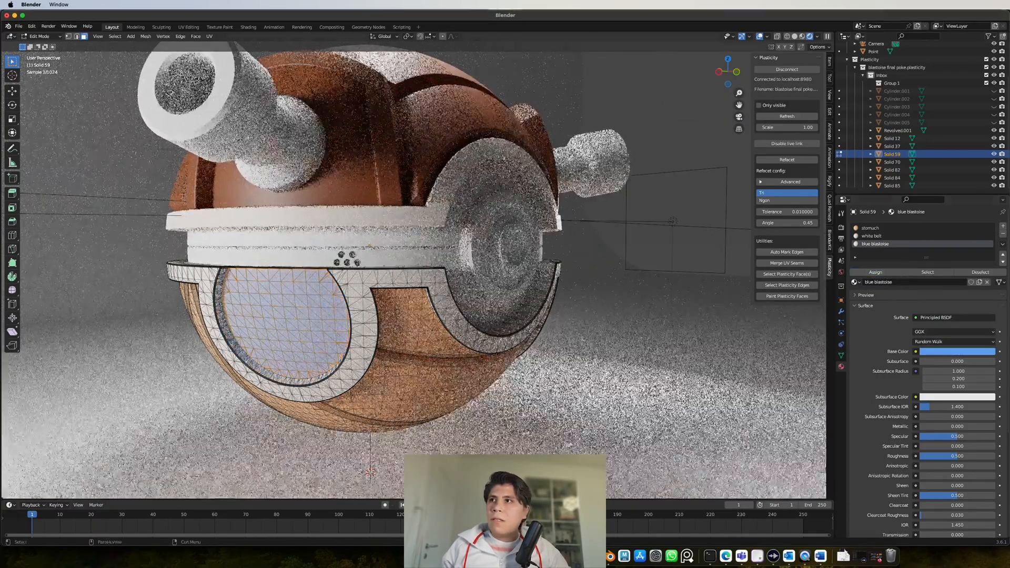
middle_drag(583, 341, 518, 340)
click(960, 351)
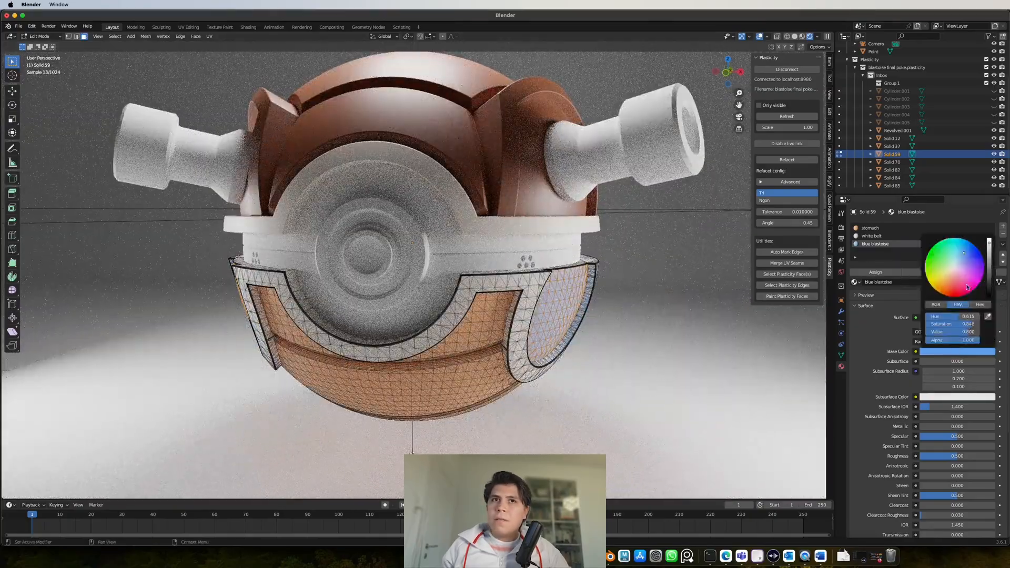
drag(965, 257, 969, 250)
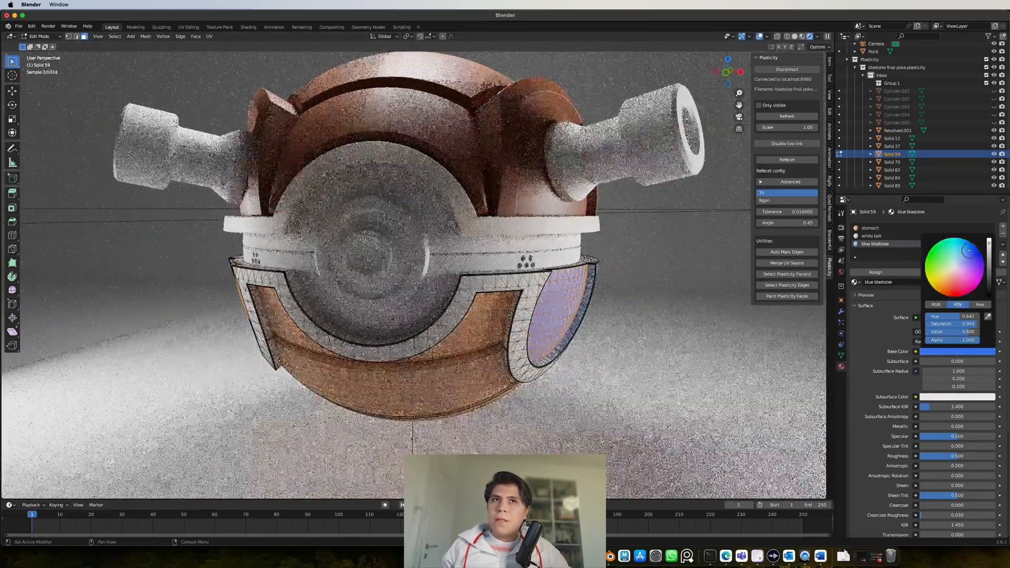
key(Tab)
- Create a material named black on the lower part of the inner band and darken its base color to near black
middle_drag(604, 353, 540, 273)
click(540, 272)
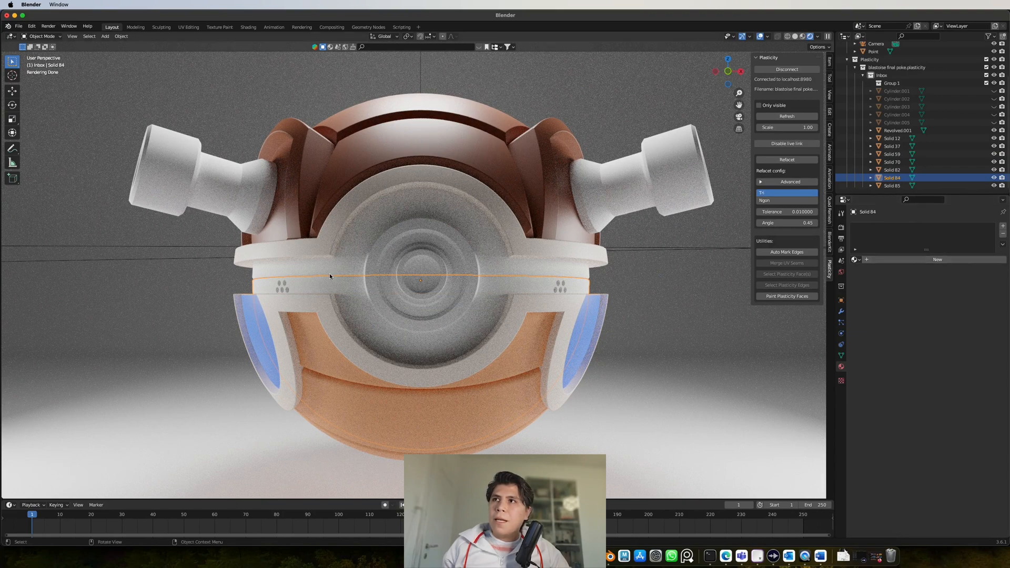
click(855, 260)
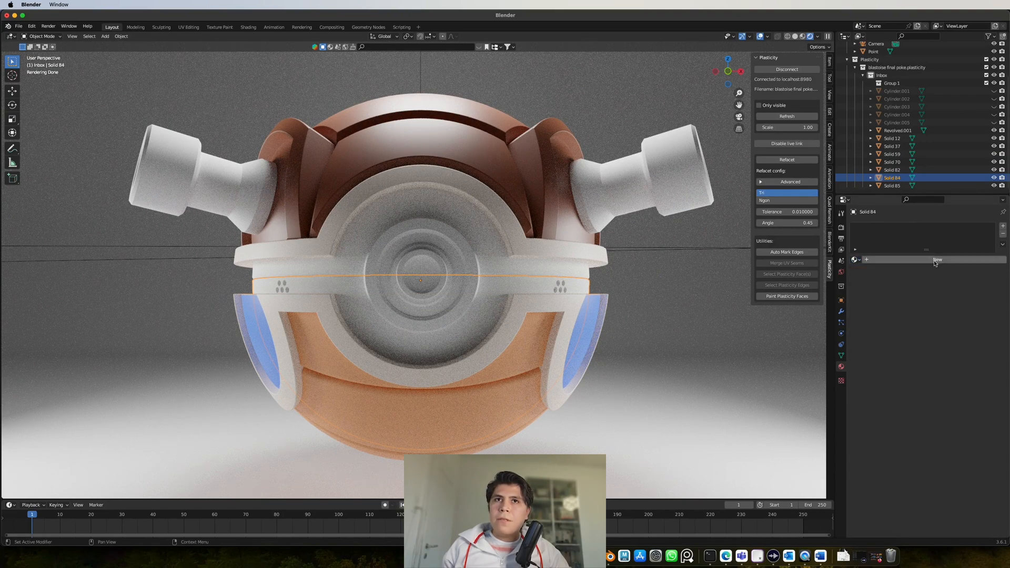
click(932, 256)
click(925, 259)
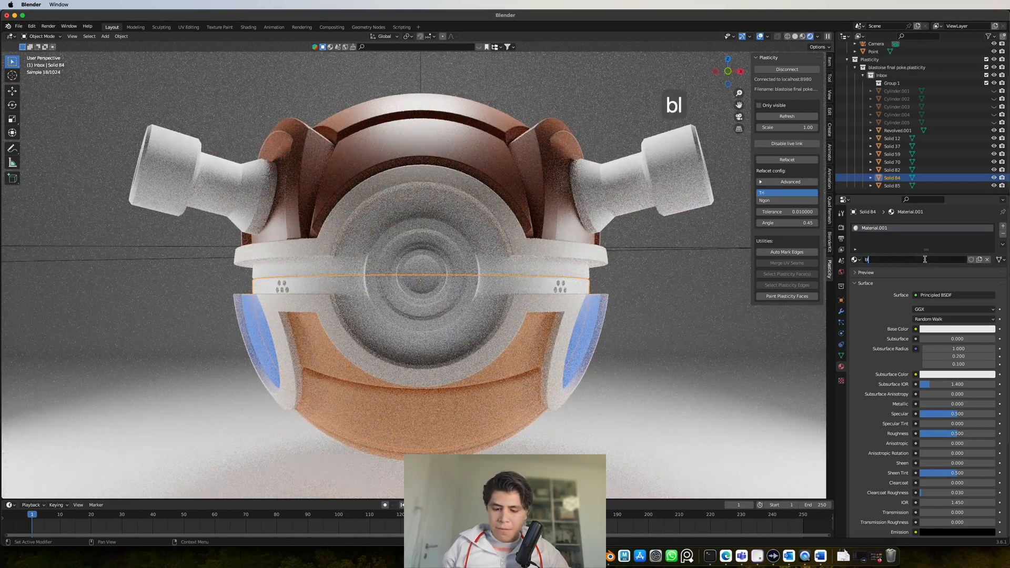
text(black)
key(Return)
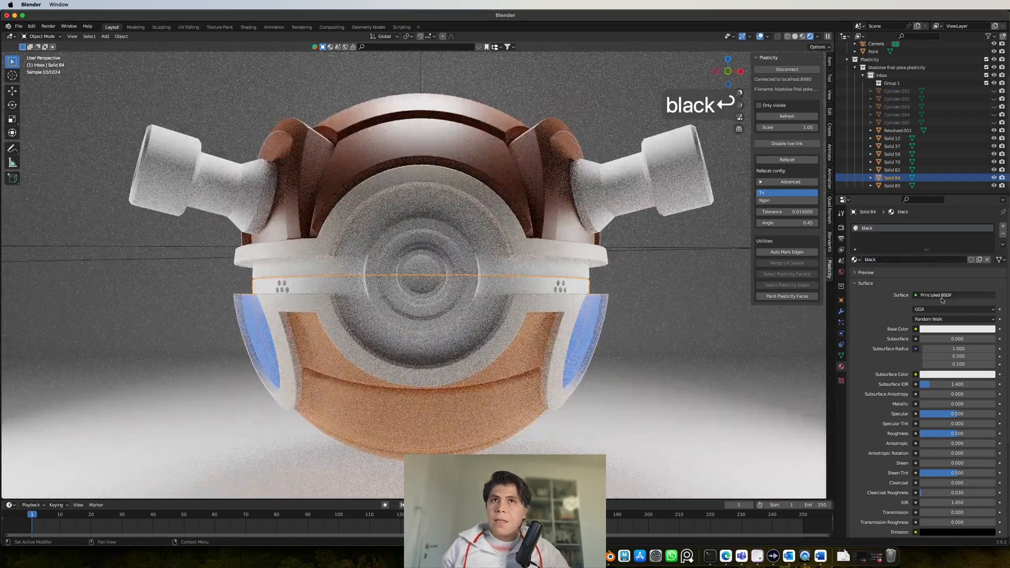
click(961, 332)
drag(954, 244, 989, 260)
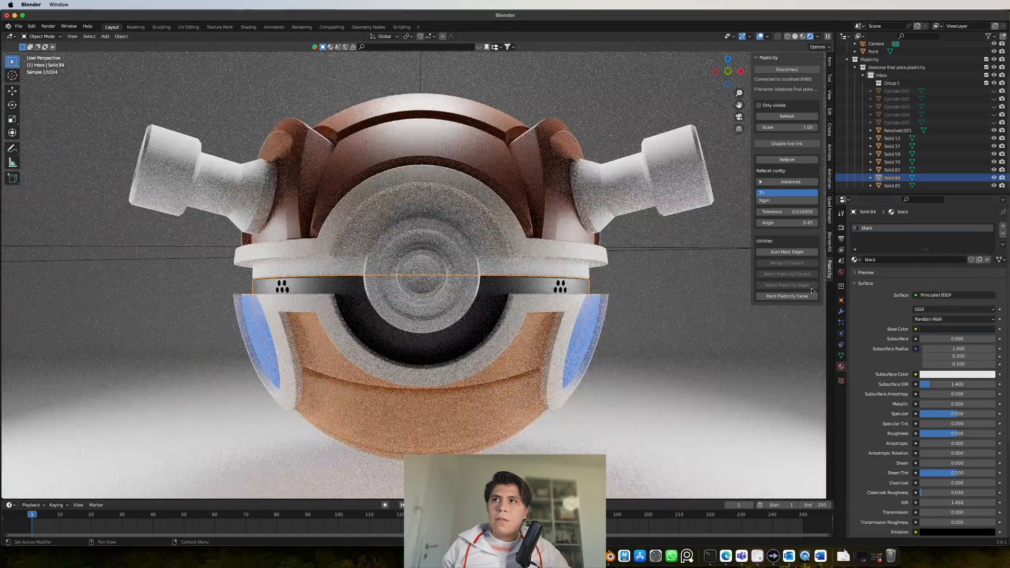
- Apply the existing black material to the upper part of the inner band
click(514, 269)
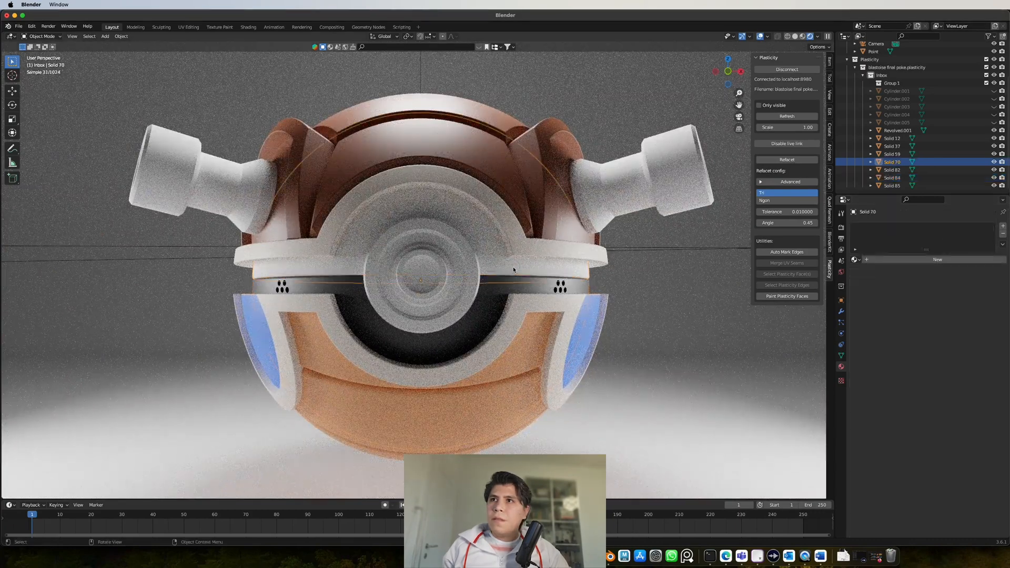
click(855, 260)
click(889, 273)
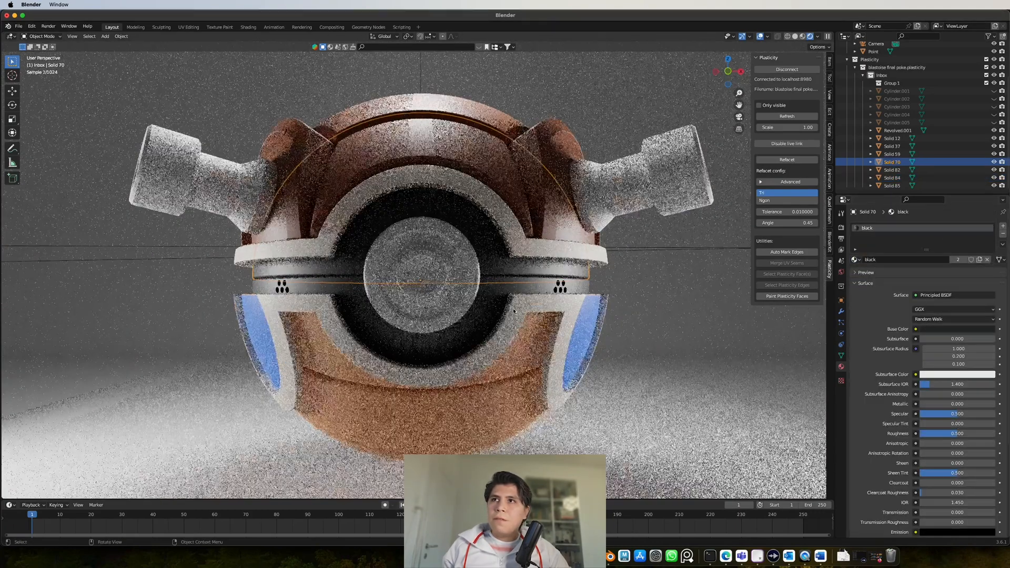
- Create a material named chrome on the round front button with metallic 0.933 and roughness 0.272
click(458, 258)
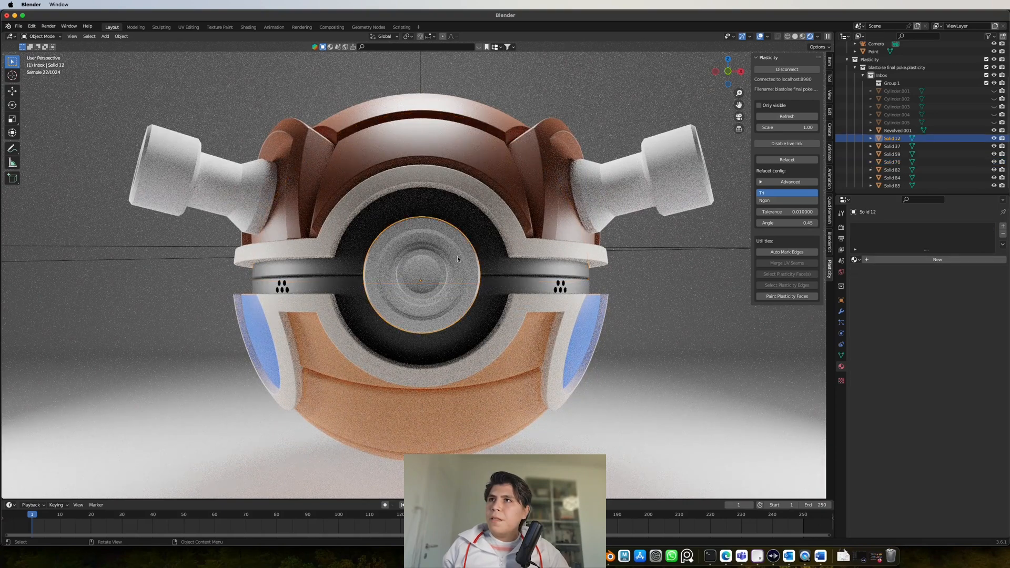
click(886, 261)
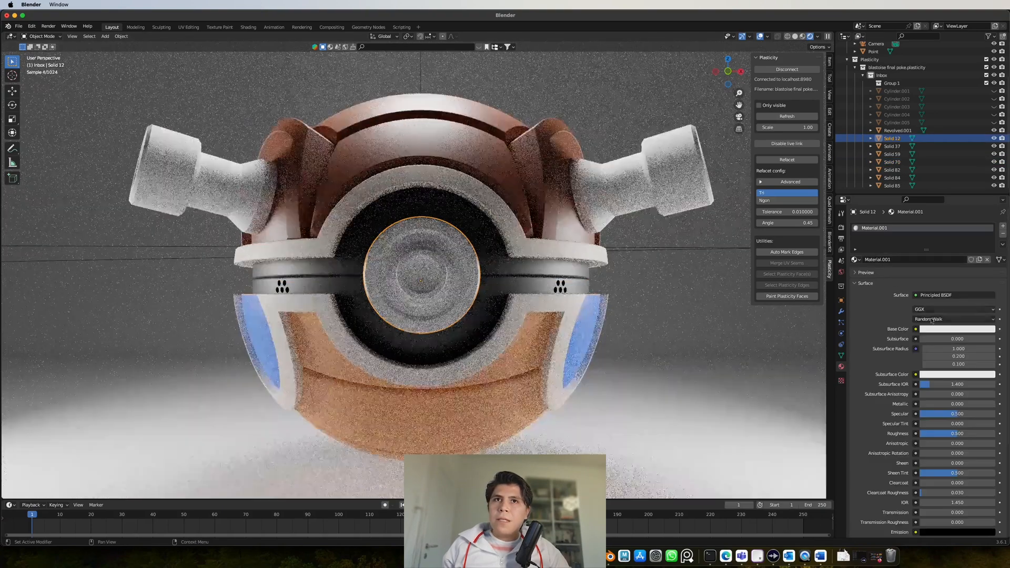
text(chrome)
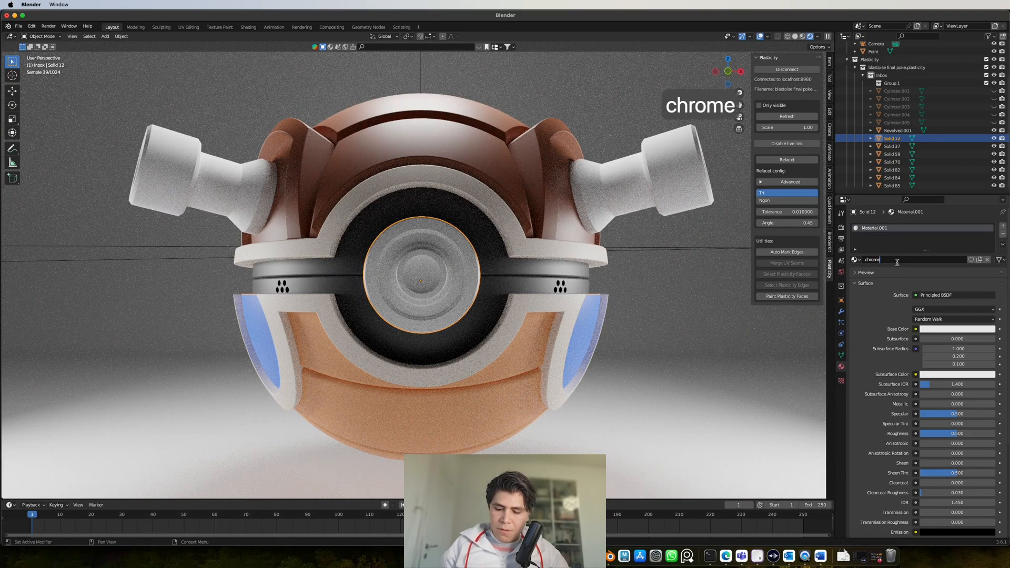
key(Return)
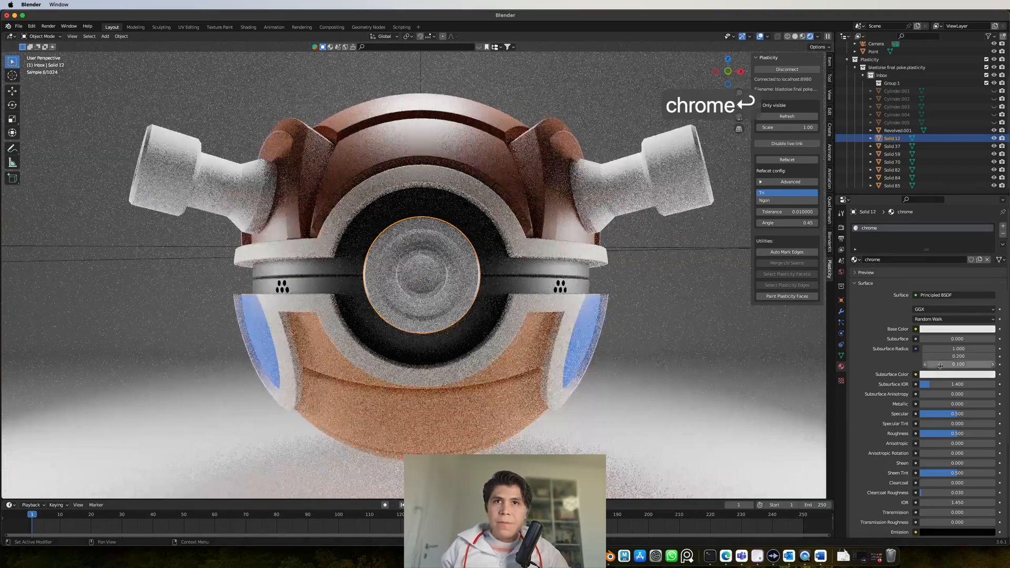
scroll(932, 427, down, 3)
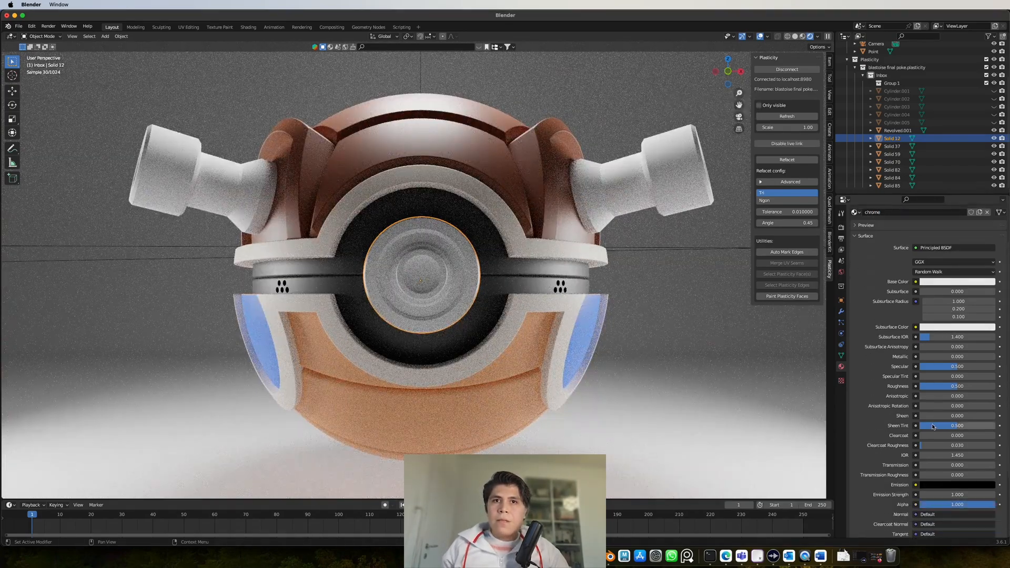
drag(933, 361, 990, 361)
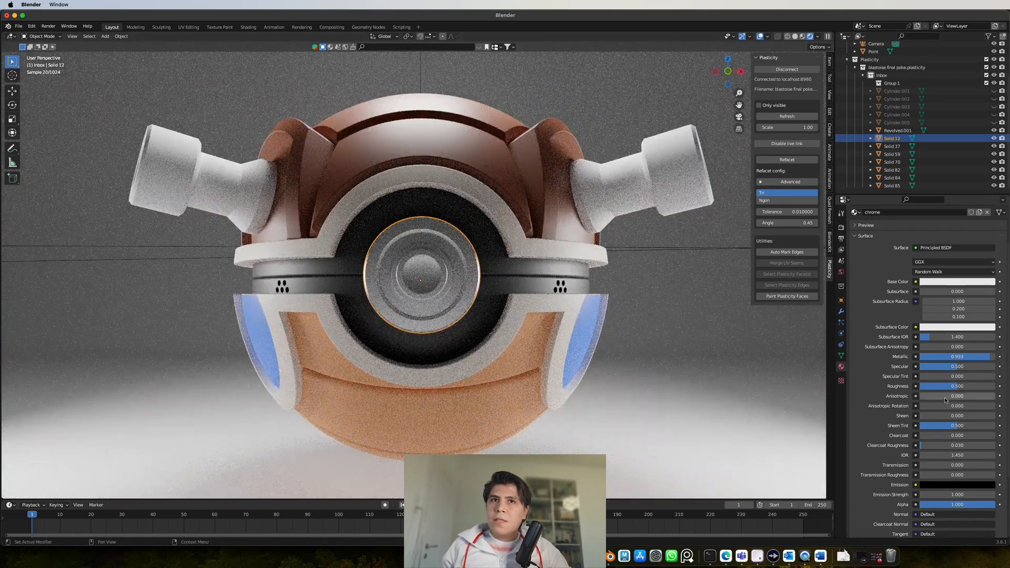
drag(958, 387, 940, 388)
- Link the front button's chrome material to both side cannons and check the chrome surface up close
click(662, 208)
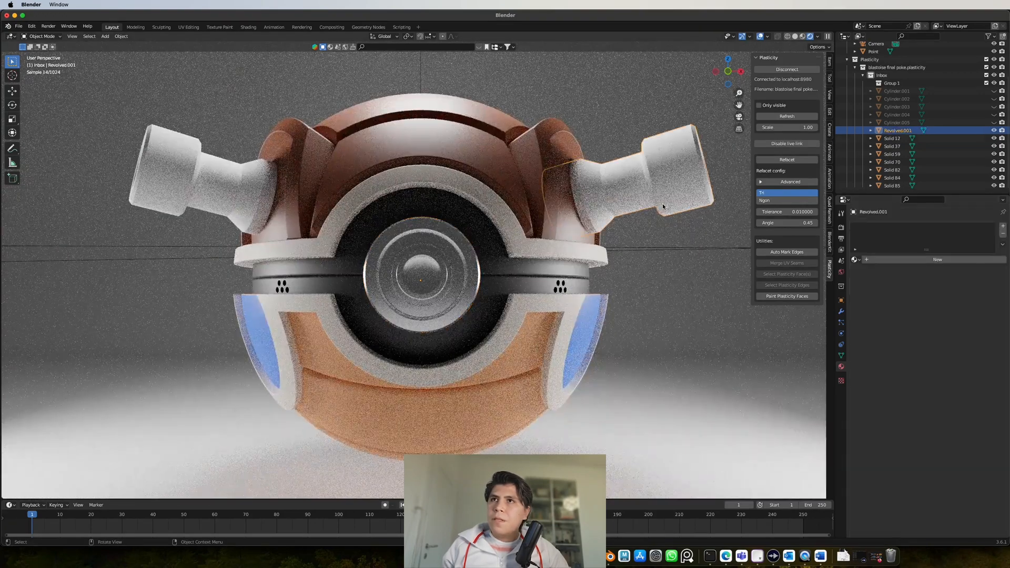
shift+click(248, 198)
shift+click(468, 274)
key(super+l)
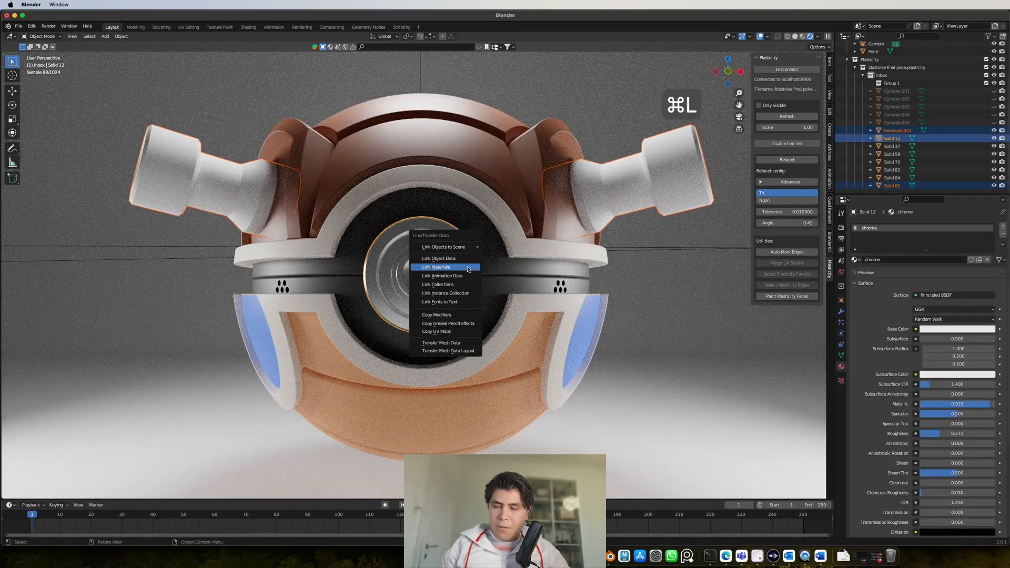
click(466, 267)
click(639, 266)
mouse_move(639, 266)
middle_down()
mouse_move(640, 316)
mouse_move(635, 268)
middle_up()
scroll(446, 251, up, 3)
middle_drag(457, 258, 503, 310)
scroll(503, 310, up, 3)
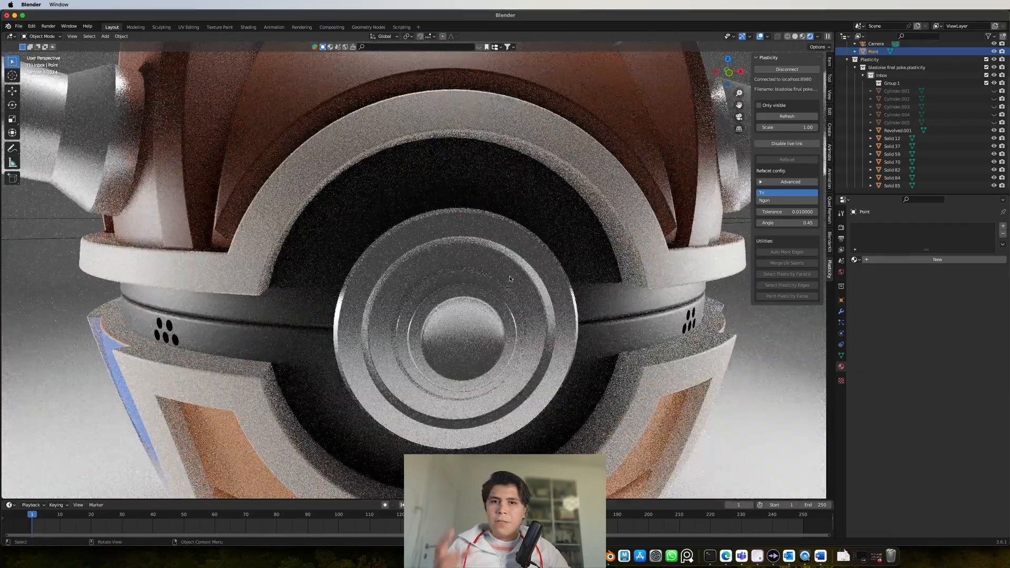
- Select the recessed ring faces on the round front button and add a second material named light to the button
click(535, 296)
key(Tab)
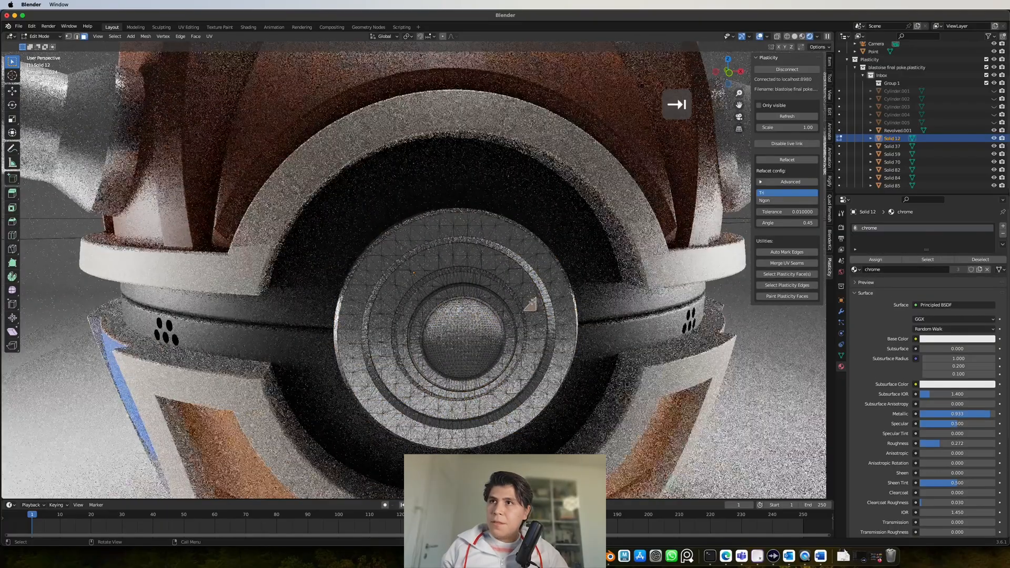
key(l)
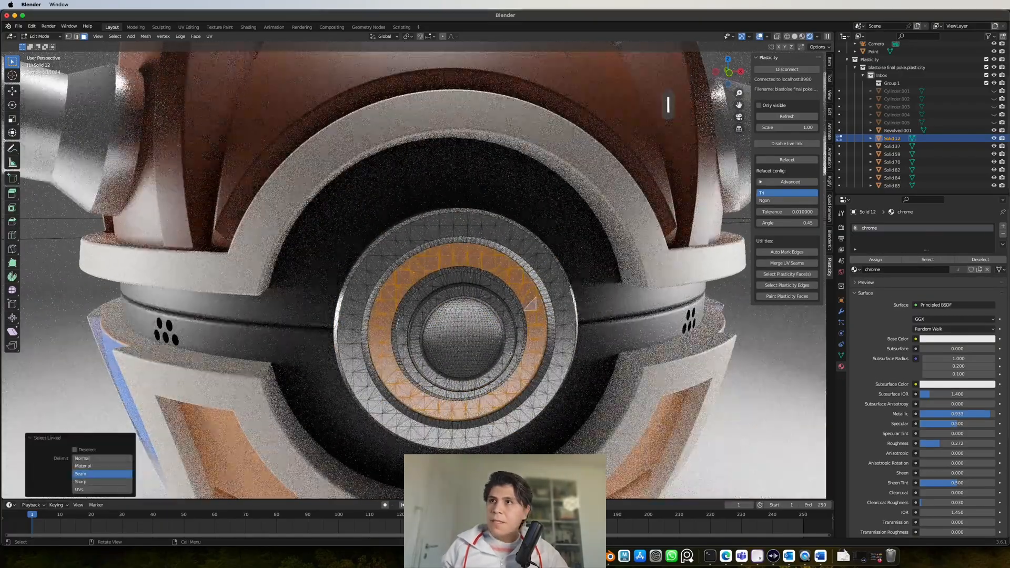
middle_drag(510, 354, 534, 349)
click(801, 37)
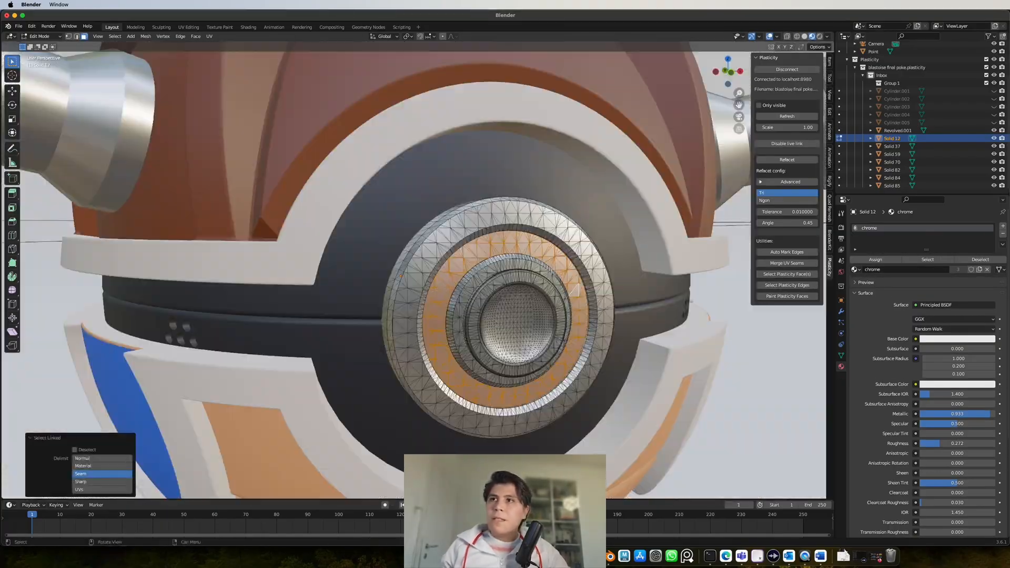
click(1003, 227)
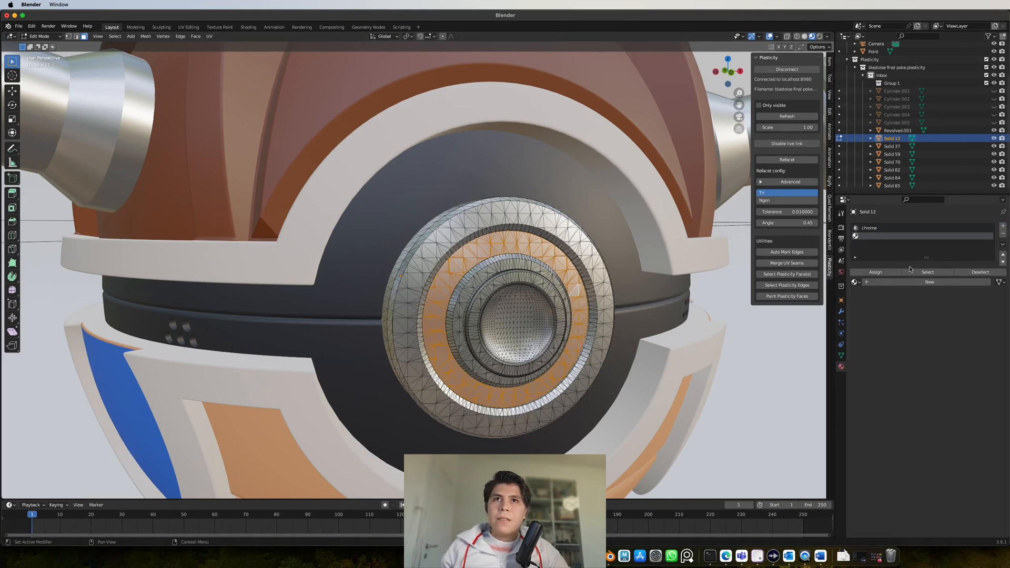
click(890, 283)
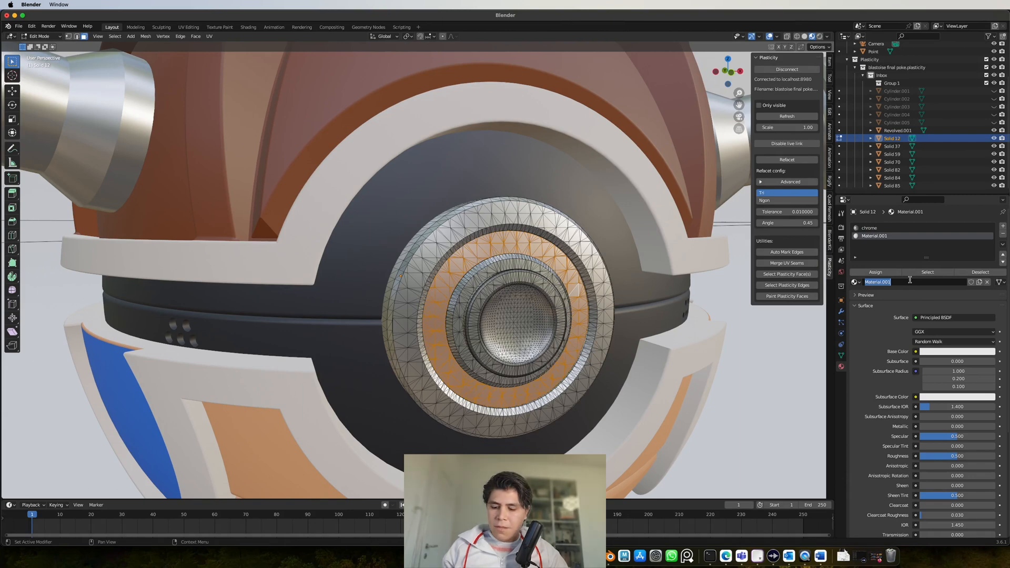
text(light)
key(Return)
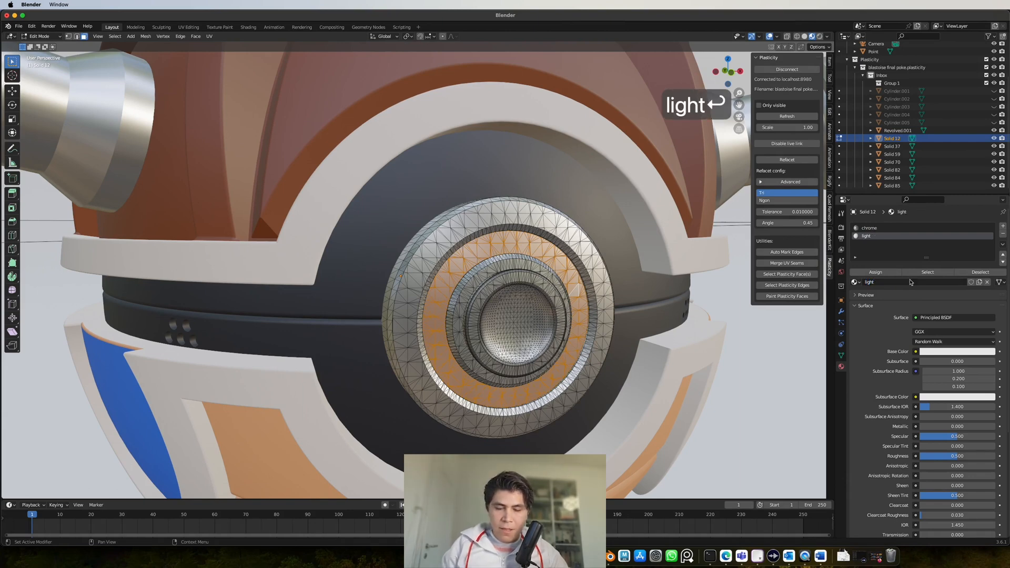
- In the shading workspace, add an Emission shader to the light material and connect it to the Material Output's surface input
click(248, 27)
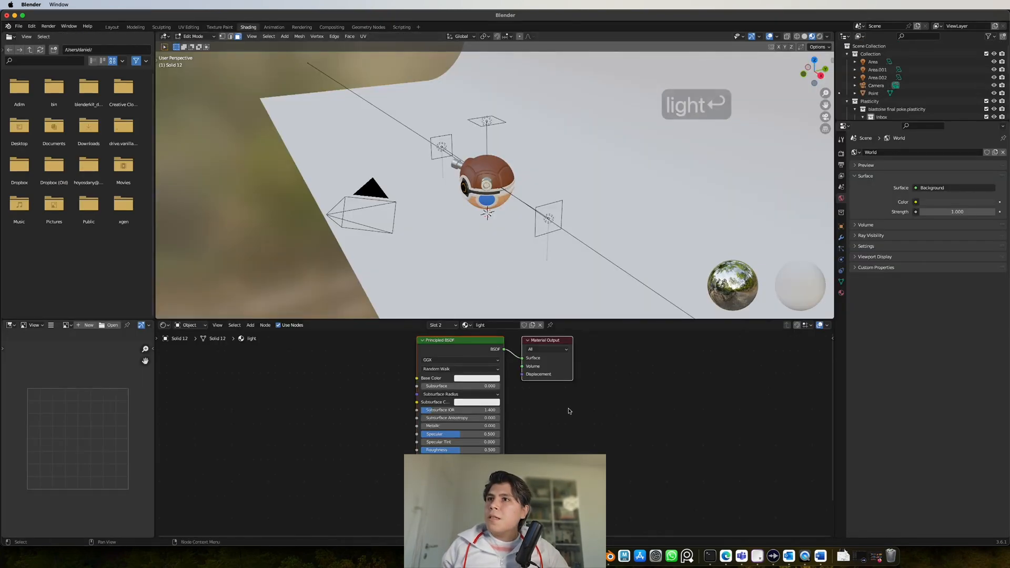
middle_drag(426, 245, 491, 223)
scroll(492, 223, up, 10)
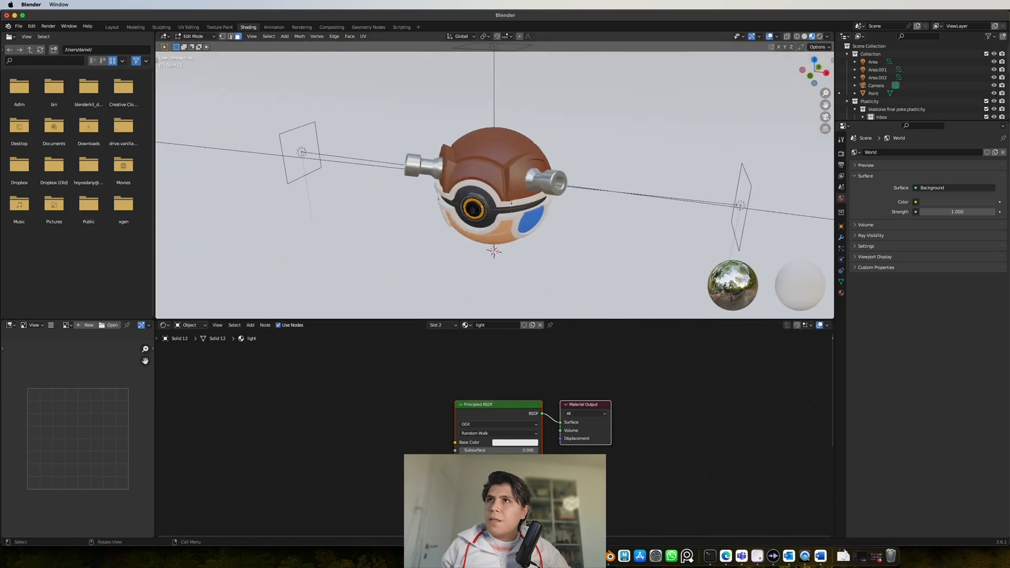
scroll(492, 223, up, 2)
middle_drag(502, 368, 519, 402)
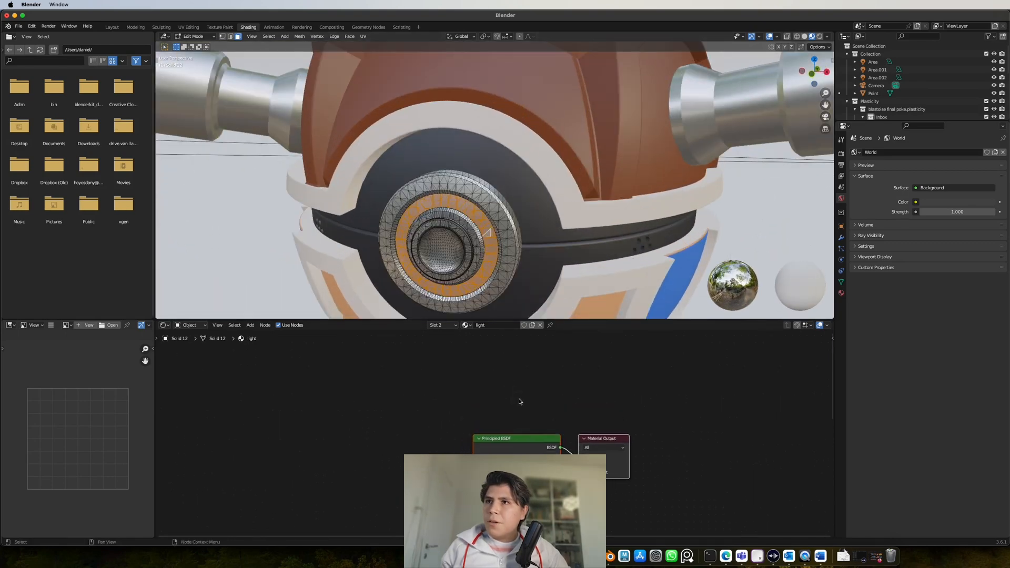
key(shift+a)
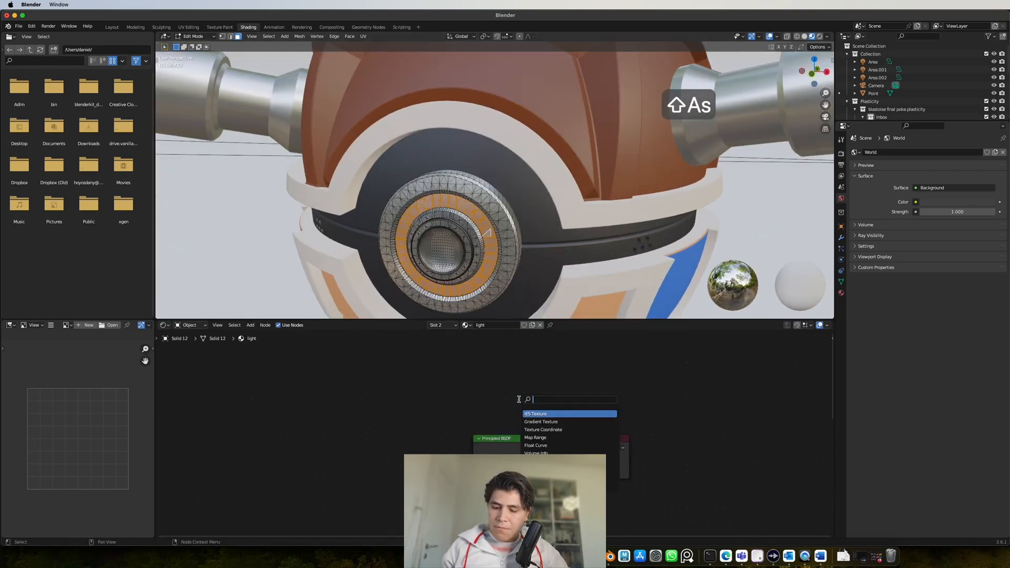
text(emi)
key(Return)
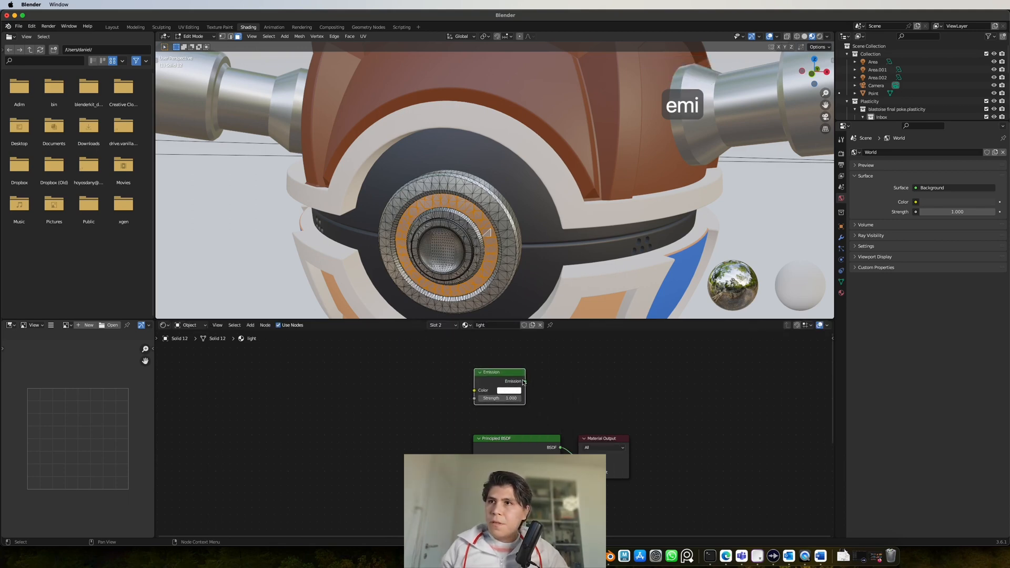
drag(524, 381, 571, 454)
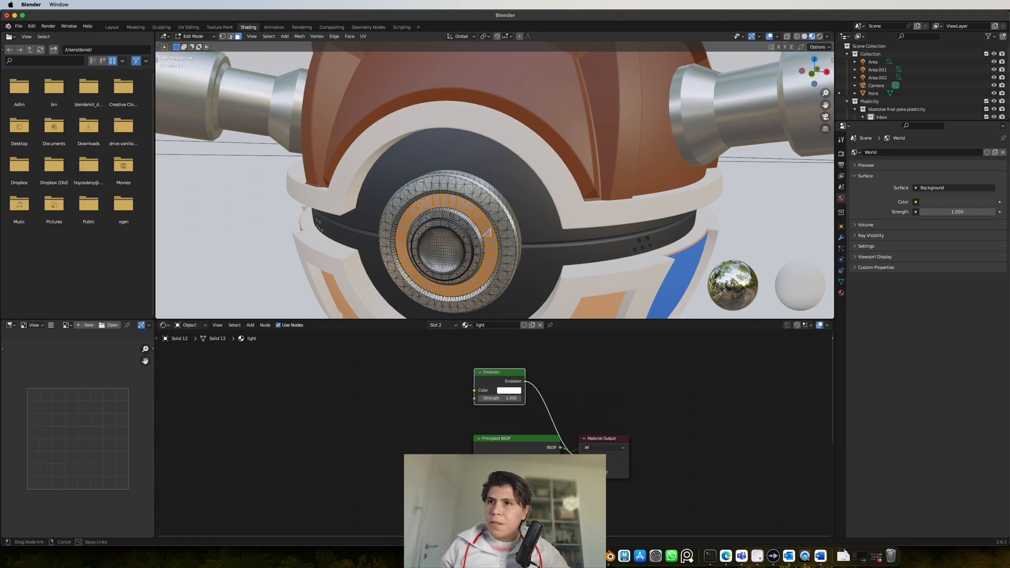
- Give the Emission shader a light blue color and strength 15.2, and assign the light material to the selected ring in rendered view
click(503, 392)
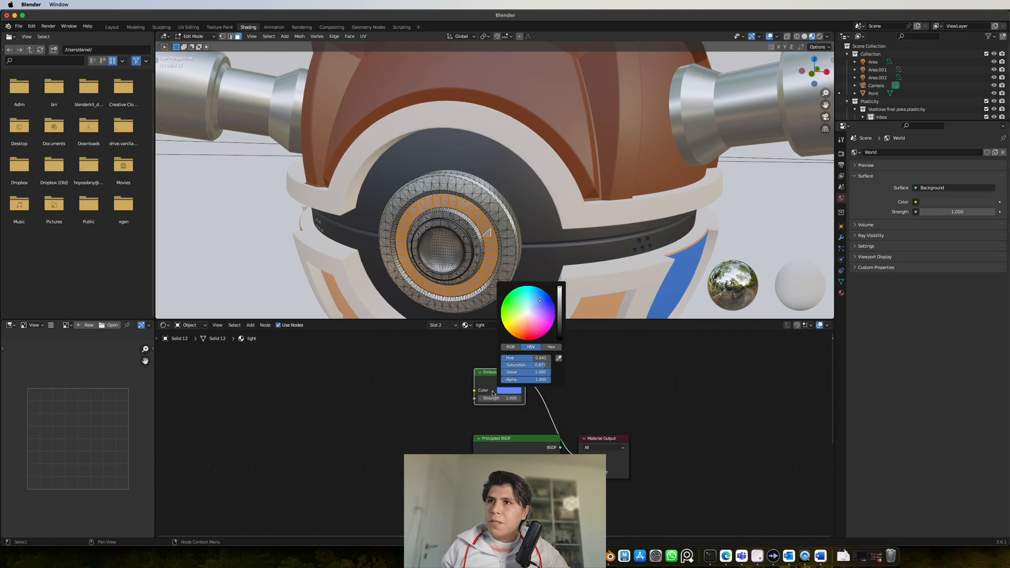
scroll(451, 266, up, 3)
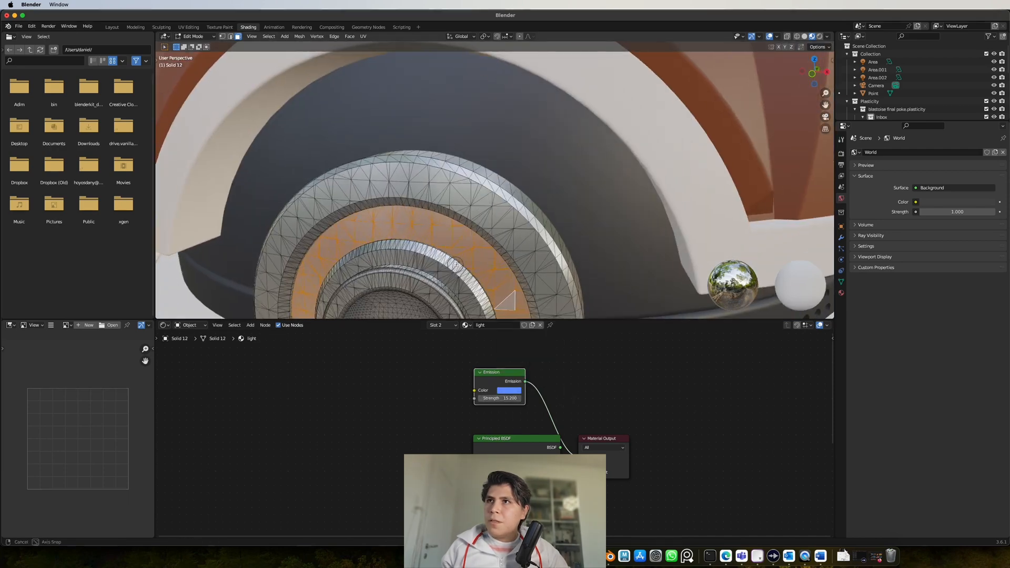
middle_drag(451, 267, 705, 284)
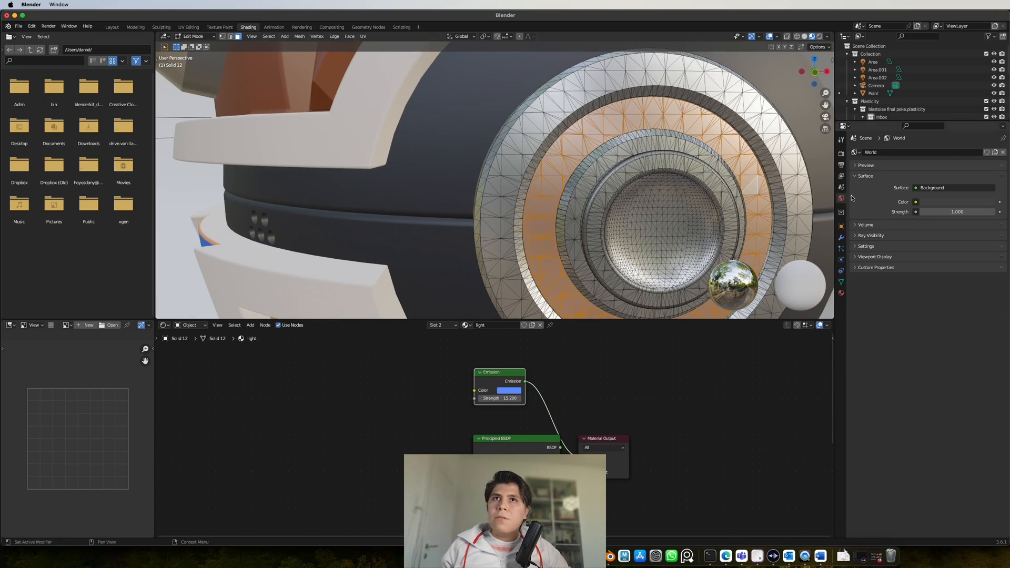
click(843, 288)
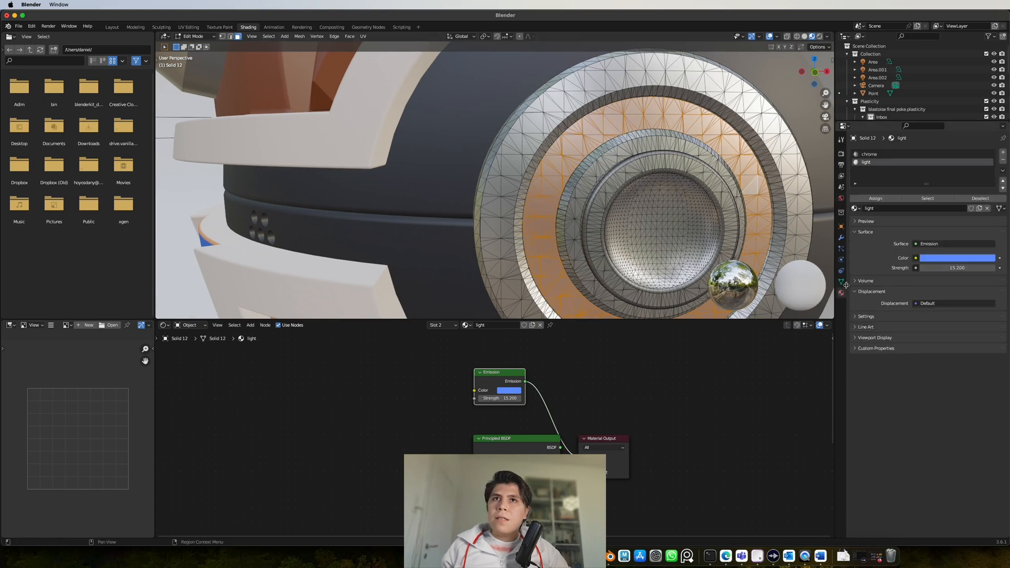
click(886, 204)
middle_drag(749, 311, 701, 305)
click(820, 36)
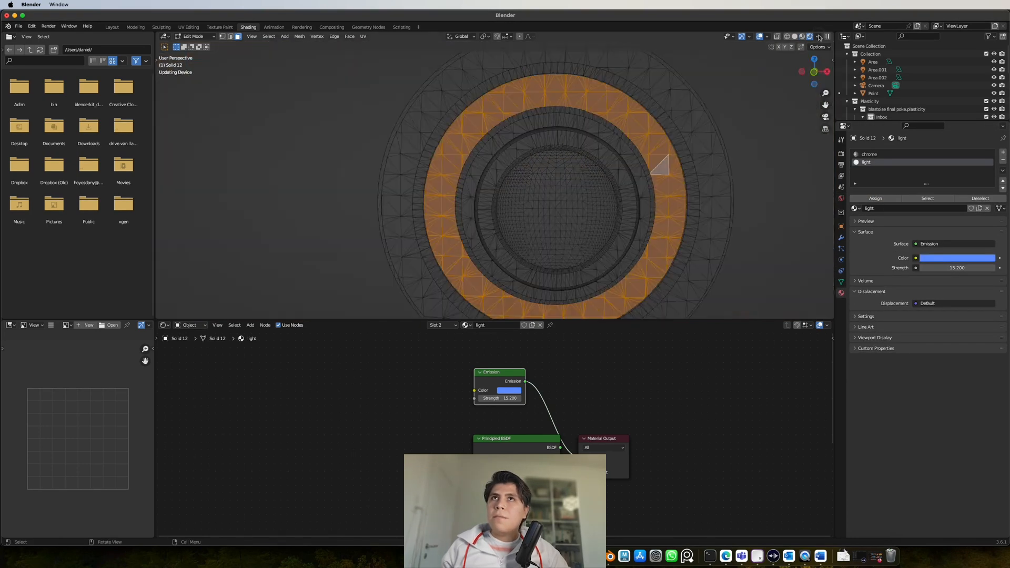
scroll(818, 186, down, 3)
scroll(818, 187, down, 2)
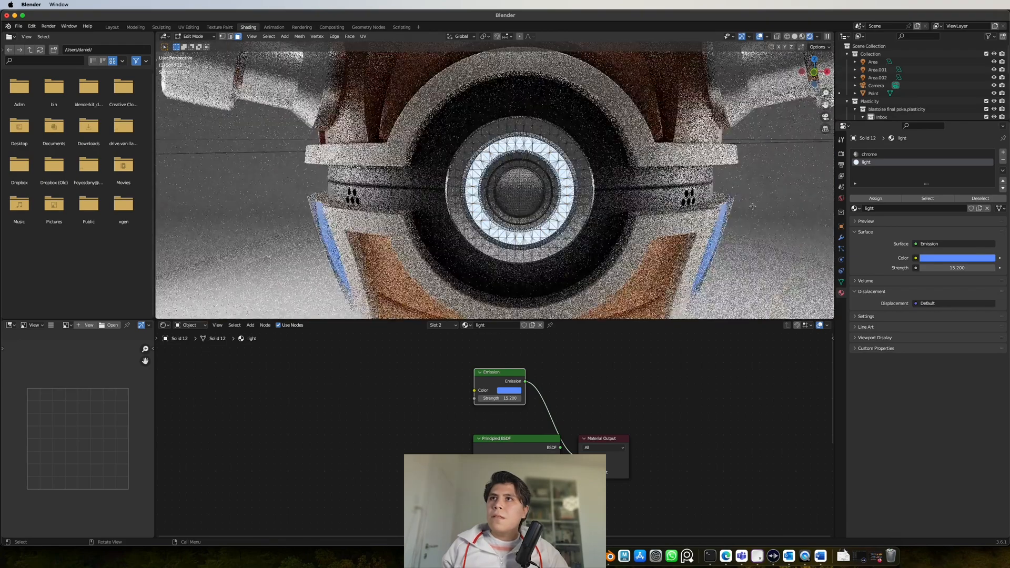
- Set the ring's emission strength to 82.9, change its color to a saturated blue, and return to Object Mode
drag(502, 398, 519, 404)
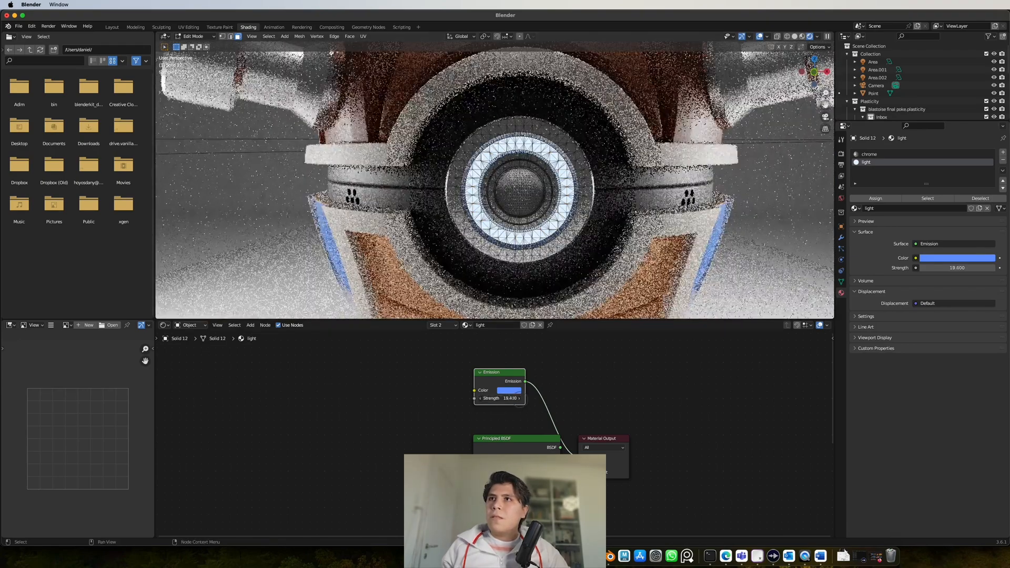
drag(635, 399, 677, 398)
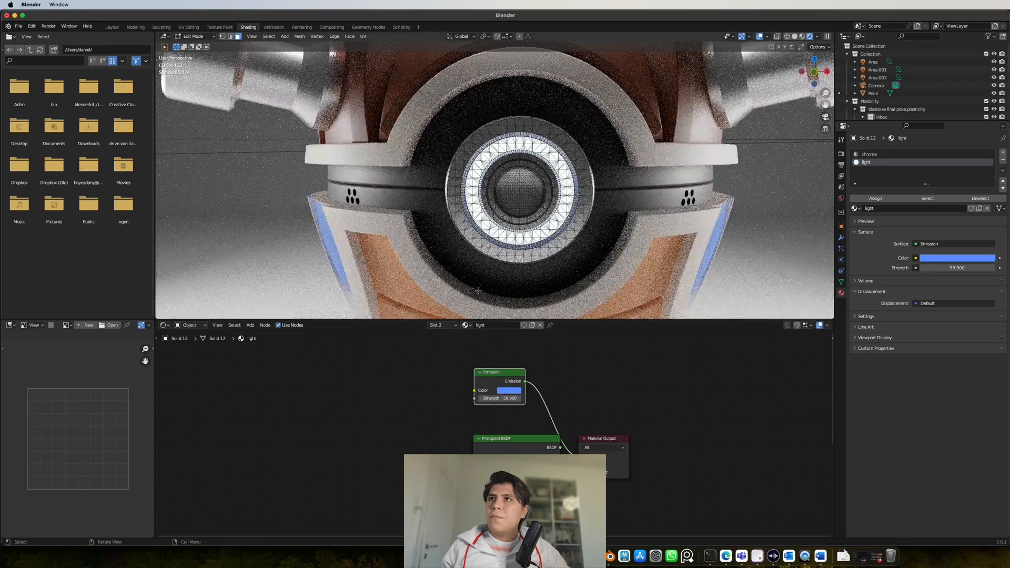
middle_drag(477, 291, 459, 267)
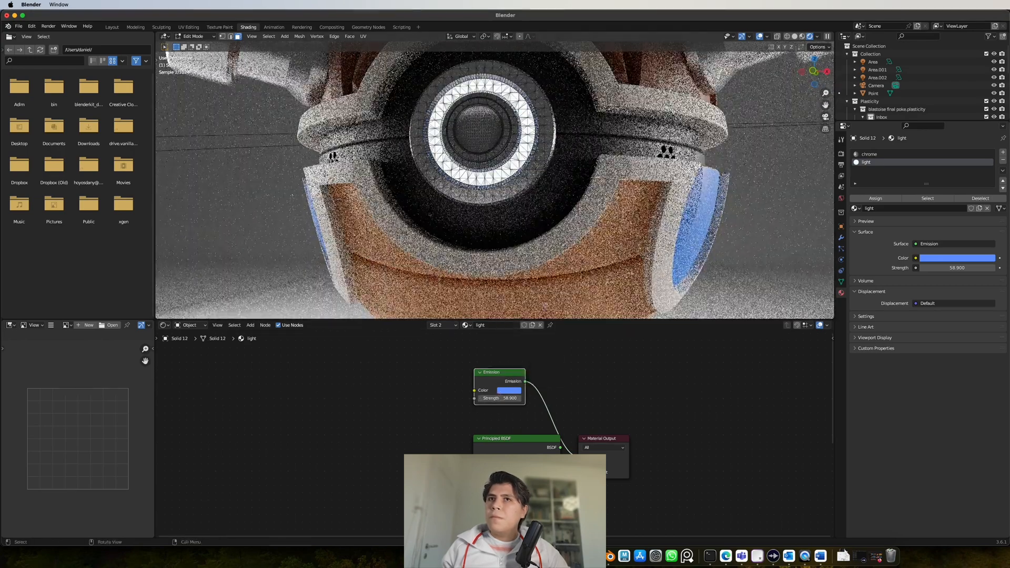
click(502, 392)
drag(542, 303, 550, 296)
drag(503, 399, 610, 402)
scroll(493, 247, down, 3)
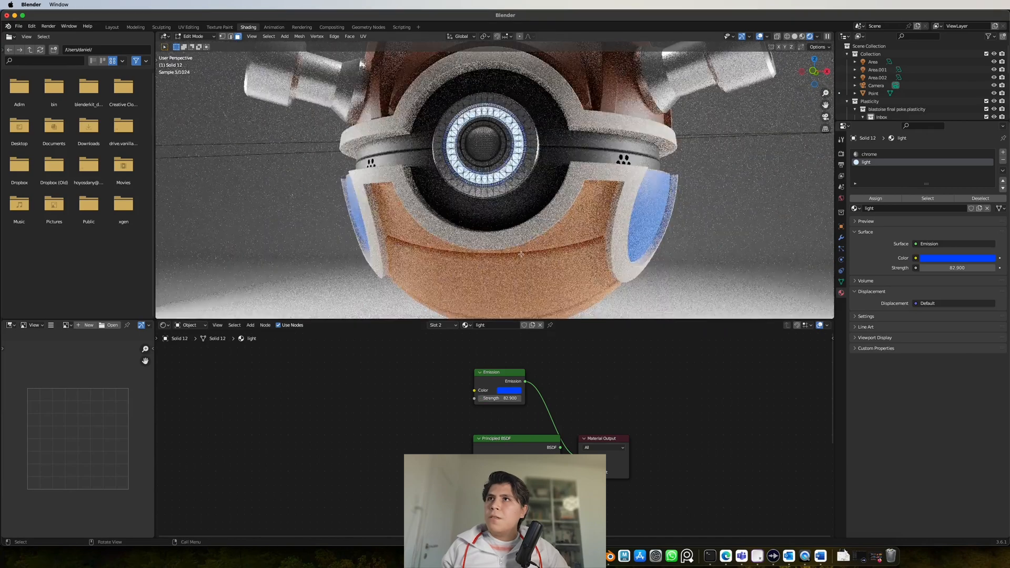
middle_drag(558, 263, 595, 277)
key(Tab)
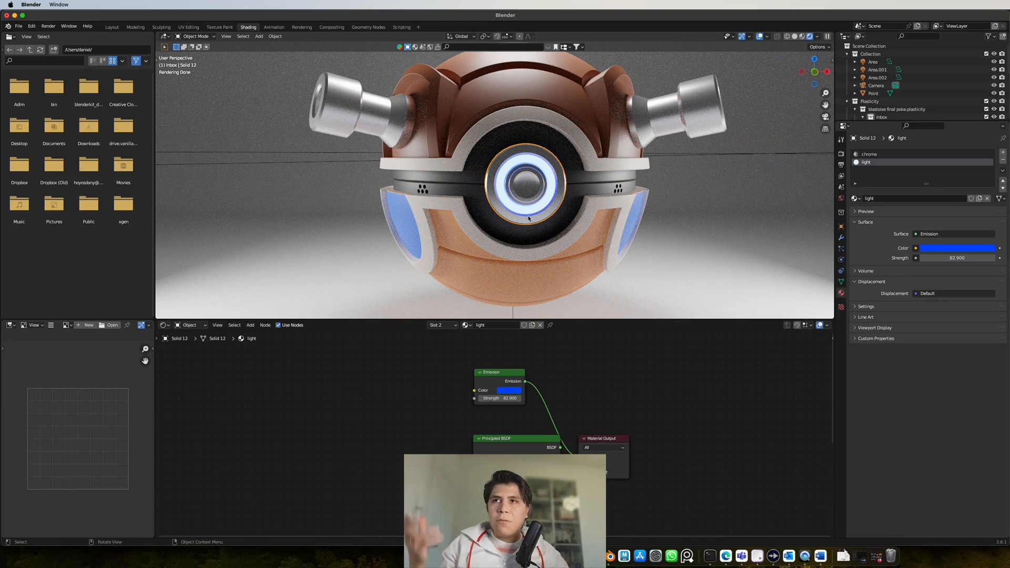
- Fine-tune the hue of the ring's blue emission color and inspect the glow from several distances with the button deselected
click(509, 392)
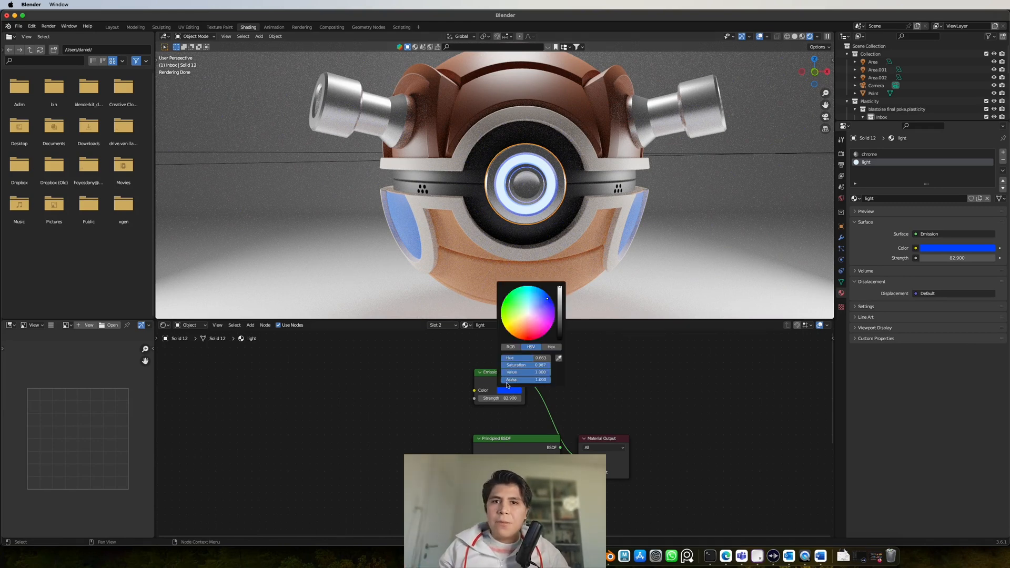
mouse_move(527, 287)
mouse_down()
mouse_move(506, 315)
mouse_move(530, 337)
mouse_move(546, 296)
mouse_up()
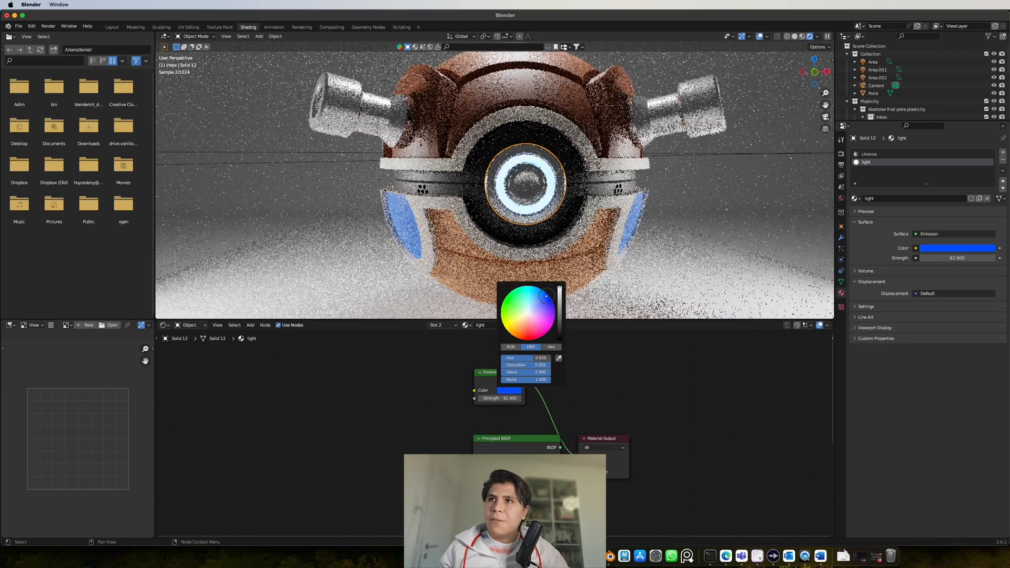
middle_drag(591, 265, 571, 265)
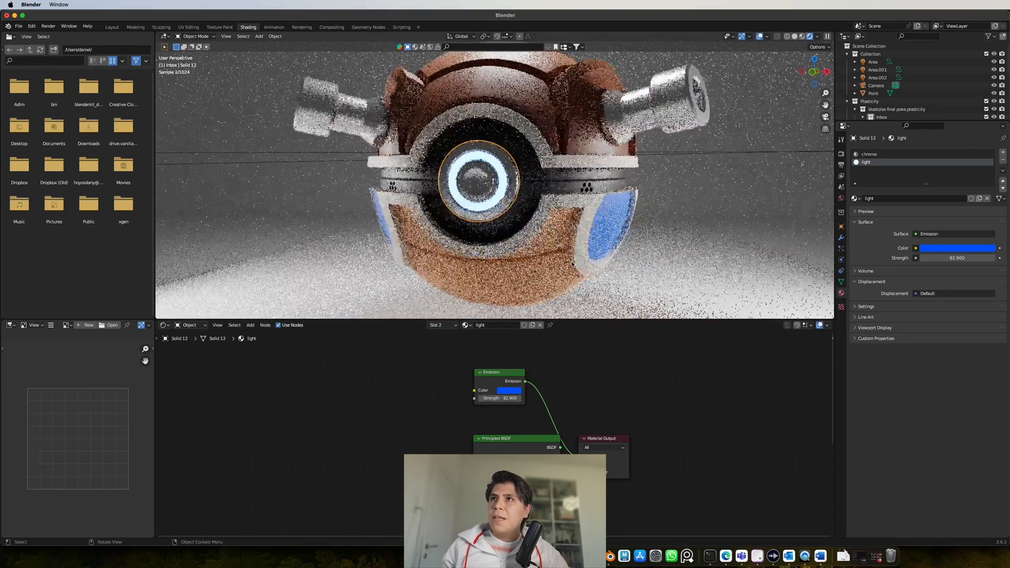
shift+middle_drag(704, 234, 711, 242)
click(604, 254)
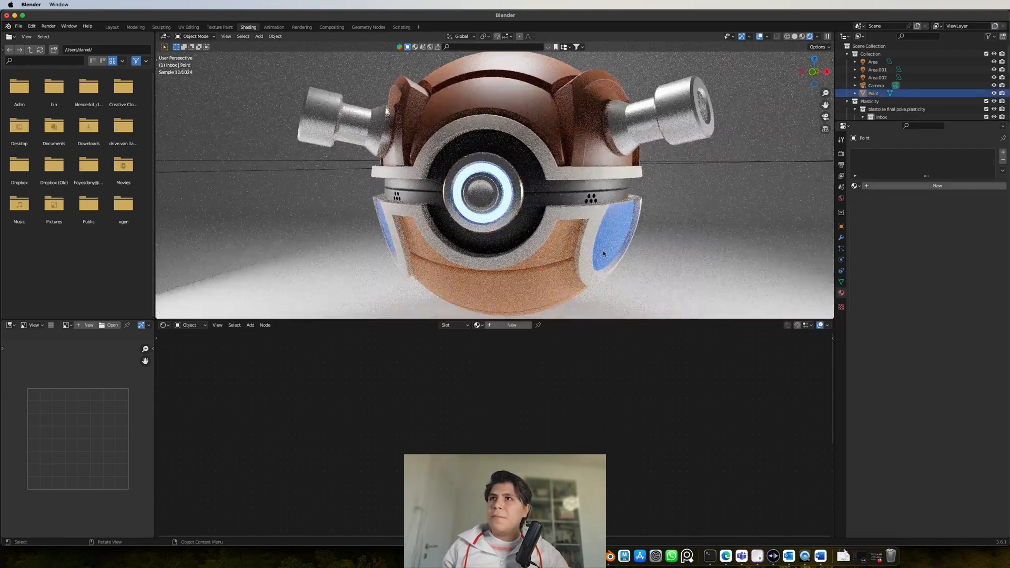
scroll(490, 229, up, 8)
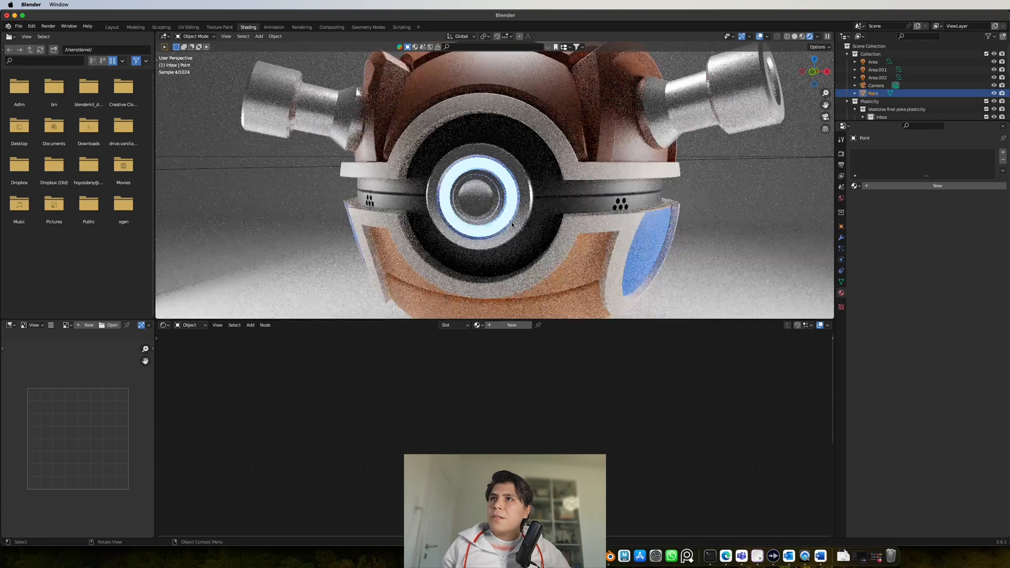
scroll(734, 240, down, 8)
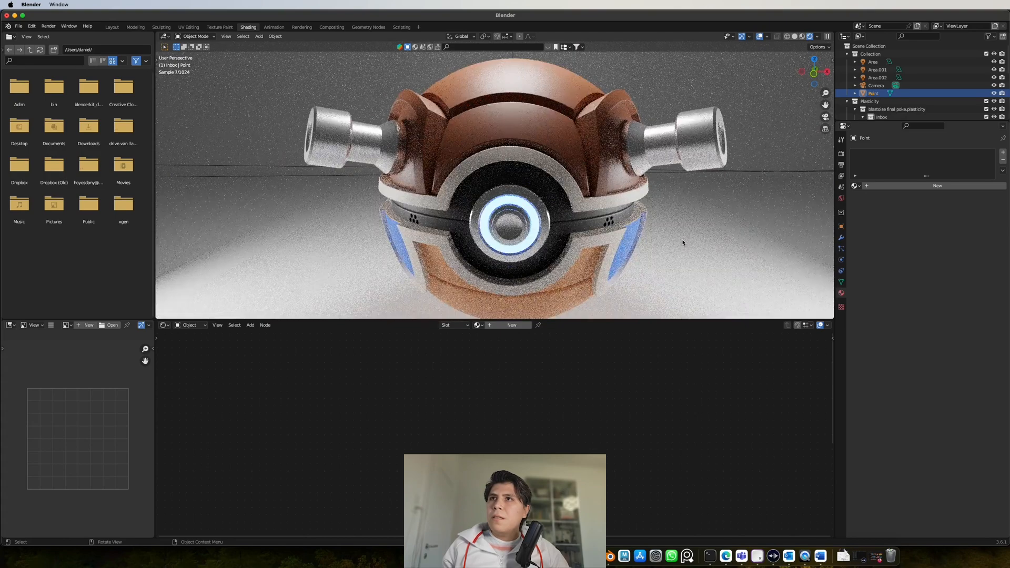
- Back in the layout workspace with rendered shading, apply the existing black material to the white rear section of the inner band
click(112, 27)
scroll(529, 240, down, 3)
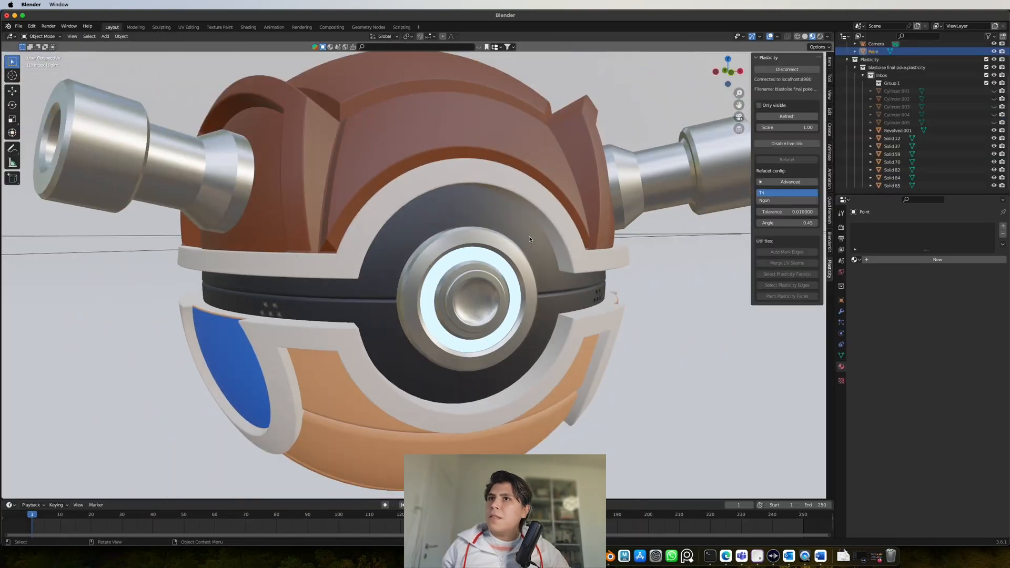
click(820, 36)
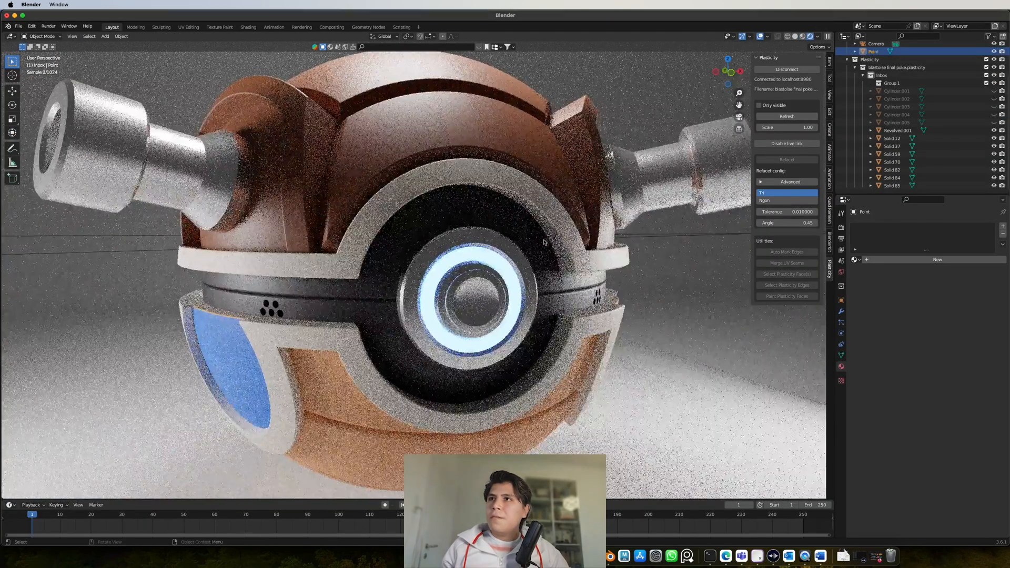
scroll(542, 245, down, 4)
middle_drag(534, 254, 405, 259)
click(466, 309)
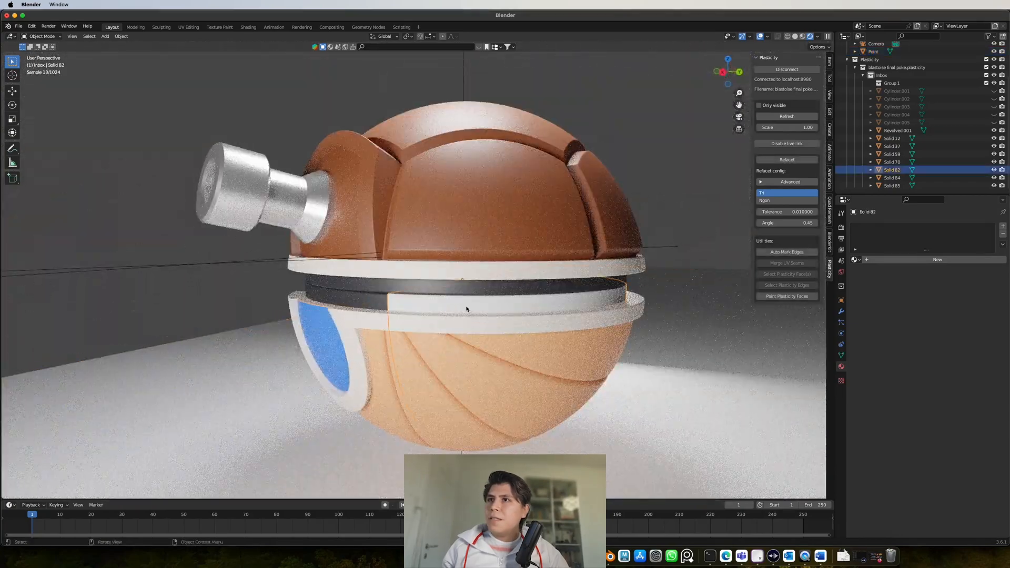
click(853, 260)
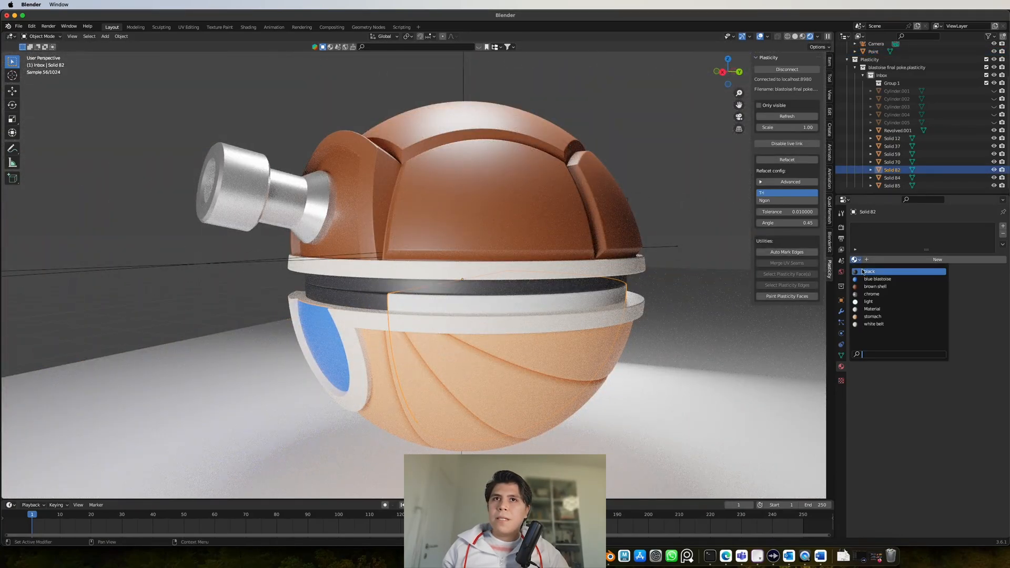
click(865, 272)
middle_drag(652, 287, 749, 289)
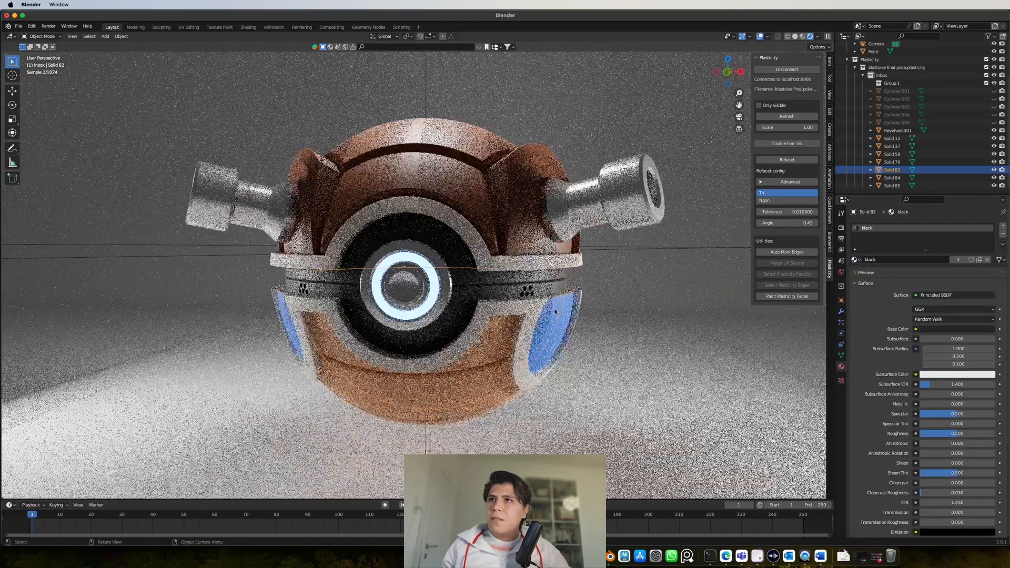
scroll(750, 289, up, 2)
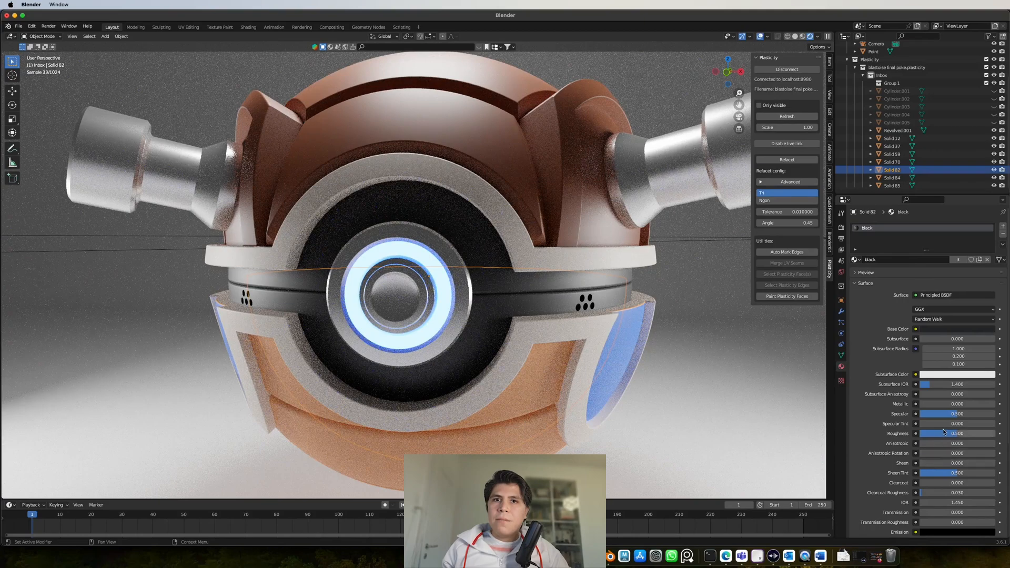
- Raise the black material's metallic to 0.523 and lower its roughness on the inner band, leaving the band deselected
drag(927, 404, 959, 404)
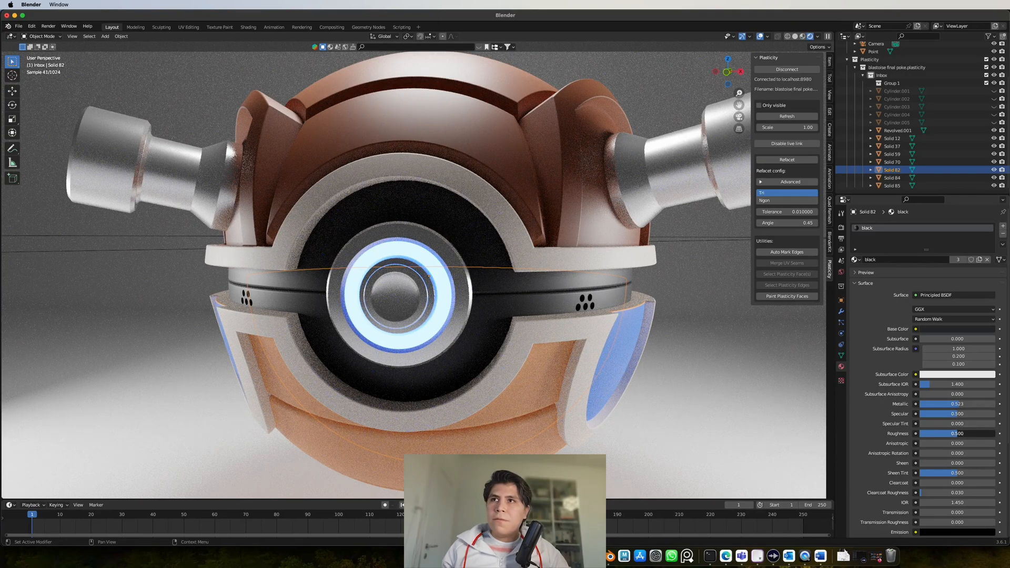
drag(957, 434, 944, 434)
click(647, 417)
scroll(647, 417, down, 1)
middle_drag(647, 417, 667, 401)
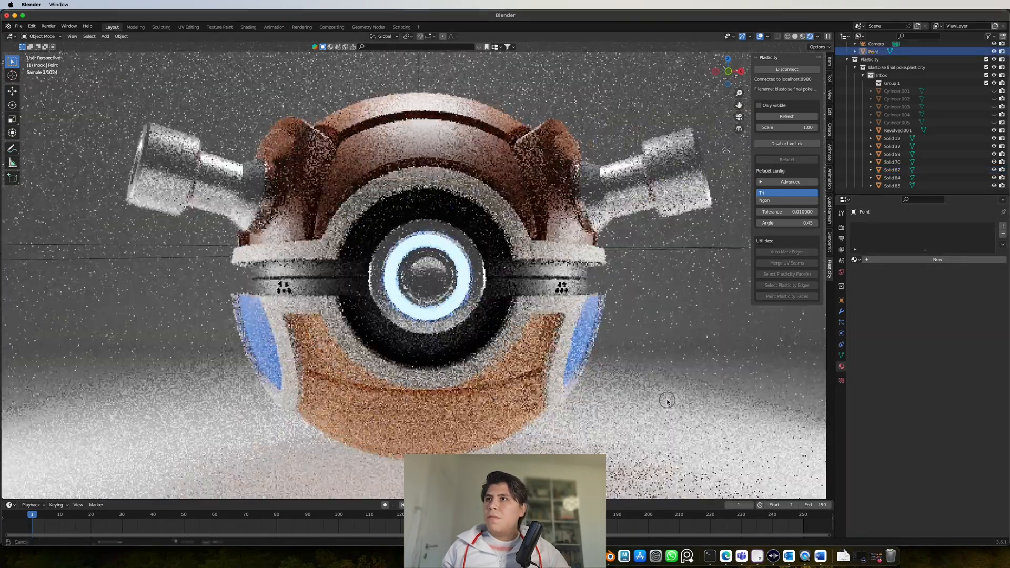
- Shift the stomach material's base color on the lower shell to a stronger, darker orange with a value of 0.615
click(532, 187)
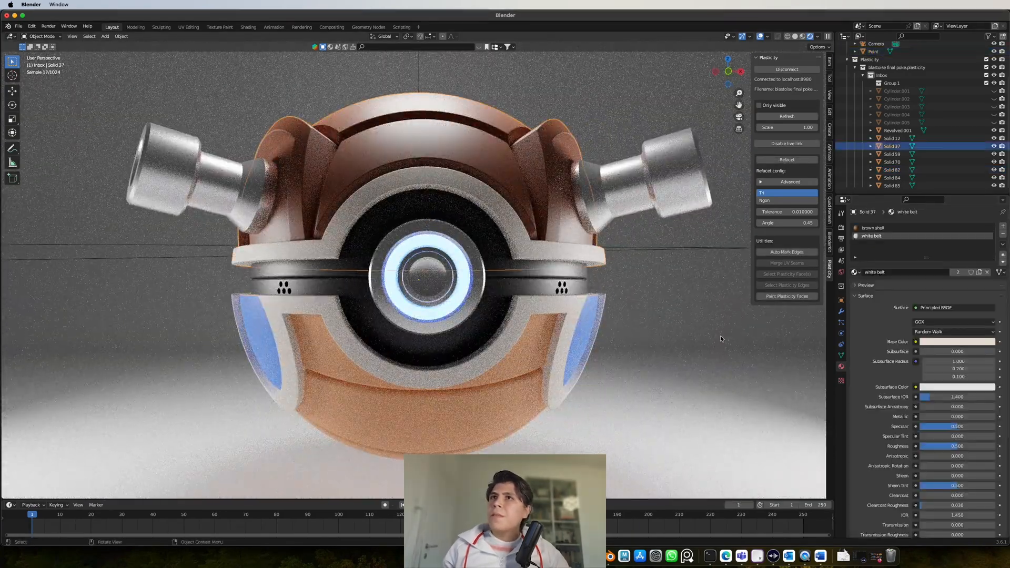
middle_drag(740, 336, 731, 340)
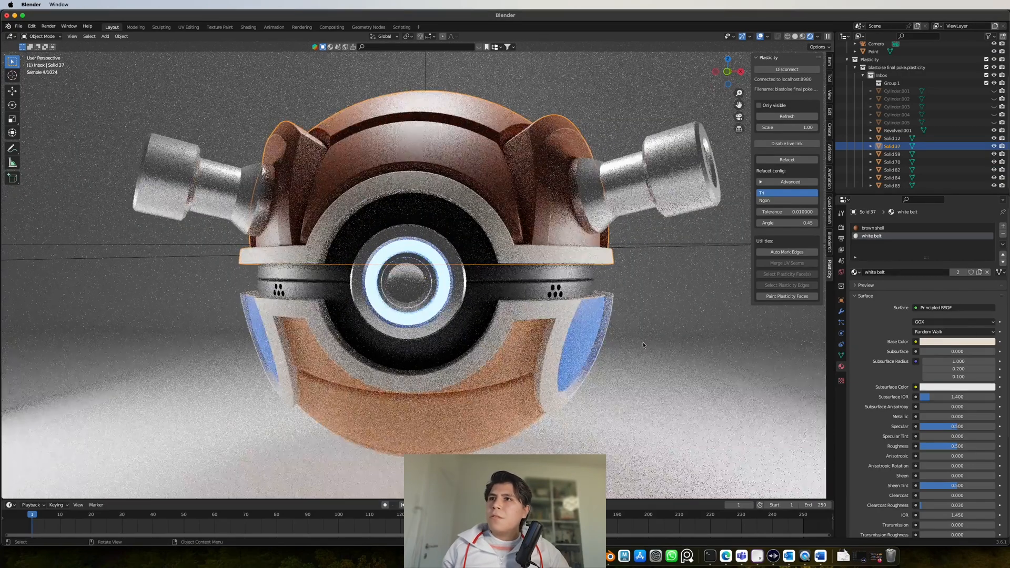
click(523, 378)
click(888, 228)
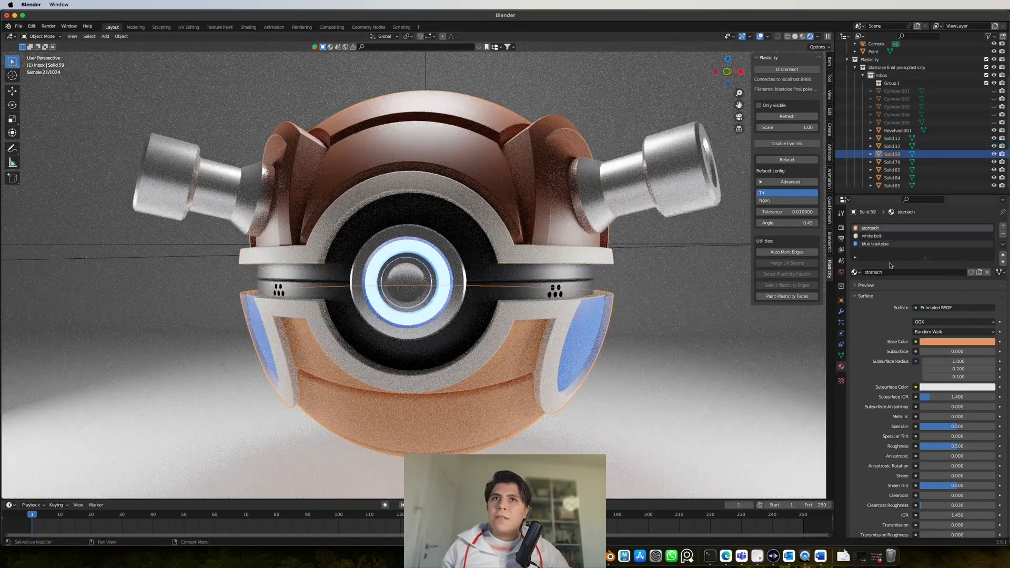
click(945, 341)
click(947, 273)
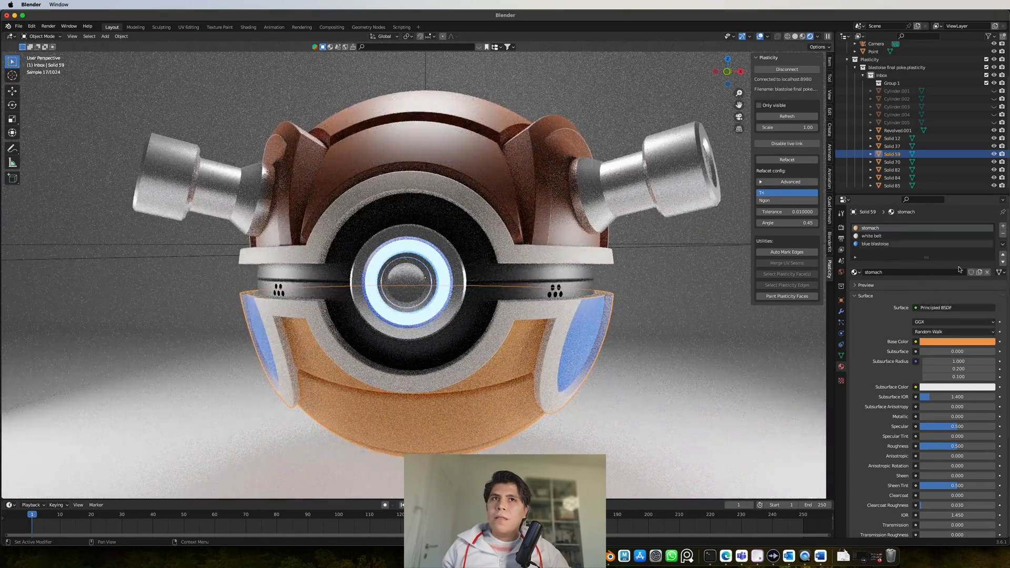
click(945, 342)
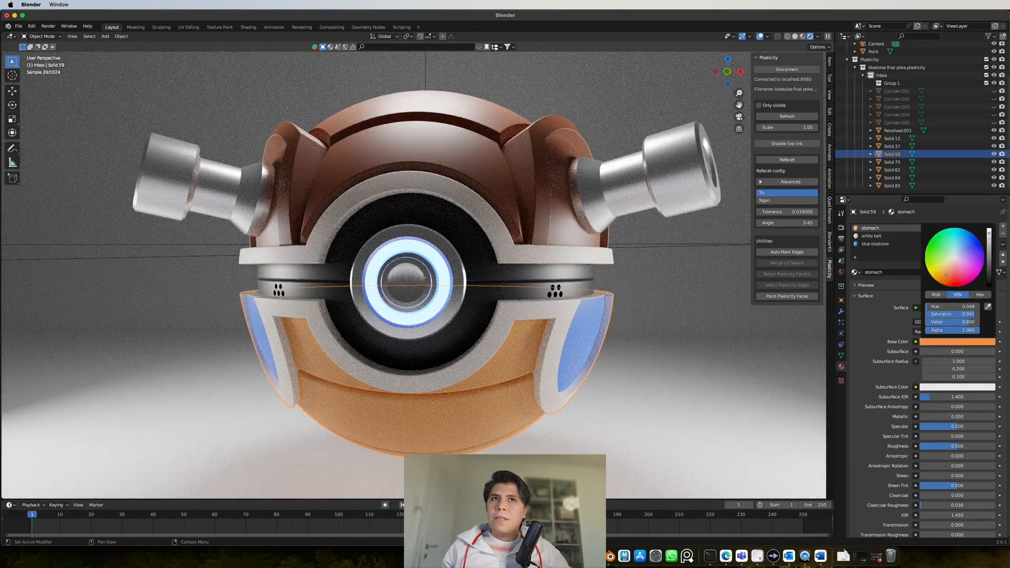
drag(989, 233, 989, 239)
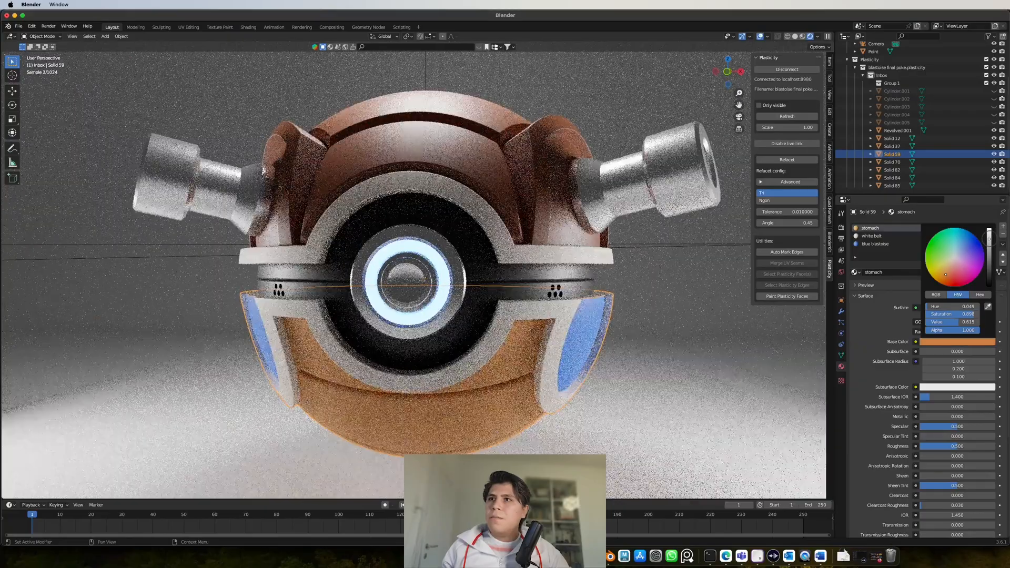
click(621, 362)
scroll(588, 361, down, 1)
middle_drag(571, 361, 588, 360)
scroll(588, 361, down, 2)
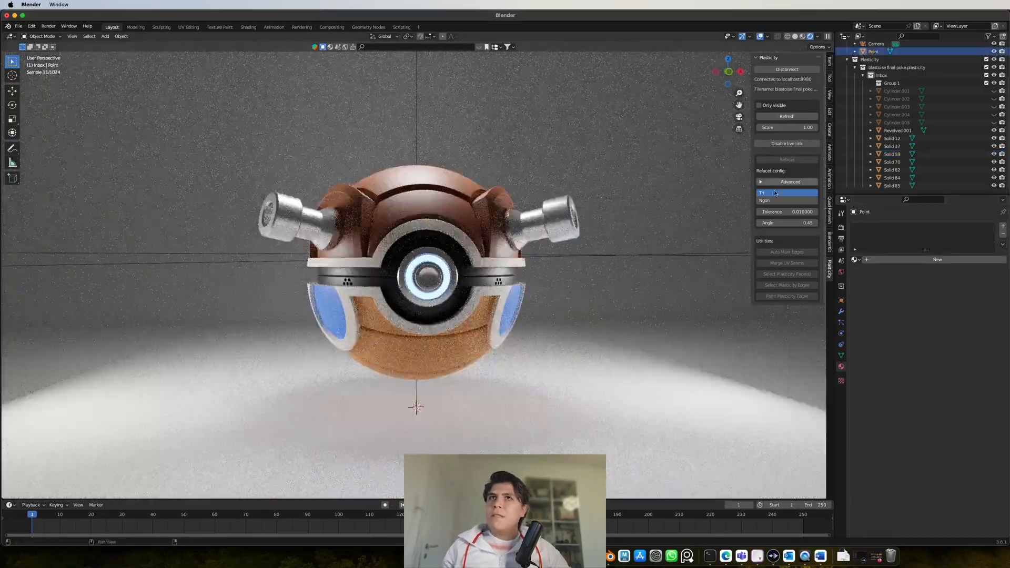
middle_drag(727, 162, 714, 184)
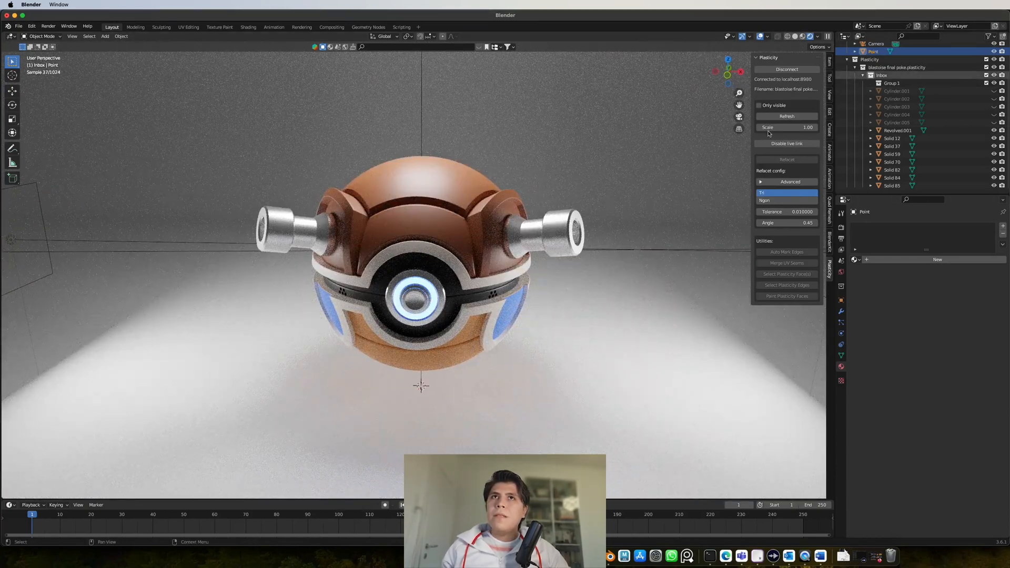
- Frame the robot from the front through the camera with the camera locked to the view, and render the image
key(KP_0)
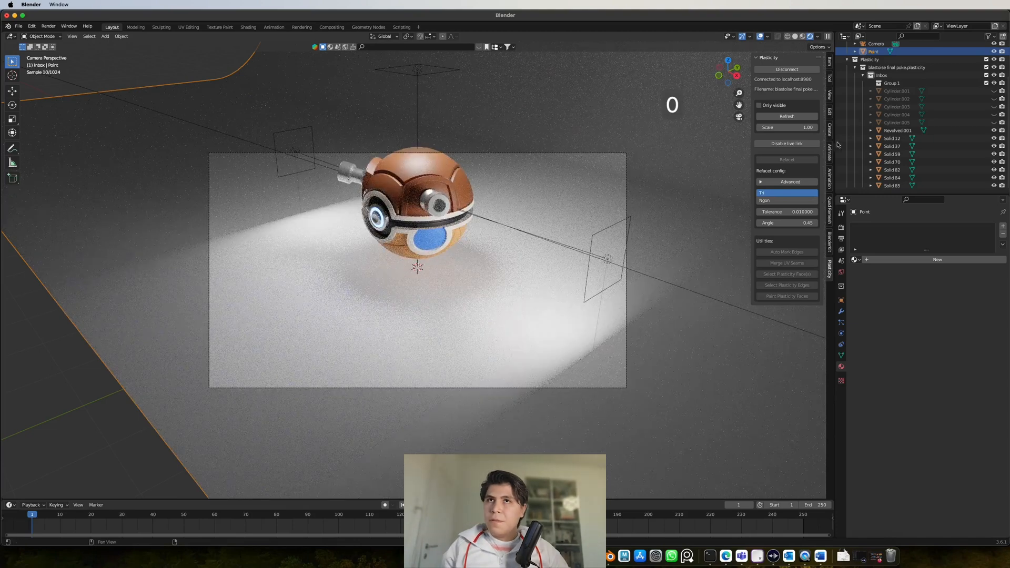
click(830, 64)
click(829, 79)
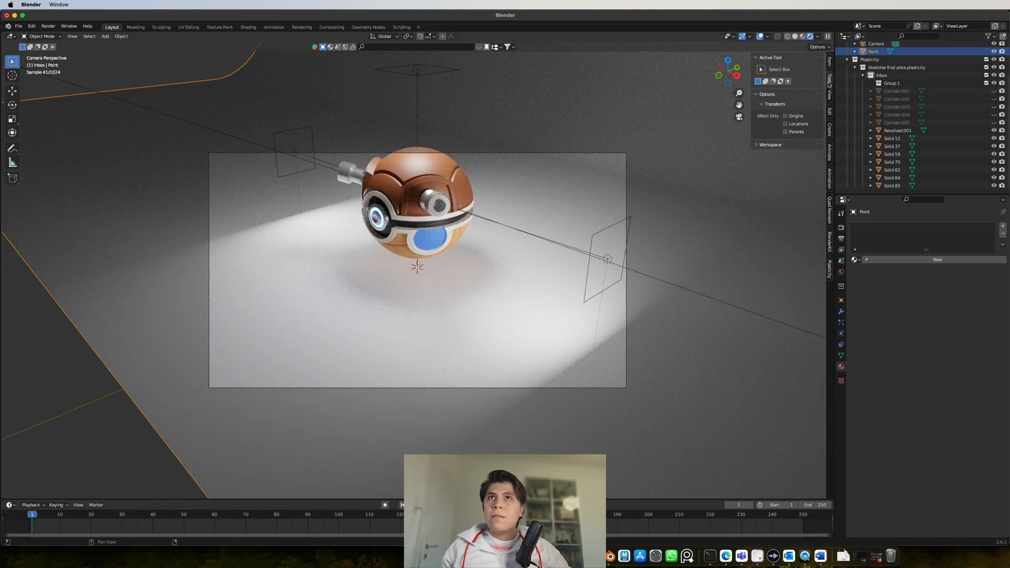
click(830, 96)
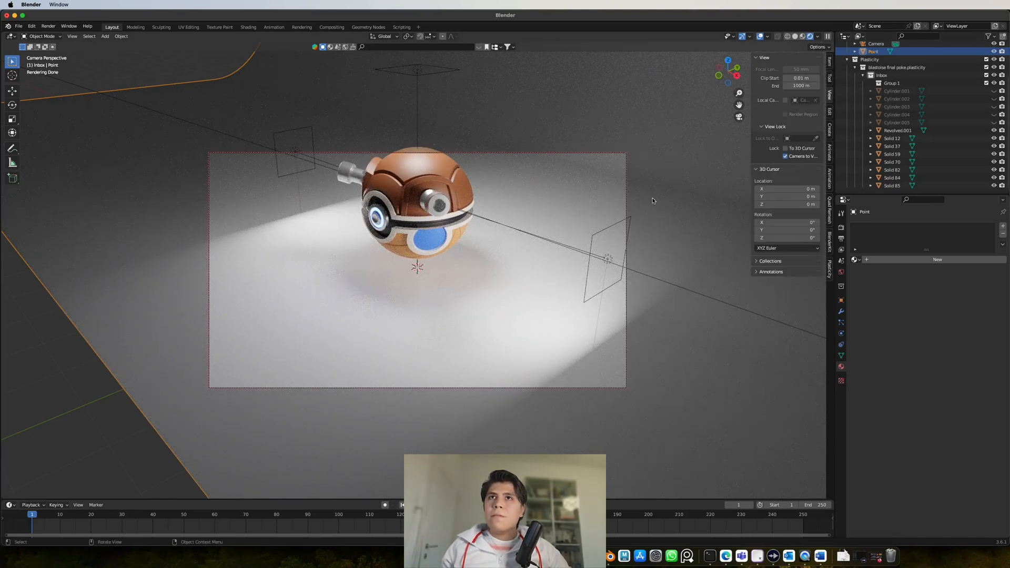
middle_drag(652, 201, 525, 270)
scroll(522, 272, up, 1)
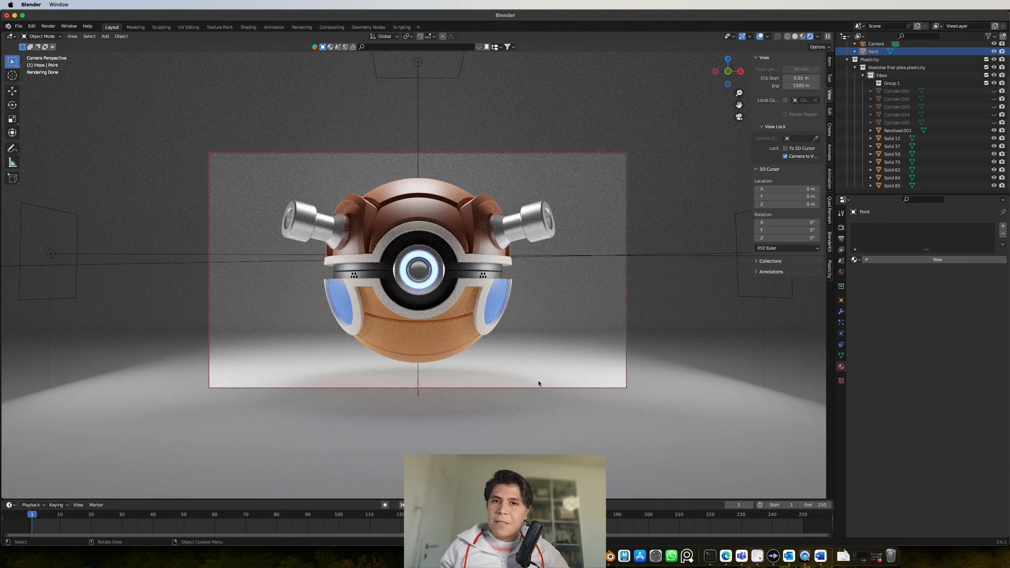
key(F12)
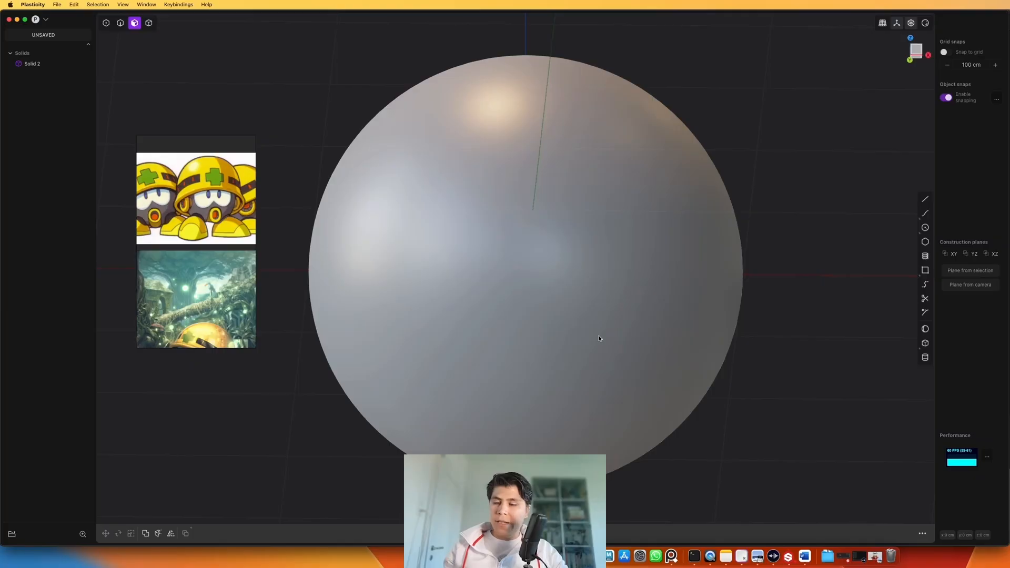
key(ctrl+z)
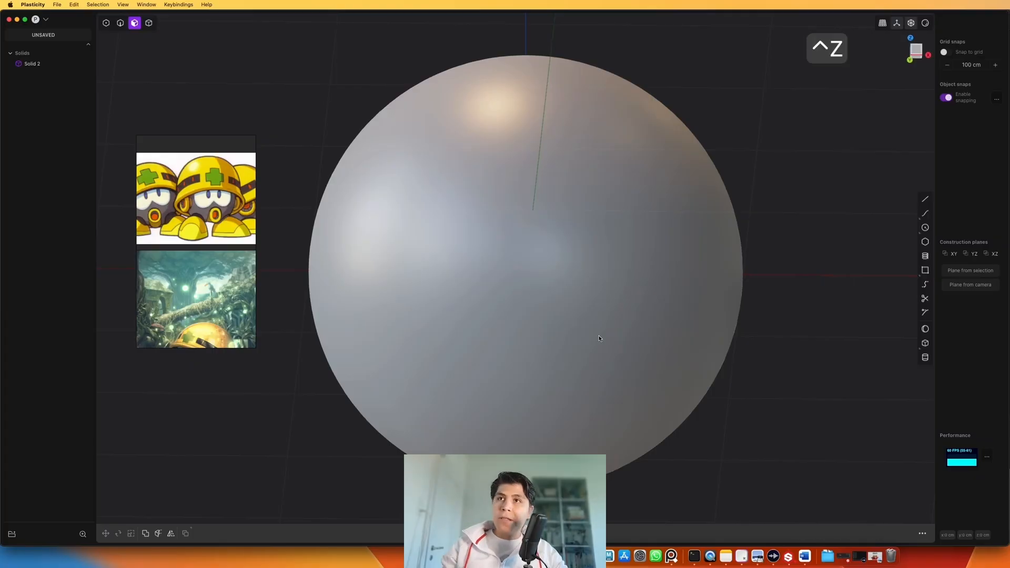
key(shift+x)
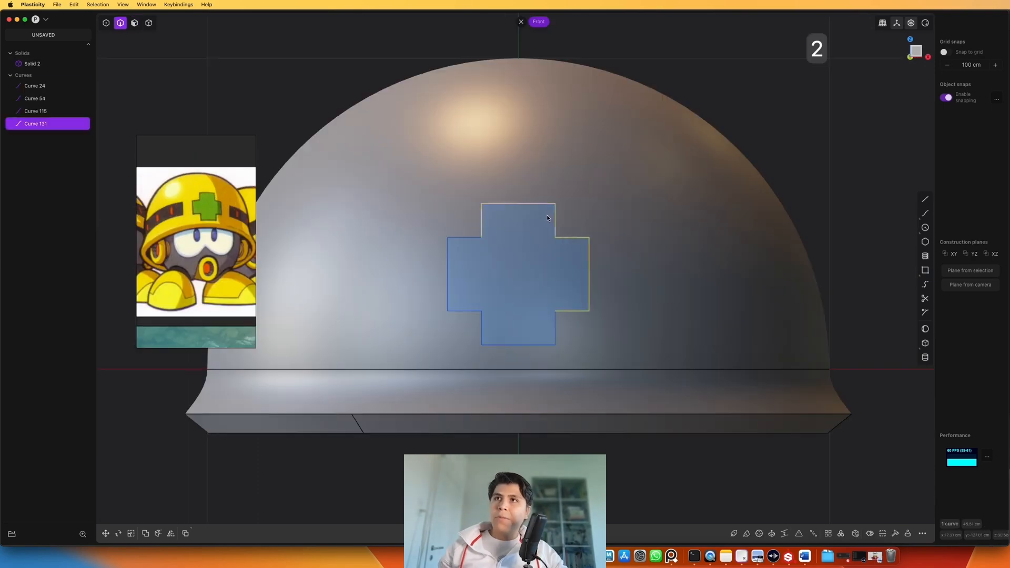
- Join the cross outline curves in front of the helmet, cut the dome with them, and select the cut solids for moving
shift+click(476, 235)
key(j)
key(c)
key(4)
click(760, 316)
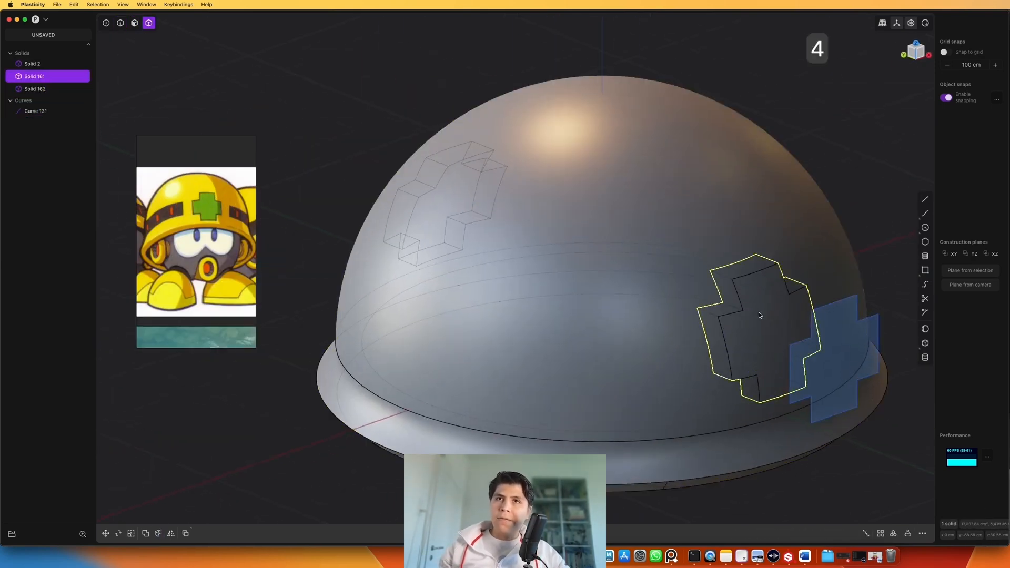
shift+click(410, 360)
key(g)
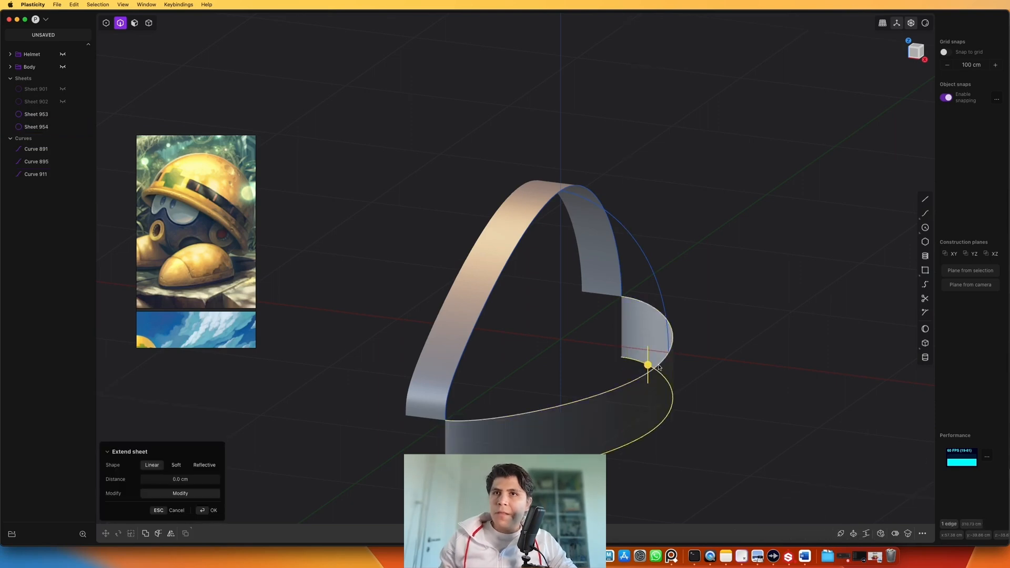
- Hide two construction curves and loft a surface with G1 continuity between the edges of the arched sheet and the lower band sheet
key(h)
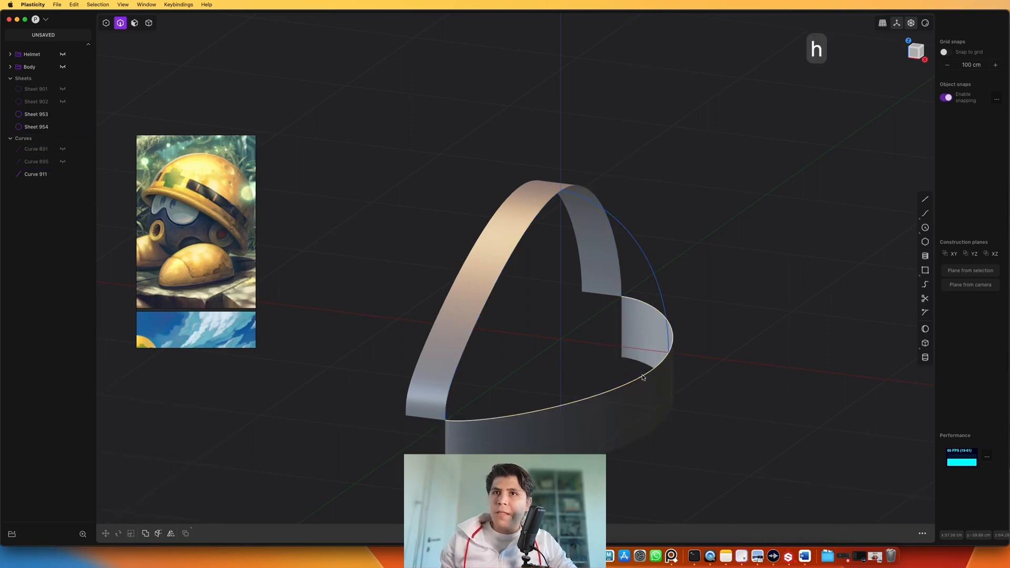
click(643, 378)
key(shift+super+e)
key(l)
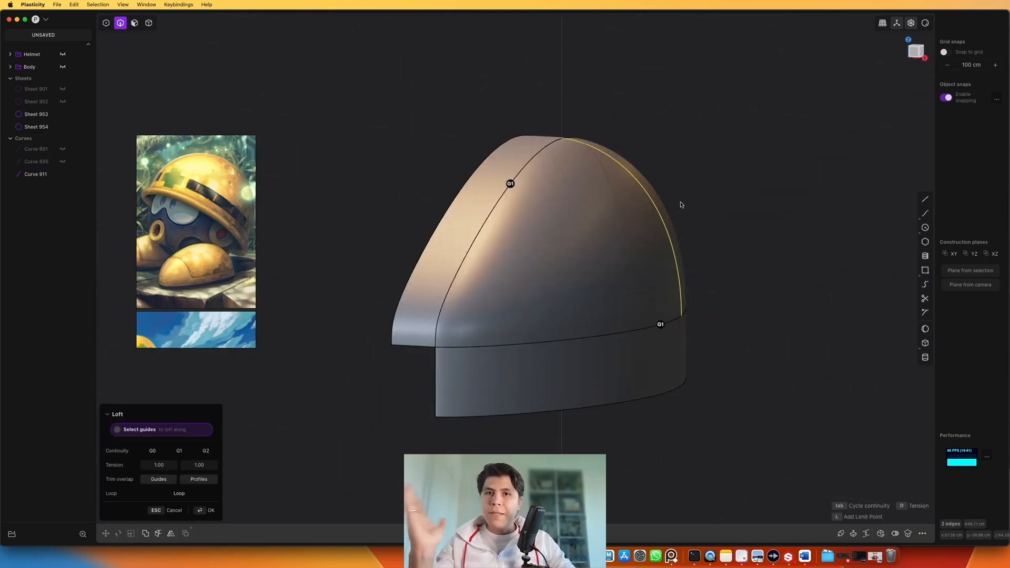
- Examine the round robot body in front view with edge selection active
key(KP_1)
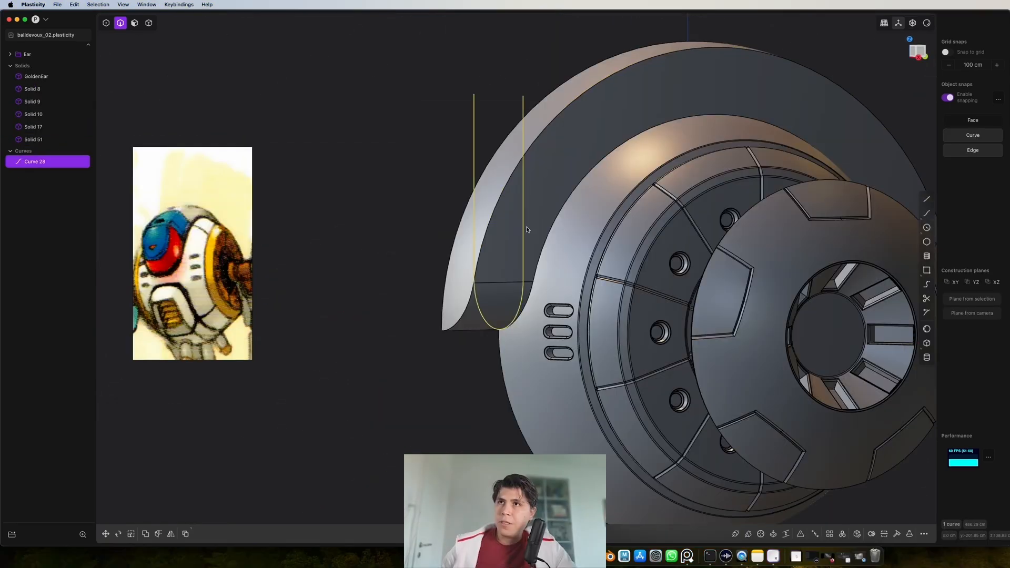
key(KP_1)
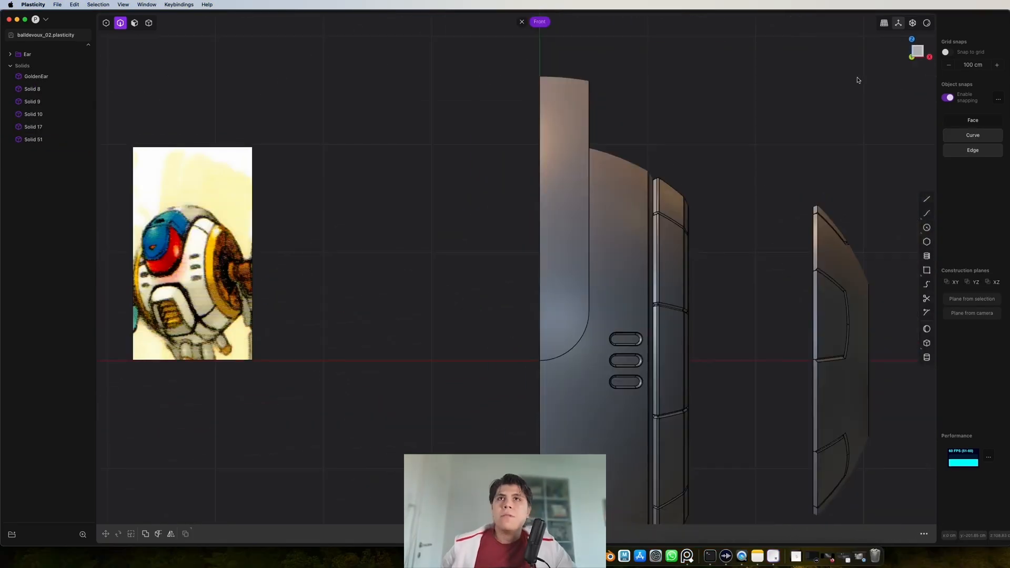
key(2)
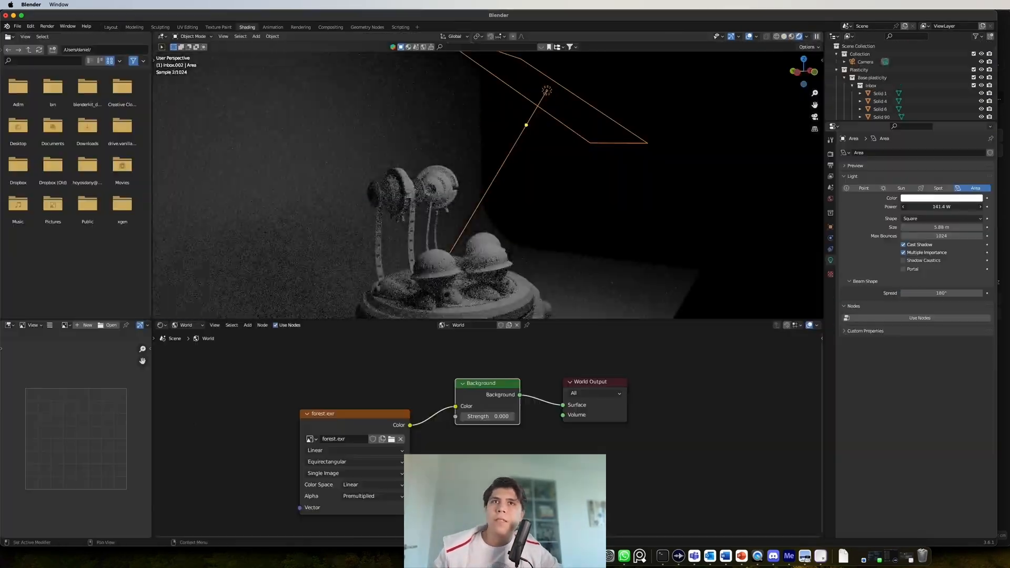
- In Blender, open the area light's power for editing and change the Capsule material's base color to a pinkish red
double_click(945, 207)
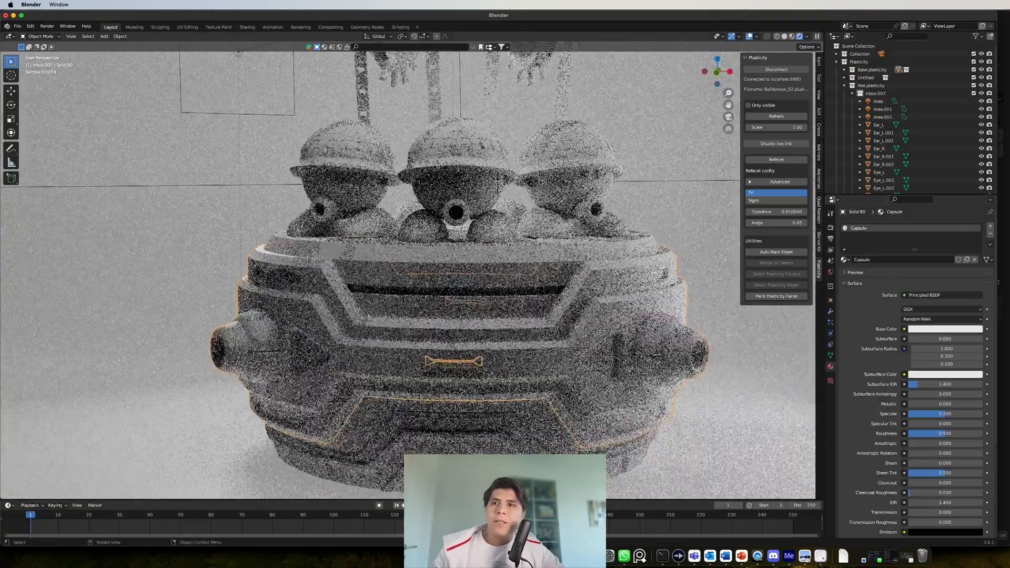
click(943, 244)
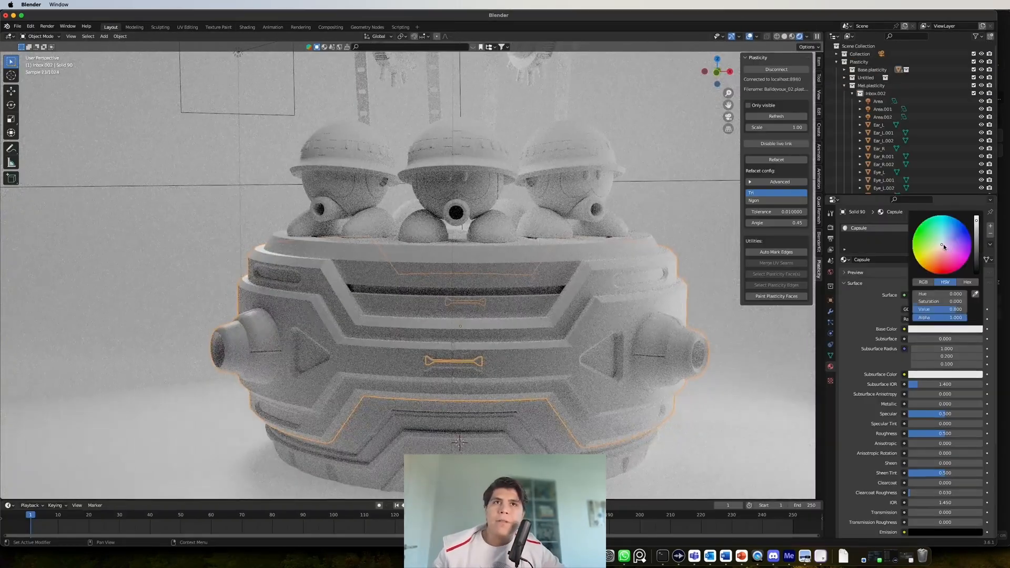
drag(943, 245, 963, 262)
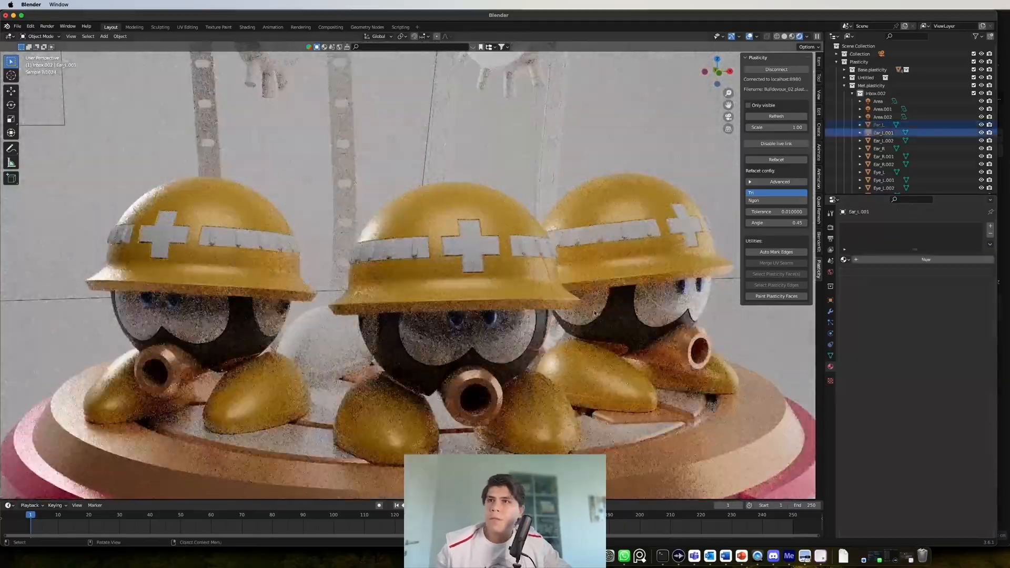
- Link materials to the selected robot parts, including Megaman_Blue on the blue parts, and select the backdrop in the shading workspace
key(super+l)
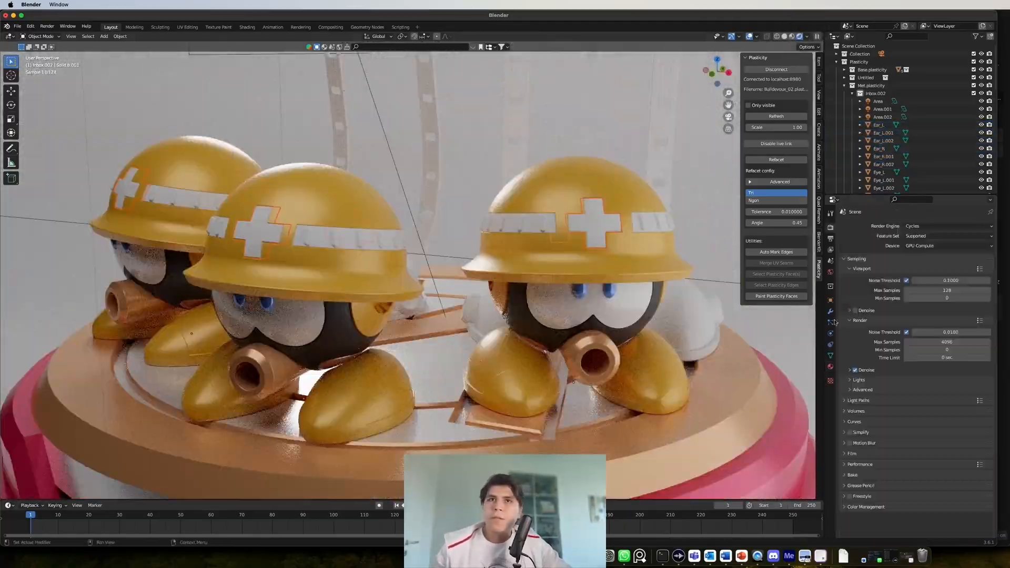
key(super+l)
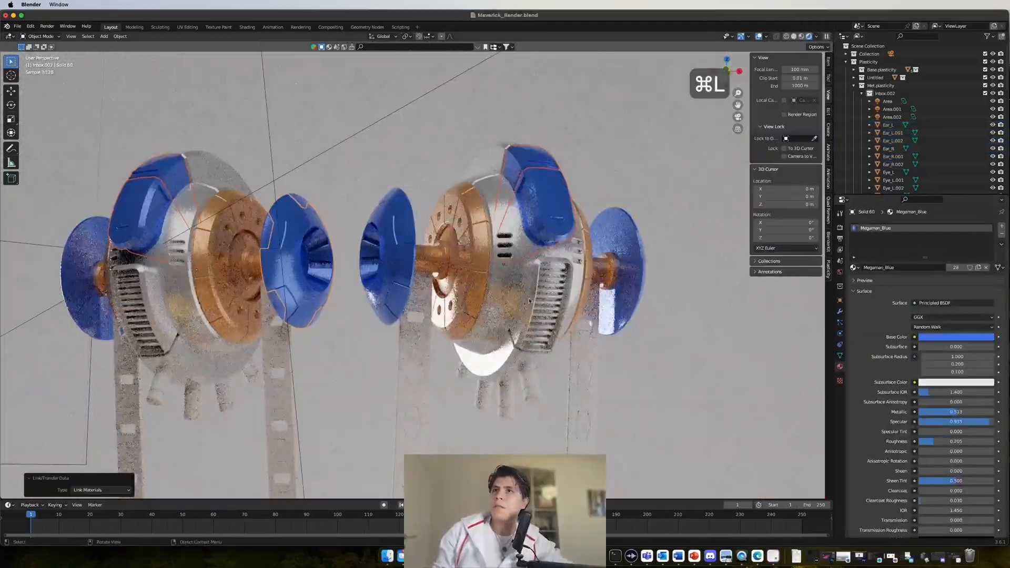
click(474, 286)
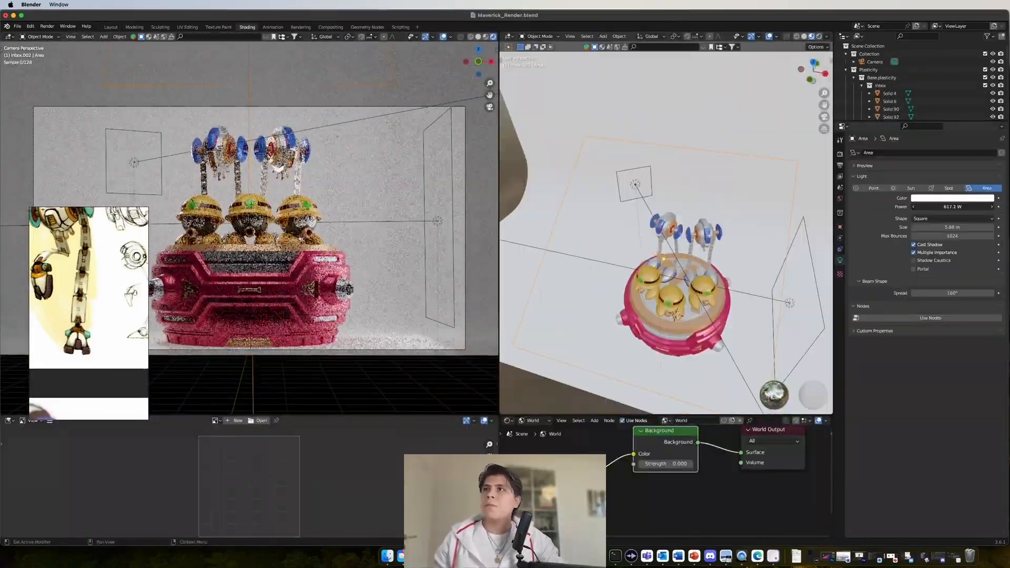
click(840, 282)
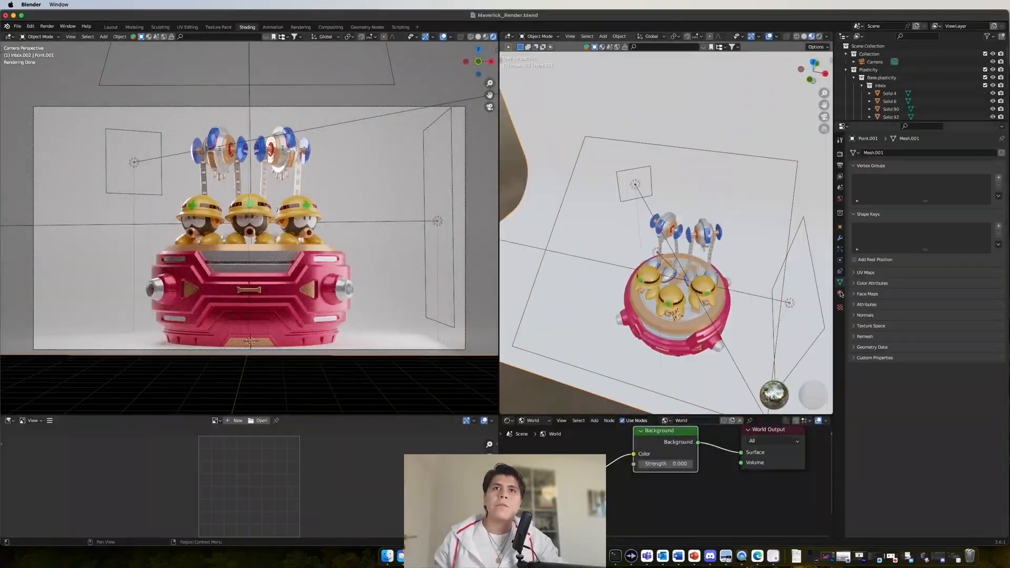